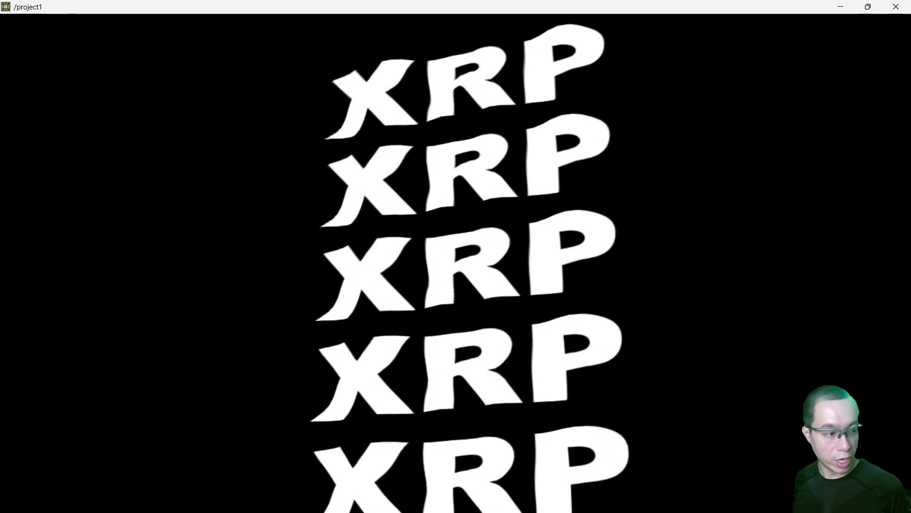
{"action": "key", "text": "1"}
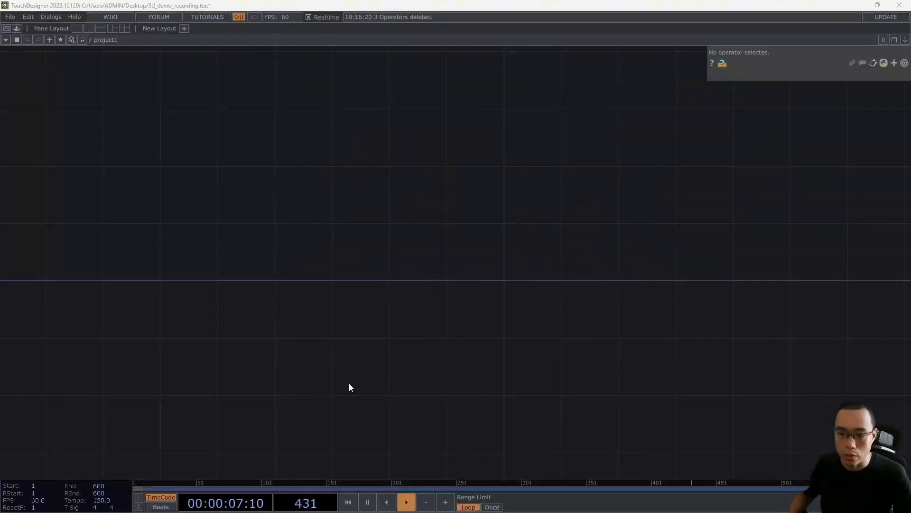
Add a Box SOP to the empty project network.
{"action": "key", "text": "Tab"}
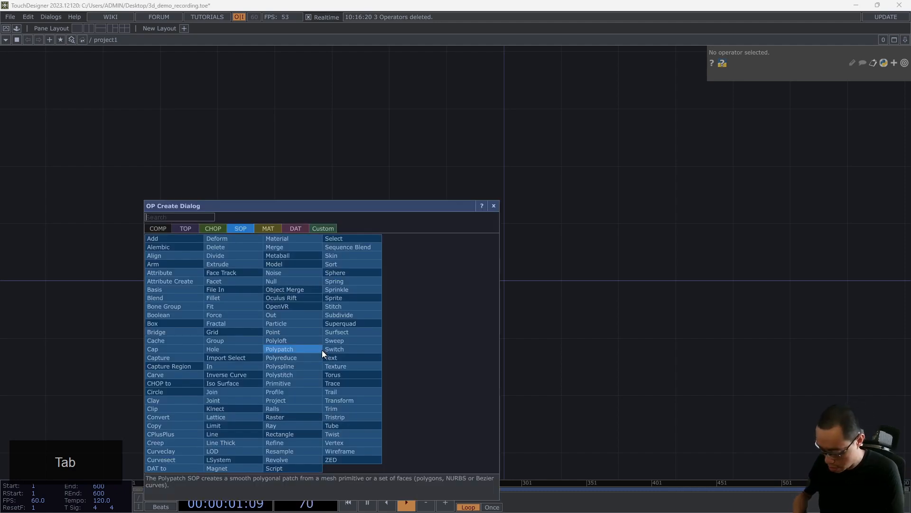
{"action": "type", "text": "box"}
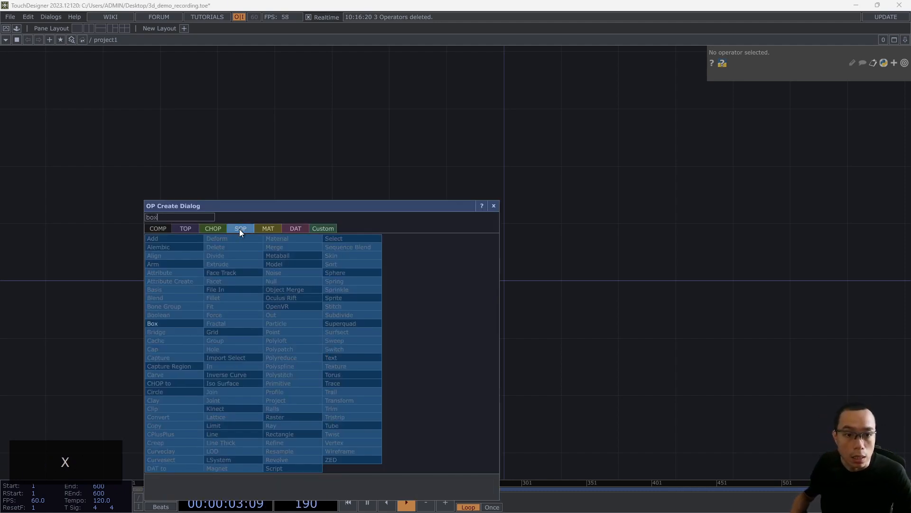
{"action": "left_click", "coordinate": [159, 325]}
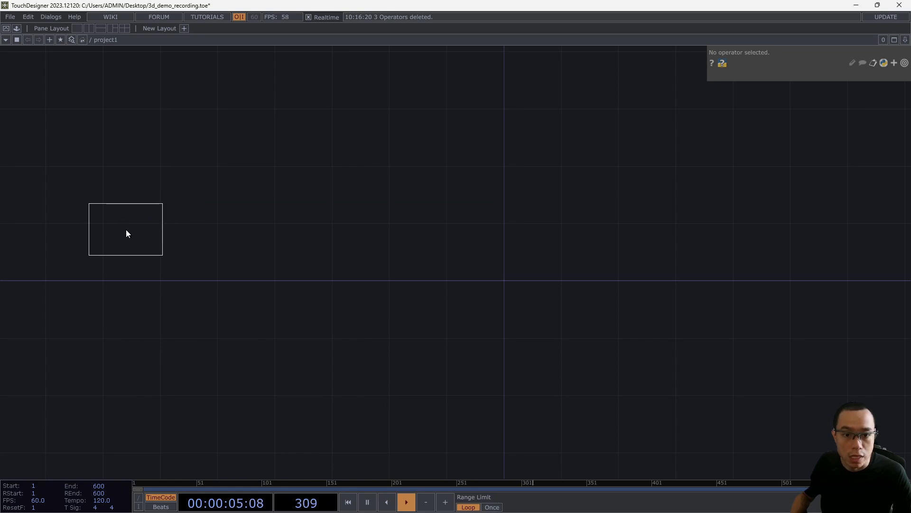
{"action": "left_click", "coordinate": [126, 230]}
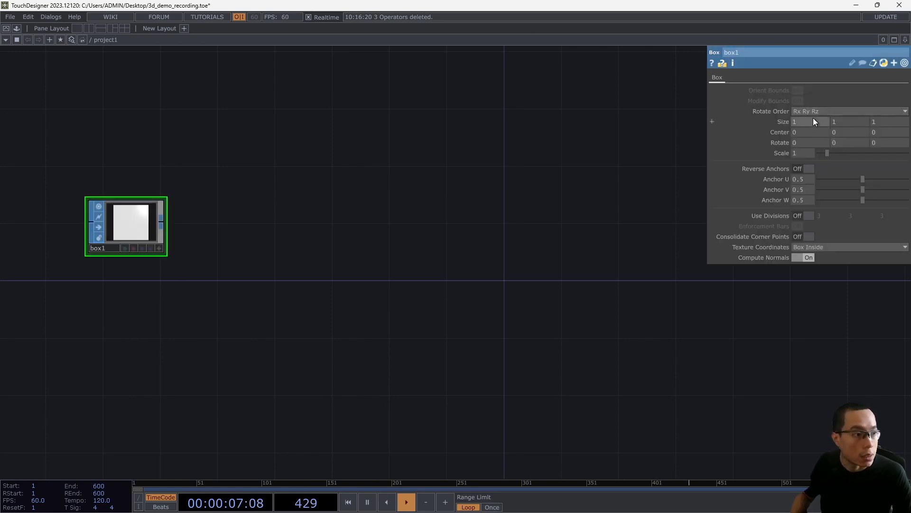
Set the box's X size to 4 and move its node slightly lower in the network.
{"action": "type", "text": "4"}
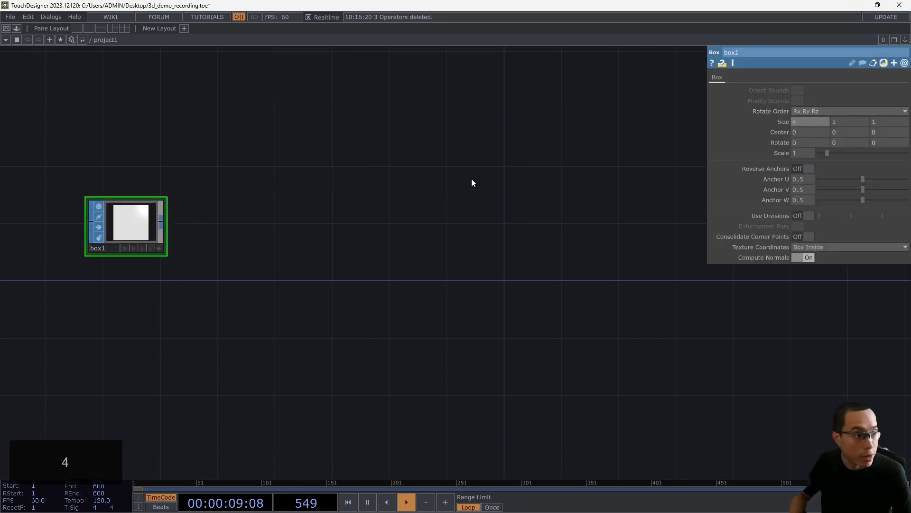
{"action": "key", "text": "Return"}
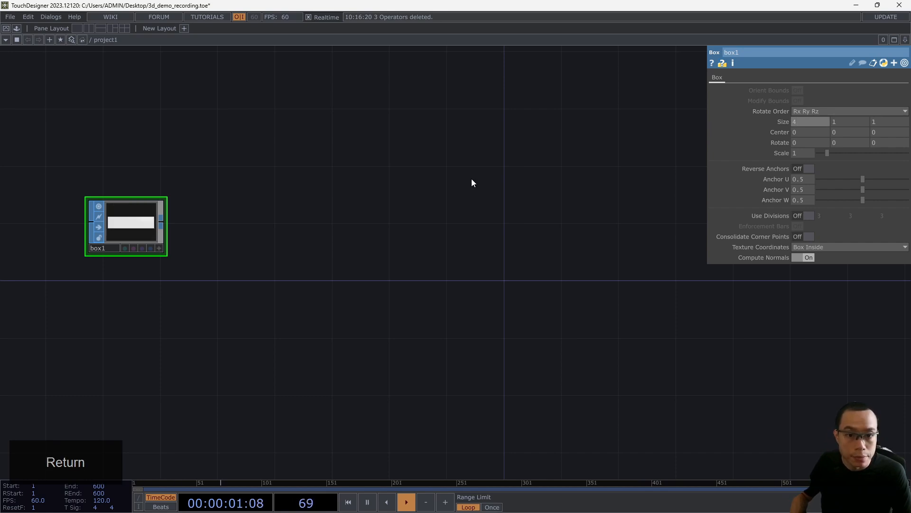
{"action": "left_click_drag", "start_coordinate": [124, 227], "coordinate": [124, 269]}
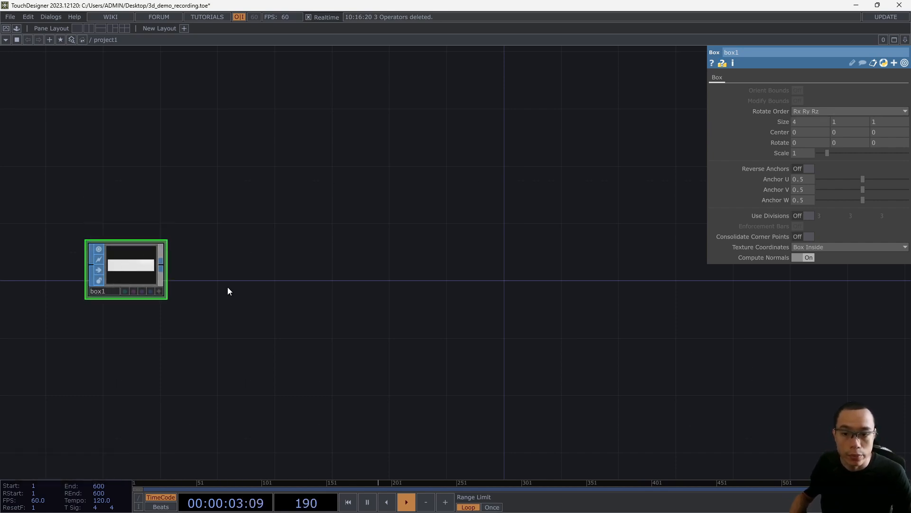
Add a Transform SOP beside the box node and connect the box's output to its input.
{"action": "key", "text": "Tab"}
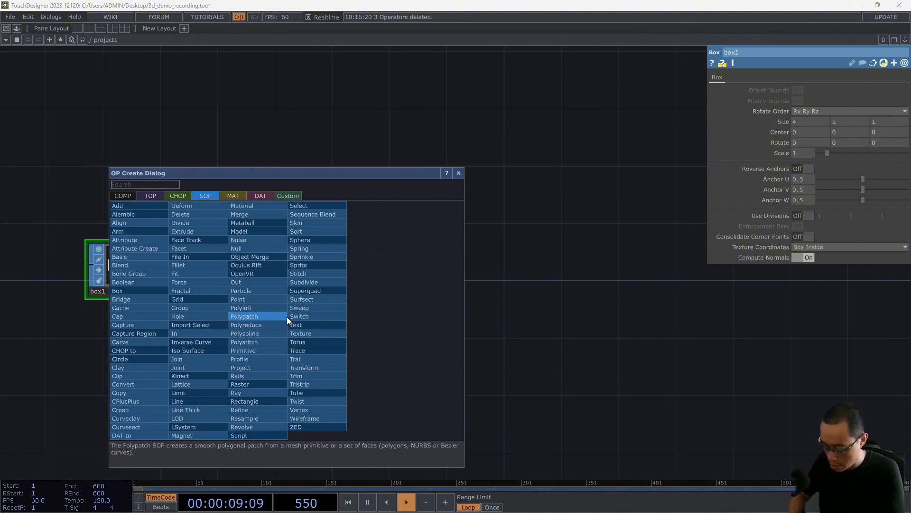
{"action": "type", "text": "tran"}
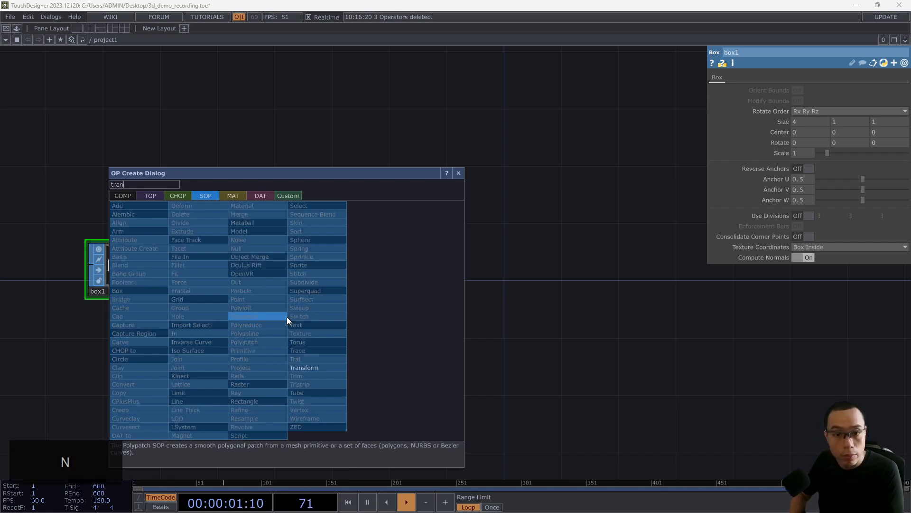
{"action": "type", "text": "sfo"}
{"action": "key", "text": "BackSpace"}
{"action": "type", "text": "form"}
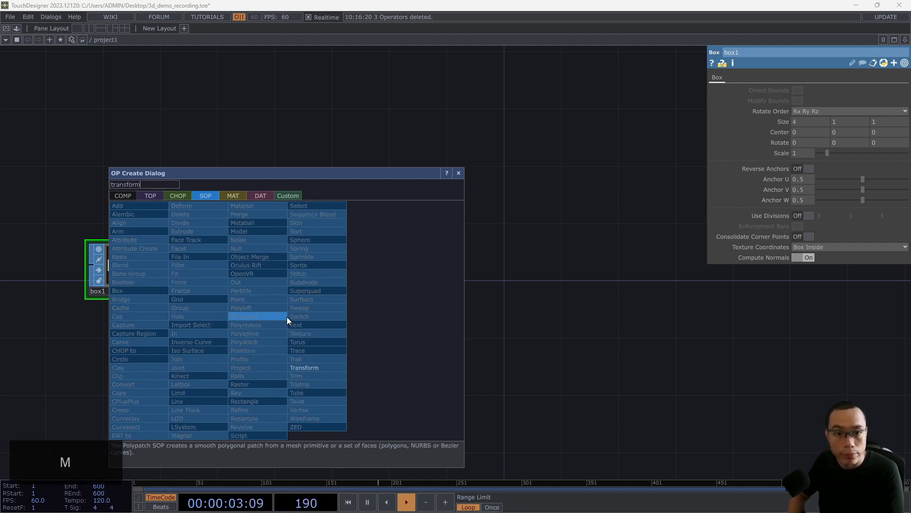
{"action": "left_click", "coordinate": [314, 366]}
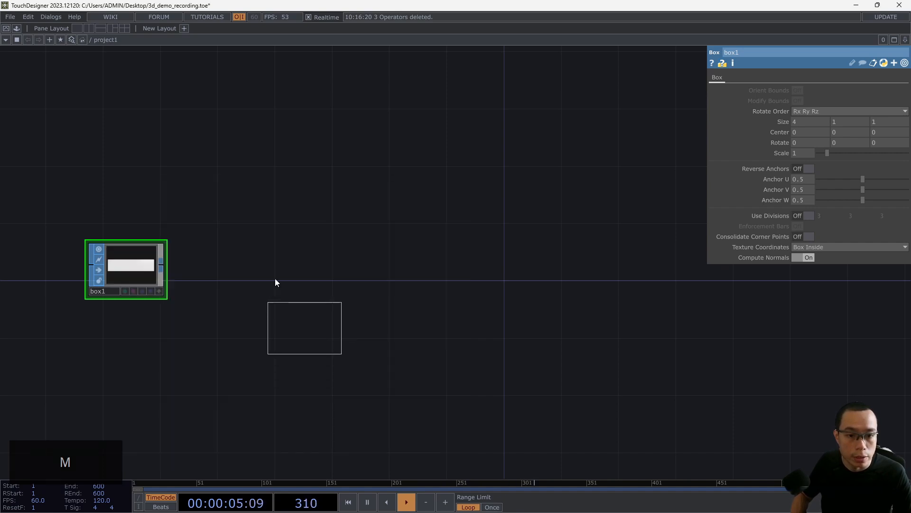
{"action": "left_click", "coordinate": [254, 268]}
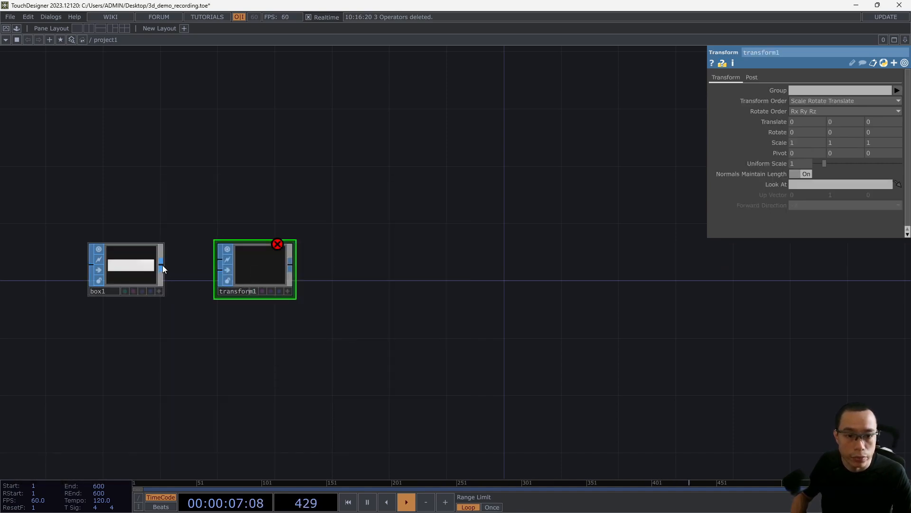
{"action": "left_click_drag", "start_coordinate": [167, 265], "coordinate": [220, 260]}
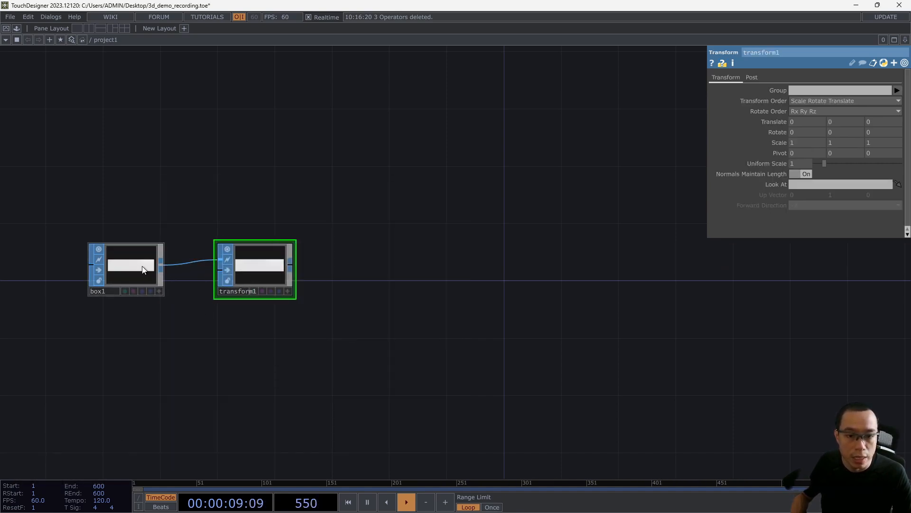
Make the viewers of the box and transform nodes interactive and orbit the 3D shape in each.
{"action": "left_click", "coordinate": [161, 293]}
{"action": "left_click_drag", "start_coordinate": [157, 258], "coordinate": [149, 261]}
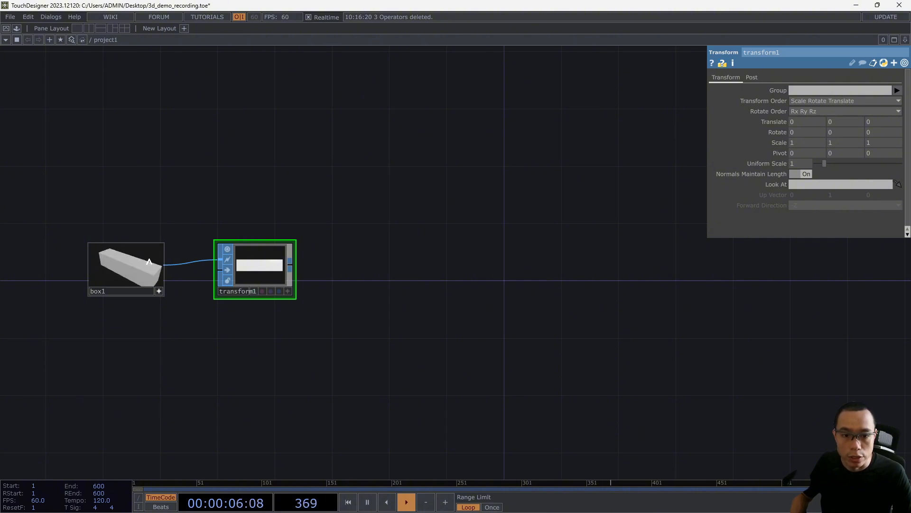
{"action": "left_click", "coordinate": [287, 290]}
{"action": "left_click_drag", "start_coordinate": [271, 269], "coordinate": [269, 269]}
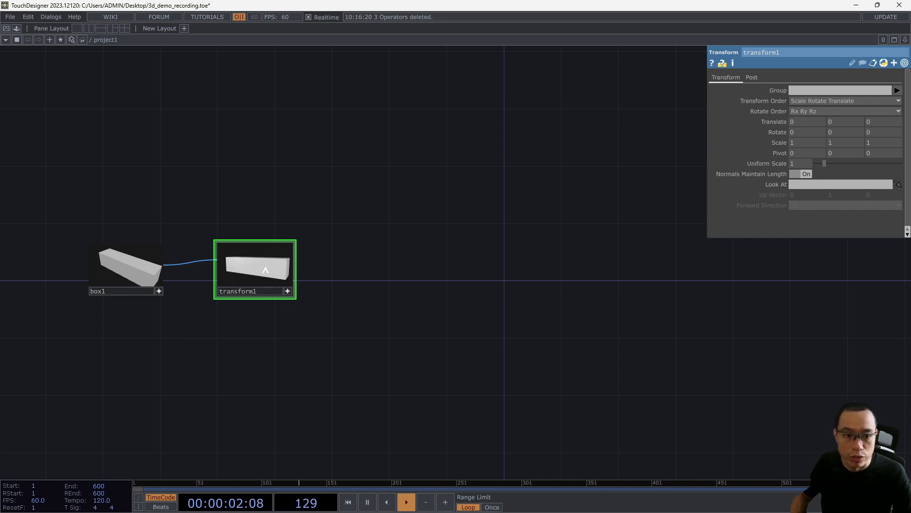
{"action": "left_click", "coordinate": [155, 287]}
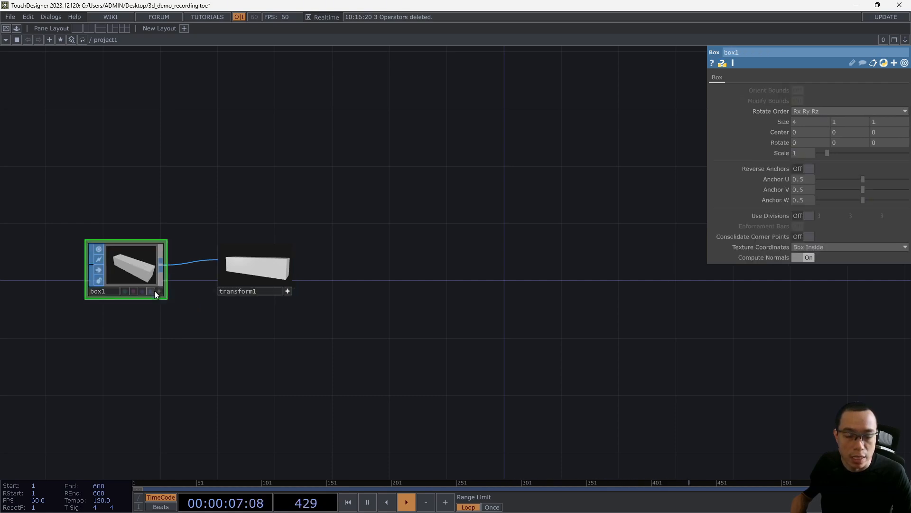
{"action": "mouse_move", "coordinate": [274, 261]}
{"action": "left_mouse_down"}
{"action": "mouse_move", "coordinate": [257, 266]}
{"action": "mouse_move", "coordinate": [266, 262]}
{"action": "left_mouse_up"}
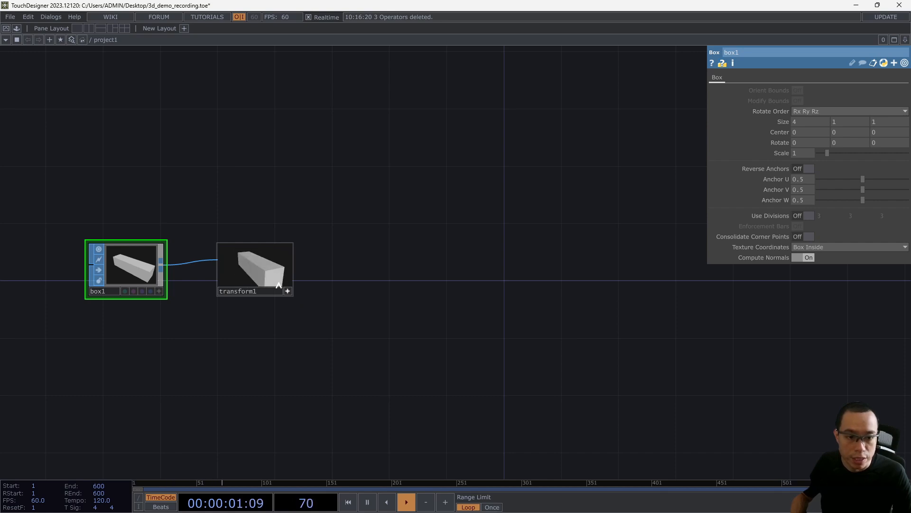
Enlarge the transform node and orbit its viewer to examine the elongated box from different angles.
{"action": "left_click", "coordinate": [289, 290]}
{"action": "scroll", "coordinate": [270, 269], "scroll_direction": "up", "scroll_amount": 5}
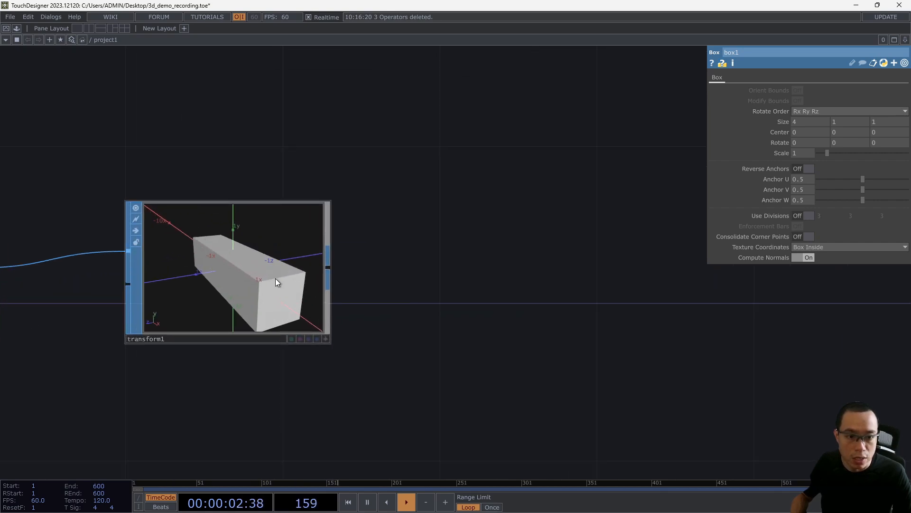
{"action": "left_click", "coordinate": [325, 338]}
{"action": "left_click_drag", "start_coordinate": [280, 271], "coordinate": [242, 237]}
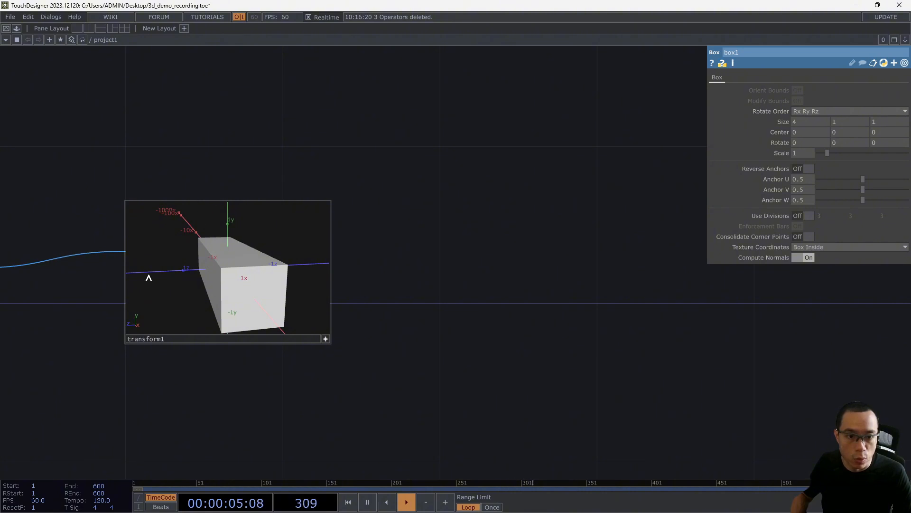
{"action": "left_click_drag", "start_coordinate": [247, 291], "coordinate": [234, 251]}
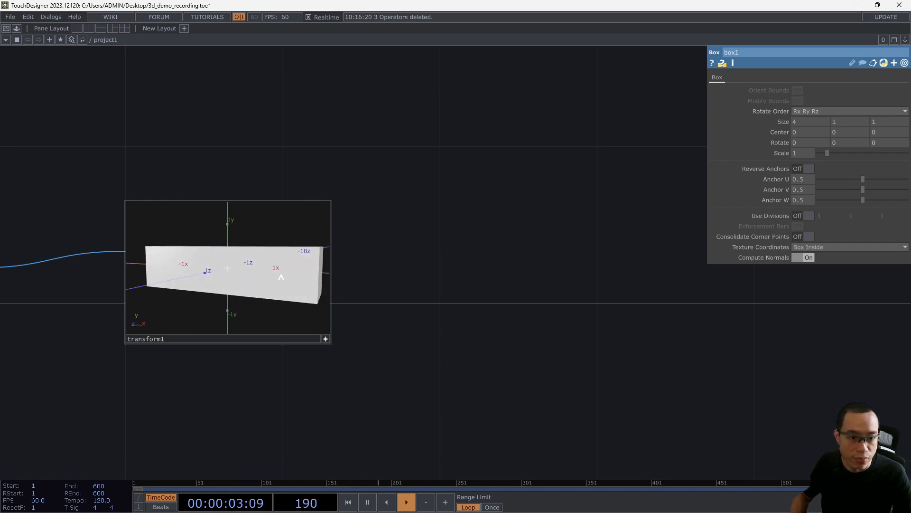
{"action": "mouse_move", "coordinate": [281, 276]}
{"action": "left_mouse_down"}
{"action": "mouse_move", "coordinate": [265, 285]}
{"action": "mouse_move", "coordinate": [269, 275]}
{"action": "left_mouse_up"}
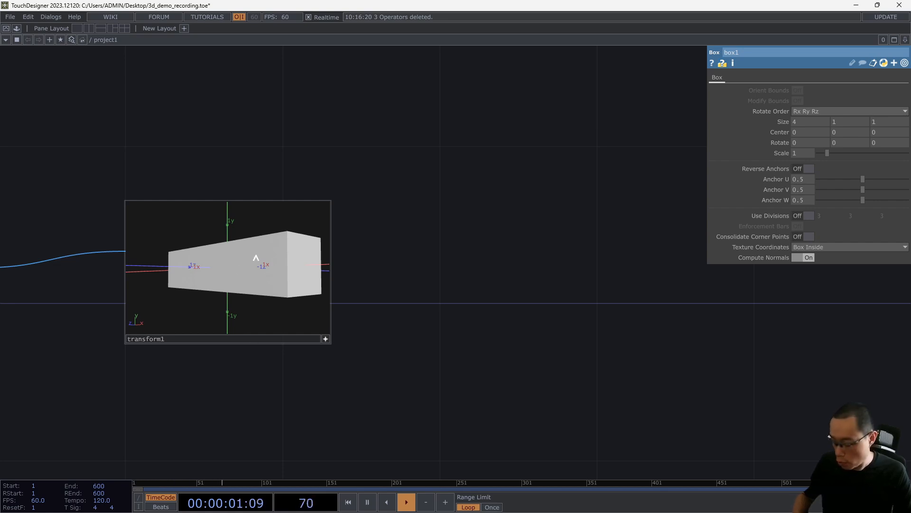
{"action": "mouse_move", "coordinate": [278, 270]}
{"action": "left_mouse_down"}
{"action": "mouse_move", "coordinate": [266, 263]}
{"action": "mouse_move", "coordinate": [285, 256]}
{"action": "mouse_move", "coordinate": [294, 262]}
{"action": "mouse_move", "coordinate": [283, 271]}
{"action": "left_mouse_up"}
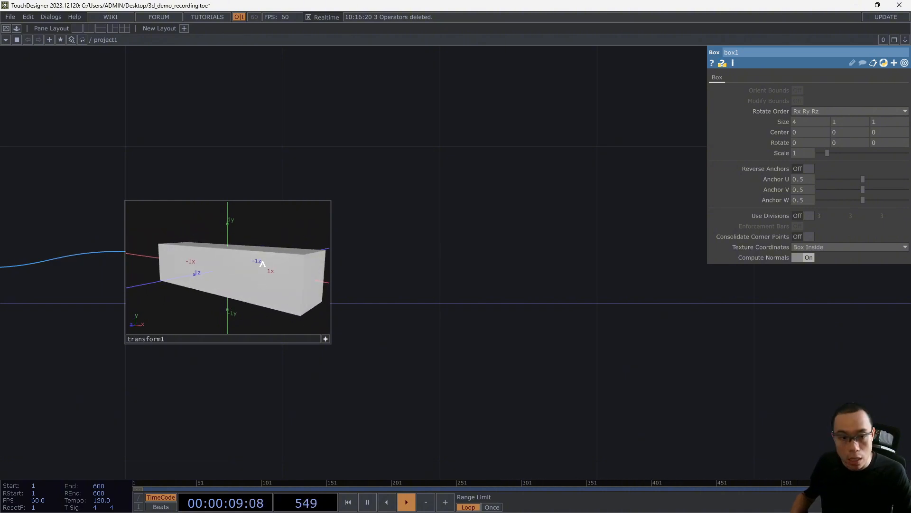
Switch the transform node's viewer from shaded to wireframe display and orbit around the box.
{"action": "right_click", "coordinate": [267, 233]}
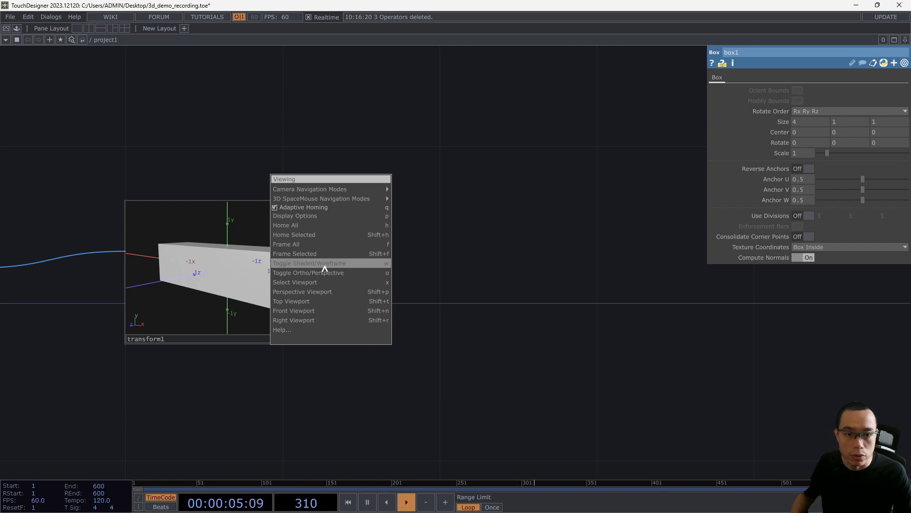
{"action": "left_click", "coordinate": [324, 263]}
{"action": "mouse_move", "coordinate": [285, 263]}
{"action": "left_mouse_down"}
{"action": "mouse_move", "coordinate": [266, 258]}
{"action": "mouse_move", "coordinate": [271, 268]}
{"action": "mouse_move", "coordinate": [283, 265]}
{"action": "mouse_move", "coordinate": [264, 242]}
{"action": "mouse_move", "coordinate": [259, 267]}
{"action": "mouse_move", "coordinate": [274, 257]}
{"action": "left_mouse_up"}
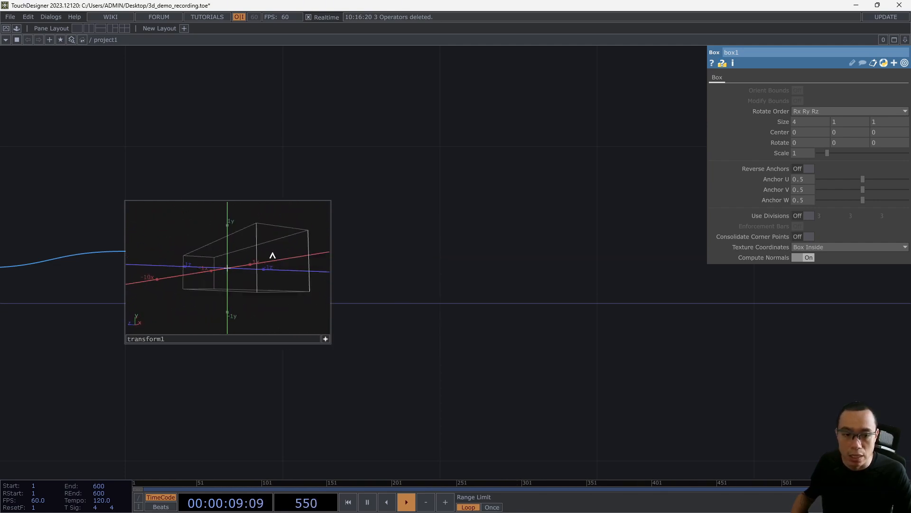
Preview the point numbers and point positions using the transform viewer's Display Options, turning the markers off again before closing them.
{"action": "right_click", "coordinate": [271, 257]}
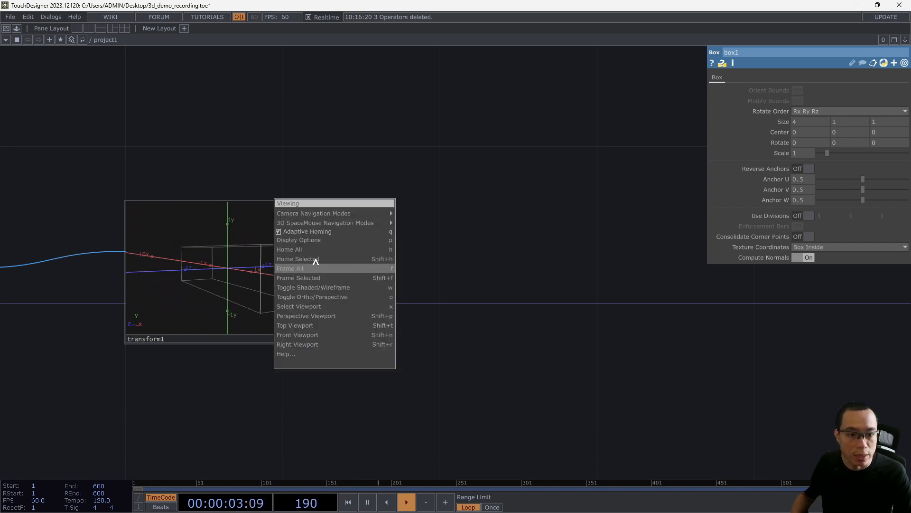
{"action": "mouse_move", "coordinate": [324, 223]}
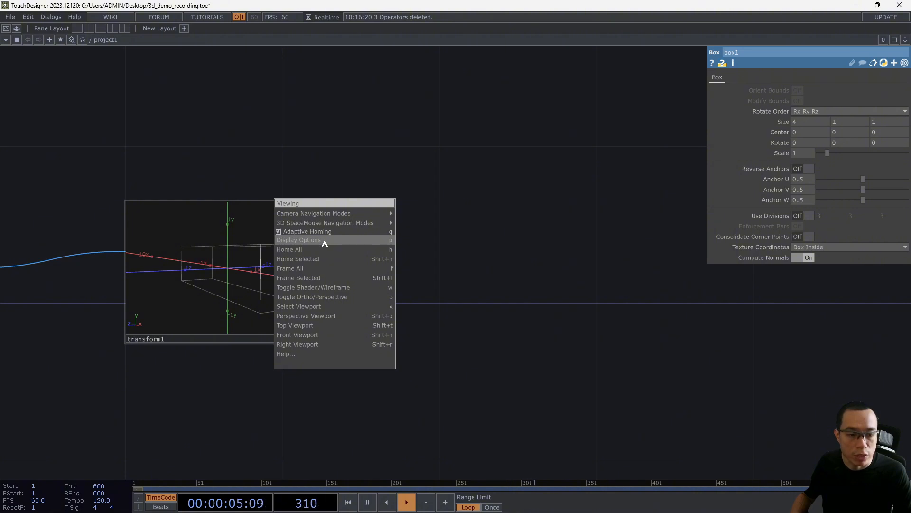
{"action": "left_click", "coordinate": [325, 240]}
{"action": "left_click", "coordinate": [143, 92]}
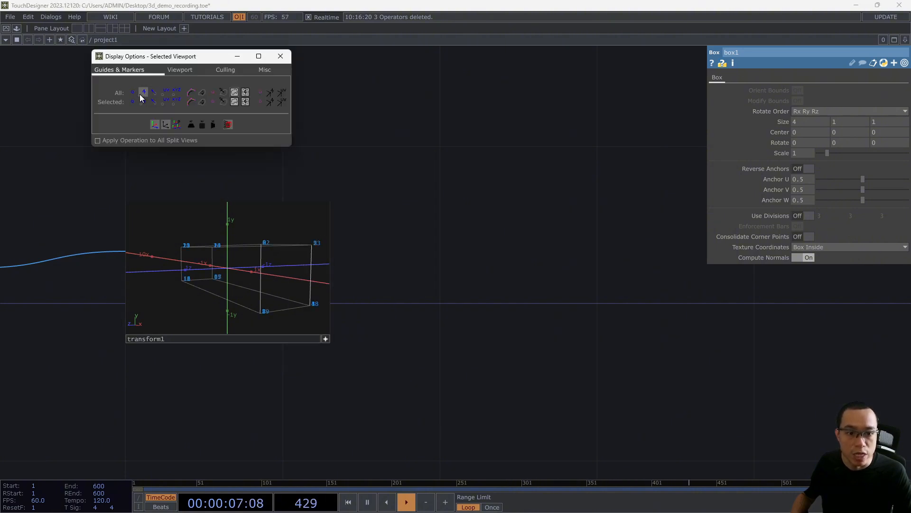
{"action": "left_click", "coordinate": [144, 94]}
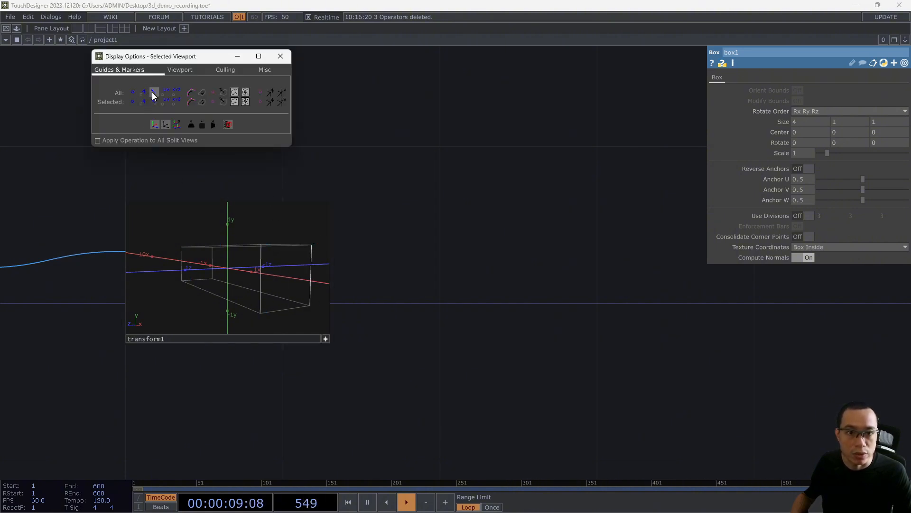
{"action": "left_click", "coordinate": [152, 93]}
{"action": "left_click", "coordinate": [152, 92]}
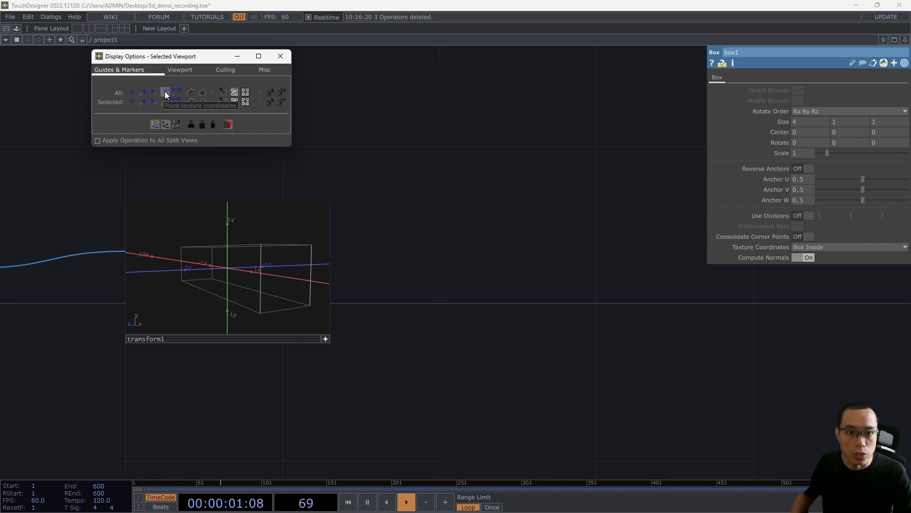
{"action": "left_click", "coordinate": [176, 91]}
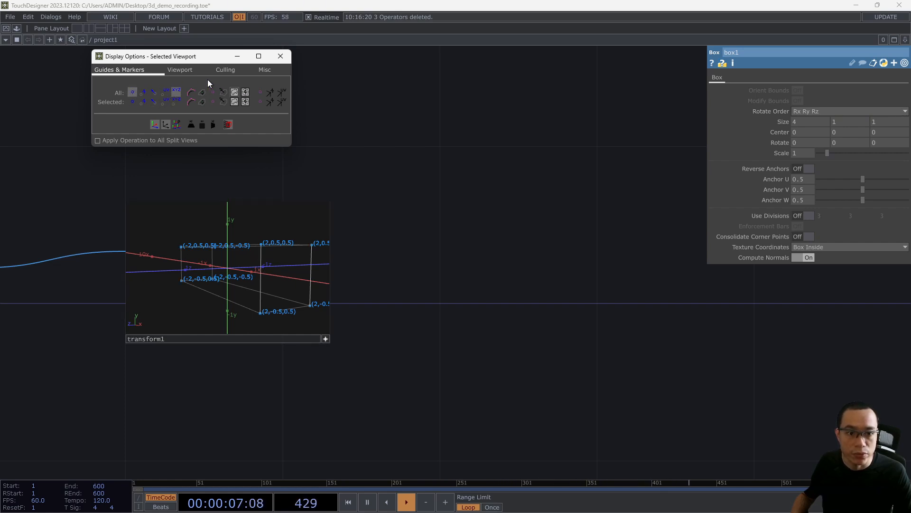
{"action": "left_click", "coordinate": [175, 91]}
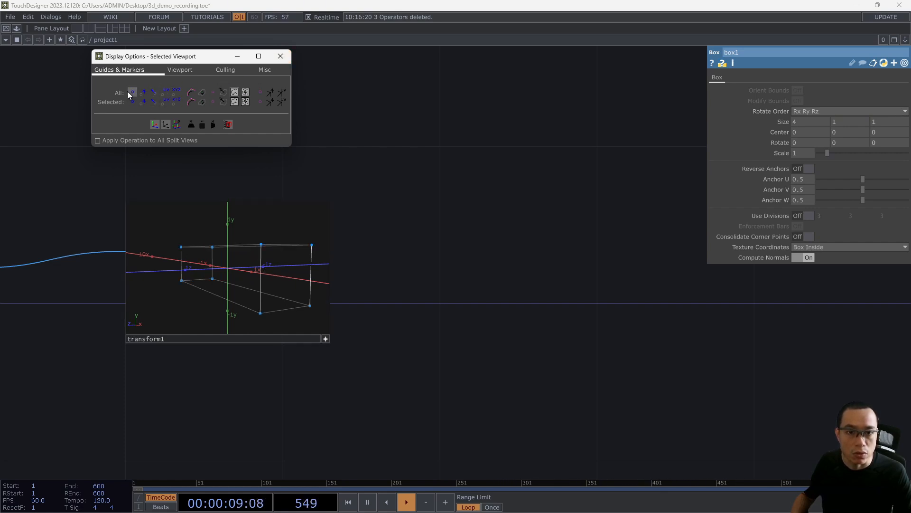
{"action": "left_click", "coordinate": [284, 58]}
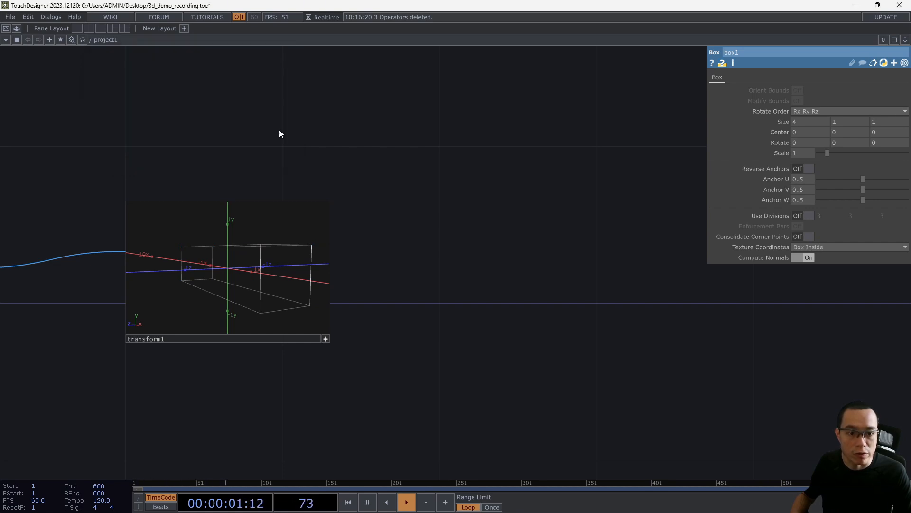
Examine the wireframe box in the transform node's viewer by orbiting and zooming in and out.
{"action": "left_click_drag", "start_coordinate": [234, 305], "coordinate": [254, 291]}
{"action": "scroll", "coordinate": [253, 289], "scroll_direction": "up", "scroll_amount": 3}
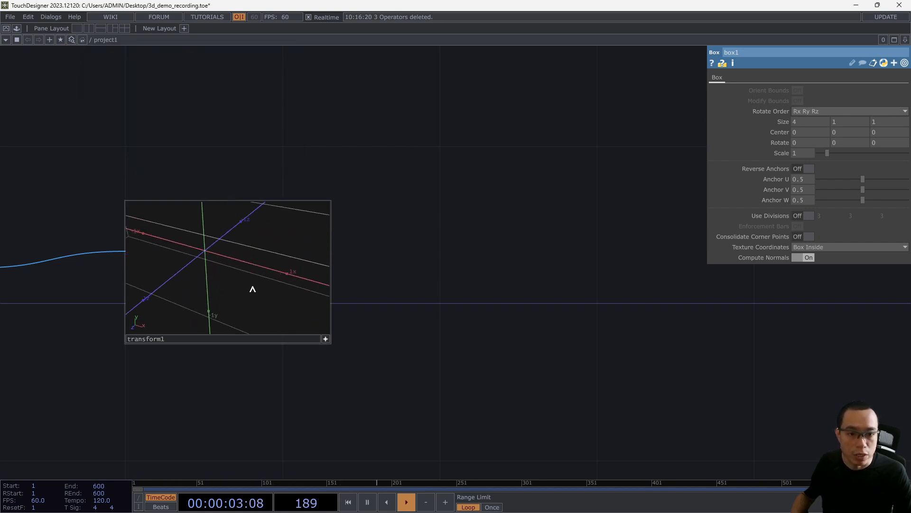
{"action": "scroll", "coordinate": [252, 289], "scroll_direction": "down", "scroll_amount": 3}
{"action": "scroll", "coordinate": [250, 288], "scroll_direction": "up", "scroll_amount": 5}
{"action": "scroll", "coordinate": [248, 288], "scroll_direction": "down", "scroll_amount": 6}
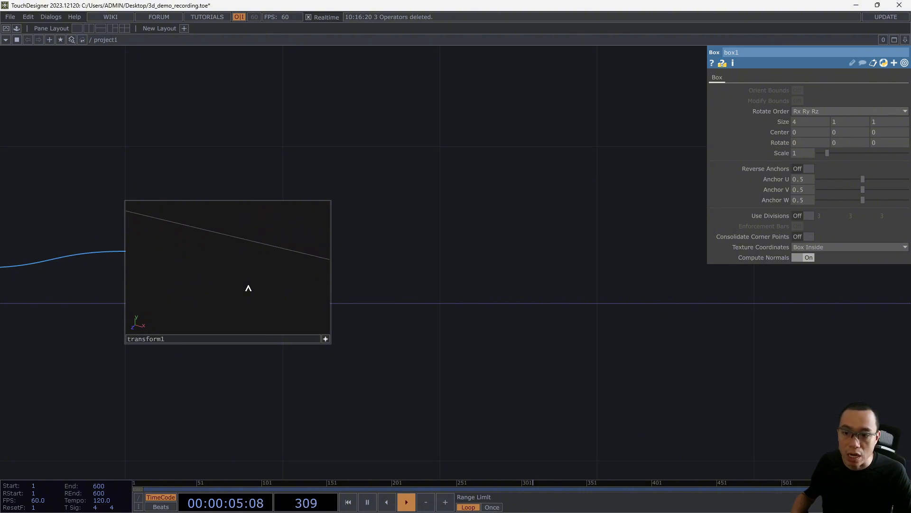
Reset the transform node's viewer to its home view and return it from wireframe to shaded display.
{"action": "left_click_drag", "start_coordinate": [246, 291], "coordinate": [227, 256]}
{"action": "key", "text": "h"}
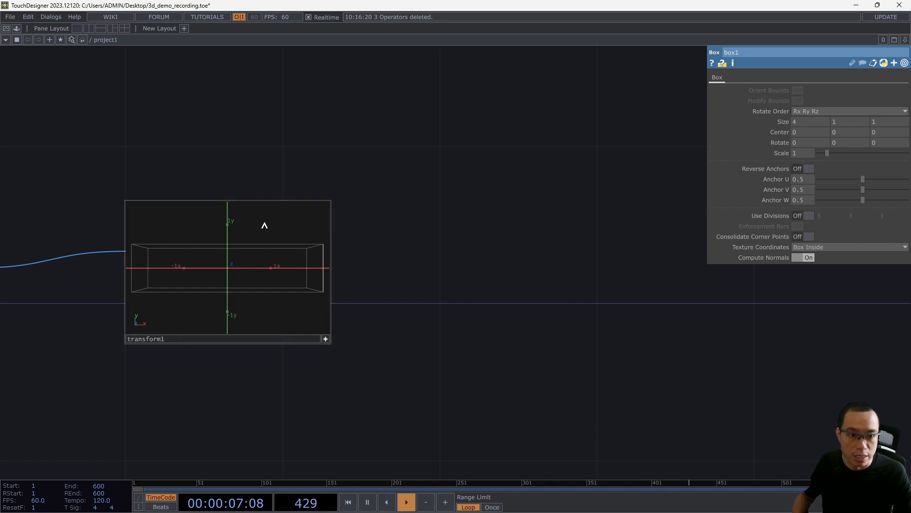
{"action": "left_click", "coordinate": [325, 339]}
{"action": "left_click", "coordinate": [325, 339]}
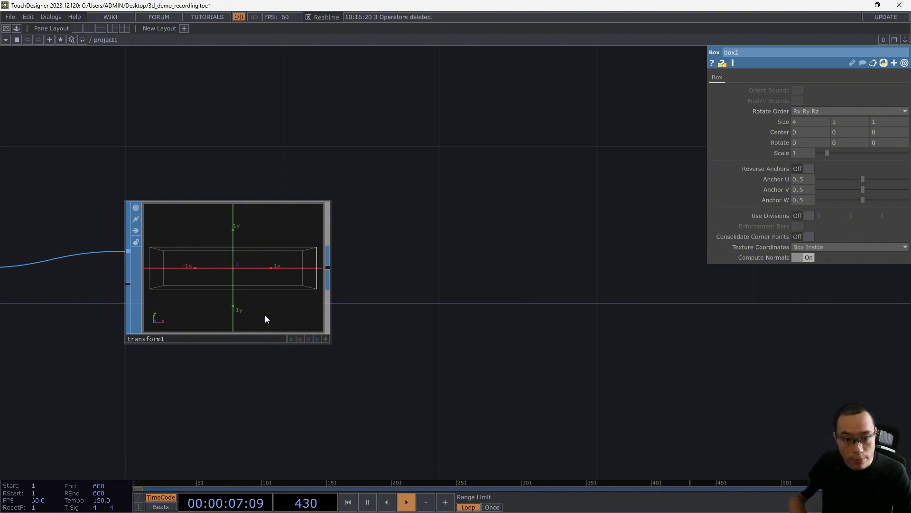
{"action": "left_click", "coordinate": [326, 339]}
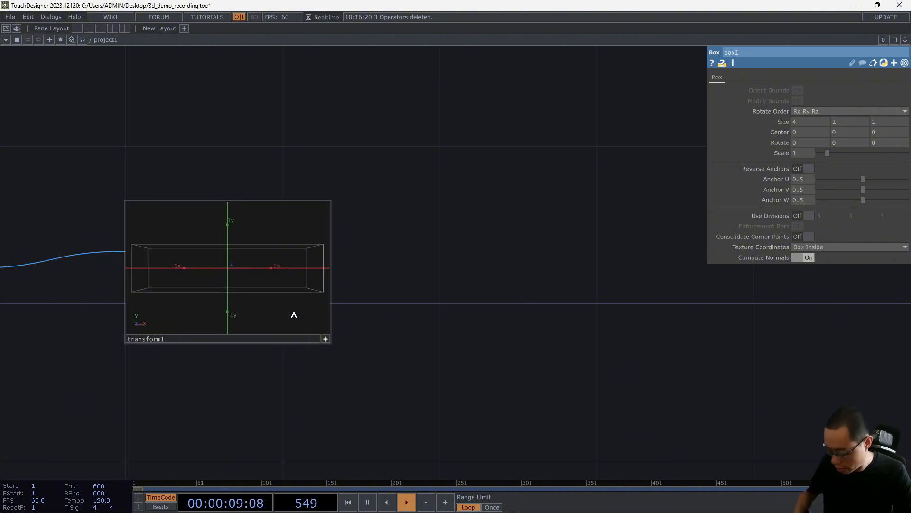
{"action": "key", "text": "w"}
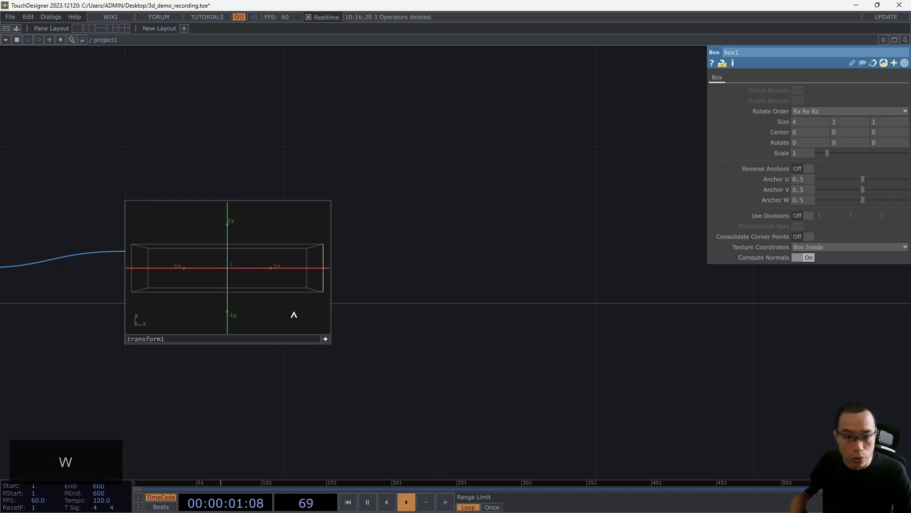
{"action": "key", "text": "w"}
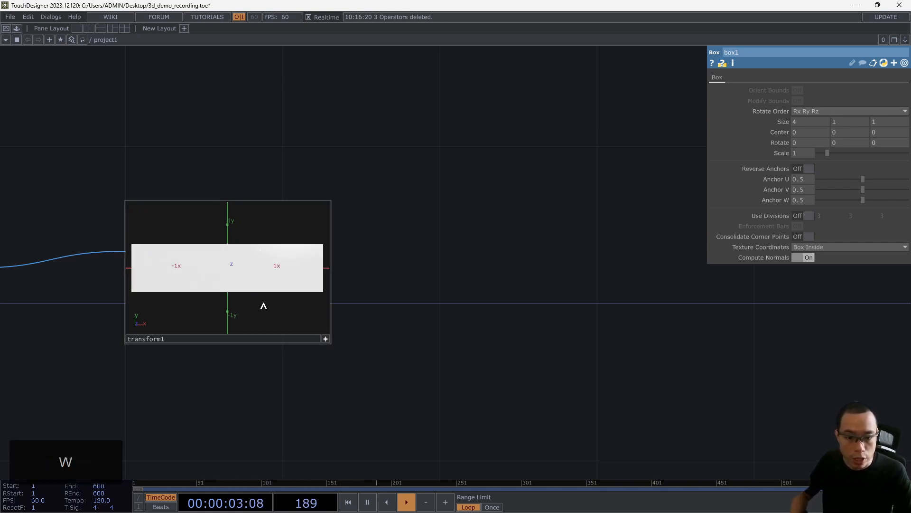
{"action": "left_click", "coordinate": [323, 340]}
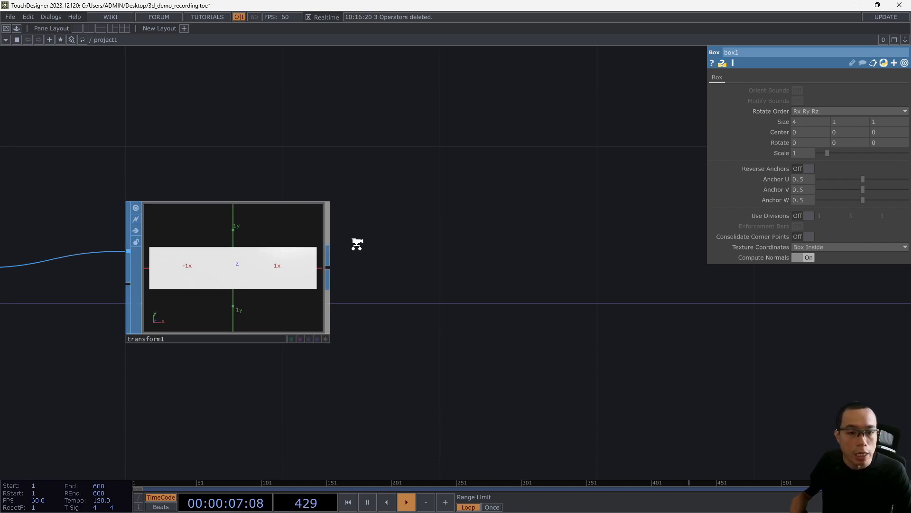
Zoom out to both nodes and orbit the transform node's viewer to examine the solid box from an angle.
{"action": "scroll", "coordinate": [356, 244], "scroll_direction": "down", "scroll_amount": 4}
{"action": "left_click_drag", "start_coordinate": [391, 280], "coordinate": [344, 283]}
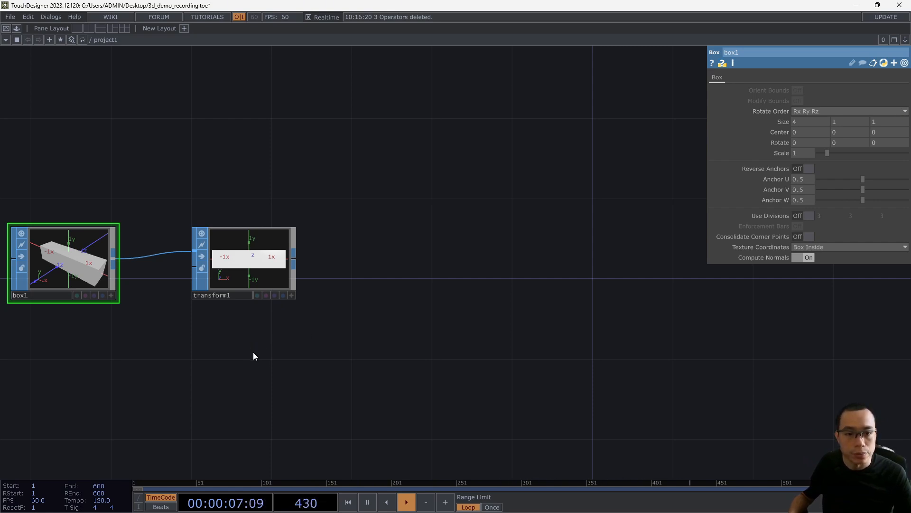
{"action": "scroll", "coordinate": [251, 281], "scroll_direction": "up", "scroll_amount": 5}
{"action": "scroll", "coordinate": [251, 281], "scroll_direction": "down", "scroll_amount": 4}
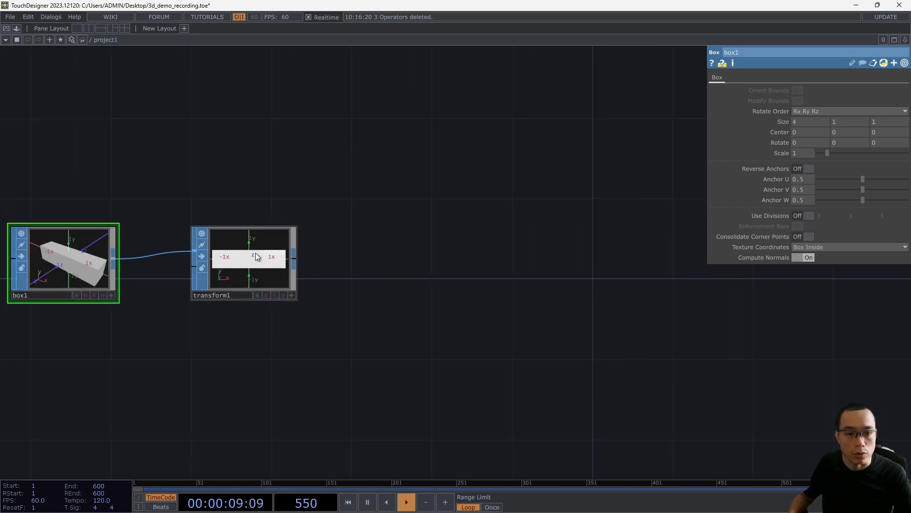
{"action": "left_click", "coordinate": [292, 294]}
{"action": "left_click_drag", "start_coordinate": [267, 260], "coordinate": [221, 266]}
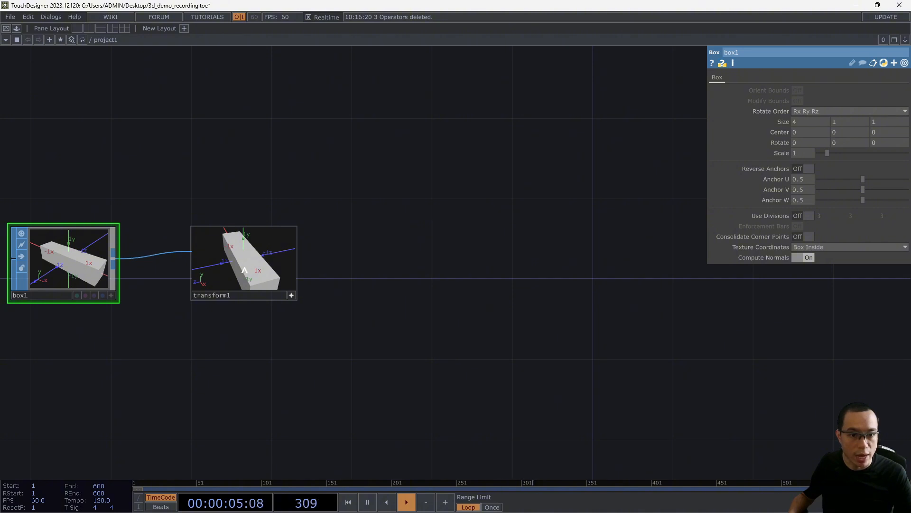
{"action": "left_click_drag", "start_coordinate": [245, 270], "coordinate": [217, 281]}
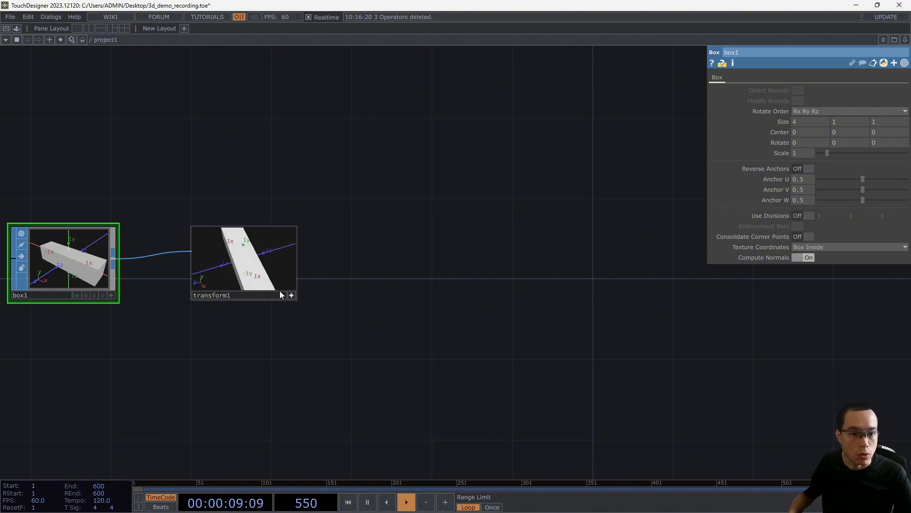
Set the transform node's Z rotation to 90 and move the node down, below the level of the box node.
{"action": "left_click", "coordinate": [275, 263]}
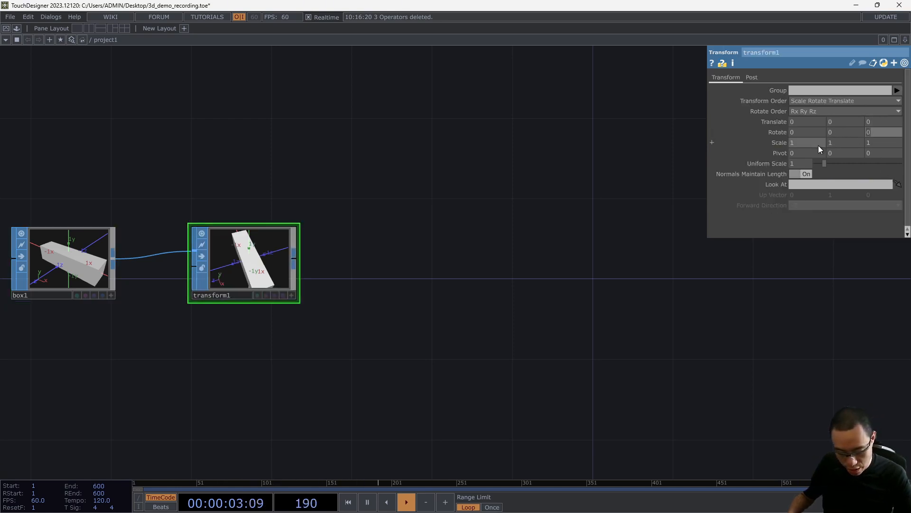
{"action": "type", "text": "90"}
{"action": "key", "text": "Return"}
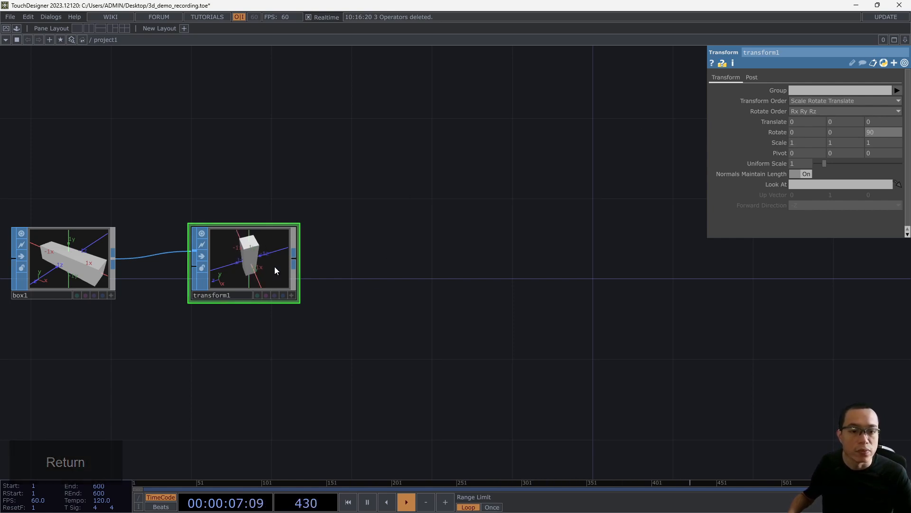
{"action": "left_click_drag", "start_coordinate": [274, 266], "coordinate": [274, 366]}
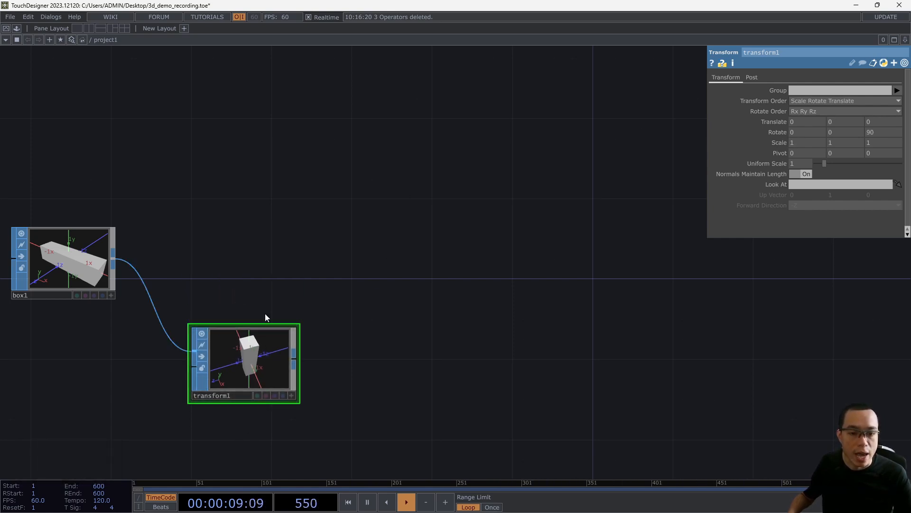
Add a Merge SOP beyond the transform node and wire both box1 and transform1 into its input.
{"action": "scroll", "coordinate": [265, 312], "scroll_direction": "up", "scroll_amount": 3}
{"action": "scroll", "coordinate": [265, 311], "scroll_direction": "down", "scroll_amount": 3}
{"action": "left_click_drag", "start_coordinate": [261, 307], "coordinate": [278, 299]}
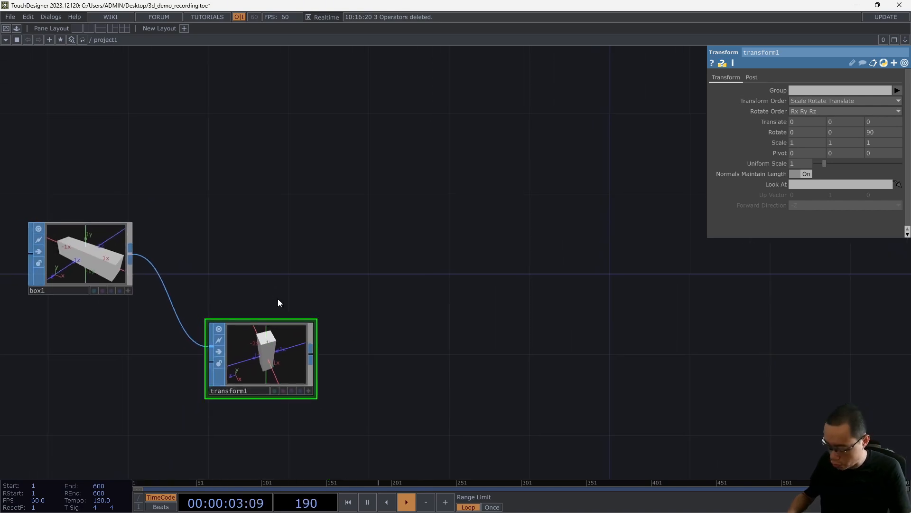
{"action": "key", "text": "Tab"}
{"action": "type", "text": "merge"}
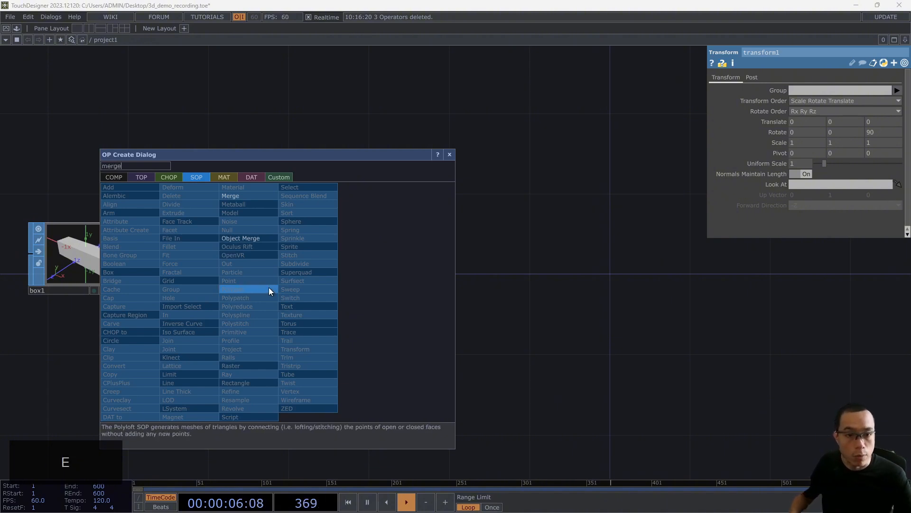
{"action": "left_click", "coordinate": [265, 195]}
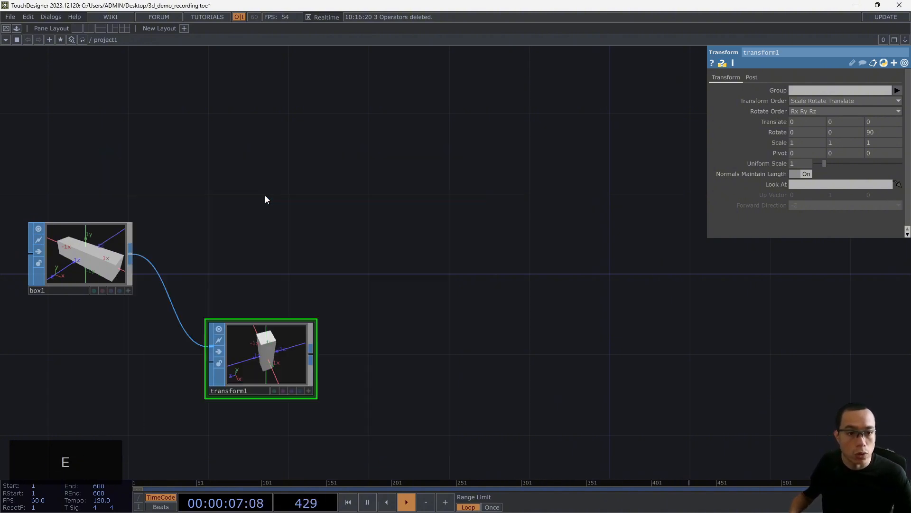
{"action": "left_click", "coordinate": [432, 265]}
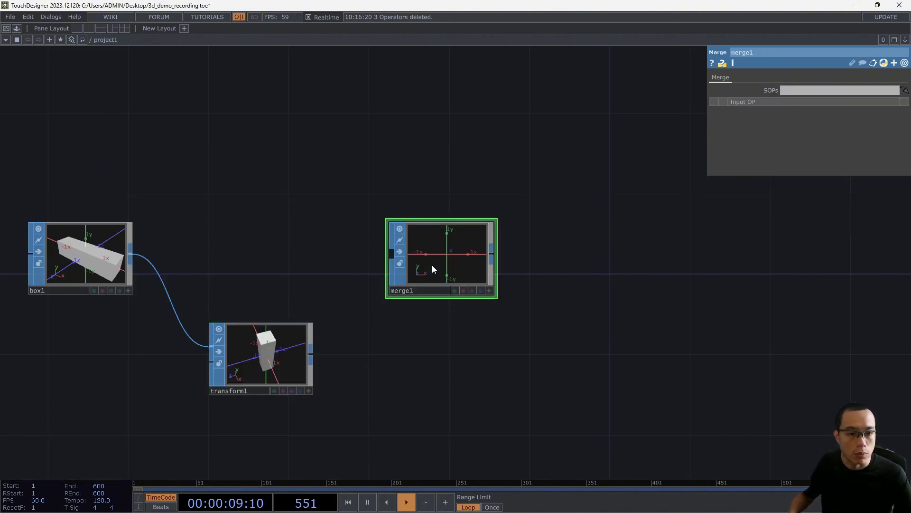
{"action": "left_click_drag", "start_coordinate": [133, 258], "coordinate": [392, 251]}
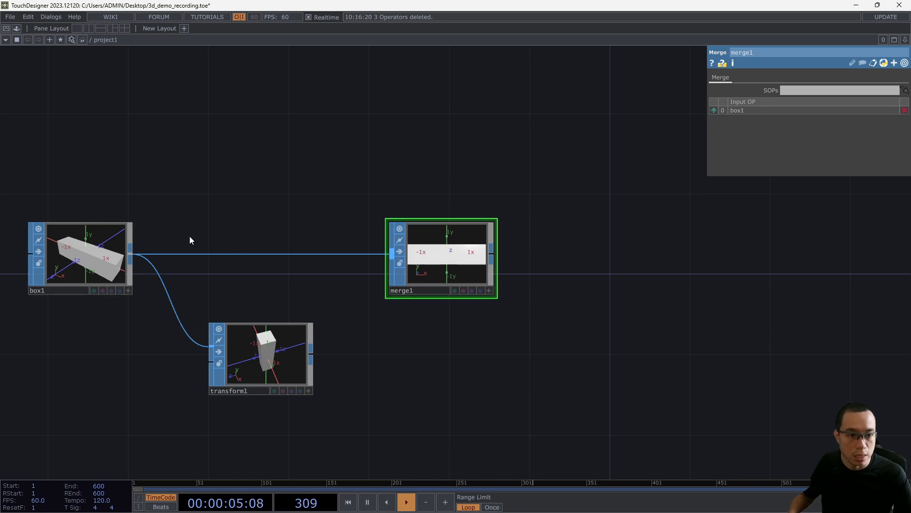
{"action": "left_click_drag", "start_coordinate": [317, 353], "coordinate": [392, 260]}
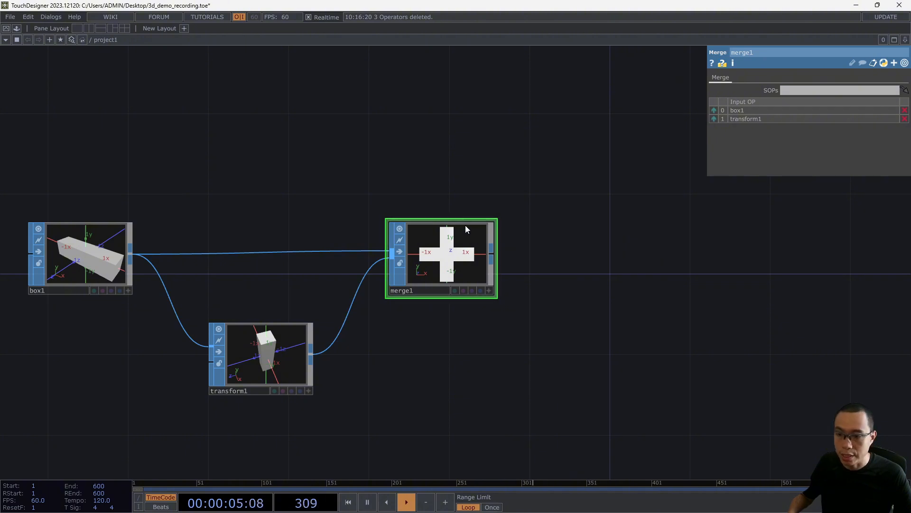
Switch the merge node's viewer to wireframe display and orbit it to examine the two merged boxes.
{"action": "scroll", "coordinate": [437, 253], "scroll_direction": "up", "scroll_amount": 4}
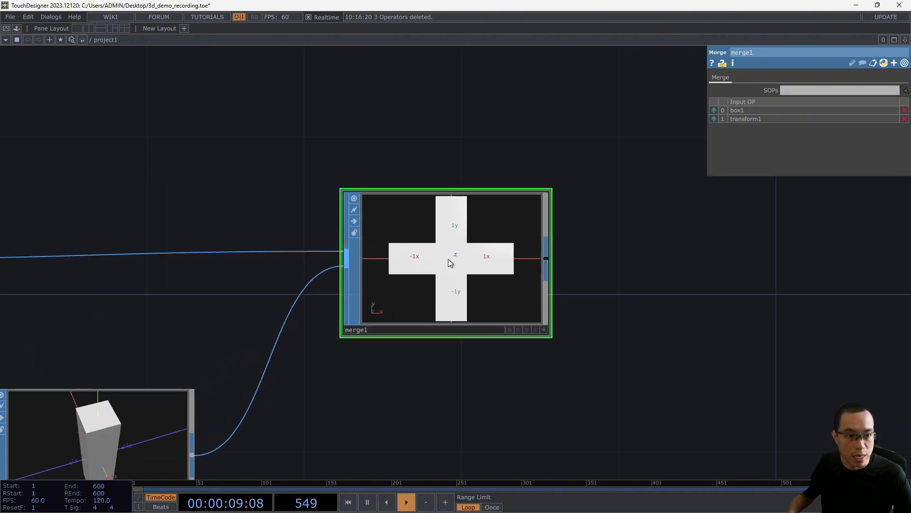
{"action": "scroll", "coordinate": [457, 253], "scroll_direction": "down", "scroll_amount": 4}
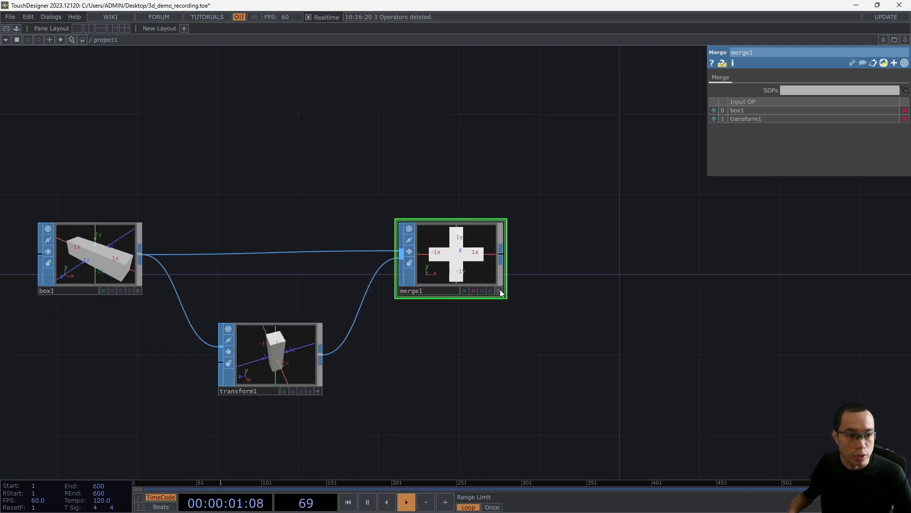
{"action": "left_click", "coordinate": [499, 291]}
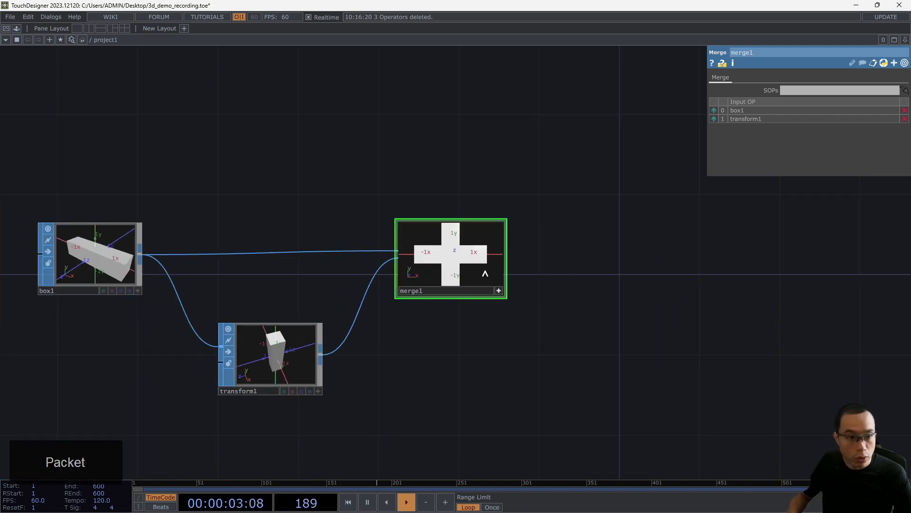
{"action": "key", "text": "w"}
{"action": "left_click_drag", "start_coordinate": [452, 257], "coordinate": [454, 265]}
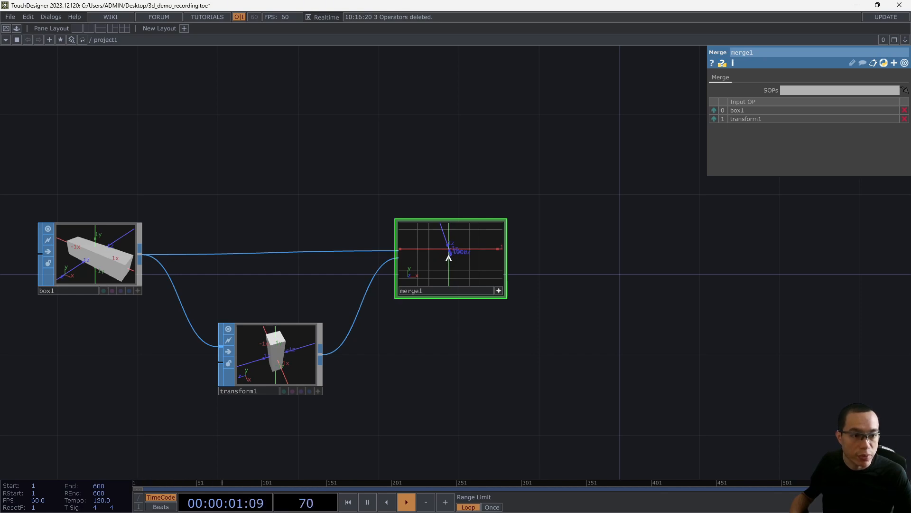
{"action": "left_click_drag", "start_coordinate": [448, 257], "coordinate": [445, 249]}
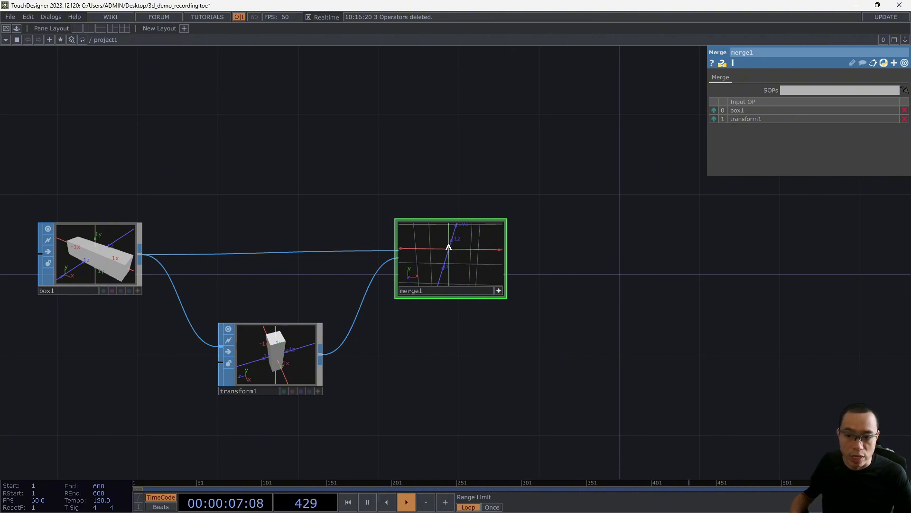
{"action": "scroll", "coordinate": [494, 287], "scroll_direction": "down", "scroll_amount": 5}
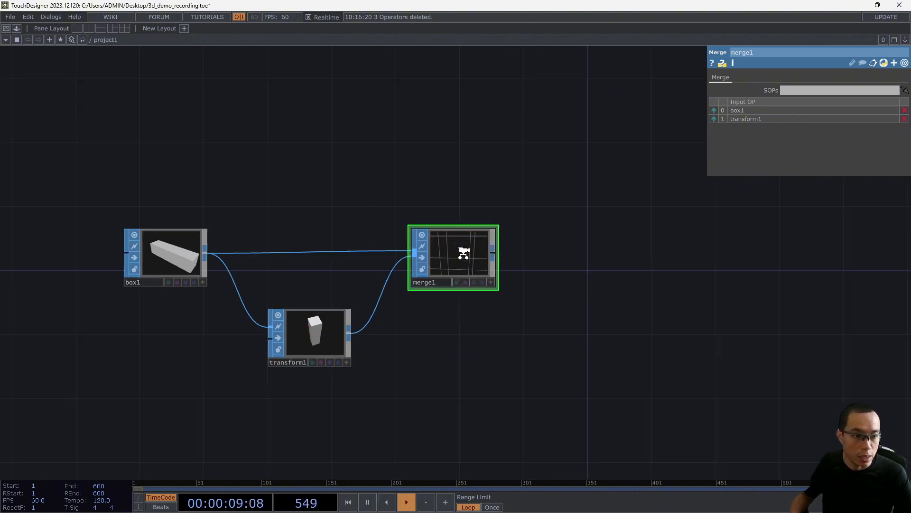
{"action": "scroll", "coordinate": [480, 267], "scroll_direction": "up", "scroll_amount": 7}
{"action": "scroll", "coordinate": [475, 260], "scroll_direction": "up", "scroll_amount": 2}
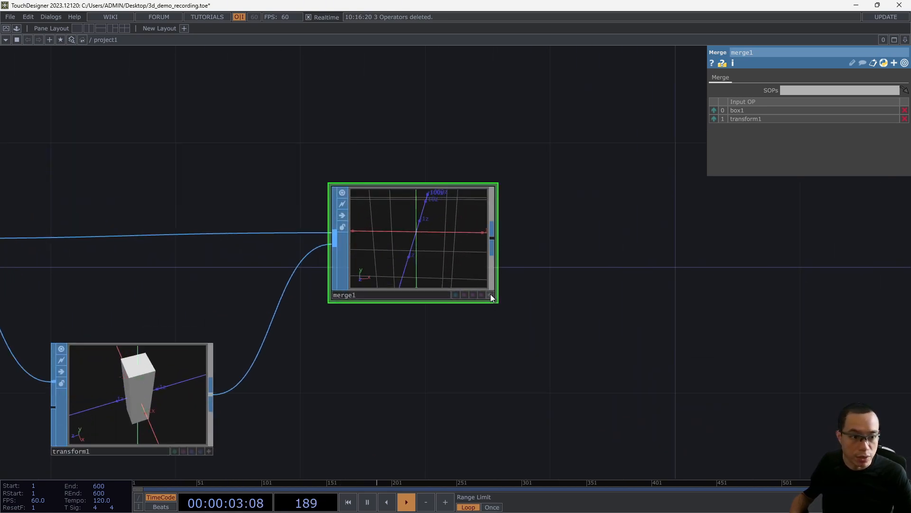
Orbit the transform node's viewer to see the box nearly front-on, and set the node's X translation to -1.
{"action": "left_click", "coordinate": [158, 377]}
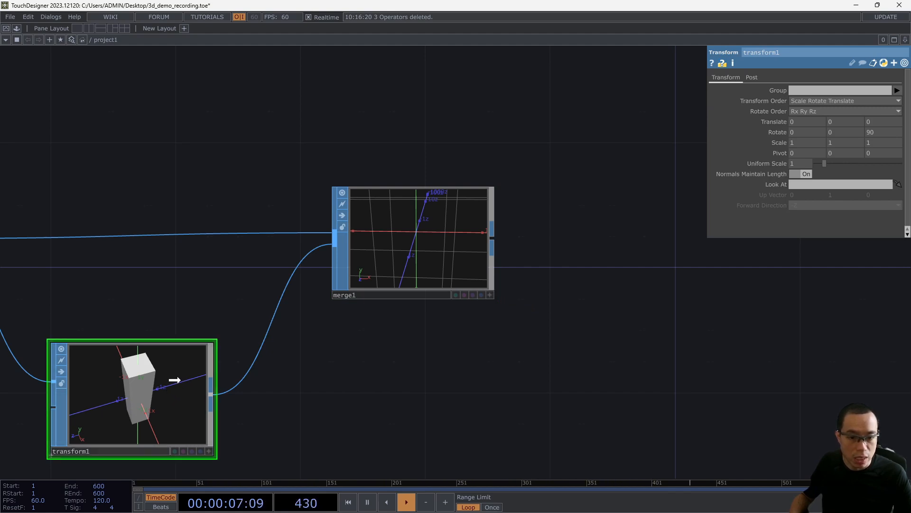
{"action": "left_click", "coordinate": [209, 451]}
{"action": "left_click_drag", "start_coordinate": [145, 398], "coordinate": [166, 385]}
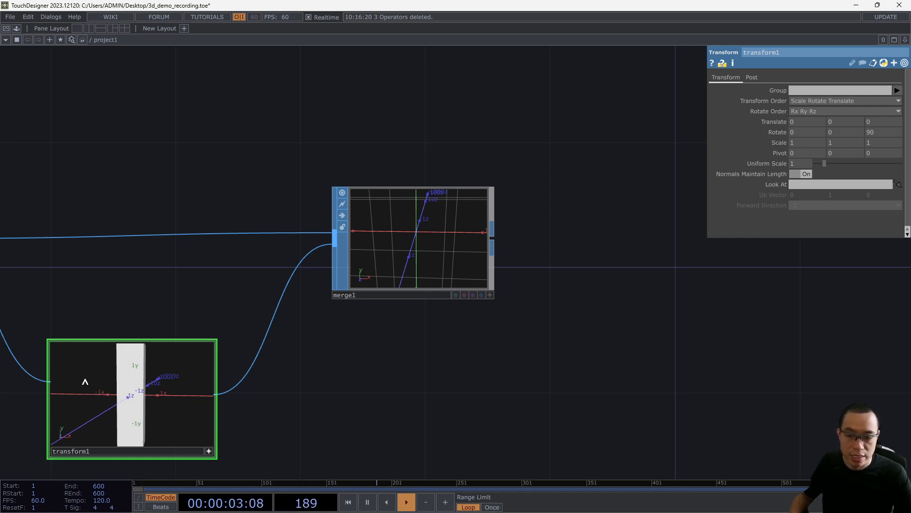
{"action": "left_click", "coordinate": [209, 451]}
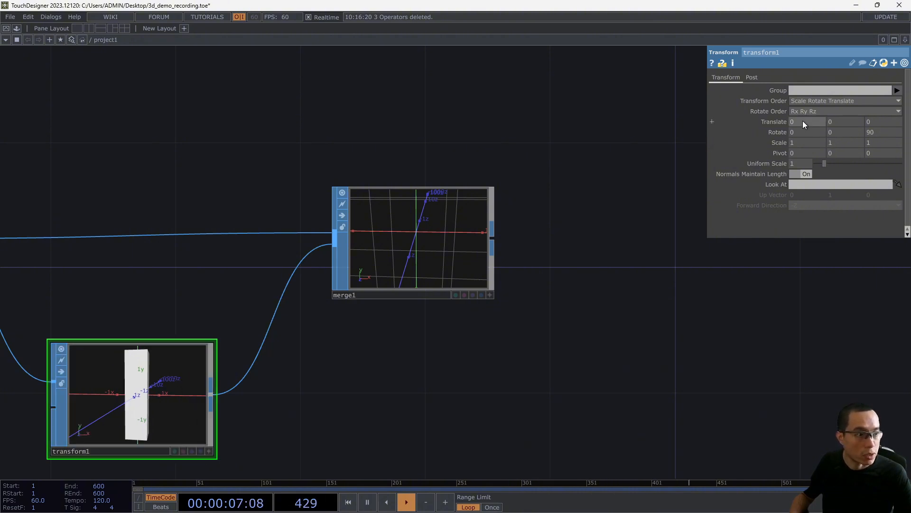
{"action": "type", "text": "-1"}
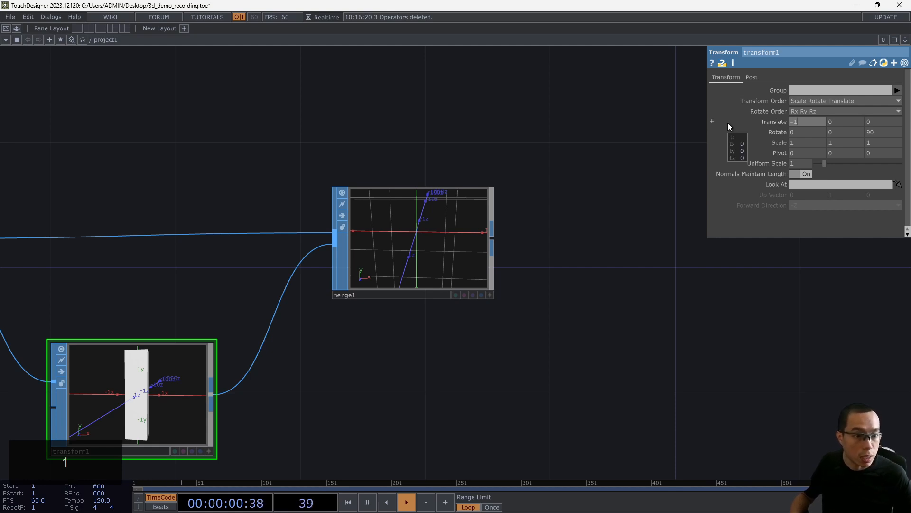
{"action": "key", "text": "Return"}
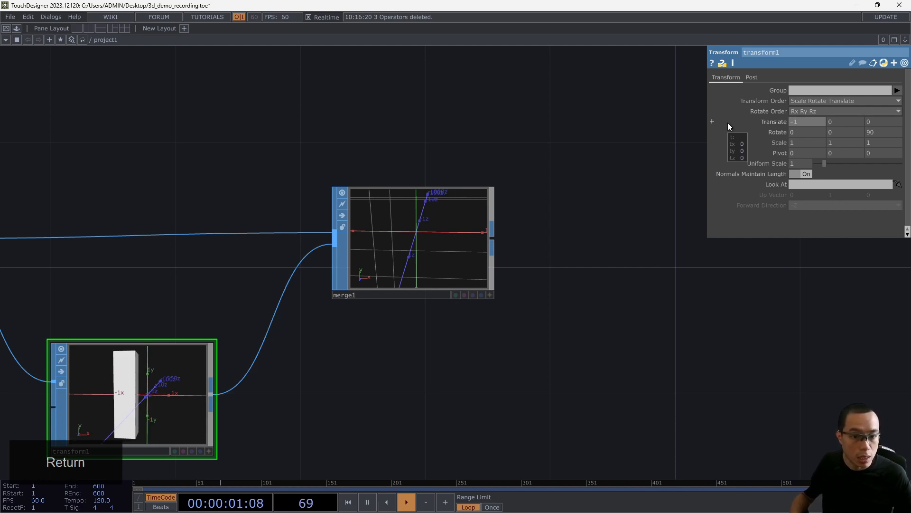
Switch the merge node's viewer back to shaded display and bring the two merged boxes into view.
{"action": "left_click", "coordinate": [490, 294]}
{"action": "key", "text": "w"}
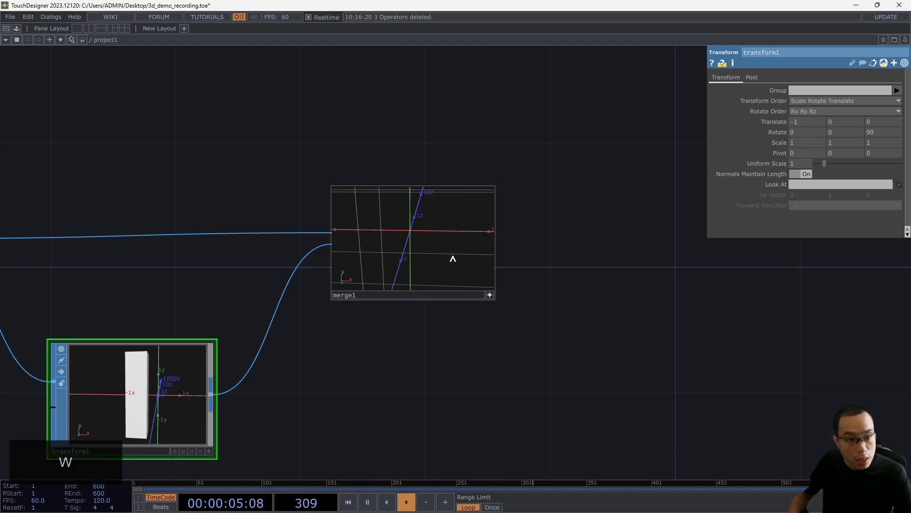
{"action": "key", "text": "w"}
{"action": "scroll", "coordinate": [453, 258], "scroll_direction": "down", "scroll_amount": 2}
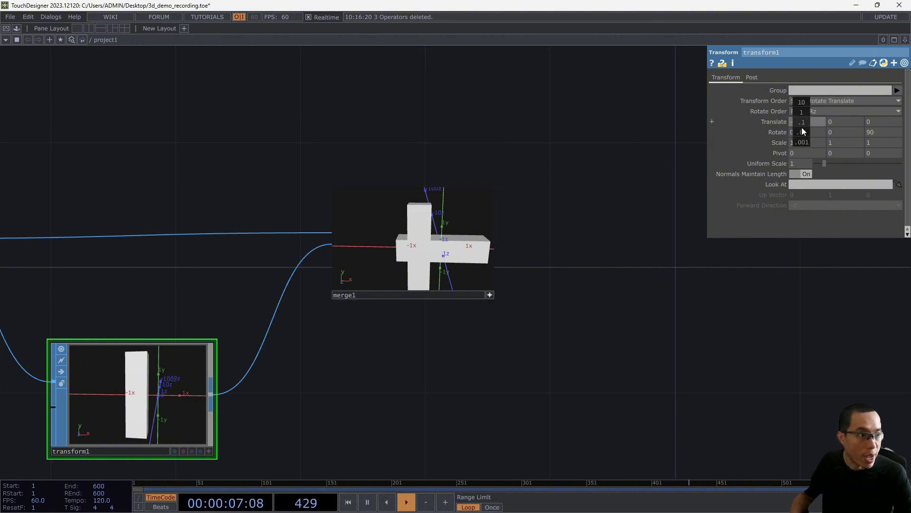
Set the transform node's X translation to -2.5 and orbit the merge viewer to check the upright box's placement.
{"action": "mouse_move", "coordinate": [808, 124]}
{"action": "middle_mouse_down"}
{"action": "mouse_move", "coordinate": [769, 123]}
{"action": "mouse_move", "coordinate": [810, 108]}
{"action": "middle_mouse_up"}
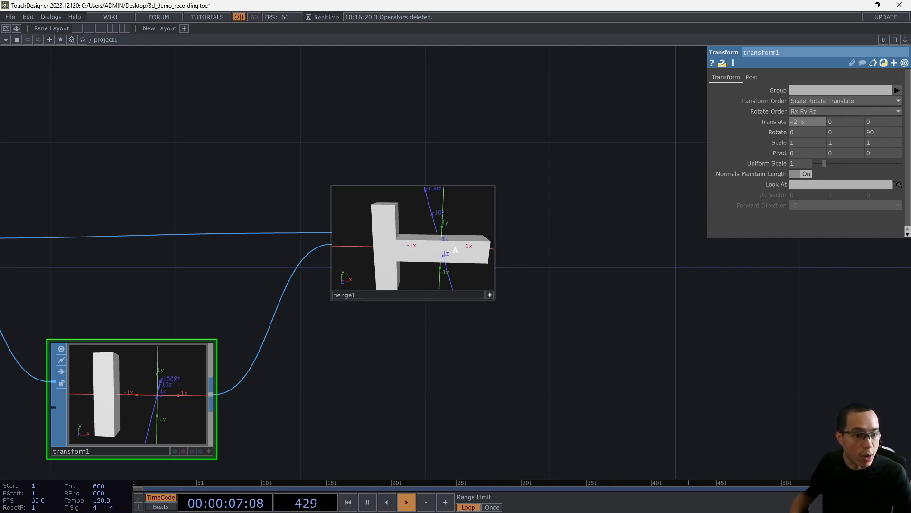
{"action": "left_click_drag", "start_coordinate": [454, 267], "coordinate": [425, 177]}
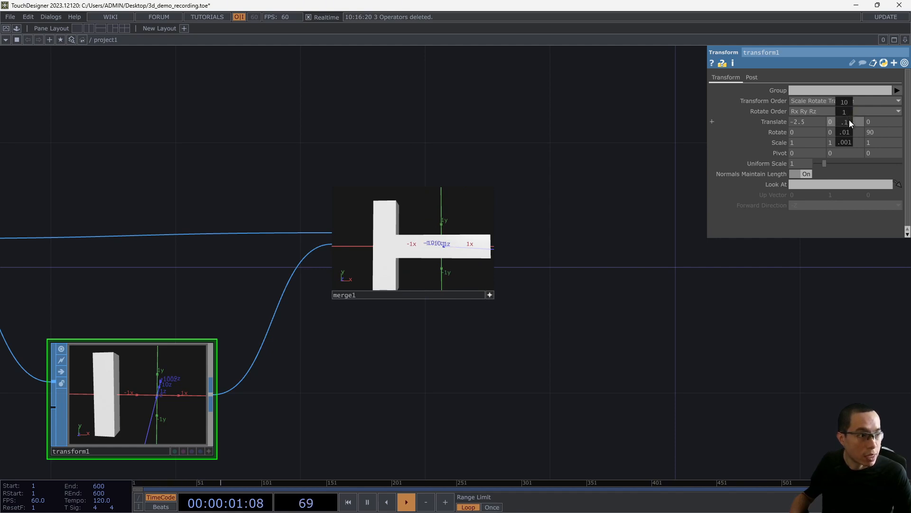
Set the first transform node's Y translation to -2 and check the lowered upright box in the merge viewer.
{"action": "mouse_move", "coordinate": [850, 122]}
{"action": "middle_mouse_down"}
{"action": "mouse_move", "coordinate": [859, 122]}
{"action": "mouse_move", "coordinate": [755, 122]}
{"action": "mouse_move", "coordinate": [837, 128]}
{"action": "middle_mouse_up"}
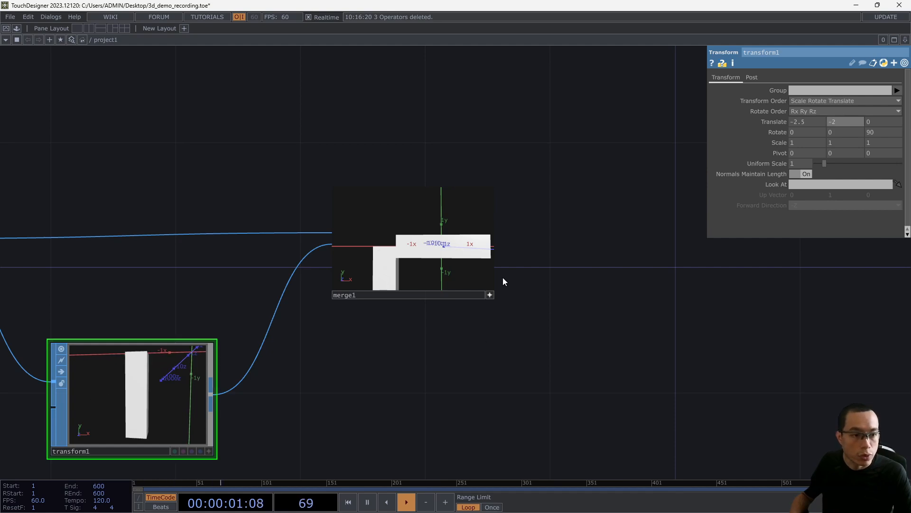
{"action": "scroll", "coordinate": [448, 285], "scroll_direction": "down", "scroll_amount": 2}
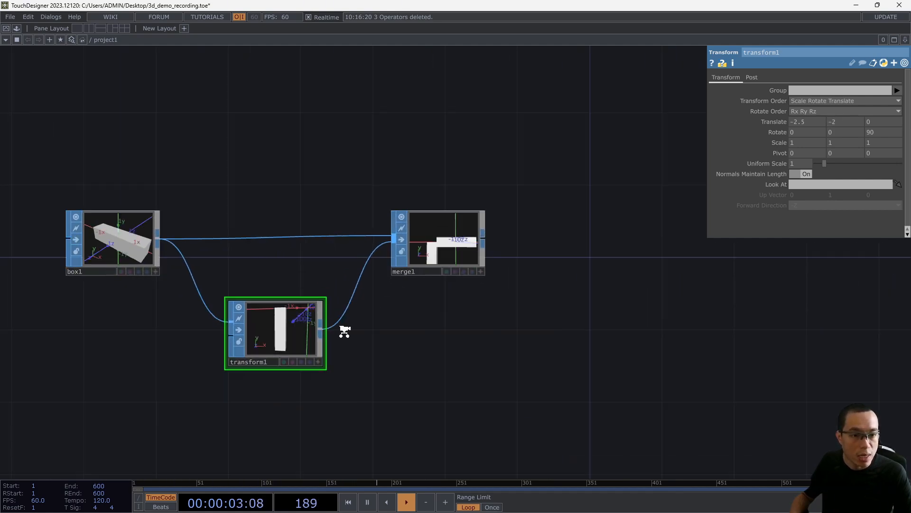
{"action": "scroll", "coordinate": [361, 332], "scroll_direction": "up", "scroll_amount": 4}
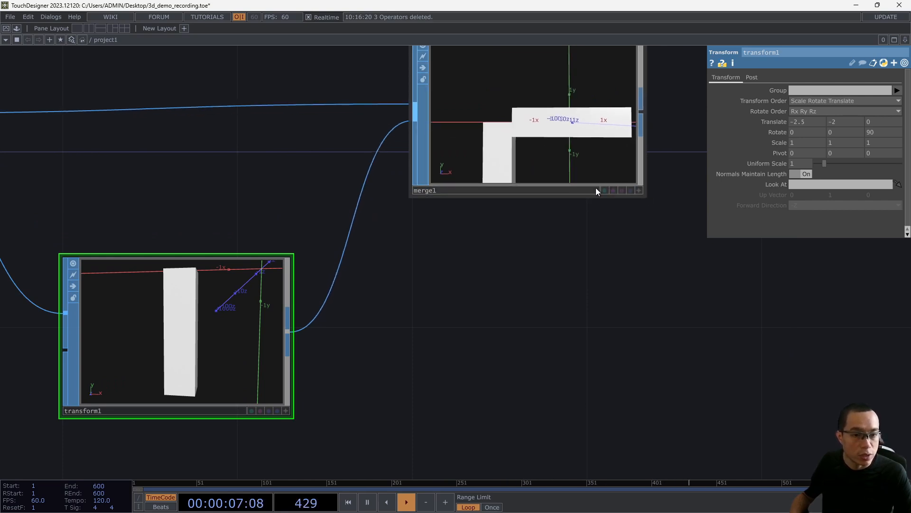
{"action": "scroll", "coordinate": [204, 195], "scroll_direction": "down", "scroll_amount": 3}
{"action": "scroll", "coordinate": [237, 200], "scroll_direction": "down", "scroll_amount": 3}
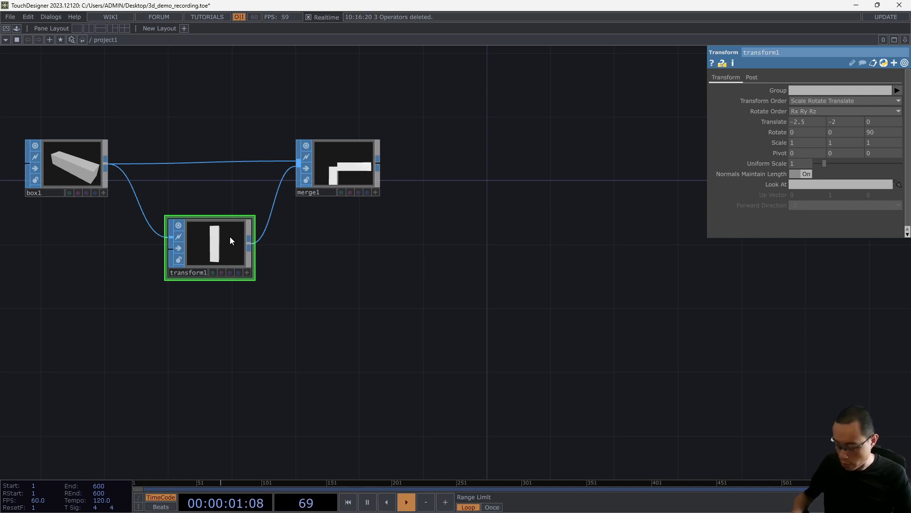
Duplicate the transform node below the original and set the copy's X translation to 2.5.
{"action": "key", "text": "ctrl+c"}
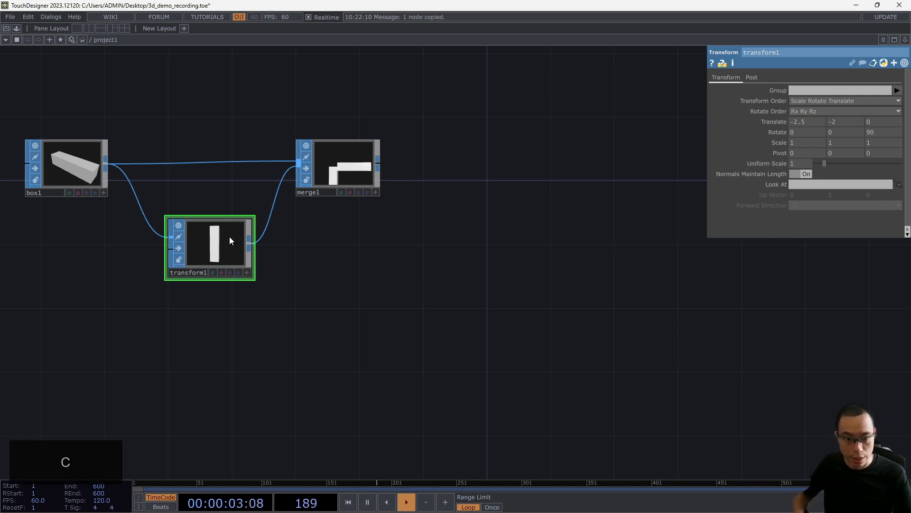
{"action": "key", "text": "ctrl+v"}
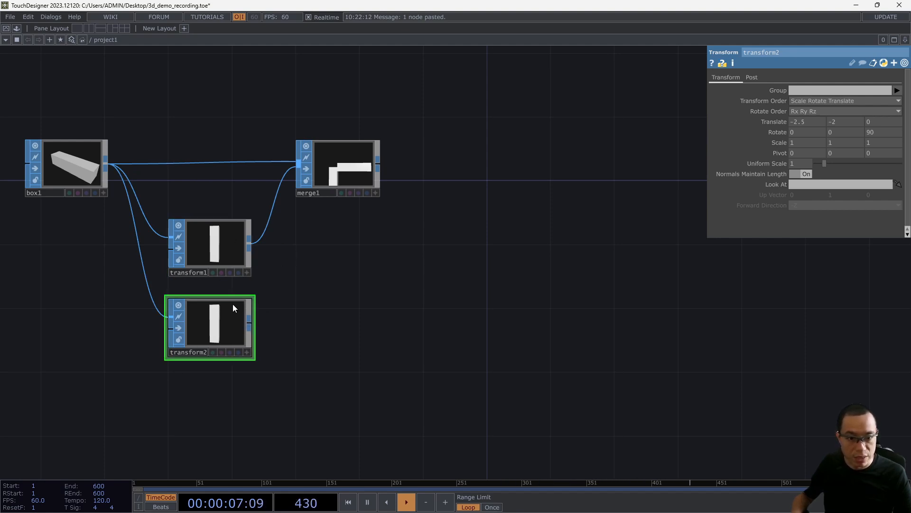
{"action": "left_click", "coordinate": [793, 123]}
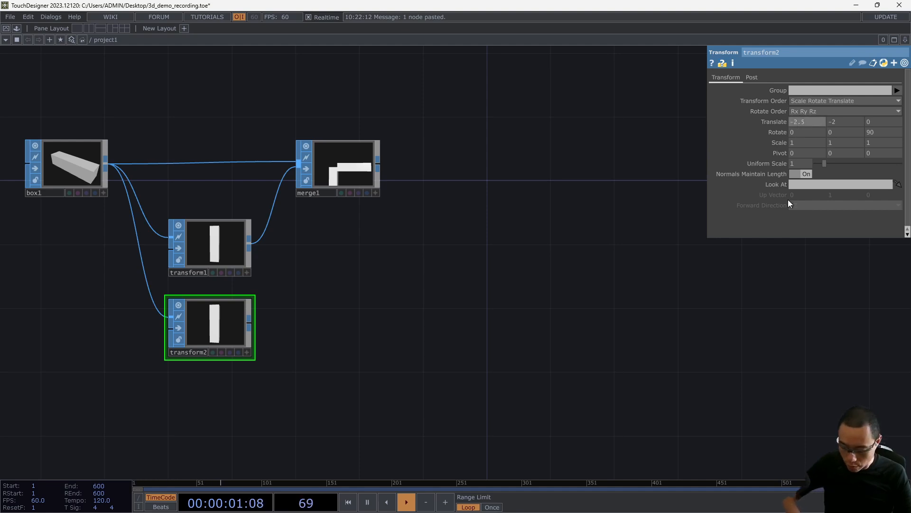
{"action": "key", "text": "BackSpace"}
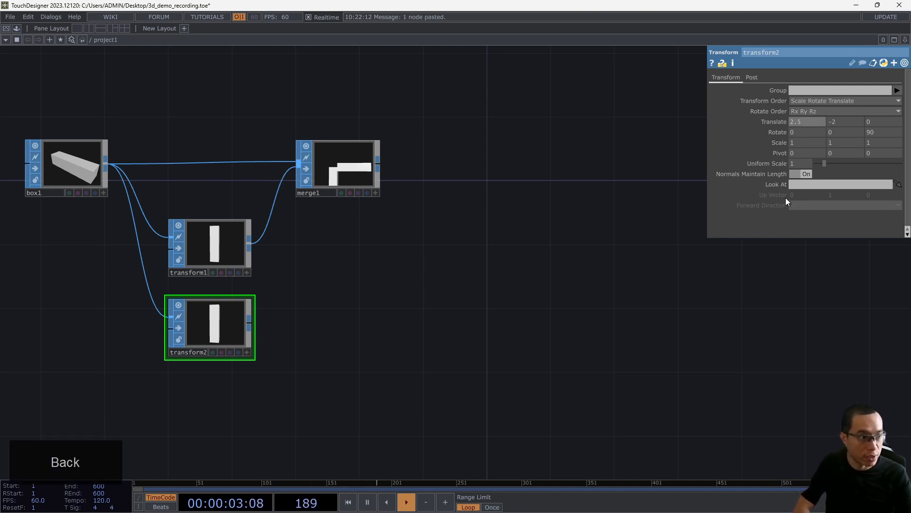
{"action": "type", "text": "3"}
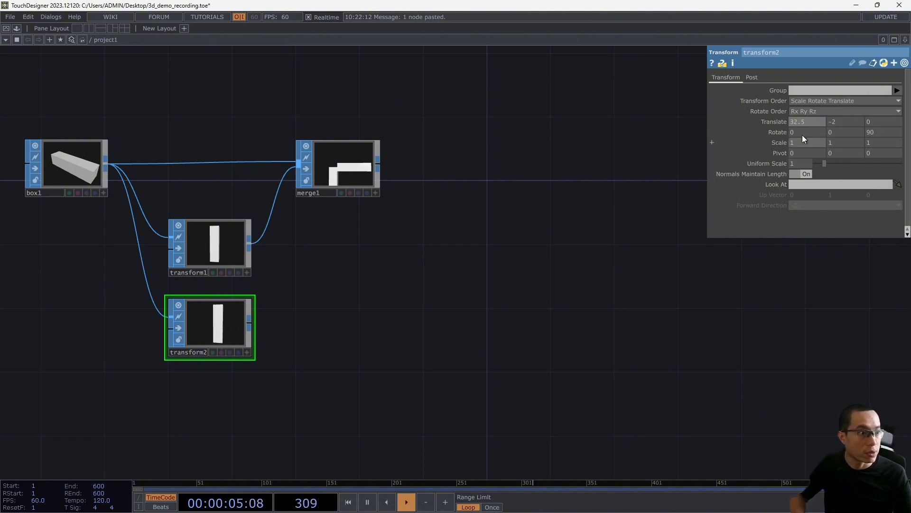
{"action": "left_click", "coordinate": [794, 122]}
{"action": "key", "text": "BackSpace"}
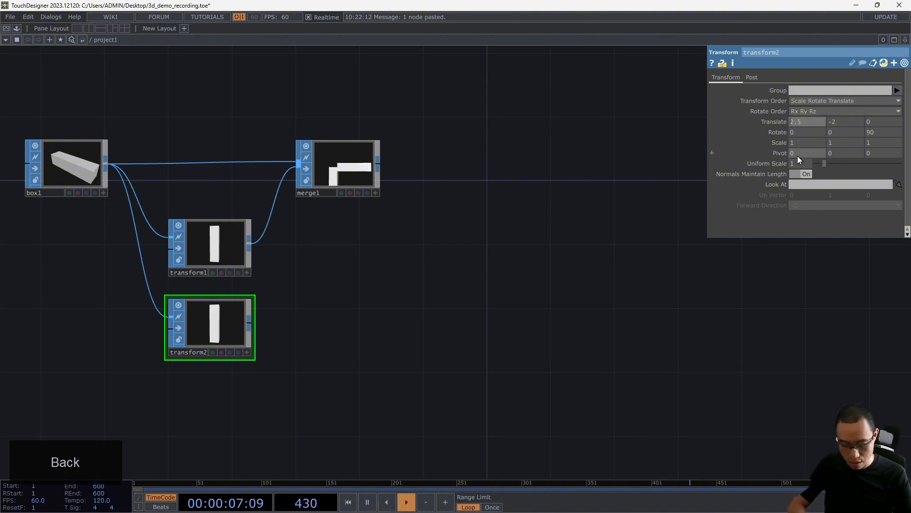
{"action": "key", "text": "Return"}
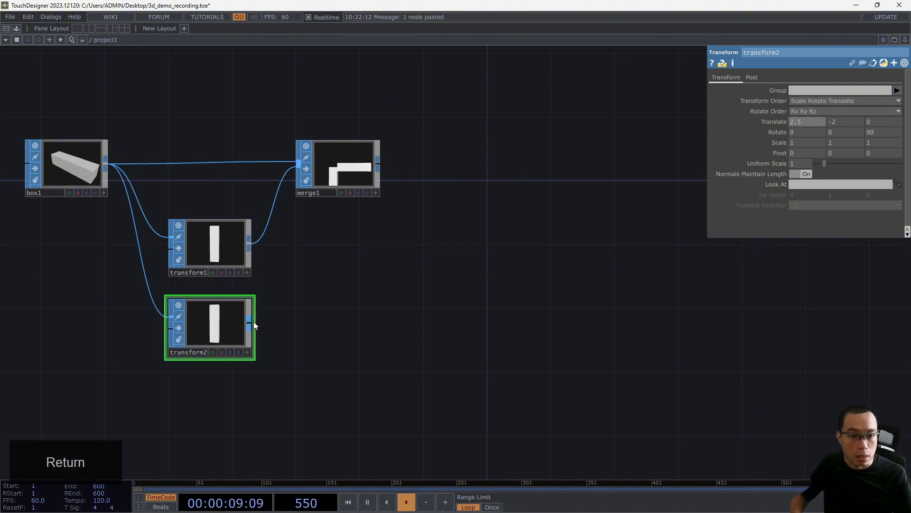
Connect the second transform node to the merge node, then enlarge the merge node and frame all its geometry in the viewer.
{"action": "left_click_drag", "start_coordinate": [254, 322], "coordinate": [294, 169]}
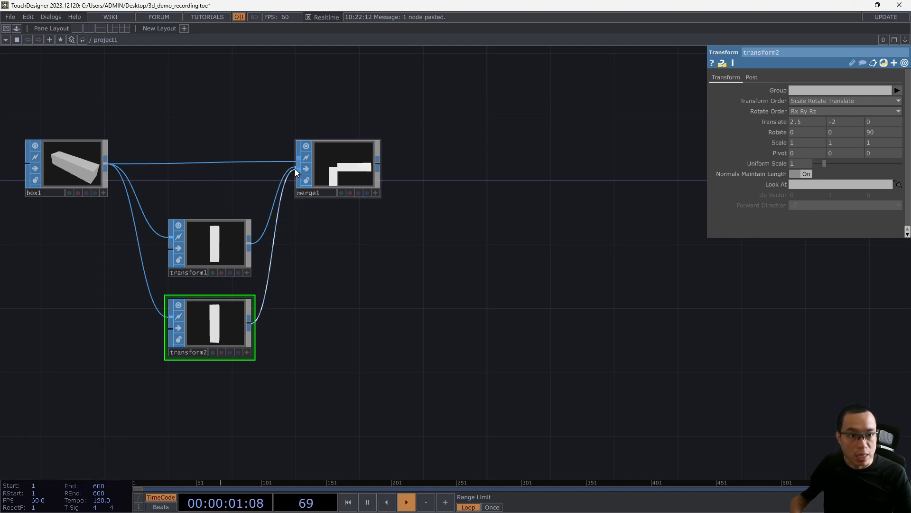
{"action": "left_click_drag", "start_coordinate": [380, 196], "coordinate": [412, 212]}
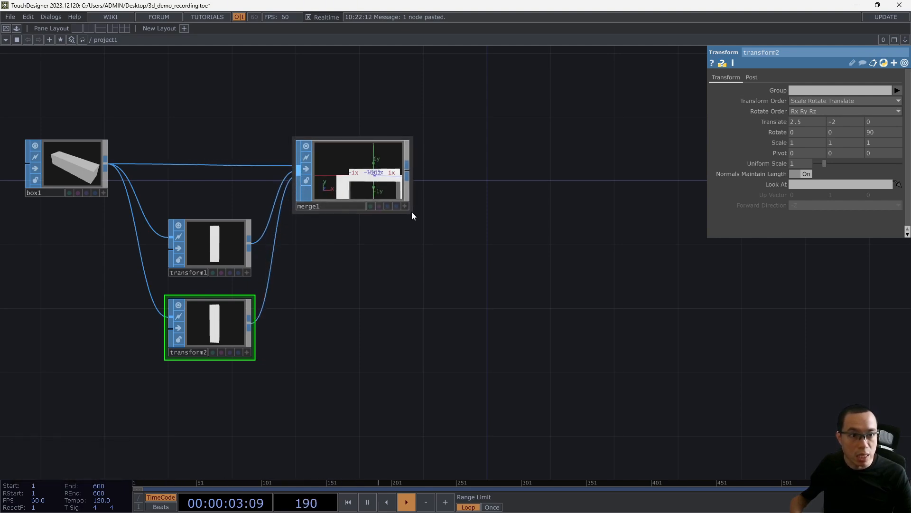
{"action": "left_click", "coordinate": [407, 208]}
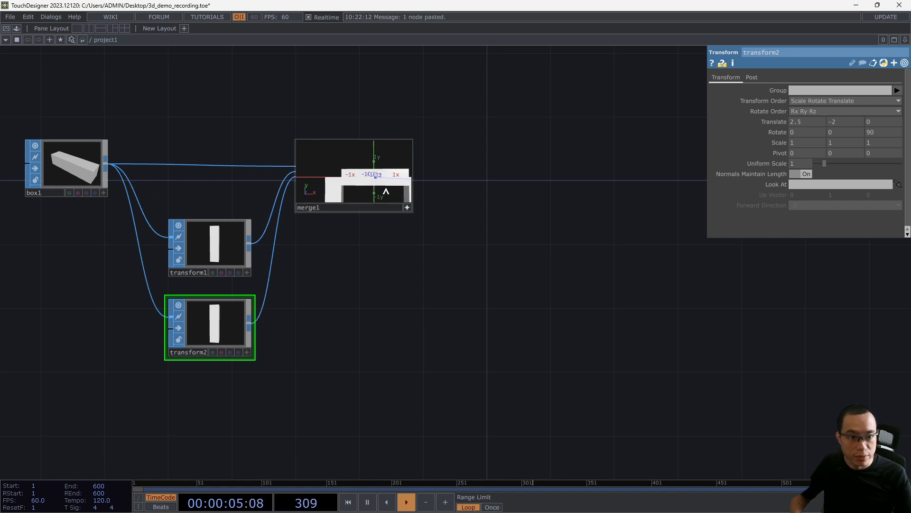
{"action": "key", "text": "h"}
{"action": "left_click", "coordinate": [407, 207]}
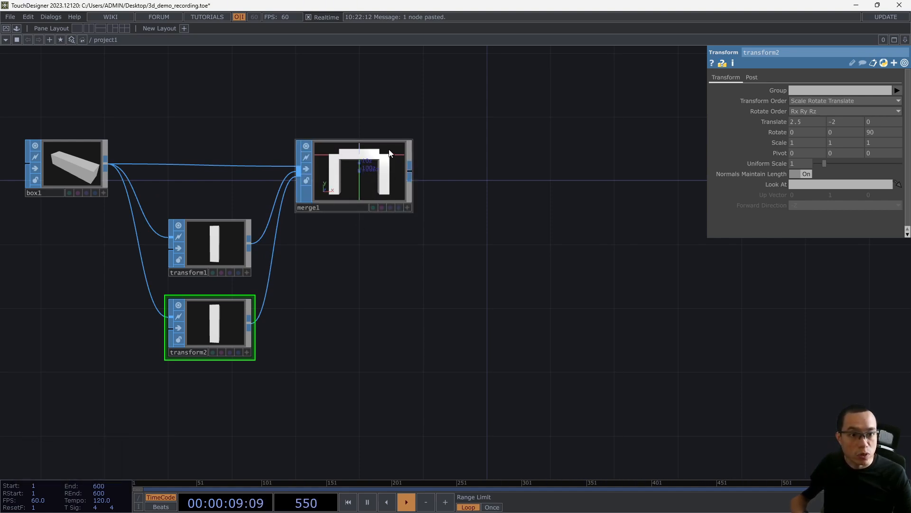
Duplicate the second transform node below it and set the new copy's Z rotation to 0.
{"action": "left_click", "coordinate": [80, 158]}
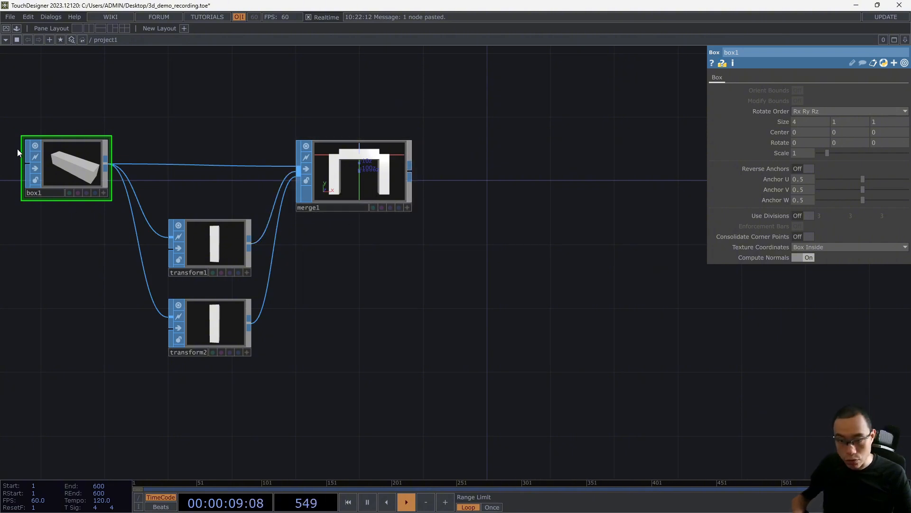
{"action": "left_click", "coordinate": [212, 321]}
{"action": "key", "text": "ctrl+c"}
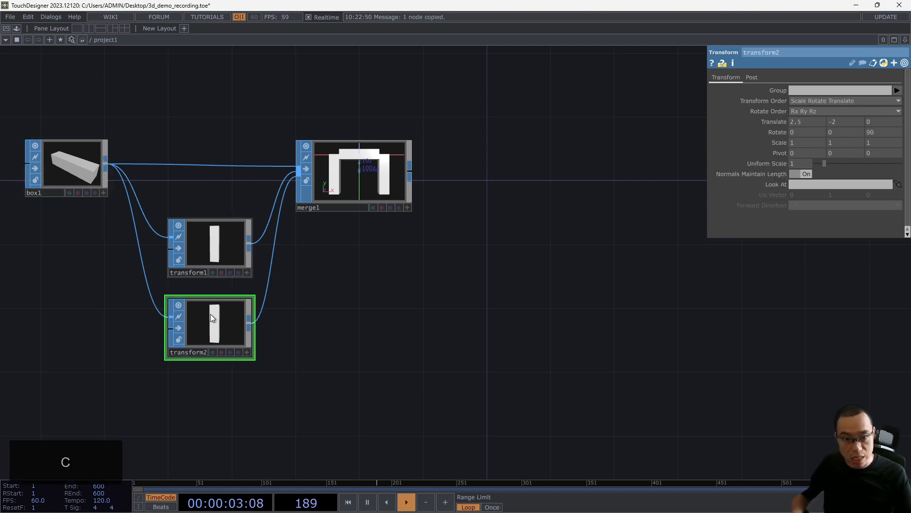
{"action": "key", "text": "ctrl+v"}
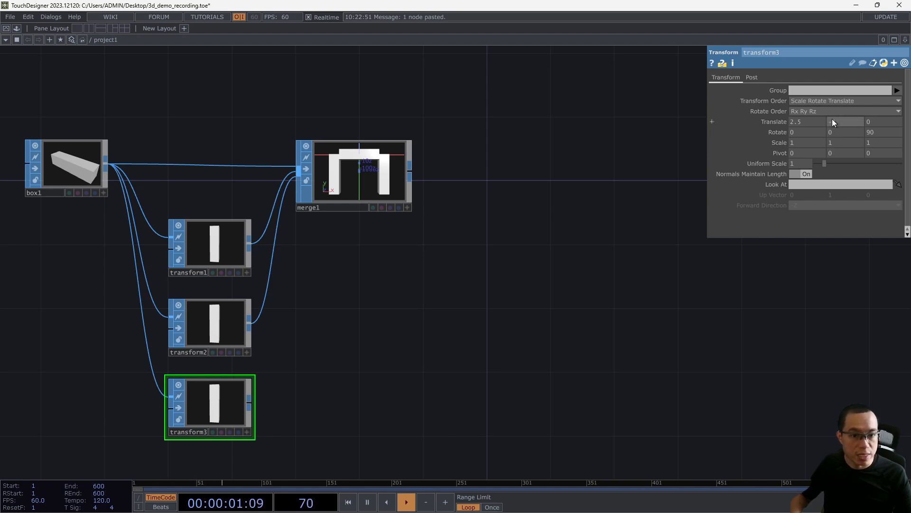
{"action": "left_click", "coordinate": [871, 133]}
{"action": "type", "text": "0"}
{"action": "key", "text": "Return"}
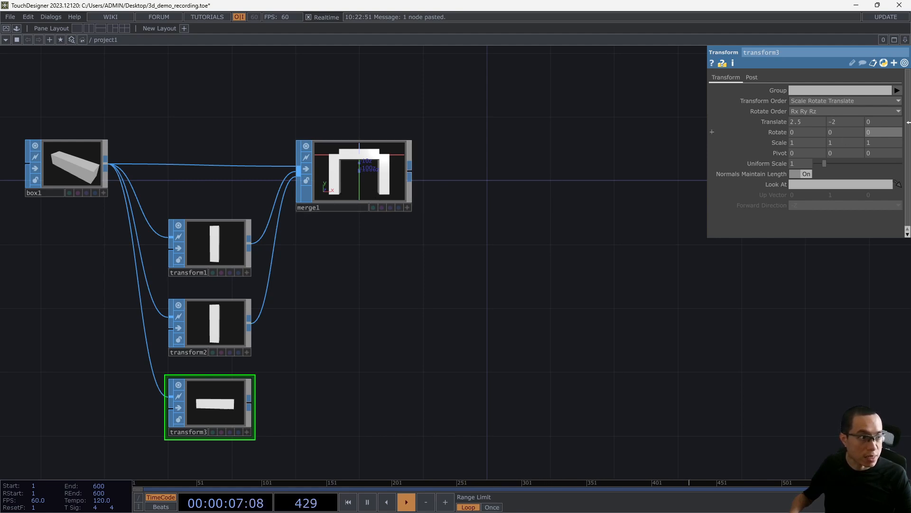
Connect the third transform node's output to the merge node as a further input.
{"action": "middle_click", "coordinate": [842, 122]}
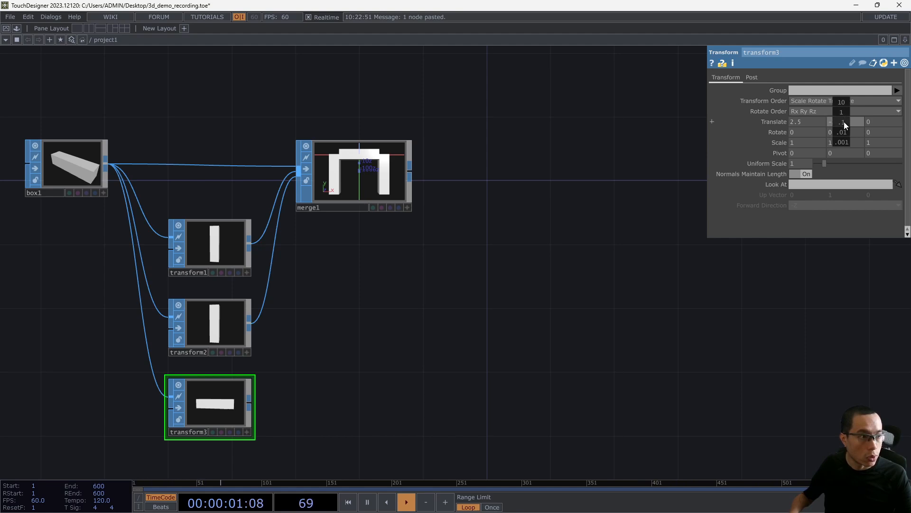
{"action": "middle_click_drag", "start_coordinate": [845, 123], "coordinate": [840, 103]}
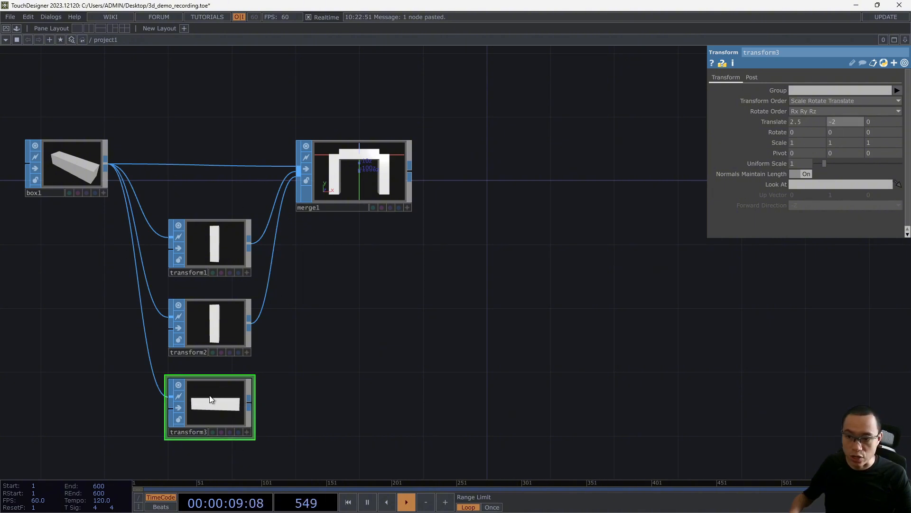
{"action": "left_click_drag", "start_coordinate": [252, 401], "coordinate": [297, 180]}
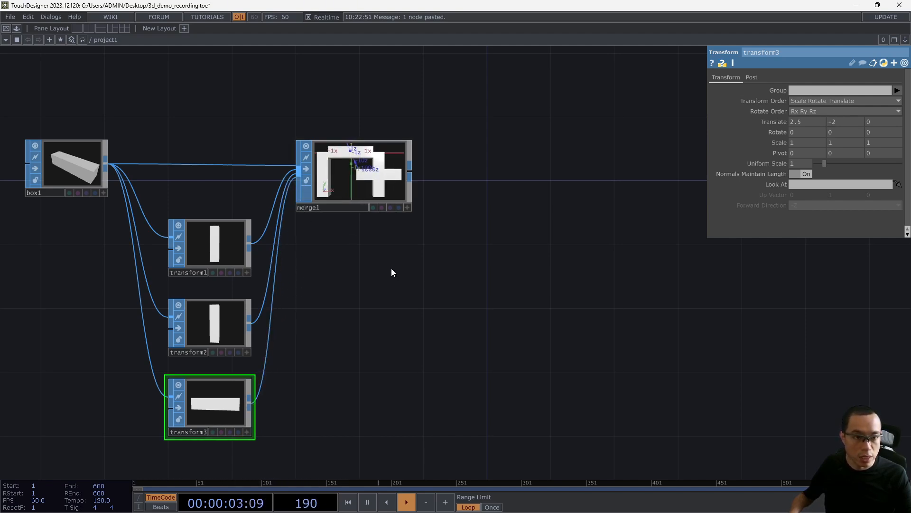
Set the third transform node's X translation to 0 and its Y translation to -4.
{"action": "left_click", "coordinate": [809, 122]}
{"action": "type", "text": "0"}
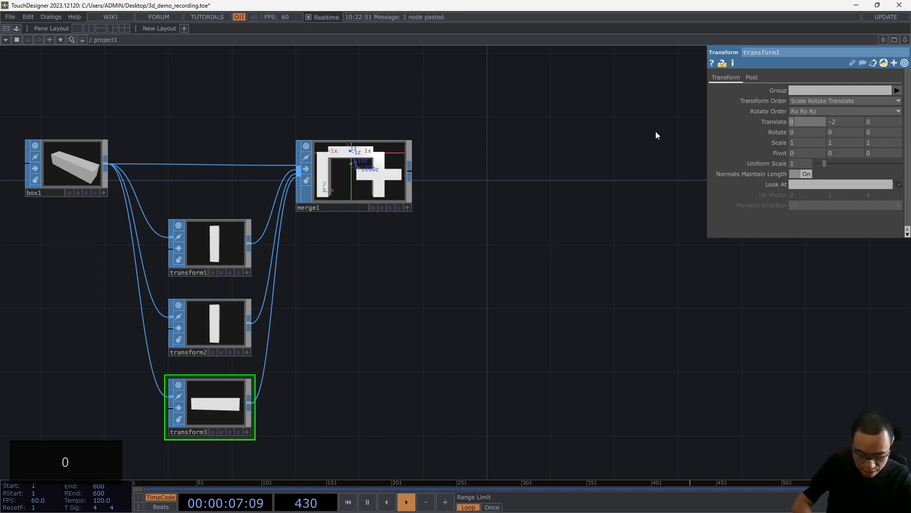
{"action": "key", "text": "Return"}
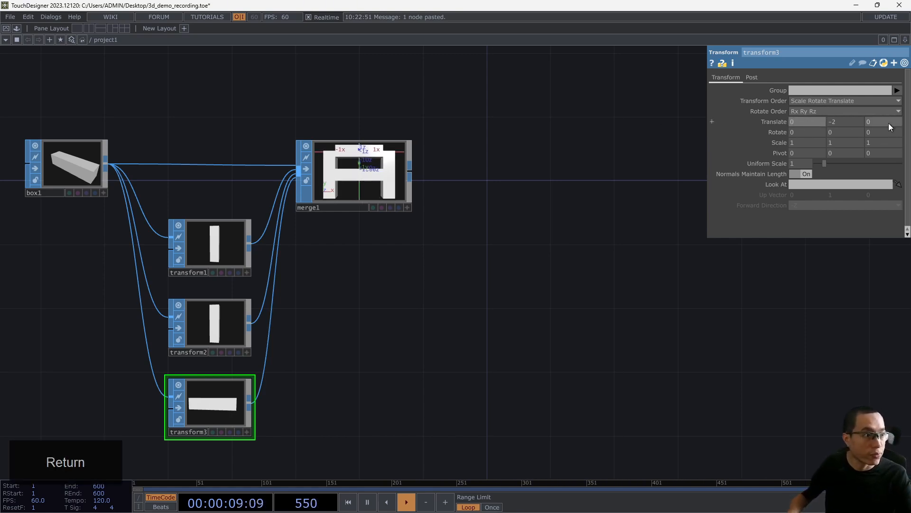
{"action": "middle_click_drag", "start_coordinate": [836, 122], "coordinate": [839, 103]}
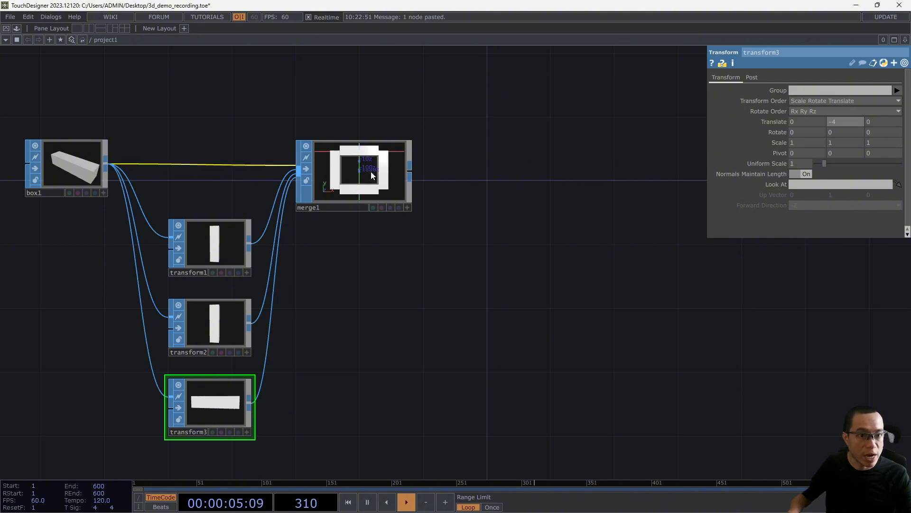
Examine the merged frame up close and move the box node up in line with the merge node.
{"action": "scroll", "coordinate": [343, 163], "scroll_direction": "up", "scroll_amount": 5}
{"action": "scroll", "coordinate": [342, 163], "scroll_direction": "down", "scroll_amount": 3}
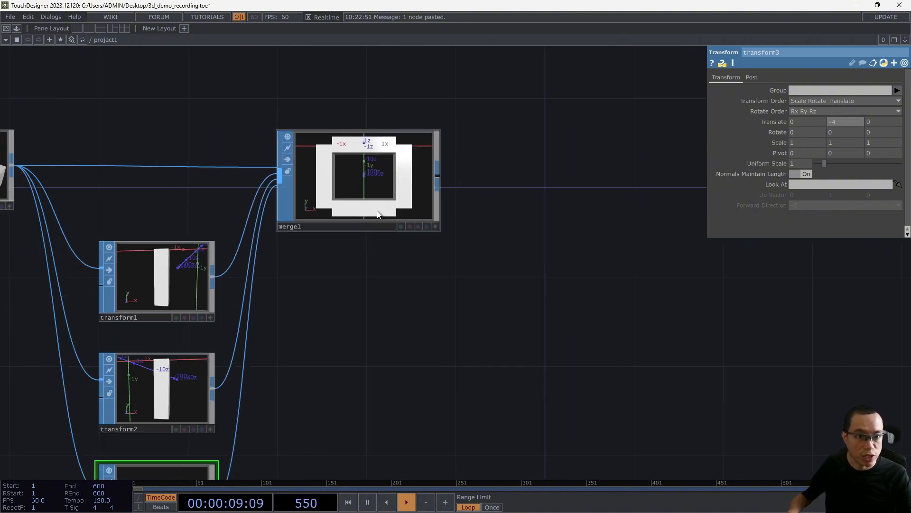
{"action": "scroll", "coordinate": [391, 276], "scroll_direction": "down", "scroll_amount": 3}
{"action": "left_click_drag", "start_coordinate": [426, 275], "coordinate": [381, 279]}
{"action": "left_click_drag", "start_coordinate": [354, 204], "coordinate": [373, 181]}
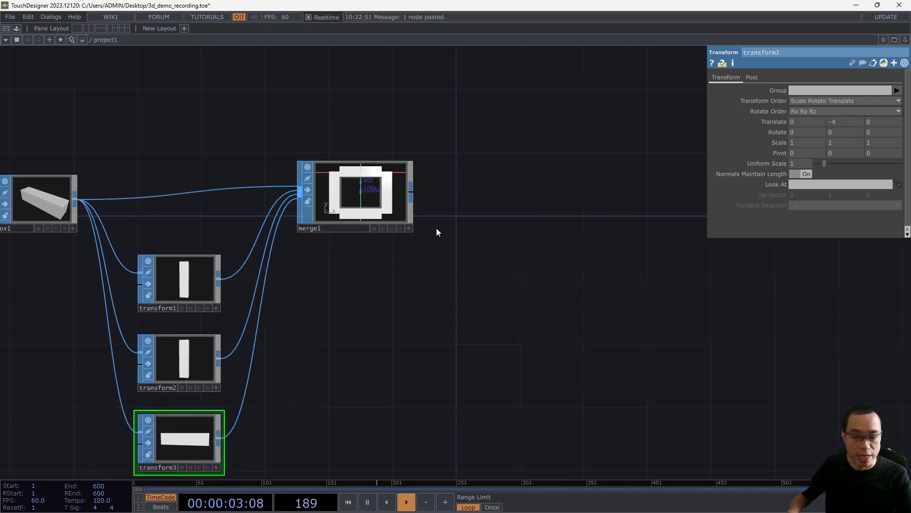
{"action": "left_click_drag", "start_coordinate": [53, 198], "coordinate": [52, 183]}
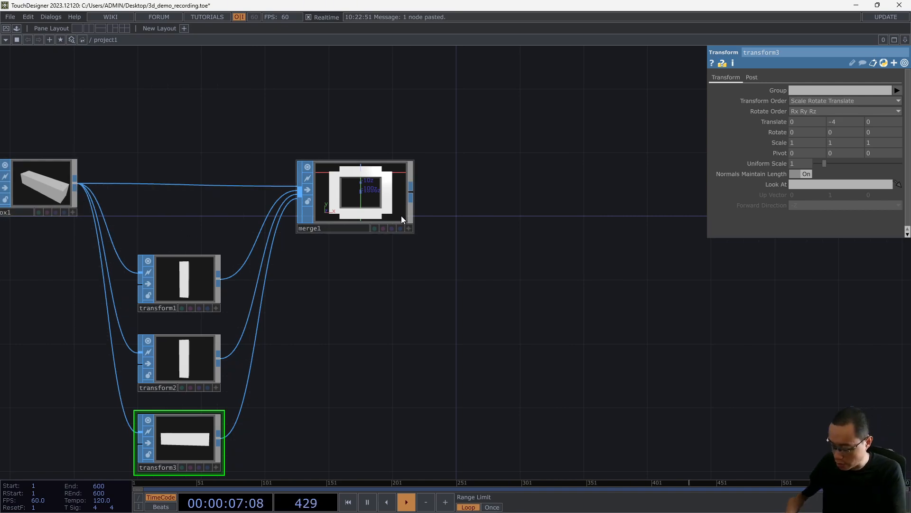
Add a Copy SOP beside the merge node and connect the merge node's output to it.
{"action": "key", "text": "Tab"}
{"action": "type", "text": "c"}
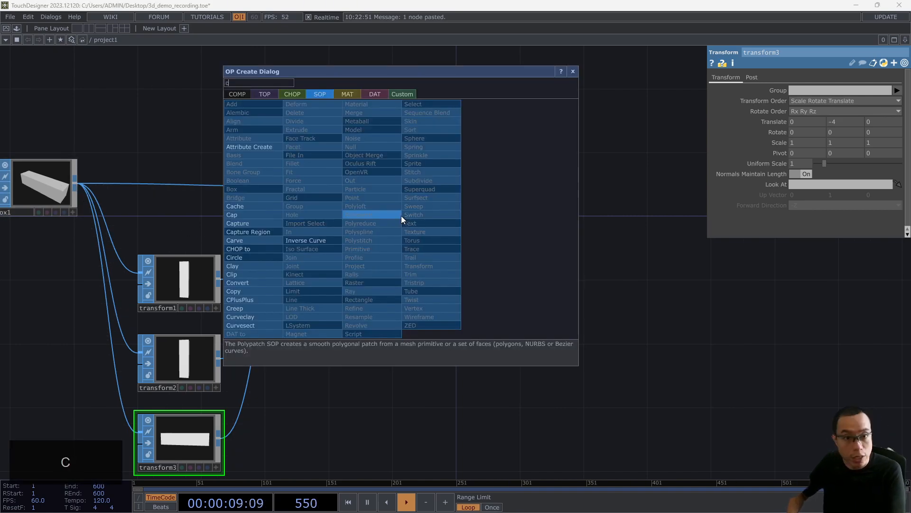
{"action": "type", "text": "opy"}
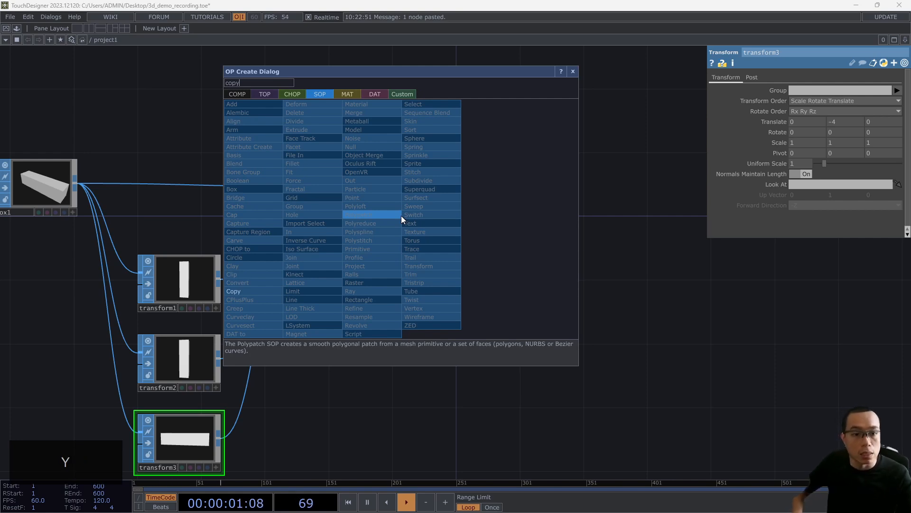
{"action": "left_click", "coordinate": [282, 291]}
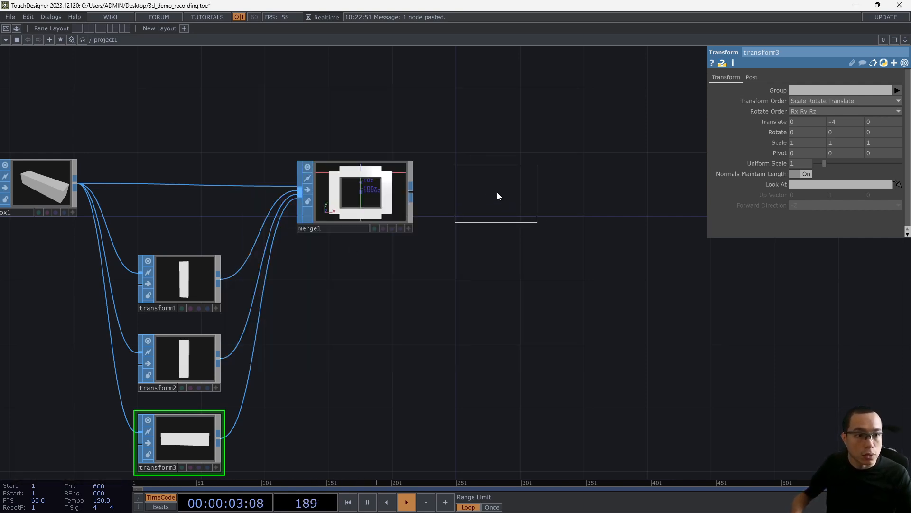
{"action": "left_click", "coordinate": [497, 192]}
{"action": "left_click_drag", "start_coordinate": [411, 194], "coordinate": [458, 177]}
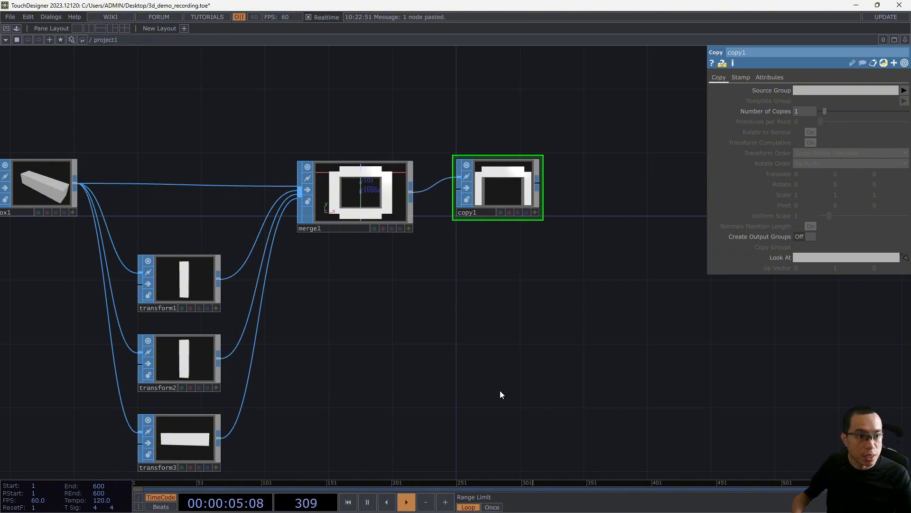
Enlarge the copy node and set its number of copies to 15.
{"action": "left_click_drag", "start_coordinate": [543, 219], "coordinate": [550, 233]}
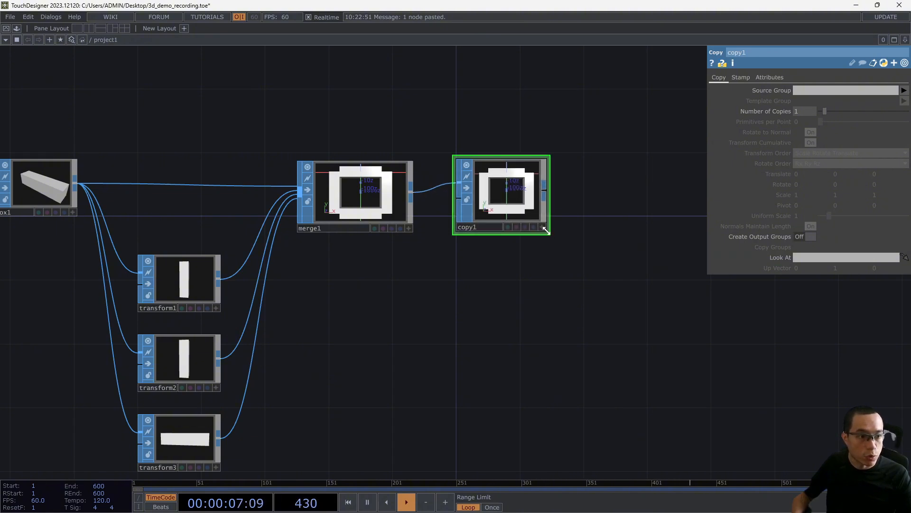
{"action": "mouse_move", "coordinate": [539, 196]}
{"action": "left_mouse_down"}
{"action": "mouse_move", "coordinate": [512, 202]}
{"action": "mouse_move", "coordinate": [534, 199]}
{"action": "left_mouse_up"}
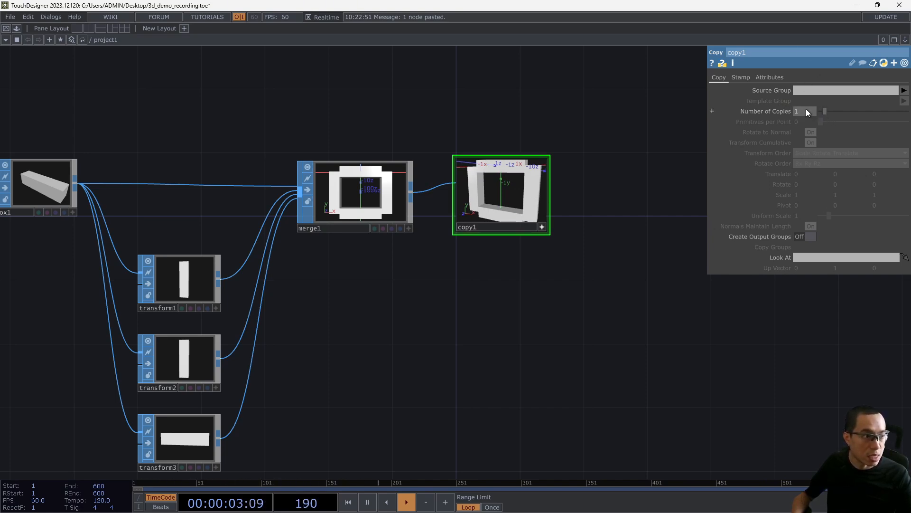
{"action": "type", "text": "5"}
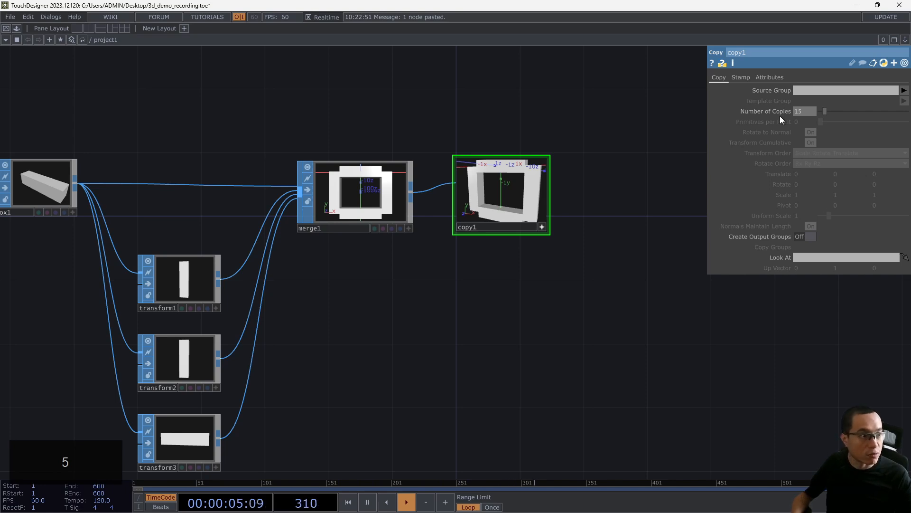
{"action": "key", "text": "Return"}
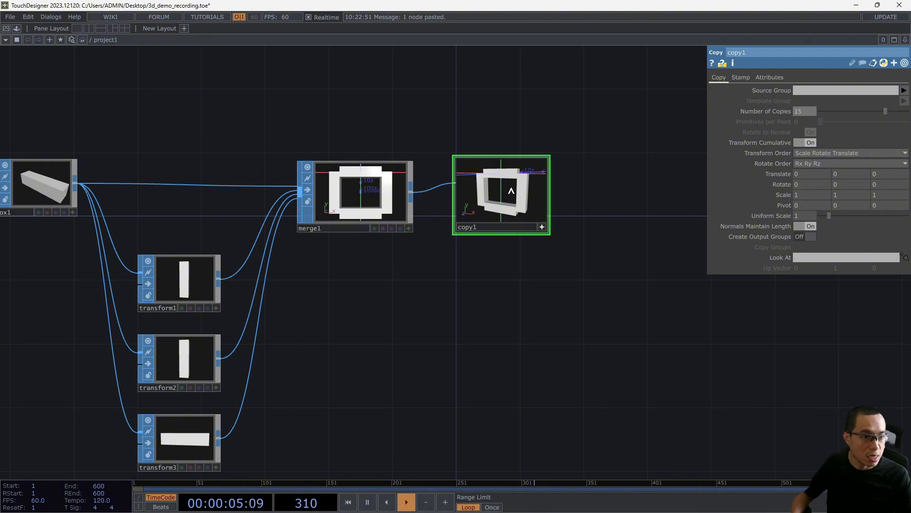
{"action": "mouse_move", "coordinate": [523, 178]}
{"action": "left_mouse_down"}
{"action": "mouse_move", "coordinate": [499, 183]}
{"action": "mouse_move", "coordinate": [513, 192]}
{"action": "left_mouse_up"}
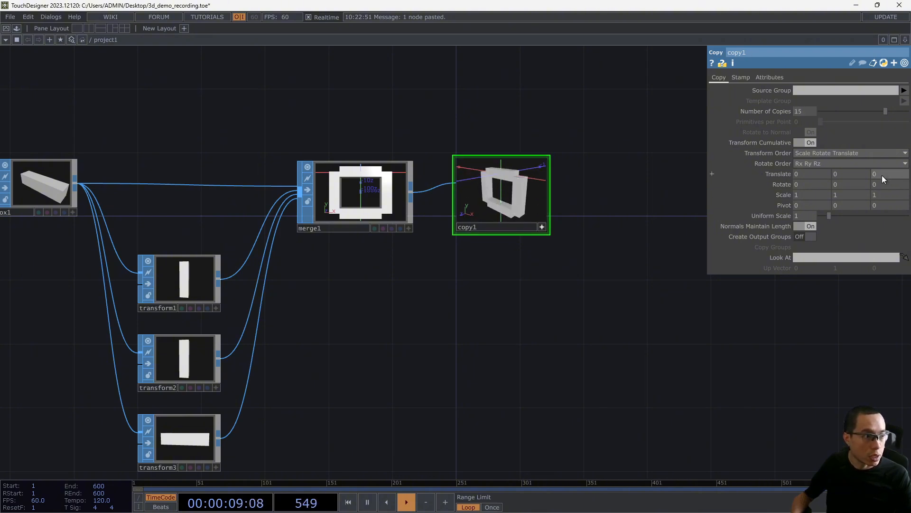
Set the copy node's Z translation to 2 to spread the frames, checking the row in the node's preview.
{"action": "left_click_drag", "start_coordinate": [884, 175], "coordinate": [910, 174]}
{"action": "scroll", "coordinate": [502, 195], "scroll_direction": "up", "scroll_amount": 2}
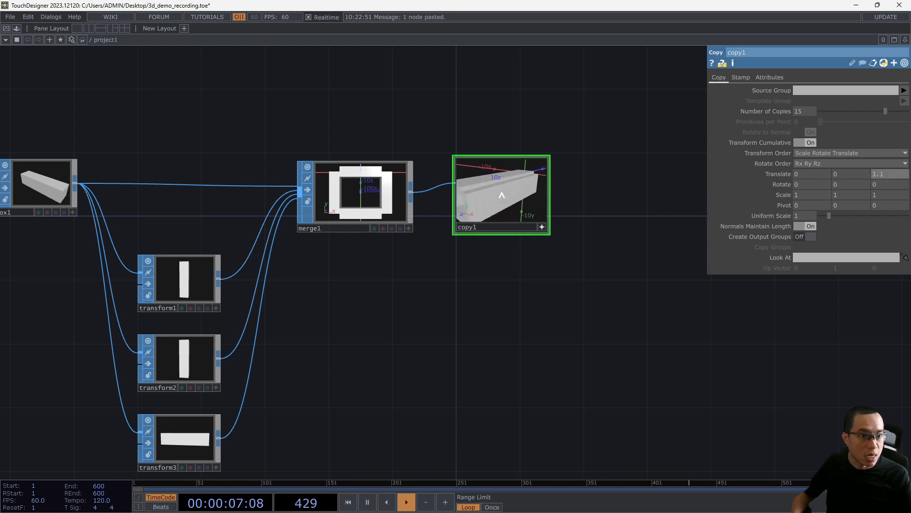
{"action": "scroll", "coordinate": [502, 195], "scroll_direction": "down", "scroll_amount": 2}
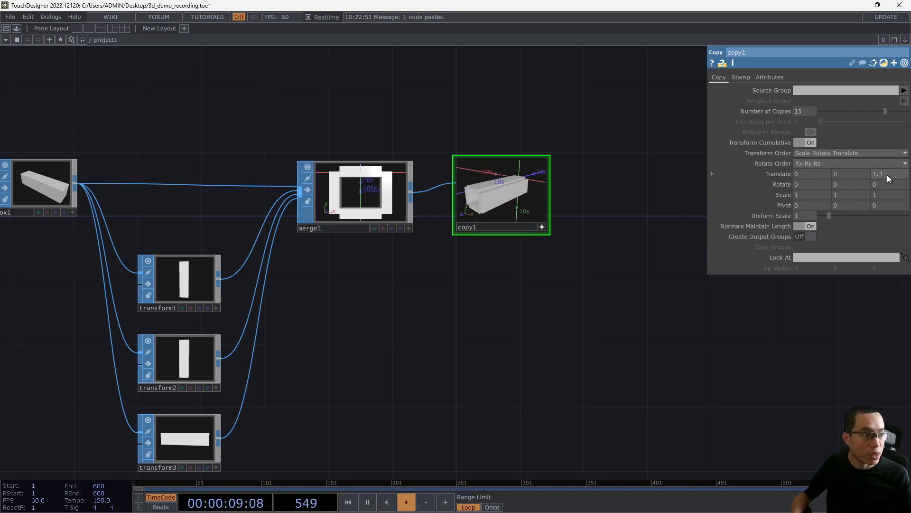
{"action": "middle_click_drag", "start_coordinate": [887, 174], "coordinate": [910, 175]}
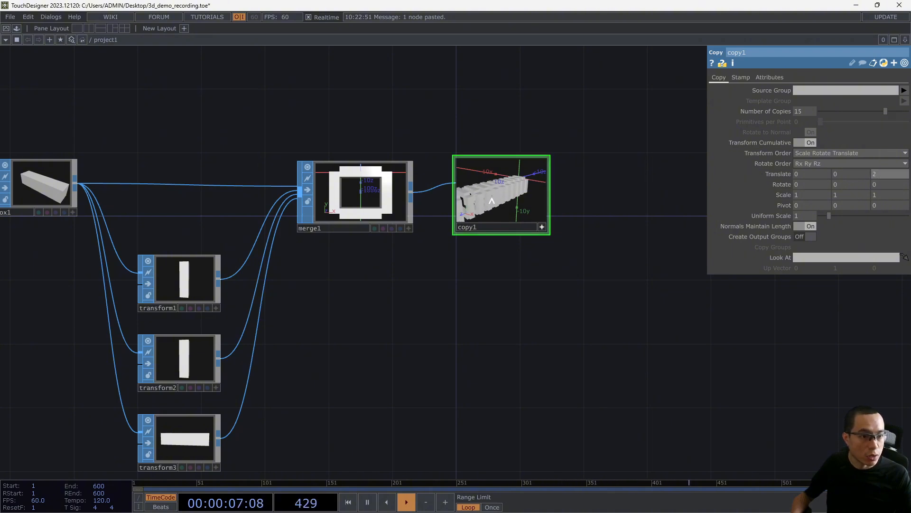
{"action": "scroll", "coordinate": [492, 197], "scroll_direction": "up", "scroll_amount": 3}
{"action": "scroll", "coordinate": [492, 197], "scroll_direction": "down", "scroll_amount": 3}
{"action": "left_click_drag", "start_coordinate": [512, 213], "coordinate": [522, 195]}
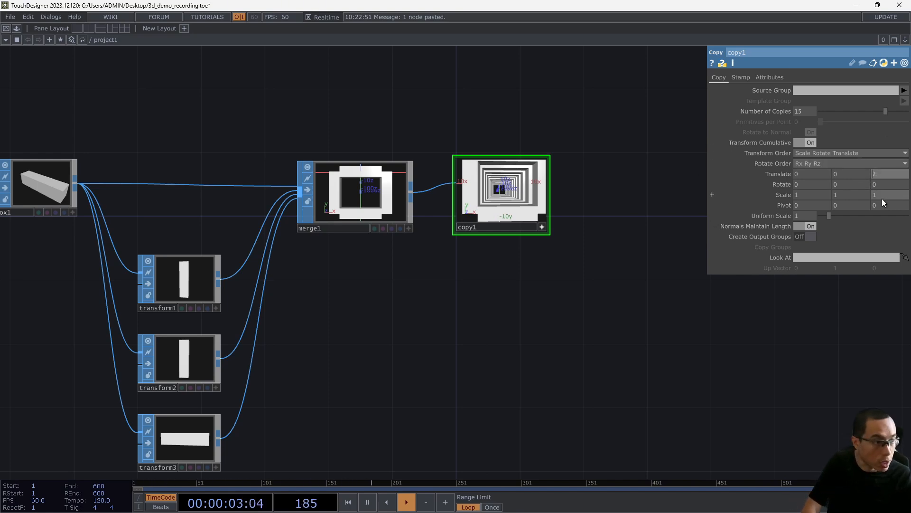
Set the copy node's Z translation to -2 and shift the node slightly closer to the merge node.
{"action": "type", "text": "-"}
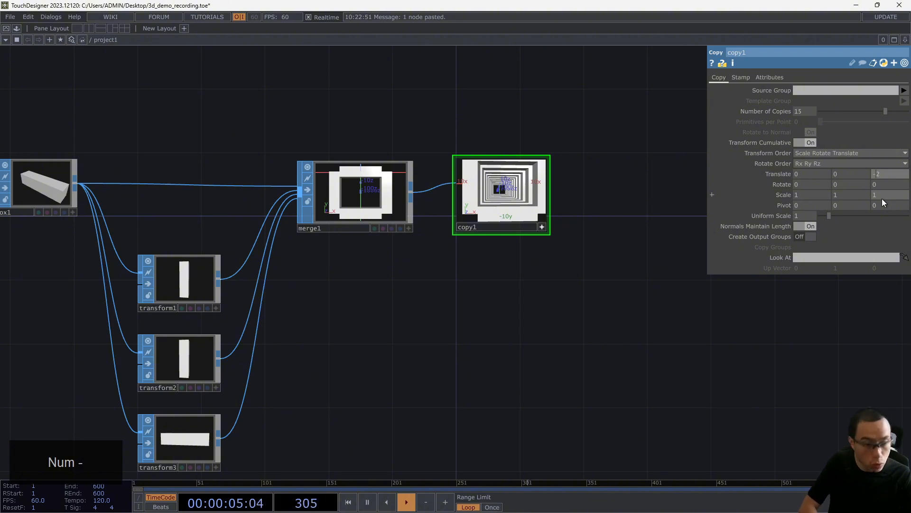
{"action": "key", "text": "Return"}
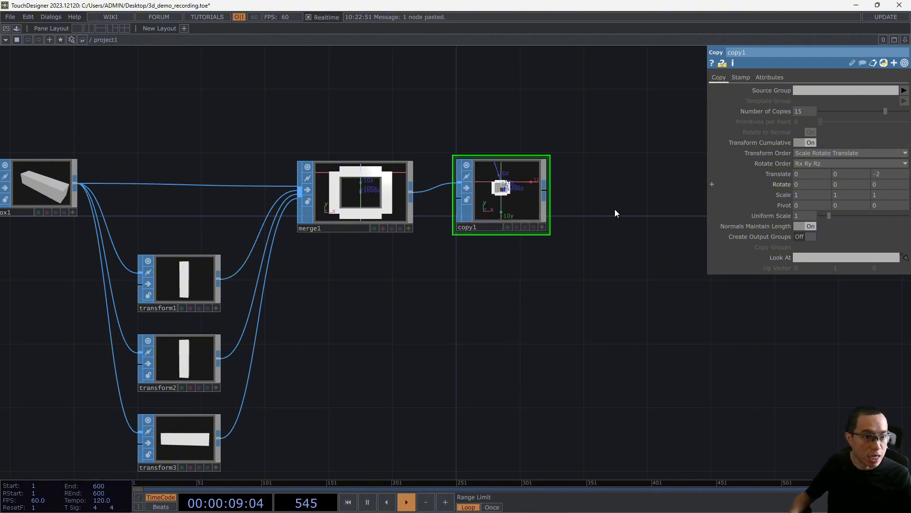
{"action": "left_click_drag", "start_coordinate": [549, 228], "coordinate": [533, 228]}
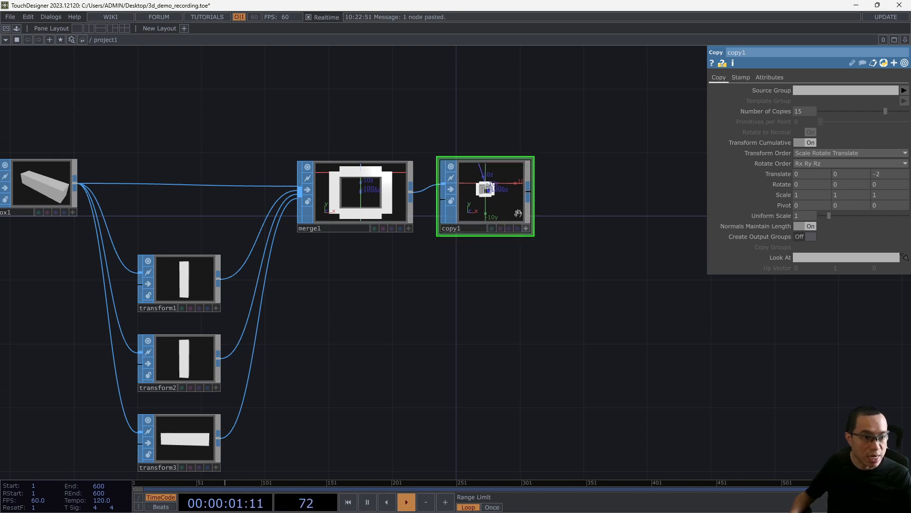
Examine the row of copied frames up close from an angled view in the copy node's preview.
{"action": "scroll", "coordinate": [543, 209], "scroll_direction": "up", "scroll_amount": 5}
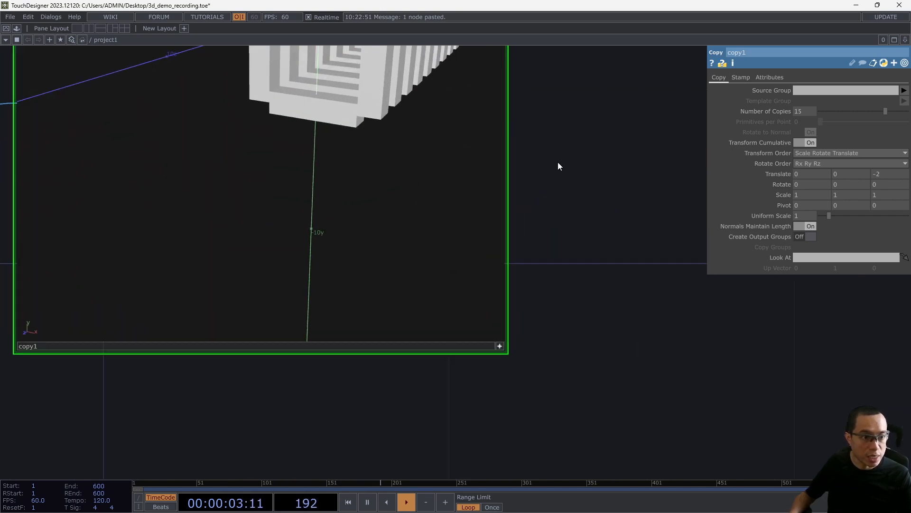
{"action": "scroll", "coordinate": [558, 164], "scroll_direction": "up", "scroll_amount": 1}
{"action": "left_click_drag", "start_coordinate": [570, 210], "coordinate": [601, 437]}
{"action": "left_click_drag", "start_coordinate": [257, 375], "coordinate": [363, 451]}
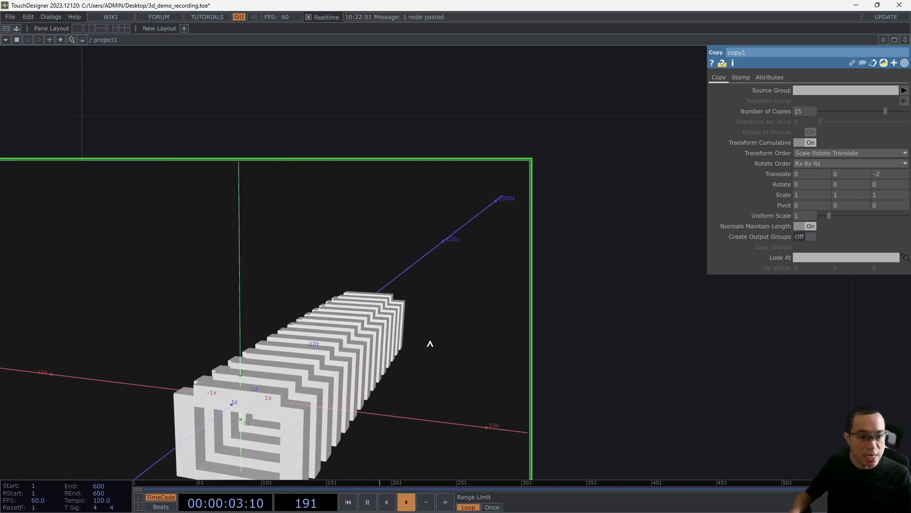
{"action": "scroll", "coordinate": [436, 329], "scroll_direction": "down", "scroll_amount": 1}
{"action": "scroll", "coordinate": [436, 328], "scroll_direction": "down", "scroll_amount": 1}
{"action": "scroll", "coordinate": [436, 329], "scroll_direction": "up", "scroll_amount": 1}
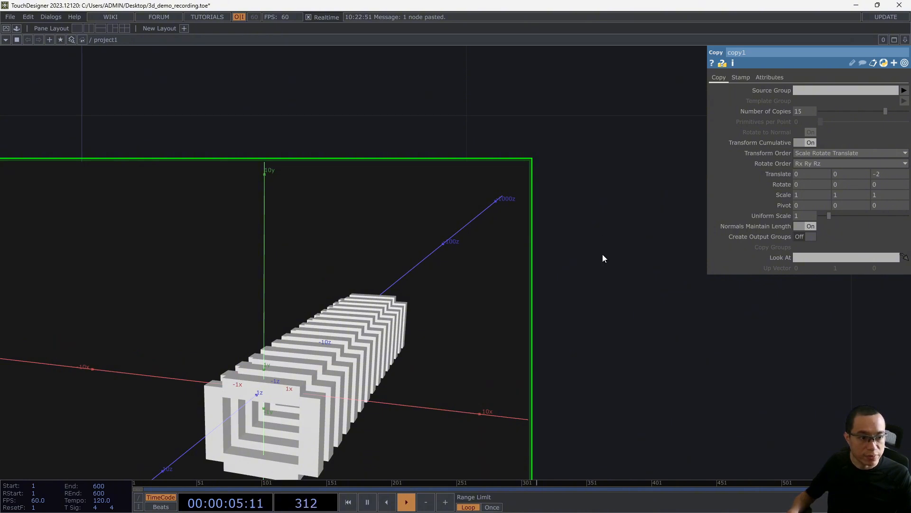
{"action": "scroll", "coordinate": [604, 261], "scroll_direction": "down", "scroll_amount": 2, "text": "shift"}
{"action": "left_click", "coordinate": [558, 432]}
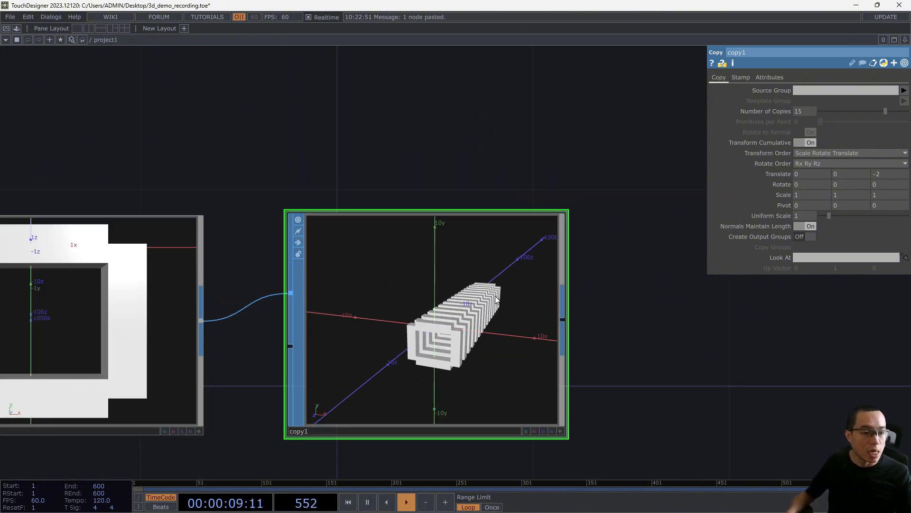
{"action": "scroll", "coordinate": [487, 290], "scroll_direction": "down", "scroll_amount": 3}
{"action": "left_click_drag", "start_coordinate": [418, 222], "coordinate": [488, 142]}
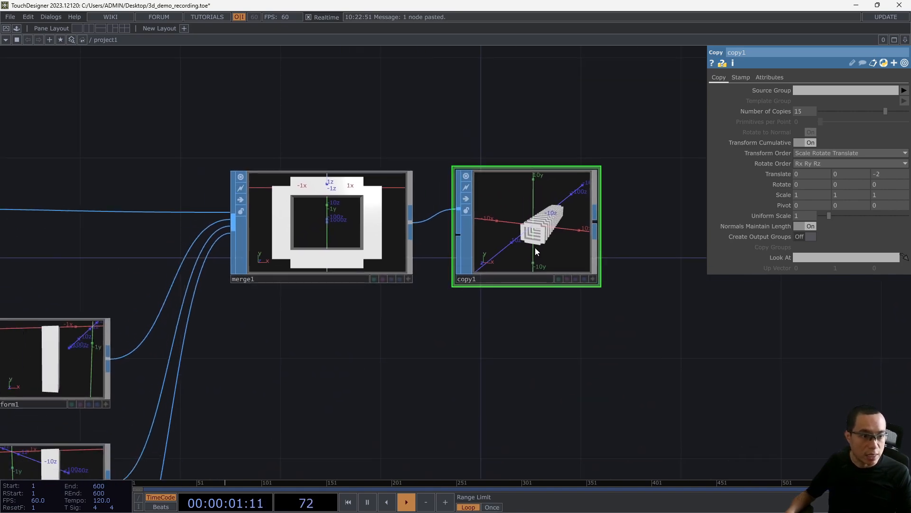
{"action": "scroll", "coordinate": [548, 228], "scroll_direction": "up", "scroll_amount": 8}
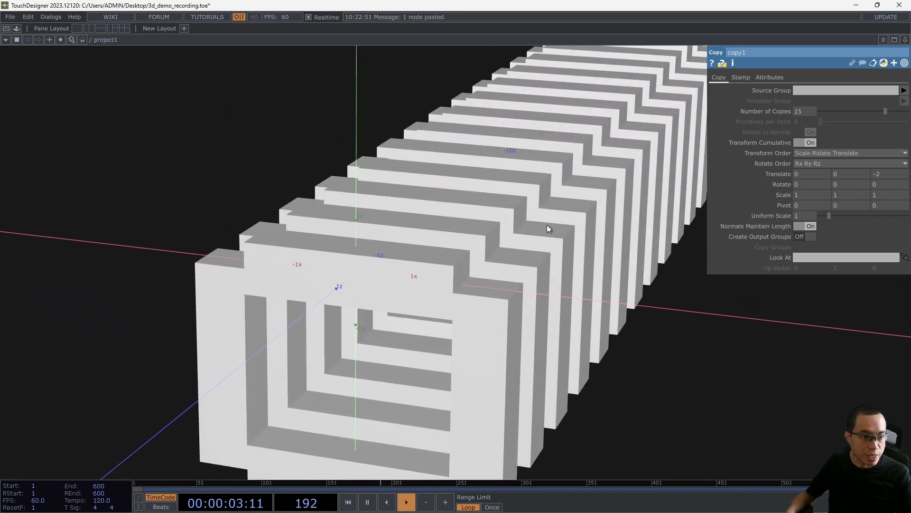
{"action": "scroll", "coordinate": [548, 227], "scroll_direction": "down", "scroll_amount": 4}
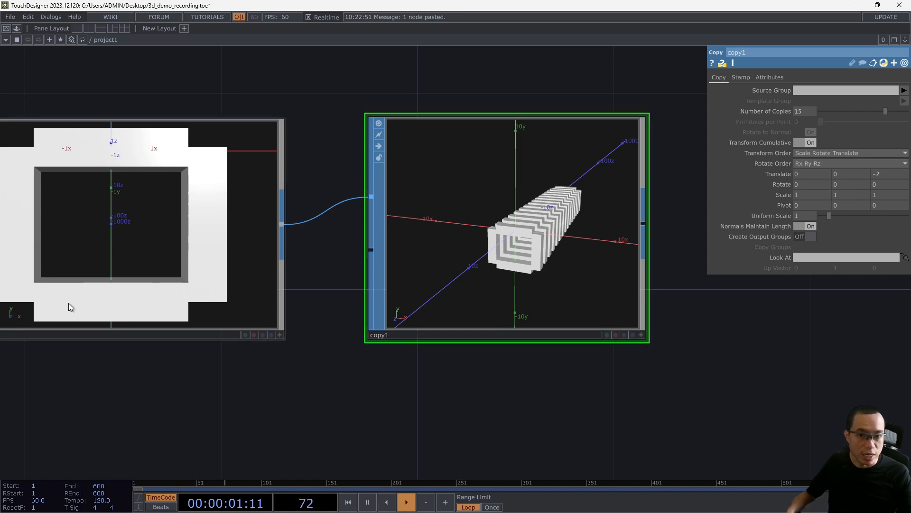
Add a Texture SOP above the connection between the box and merge nodes.
{"action": "scroll", "coordinate": [162, 247], "scroll_direction": "down", "scroll_amount": 5}
{"action": "left_click_drag", "start_coordinate": [98, 155], "coordinate": [400, 110]}
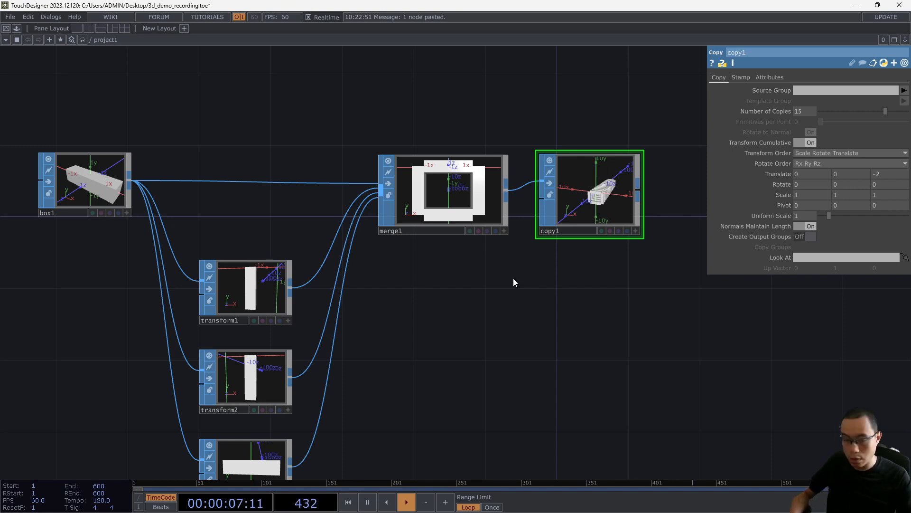
{"action": "key", "text": "Tab"}
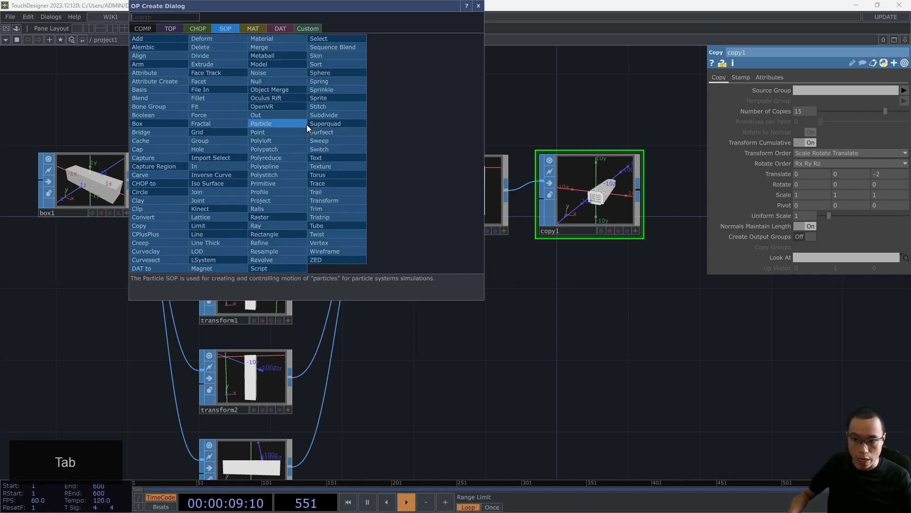
{"action": "type", "text": "text"}
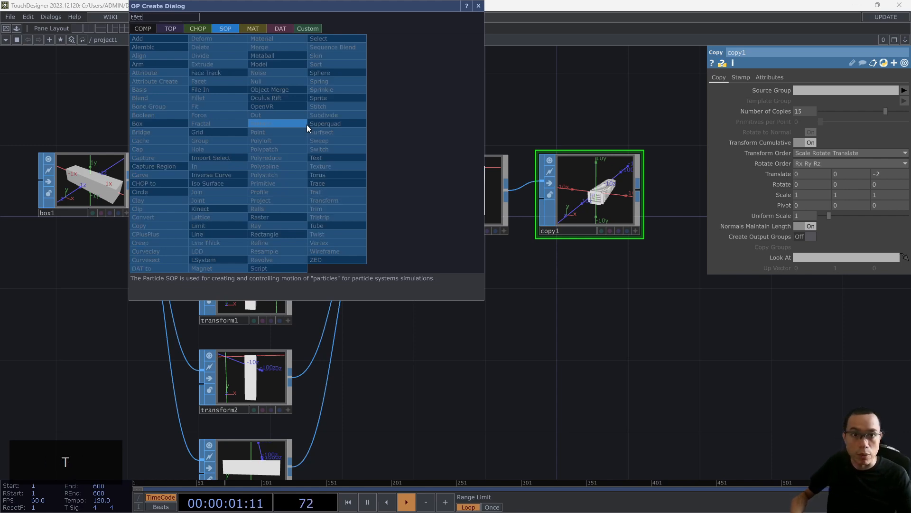
{"action": "key", "text": "BackSpace"}
{"action": "key", "text": "BackSpace"}
{"action": "key", "text": "BackSpace"}
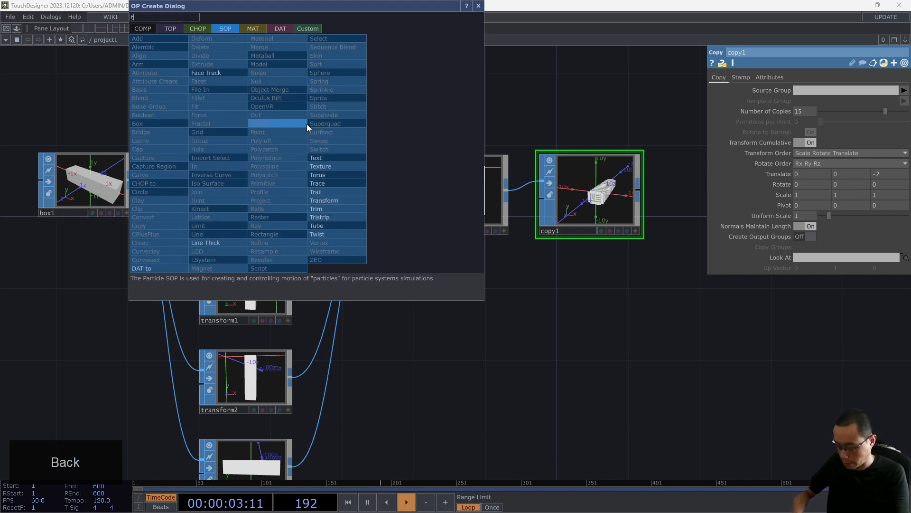
{"action": "type", "text": "exture"}
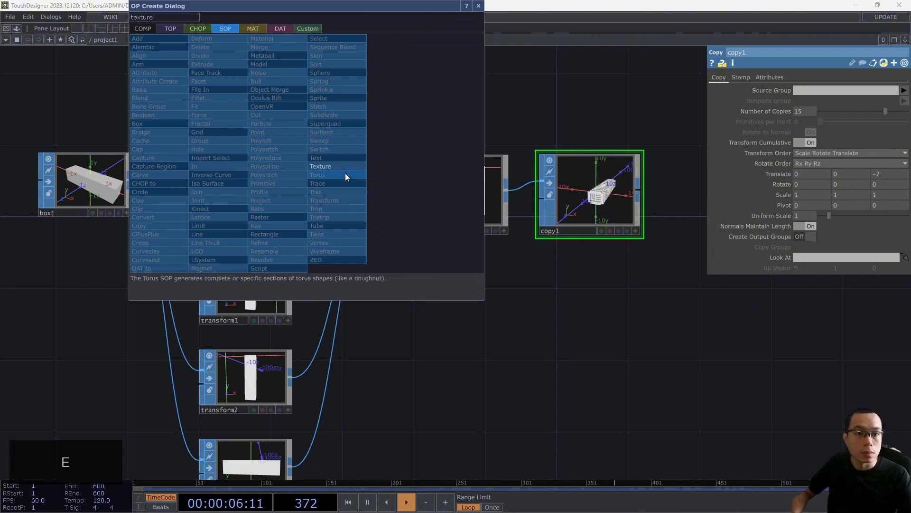
{"action": "key", "text": "Return"}
{"action": "left_click", "coordinate": [264, 114]}
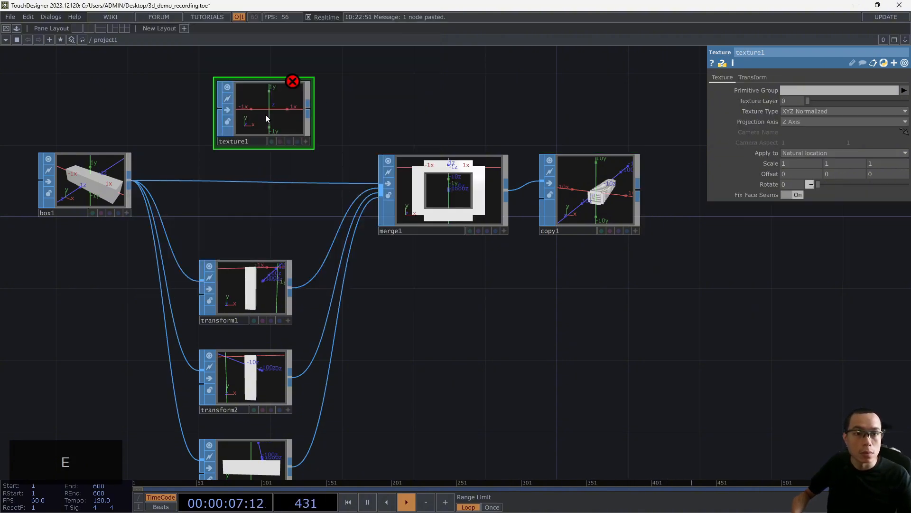
Connect the box node's output to the texture node and move the texture node farther up and away from the box.
{"action": "left_click_drag", "start_coordinate": [128, 184], "coordinate": [219, 109]}
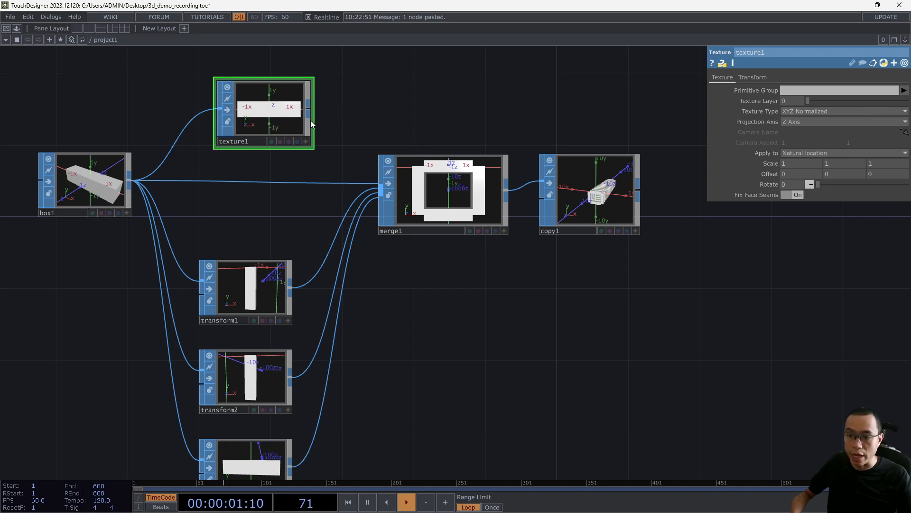
{"action": "left_click_drag", "start_coordinate": [388, 90], "coordinate": [364, 261]}
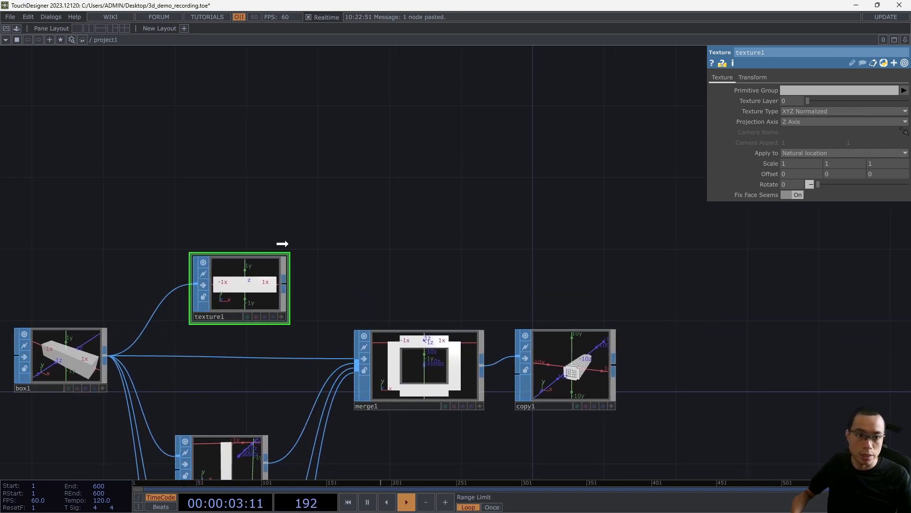
{"action": "left_click_drag", "start_coordinate": [264, 269], "coordinate": [318, 233]}
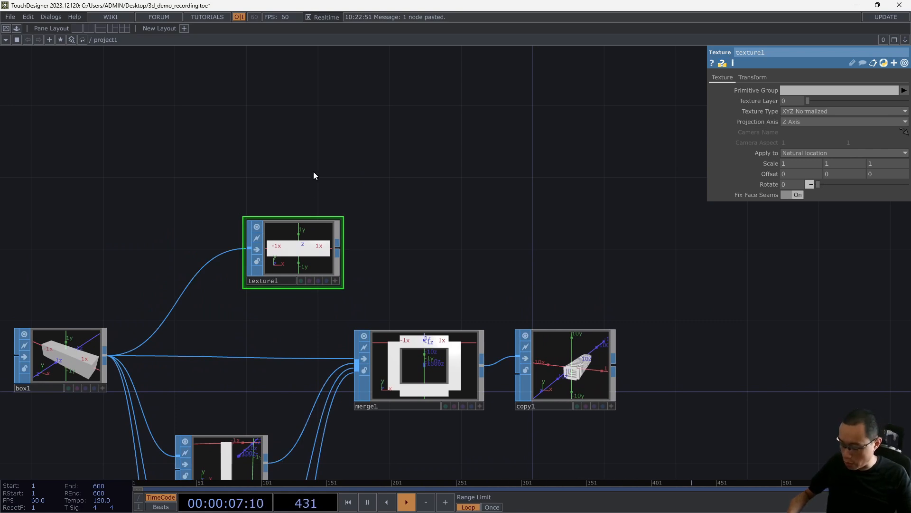
Add a Text TOP directly above the texture node.
{"action": "key", "text": "Tab"}
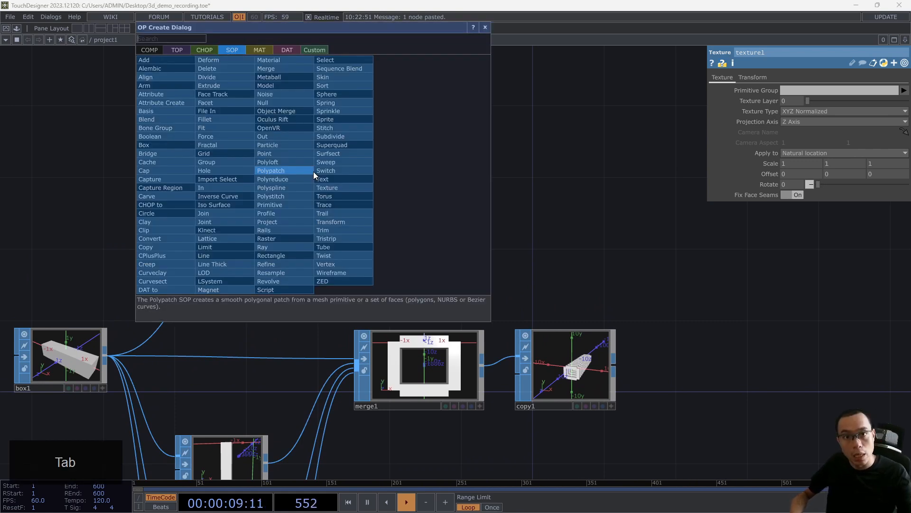
{"action": "left_click", "coordinate": [177, 50]}
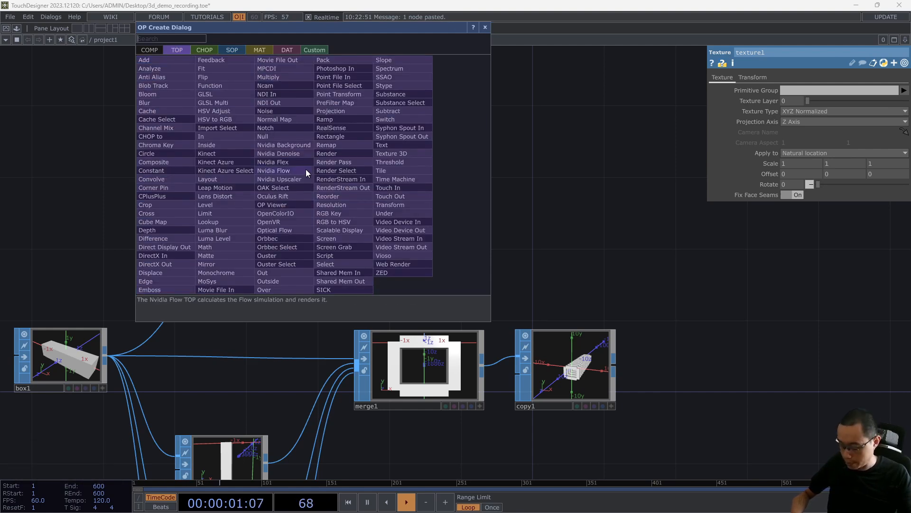
{"action": "type", "text": "tẽxt"}
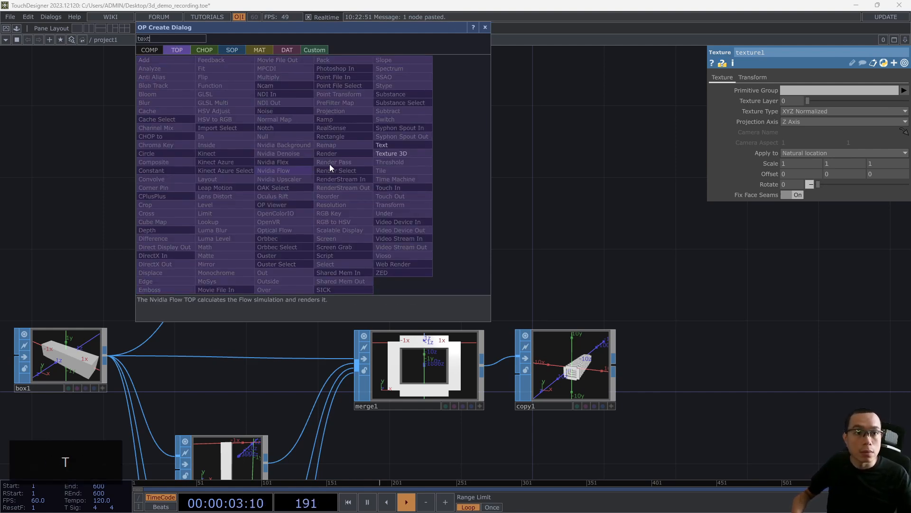
{"action": "left_click", "coordinate": [395, 145]}
{"action": "left_click", "coordinate": [269, 149]}
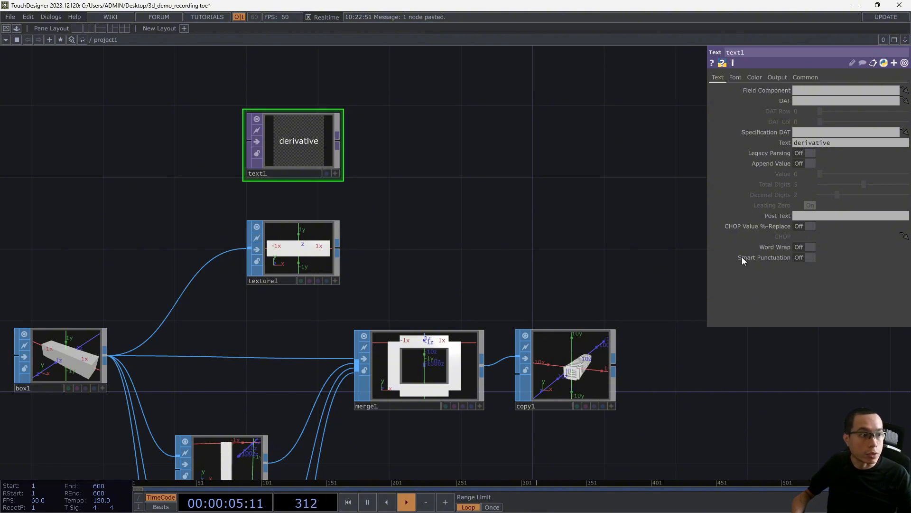
Set the text node's text to XRP.
{"action": "left_click", "coordinate": [807, 142]}
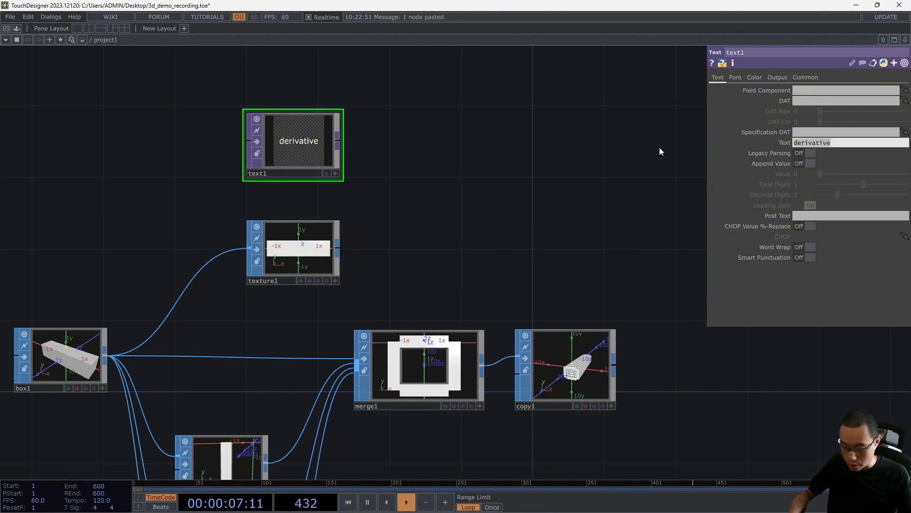
{"action": "type", "text": "xR"}
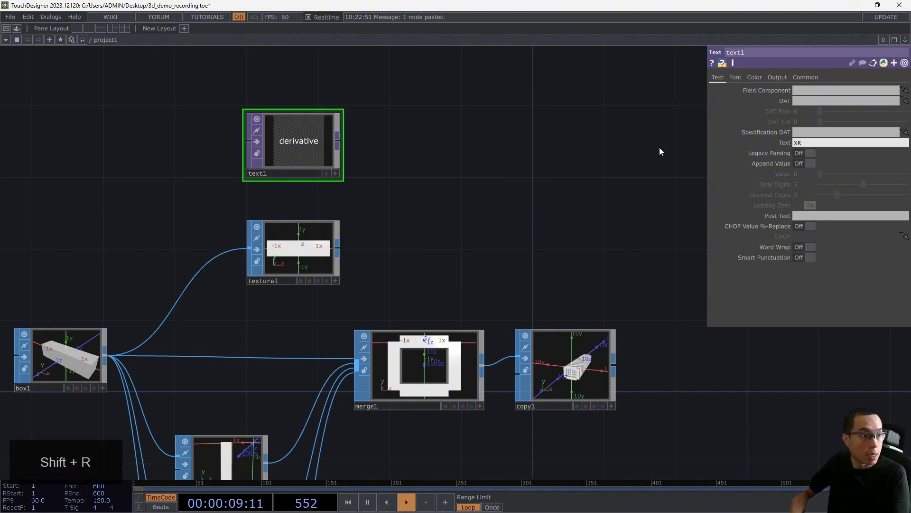
{"action": "type", "text": "P"}
{"action": "key", "text": "Return"}
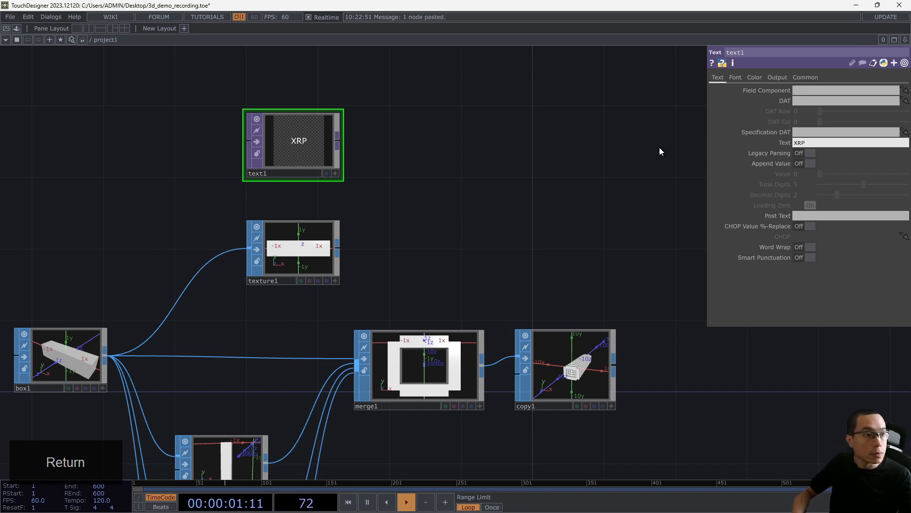
Set the text node's font to Arial with the Black typeface and increase Font Size X to 78.2.
{"action": "left_click", "coordinate": [732, 77]}
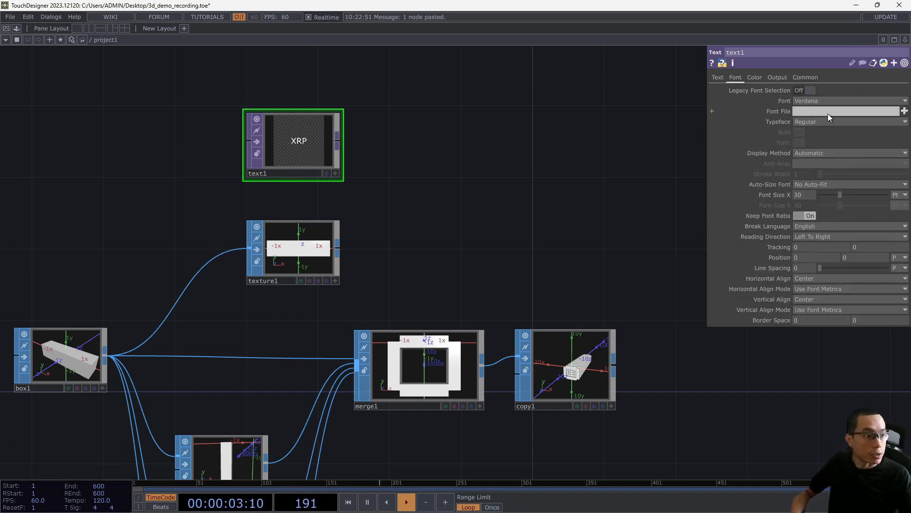
{"action": "left_click", "coordinate": [829, 101]}
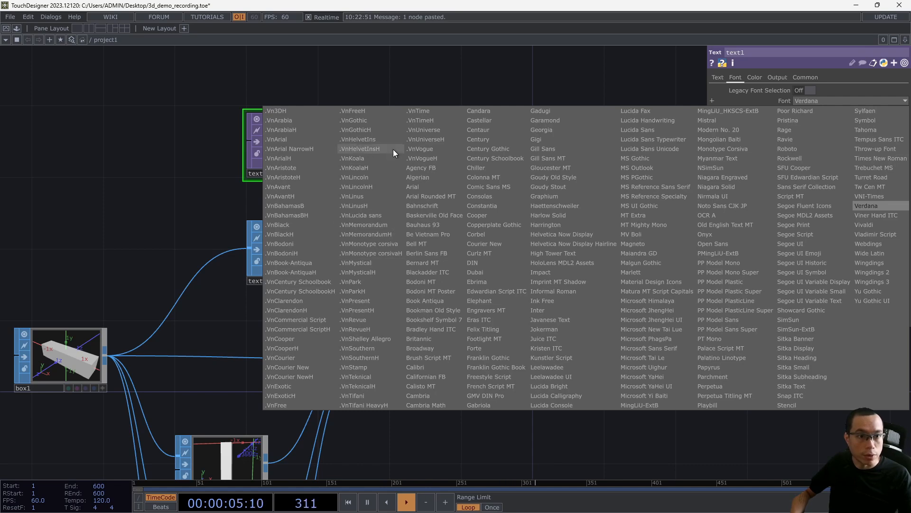
{"action": "left_click", "coordinate": [415, 186]}
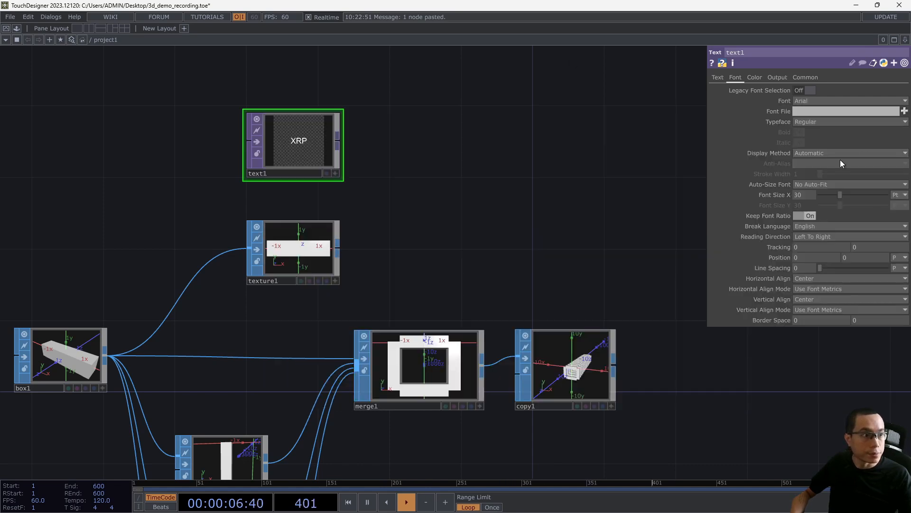
{"action": "left_click", "coordinate": [854, 124]}
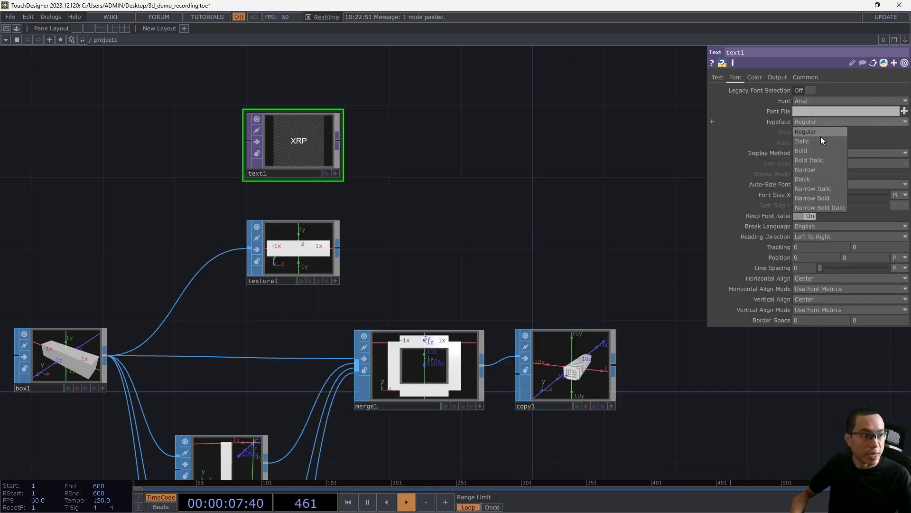
{"action": "left_click", "coordinate": [819, 176]}
{"action": "left_click_drag", "start_coordinate": [841, 192], "coordinate": [873, 193]}
{"action": "scroll", "coordinate": [296, 155], "scroll_direction": "up", "scroll_amount": 5}
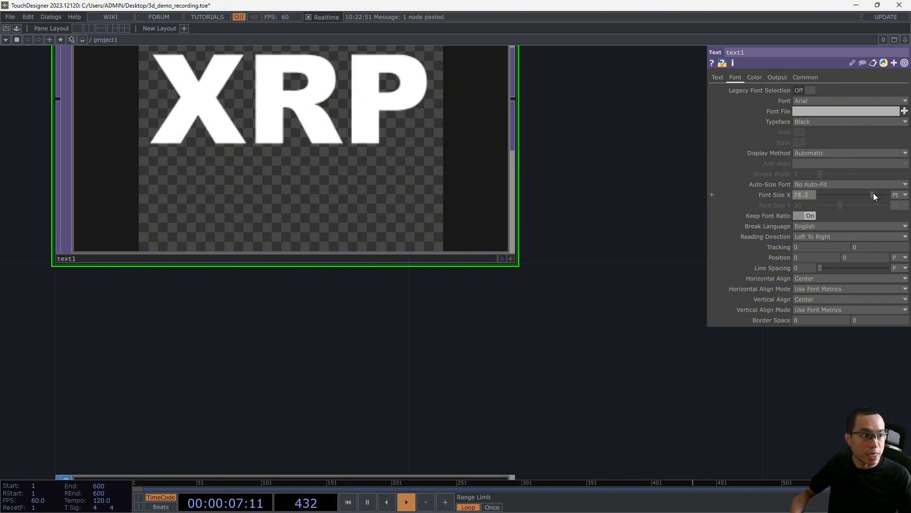
Set the text node's pixel format to 32-bit float (RGBA) and its resolution to 1024 x 1024.
{"action": "left_click", "coordinate": [813, 76]}
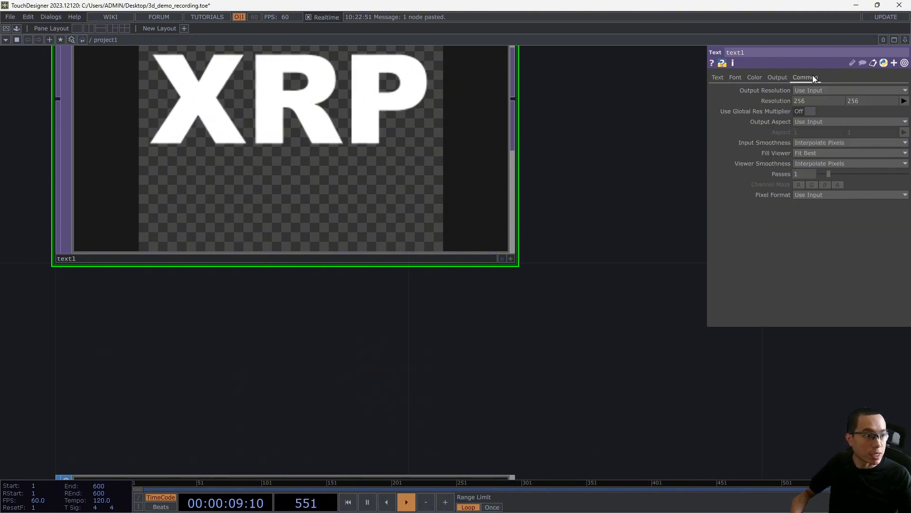
{"action": "left_click", "coordinate": [831, 194]}
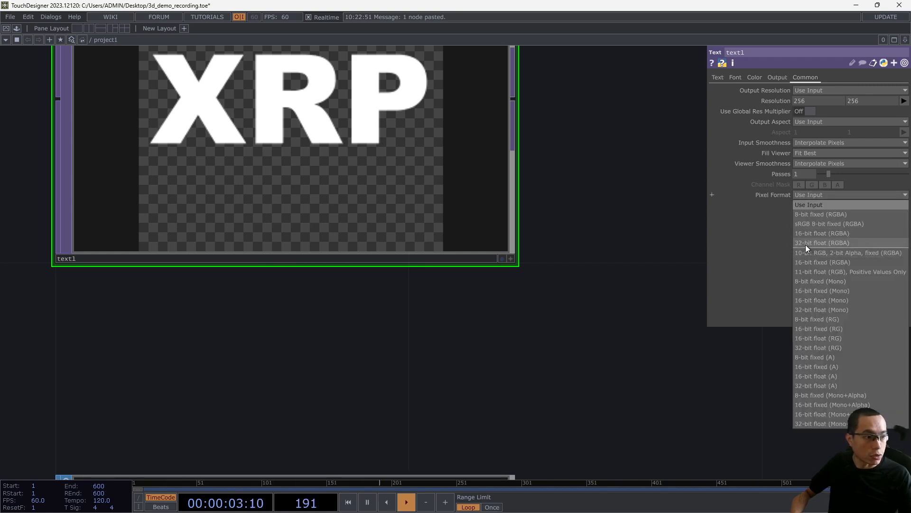
{"action": "left_click", "coordinate": [822, 244]}
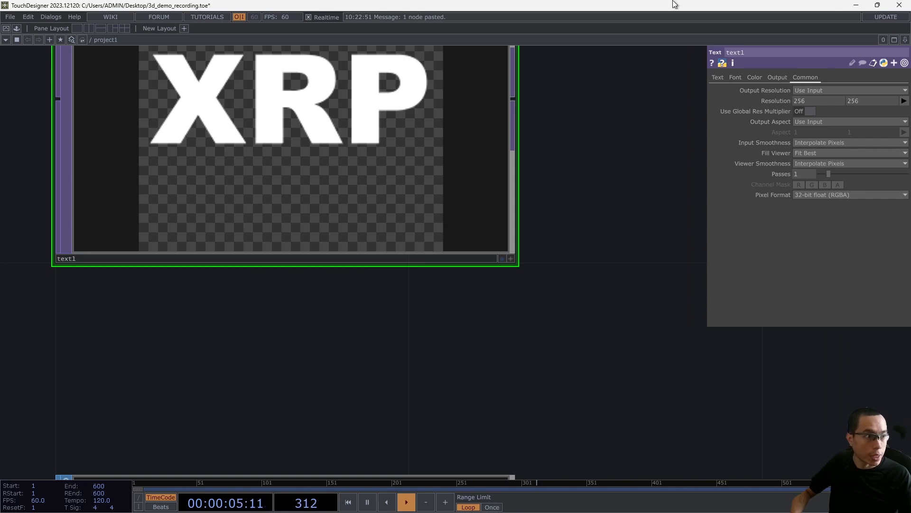
{"action": "left_click", "coordinate": [904, 101]}
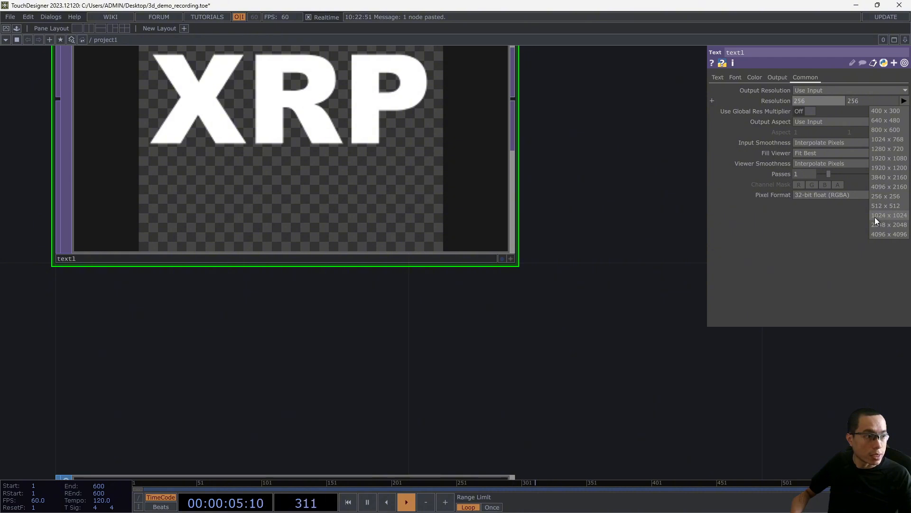
{"action": "left_click", "coordinate": [890, 215]}
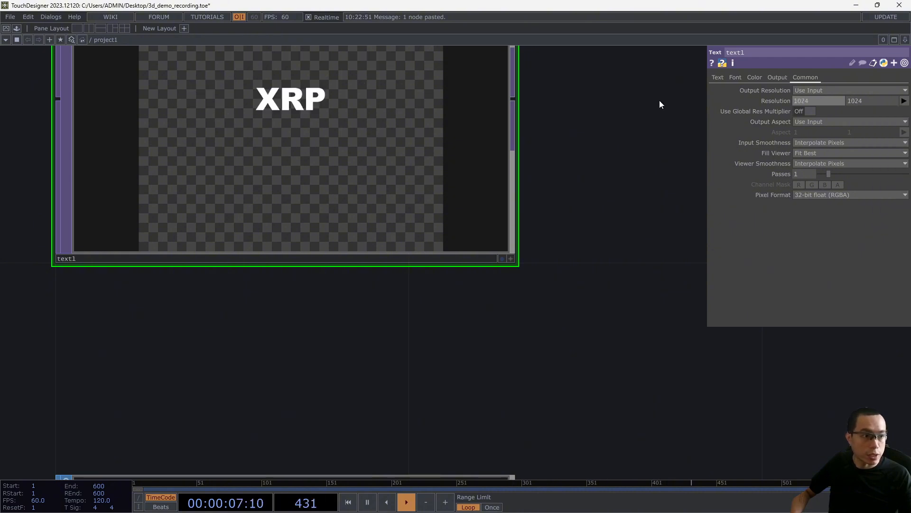
Increase the text node's Font Size X to 310 so XRP nearly fills the texture's width.
{"action": "left_click", "coordinate": [734, 77]}
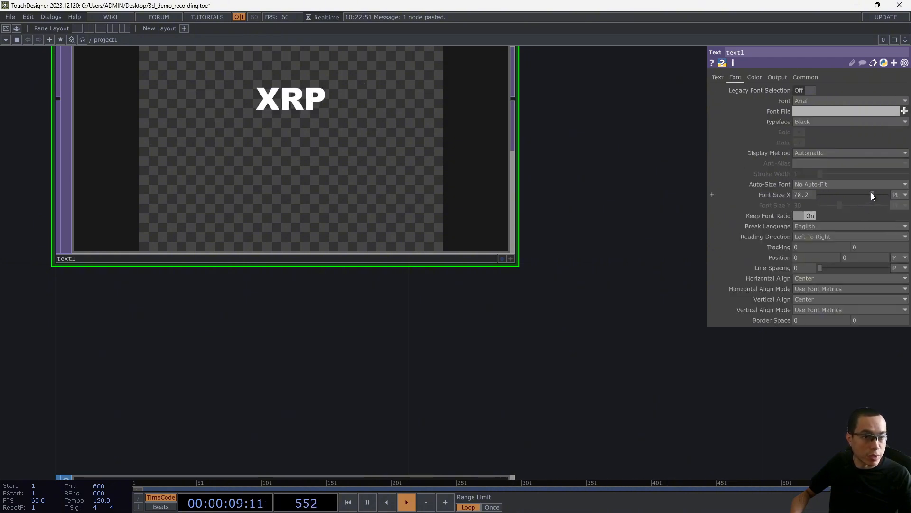
{"action": "left_click_drag", "start_coordinate": [872, 194], "coordinate": [895, 194]}
{"action": "middle_click_drag", "start_coordinate": [779, 199], "coordinate": [821, 178]}
{"action": "scroll", "coordinate": [438, 85], "scroll_direction": "up", "scroll_amount": 4}
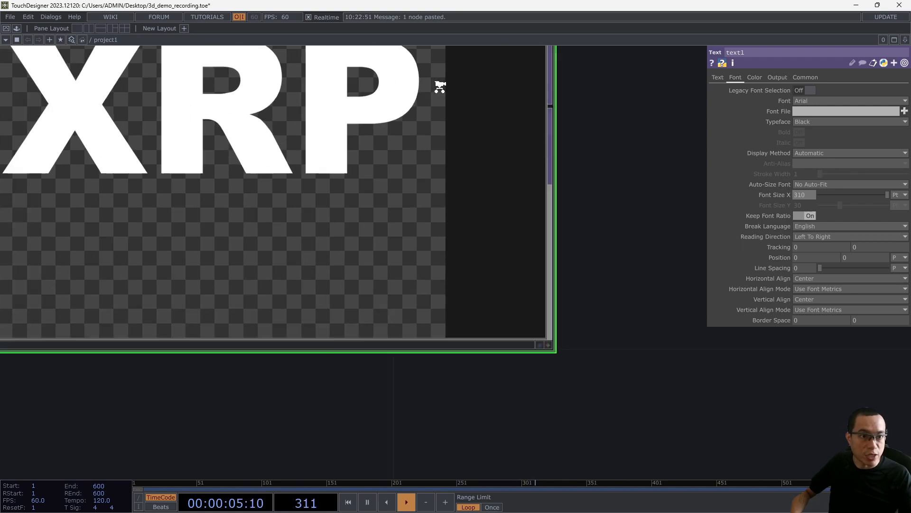
{"action": "scroll", "coordinate": [369, 165], "scroll_direction": "down", "scroll_amount": 4}
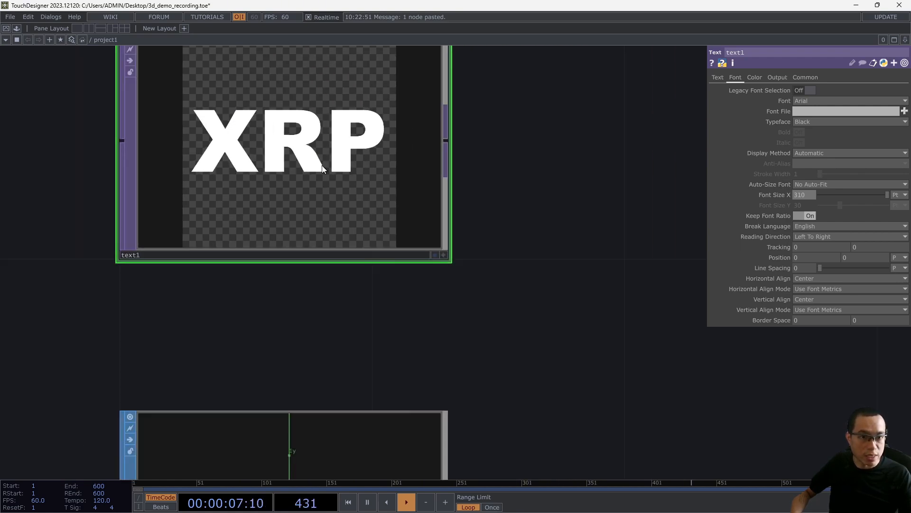
{"action": "scroll", "coordinate": [404, 180], "scroll_direction": "down", "scroll_amount": 3}
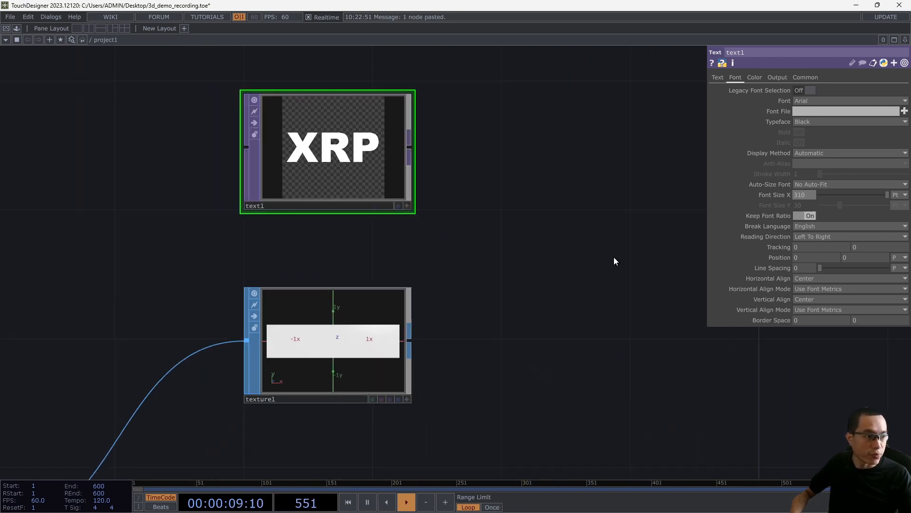
{"action": "scroll", "coordinate": [544, 248], "scroll_direction": "down", "scroll_amount": 2}
Add a Constant MAT beside the text node, level with it, and use text1 as its Color Map.
{"action": "left_click_drag", "start_coordinate": [543, 248], "coordinate": [488, 185]}
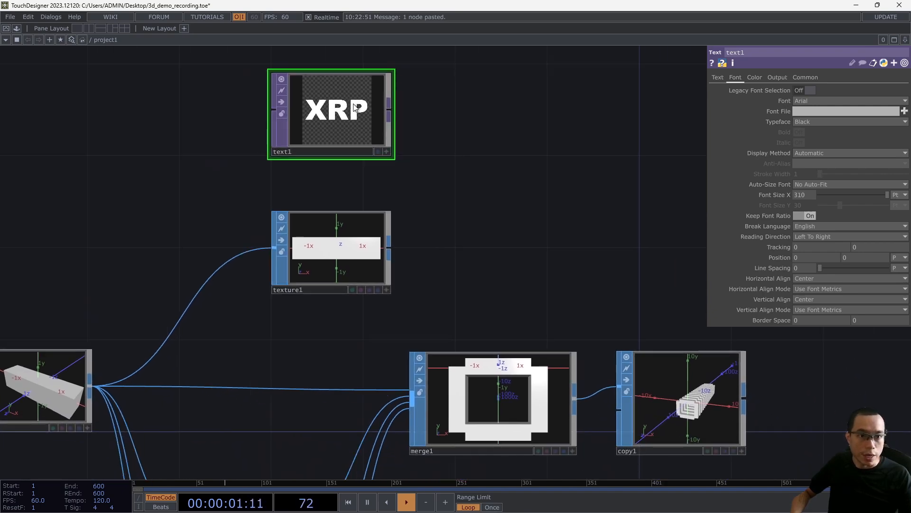
{"action": "key", "text": "Tab"}
{"action": "type", "text": "ma"}
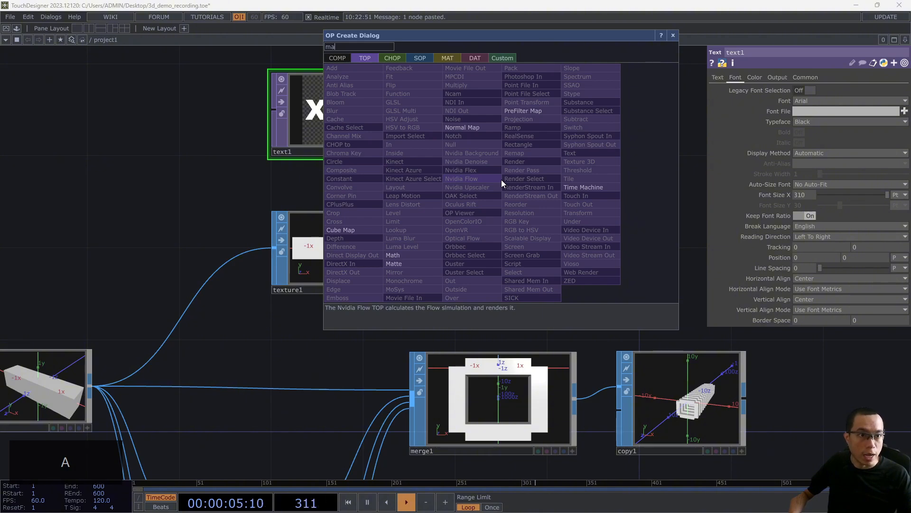
{"action": "left_click", "coordinate": [456, 58]}
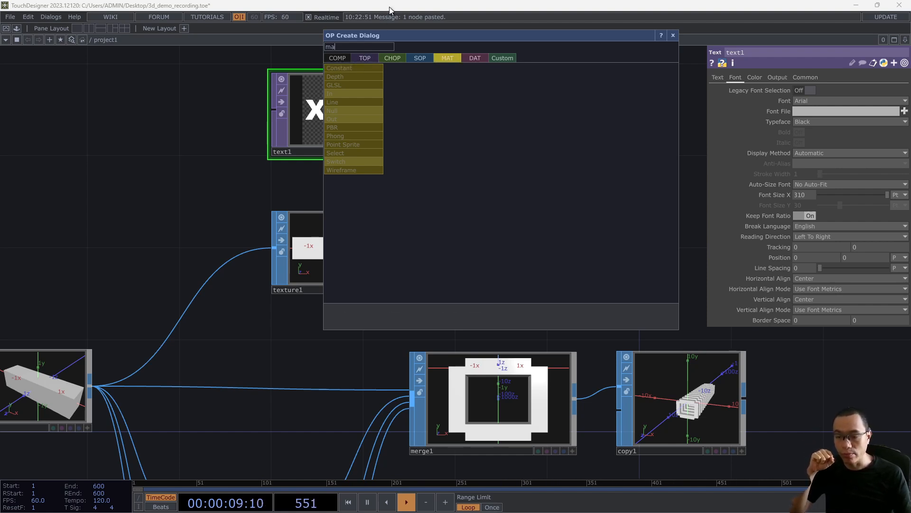
{"action": "left_click", "coordinate": [361, 70]}
{"action": "left_click", "coordinate": [538, 164]}
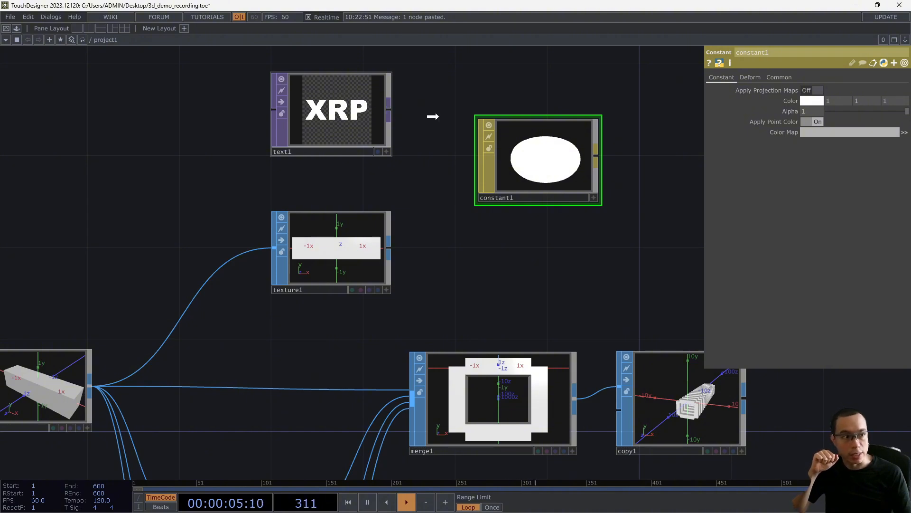
{"action": "left_click_drag", "start_coordinate": [433, 116], "coordinate": [813, 132]}
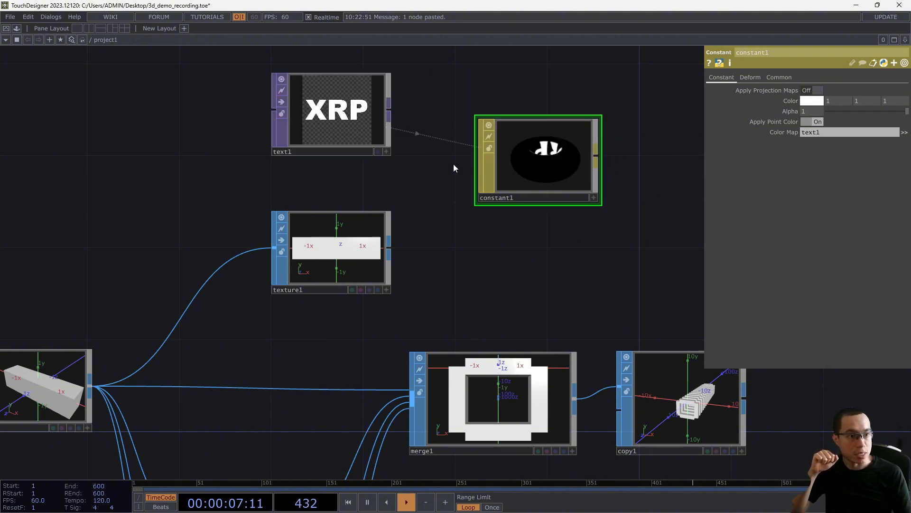
{"action": "left_click_drag", "start_coordinate": [546, 138], "coordinate": [546, 93]}
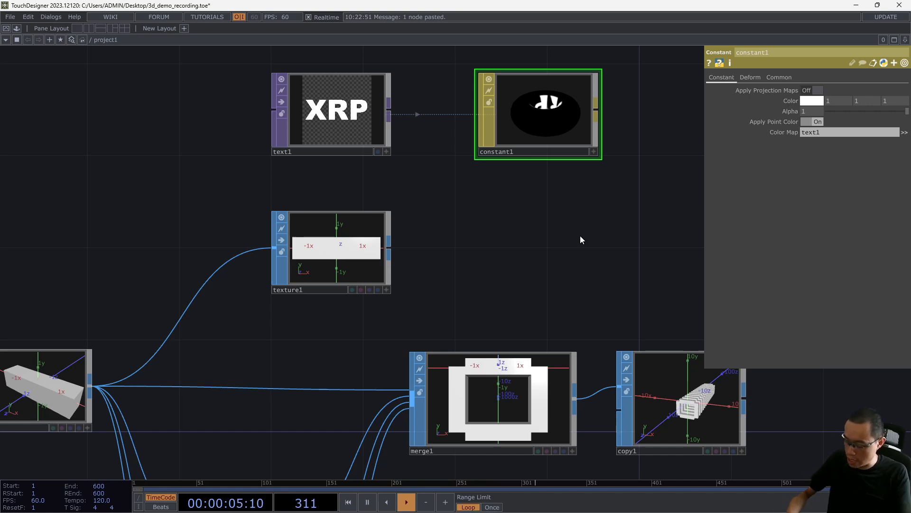
Add a Material SOP beside the texture node and connect the texture node's output to it.
{"action": "key", "text": "Tab"}
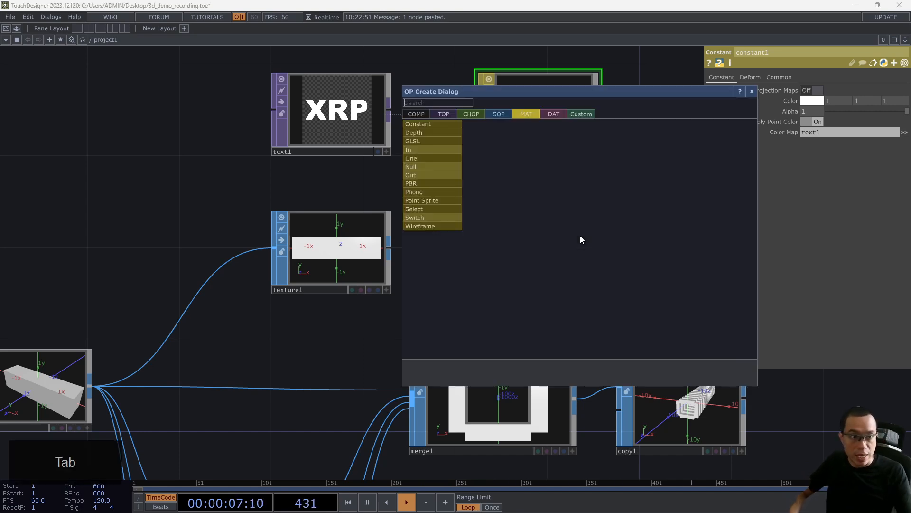
{"action": "left_click", "coordinate": [498, 115]}
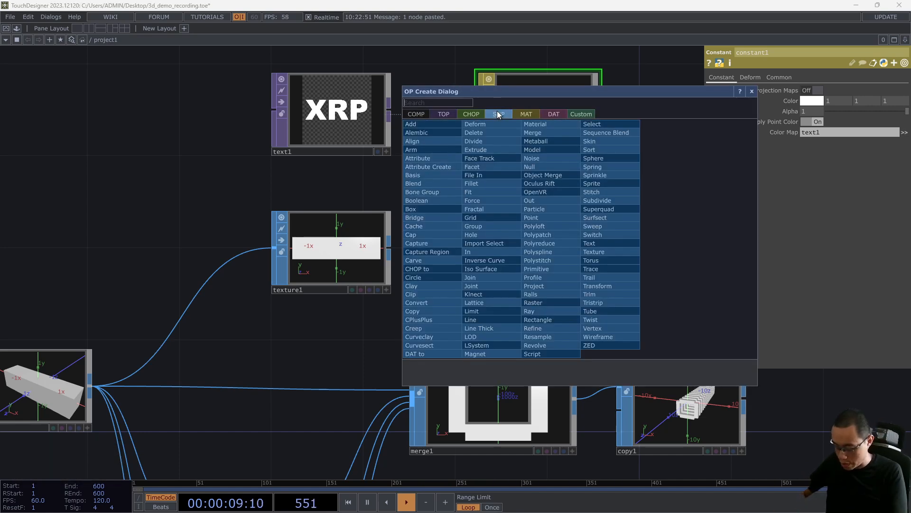
{"action": "type", "text": "mat"}
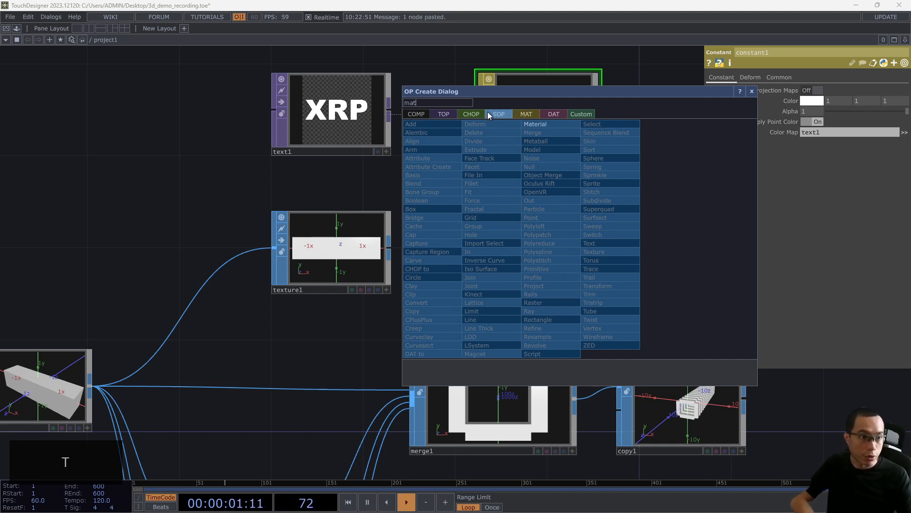
{"action": "left_click", "coordinate": [534, 124]}
{"action": "left_click", "coordinate": [485, 246]}
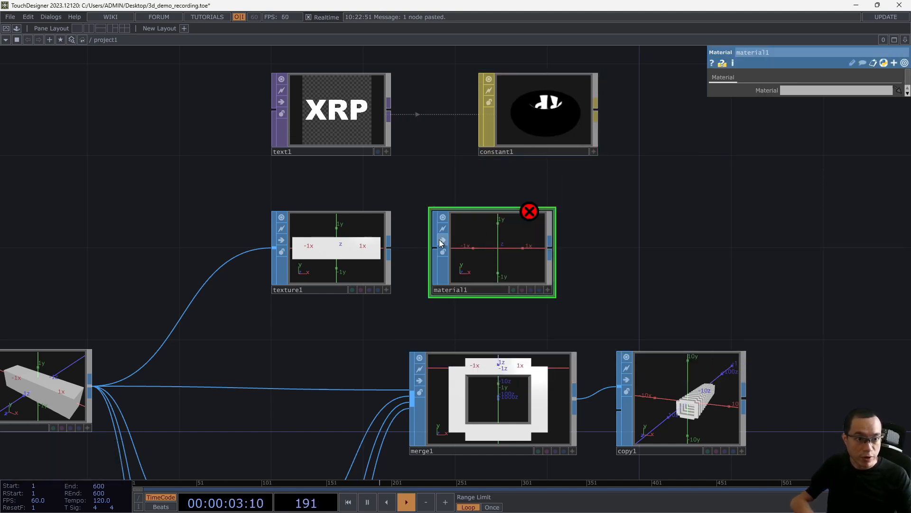
{"action": "left_click_drag", "start_coordinate": [389, 247], "coordinate": [434, 247]}
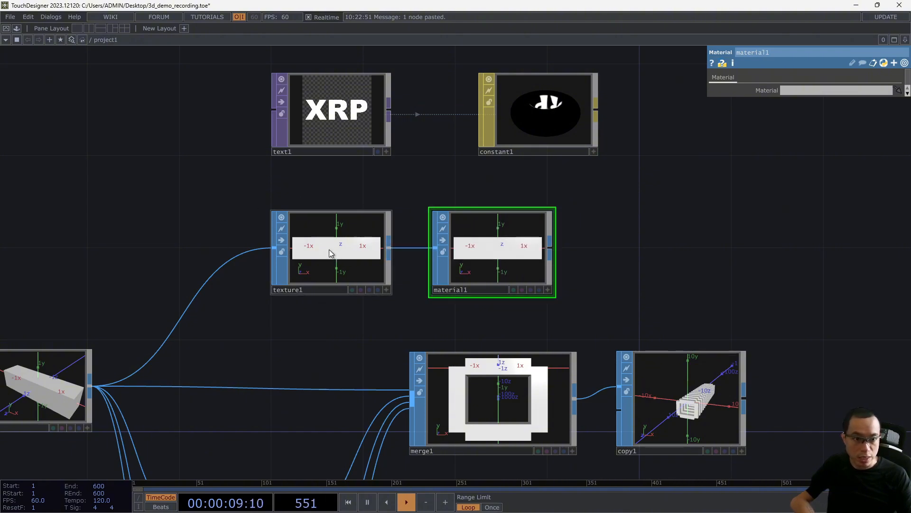
Shift the texture and material nodes closer to the box node and assign constant1 as the material node's Material.
{"action": "left_click_drag", "start_coordinate": [296, 254], "coordinate": [228, 254]}
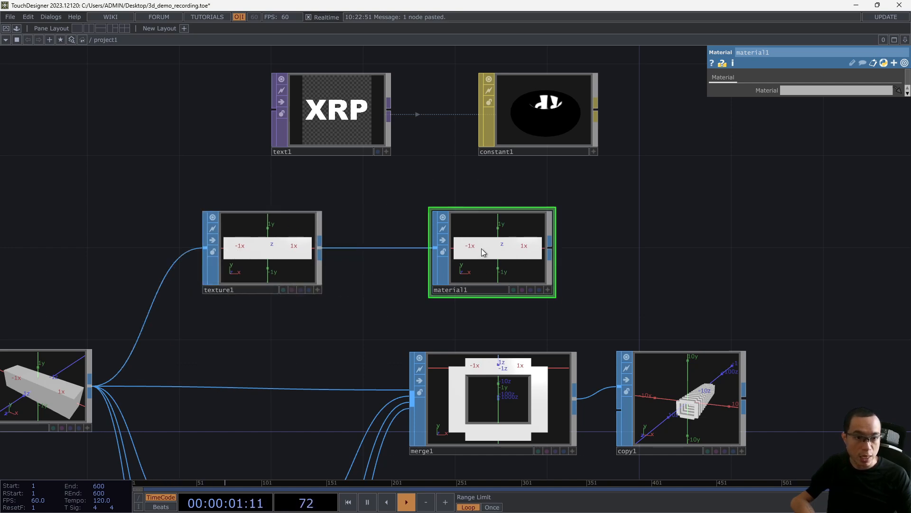
{"action": "left_click_drag", "start_coordinate": [477, 249], "coordinate": [408, 248]}
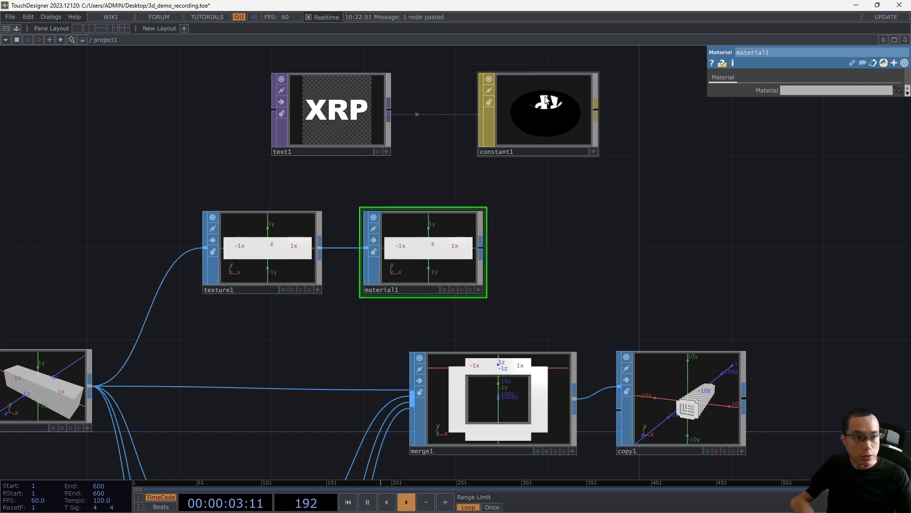
{"action": "left_click_drag", "start_coordinate": [546, 100], "coordinate": [802, 91]}
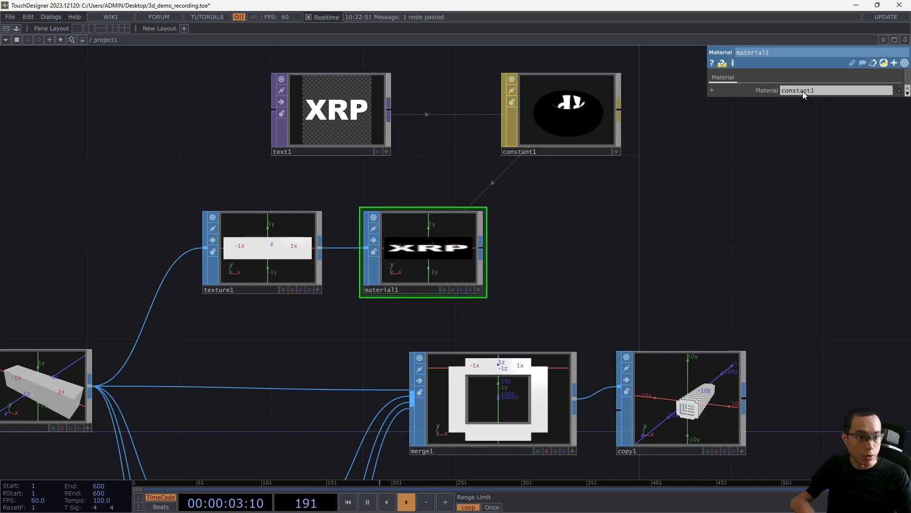
{"action": "scroll", "coordinate": [443, 237], "scroll_direction": "up", "scroll_amount": 4}
{"action": "scroll", "coordinate": [443, 238], "scroll_direction": "down", "scroll_amount": 4}
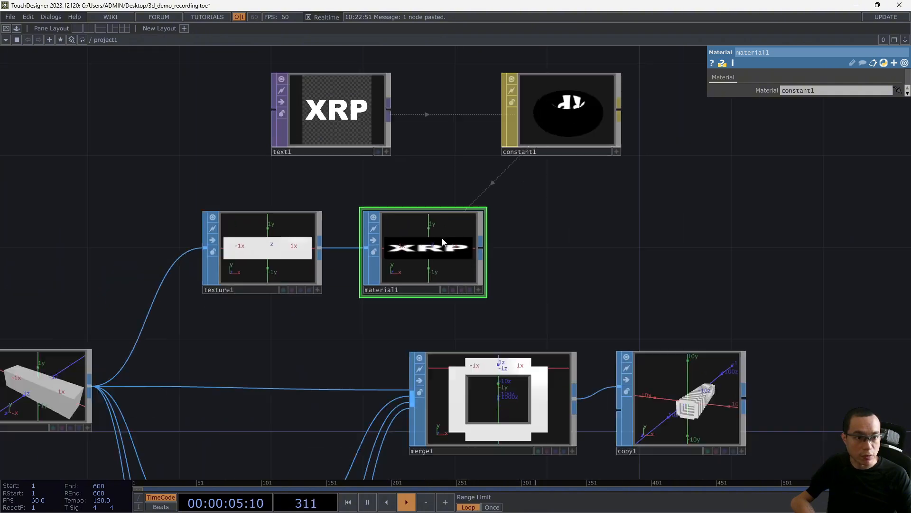
Widen the material node and rotate its viewer to inspect the XRP texture on the box.
{"action": "left_click_drag", "start_coordinate": [480, 293], "coordinate": [520, 294]}
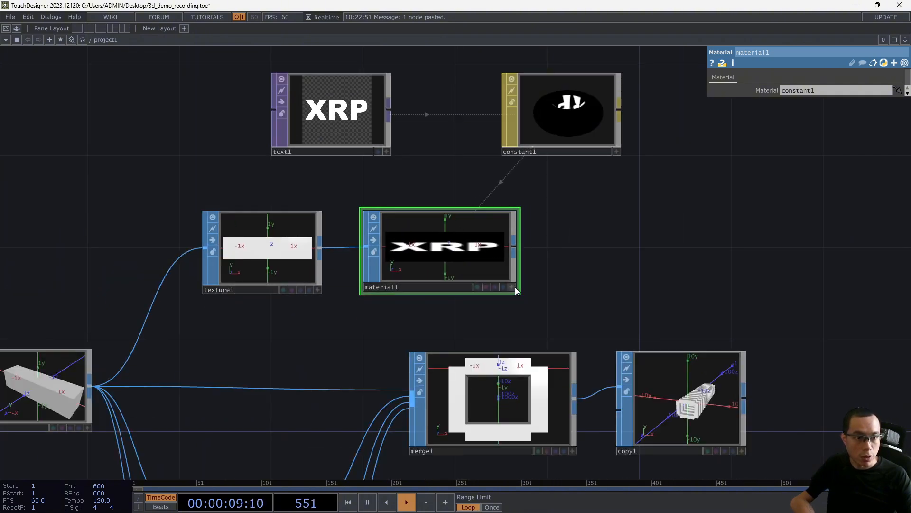
{"action": "left_click", "coordinate": [512, 288]}
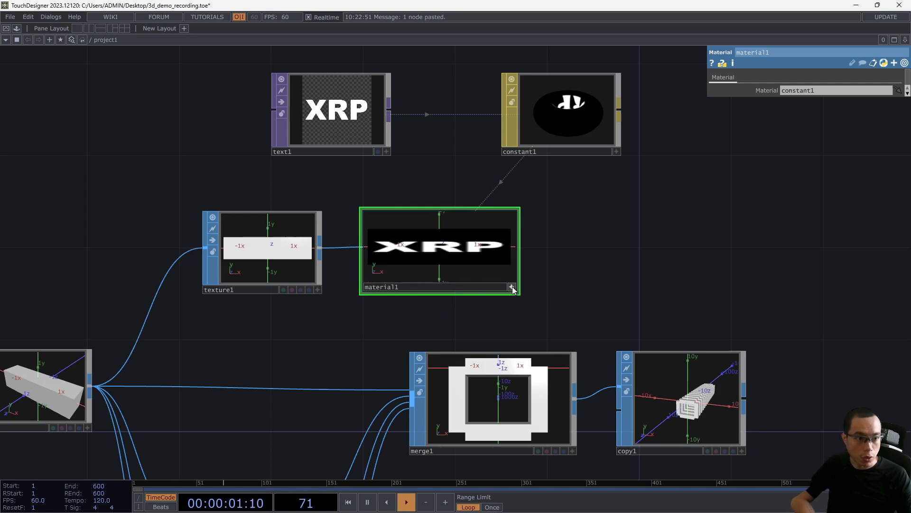
{"action": "left_click_drag", "start_coordinate": [497, 237], "coordinate": [437, 236]}
{"action": "left_click_drag", "start_coordinate": [437, 240], "coordinate": [494, 235]}
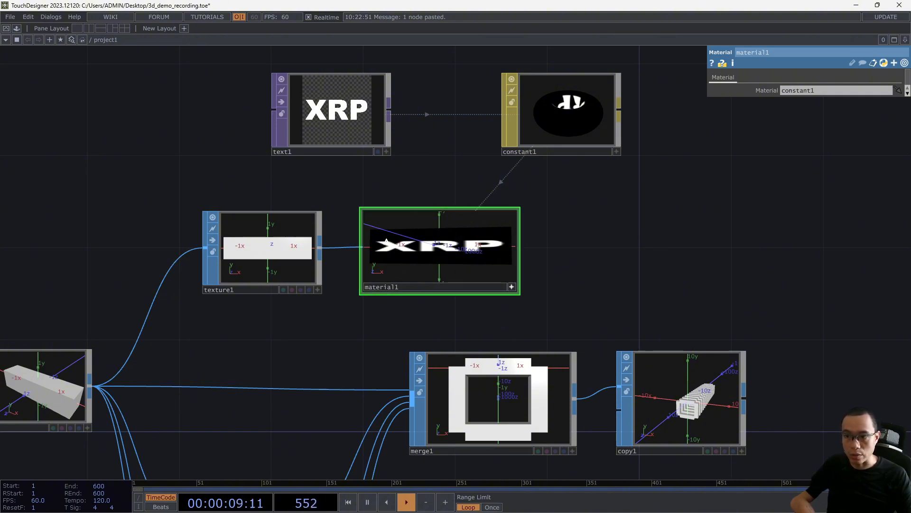
{"action": "left_click", "coordinate": [511, 287]}
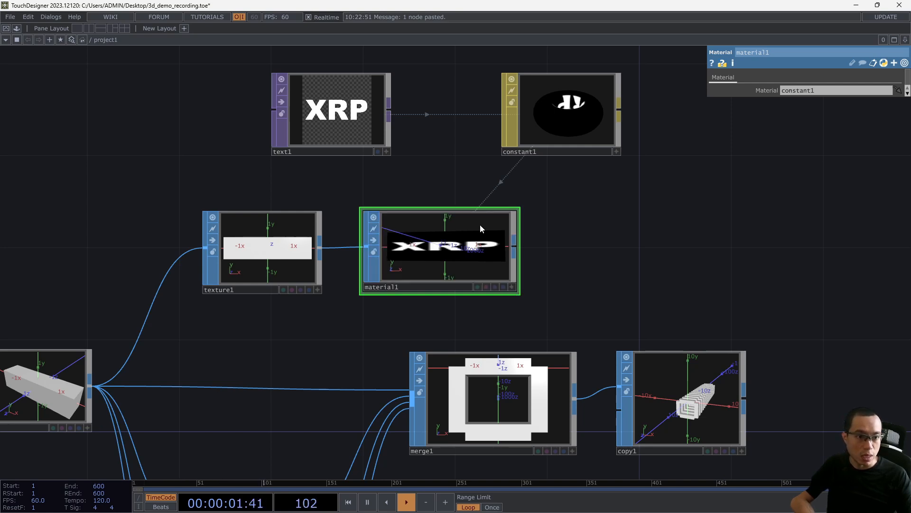
Set the texture node's Texture Type to Face and rotate the material node's viewer to check the XRP mapping.
{"action": "left_click", "coordinate": [261, 220]}
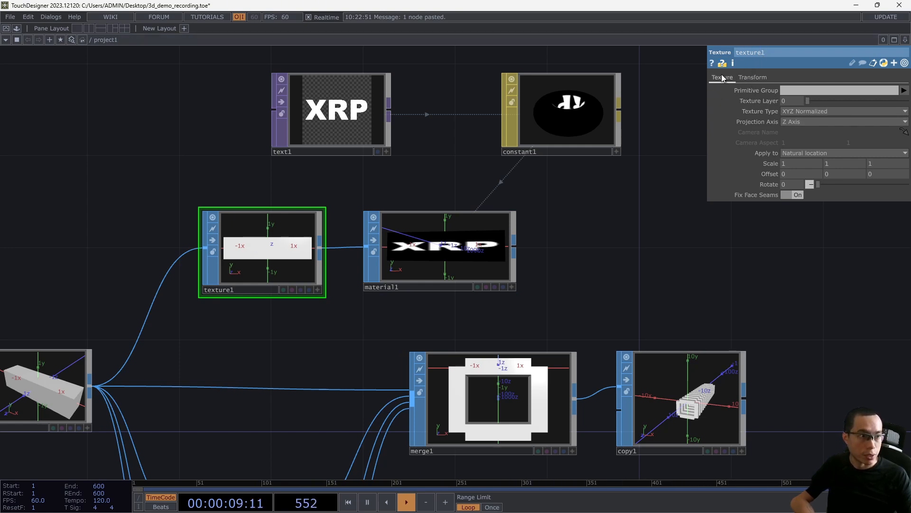
{"action": "left_click", "coordinate": [801, 110]}
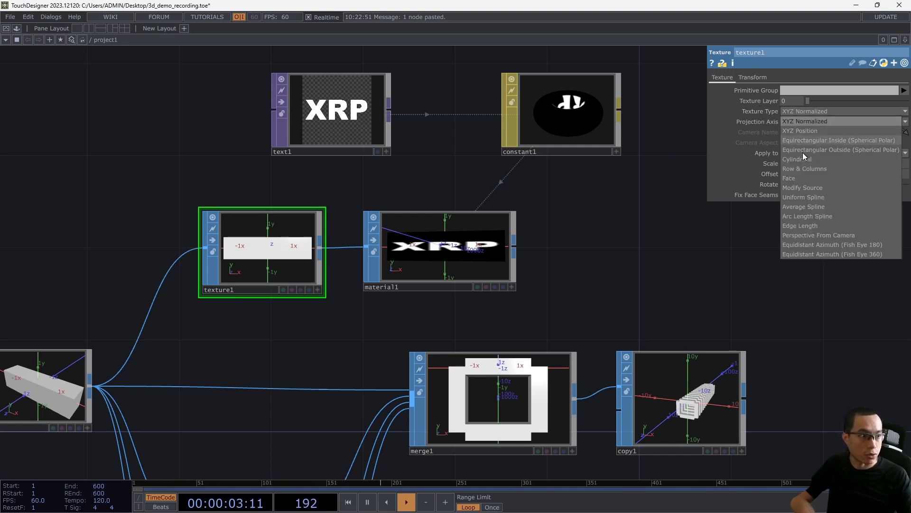
{"action": "left_click", "coordinate": [804, 179]}
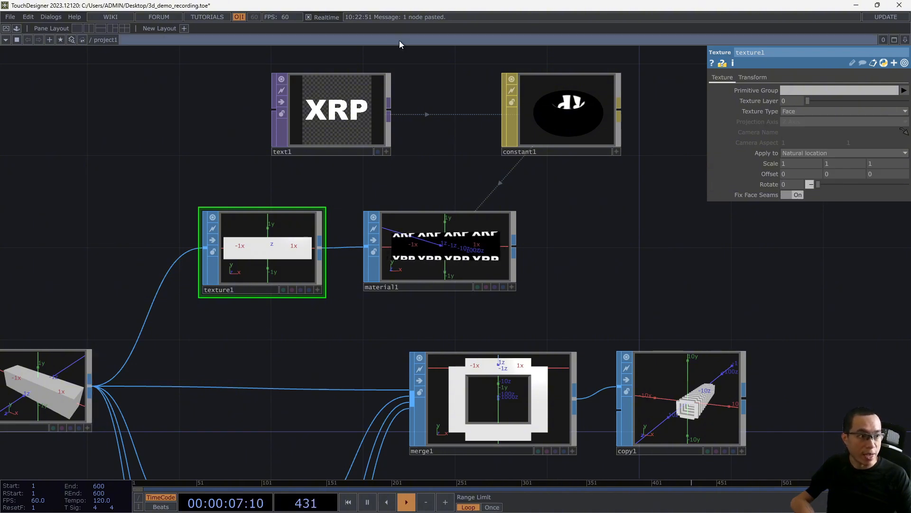
{"action": "left_click", "coordinate": [511, 286]}
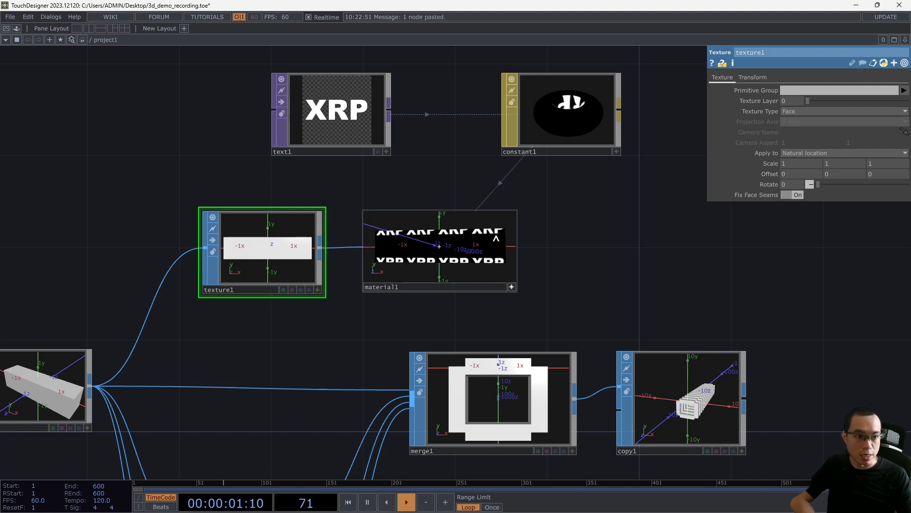
{"action": "left_click_drag", "start_coordinate": [496, 238], "coordinate": [433, 250]}
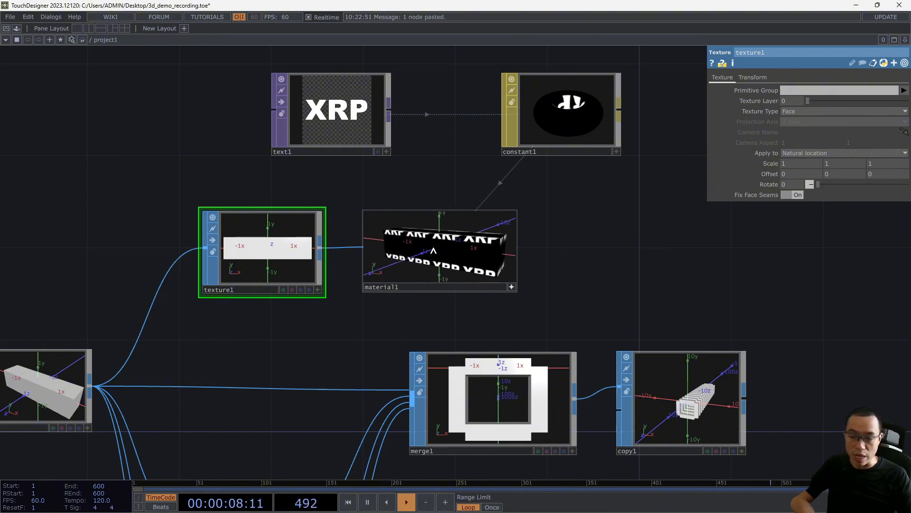
{"action": "left_click", "coordinate": [511, 286]}
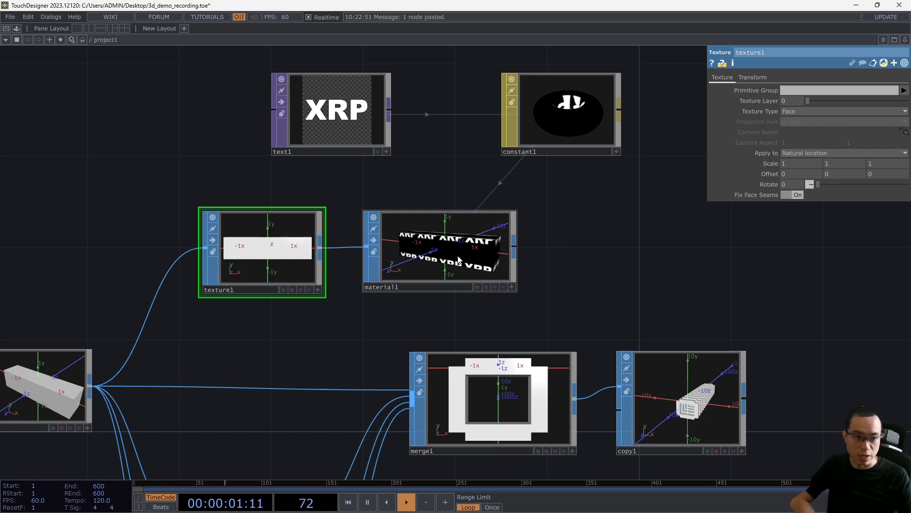
Set the texture node's Y Translate to -0.5 to shift the XRP text on the box faces.
{"action": "left_click", "coordinate": [748, 78]}
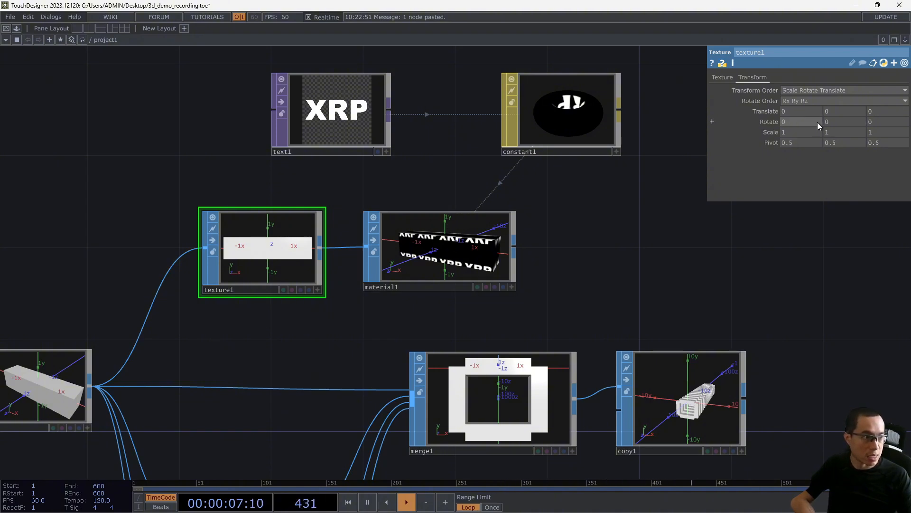
{"action": "mouse_move", "coordinate": [837, 112]}
{"action": "middle_mouse_down"}
{"action": "mouse_move", "coordinate": [851, 121]}
{"action": "mouse_move", "coordinate": [837, 96]}
{"action": "middle_mouse_up"}
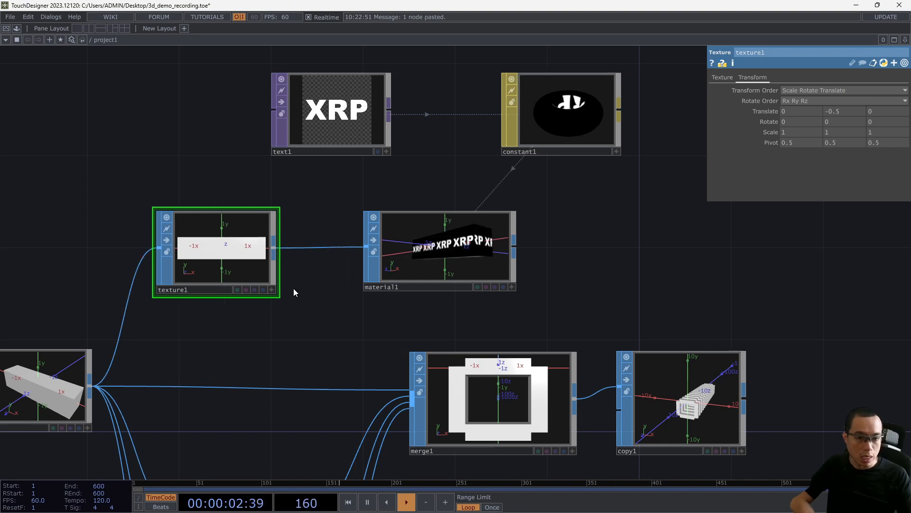
Connect the texture node's output to merge1 and disconnect the direct wire from box1 to merge1.
{"action": "left_click", "coordinate": [274, 248]}
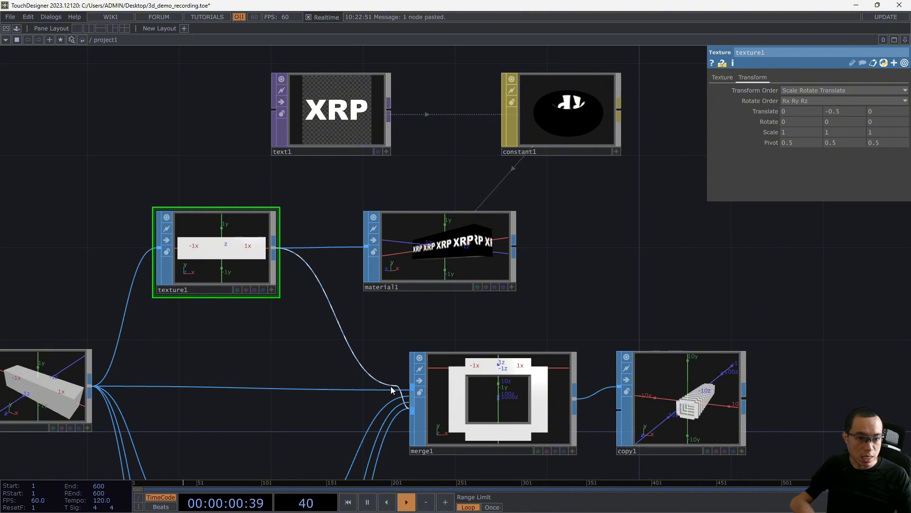
{"action": "left_click", "coordinate": [277, 253]}
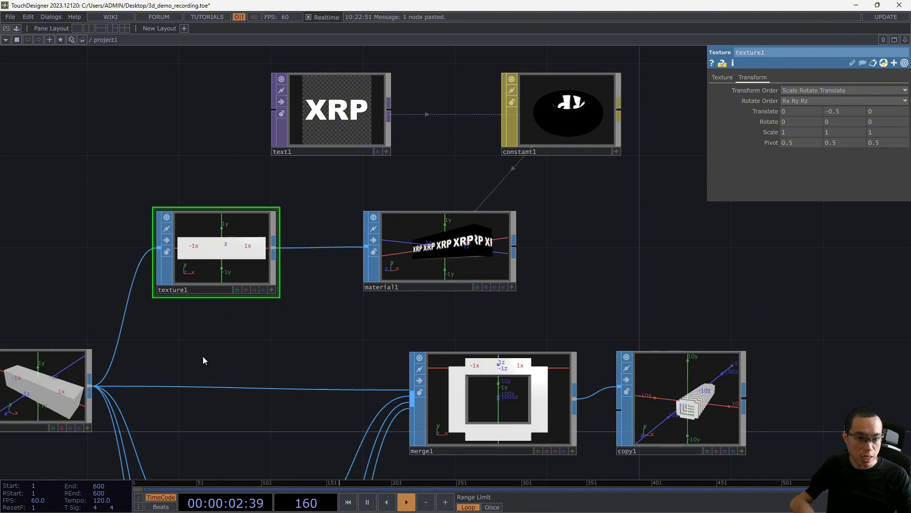
{"action": "left_click_drag", "start_coordinate": [274, 348], "coordinate": [340, 271]}
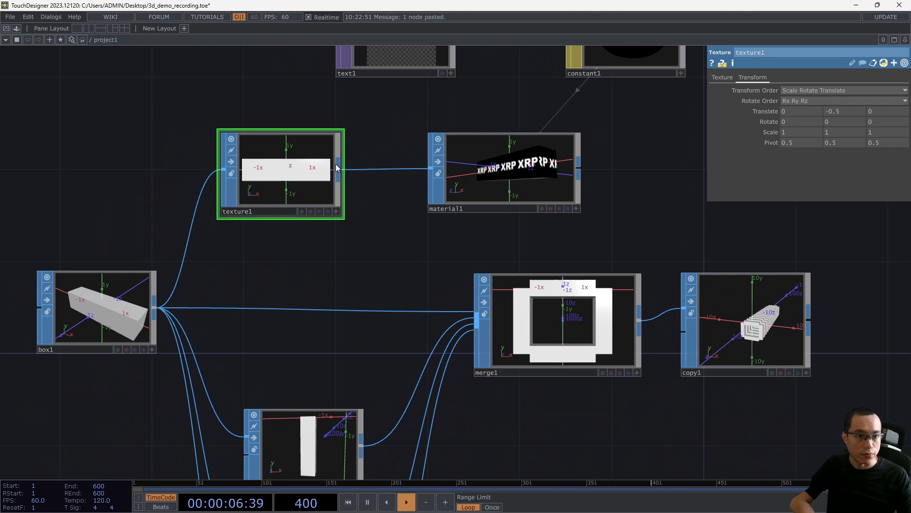
{"action": "mouse_move", "coordinate": [499, 165]}
{"action": "left_mouse_down"}
{"action": "mouse_move", "coordinate": [522, 164]}
{"action": "mouse_move", "coordinate": [488, 164]}
{"action": "left_mouse_up"}
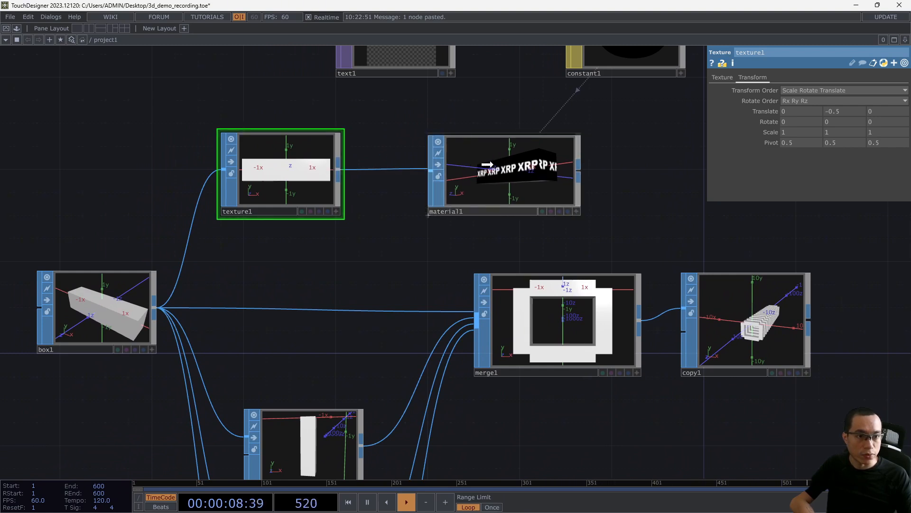
{"action": "left_click_drag", "start_coordinate": [338, 169], "coordinate": [473, 312]}
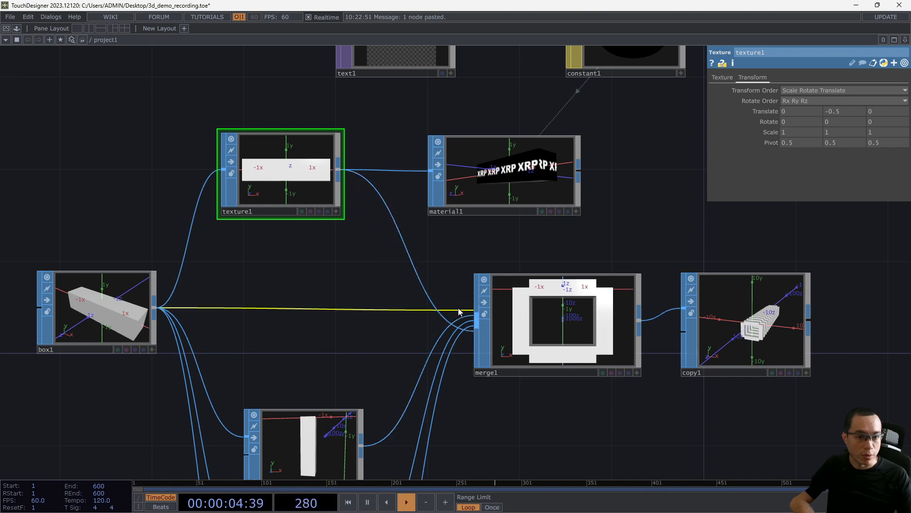
{"action": "right_click", "coordinate": [395, 311]}
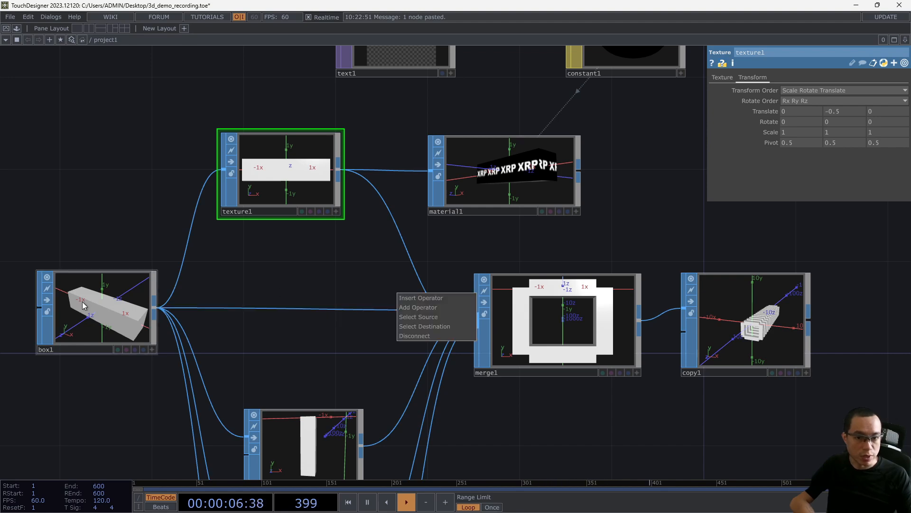
{"action": "right_click", "coordinate": [265, 310]}
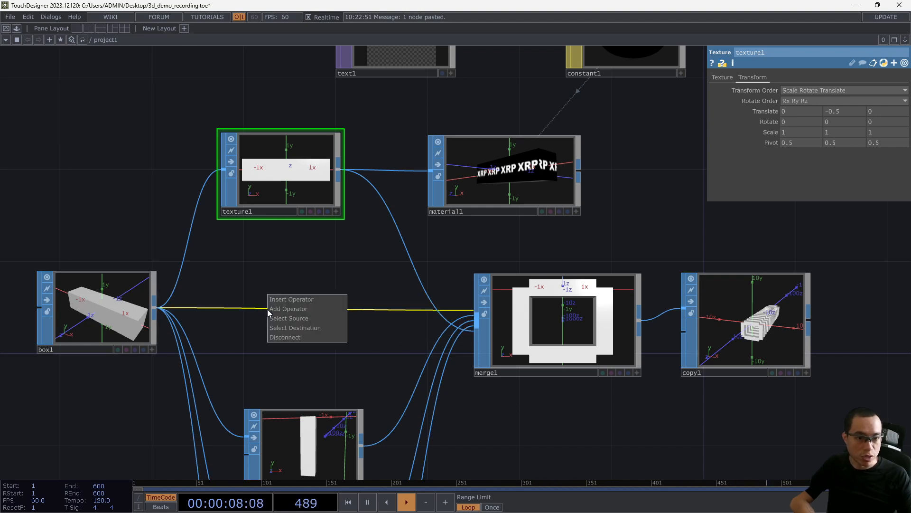
{"action": "left_click", "coordinate": [297, 336]}
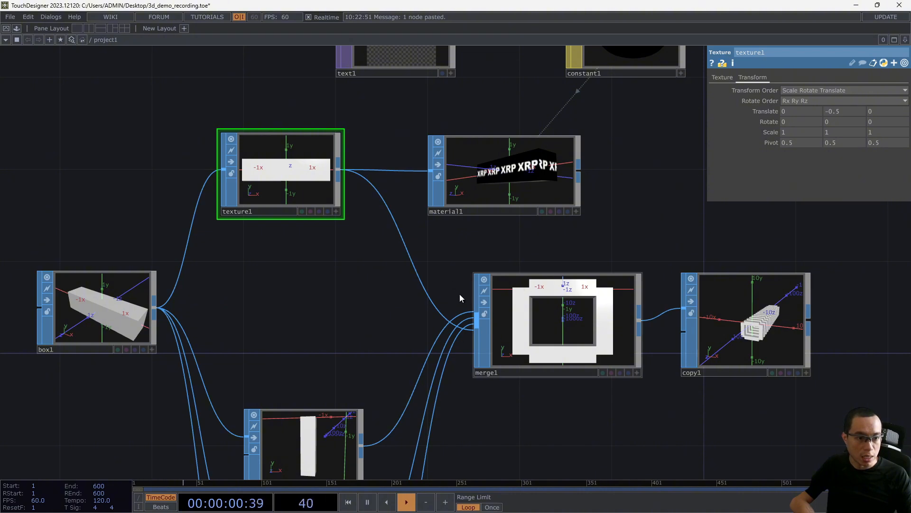
{"action": "left_click", "coordinate": [545, 310]}
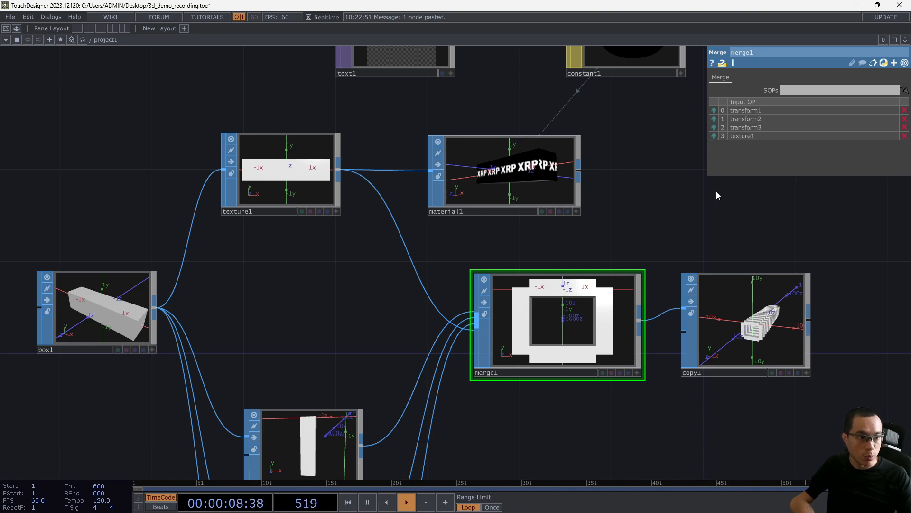
Move the material node beyond copy1 and connect copy1's output to its input in place of the texture node.
{"action": "left_click_drag", "start_coordinate": [638, 235], "coordinate": [530, 238]}
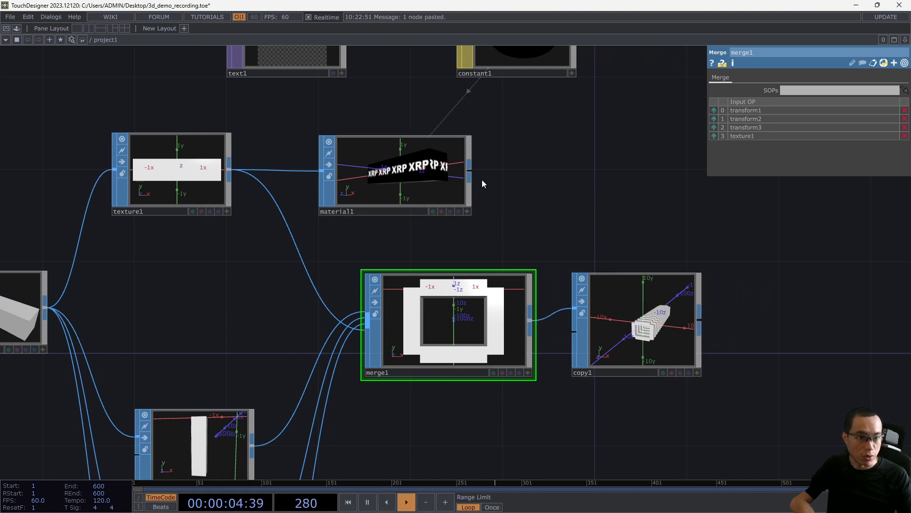
{"action": "left_click_drag", "start_coordinate": [442, 173], "coordinate": [810, 220]}
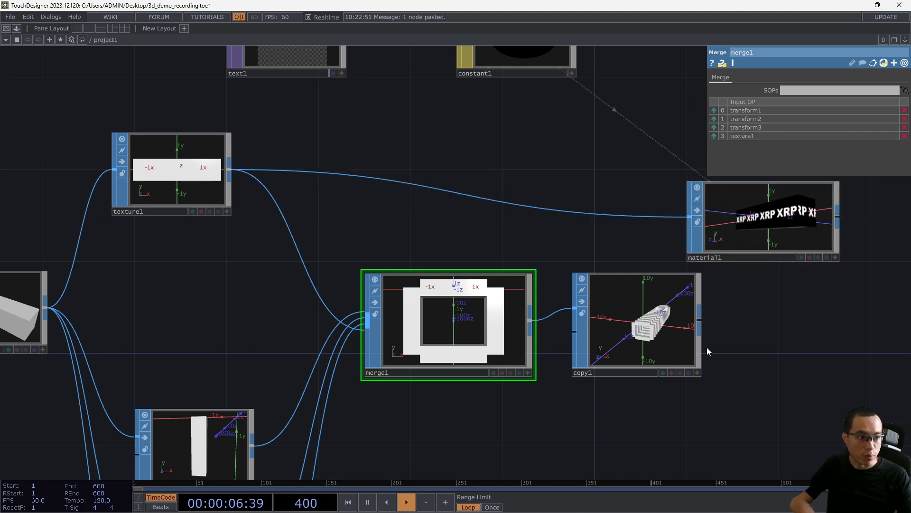
{"action": "left_click_drag", "start_coordinate": [699, 323], "coordinate": [686, 217]}
{"action": "left_click_drag", "start_coordinate": [773, 246], "coordinate": [798, 235]}
Inspect the textured copies by zooming into the frame tunnel in the material node's viewer.
{"action": "left_click", "coordinate": [836, 257]}
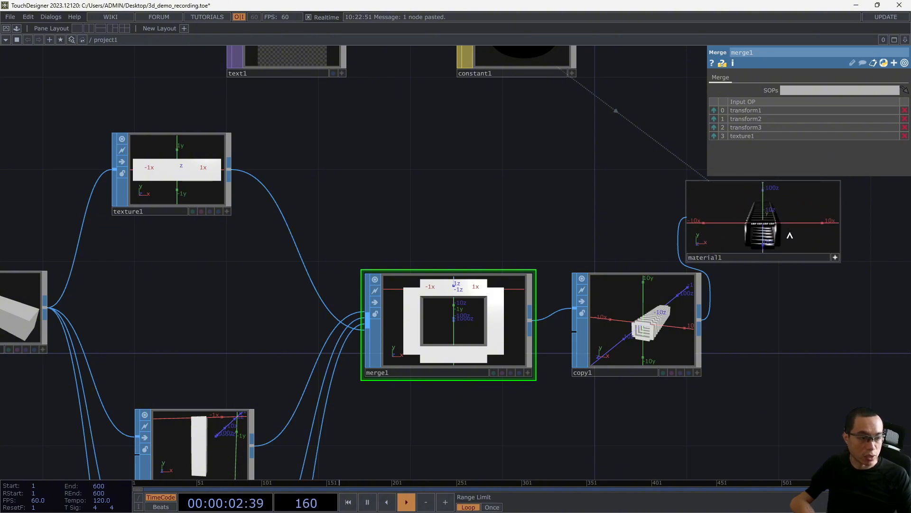
{"action": "scroll", "coordinate": [762, 231], "scroll_direction": "up", "scroll_amount": 4}
{"action": "scroll", "coordinate": [780, 218], "scroll_direction": "up", "scroll_amount": 1}
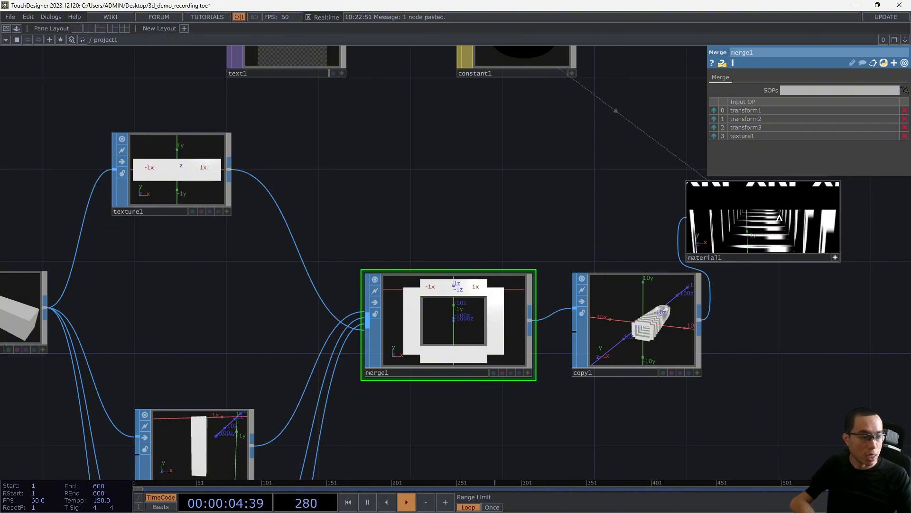
{"action": "scroll", "coordinate": [780, 218], "scroll_direction": "down", "scroll_amount": 1}
{"action": "mouse_move", "coordinate": [778, 225]}
{"action": "left_mouse_down"}
{"action": "mouse_move", "coordinate": [759, 225]}
{"action": "mouse_move", "coordinate": [768, 222]}
{"action": "left_mouse_up"}
{"action": "scroll", "coordinate": [768, 226], "scroll_direction": "up", "scroll_amount": 1}
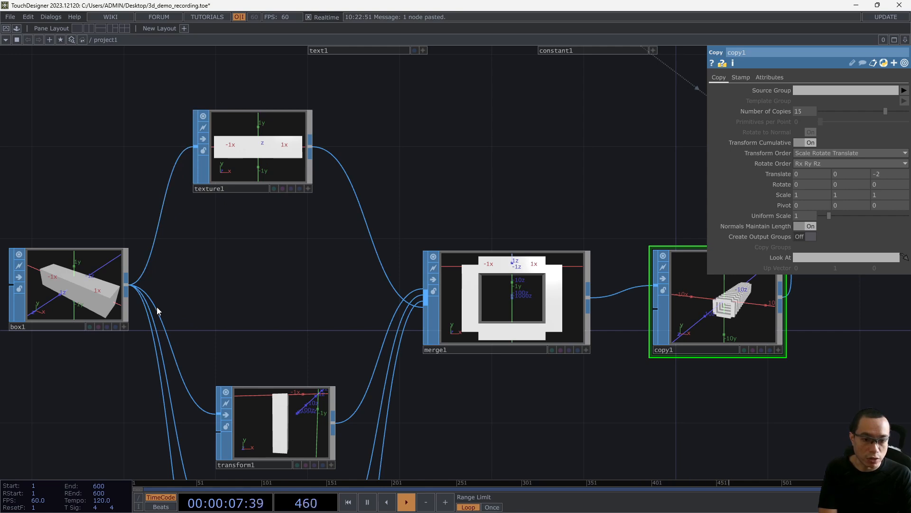
Move the box and texture nodes away from the transform nodes, placing the texture node just beyond the box.
{"action": "left_click_drag", "start_coordinate": [222, 334], "coordinate": [226, 262]}
{"action": "left_click_drag", "start_coordinate": [83, 211], "coordinate": [36, 212]}
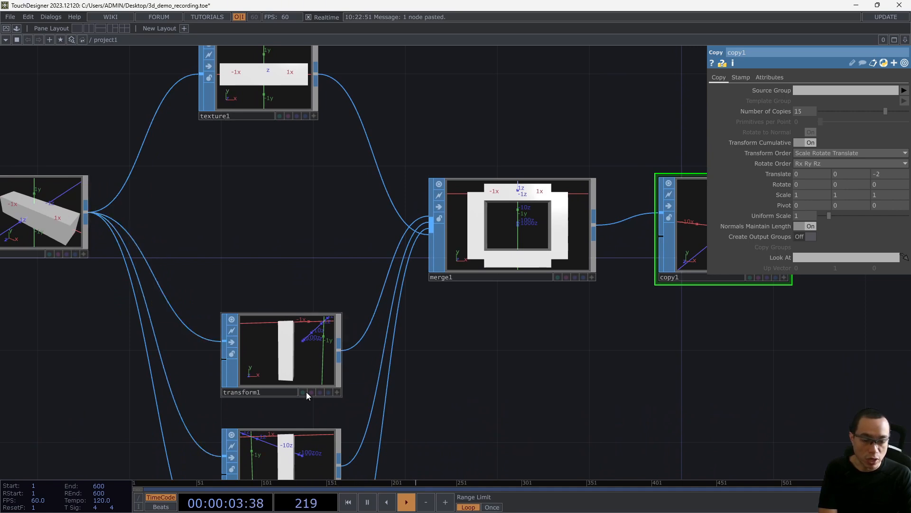
{"action": "scroll", "coordinate": [292, 334], "scroll_direction": "down", "scroll_amount": 3}
{"action": "left_click_drag", "start_coordinate": [375, 359], "coordinate": [365, 303]}
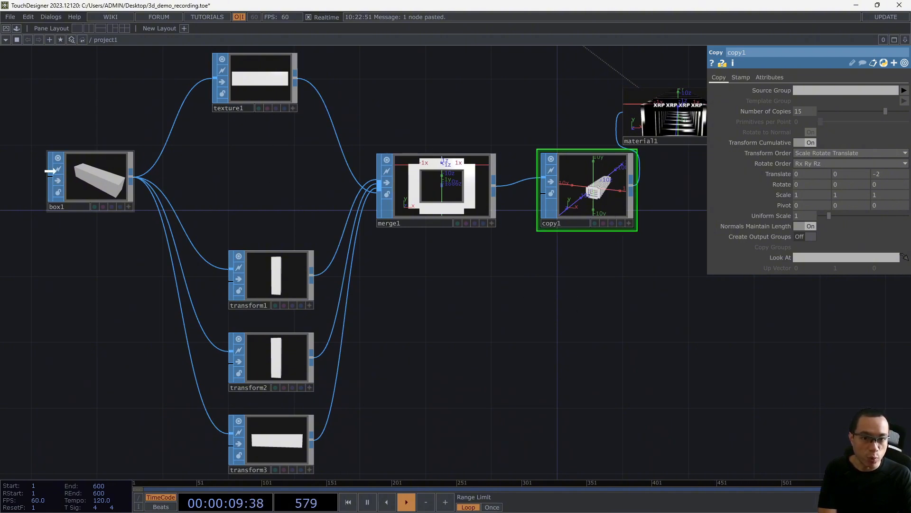
{"action": "left_click_drag", "start_coordinate": [76, 176], "coordinate": [25, 176]}
{"action": "left_click_drag", "start_coordinate": [242, 104], "coordinate": [140, 136]}
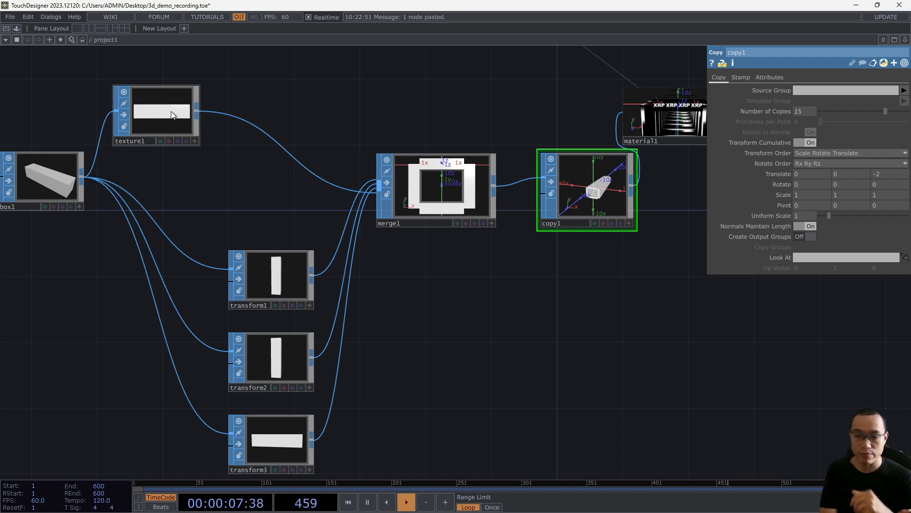
Connect the texture node's output to transform1, transform2 and transform3, replacing their wires from box1.
{"action": "left_click", "coordinate": [184, 104]}
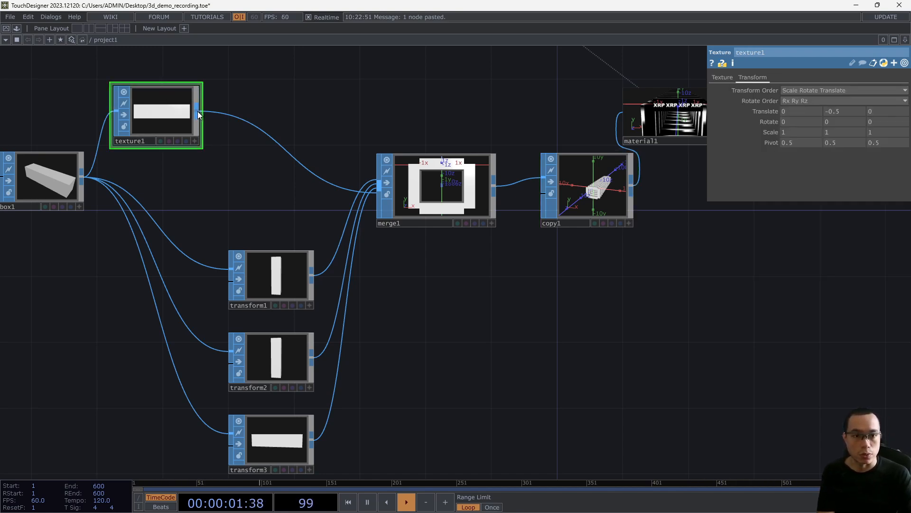
{"action": "left_click_drag", "start_coordinate": [197, 111], "coordinate": [230, 268]}
{"action": "left_click_drag", "start_coordinate": [198, 114], "coordinate": [230, 350]}
{"action": "left_click_drag", "start_coordinate": [195, 113], "coordinate": [218, 429]}
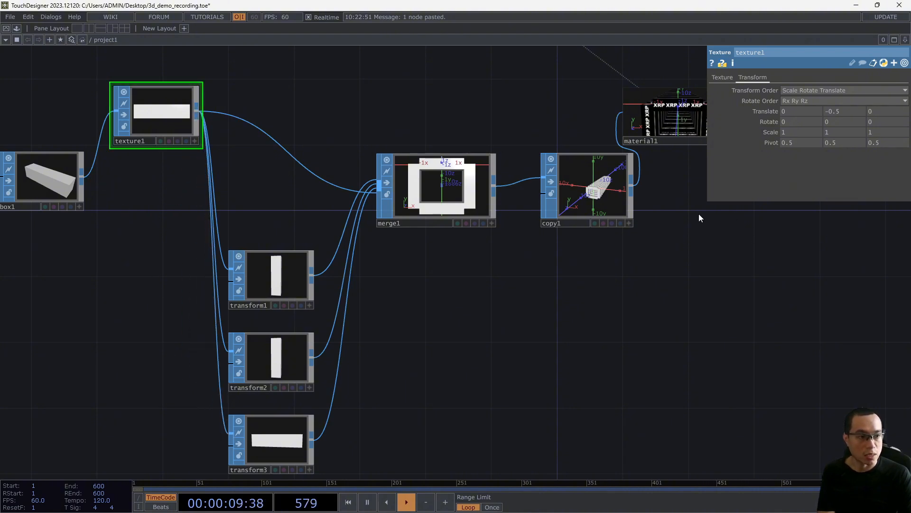
Enlarge the material node to about two and a half times its width after checking the XRP text in its viewer.
{"action": "left_click_drag", "start_coordinate": [649, 227], "coordinate": [491, 379]}
{"action": "scroll", "coordinate": [564, 285], "scroll_direction": "up", "scroll_amount": 3}
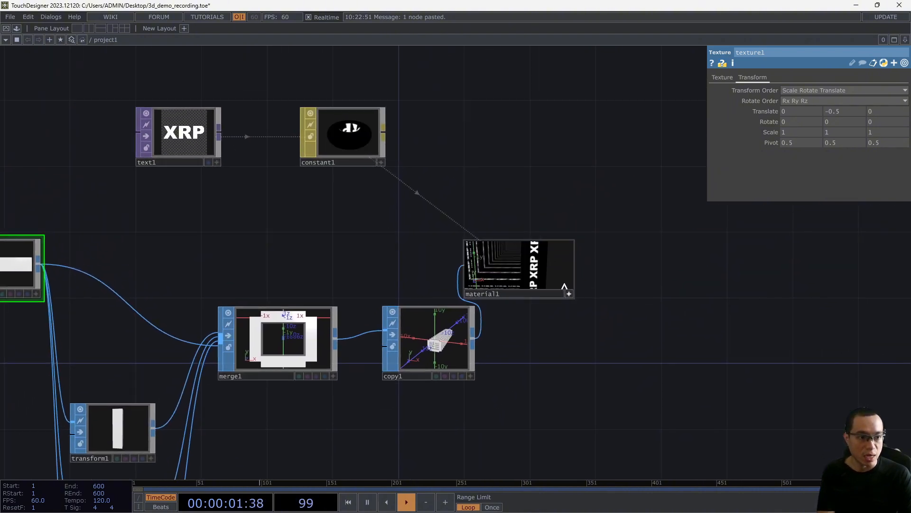
{"action": "scroll", "coordinate": [563, 278], "scroll_direction": "down", "scroll_amount": 3}
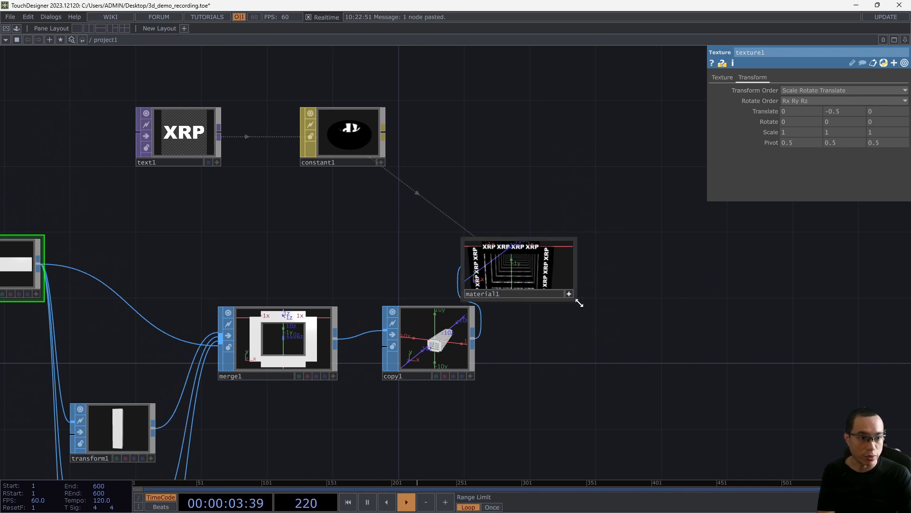
{"action": "left_click_drag", "start_coordinate": [576, 299], "coordinate": [736, 384]}
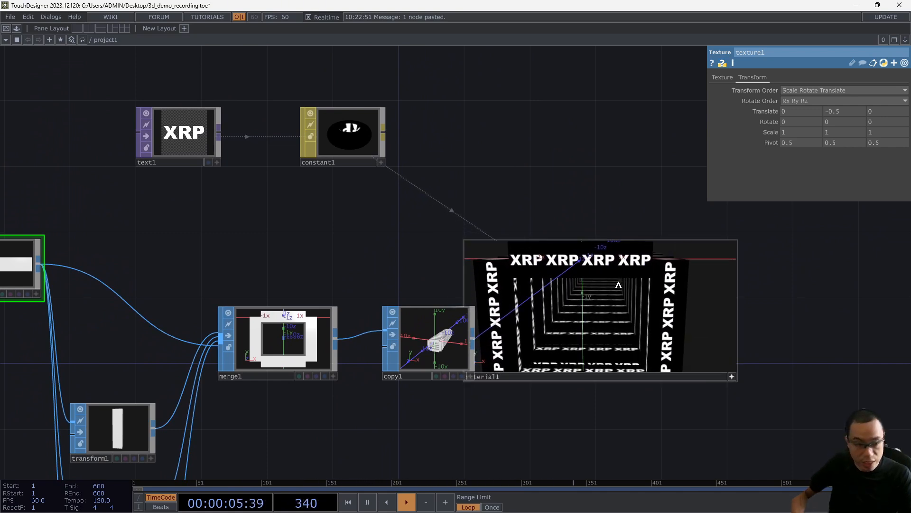
Reset the material viewer to its home view and zoom in and out to examine the XRP frame tunnel.
{"action": "key", "text": "h"}
{"action": "scroll", "coordinate": [618, 314], "scroll_direction": "up", "scroll_amount": 2}
{"action": "scroll", "coordinate": [616, 311], "scroll_direction": "down", "scroll_amount": 5}
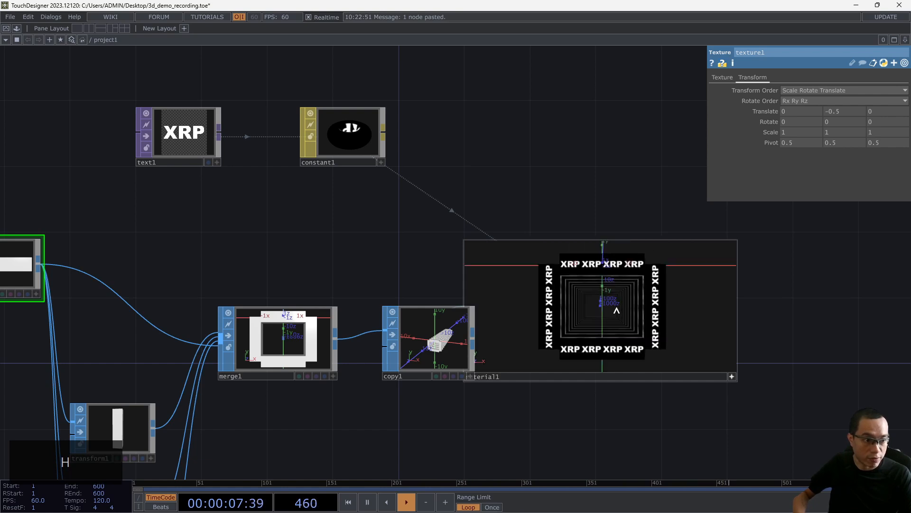
{"action": "scroll", "coordinate": [617, 311], "scroll_direction": "up", "scroll_amount": 2}
{"action": "mouse_move", "coordinate": [618, 306]}
{"action": "left_mouse_down"}
{"action": "mouse_move", "coordinate": [628, 301]}
{"action": "mouse_move", "coordinate": [619, 306]}
{"action": "left_mouse_up"}
{"action": "key", "text": "h"}
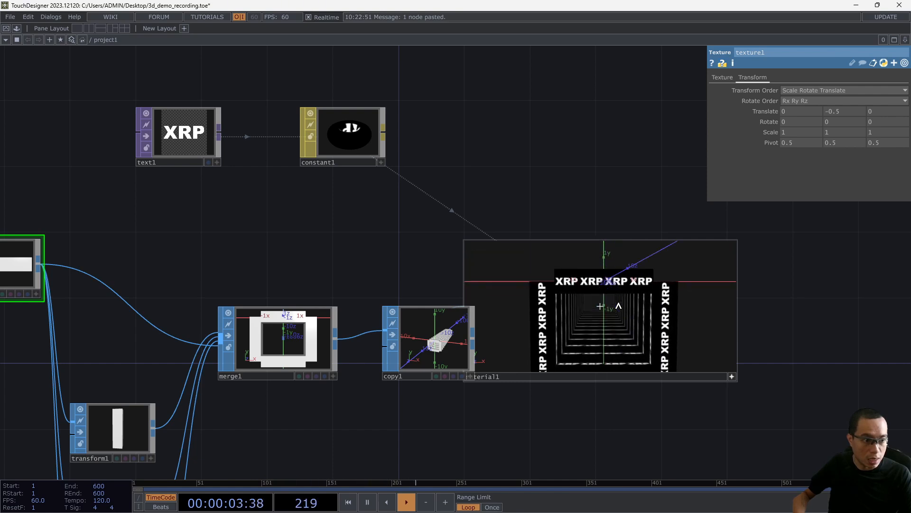
{"action": "key", "text": "h"}
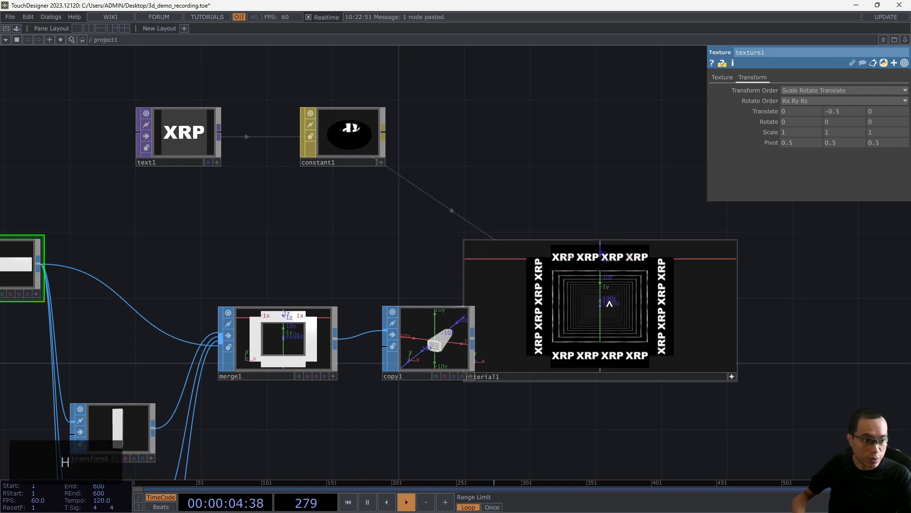
Deactivate the material node's viewer and move the node clear of copy1, keeping the whole network in view.
{"action": "left_click", "coordinate": [731, 376]}
{"action": "left_click_drag", "start_coordinate": [631, 299], "coordinate": [731, 315]}
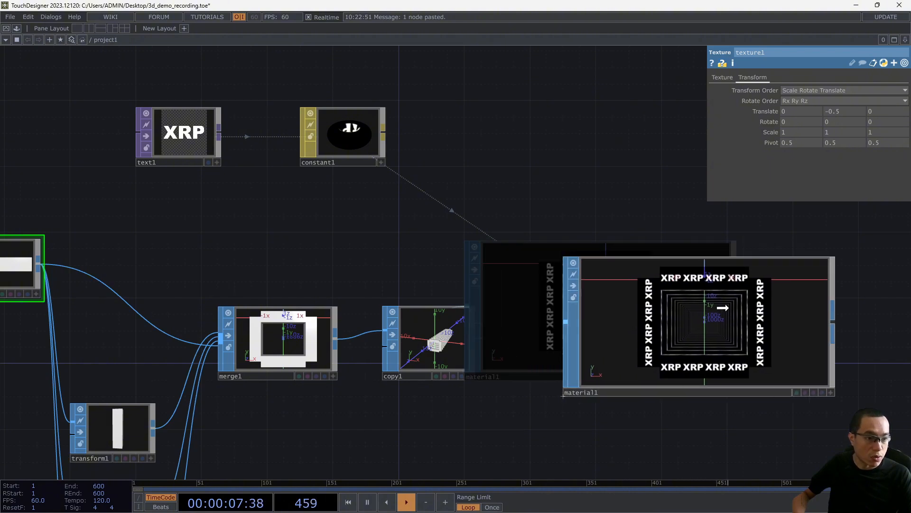
{"action": "scroll", "coordinate": [484, 274], "scroll_direction": "down", "scroll_amount": 5}
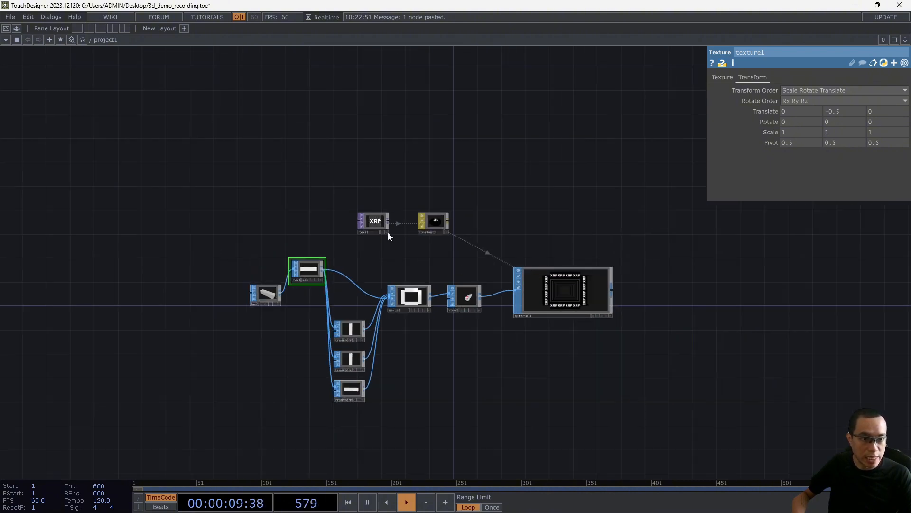
Move the constant1 and text1 nodes closer to the material node's column, and space box1 further from the texture node.
{"action": "left_click_drag", "start_coordinate": [444, 217], "coordinate": [497, 204]}
{"action": "left_click_drag", "start_coordinate": [366, 220], "coordinate": [433, 201]}
{"action": "left_click", "coordinate": [492, 209]}
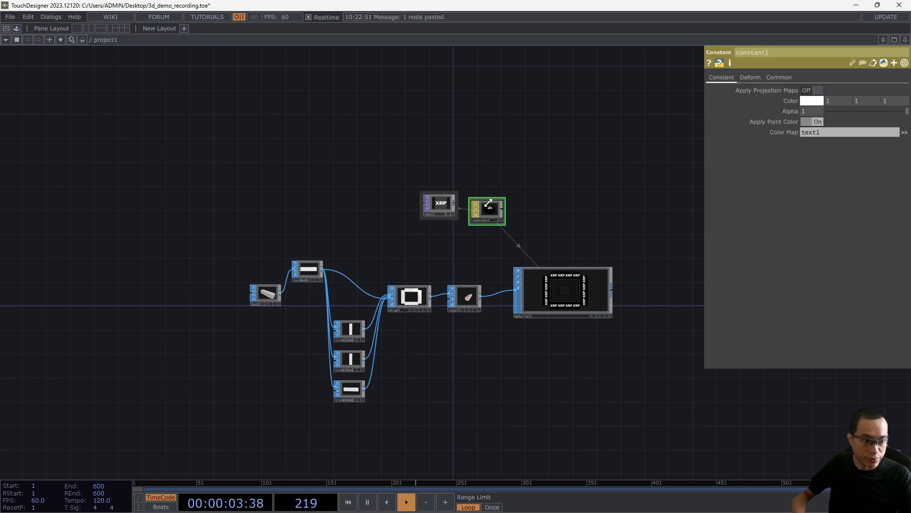
{"action": "scroll", "coordinate": [494, 238], "scroll_direction": "up", "scroll_amount": 3}
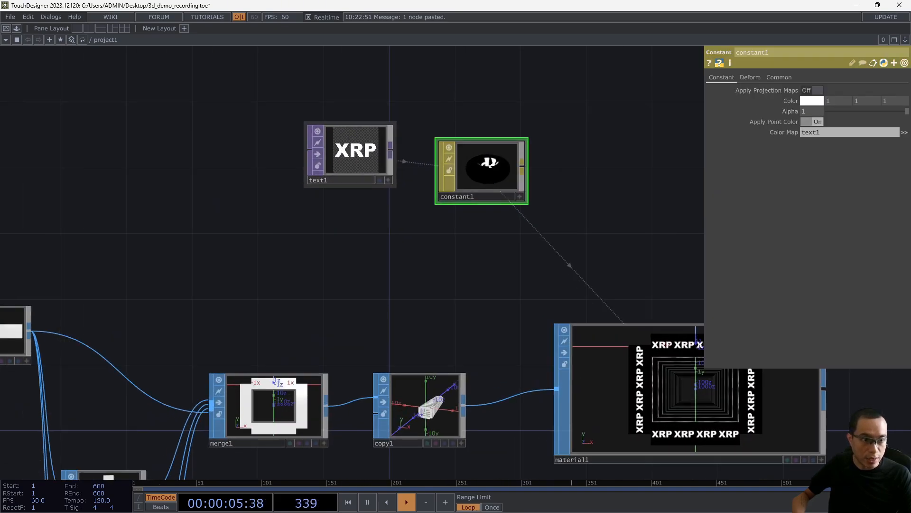
{"action": "scroll", "coordinate": [507, 308], "scroll_direction": "down", "scroll_amount": 2}
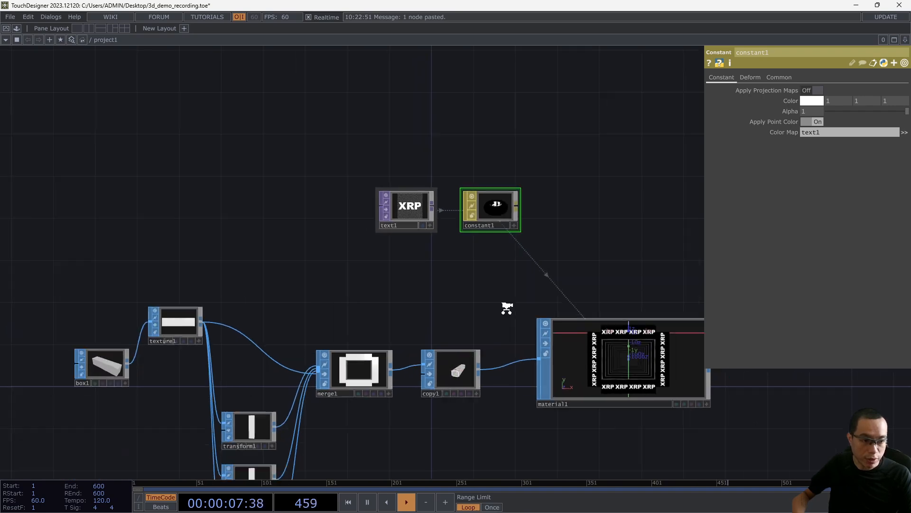
{"action": "scroll", "coordinate": [507, 307], "scroll_direction": "down", "scroll_amount": 3}
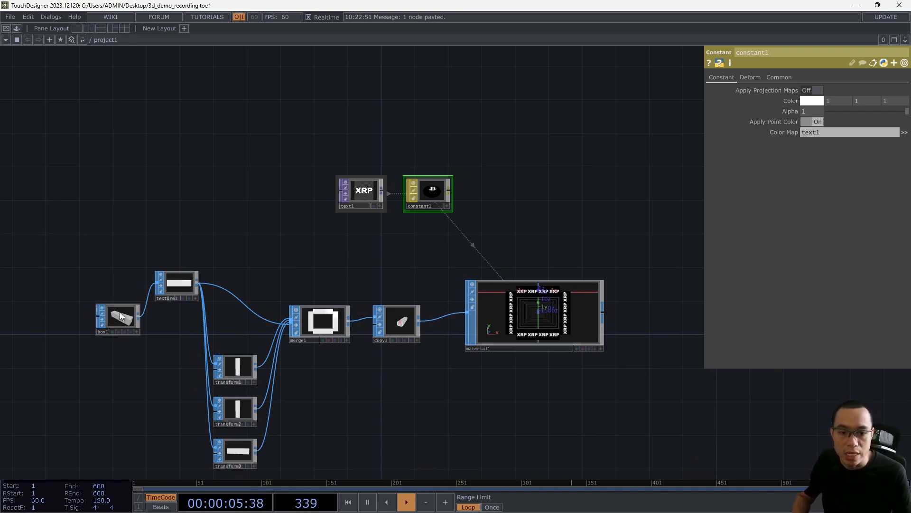
{"action": "left_click_drag", "start_coordinate": [119, 314], "coordinate": [85, 314]}
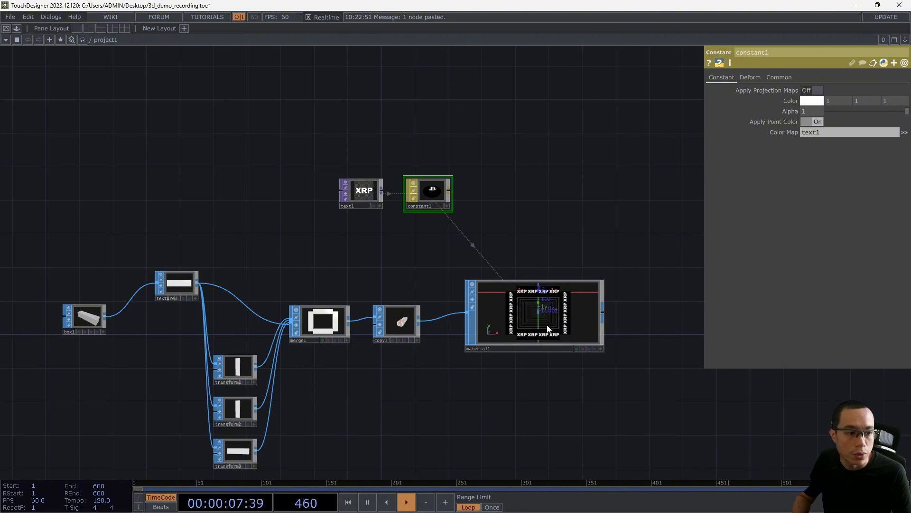
Move the material node above copy1's row and line up text1 and constant1 ahead of it.
{"action": "left_click", "coordinate": [596, 292]}
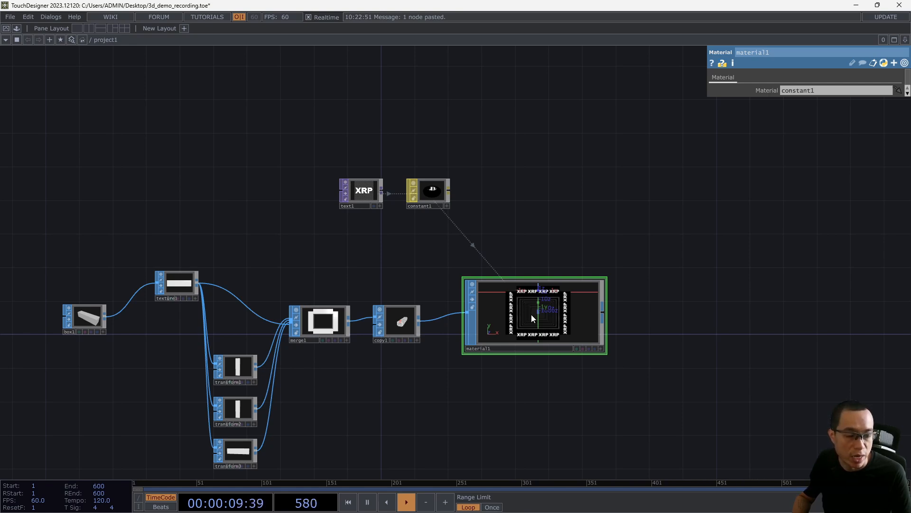
{"action": "left_click_drag", "start_coordinate": [534, 299], "coordinate": [526, 190]}
{"action": "left_click_drag", "start_coordinate": [365, 189], "coordinate": [314, 184]}
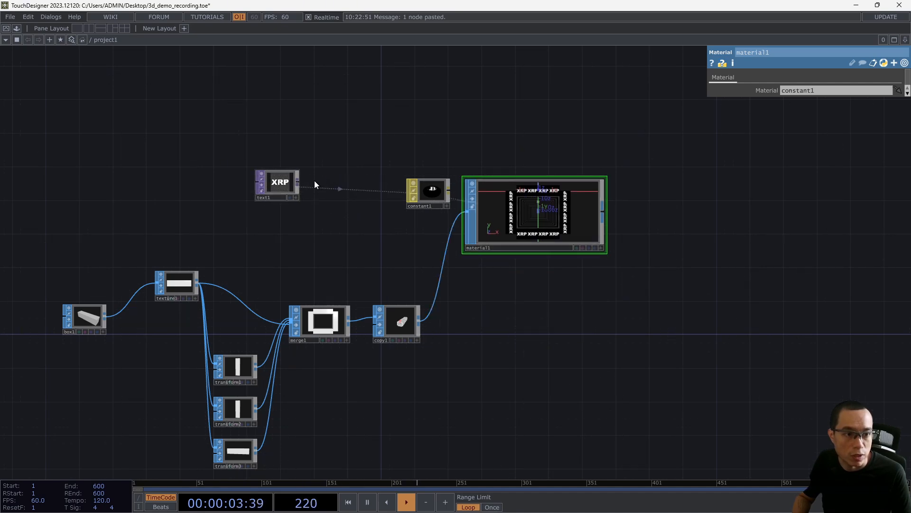
{"action": "left_click_drag", "start_coordinate": [429, 190], "coordinate": [345, 182]}
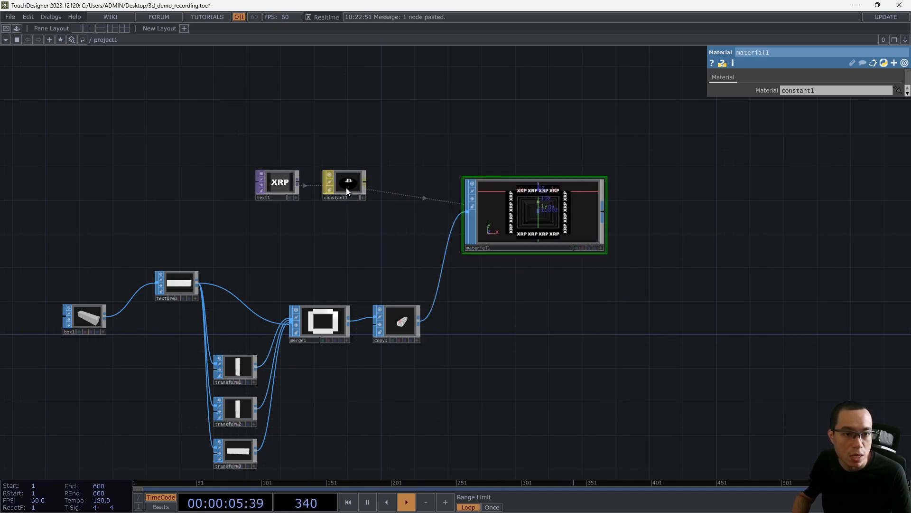
{"action": "left_click_drag", "start_coordinate": [280, 184], "coordinate": [280, 191]}
{"action": "left_click_drag", "start_coordinate": [342, 187], "coordinate": [343, 195]}
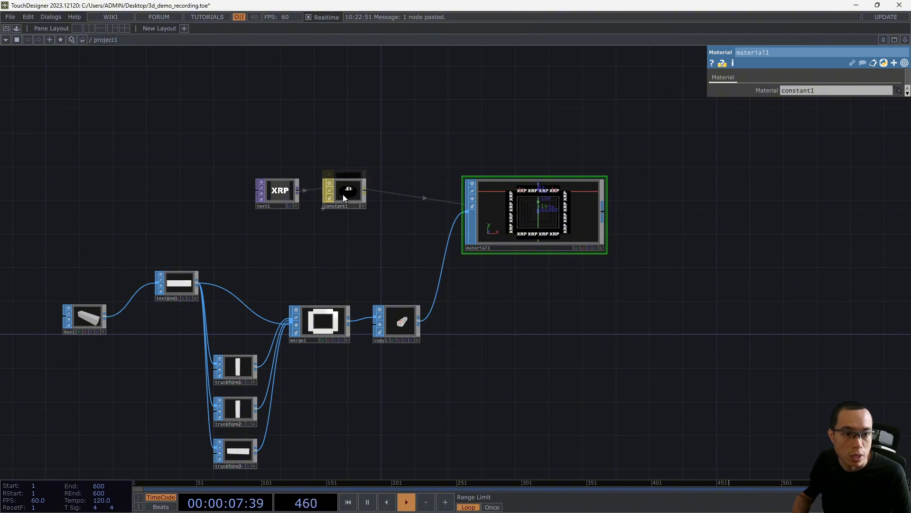
{"action": "left_click_drag", "start_coordinate": [574, 215], "coordinate": [558, 215]}
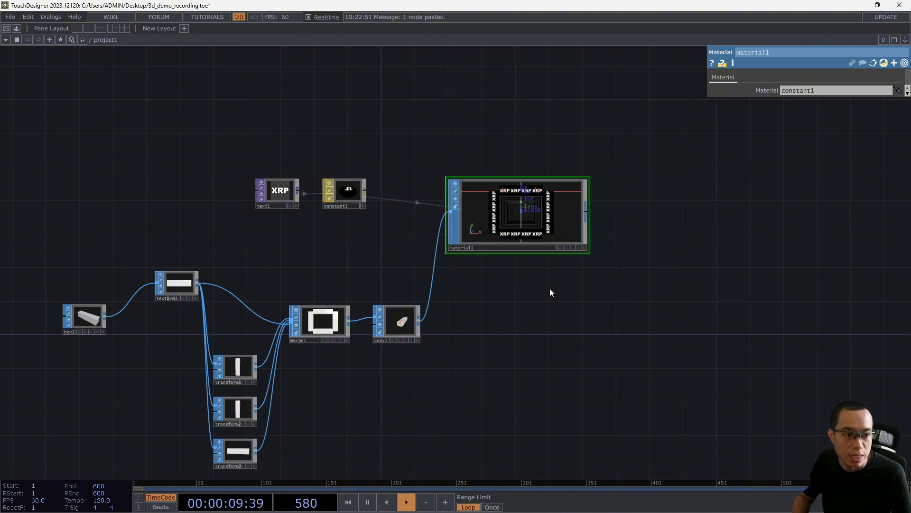
Add a Geometry COMP in the empty space below the material node.
{"action": "scroll", "coordinate": [511, 275], "scroll_direction": "down", "scroll_amount": 3}
{"action": "left_click_drag", "start_coordinate": [541, 283], "coordinate": [413, 269]}
{"action": "scroll", "coordinate": [331, 313], "scroll_direction": "up", "scroll_amount": 4}
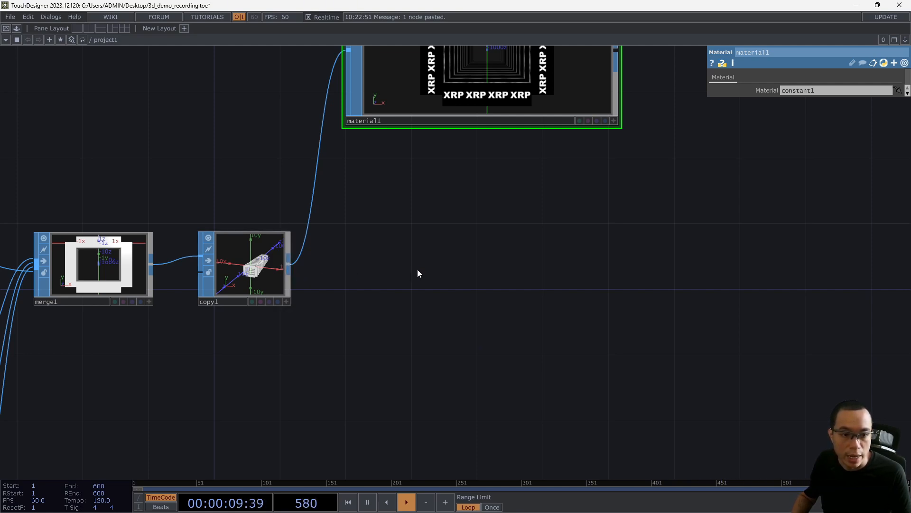
{"action": "key", "text": "Tab"}
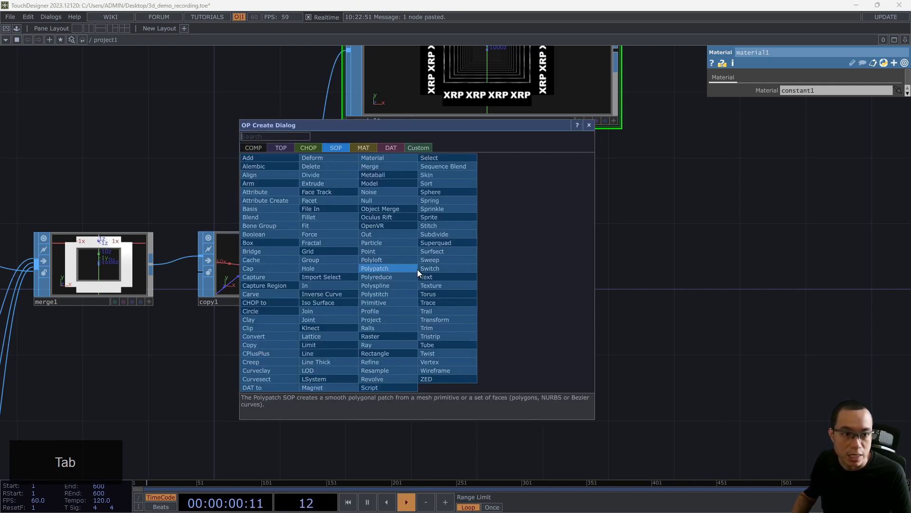
{"action": "left_click", "coordinate": [251, 147]}
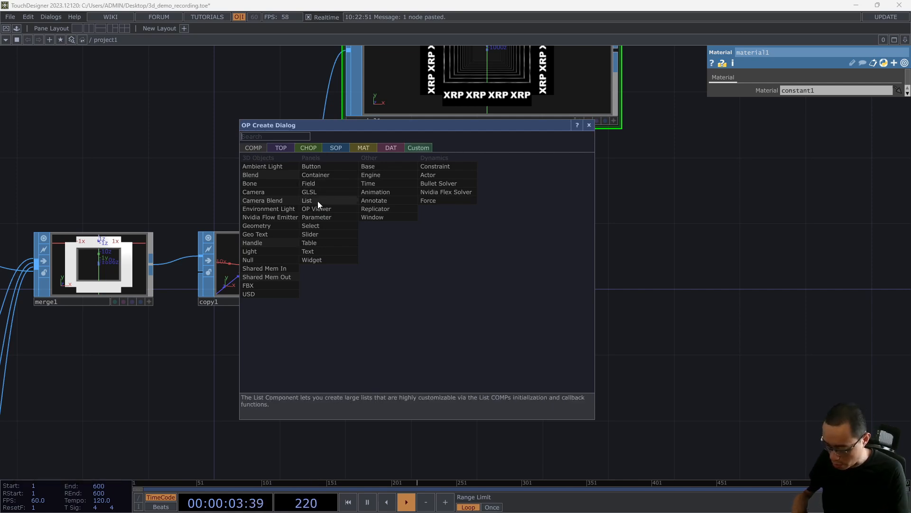
{"action": "type", "text": "geo"}
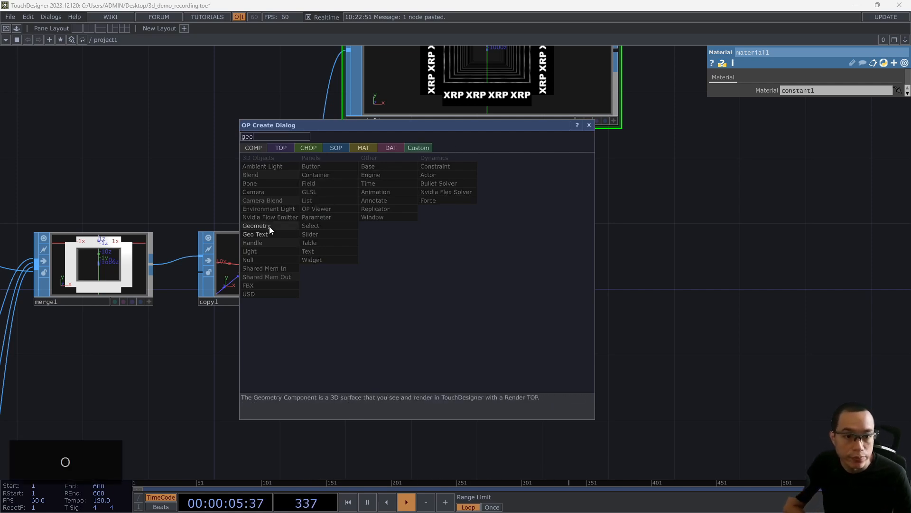
{"action": "left_click", "coordinate": [270, 226]}
{"action": "left_click", "coordinate": [572, 333]}
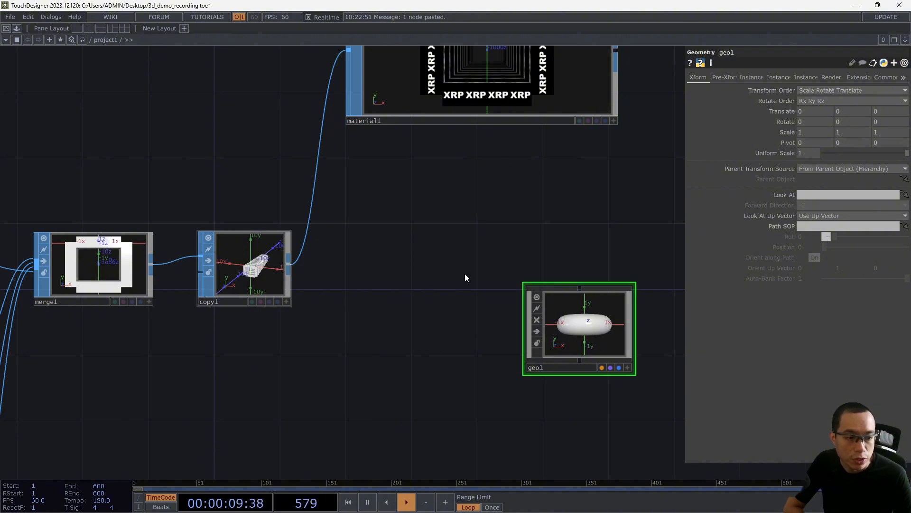
Go inside geo1, delete its default torus and add an In SOP in its place.
{"action": "scroll", "coordinate": [655, 230], "scroll_direction": "down", "scroll_amount": 3}
{"action": "left_click_drag", "start_coordinate": [643, 224], "coordinate": [431, 226]}
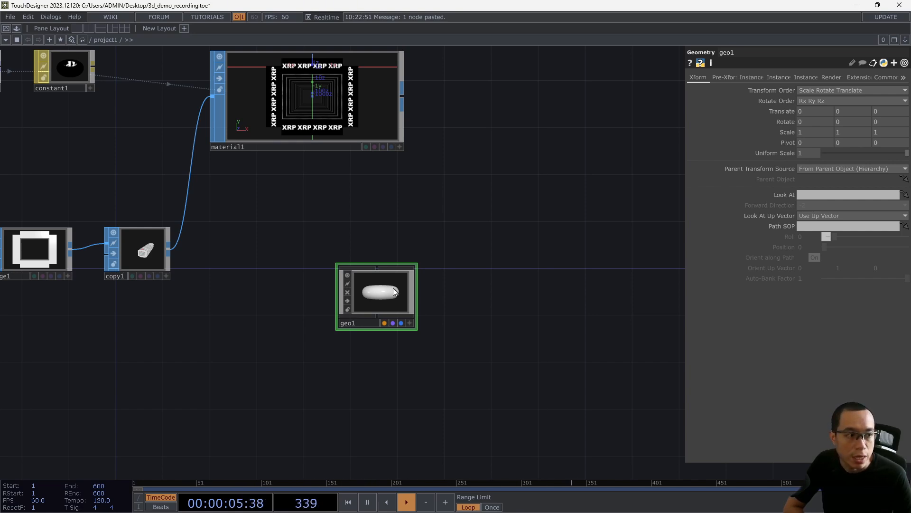
{"action": "scroll", "coordinate": [393, 291], "scroll_direction": "up", "scroll_amount": 3}
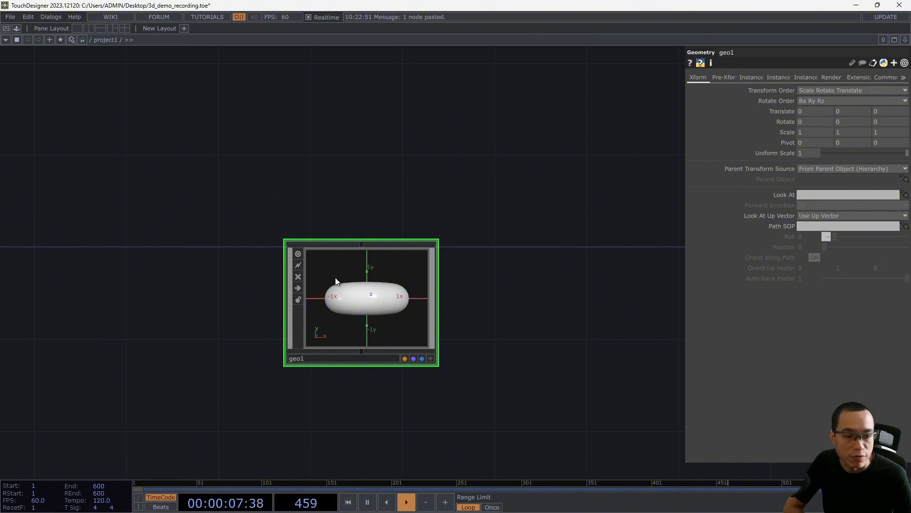
{"action": "scroll", "coordinate": [394, 306], "scroll_direction": "up", "scroll_amount": 3}
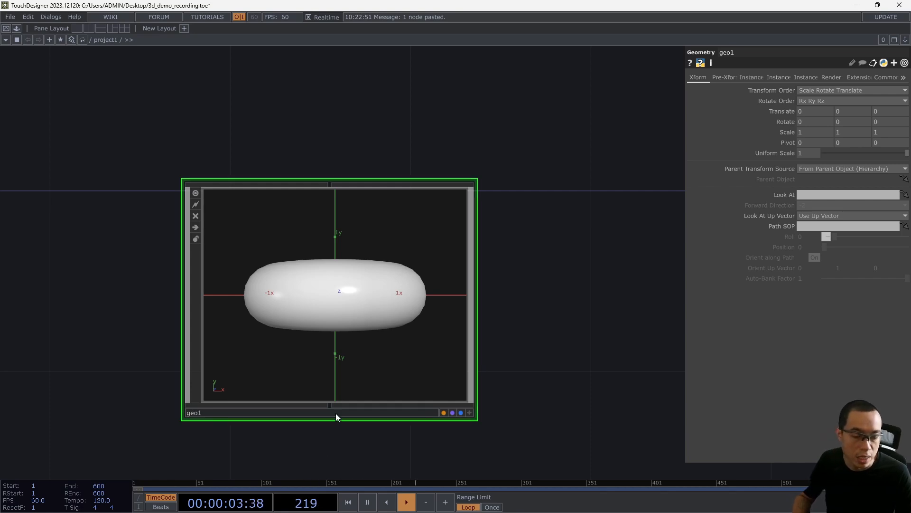
{"action": "scroll", "coordinate": [352, 276], "scroll_direction": "up", "scroll_amount": 3}
{"action": "scroll", "coordinate": [380, 256], "scroll_direction": "down", "scroll_amount": 3}
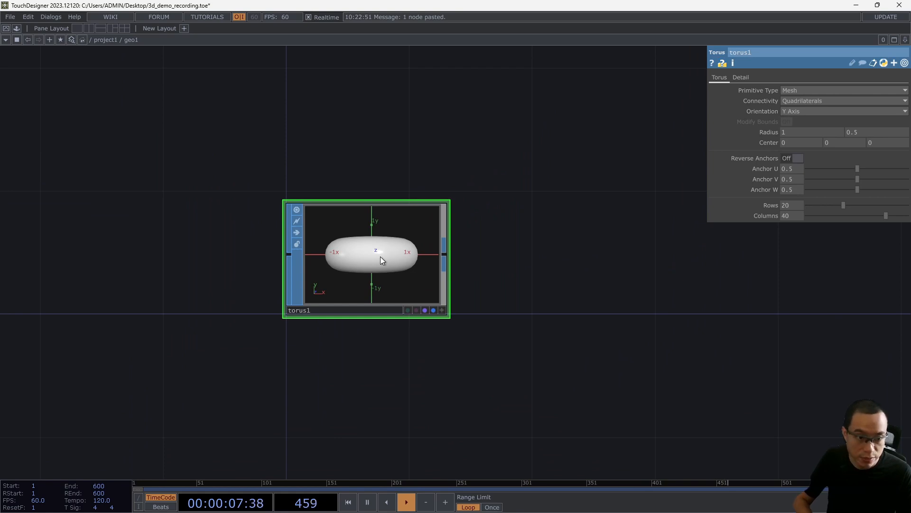
{"action": "key", "text": "Delete"}
{"action": "key", "text": "Tab"}
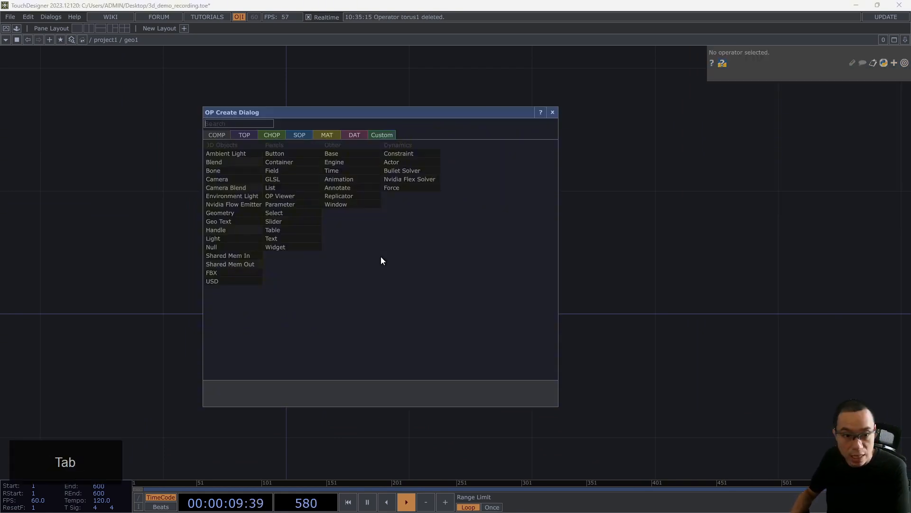
{"action": "type", "text": "in"}
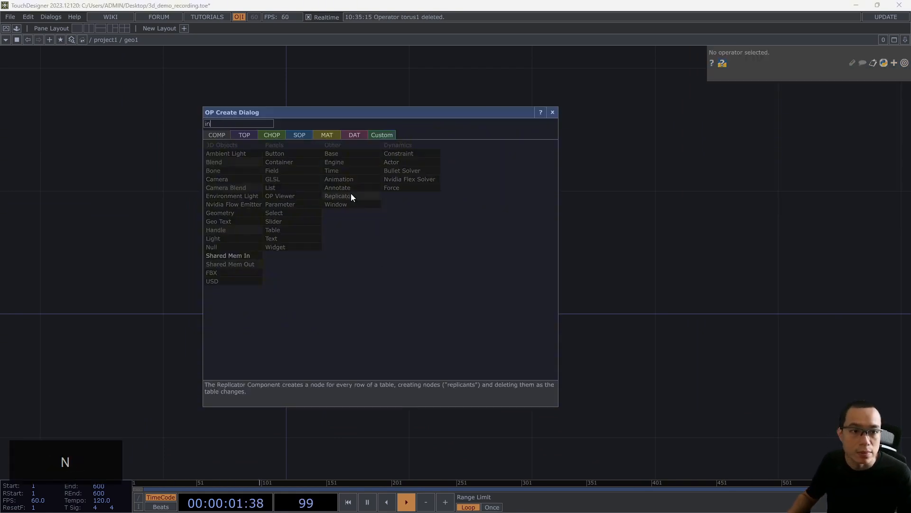
{"action": "left_click", "coordinate": [298, 134]}
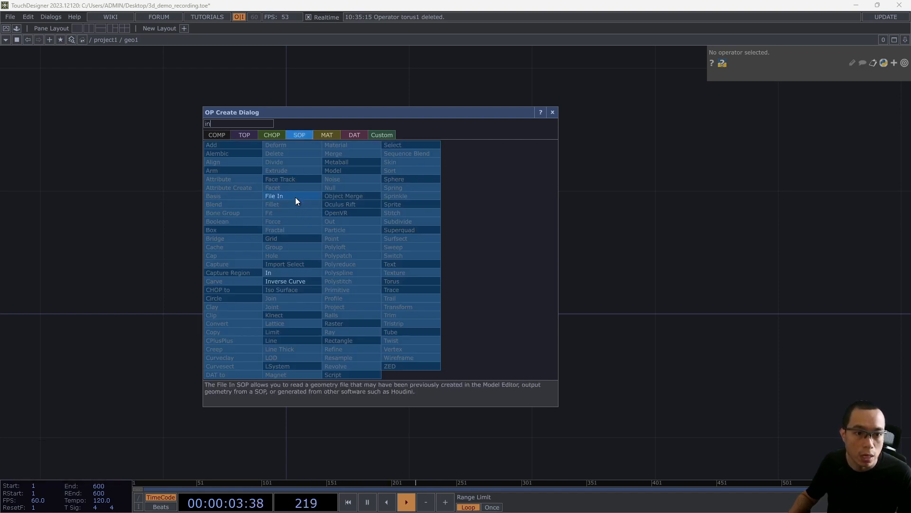
{"action": "left_click", "coordinate": [288, 273]}
{"action": "left_click", "coordinate": [401, 294]}
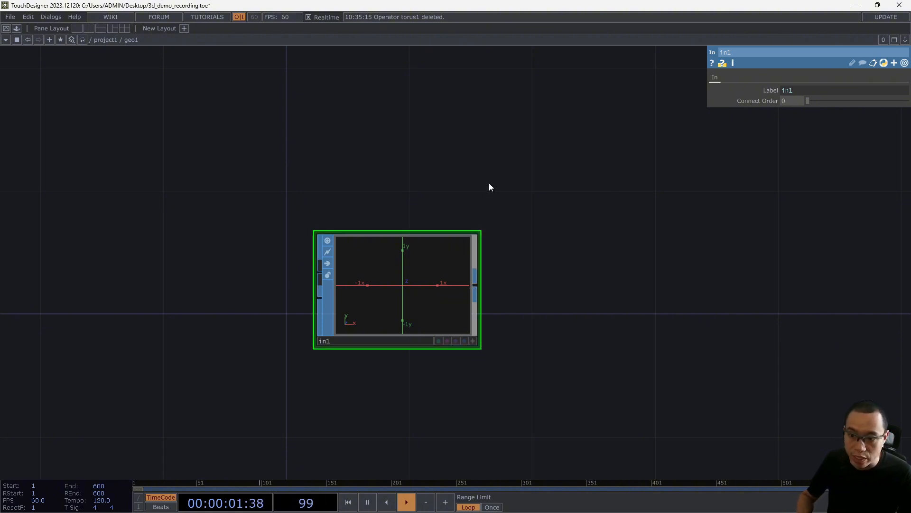
Return to the project1 network and connect copy1's output to geo1's input.
{"action": "key", "text": "u"}
{"action": "scroll", "coordinate": [247, 271], "scroll_direction": "down", "scroll_amount": 5}
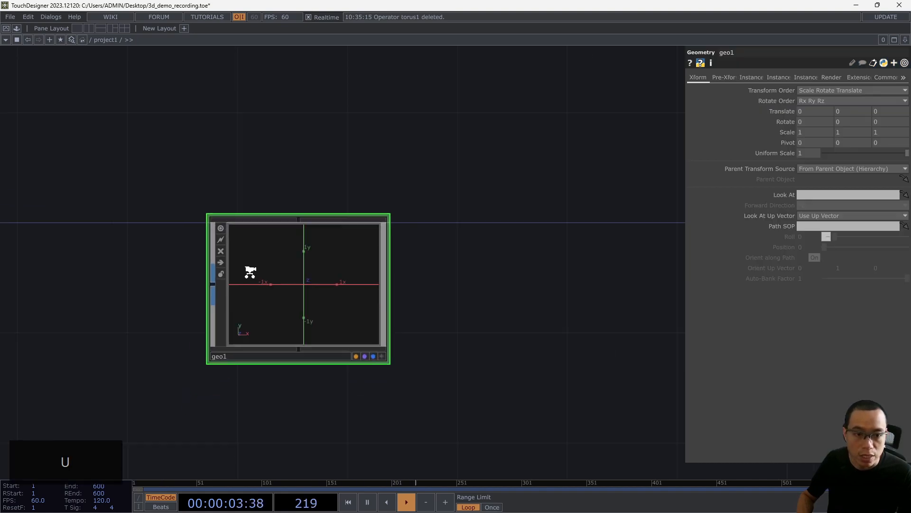
{"action": "left_click_drag", "start_coordinate": [164, 239], "coordinate": [279, 220]}
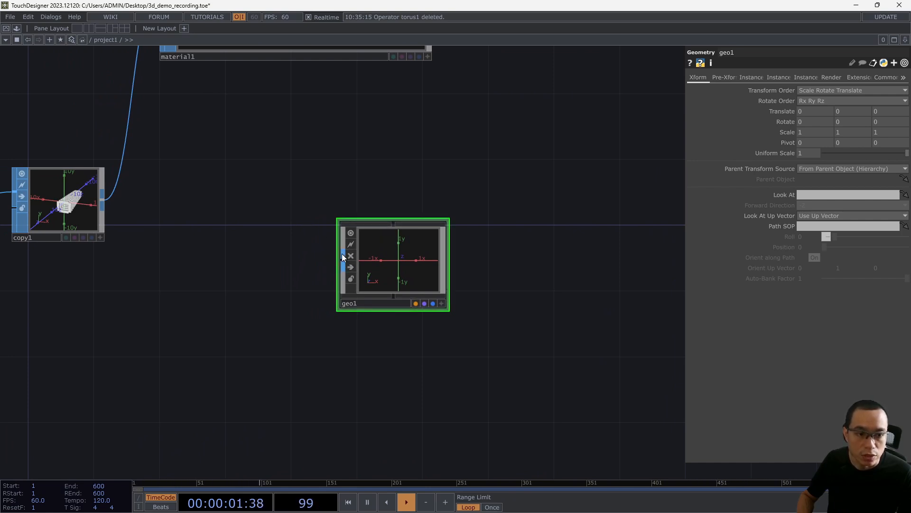
{"action": "left_click_drag", "start_coordinate": [103, 203], "coordinate": [343, 260]}
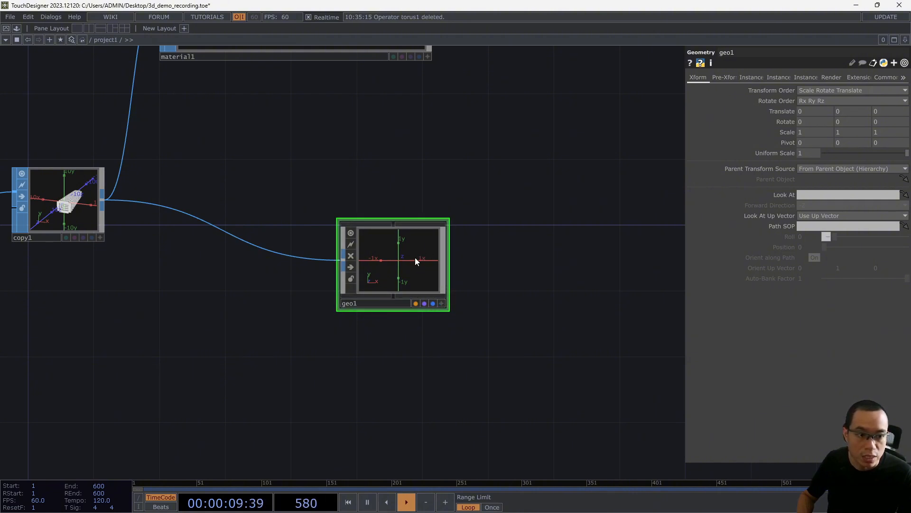
Enable the Display and Render flags on the In SOP inside geo1, and return to the parent network.
{"action": "key", "text": "i"}
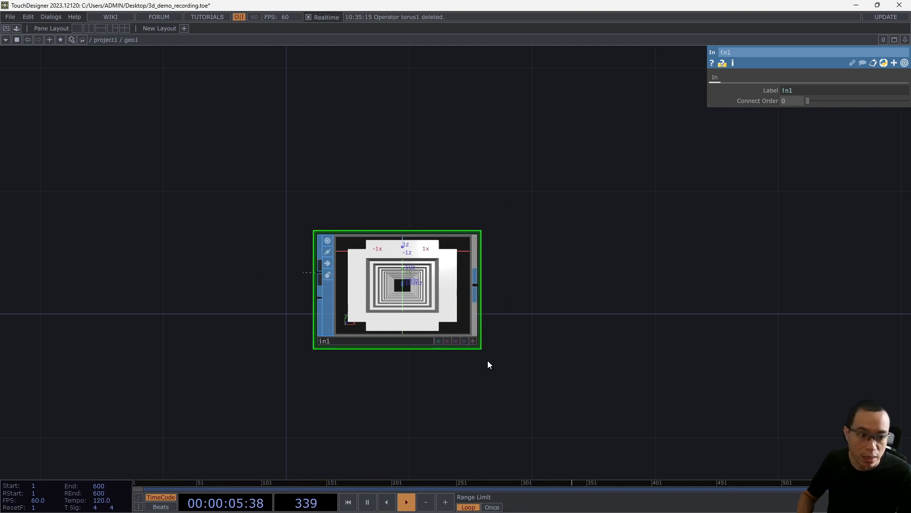
{"action": "left_click", "coordinate": [465, 341]}
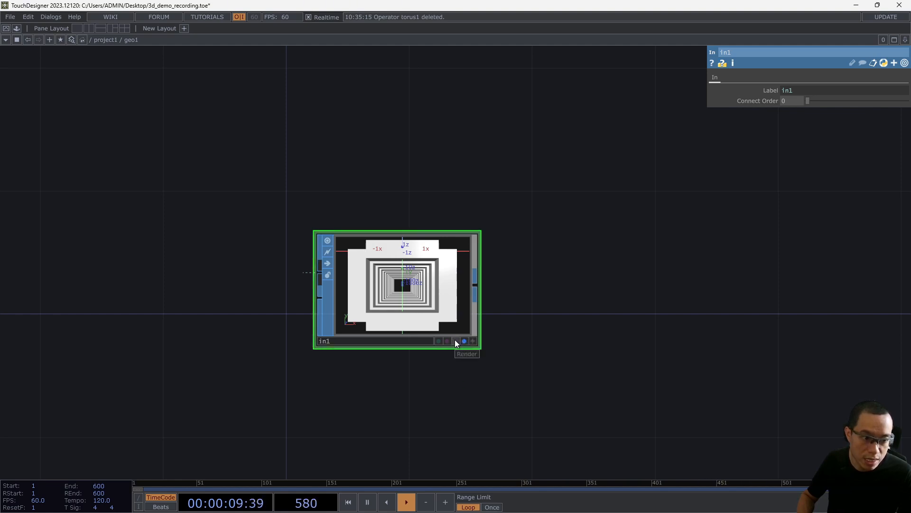
{"action": "left_click", "coordinate": [455, 339]}
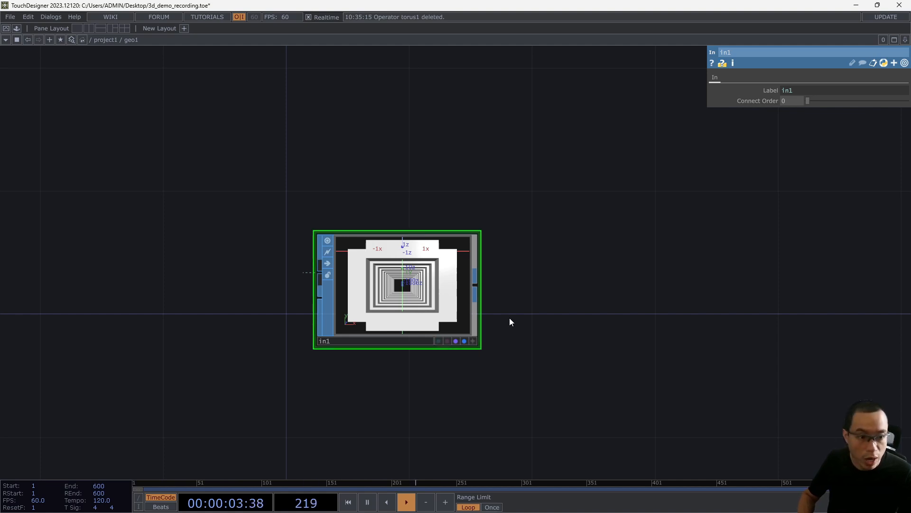
{"action": "key", "text": "u"}
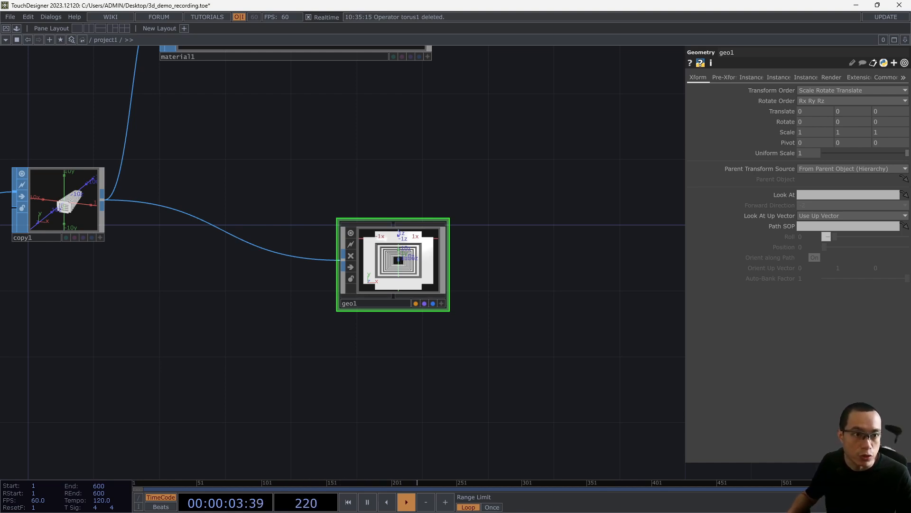
Move geo1 level with copy1 and add a second Geometry COMP below it, created from copy1's output.
{"action": "left_click_drag", "start_coordinate": [401, 263], "coordinate": [369, 198]}
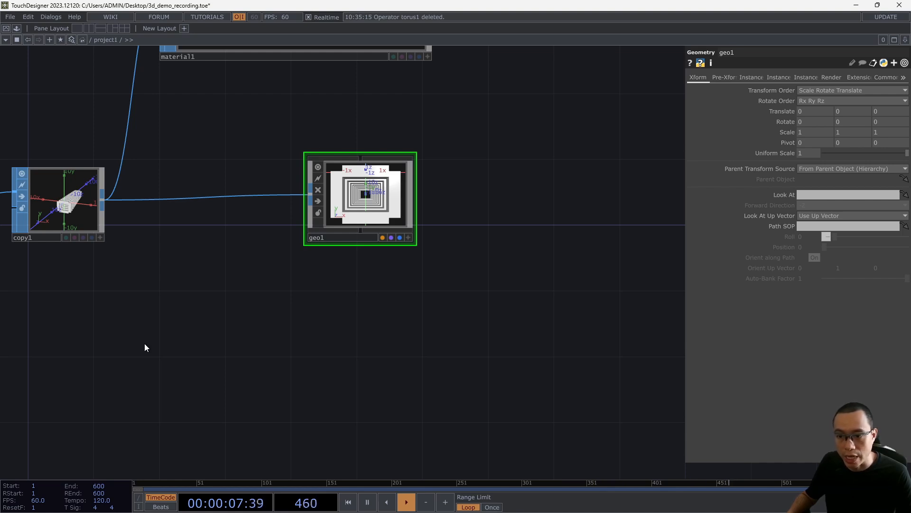
{"action": "left_click", "coordinate": [103, 202]}
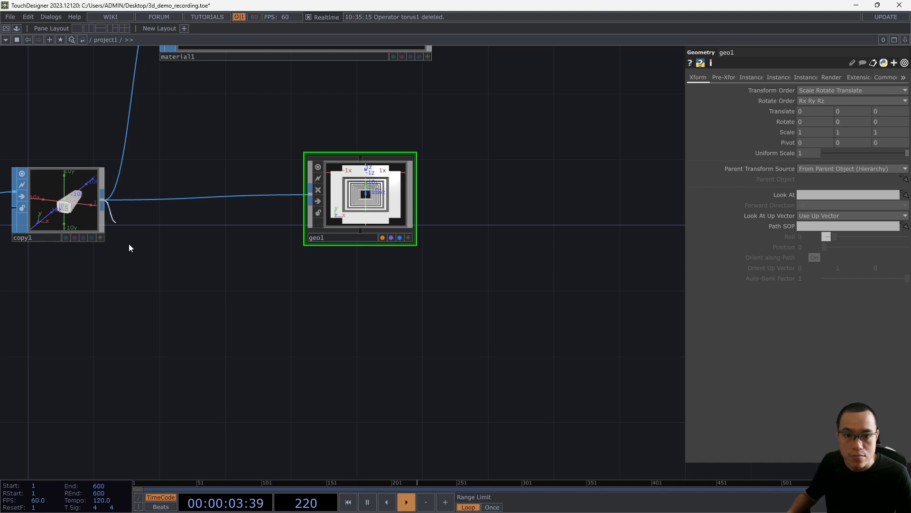
{"action": "key", "text": "Tab"}
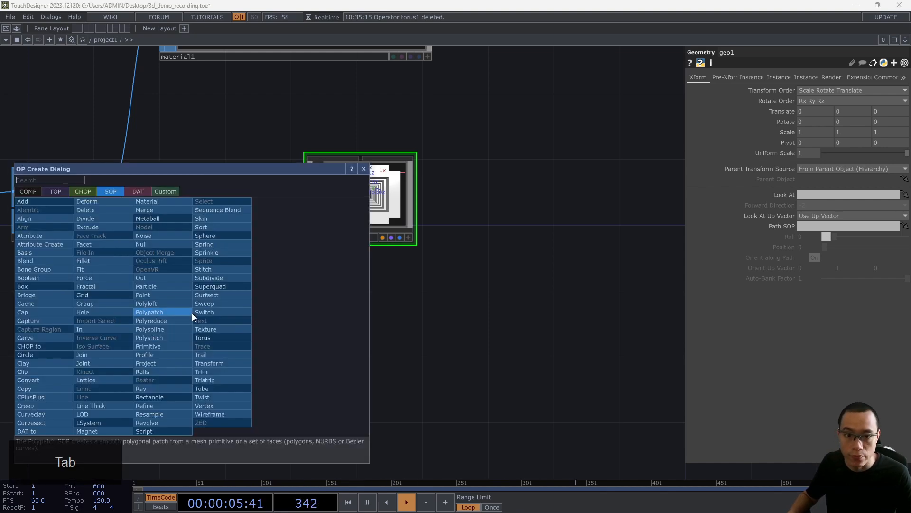
{"action": "left_click", "coordinate": [25, 191]}
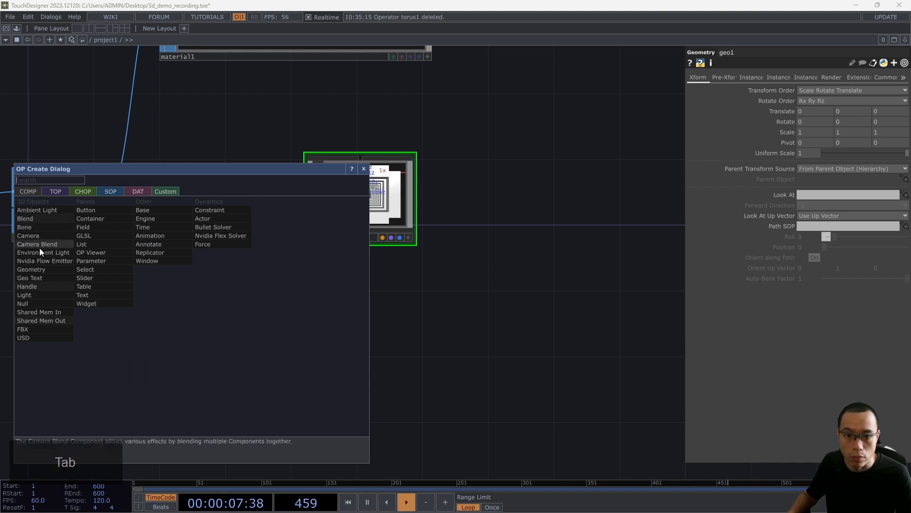
{"action": "left_click", "coordinate": [43, 270]}
{"action": "left_click", "coordinate": [328, 337]}
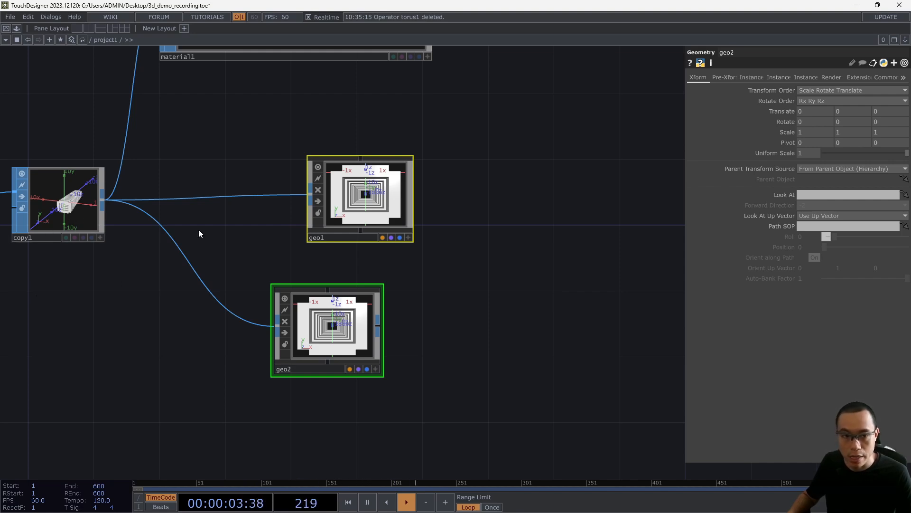
Delete the second Geometry COMP, geo2, and keep geo1 selected.
{"action": "left_click", "coordinate": [375, 197]}
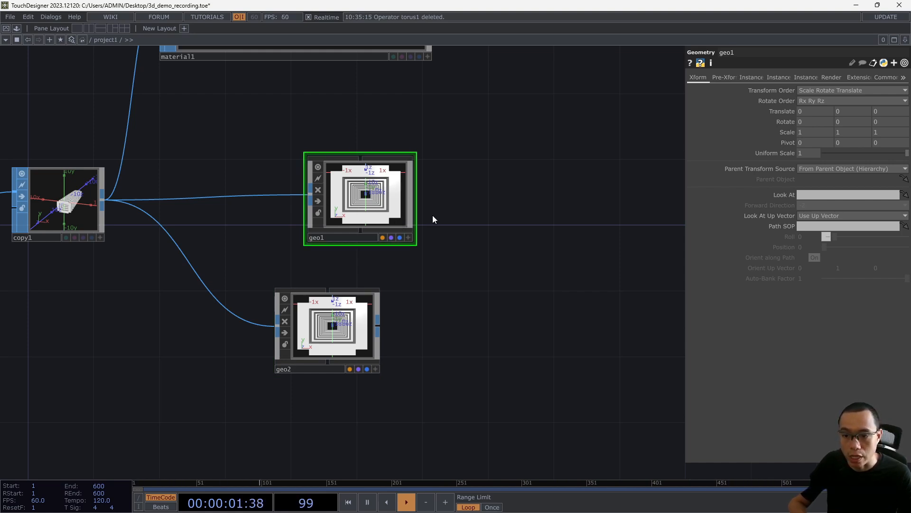
{"action": "left_click", "coordinate": [318, 328]}
{"action": "key", "text": "Delete"}
{"action": "left_click", "coordinate": [392, 191]}
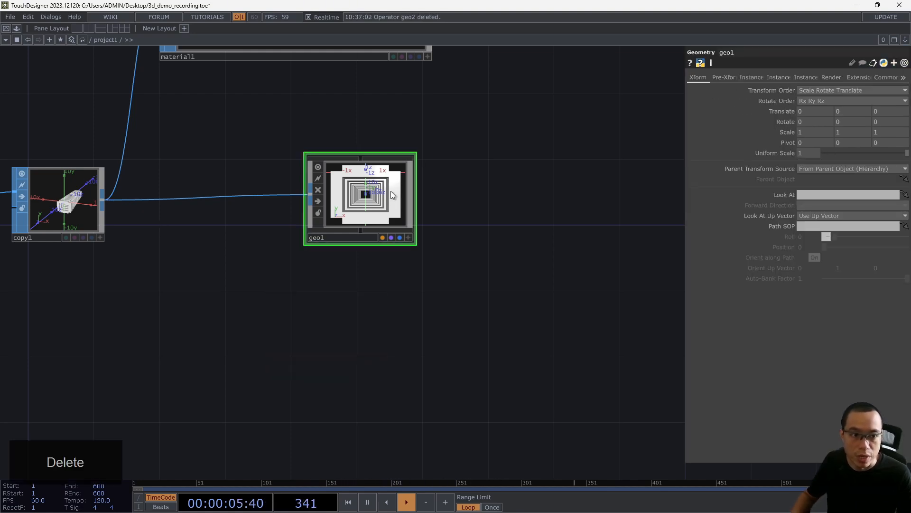
Add a Camera COMP below material1, and space out geo1 and cam1 so the camera sits above geo1.
{"action": "scroll", "coordinate": [482, 226], "scroll_direction": "down", "scroll_amount": 3}
{"action": "left_click_drag", "start_coordinate": [458, 205], "coordinate": [364, 229]}
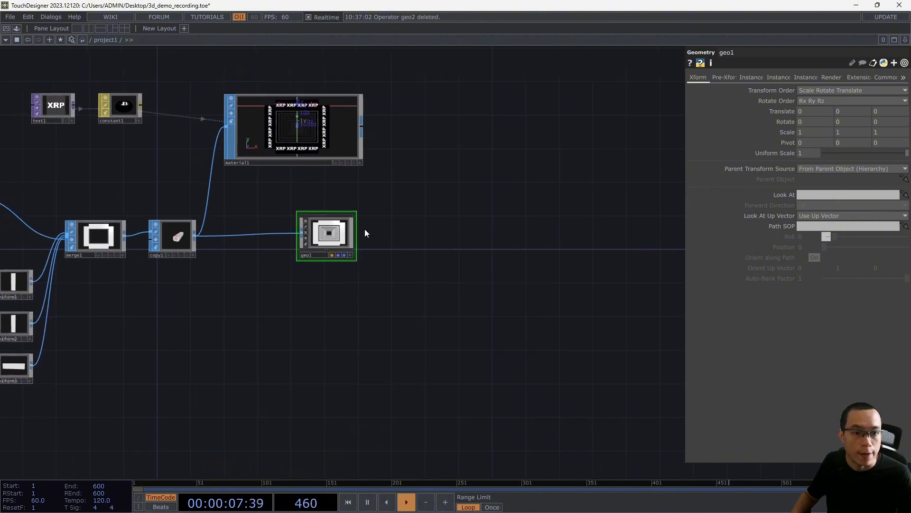
{"action": "scroll", "coordinate": [365, 229], "scroll_direction": "up", "scroll_amount": 5}
{"action": "scroll", "coordinate": [362, 231], "scroll_direction": "down", "scroll_amount": 3}
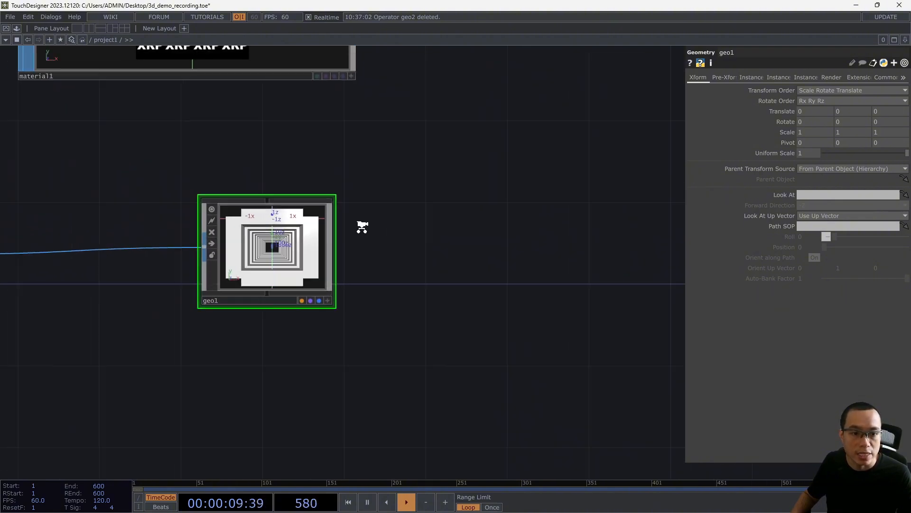
{"action": "scroll", "coordinate": [361, 232], "scroll_direction": "up", "scroll_amount": 5}
{"action": "key", "text": "Tab"}
{"action": "type", "text": "camera"}
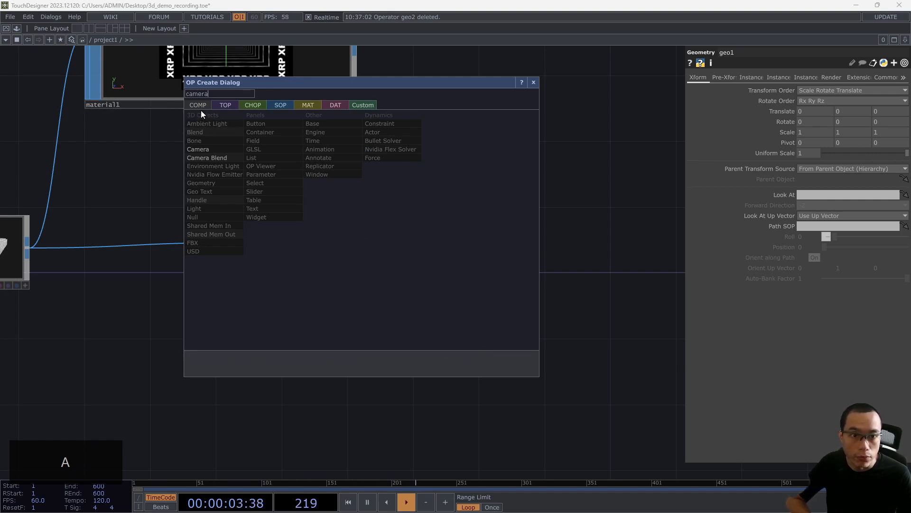
{"action": "left_click", "coordinate": [202, 149]}
{"action": "left_click", "coordinate": [148, 173]}
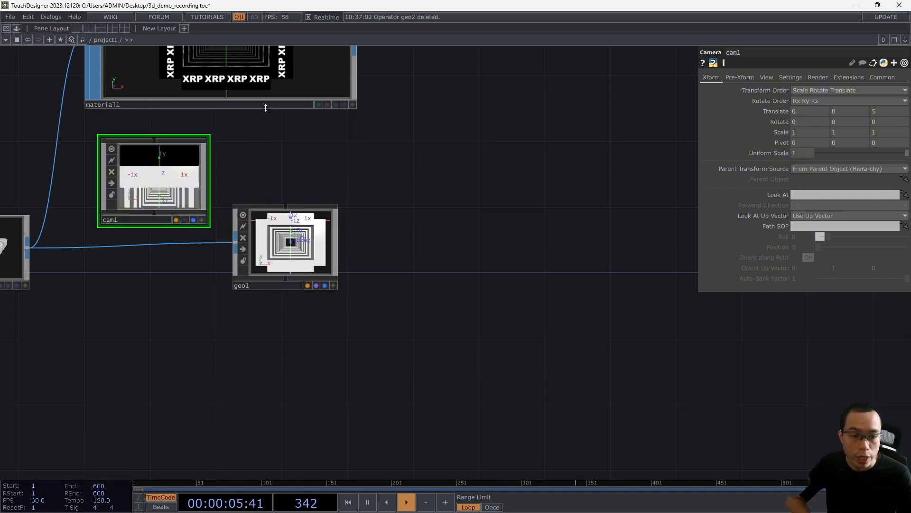
{"action": "left_click_drag", "start_coordinate": [293, 241], "coordinate": [293, 323]}
{"action": "left_click_drag", "start_coordinate": [209, 224], "coordinate": [259, 225]}
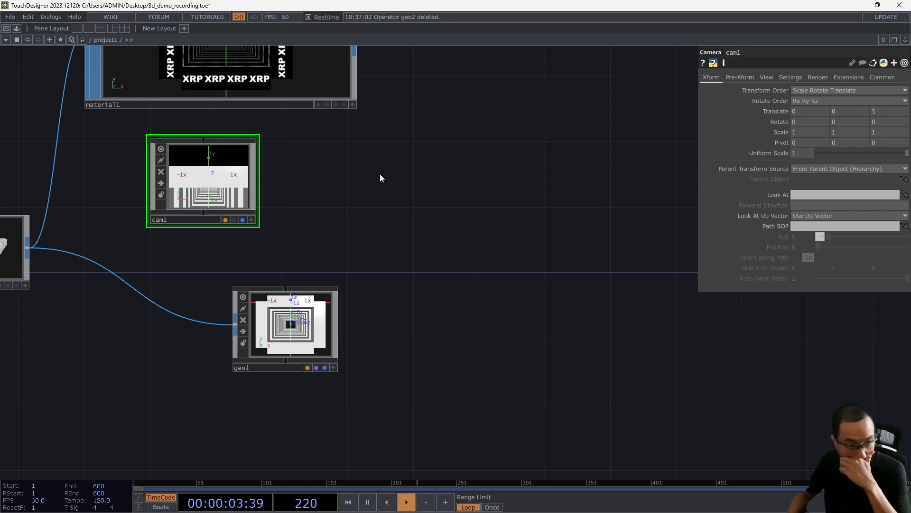
Assign the constant1 MAT to geo1 as its Material parameter.
{"action": "scroll", "coordinate": [375, 172], "scroll_direction": "down", "scroll_amount": 3}
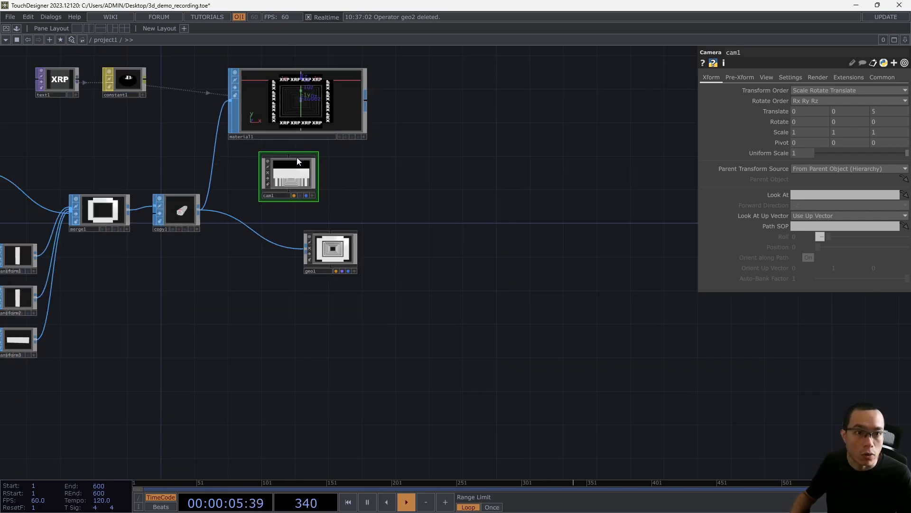
{"action": "scroll", "coordinate": [328, 242], "scroll_direction": "up", "scroll_amount": 3}
{"action": "scroll", "coordinate": [332, 240], "scroll_direction": "up", "scroll_amount": 3}
{"action": "scroll", "coordinate": [372, 234], "scroll_direction": "down", "scroll_amount": 4}
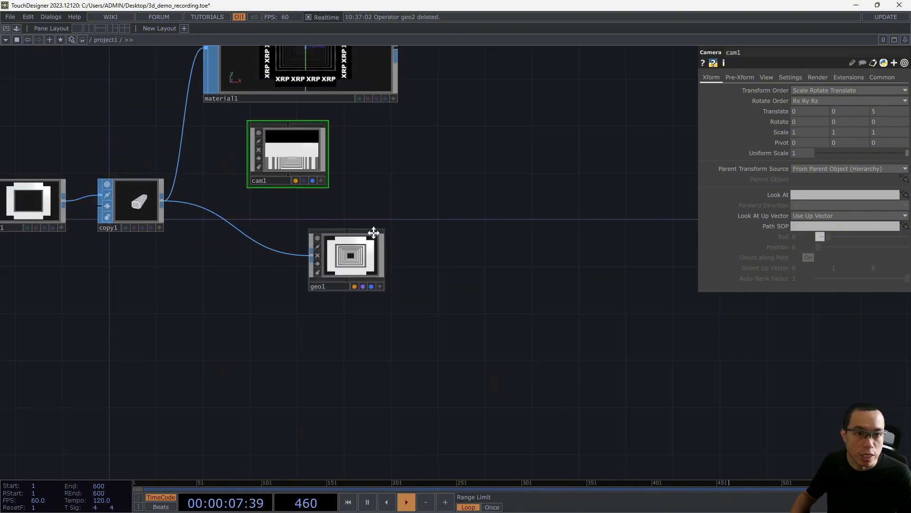
{"action": "left_click_drag", "start_coordinate": [372, 232], "coordinate": [364, 278]}
{"action": "left_click_drag", "start_coordinate": [461, 137], "coordinate": [467, 156]}
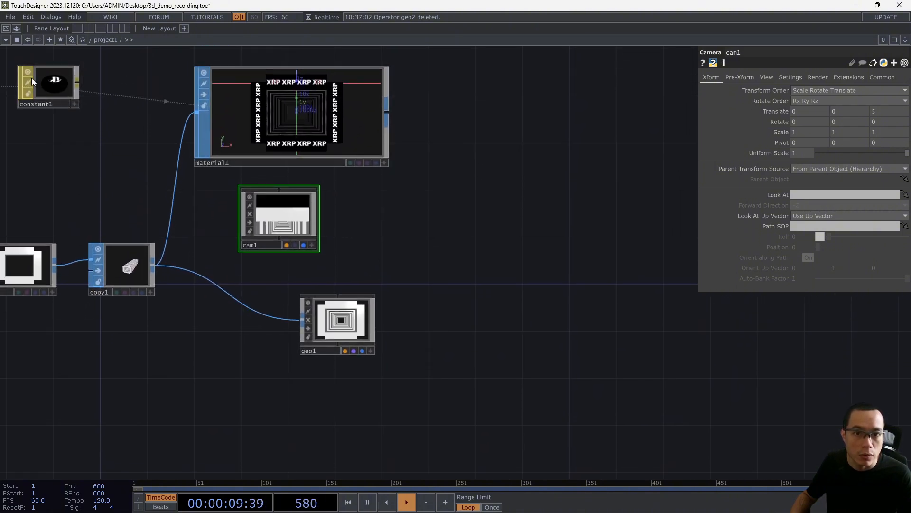
{"action": "left_click", "coordinate": [52, 84]}
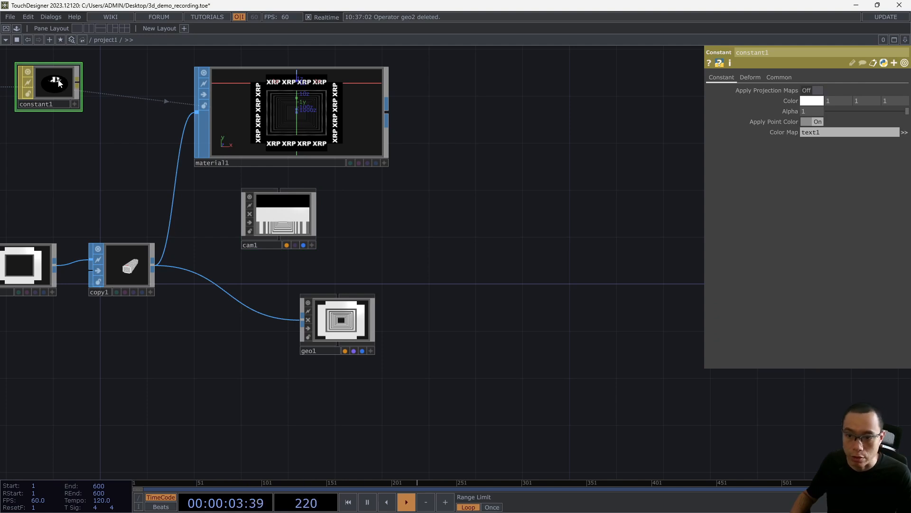
{"action": "left_click_drag", "start_coordinate": [53, 81], "coordinate": [307, 316]}
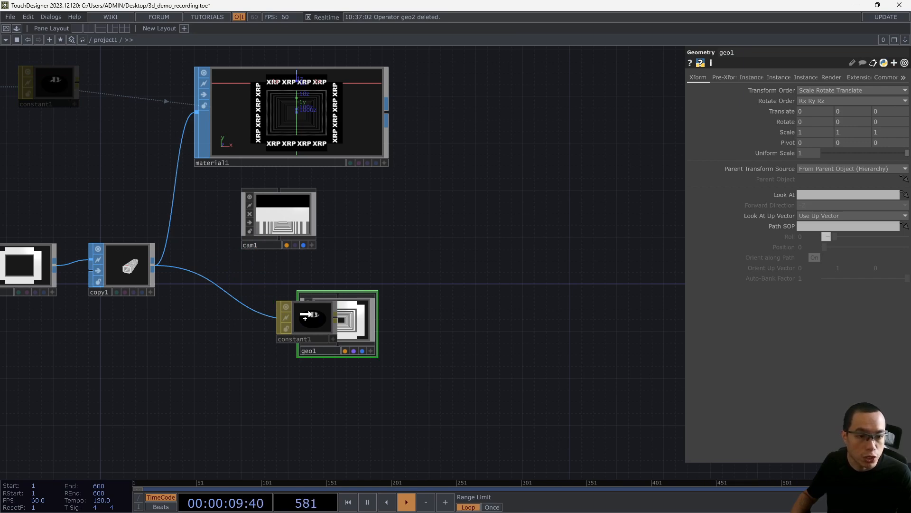
{"action": "left_click_drag", "start_coordinate": [306, 315], "coordinate": [308, 316]}
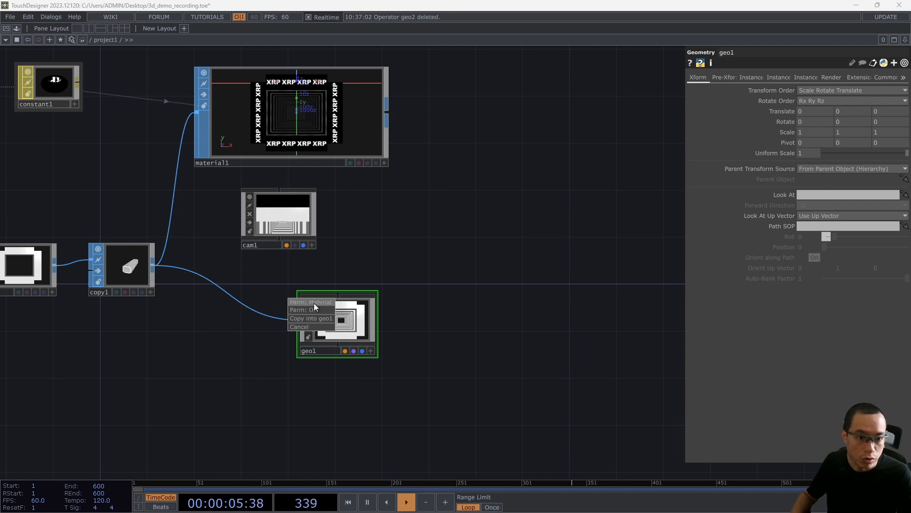
{"action": "left_click", "coordinate": [314, 303]}
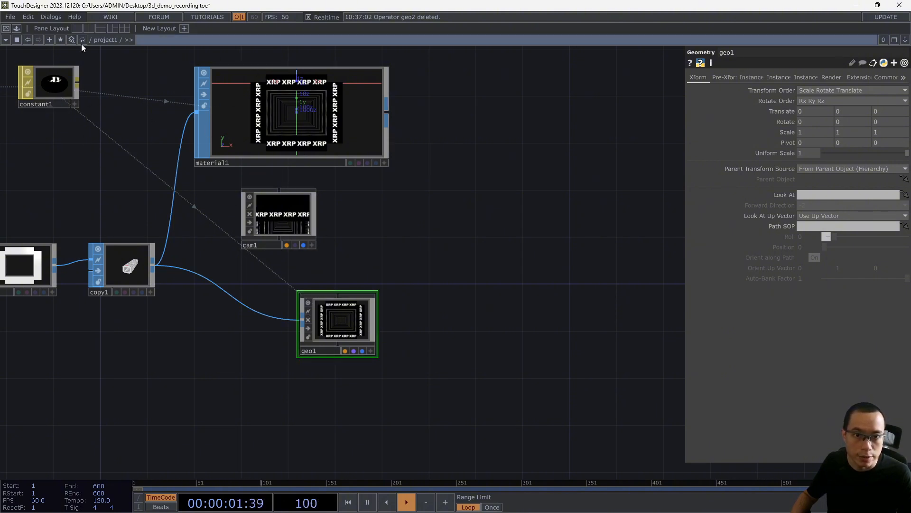
Move material1 further up in the network to leave more room above cam1.
{"action": "scroll", "coordinate": [338, 318], "scroll_direction": "up", "scroll_amount": 4}
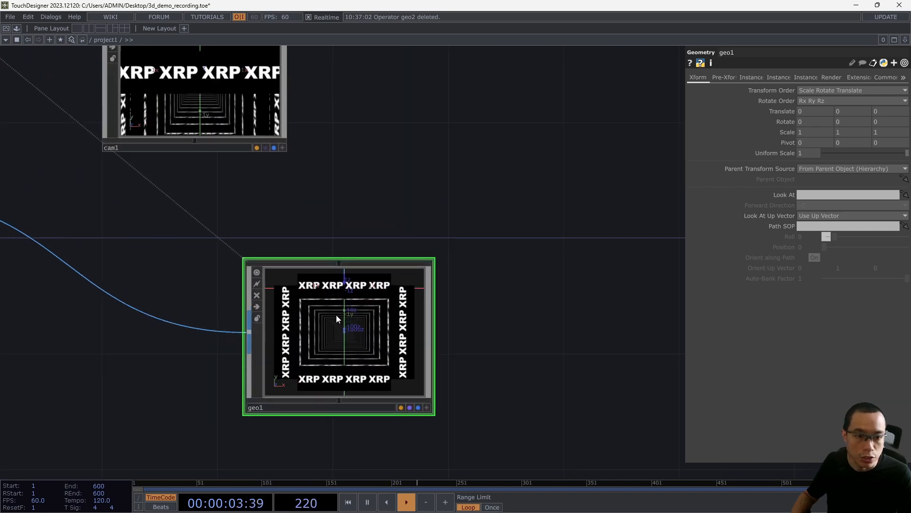
{"action": "scroll", "coordinate": [336, 315], "scroll_direction": "down", "scroll_amount": 2}
{"action": "scroll", "coordinate": [335, 313], "scroll_direction": "down", "scroll_amount": 1}
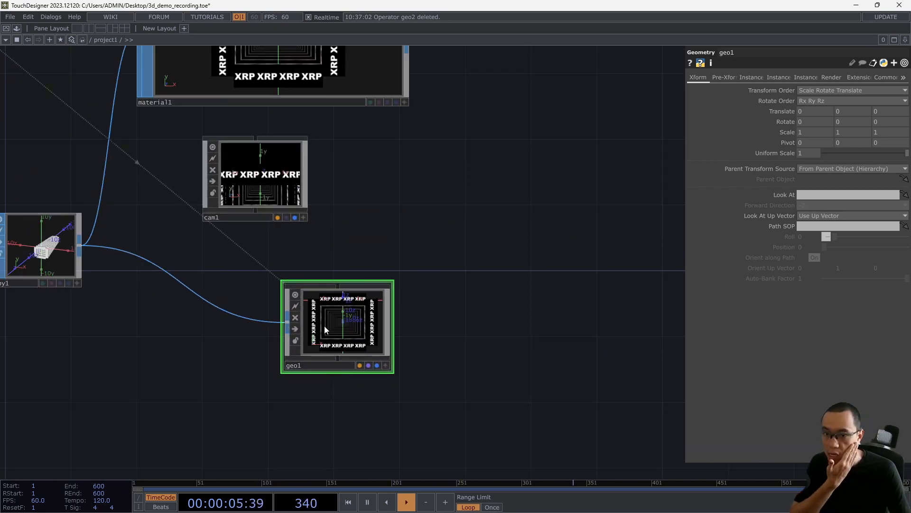
{"action": "left_click", "coordinate": [333, 87]}
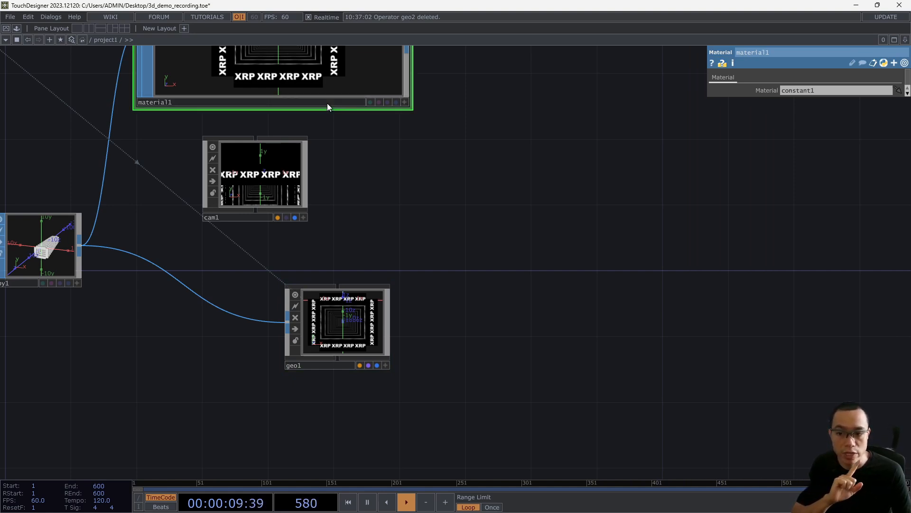
{"action": "left_click_drag", "start_coordinate": [420, 163], "coordinate": [421, 243]}
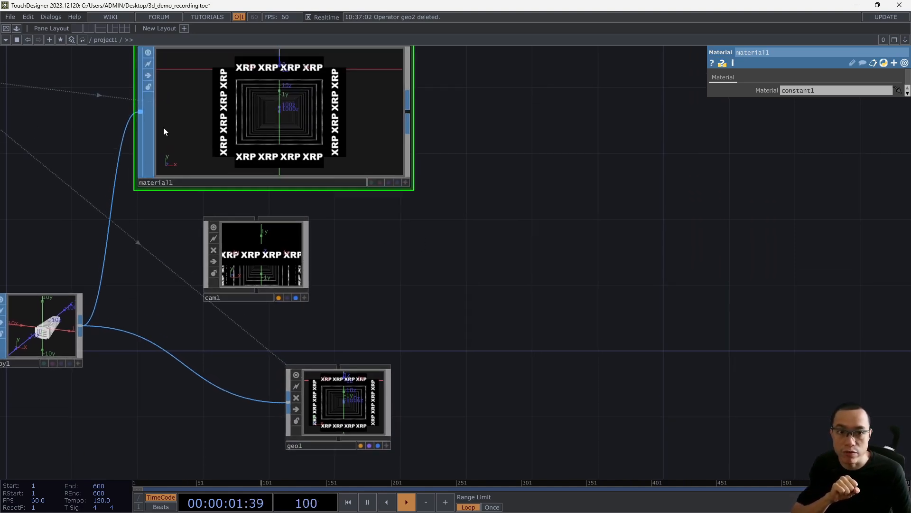
{"action": "left_click_drag", "start_coordinate": [357, 140], "coordinate": [373, 107]}
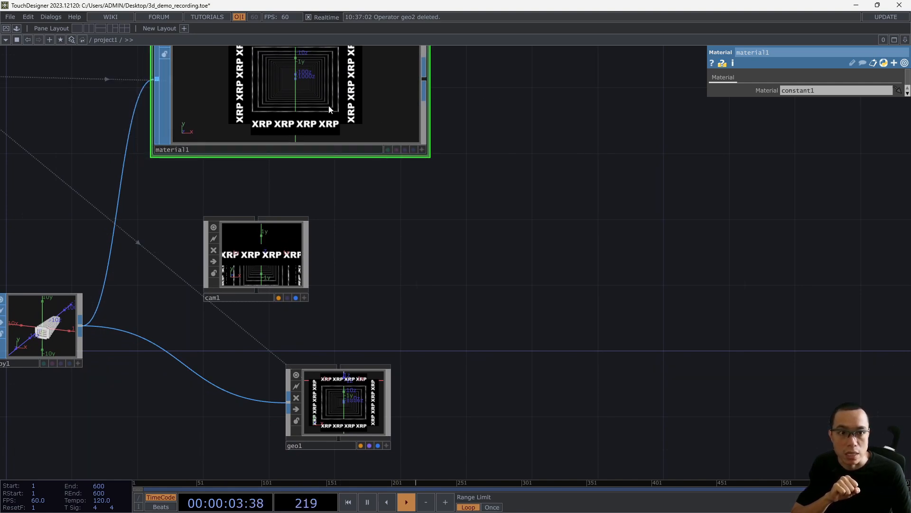
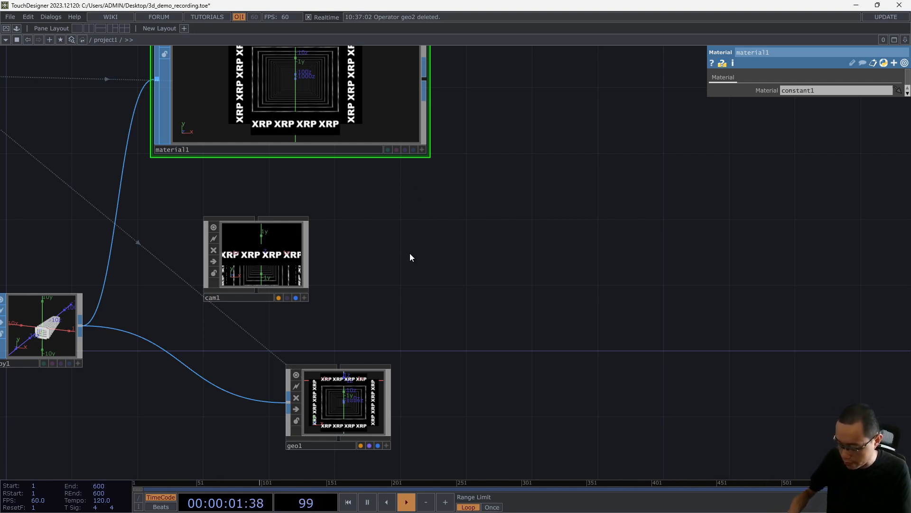
Add a Render TOP to the network, beside geo1.
{"action": "key", "text": "Tab"}
{"action": "type", "text": "r"}
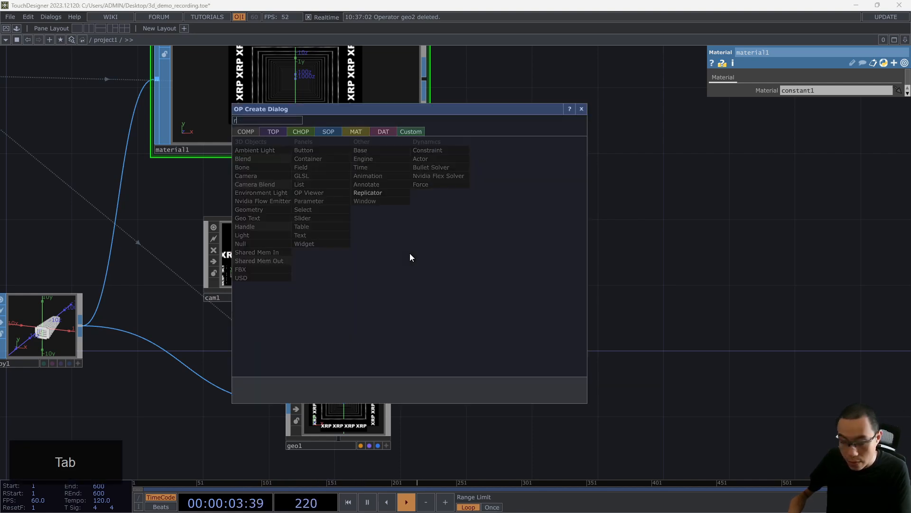
{"action": "type", "text": "e nder"}
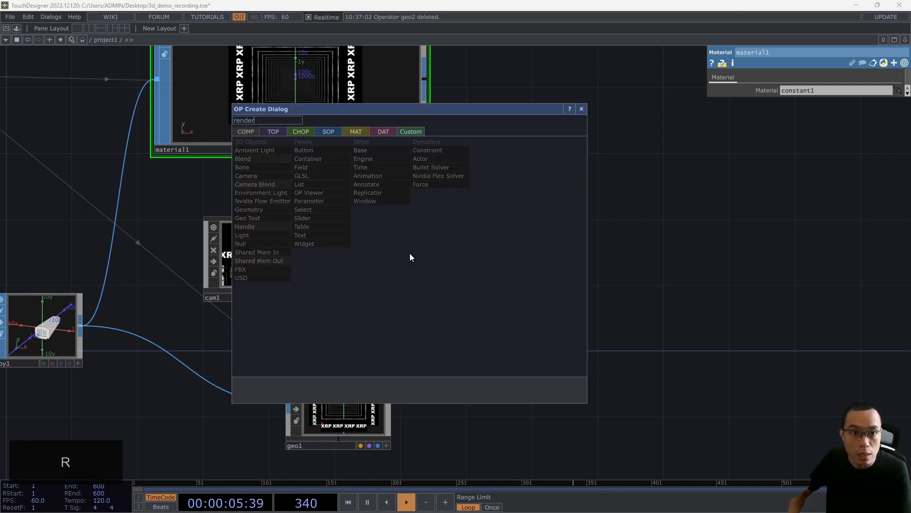
{"action": "left_click", "coordinate": [270, 131]}
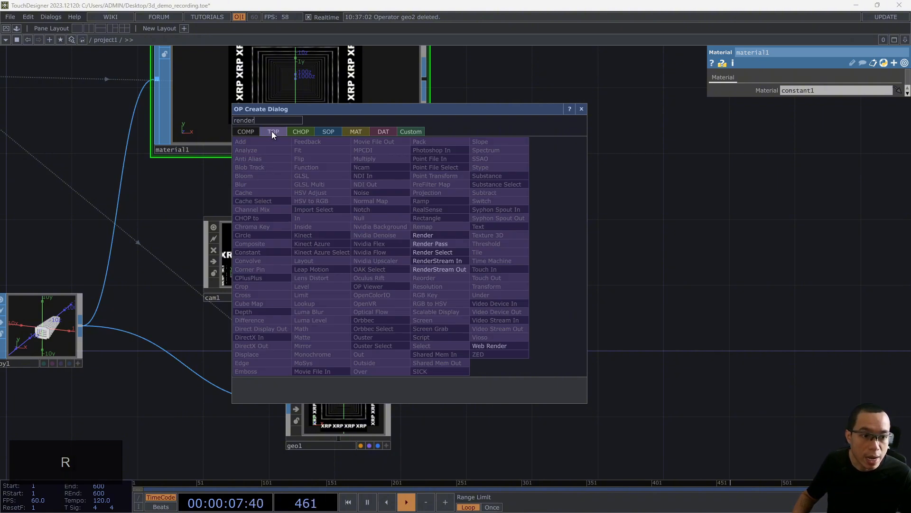
{"action": "left_click", "coordinate": [431, 236]}
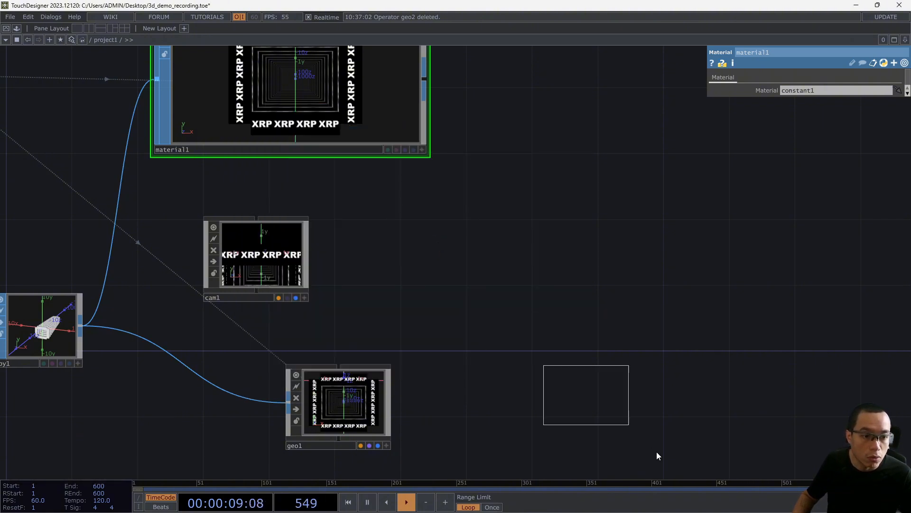
{"action": "left_click", "coordinate": [591, 413]}
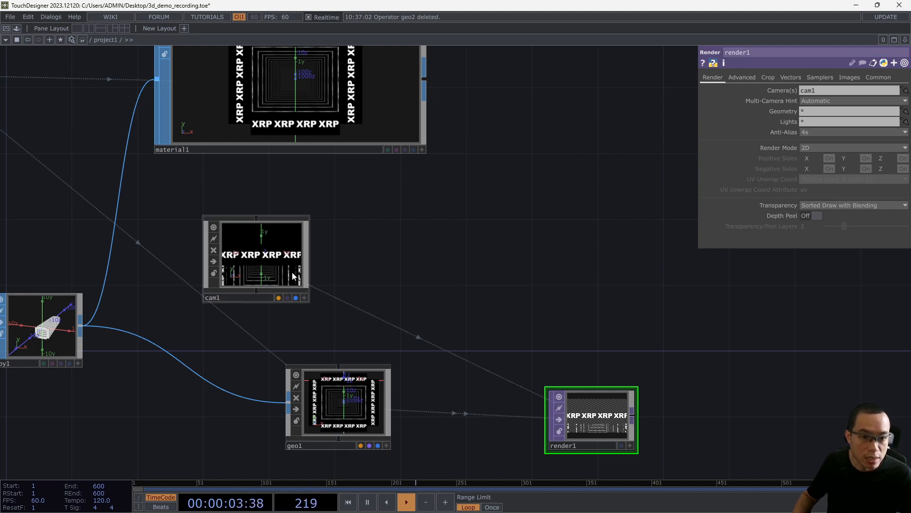
Move cam1 directly above geo1, activate its viewer and home the camera view on the XRP tunnel.
{"action": "left_click_drag", "start_coordinate": [256, 273], "coordinate": [322, 287]}
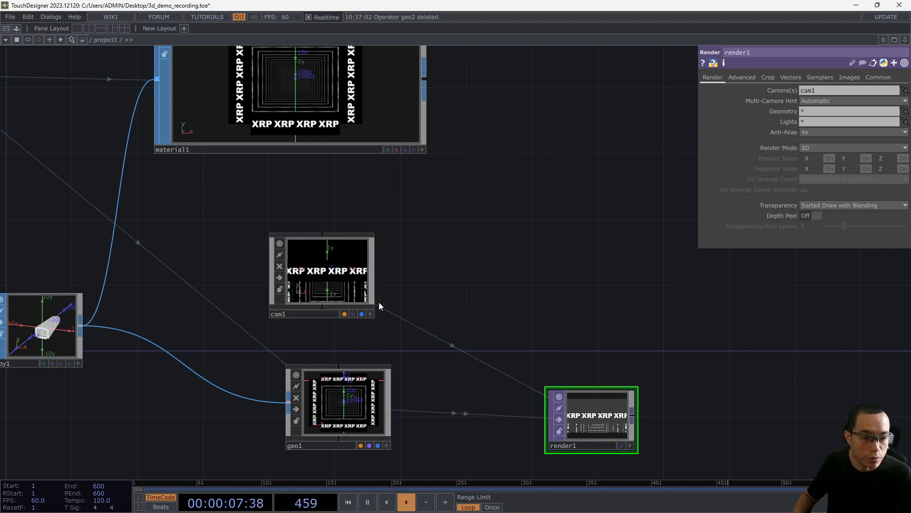
{"action": "scroll", "coordinate": [342, 266], "scroll_direction": "up", "scroll_amount": 3}
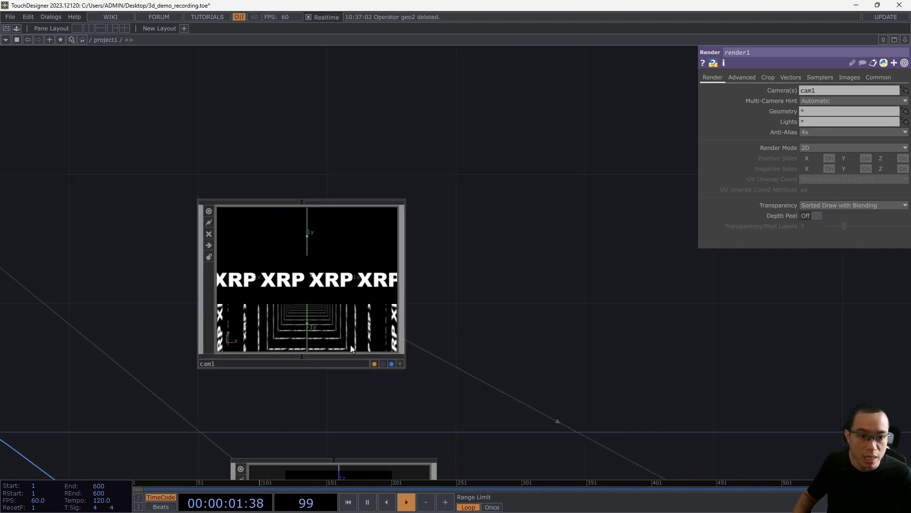
{"action": "left_click", "coordinate": [399, 364]}
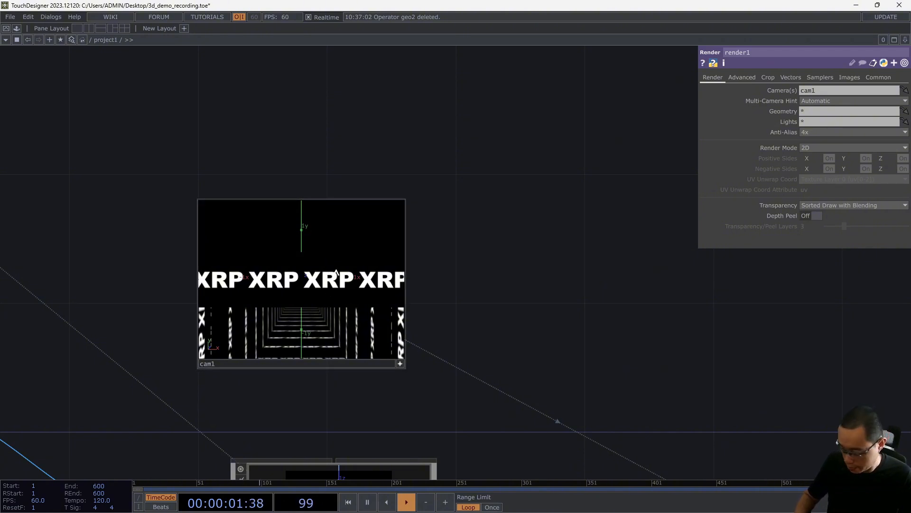
{"action": "key", "text": "h"}
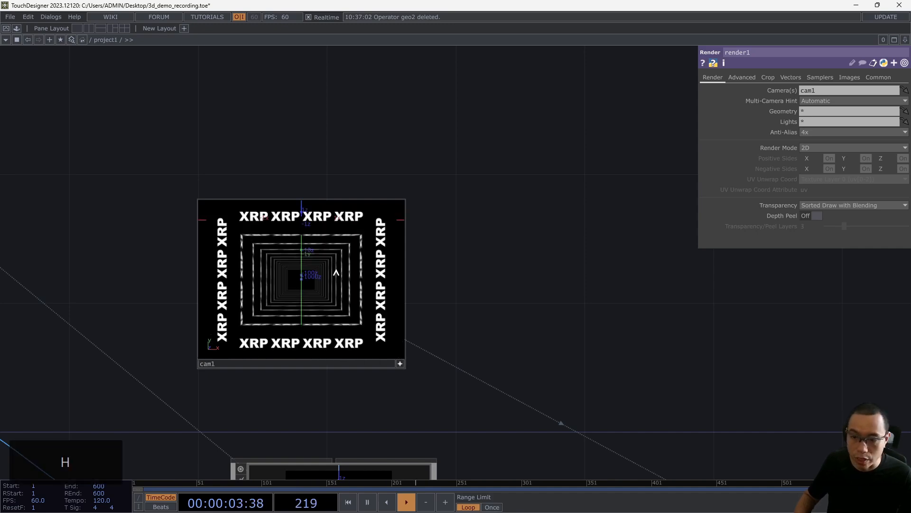
{"action": "scroll", "coordinate": [620, 320], "scroll_direction": "down", "scroll_amount": 3}
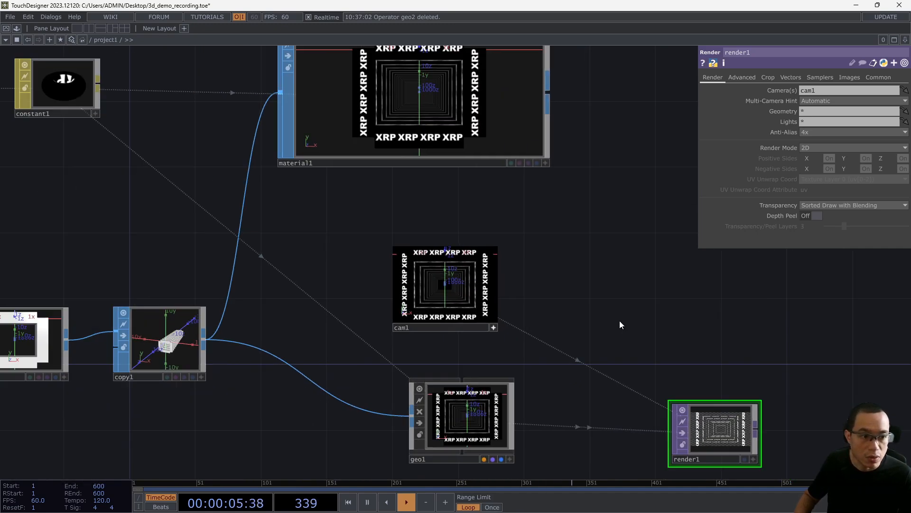
Move render1 up so it sits roughly level with geo1.
{"action": "left_click_drag", "start_coordinate": [619, 321], "coordinate": [444, 246]}
{"action": "scroll", "coordinate": [543, 364], "scroll_direction": "up", "scroll_amount": 4}
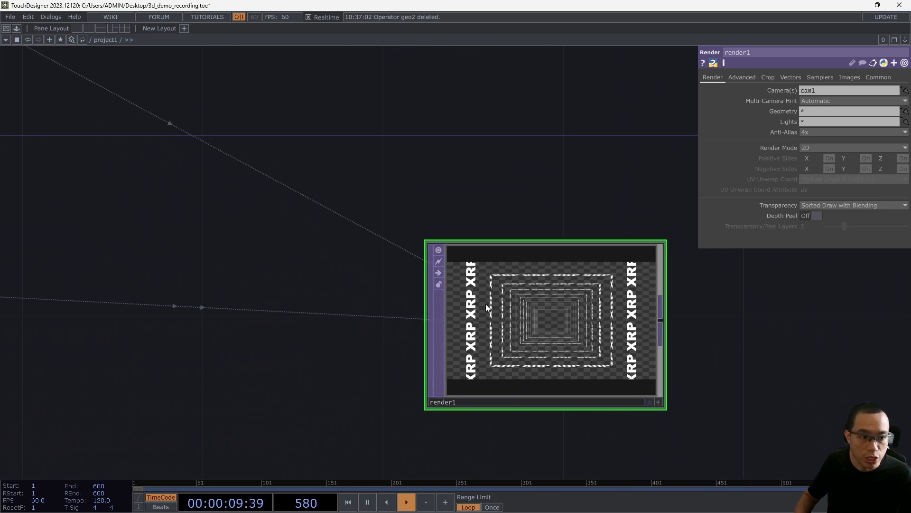
{"action": "left_click_drag", "start_coordinate": [581, 312], "coordinate": [560, 260]}
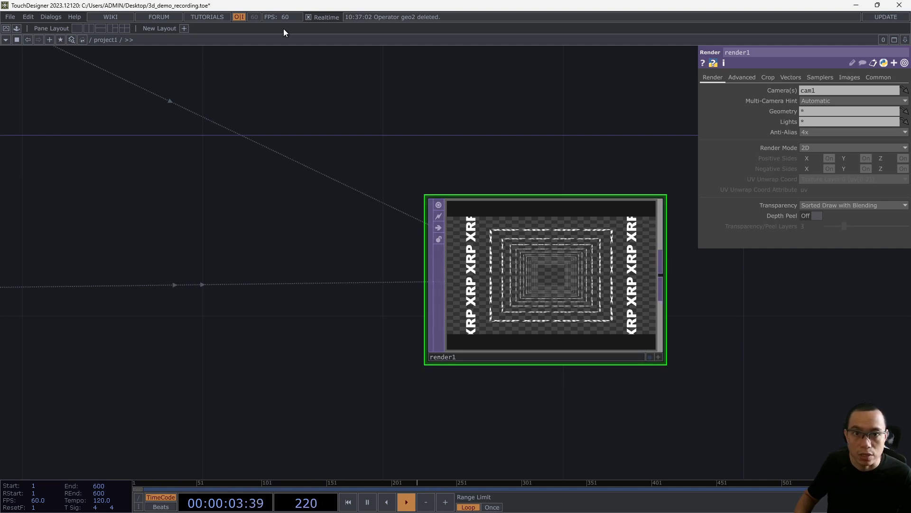
Split the workspace into two side-by-side panes, and bring render1 into clear view in the left one.
{"action": "scroll", "coordinate": [522, 139], "scroll_direction": "down", "scroll_amount": 2}
{"action": "left_click_drag", "start_coordinate": [431, 161], "coordinate": [323, 200]}
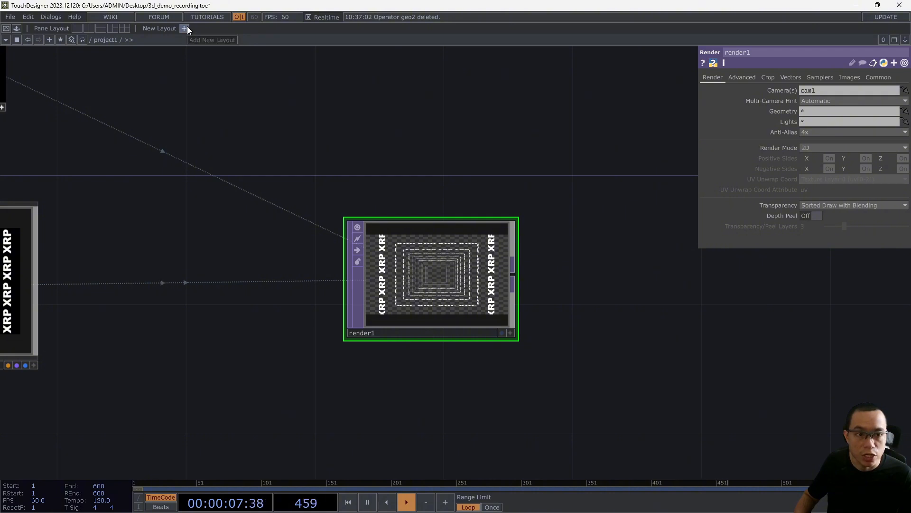
{"action": "left_click", "coordinate": [89, 29]}
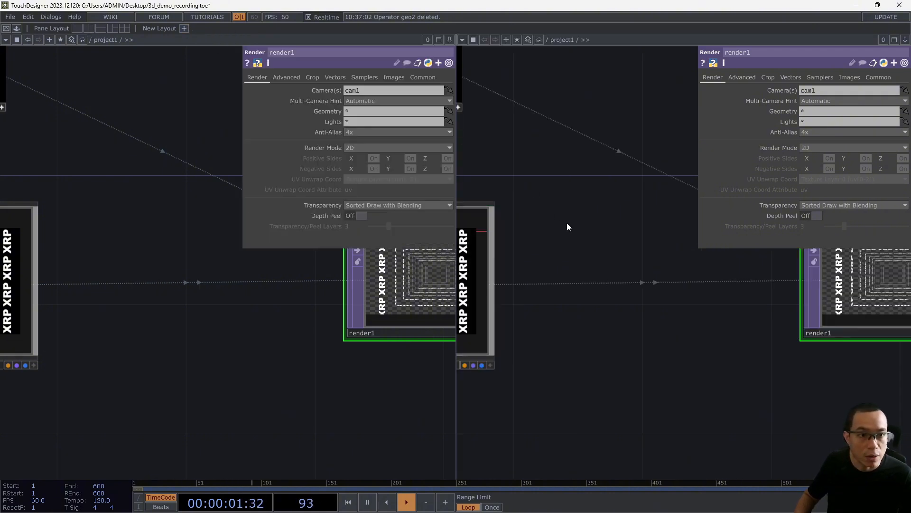
{"action": "scroll", "coordinate": [393, 305], "scroll_direction": "down", "scroll_amount": 3}
{"action": "left_click_drag", "start_coordinate": [398, 347], "coordinate": [240, 362]}
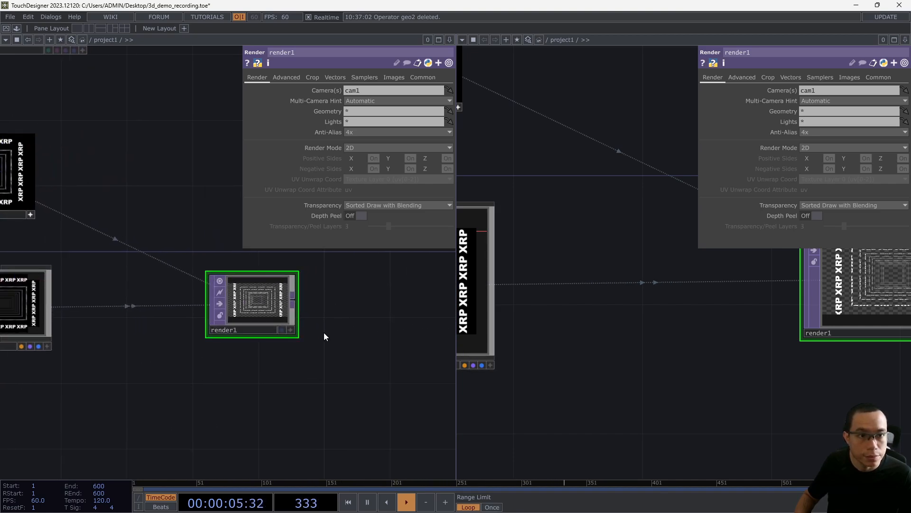
Show the parent network containing project1 in the second pane, and add an Out TOP fed by render1 inside project1.
{"action": "key", "text": "u"}
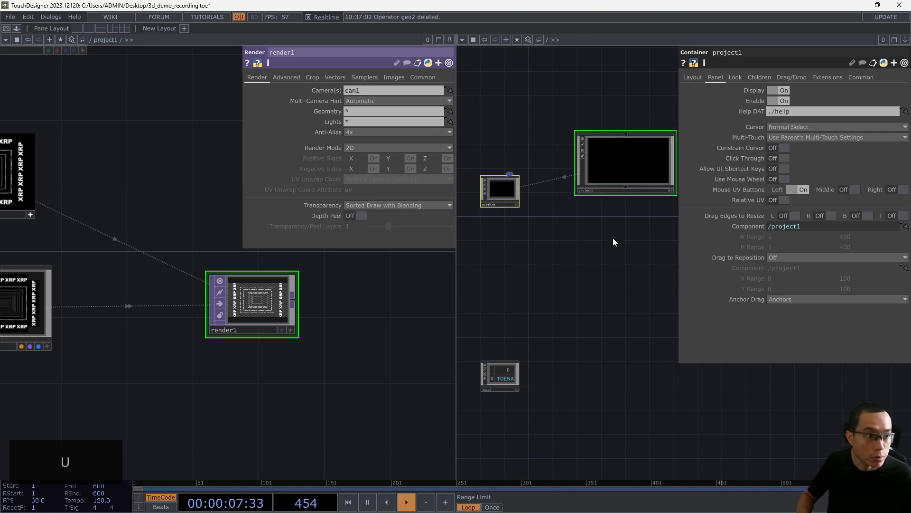
{"action": "left_click_drag", "start_coordinate": [570, 236], "coordinate": [509, 251]}
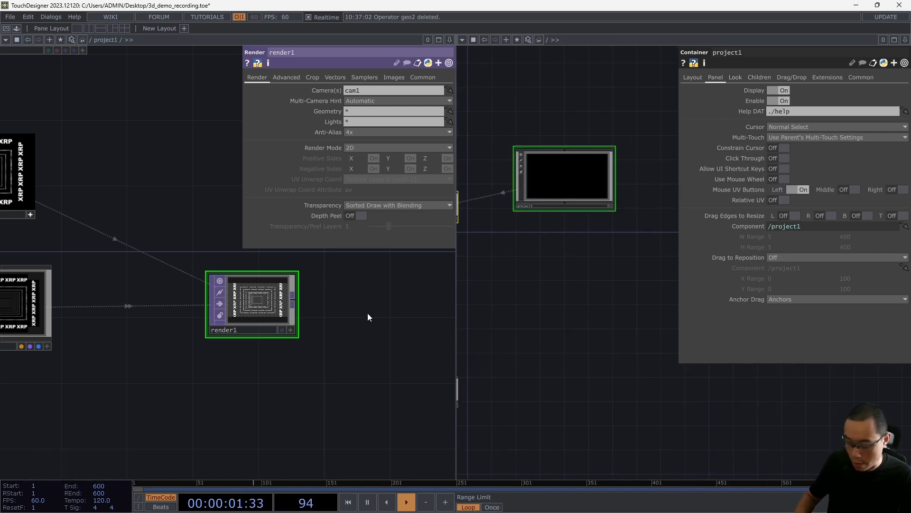
{"action": "key", "text": "Tab"}
{"action": "type", "text": "out"}
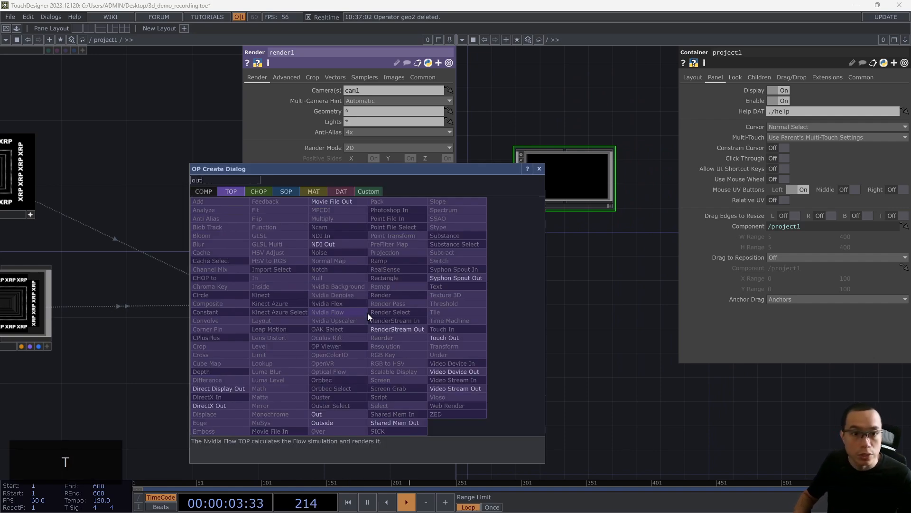
{"action": "left_click", "coordinate": [333, 414]}
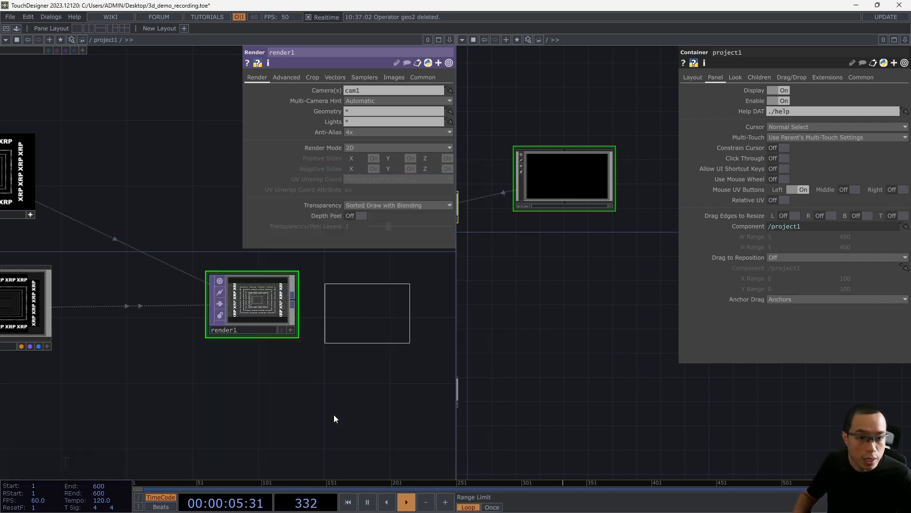
{"action": "left_click", "coordinate": [380, 304]}
{"action": "left_click_drag", "start_coordinate": [292, 301], "coordinate": [343, 300]}
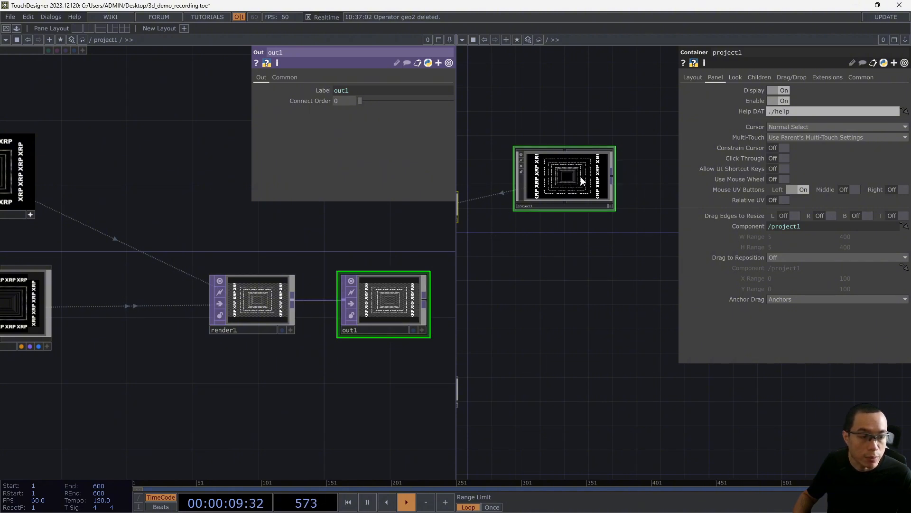
Look through project1's parameter pages to find which operator its Background TOP refers to.
{"action": "left_click", "coordinate": [737, 76]}
{"action": "left_click", "coordinate": [761, 75]}
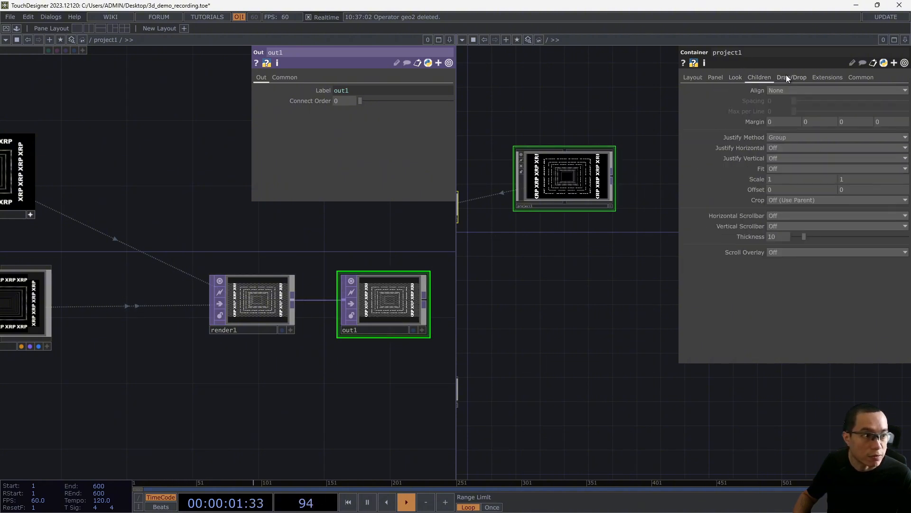
{"action": "left_click", "coordinate": [787, 75]}
{"action": "left_click", "coordinate": [763, 76]}
{"action": "left_click", "coordinate": [741, 78]}
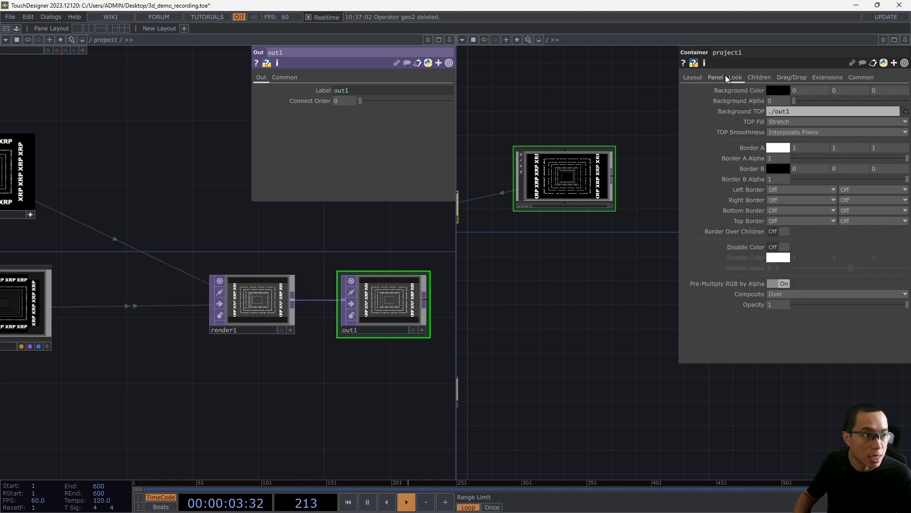
{"action": "left_click", "coordinate": [717, 76]}
{"action": "left_click", "coordinate": [731, 77]}
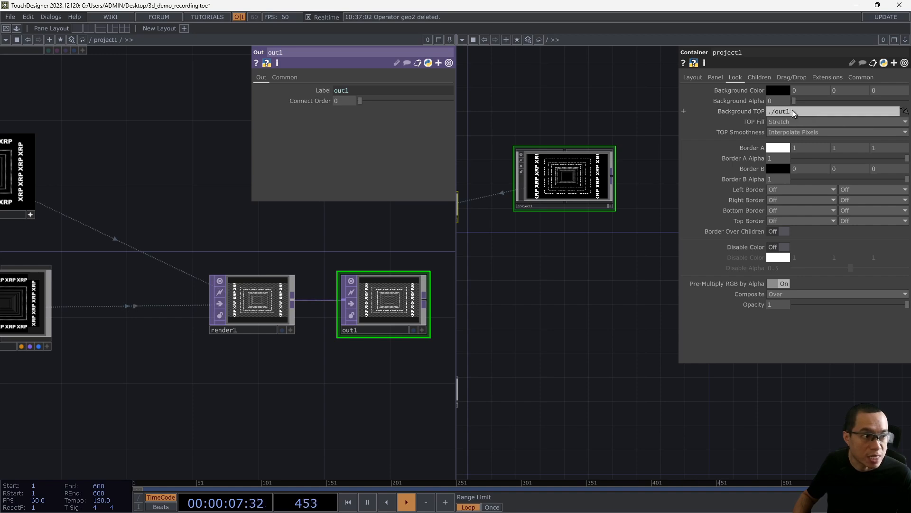
Examine out1's rendered image up close, and switch the pane showing project1 to a panel view of its output.
{"action": "scroll", "coordinate": [373, 308], "scroll_direction": "up", "scroll_amount": 5}
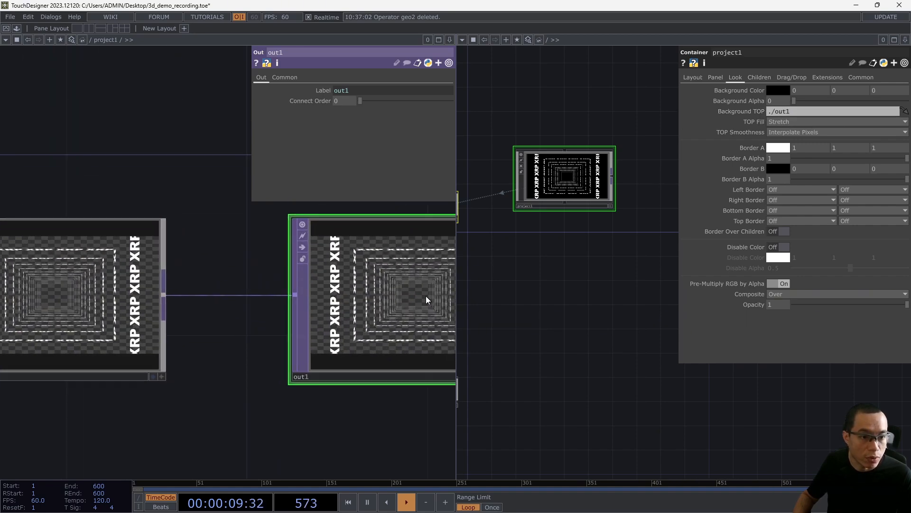
{"action": "left_click_drag", "start_coordinate": [374, 435], "coordinate": [258, 433]}
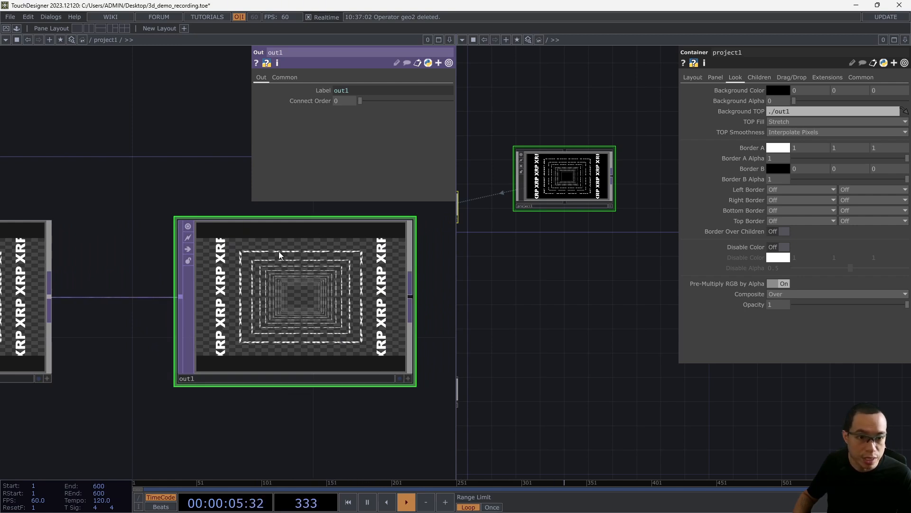
{"action": "scroll", "coordinate": [126, 317], "scroll_direction": "down", "scroll_amount": 3}
{"action": "left_click_drag", "start_coordinate": [205, 353], "coordinate": [308, 359]}
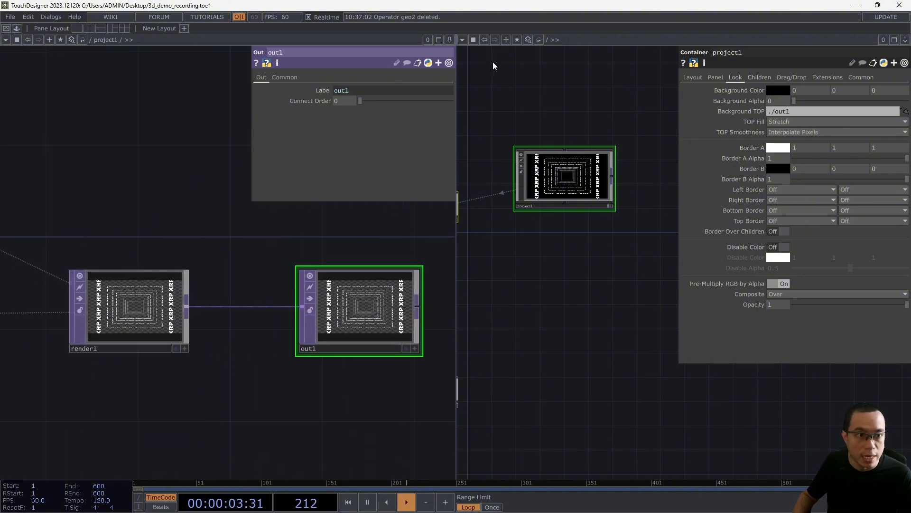
{"action": "left_click", "coordinate": [463, 40]}
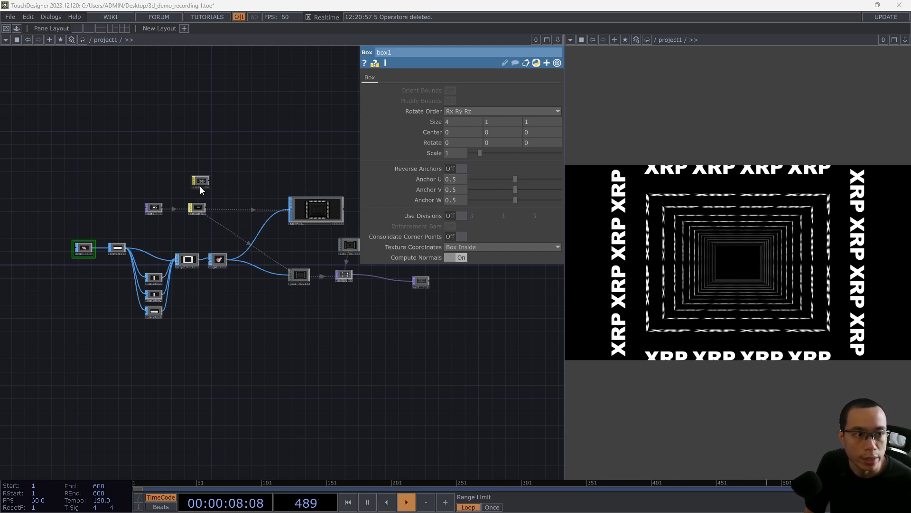
Animate box1's X rotation with the expression absTime.seconds.
{"action": "scroll", "coordinate": [135, 233], "scroll_direction": "up", "scroll_amount": 5}
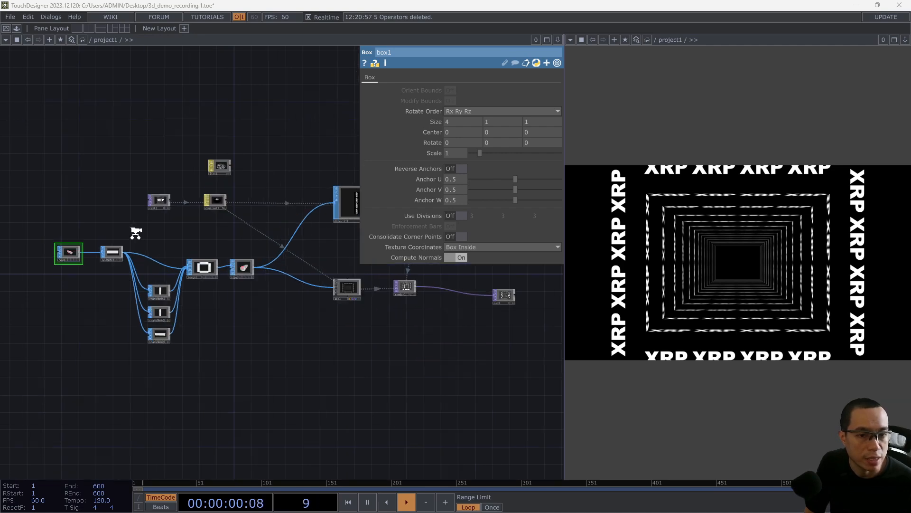
{"action": "left_click_drag", "start_coordinate": [133, 232], "coordinate": [228, 233]}
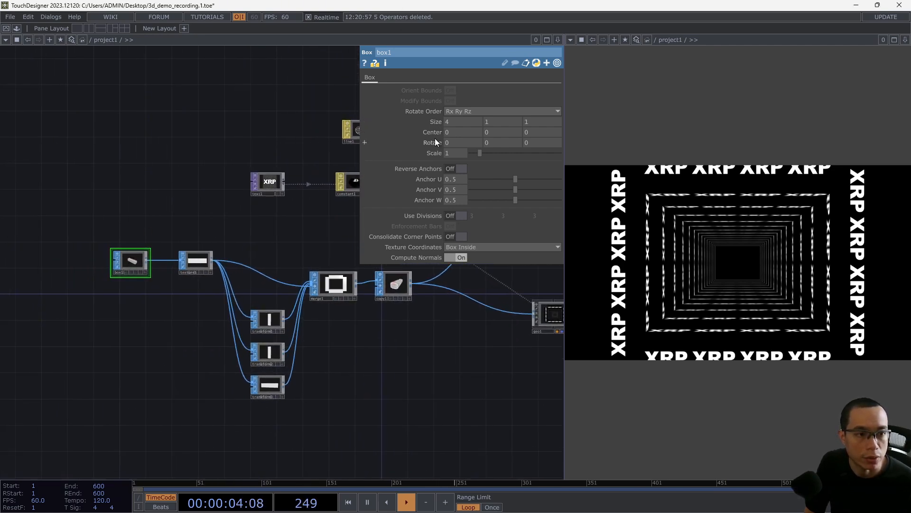
{"action": "scroll", "coordinate": [116, 252], "scroll_direction": "up", "scroll_amount": 6}
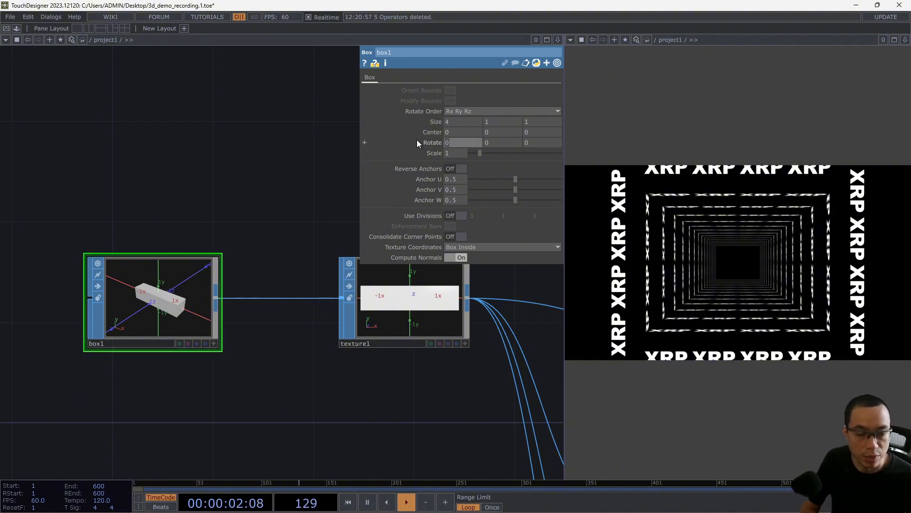
{"action": "type", "text": "abs"}
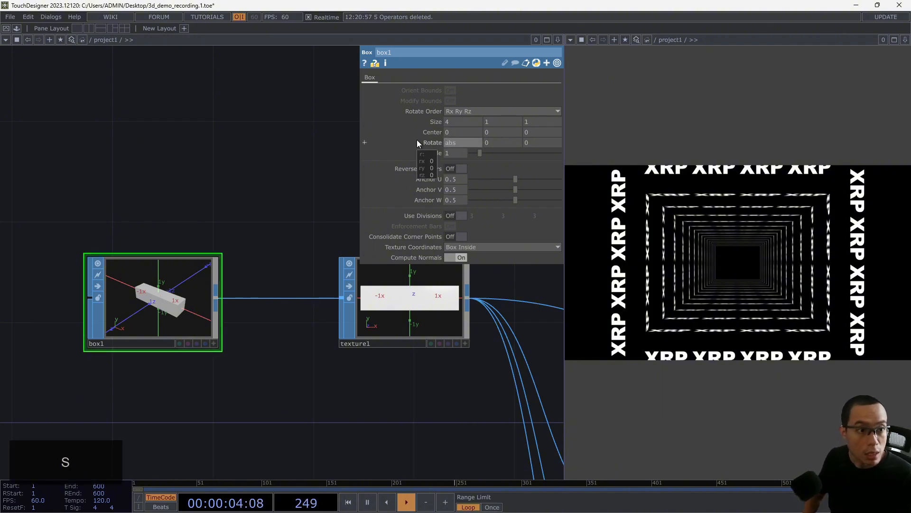
{"action": "type", "text": "Time.seconds"}
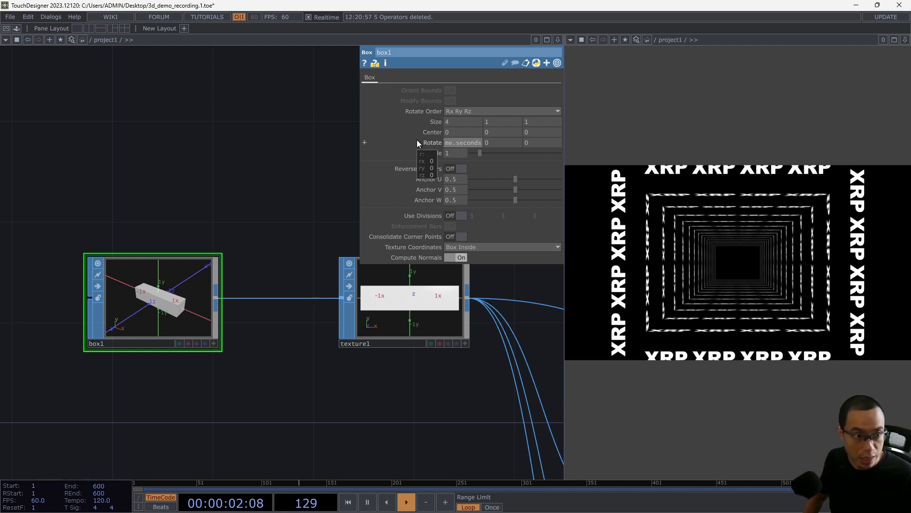
{"action": "key", "text": "Return"}
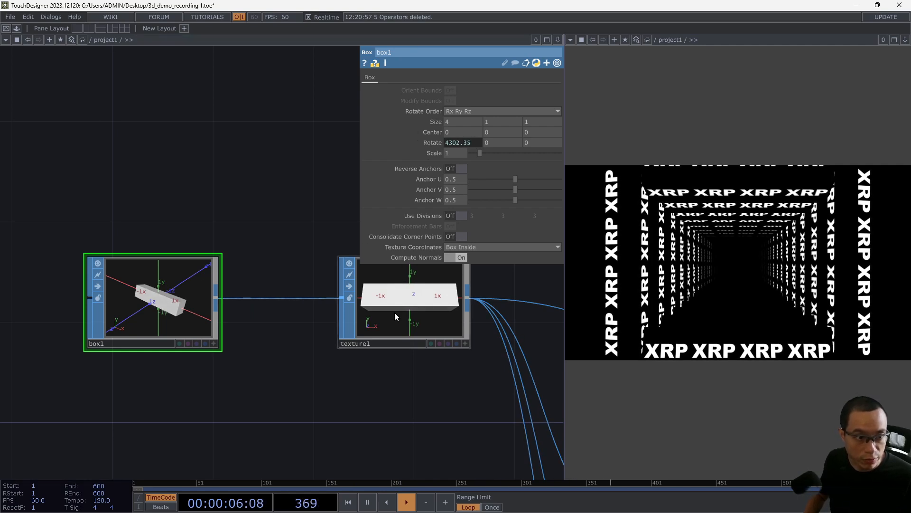
Speed up box1's X rotation, trying absTime.seconds*10 and settling on absTime.seconds*20.
{"action": "left_click", "coordinate": [431, 144]}
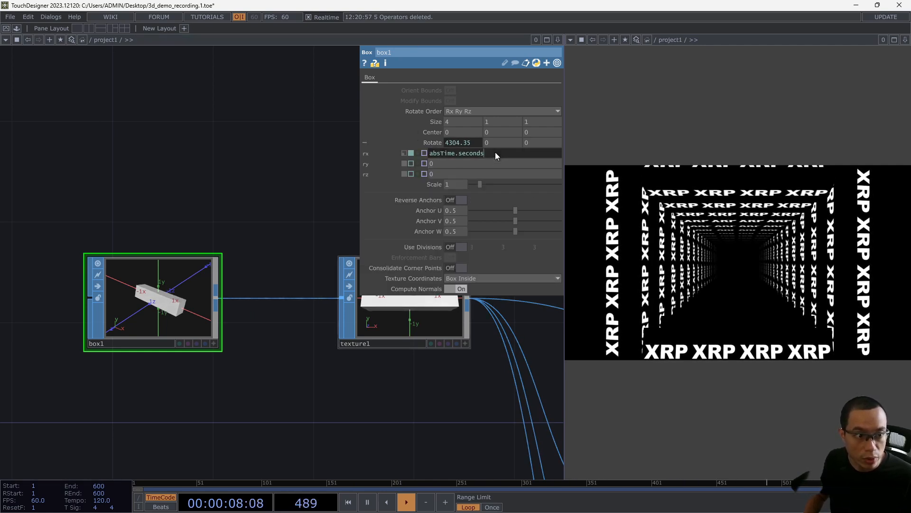
{"action": "type", "text": "*"}
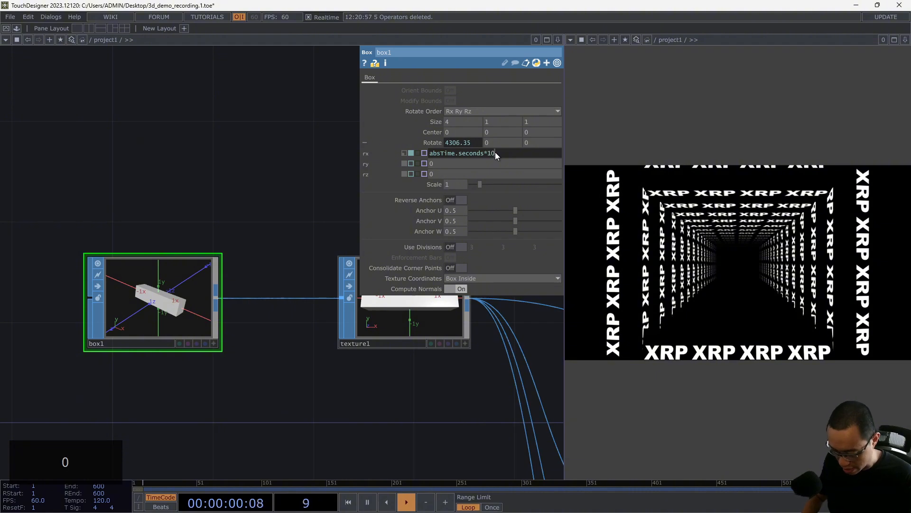
{"action": "type", "text": "10"}
{"action": "key", "text": "Return"}
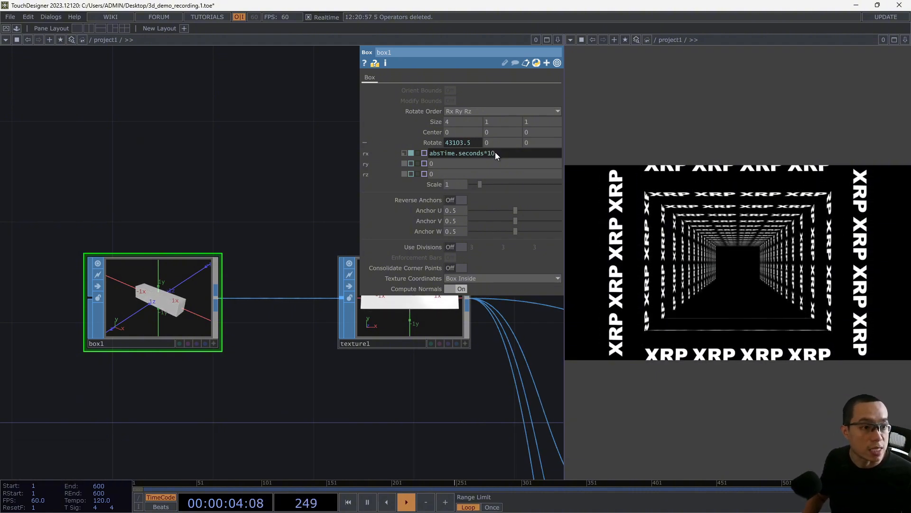
{"action": "key", "text": "BackSpace"}
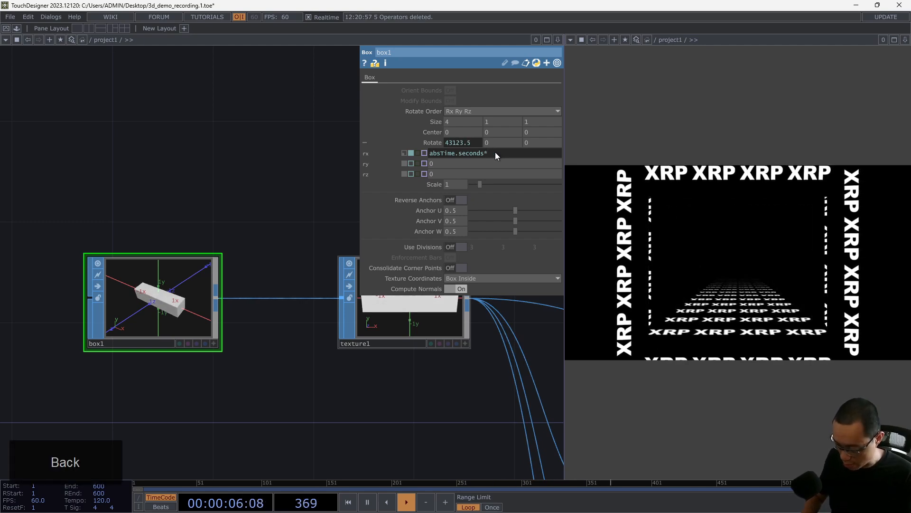
{"action": "key", "text": "Return"}
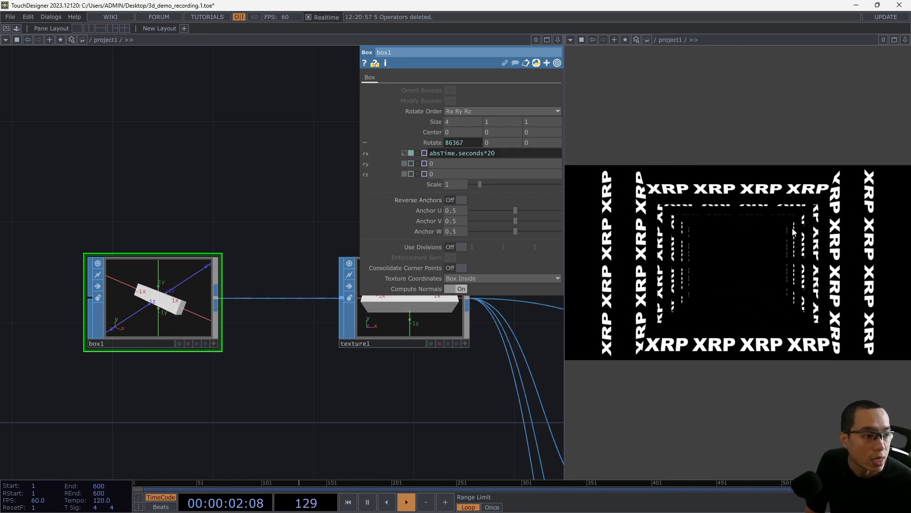
Lengthen the tunnel by raising copy1's Number of Copies, trying 30 and settling on 45.
{"action": "left_click_drag", "start_coordinate": [360, 389], "coordinate": [250, 378]}
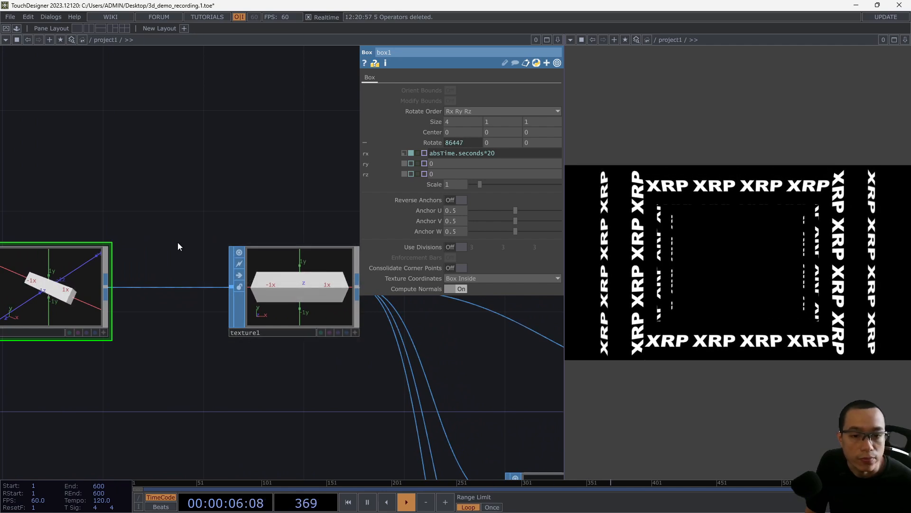
{"action": "left_click_drag", "start_coordinate": [328, 212], "coordinate": [85, 171]}
{"action": "scroll", "coordinate": [238, 195], "scroll_direction": "down", "scroll_amount": 3}
{"action": "left_click_drag", "start_coordinate": [289, 238], "coordinate": [182, 224]}
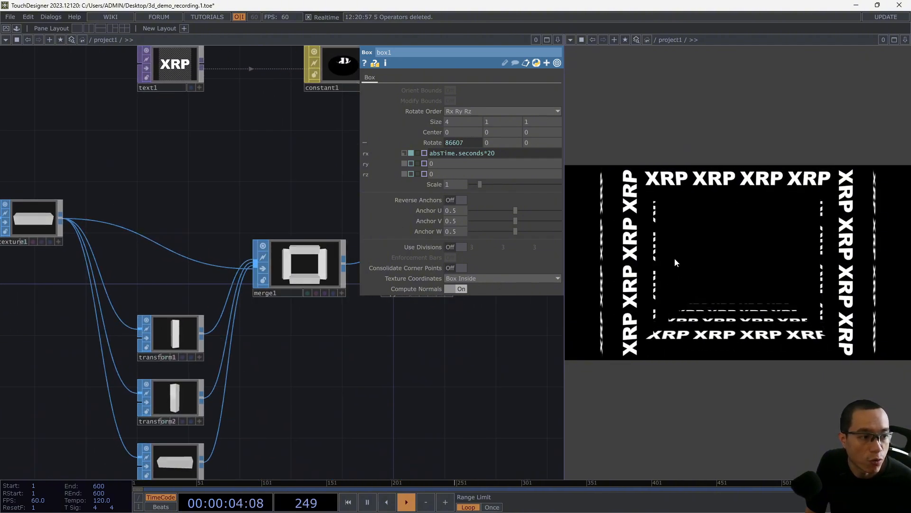
{"action": "left_click", "coordinate": [329, 261]}
{"action": "left_click", "coordinate": [437, 264]}
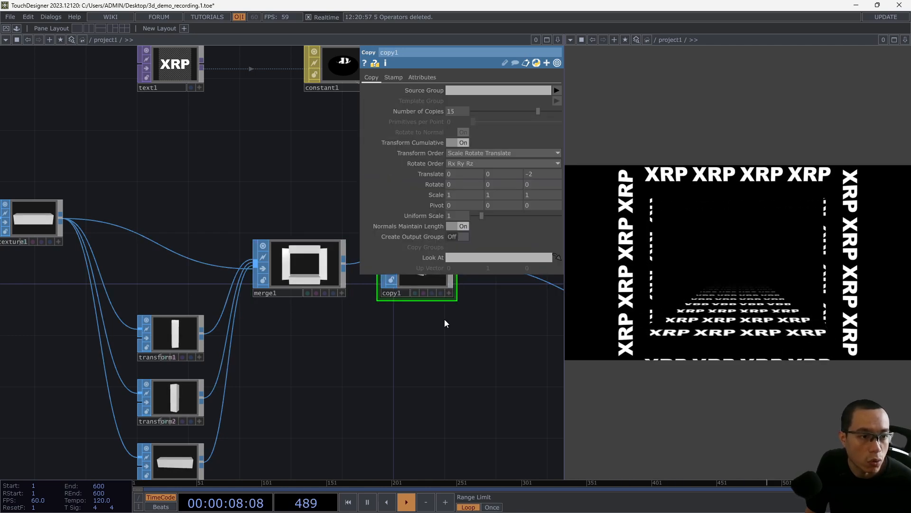
{"action": "left_click", "coordinate": [461, 109]}
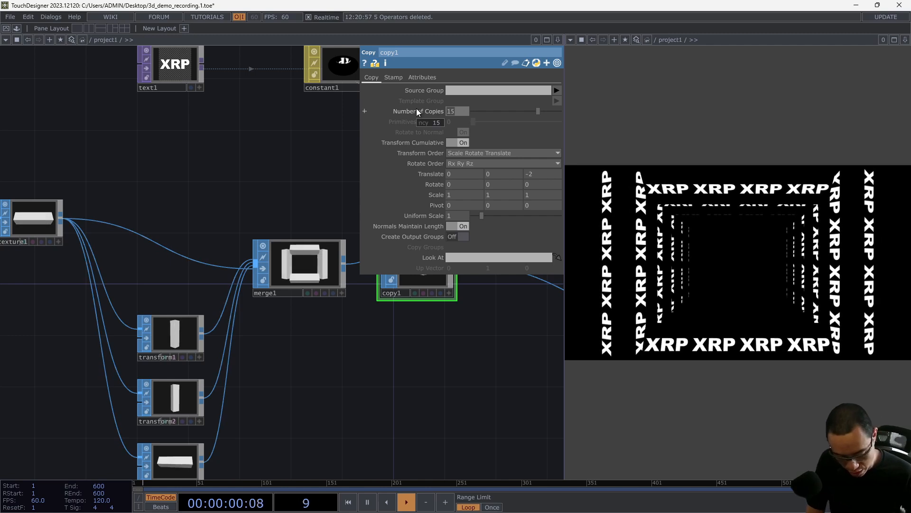
{"action": "type", "text": "30"}
{"action": "key", "text": "Return"}
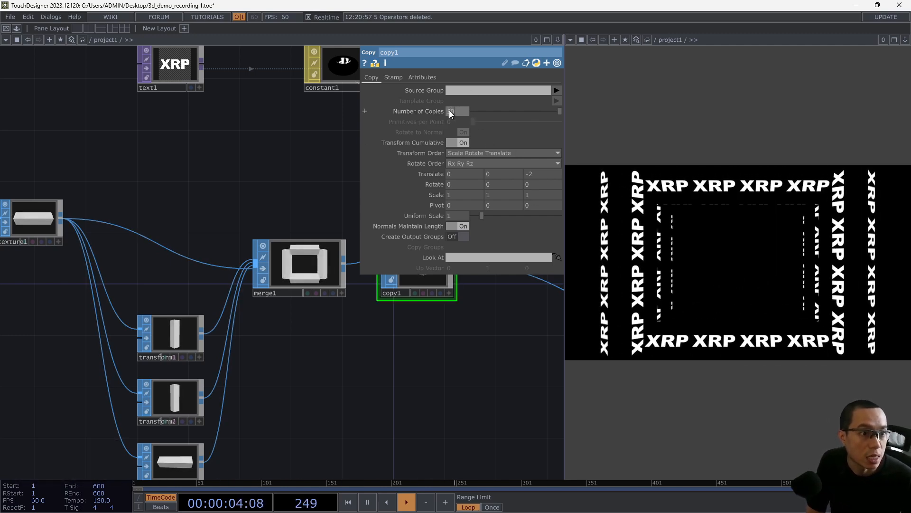
{"action": "type", "text": "45"}
{"action": "key", "text": "Return"}
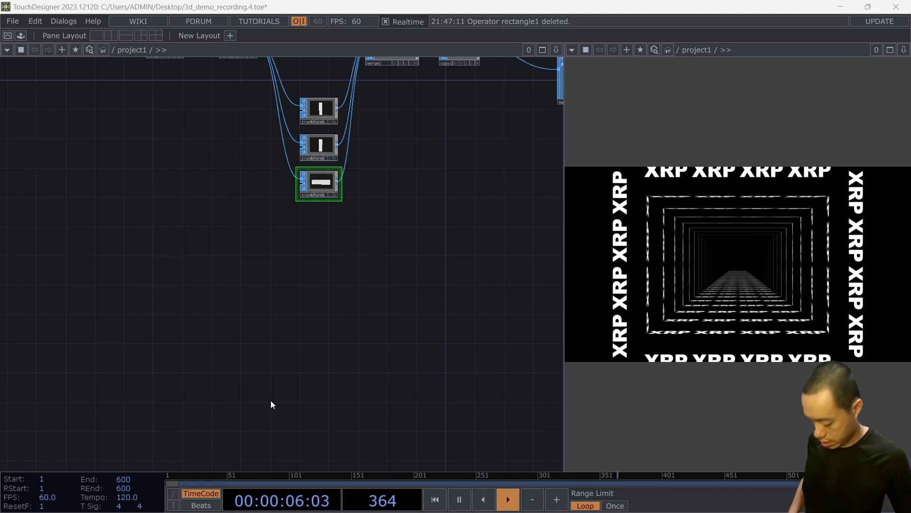
Add a Rectangle SOP in the empty network area below the transform operators and bring it into clear view.
{"action": "key", "text": "Tab"}
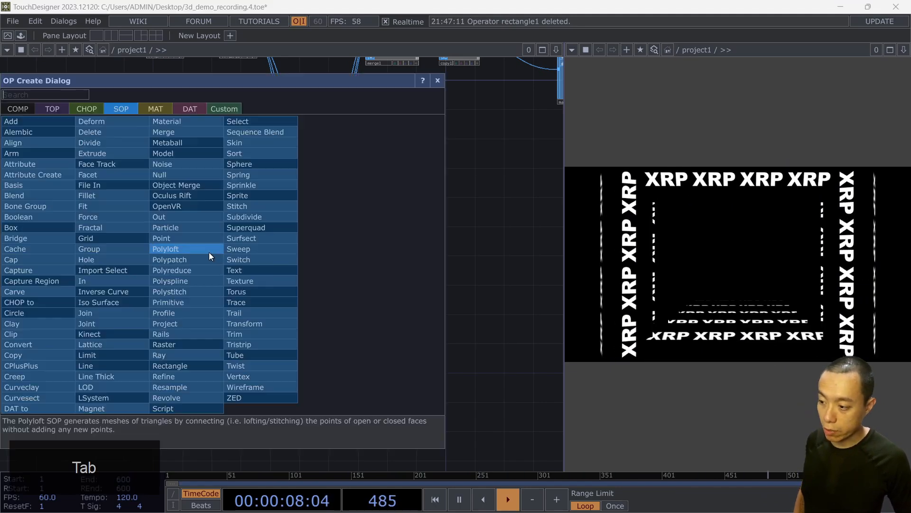
{"action": "type", "text": "rect"}
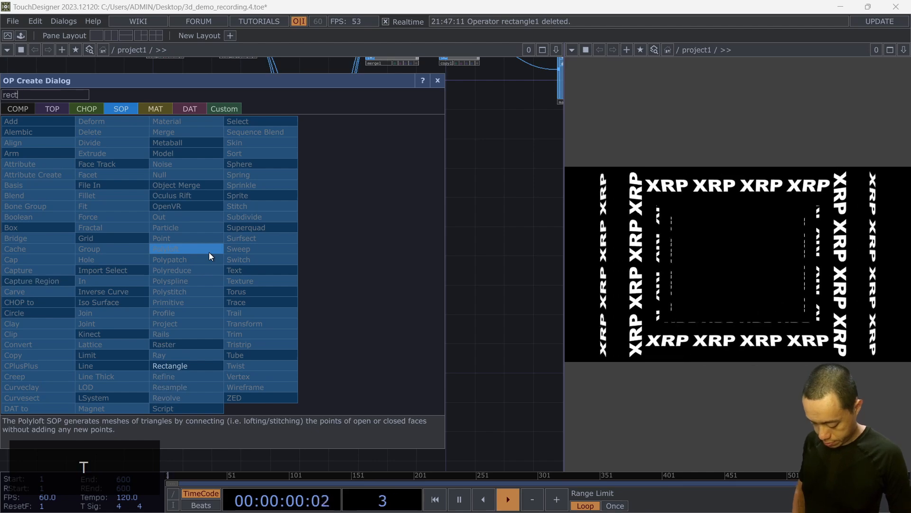
{"action": "type", "text": "ang.le"}
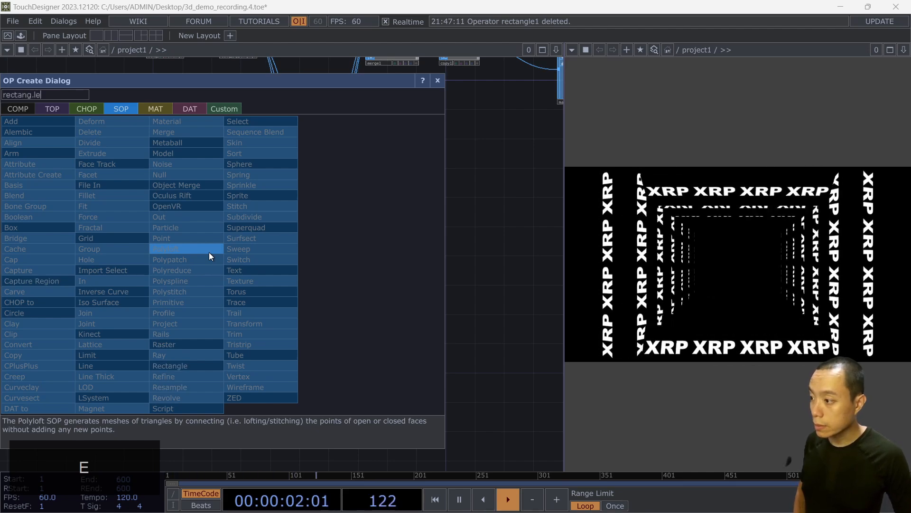
{"action": "key", "text": "BackSpace"}
{"action": "key", "text": "BackSpace"}
{"action": "key", "text": "BackSpace"}
{"action": "type", "text": "le"}
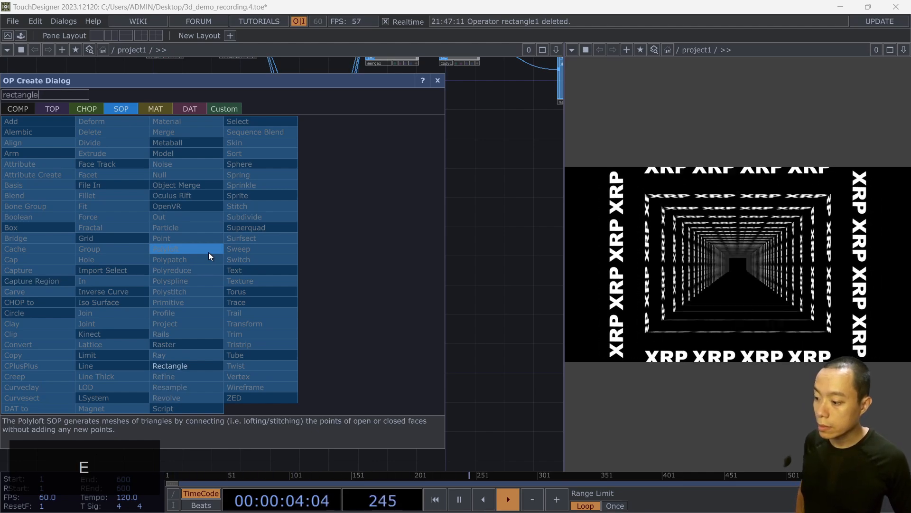
{"action": "left_click", "coordinate": [175, 369]}
{"action": "left_click", "coordinate": [167, 322]}
{"action": "scroll", "coordinate": [194, 320], "scroll_direction": "up", "scroll_amount": 5}
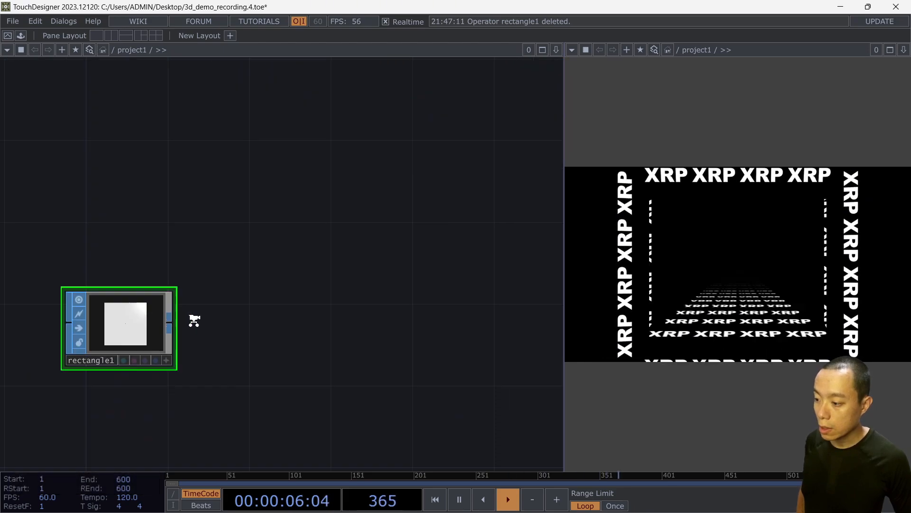
{"action": "left_click_drag", "start_coordinate": [208, 316], "coordinate": [360, 286]}
{"action": "scroll", "coordinate": [370, 279], "scroll_direction": "down", "scroll_amount": 3}
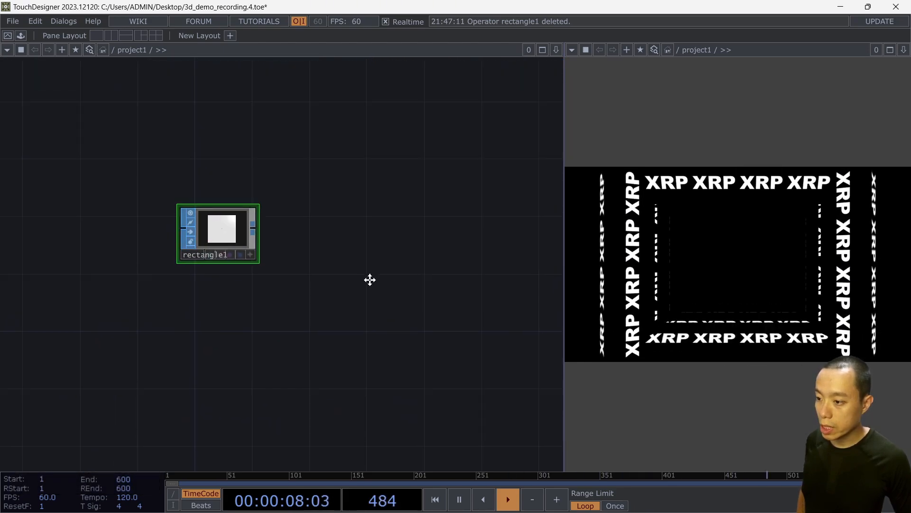
Add a Texture SOP in the empty network space next to rectangle1.
{"action": "key", "text": "Tab"}
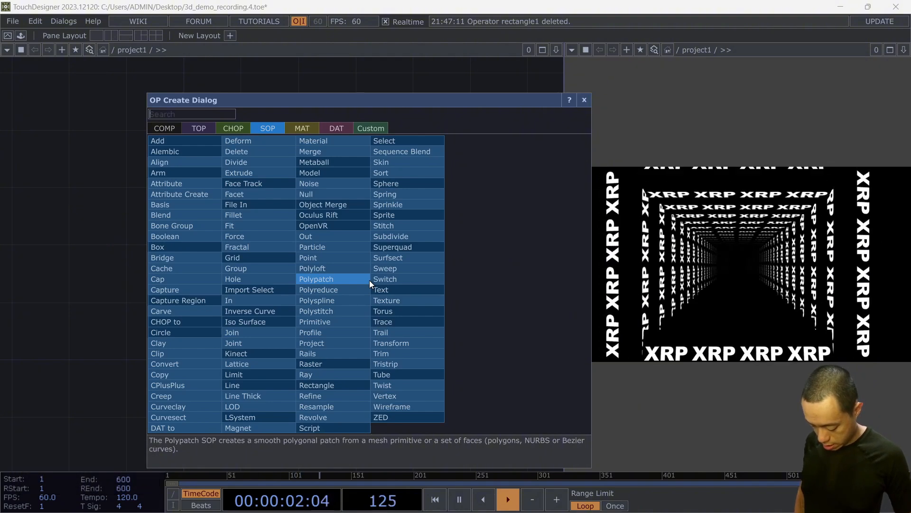
{"action": "type", "text": "texture"}
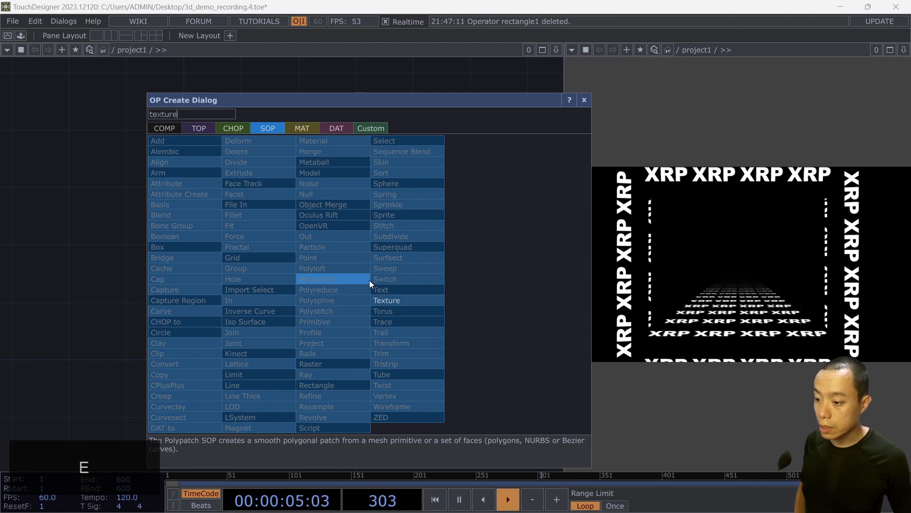
{"action": "left_click", "coordinate": [385, 299]}
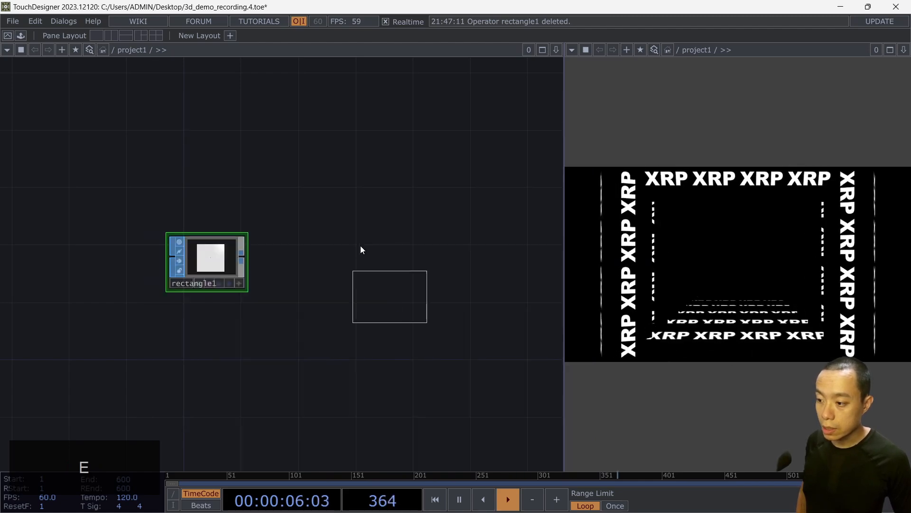
{"action": "left_click", "coordinate": [324, 266]}
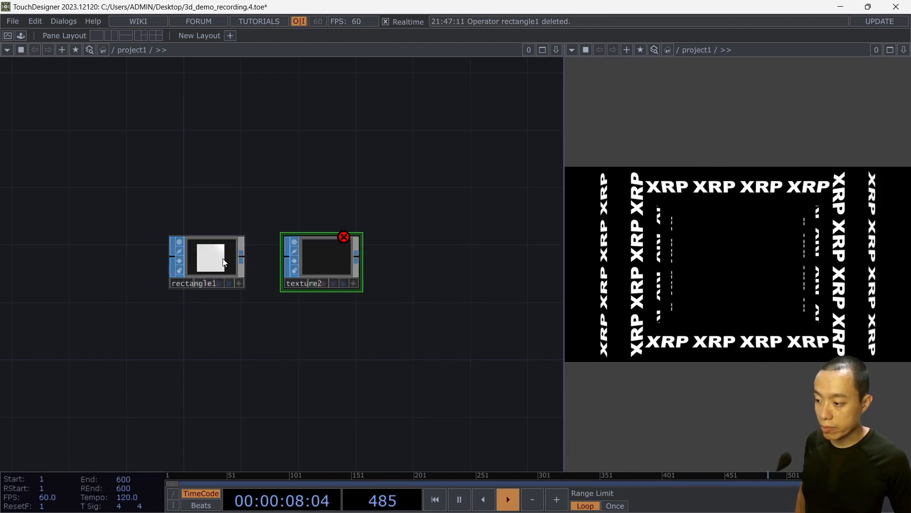
Set the first Size value of rectangle1 to 4 to widen the rectangle.
{"action": "left_click", "coordinate": [200, 266]}
{"action": "key", "text": "p"}
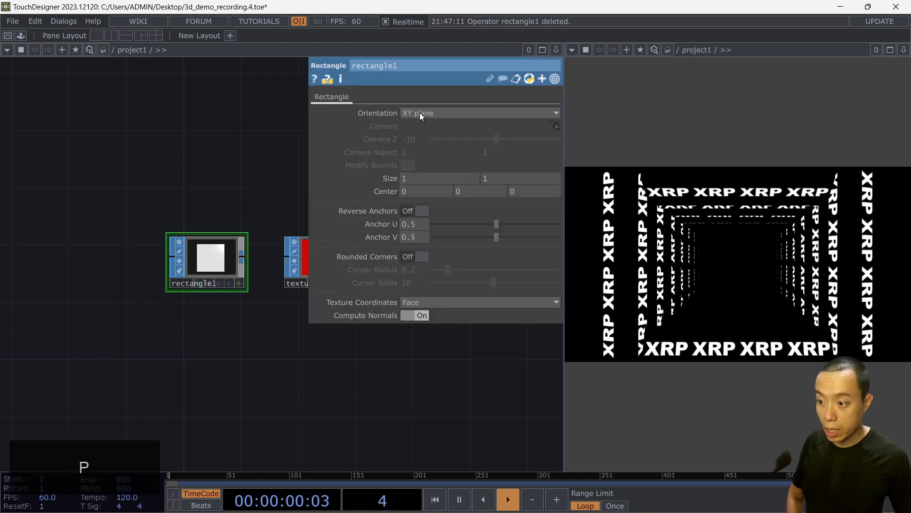
{"action": "type", "text": "4"}
{"action": "key", "text": "Return"}
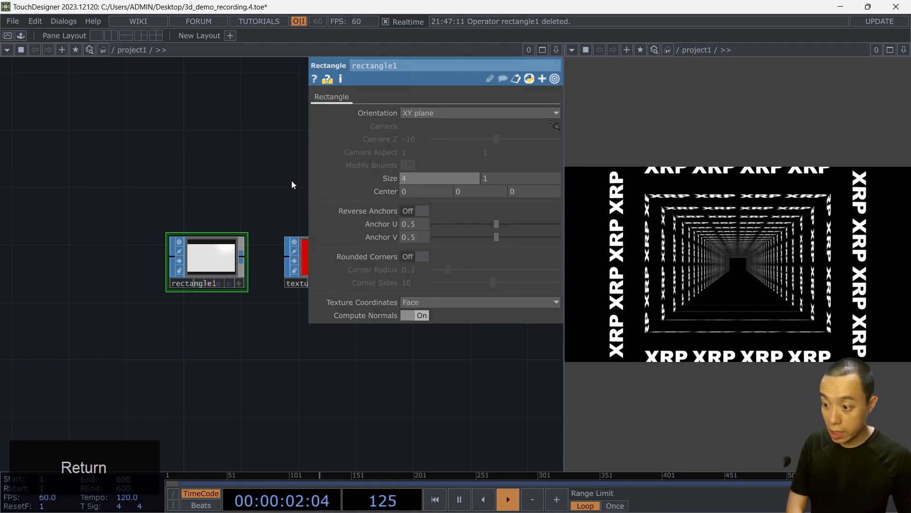
Connect rectangle1's output to the input of texture2.
{"action": "scroll", "coordinate": [264, 185], "scroll_direction": "down", "scroll_amount": 3}
{"action": "left_click_drag", "start_coordinate": [173, 175], "coordinate": [74, 170]}
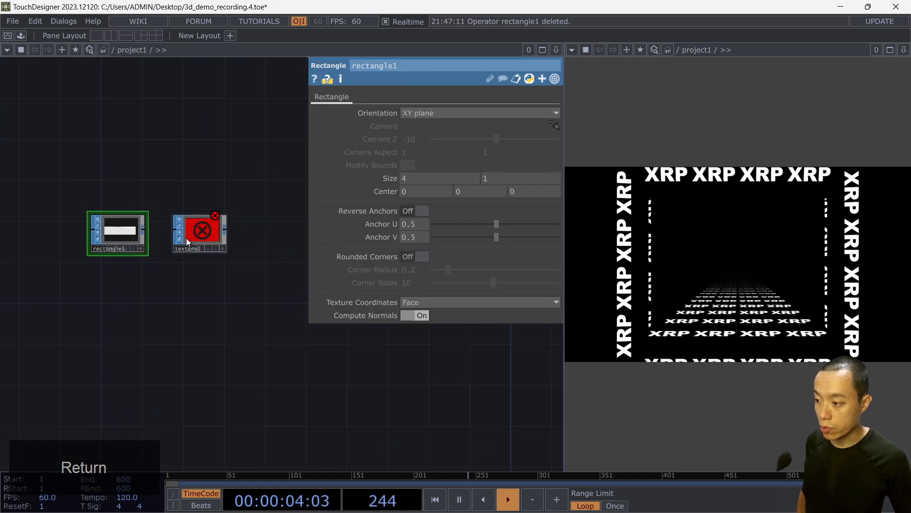
{"action": "left_click_drag", "start_coordinate": [146, 228], "coordinate": [176, 229]}
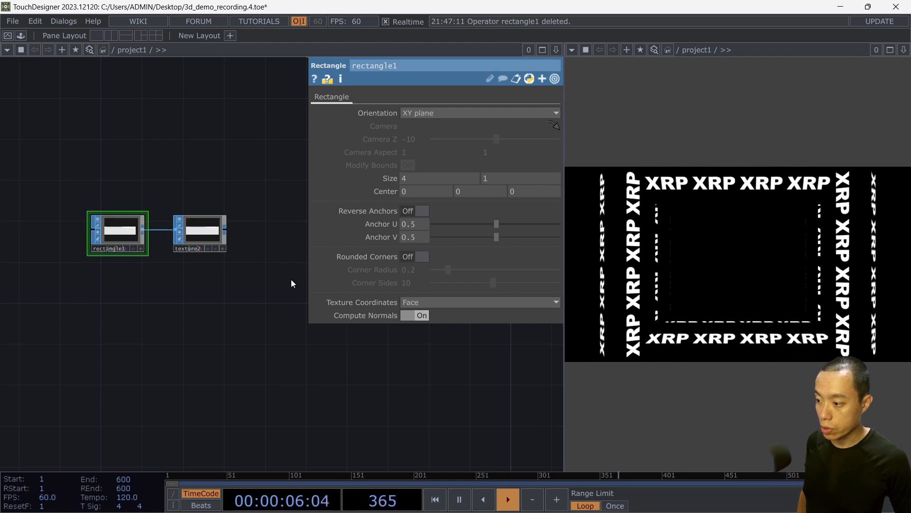
{"action": "key", "text": "p"}
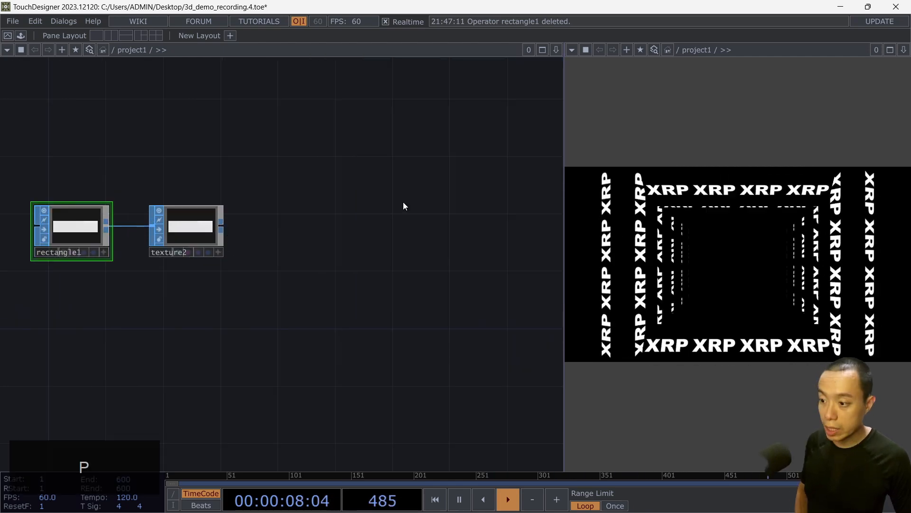
Duplicate the constant1 material and place the copy in the empty area below the tunnel network.
{"action": "scroll", "coordinate": [403, 201], "scroll_direction": "down", "scroll_amount": 3}
{"action": "left_click_drag", "start_coordinate": [375, 277], "coordinate": [307, 339]}
{"action": "left_click_drag", "start_coordinate": [449, 245], "coordinate": [404, 246]}
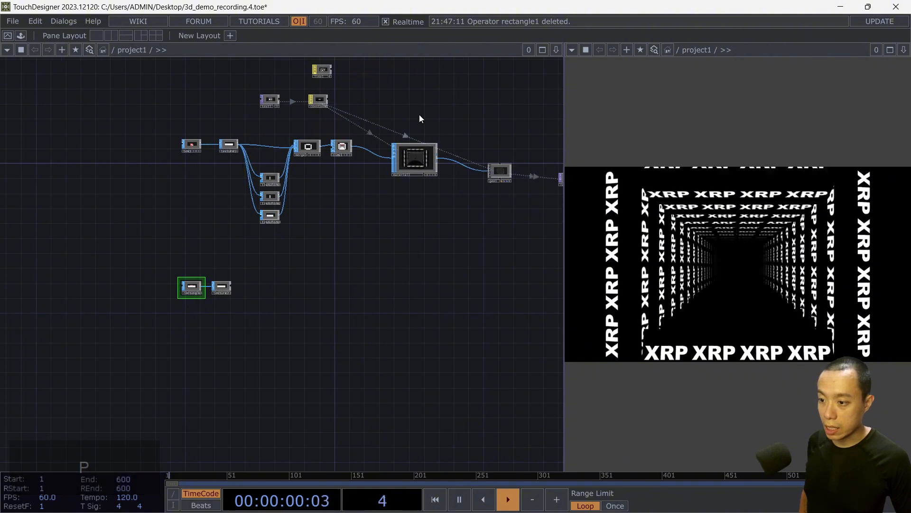
{"action": "left_click_drag", "start_coordinate": [357, 201], "coordinate": [371, 220]}
{"action": "scroll", "coordinate": [337, 119], "scroll_direction": "up", "scroll_amount": 5}
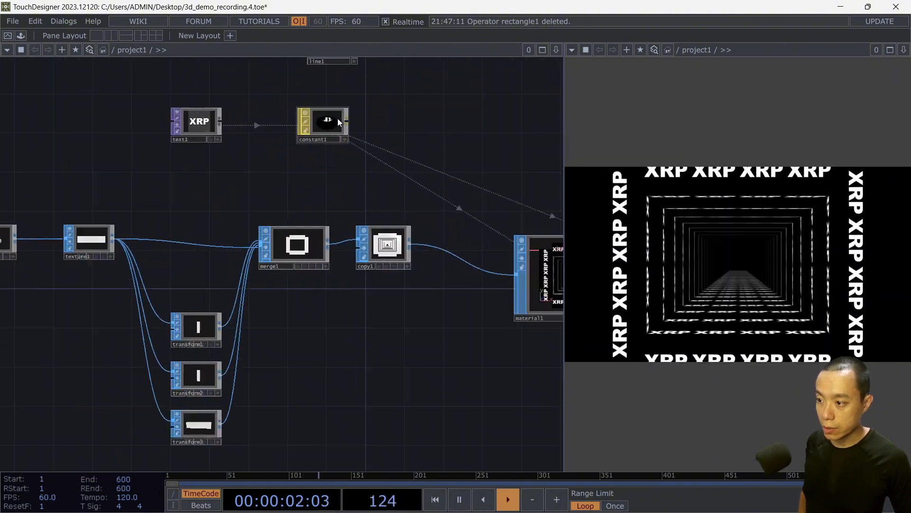
{"action": "left_click_drag", "start_coordinate": [414, 101], "coordinate": [423, 164]}
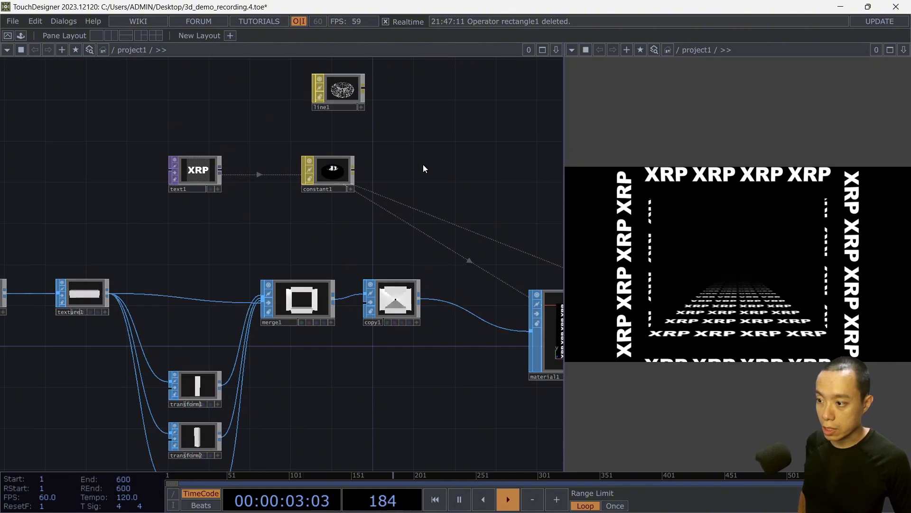
{"action": "left_click", "coordinate": [317, 173]}
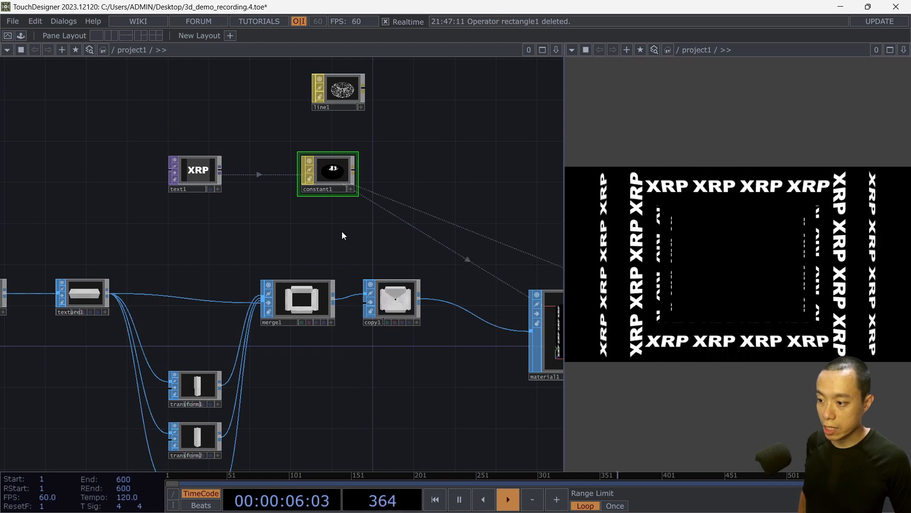
{"action": "scroll", "coordinate": [341, 232], "scroll_direction": "down", "scroll_amount": 2}
{"action": "scroll", "coordinate": [341, 232], "scroll_direction": "up", "scroll_amount": 4}
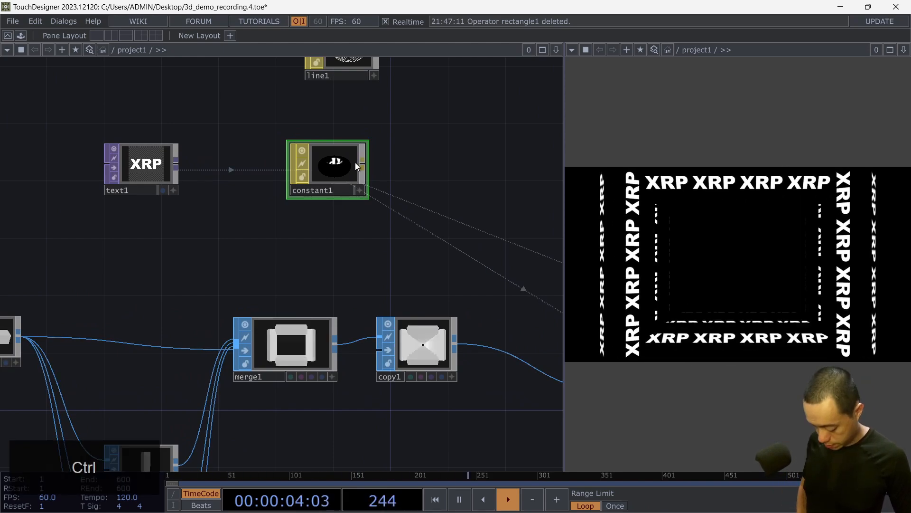
{"action": "key", "text": "ctrl+c"}
{"action": "scroll", "coordinate": [371, 266], "scroll_direction": "down", "scroll_amount": 4}
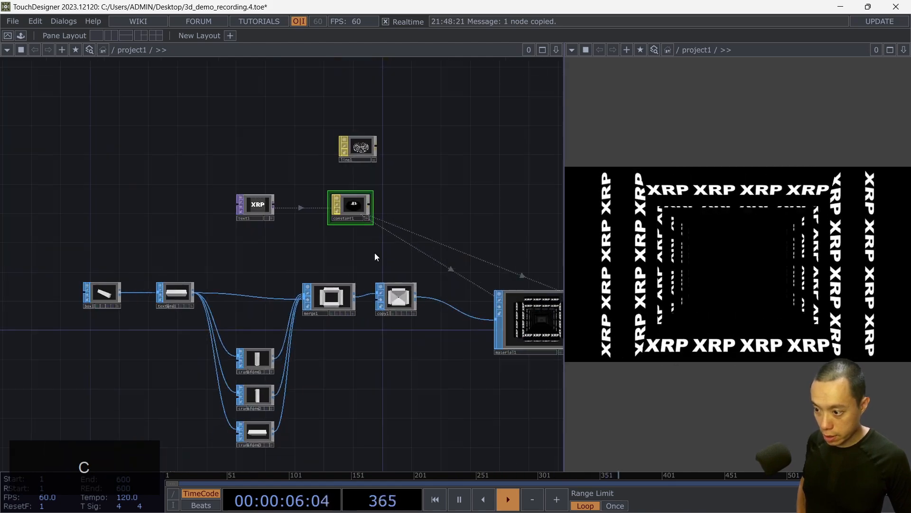
{"action": "left_click_drag", "start_coordinate": [375, 253], "coordinate": [373, 176]}
{"action": "key", "text": "ctrl+v"}
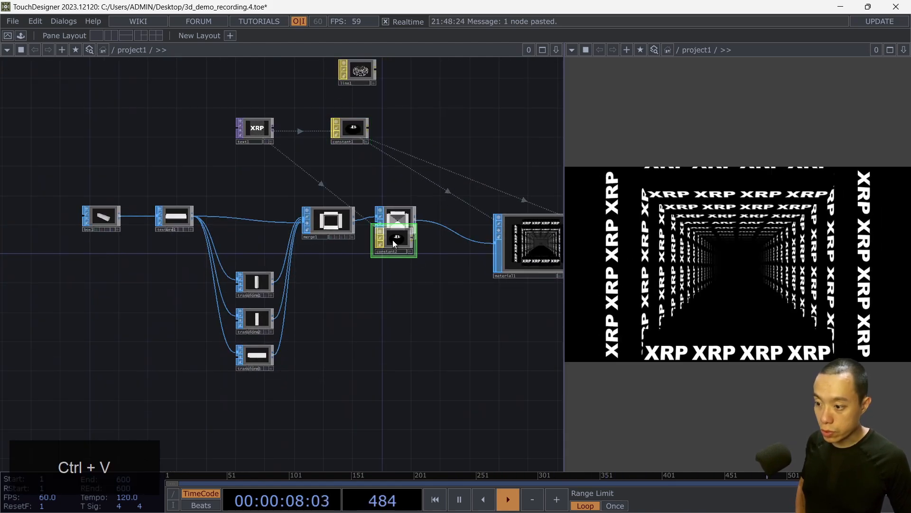
{"action": "left_click_drag", "start_coordinate": [392, 241], "coordinate": [346, 408]}
Rename the constant1 material to cube_tunnel and update all parameter references to the new name.
{"action": "scroll", "coordinate": [395, 375], "scroll_direction": "up", "scroll_amount": 4}
{"action": "scroll", "coordinate": [380, 360], "scroll_direction": "down", "scroll_amount": 4}
{"action": "left_click_drag", "start_coordinate": [386, 333], "coordinate": [370, 415]}
{"action": "left_click", "coordinate": [325, 115]}
{"action": "key", "text": "p"}
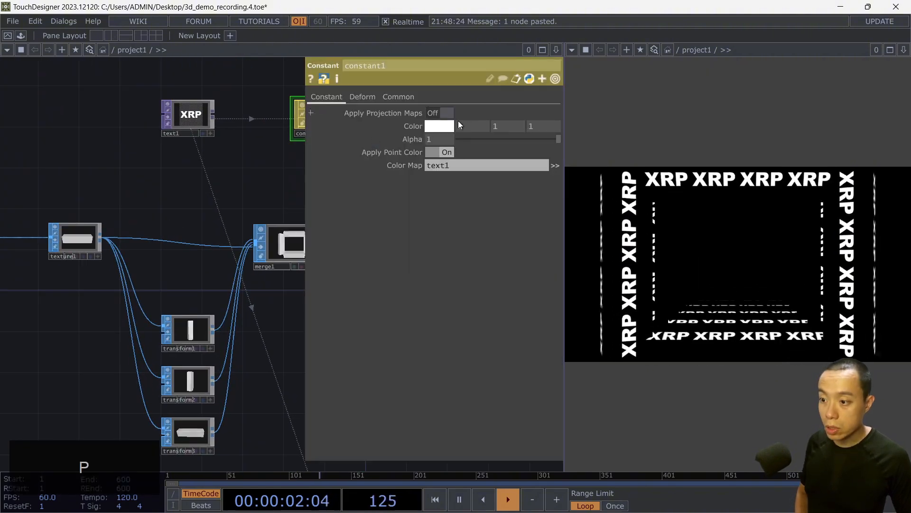
{"action": "left_click", "coordinate": [464, 167]}
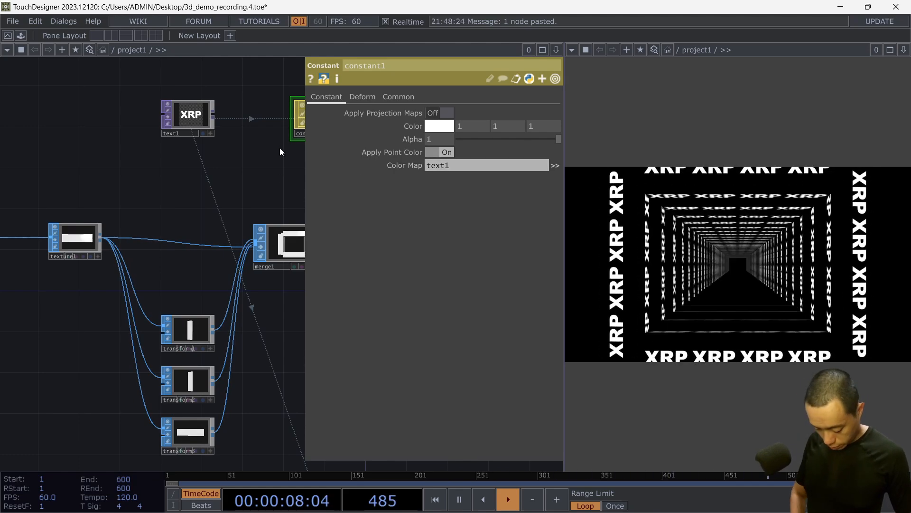
{"action": "key", "text": "p"}
{"action": "key", "text": "p"}
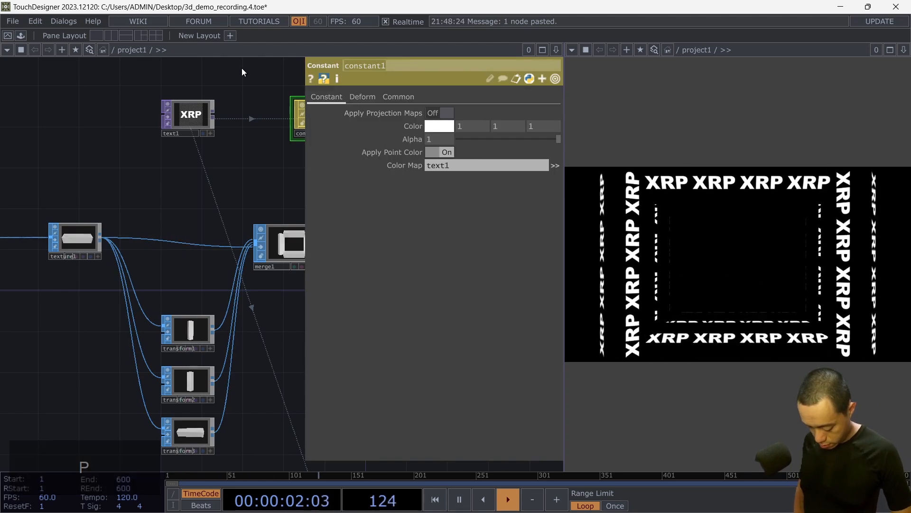
{"action": "type", "text": "tu"}
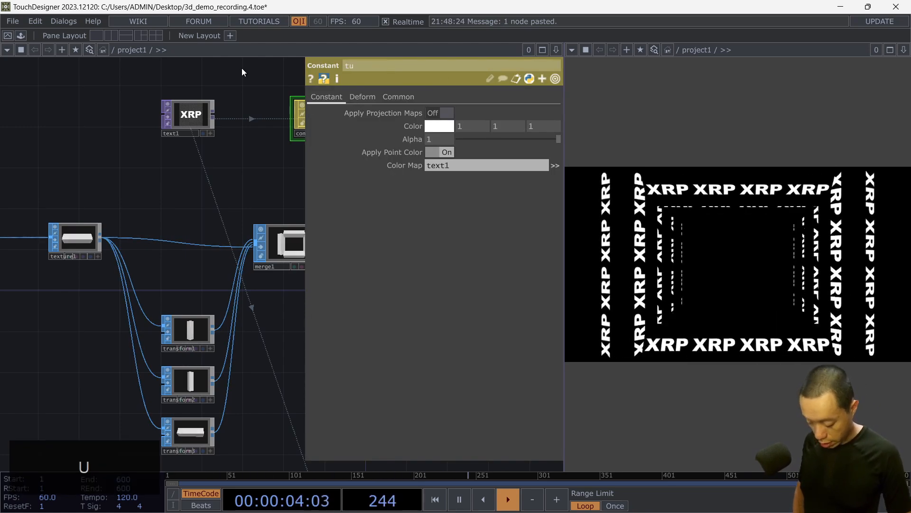
{"action": "type", "text": "n"}
{"action": "key", "text": "BackSpace"}
{"action": "key", "text": "BackSpace"}
{"action": "key", "text": "BackSpace"}
{"action": "type", "text": "cube"}
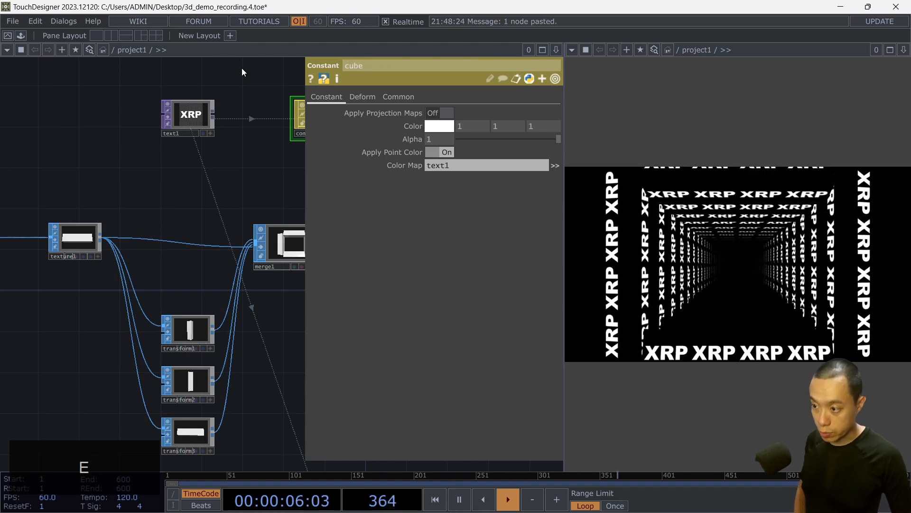
{"action": "type", "text": "_tunnel"}
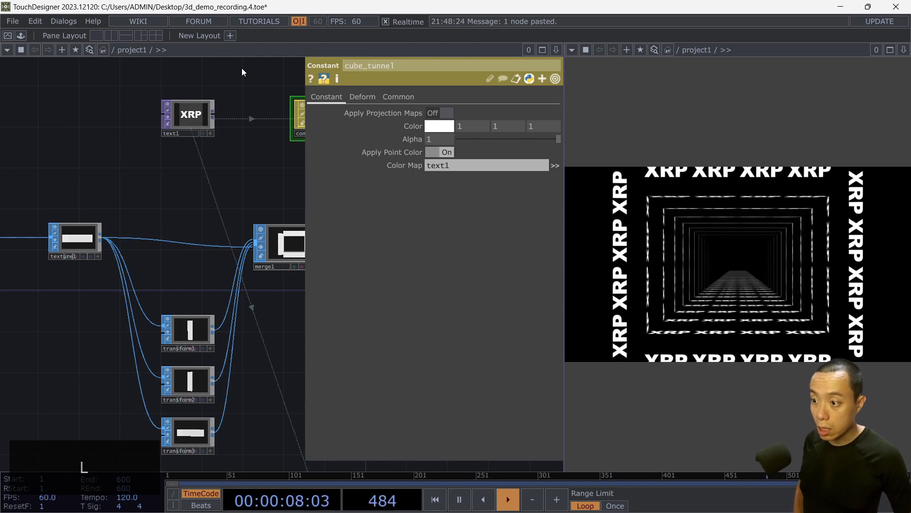
{"action": "key", "text": "Return"}
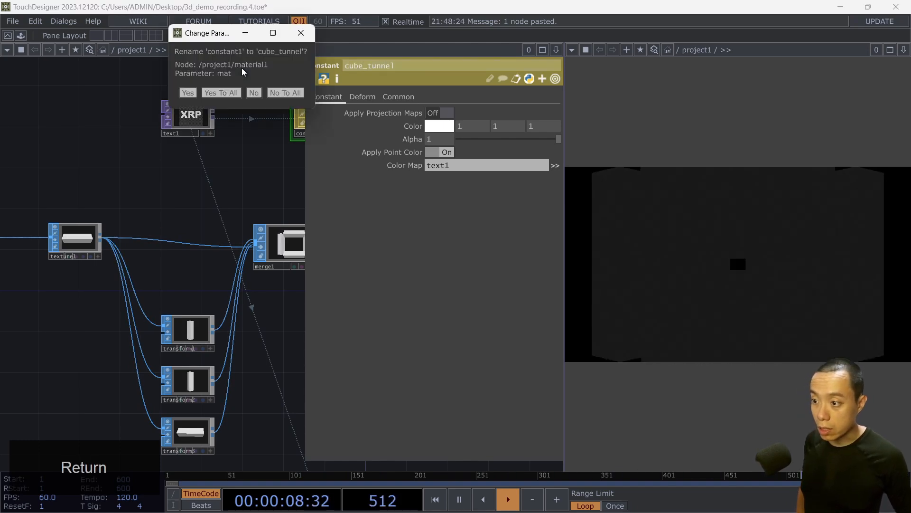
{"action": "left_click", "coordinate": [221, 93]}
{"action": "key", "text": "p"}
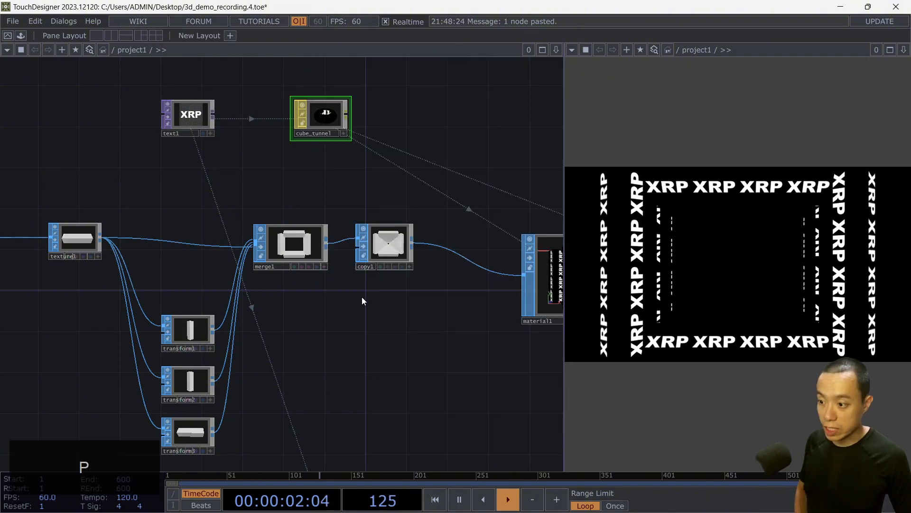
Rename the duplicated Constant material to wave_stripe.
{"action": "scroll", "coordinate": [362, 298], "scroll_direction": "down", "scroll_amount": 4}
{"action": "left_click_drag", "start_coordinate": [374, 240], "coordinate": [382, 120]}
{"action": "left_click_drag", "start_coordinate": [366, 249], "coordinate": [372, 256]}
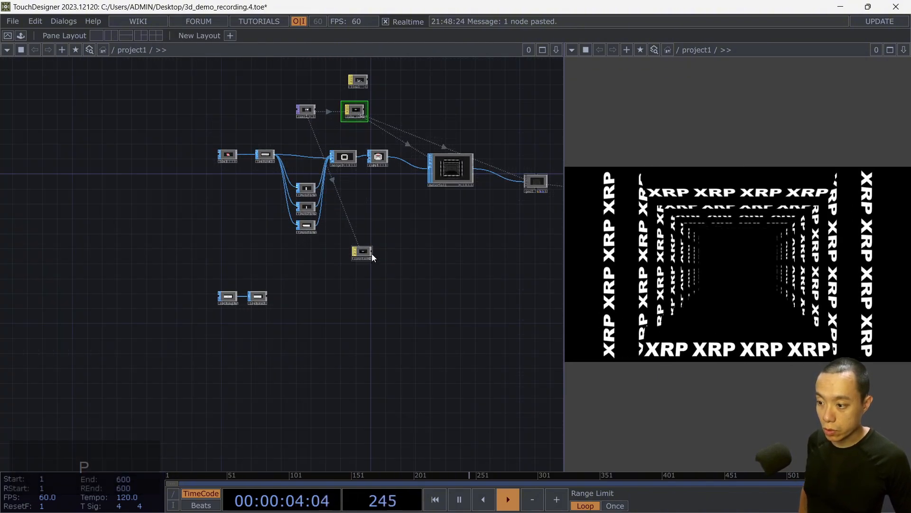
{"action": "scroll", "coordinate": [363, 266], "scroll_direction": "up", "scroll_amount": 4}
{"action": "left_click", "coordinate": [346, 227]}
{"action": "type", "text": "cube_tunn"}
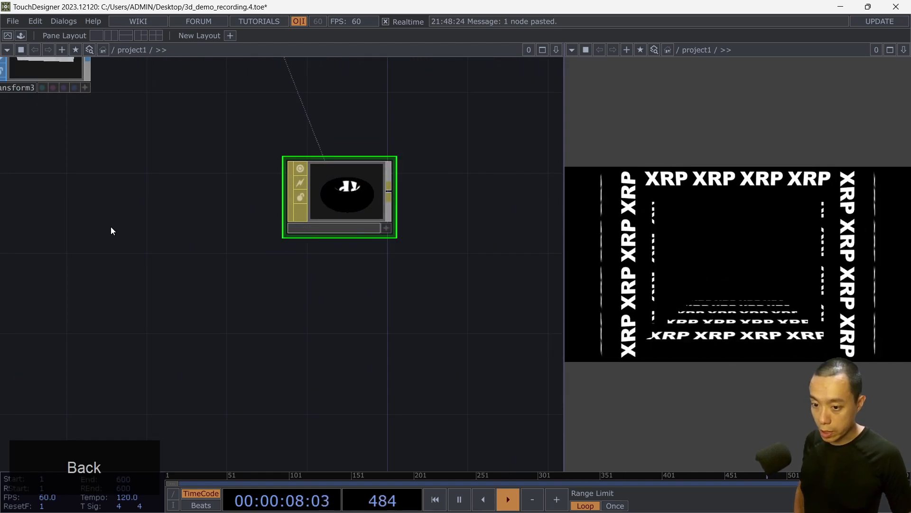
{"action": "type", "text": "wave_stripe"}
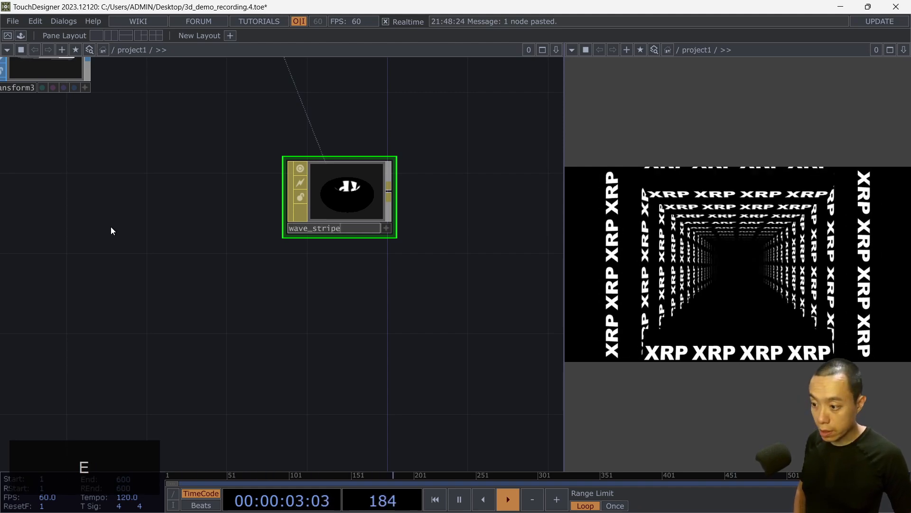
{"action": "key", "text": "Return"}
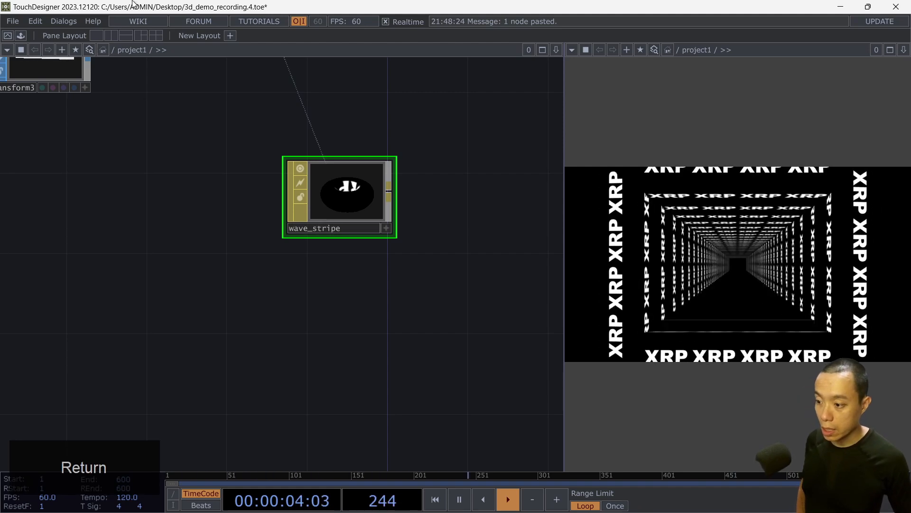
Add a Material SOP near texture2 and connect texture2's output to it.
{"action": "scroll", "coordinate": [350, 271], "scroll_direction": "down", "scroll_amount": 3}
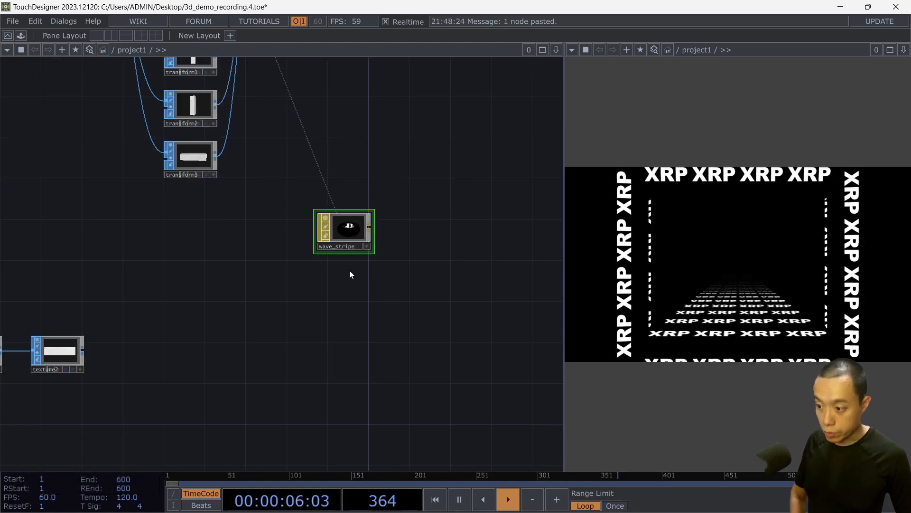
{"action": "scroll", "coordinate": [352, 278], "scroll_direction": "down", "scroll_amount": 3}
{"action": "left_click_drag", "start_coordinate": [369, 273], "coordinate": [396, 230]}
{"action": "key", "text": "Tab"}
{"action": "type", "text": "ma"}
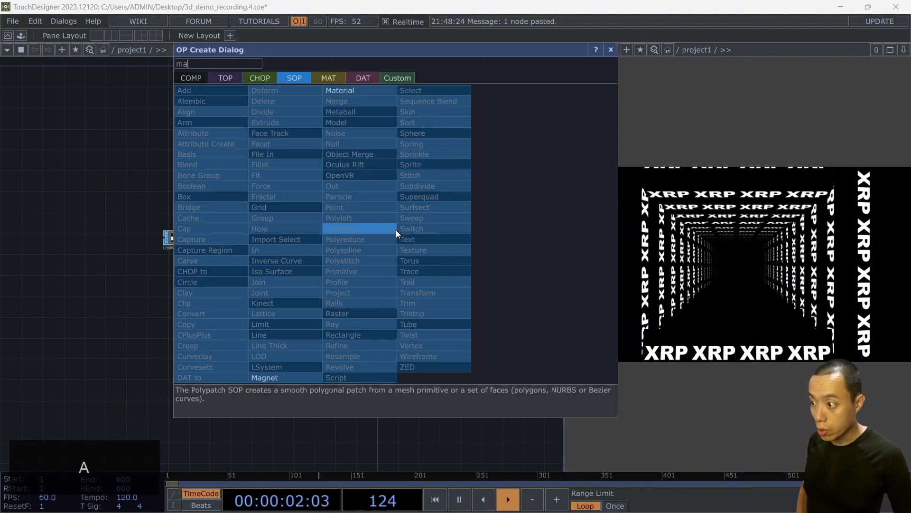
{"action": "left_click", "coordinate": [386, 90]}
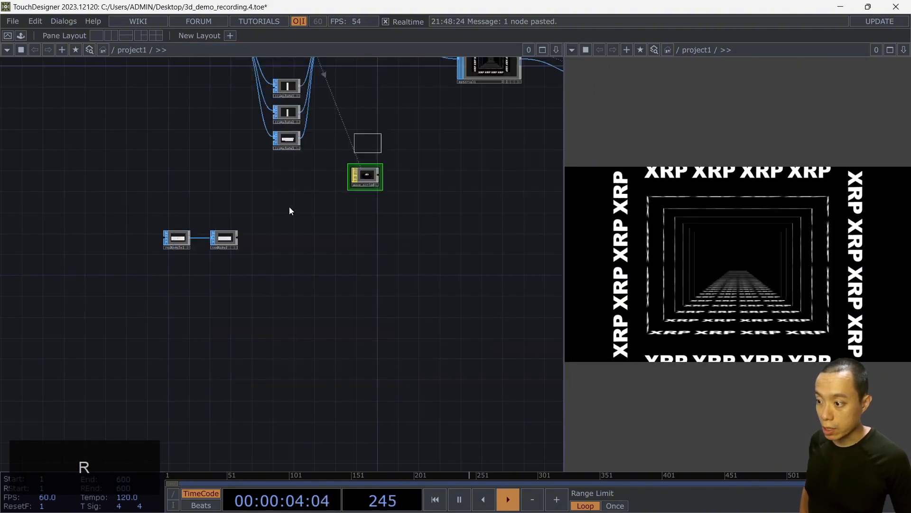
{"action": "left_click", "coordinate": [269, 215]}
{"action": "scroll", "coordinate": [261, 230], "scroll_direction": "up", "scroll_amount": 2}
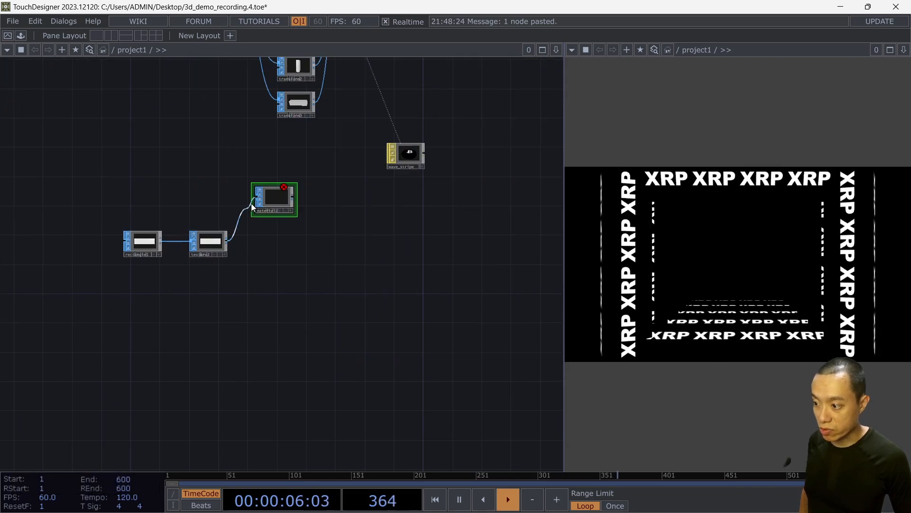
{"action": "scroll", "coordinate": [284, 230], "scroll_direction": "up", "scroll_amount": 8}
{"action": "scroll", "coordinate": [287, 218], "scroll_direction": "down", "scroll_amount": 2}
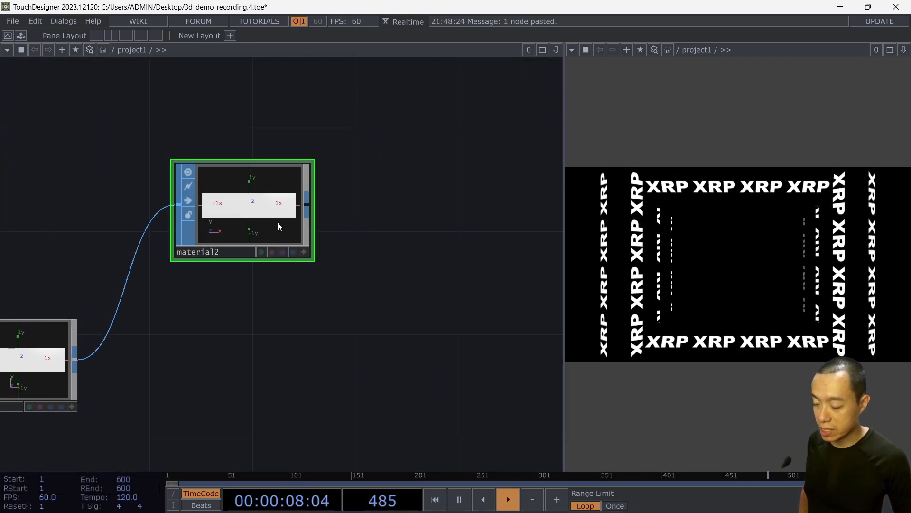
Assign the wave_stripe material to the material2 node.
{"action": "scroll", "coordinate": [279, 224], "scroll_direction": "down", "scroll_amount": 5}
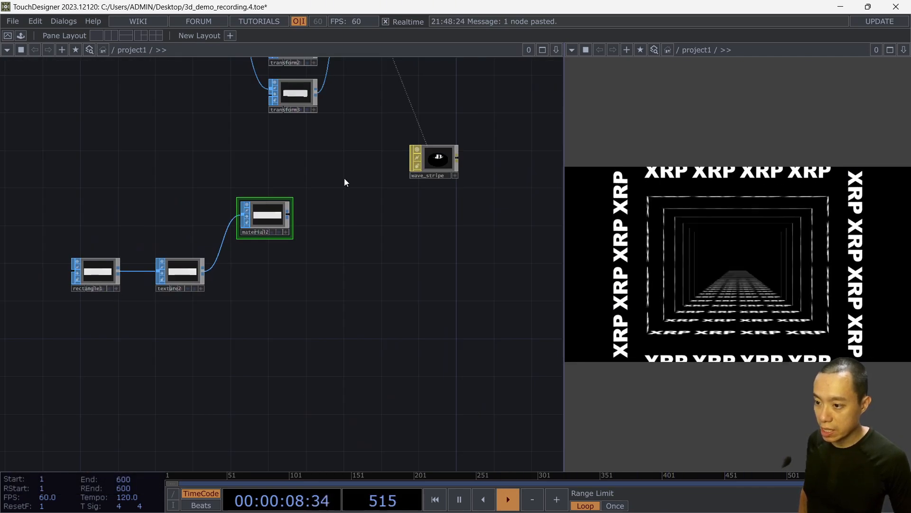
{"action": "left_click", "coordinate": [432, 163]}
{"action": "left_click_drag", "start_coordinate": [431, 158], "coordinate": [252, 219]}
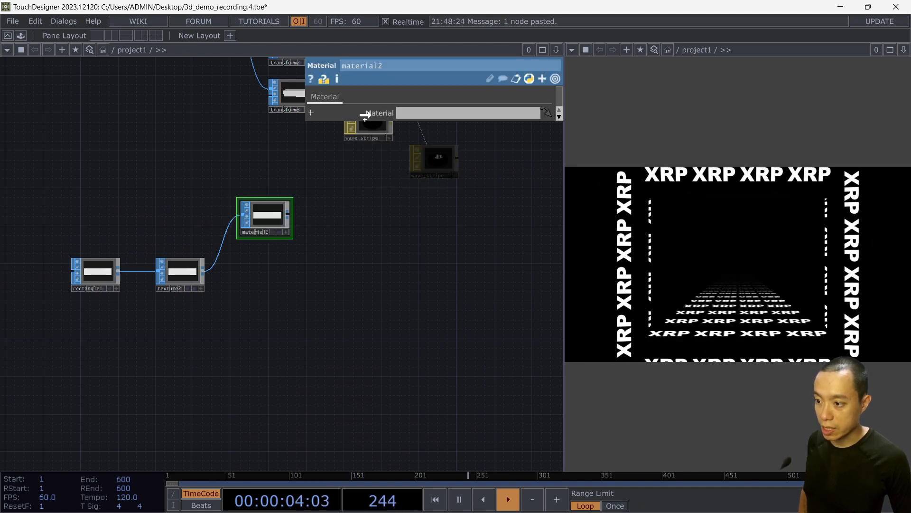
{"action": "scroll", "coordinate": [248, 236], "scroll_direction": "up", "scroll_amount": 5}
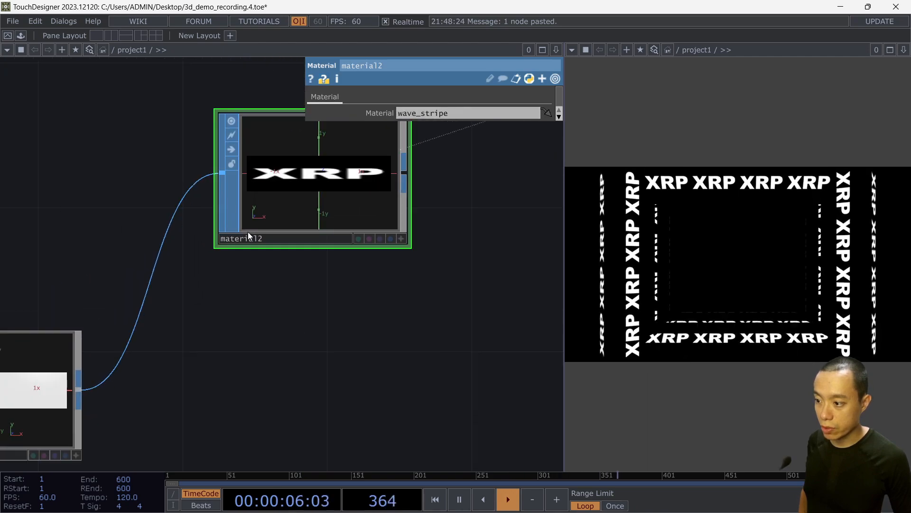
Set the Y scale in texture2's transform settings to 3 so the XRP text fills the rectangle's height.
{"action": "scroll", "coordinate": [242, 237], "scroll_direction": "down", "scroll_amount": 3}
{"action": "left_click_drag", "start_coordinate": [247, 344], "coordinate": [338, 295]}
{"action": "left_click", "coordinate": [209, 274]}
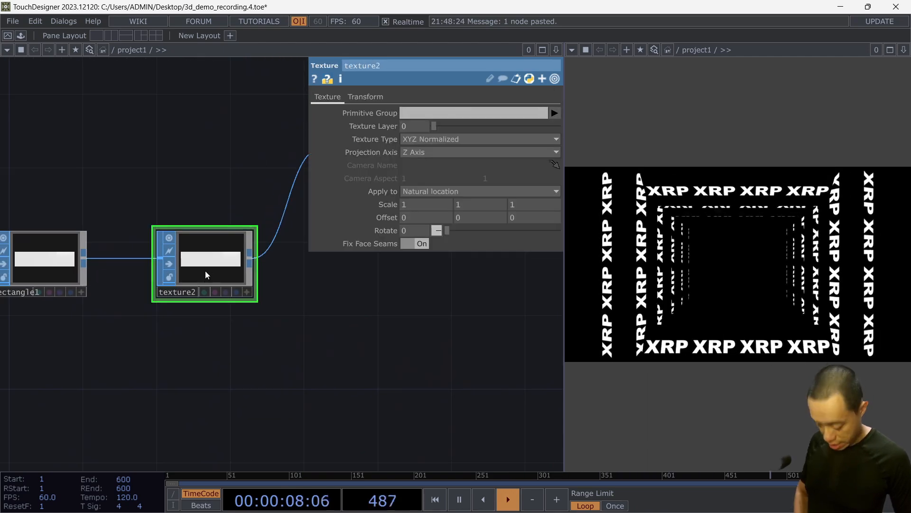
{"action": "left_click", "coordinate": [356, 97]}
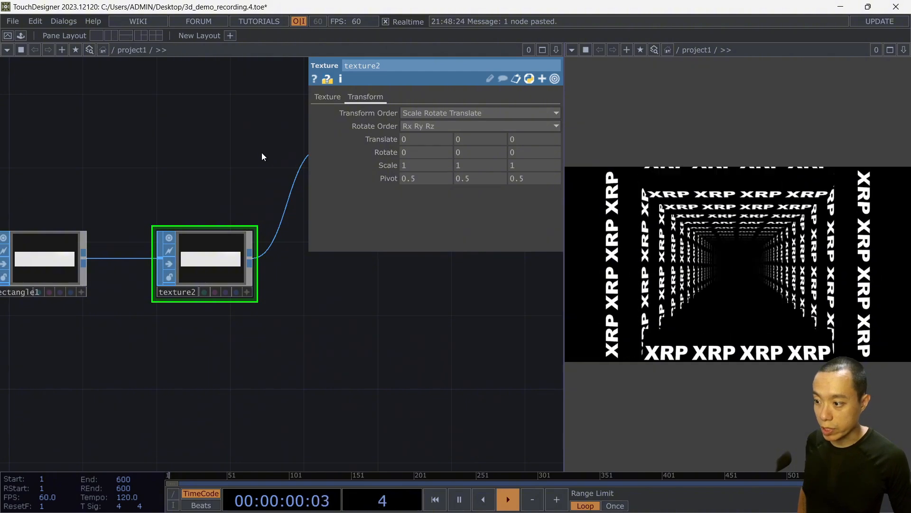
{"action": "left_click_drag", "start_coordinate": [261, 153], "coordinate": [24, 248]}
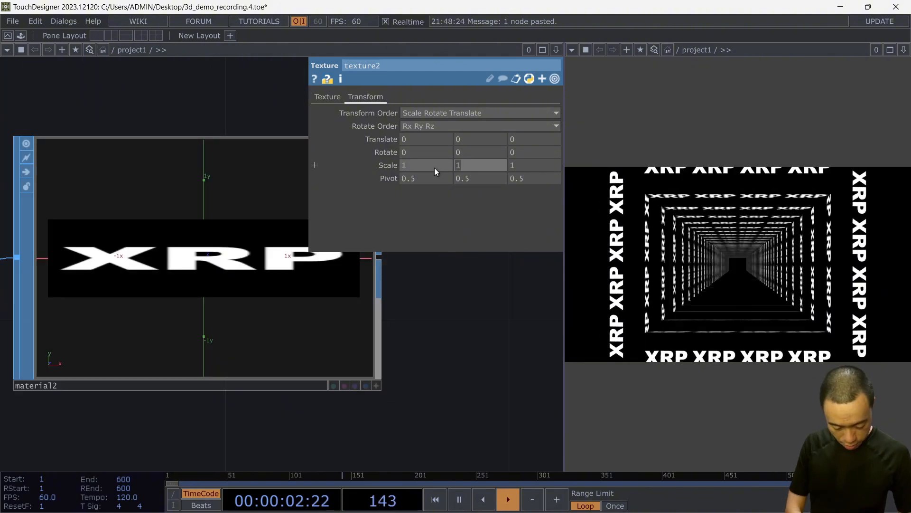
{"action": "type", "text": "3"}
{"action": "key", "text": "Return"}
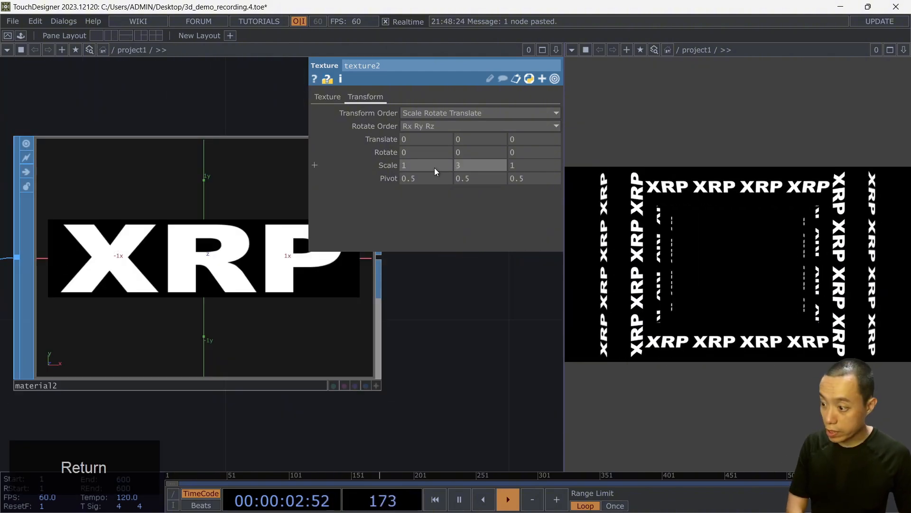
Make material2's viewer interactive and rotate its view to examine the textured rectangle in 3D.
{"action": "scroll", "coordinate": [292, 274], "scroll_direction": "down", "scroll_amount": 1}
{"action": "scroll", "coordinate": [292, 273], "scroll_direction": "down", "scroll_amount": 2}
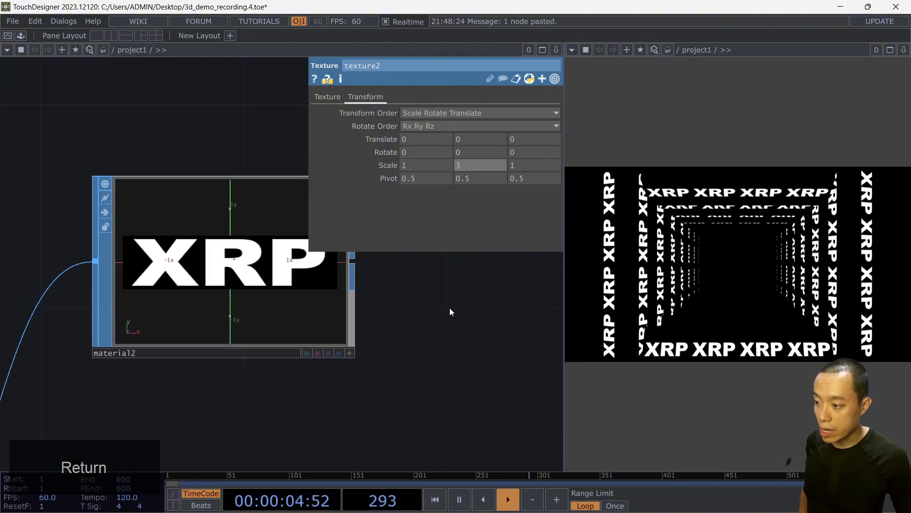
{"action": "left_click_drag", "start_coordinate": [383, 292], "coordinate": [236, 296]}
{"action": "scroll", "coordinate": [234, 293], "scroll_direction": "down", "scroll_amount": 3}
{"action": "left_click", "coordinate": [212, 338]}
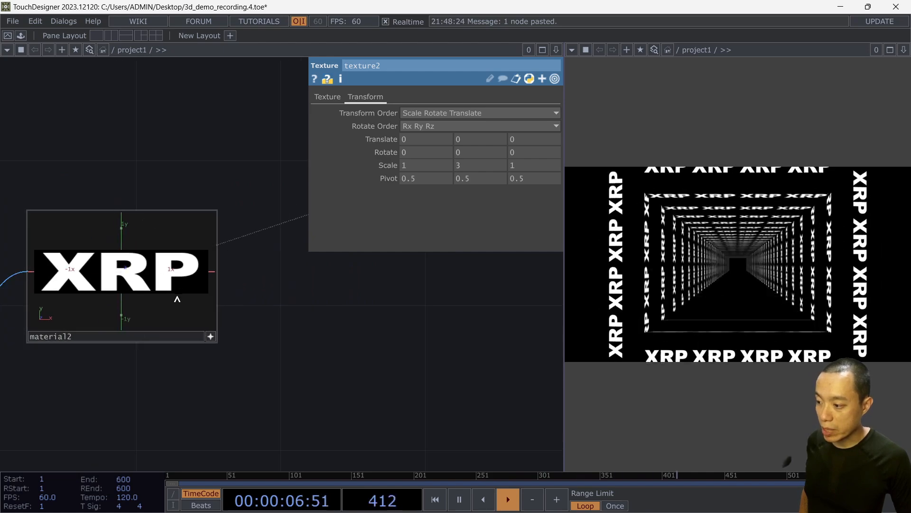
{"action": "mouse_move", "coordinate": [179, 298]}
{"action": "left_mouse_down"}
{"action": "mouse_move", "coordinate": [142, 285]}
{"action": "mouse_move", "coordinate": [163, 291]}
{"action": "mouse_move", "coordinate": [155, 294]}
{"action": "mouse_move", "coordinate": [159, 272]}
{"action": "mouse_move", "coordinate": [182, 293]}
{"action": "left_mouse_up"}
{"action": "left_click", "coordinate": [210, 337]}
{"action": "scroll", "coordinate": [255, 293], "scroll_direction": "down", "scroll_amount": 3}
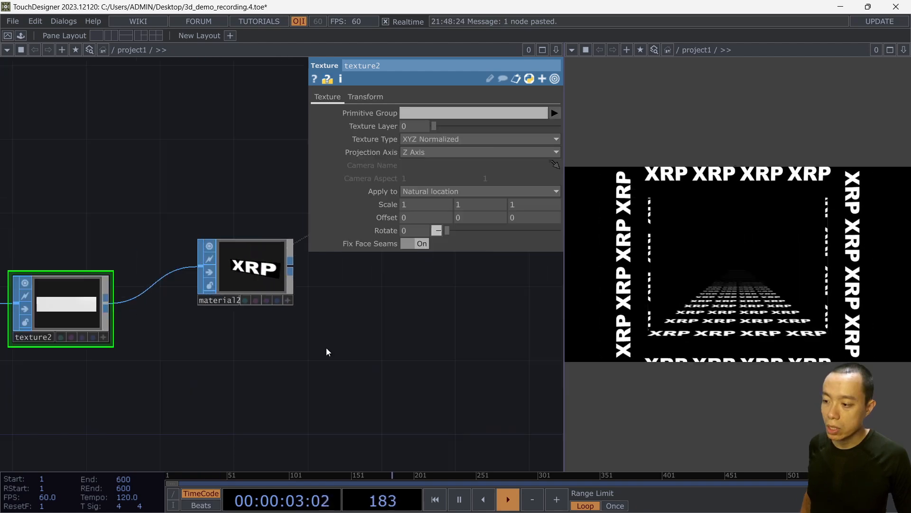
Add a Copy SOP beside material2 and connect material2's output to its first input.
{"action": "left_click_drag", "start_coordinate": [304, 329], "coordinate": [295, 281]}
{"action": "key", "text": "Tab"}
{"action": "type", "text": "cop"}
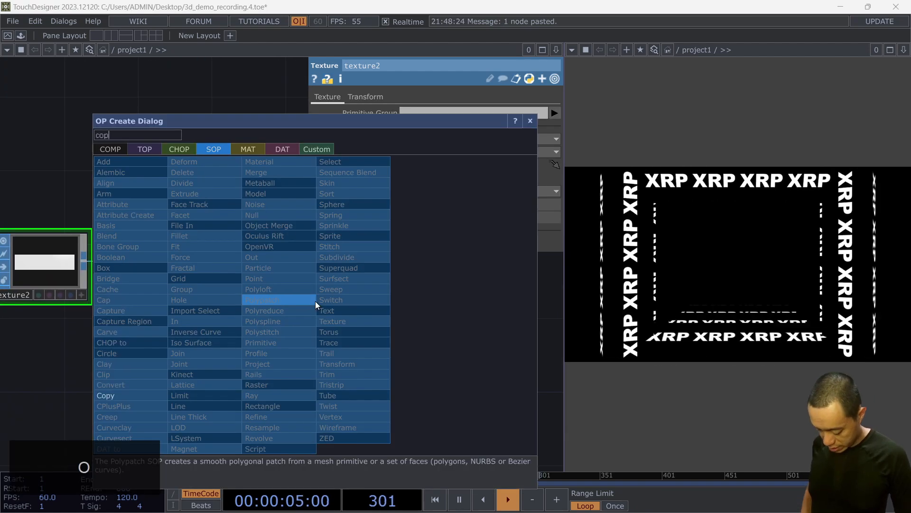
{"action": "type", "text": "y"}
{"action": "left_click", "coordinate": [138, 394]}
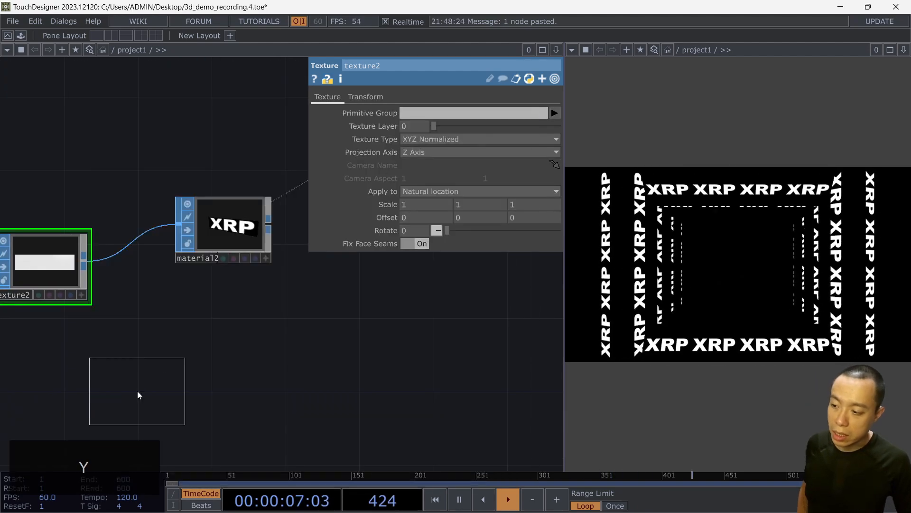
{"action": "left_click", "coordinate": [406, 288]}
{"action": "left_click_drag", "start_coordinate": [250, 327], "coordinate": [131, 375]}
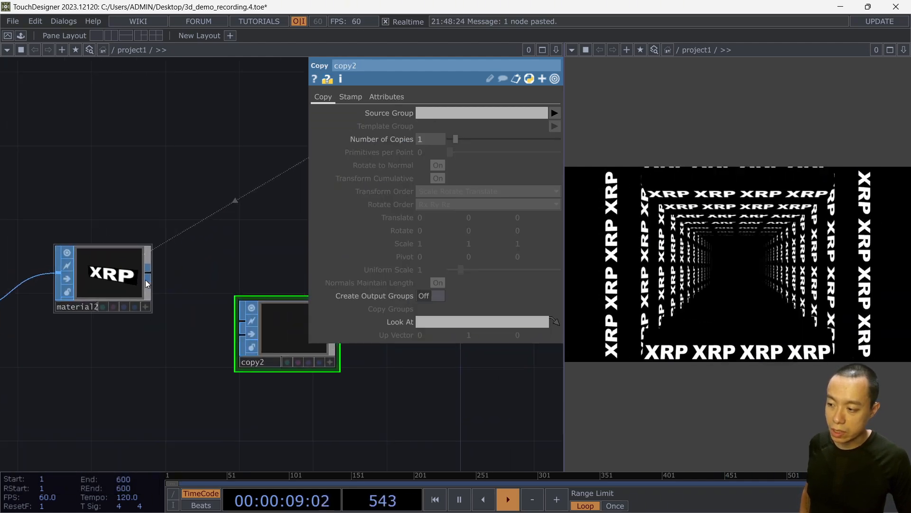
{"action": "left_click_drag", "start_coordinate": [234, 319], "coordinate": [242, 321]}
Set the new Copy SOP's number of copies to 5.
{"action": "left_click_drag", "start_coordinate": [190, 386], "coordinate": [96, 396]}
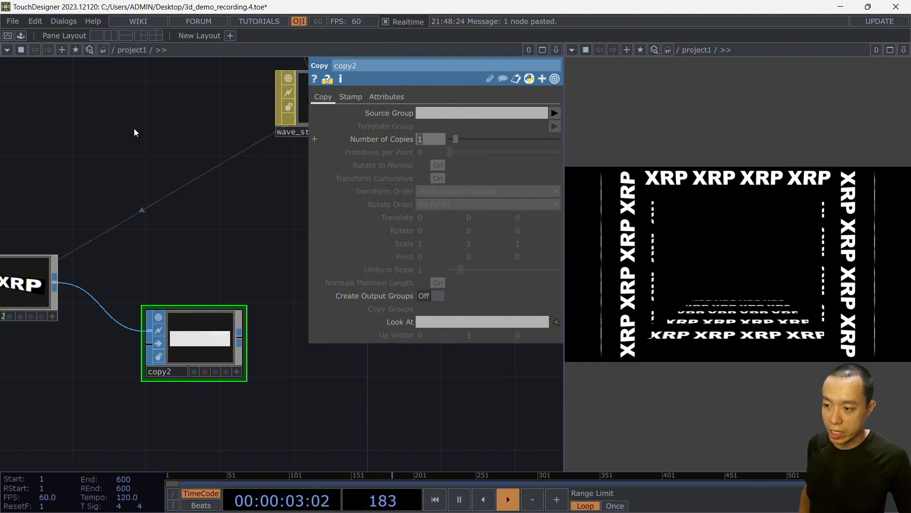
{"action": "type", "text": "5"}
{"action": "key", "text": "Return"}
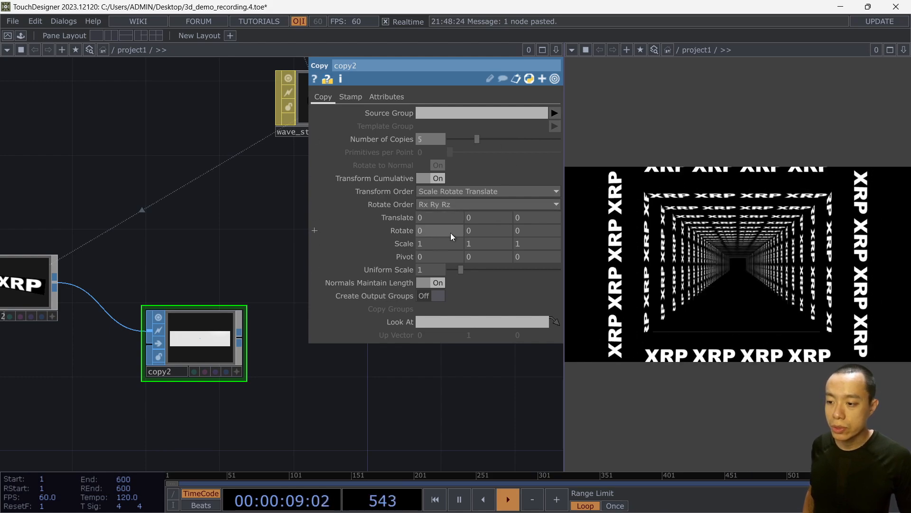
{"action": "scroll", "coordinate": [276, 233], "scroll_direction": "down", "scroll_amount": 3}
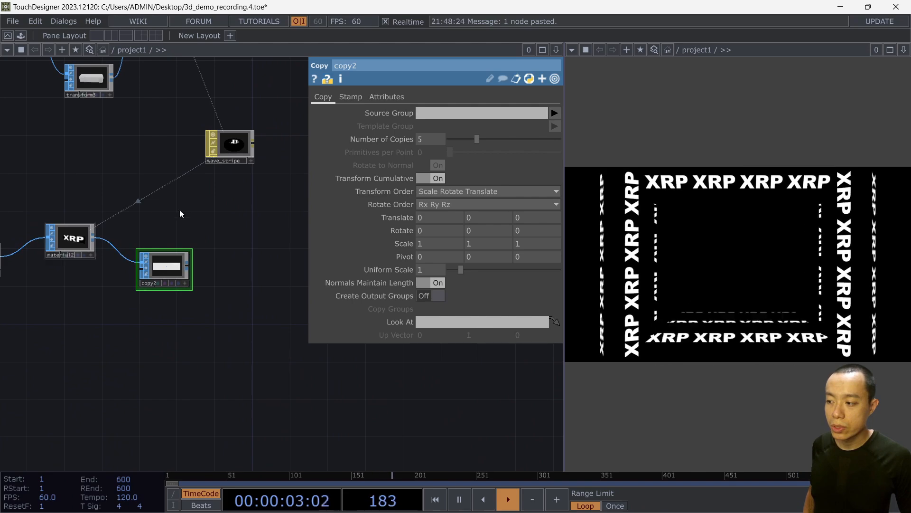
{"action": "left_click_drag", "start_coordinate": [87, 281], "coordinate": [152, 268]}
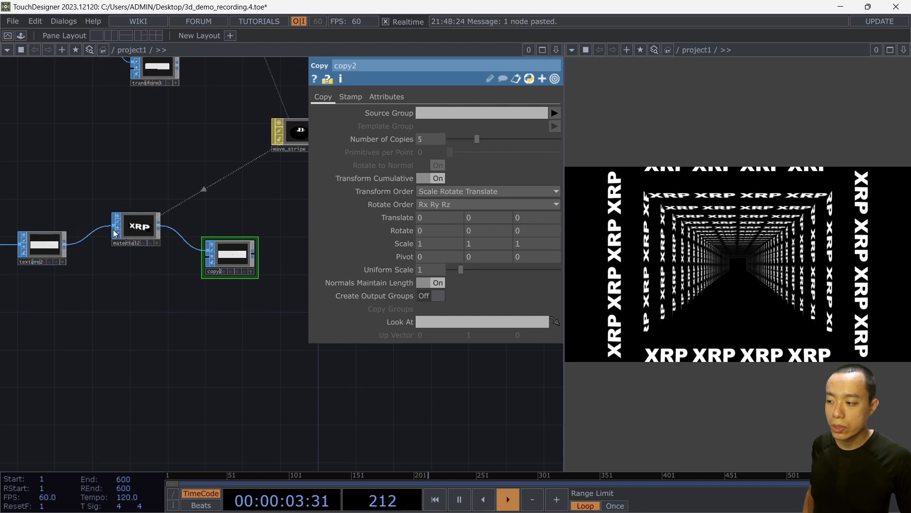
Connect texture2 directly to copy2's input and set copy2's Y translation to 1.2.
{"action": "left_click", "coordinate": [206, 250]}
{"action": "scroll", "coordinate": [202, 246], "scroll_direction": "up", "scroll_amount": 5}
{"action": "scroll", "coordinate": [273, 266], "scroll_direction": "down", "scroll_amount": 5}
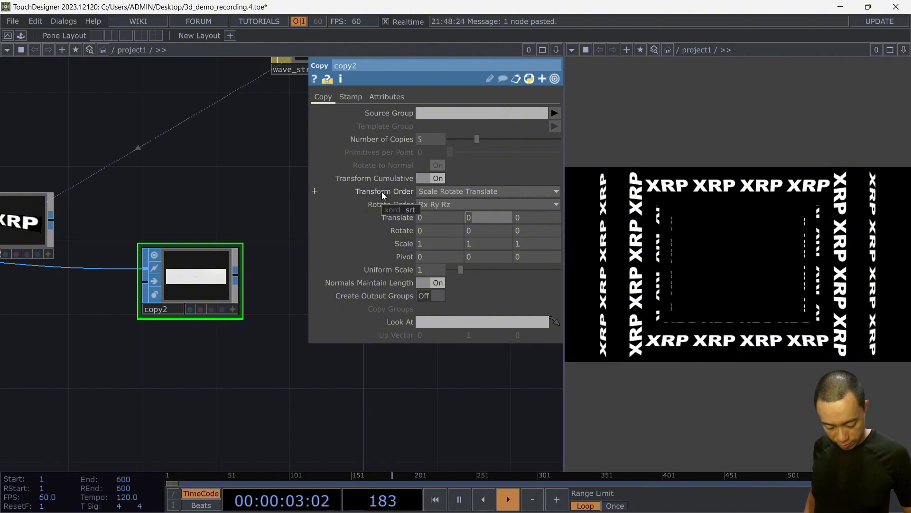
{"action": "type", "text": "1"}
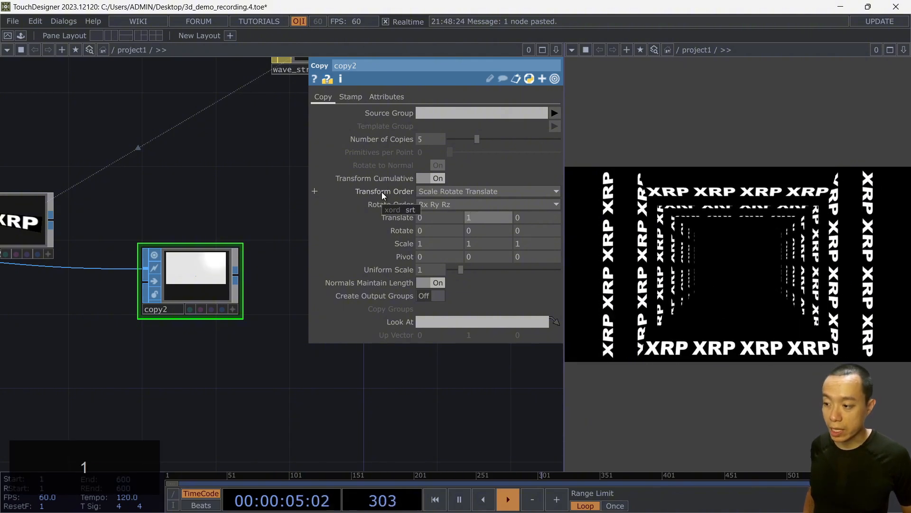
{"action": "key", "text": "Return"}
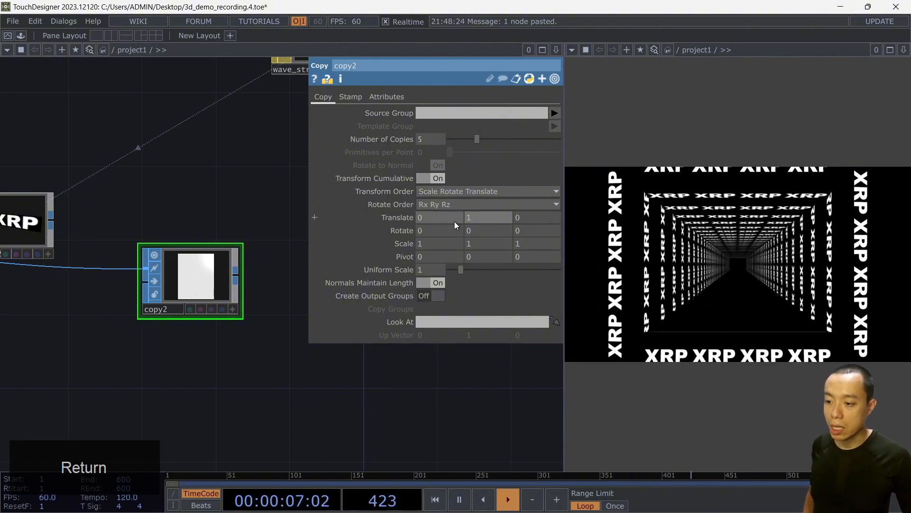
{"action": "middle_click_drag", "start_coordinate": [480, 221], "coordinate": [484, 222]}
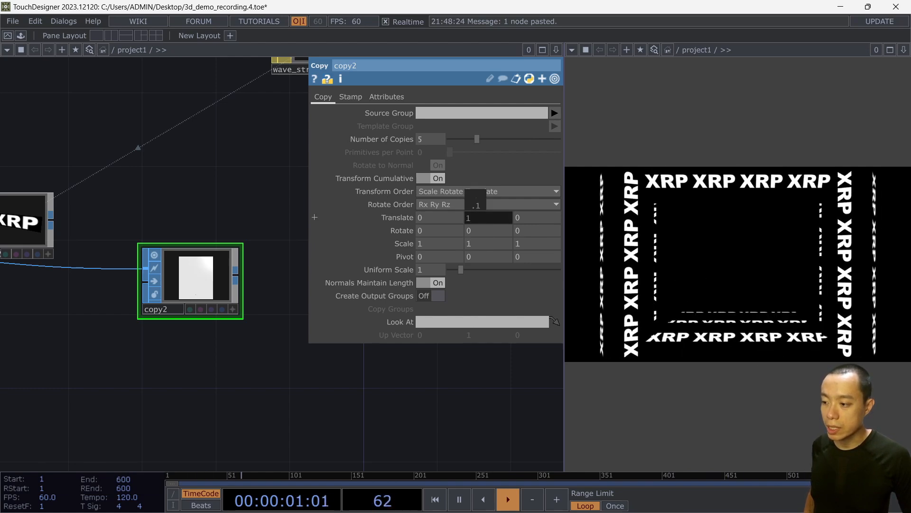
{"action": "middle_click_drag", "start_coordinate": [479, 221], "coordinate": [498, 221]}
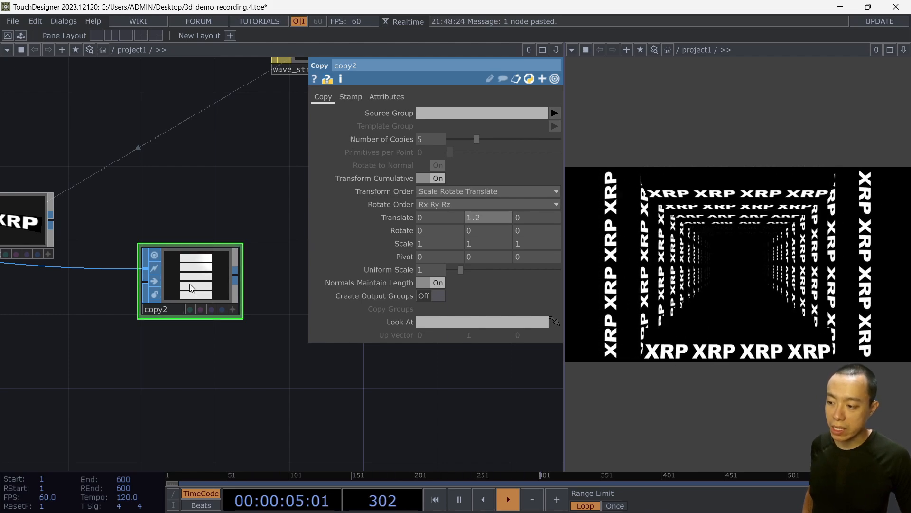
Move the material2 node up, clear of the wire between texture2 and copy2.
{"action": "left_click_drag", "start_coordinate": [223, 467], "coordinate": [232, 362]}
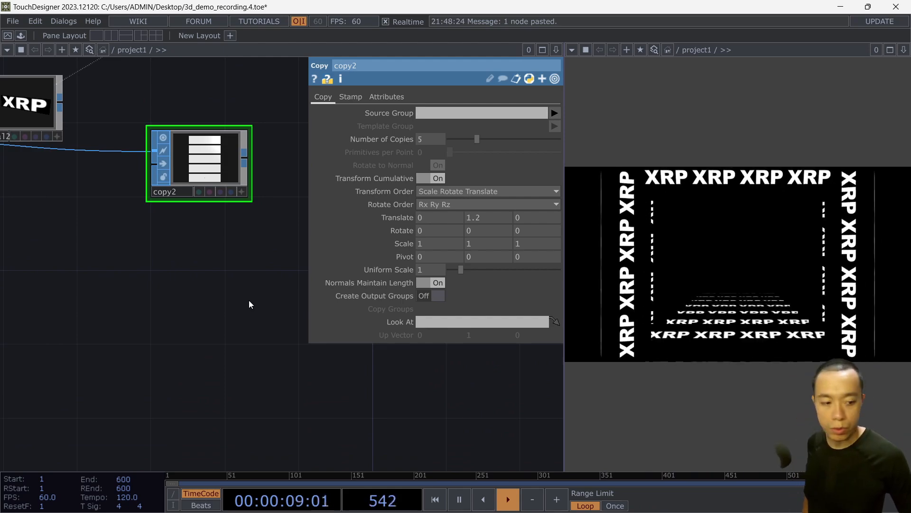
{"action": "scroll", "coordinate": [232, 280], "scroll_direction": "down", "scroll_amount": 3}
{"action": "left_click_drag", "start_coordinate": [227, 281], "coordinate": [252, 261]}
{"action": "left_click_drag", "start_coordinate": [147, 169], "coordinate": [142, 132]}
Insert a Noise SOP into the wire between texture2 and copy2.
{"action": "right_click", "coordinate": [141, 192]}
{"action": "left_click", "coordinate": [159, 178]}
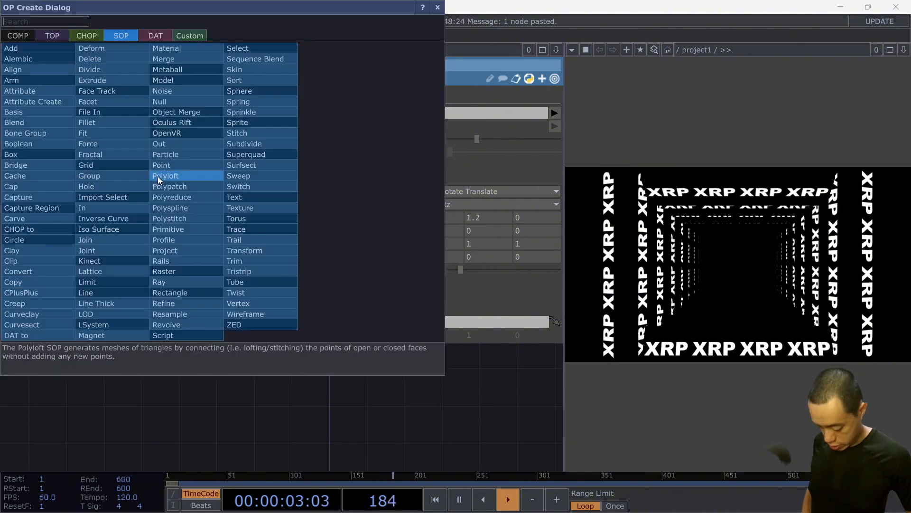
{"action": "type", "text": "moise"}
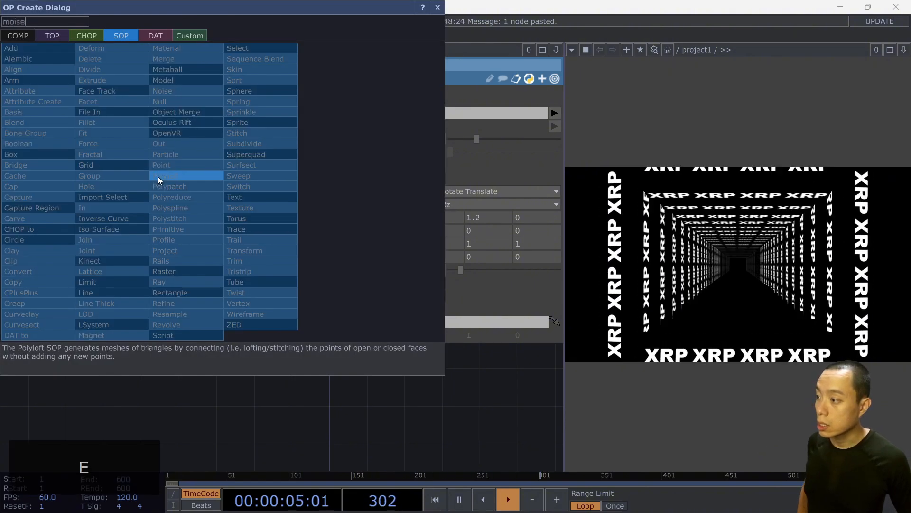
{"action": "left_click_drag", "start_coordinate": [35, 21], "coordinate": [1, 27]}
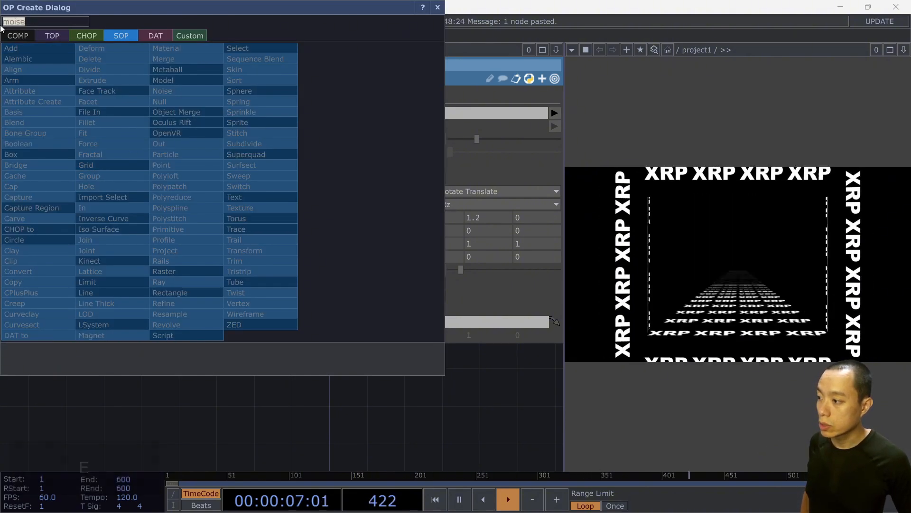
{"action": "type", "text": "nois"}
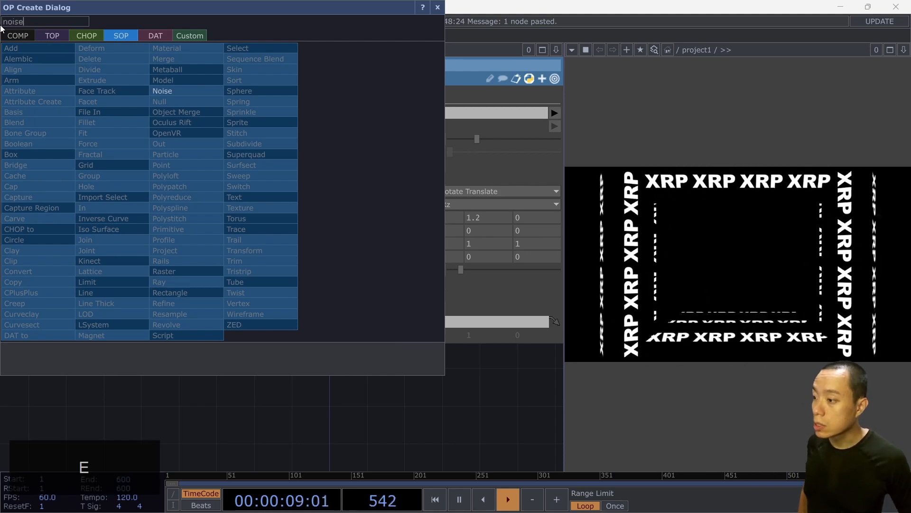
{"action": "left_click", "coordinate": [187, 89]}
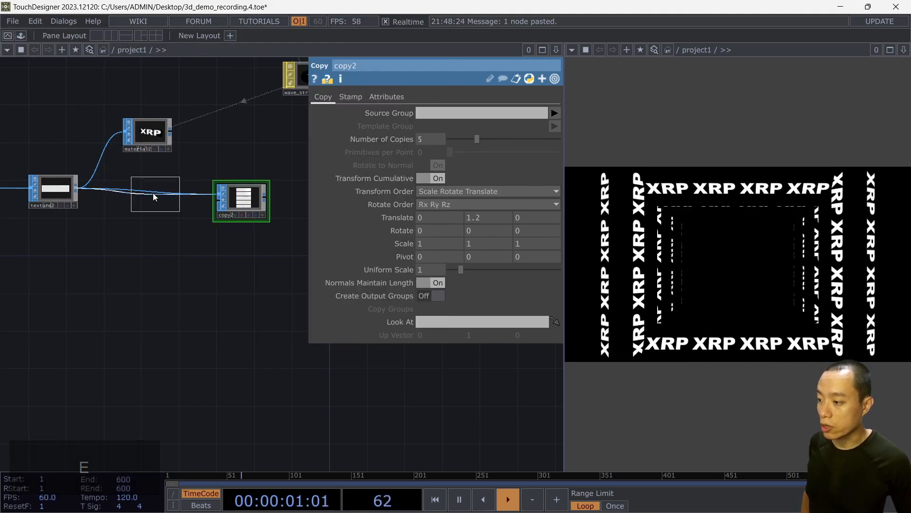
{"action": "left_click", "coordinate": [153, 193]}
Adjust the noise1 seed to 0.95 while checking the effect on the stacked strips of copy2.
{"action": "scroll", "coordinate": [199, 210], "scroll_direction": "up", "scroll_amount": 5}
{"action": "scroll", "coordinate": [197, 218], "scroll_direction": "down", "scroll_amount": 2}
{"action": "left_click_drag", "start_coordinate": [197, 229], "coordinate": [22, 310]}
{"action": "scroll", "coordinate": [251, 241], "scroll_direction": "up", "scroll_amount": 5}
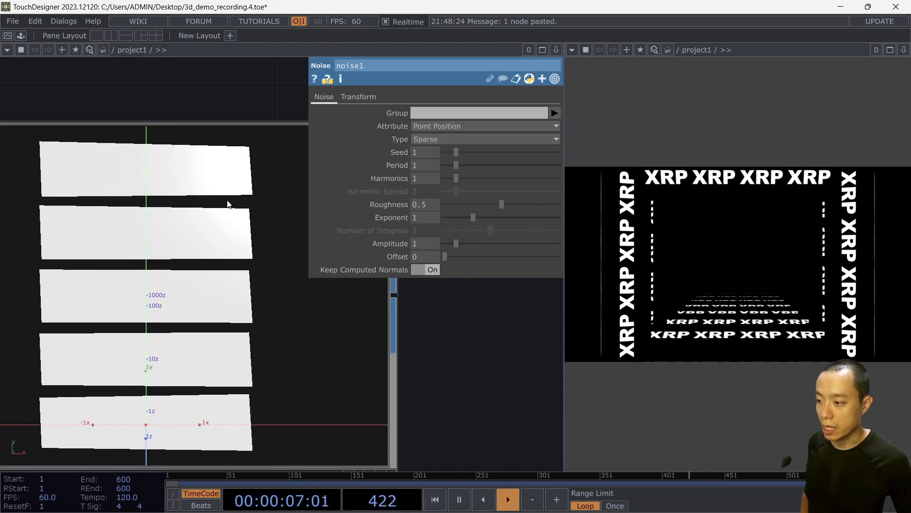
{"action": "scroll", "coordinate": [168, 205], "scroll_direction": "down", "scroll_amount": 5}
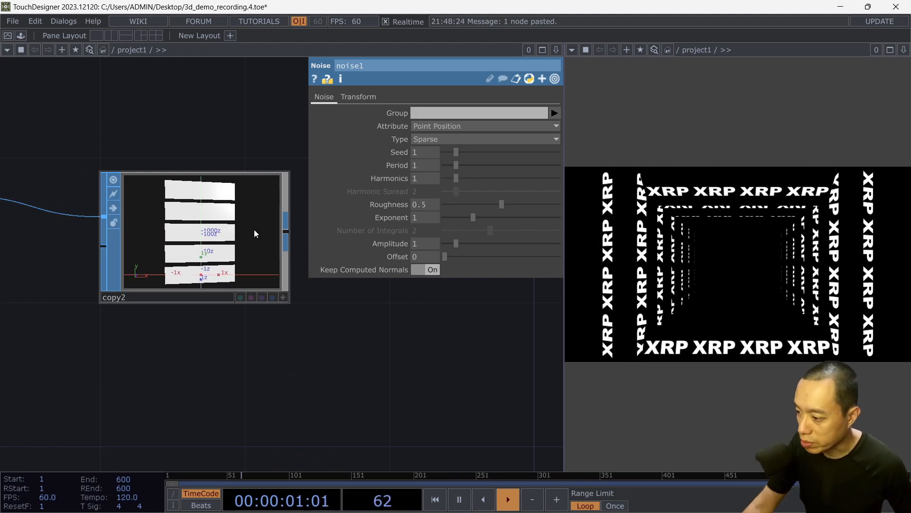
{"action": "scroll", "coordinate": [250, 227], "scroll_direction": "down", "scroll_amount": 5}
{"action": "left_click_drag", "start_coordinate": [125, 274], "coordinate": [186, 286]}
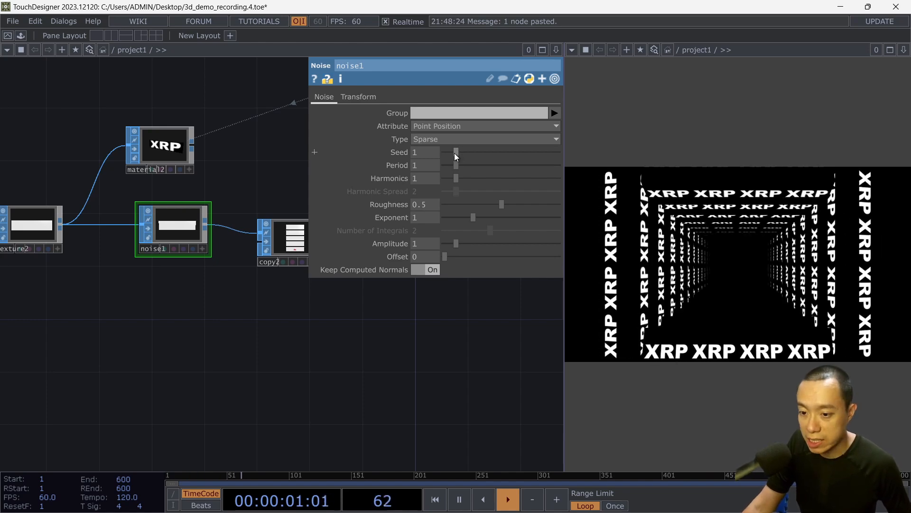
{"action": "left_click_drag", "start_coordinate": [454, 154], "coordinate": [451, 155]}
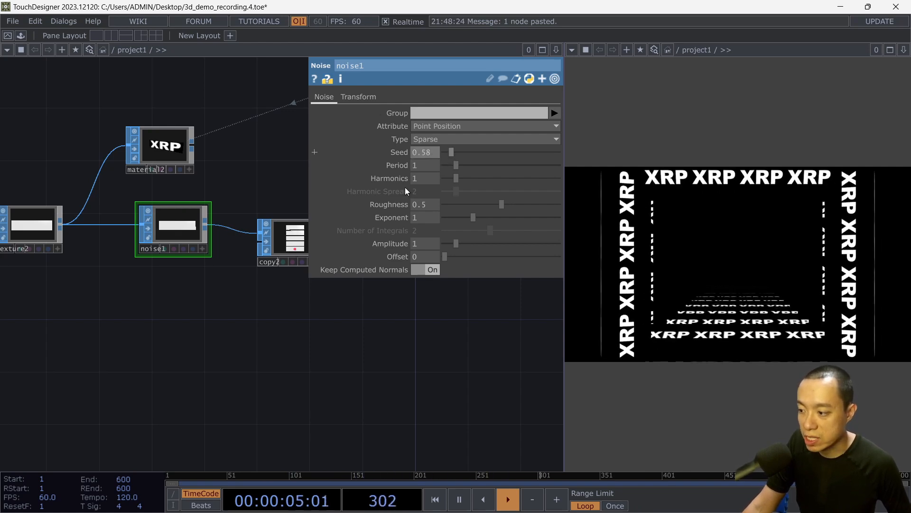
{"action": "scroll", "coordinate": [302, 240], "scroll_direction": "up", "scroll_amount": 5}
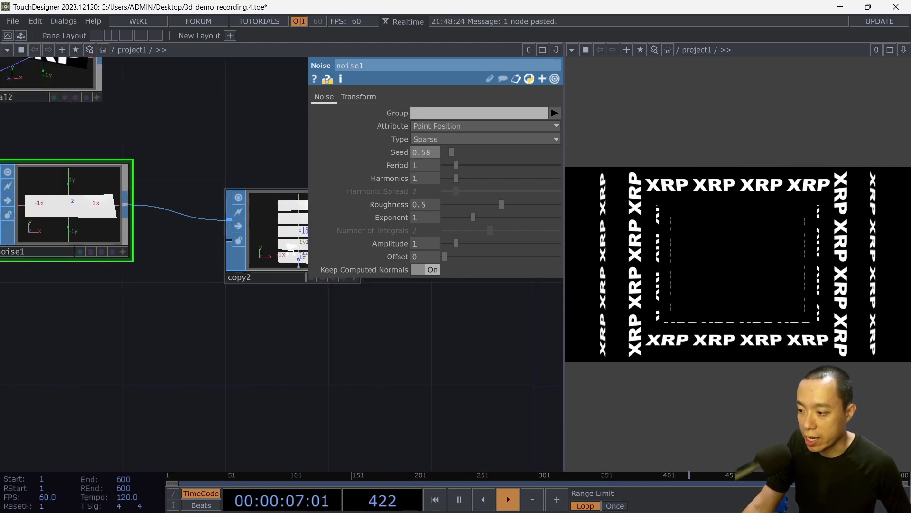
{"action": "left_click_drag", "start_coordinate": [307, 322], "coordinate": [260, 347]}
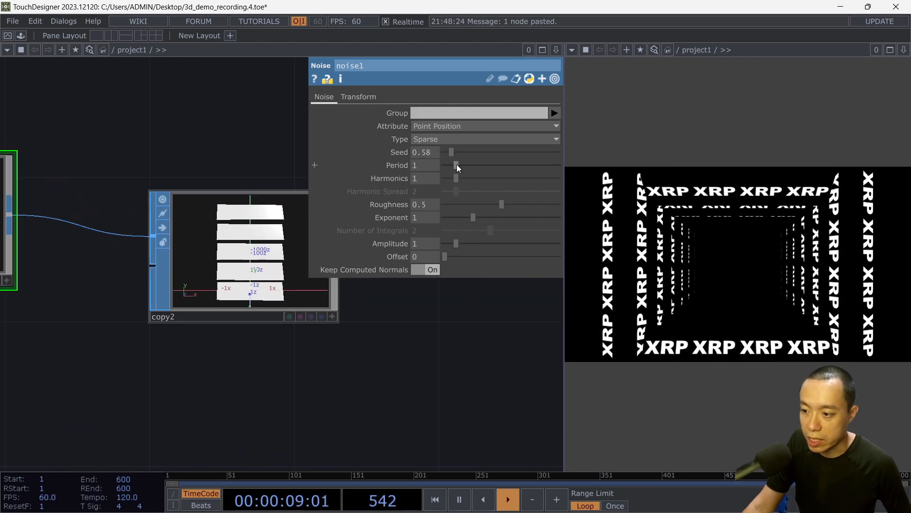
{"action": "left_click_drag", "start_coordinate": [450, 152], "coordinate": [459, 153]}
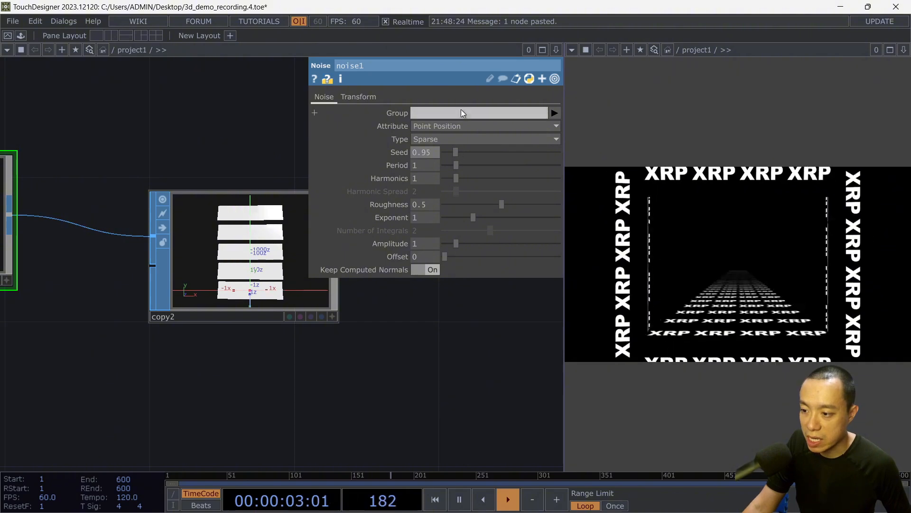
Try shorter noise periods on noise1, including 0.32, 0.223 and 0.23.
{"action": "mouse_move", "coordinate": [457, 164]}
{"action": "left_mouse_down"}
{"action": "mouse_move", "coordinate": [446, 166]}
{"action": "mouse_move", "coordinate": [510, 167]}
{"action": "mouse_move", "coordinate": [455, 168]}
{"action": "left_mouse_up"}
{"action": "scroll", "coordinate": [269, 245], "scroll_direction": "up", "scroll_amount": 5}
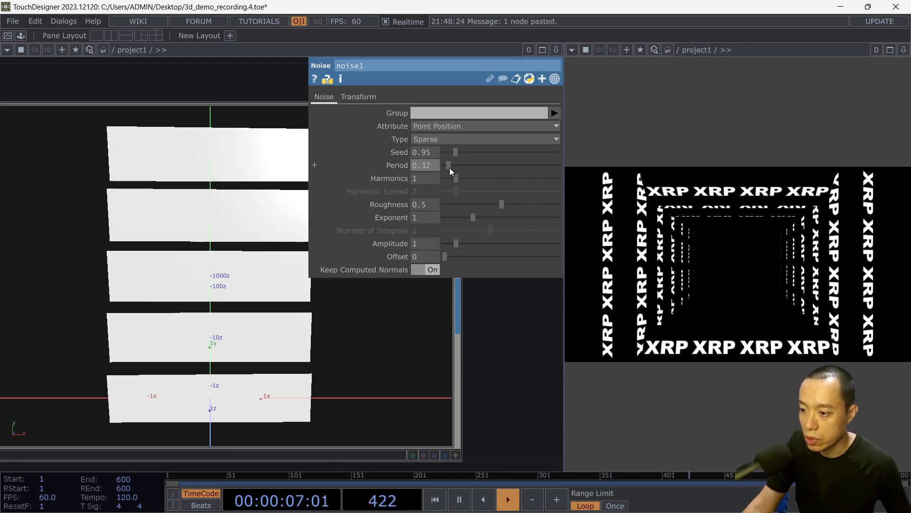
{"action": "left_click_drag", "start_coordinate": [448, 169], "coordinate": [449, 167]}
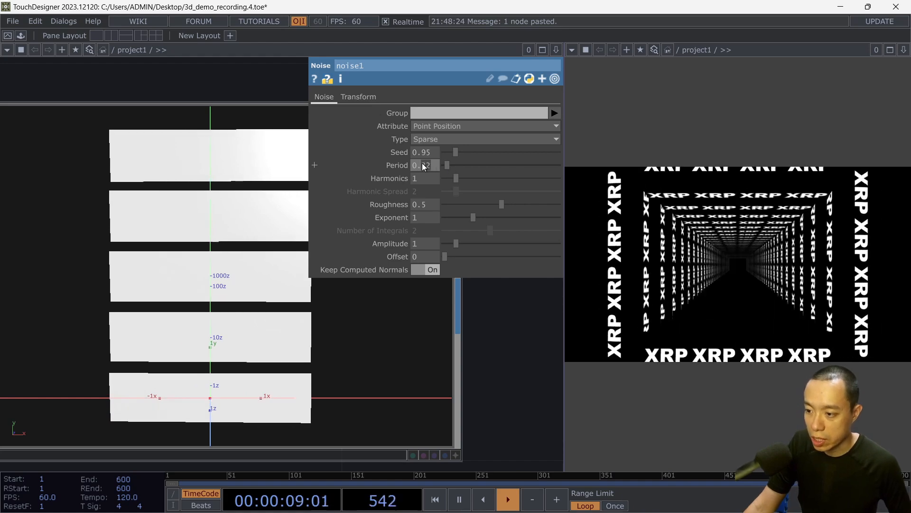
{"action": "left_click", "coordinate": [432, 163]}
{"action": "type", "text": "3"}
{"action": "key", "text": "Return"}
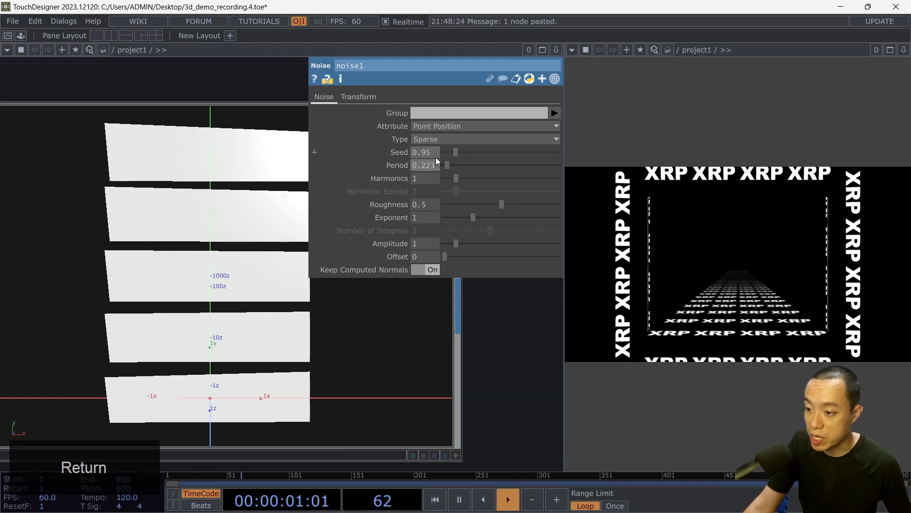
{"action": "left_click", "coordinate": [423, 165]}
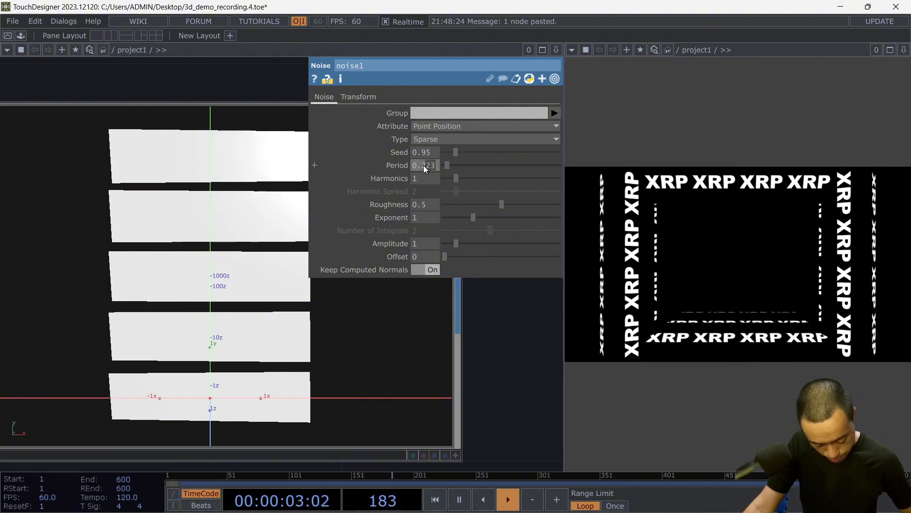
{"action": "key", "text": "BackSpace"}
{"action": "key", "text": "Return"}
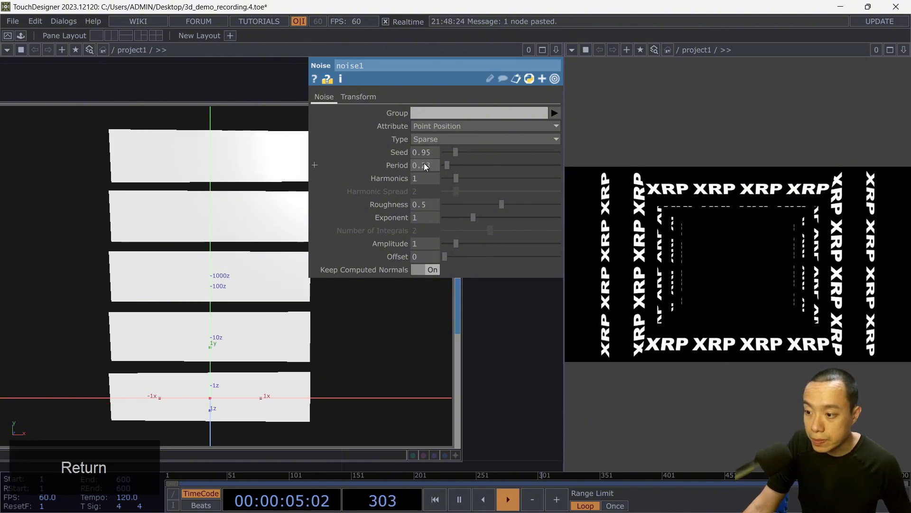
Try a noise1 period of 0, undo it, and set the period to 0.3.
{"action": "left_click", "coordinate": [425, 163]}
{"action": "type", "text": "0"}
{"action": "key", "text": "Return"}
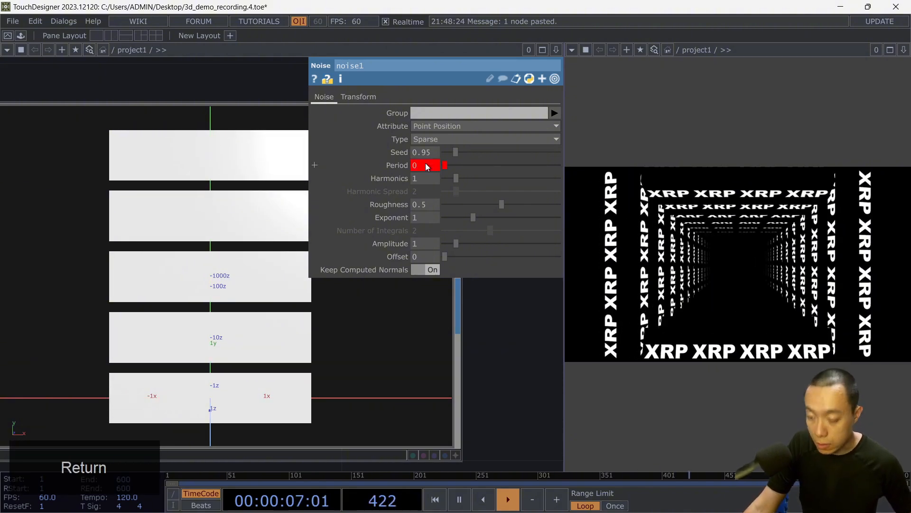
{"action": "key", "text": "ctrl+z"}
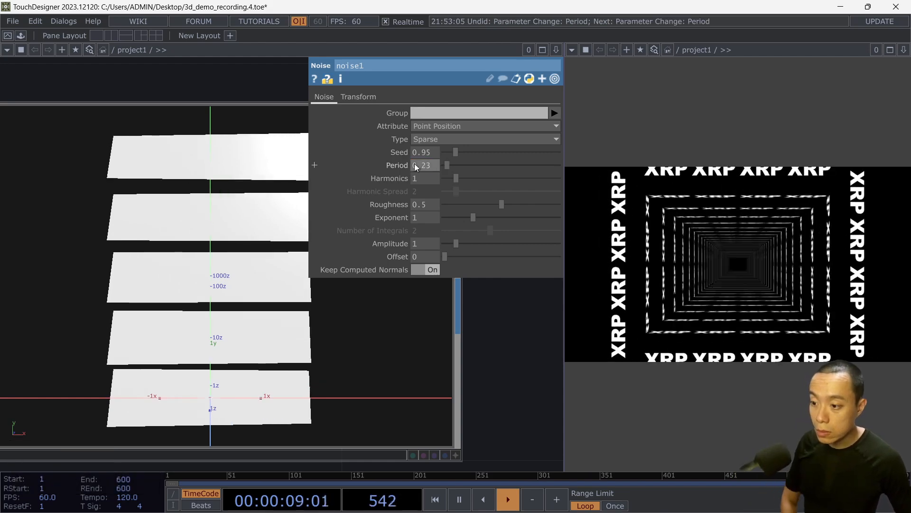
{"action": "key", "text": "BackSpace"}
{"action": "key", "text": "Return"}
Try 2 harmonics on noise1 and restore the value to 1.
{"action": "left_click_drag", "start_coordinate": [456, 177], "coordinate": [377, 180]}
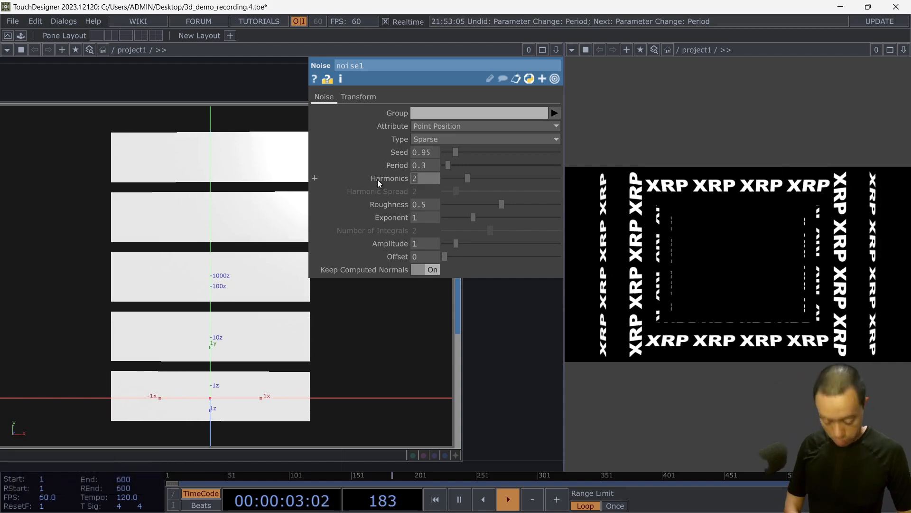
{"action": "type", "text": "1"}
{"action": "key", "text": "Return"}
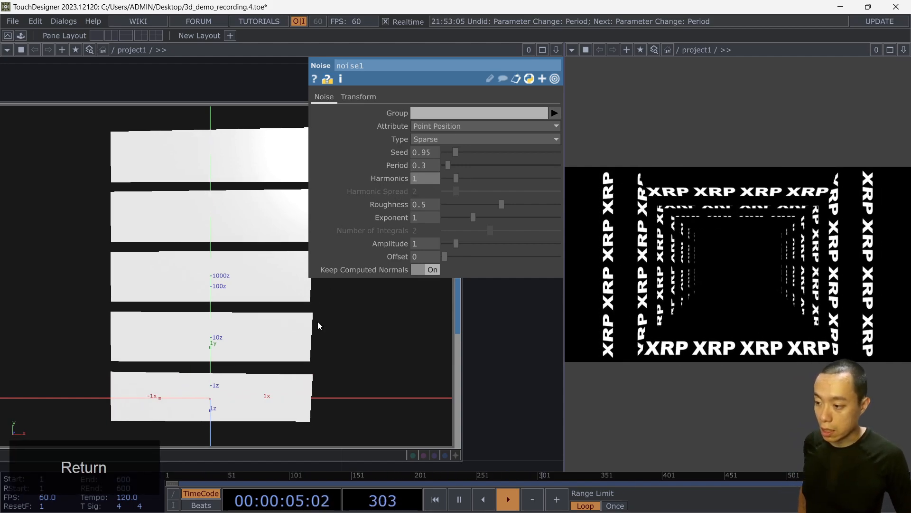
Examine copy2's noise-distorted strips in its interactive viewer, up close and from an angled 3D view.
{"action": "scroll", "coordinate": [319, 328], "scroll_direction": "down", "scroll_amount": 4}
{"action": "scroll", "coordinate": [321, 332], "scroll_direction": "up", "scroll_amount": 5}
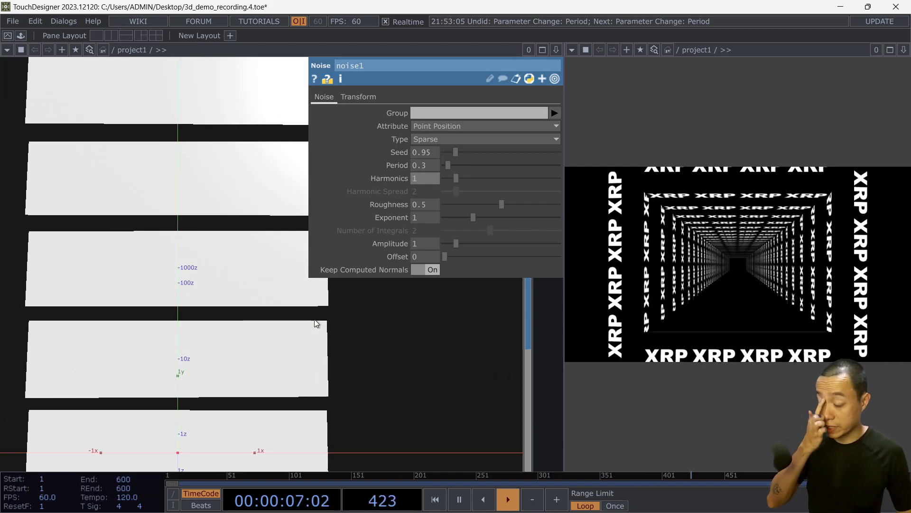
{"action": "scroll", "coordinate": [315, 319], "scroll_direction": "down", "scroll_amount": 4}
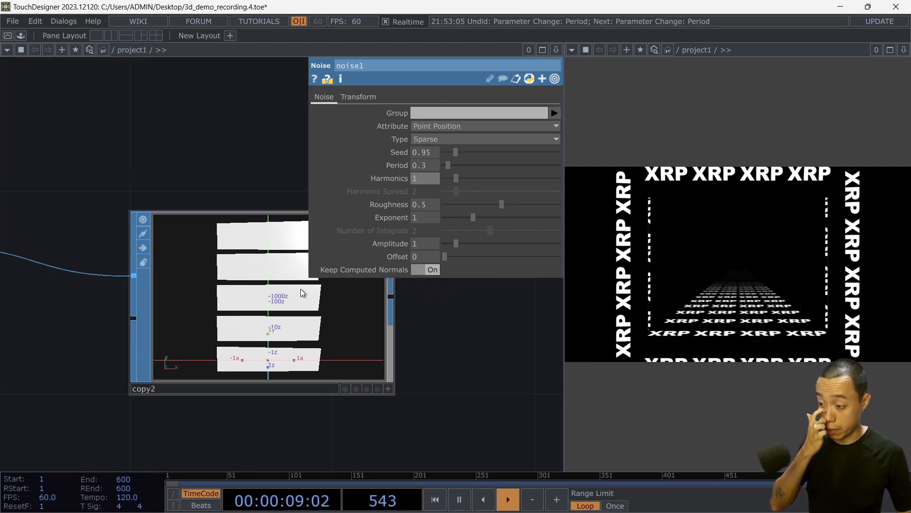
{"action": "scroll", "coordinate": [299, 291], "scroll_direction": "up", "scroll_amount": 4}
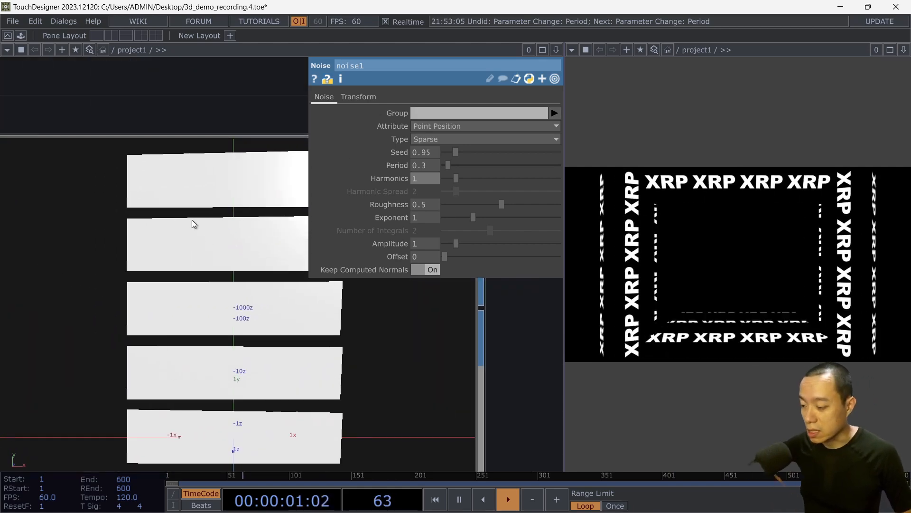
{"action": "scroll", "coordinate": [247, 314], "scroll_direction": "down", "scroll_amount": 4}
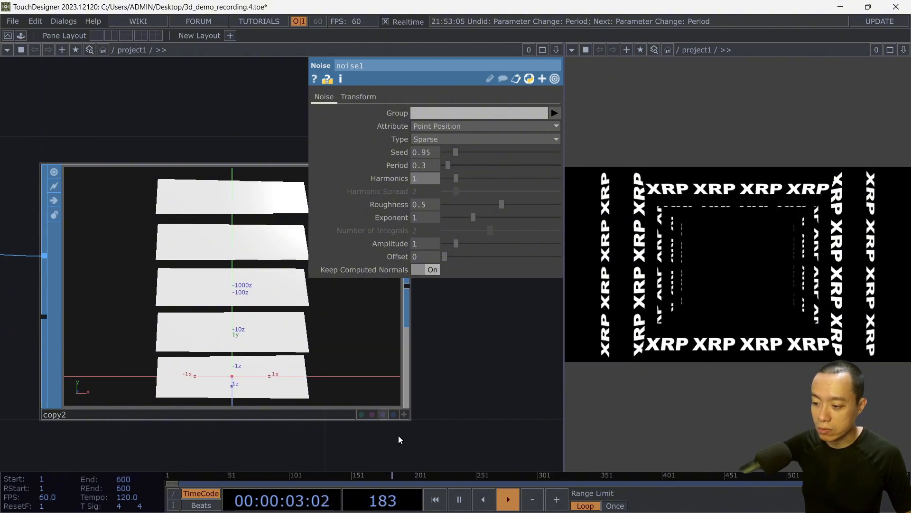
{"action": "left_click", "coordinate": [404, 415]}
{"action": "left_click_drag", "start_coordinate": [358, 338], "coordinate": [320, 340]}
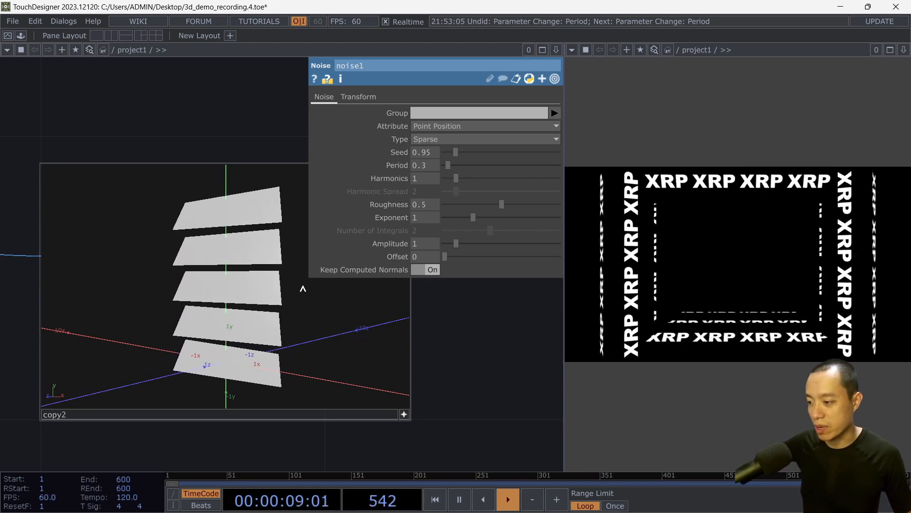
{"action": "scroll", "coordinate": [283, 313], "scroll_direction": "down", "scroll_amount": 3}
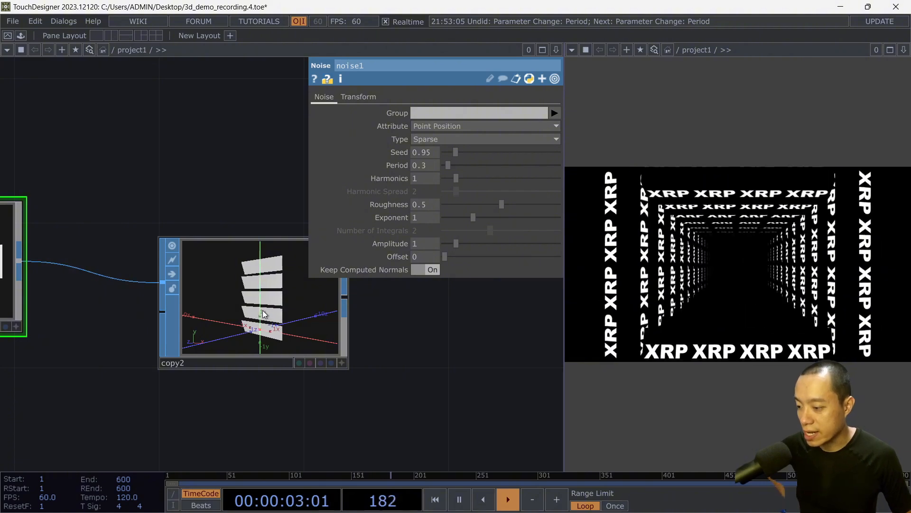
{"action": "scroll", "coordinate": [261, 304], "scroll_direction": "down", "scroll_amount": 3}
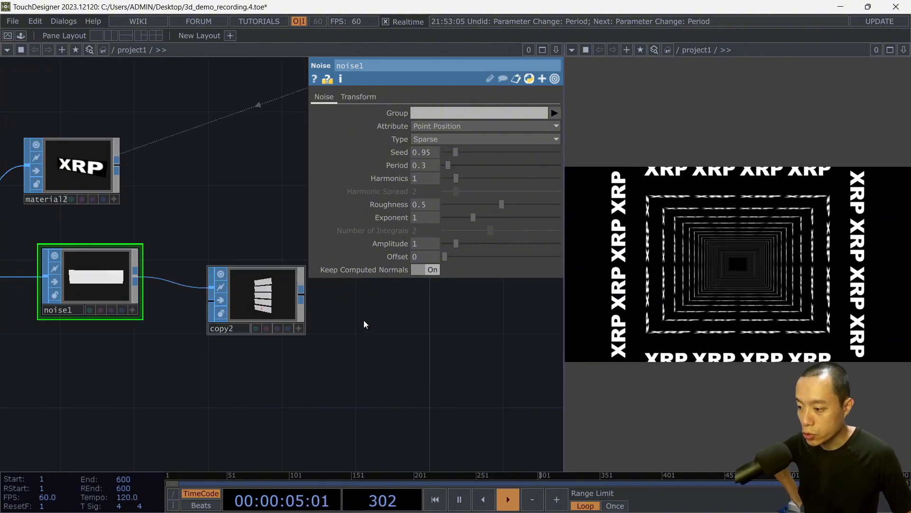
{"action": "left_click_drag", "start_coordinate": [470, 317], "coordinate": [547, 311]}
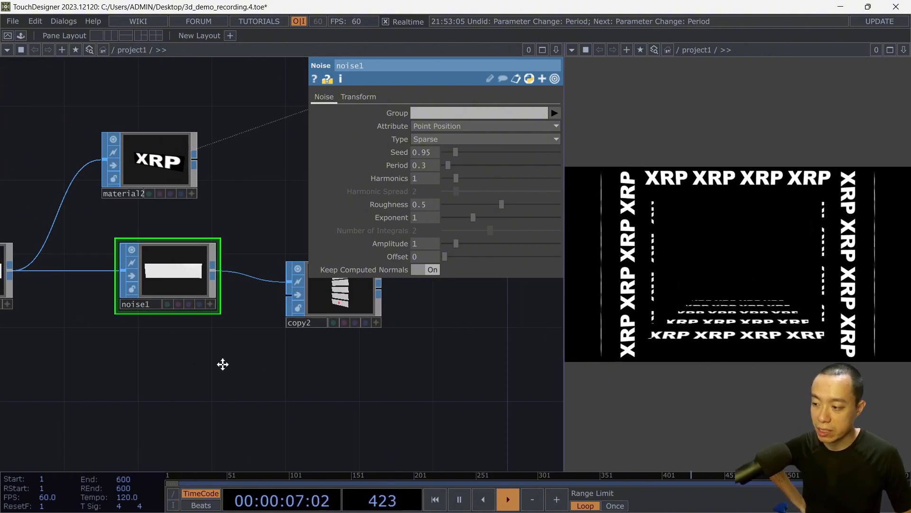
Make room before noise1 and insert a Subdivide SOP on the wire between texture2 and noise1.
{"action": "left_click_drag", "start_coordinate": [223, 364], "coordinate": [318, 381]}
{"action": "left_click_drag", "start_coordinate": [496, 317], "coordinate": [570, 317]}
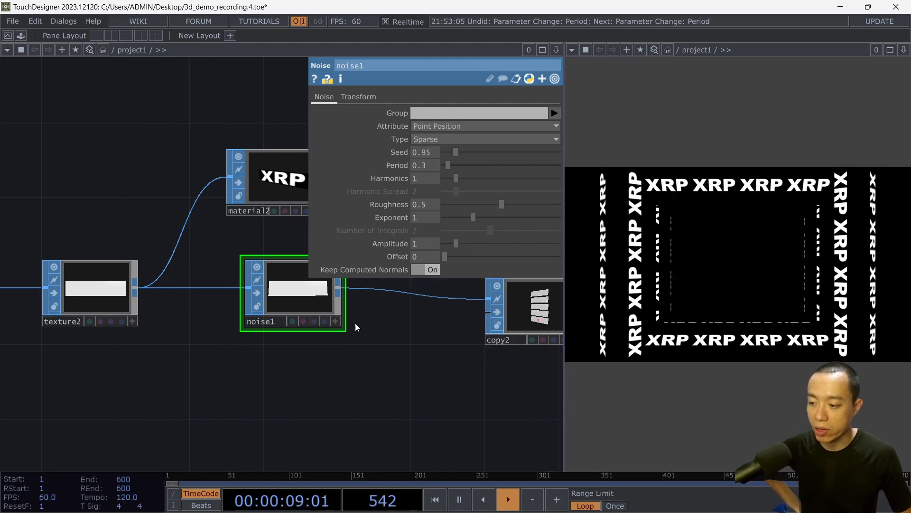
{"action": "left_click_drag", "start_coordinate": [292, 316], "coordinate": [403, 334]}
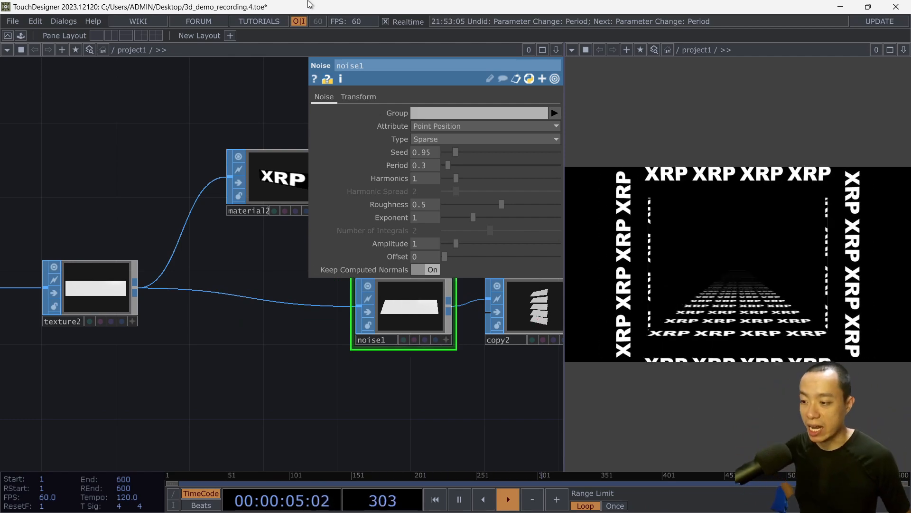
{"action": "right_click", "coordinate": [230, 292]}
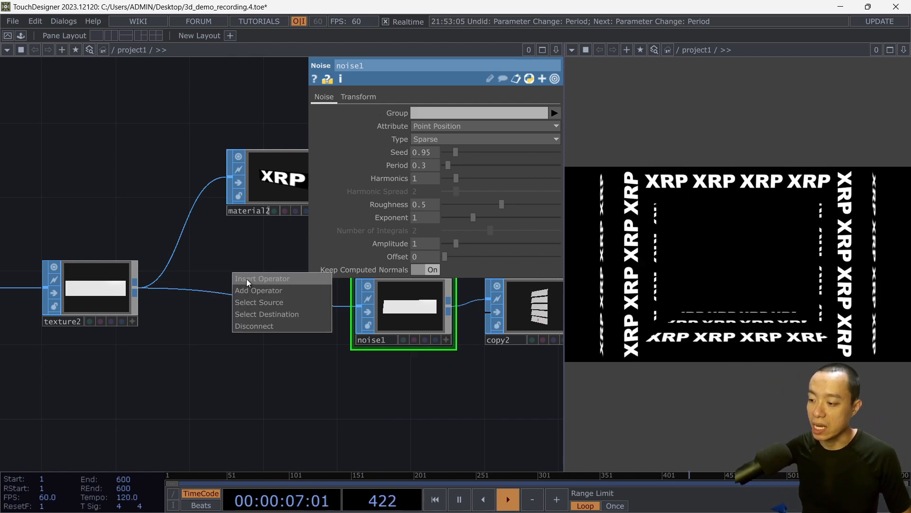
{"action": "left_click", "coordinate": [246, 279]}
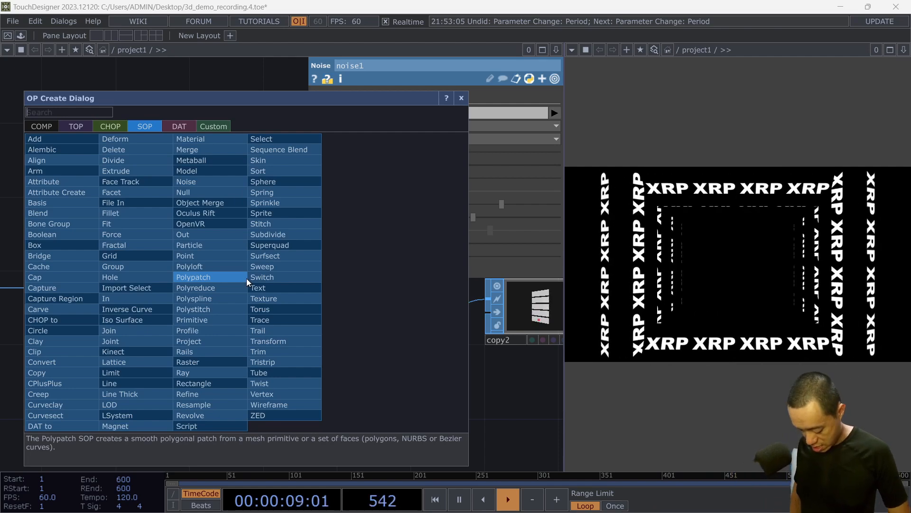
{"action": "type", "text": "subd"}
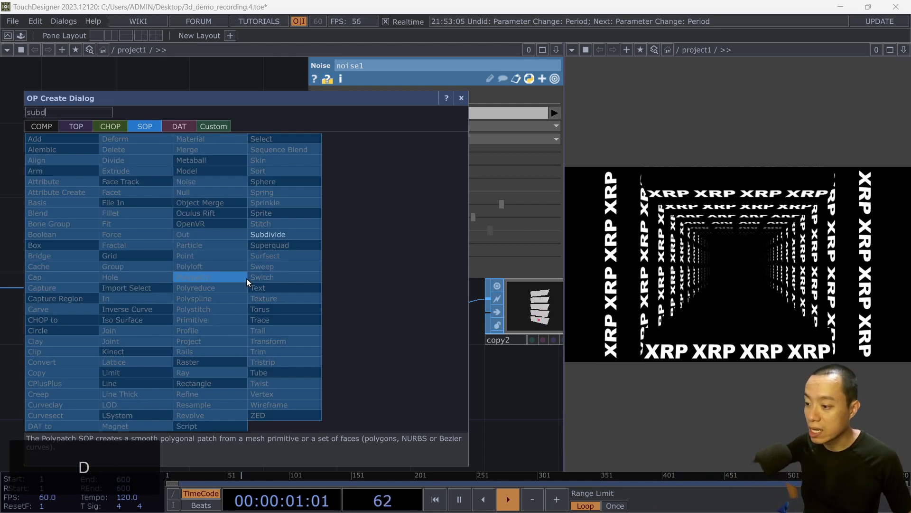
{"action": "left_click", "coordinate": [300, 236]}
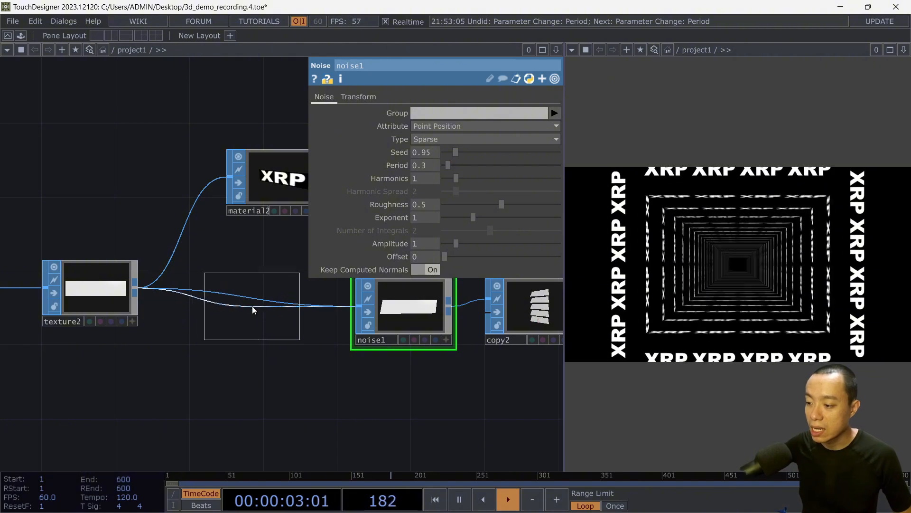
{"action": "left_click", "coordinate": [252, 306]}
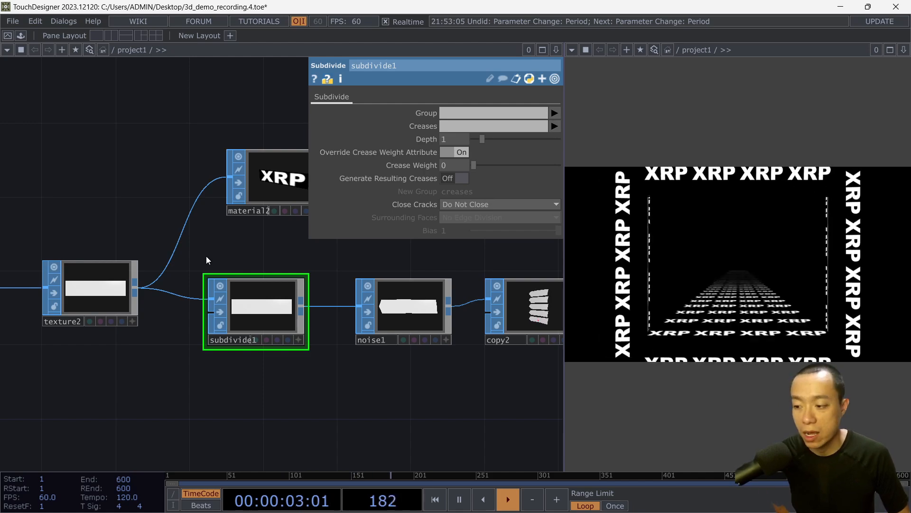
Show texture2 and subdivide1 as wireframes in their viewers and set subdivide1's depth to 3.
{"action": "left_click_drag", "start_coordinate": [105, 286], "coordinate": [87, 287]}
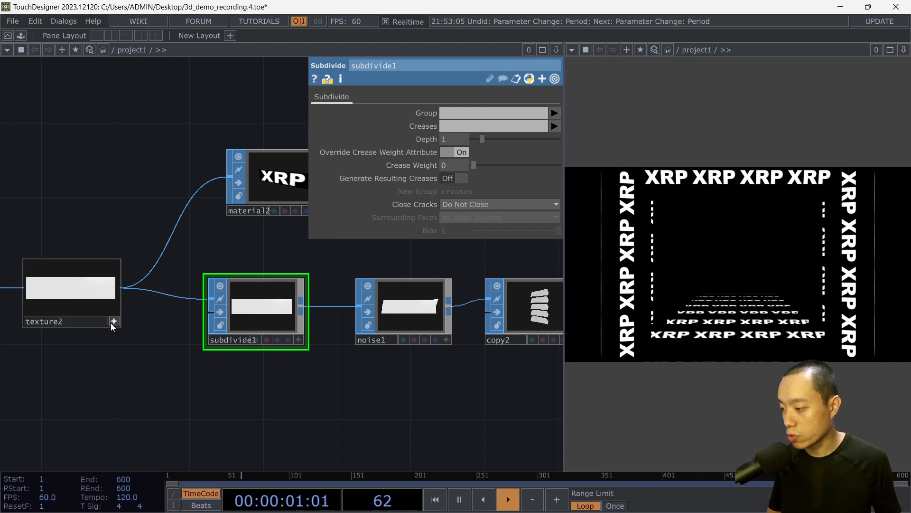
{"action": "right_click", "coordinate": [101, 310]}
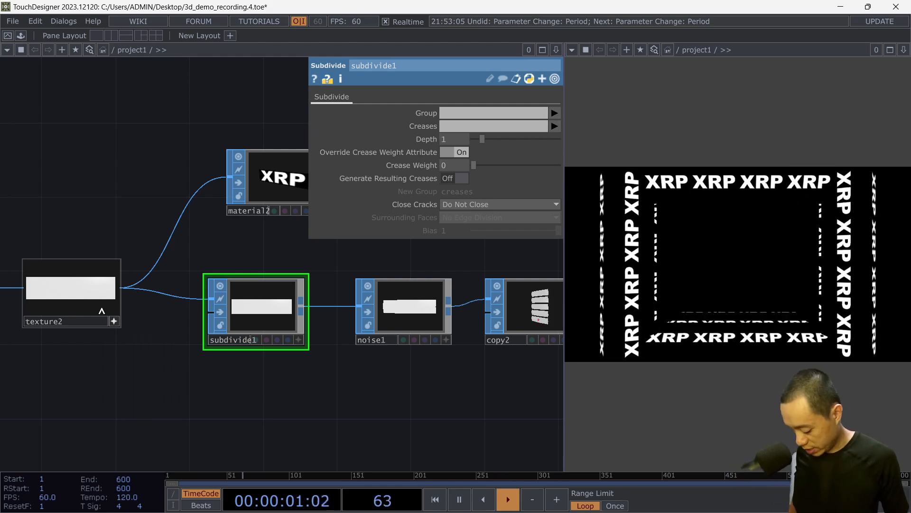
{"action": "key", "text": "w"}
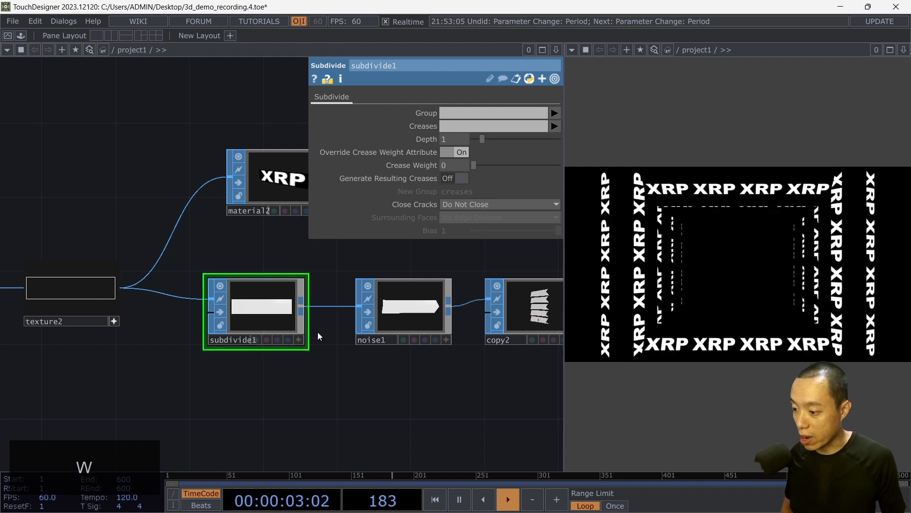
{"action": "left_click", "coordinate": [299, 338]}
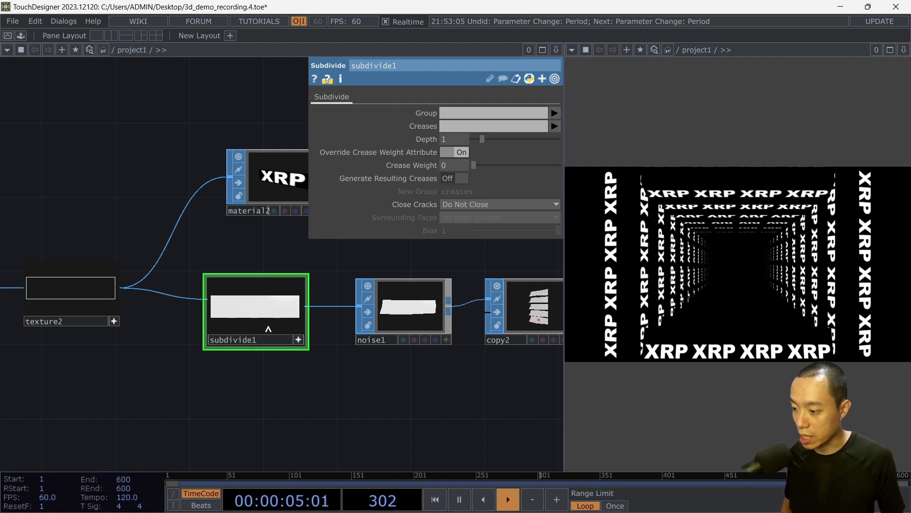
{"action": "right_click", "coordinate": [268, 327]}
{"action": "left_click", "coordinate": [259, 332]}
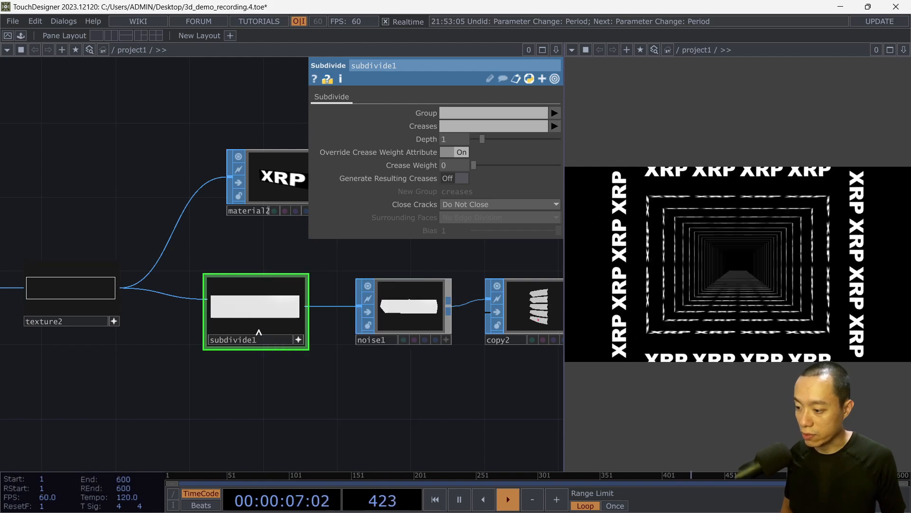
{"action": "key", "text": "w"}
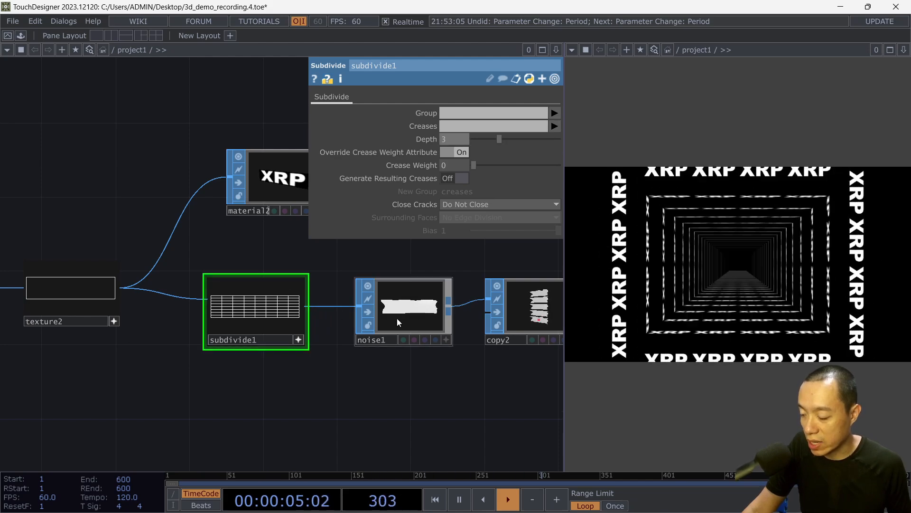
Show noise1's distorted strip as a wireframe in its interactive viewer.
{"action": "scroll", "coordinate": [334, 323], "scroll_direction": "up", "scroll_amount": 3}
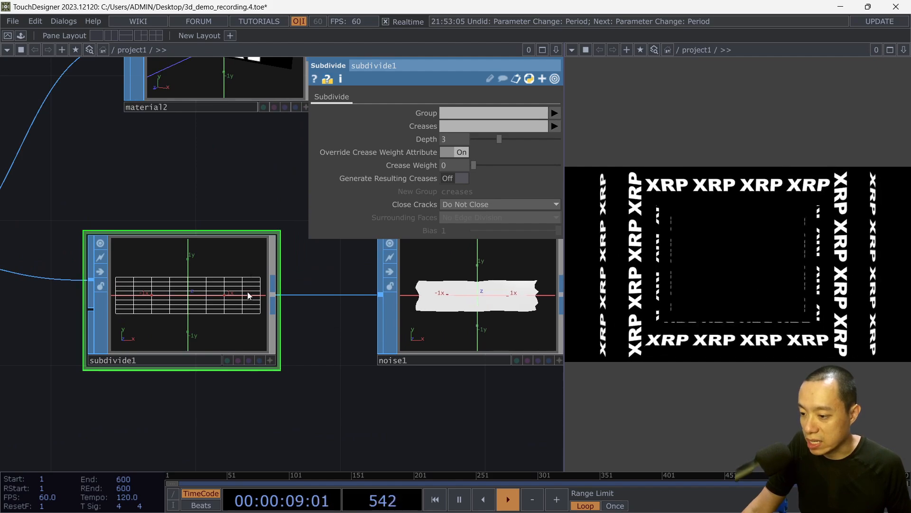
{"action": "left_click_drag", "start_coordinate": [402, 418], "coordinate": [342, 399]}
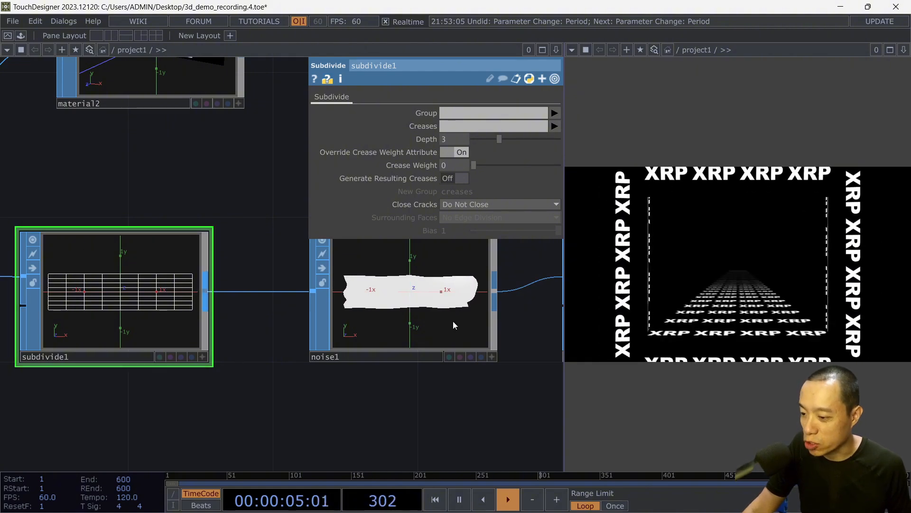
{"action": "left_click", "coordinate": [493, 356]}
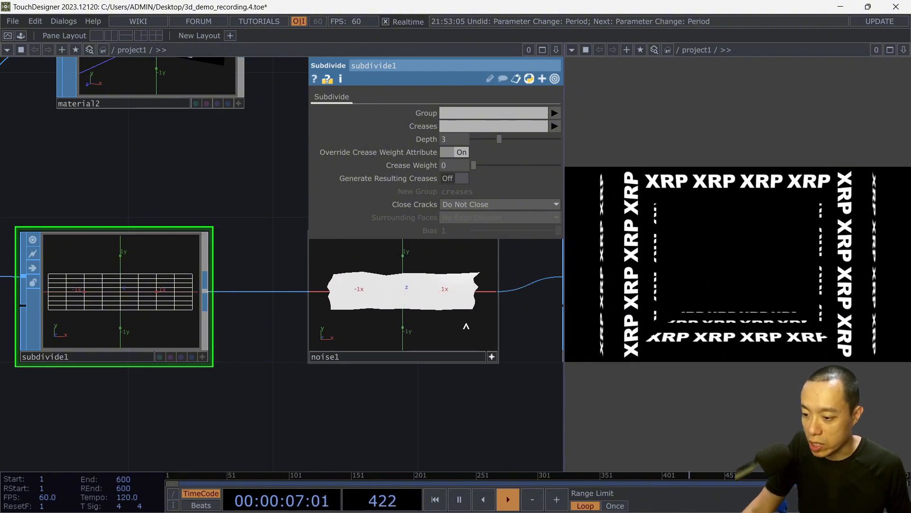
{"action": "key", "text": "w"}
{"action": "key", "text": "w"}
{"action": "key", "text": "w"}
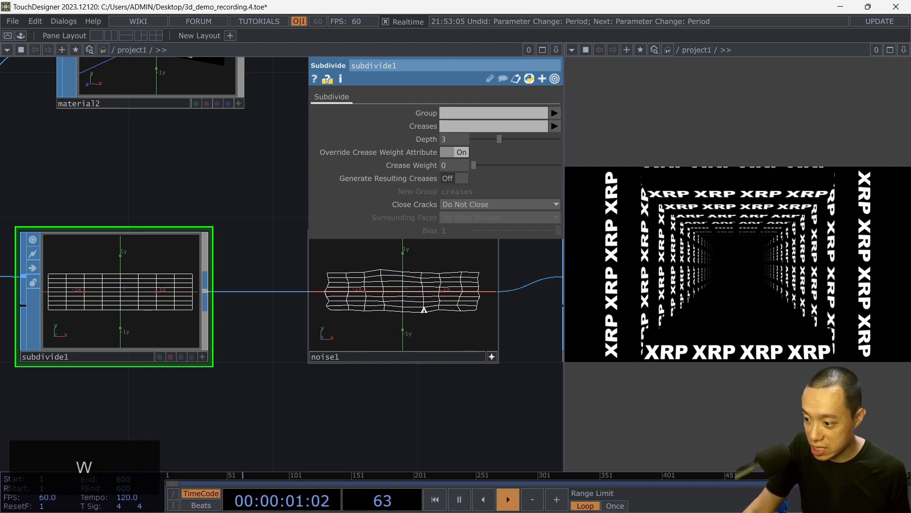
Set subdivide1's depth to 5 and inspect the stacked strips up close in copy2's interactive viewer.
{"action": "left_click_drag", "start_coordinate": [503, 143], "coordinate": [520, 143]}
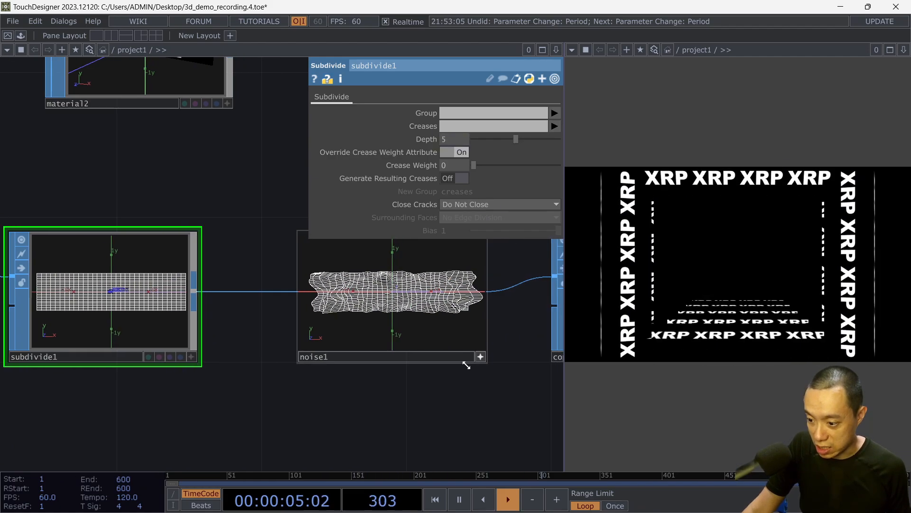
{"action": "left_click_drag", "start_coordinate": [503, 326], "coordinate": [187, 327]}
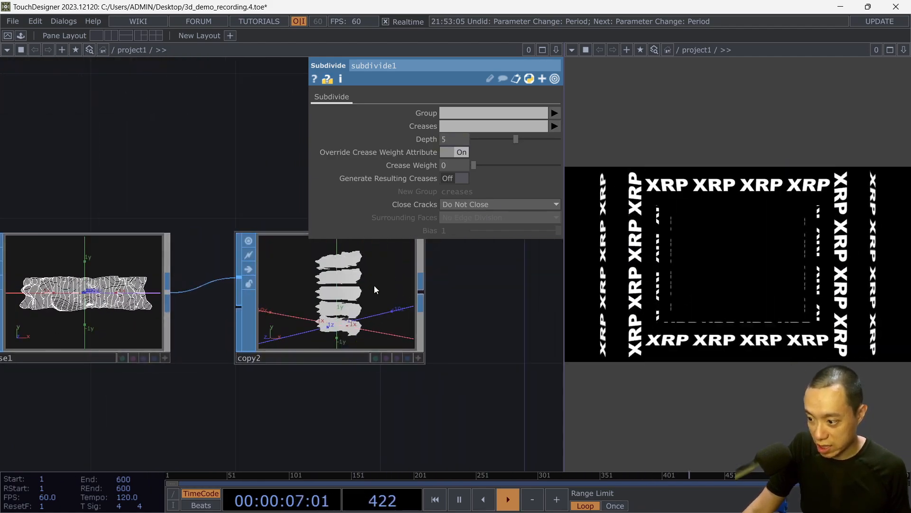
{"action": "left_click_drag", "start_coordinate": [484, 289], "coordinate": [505, 286]}
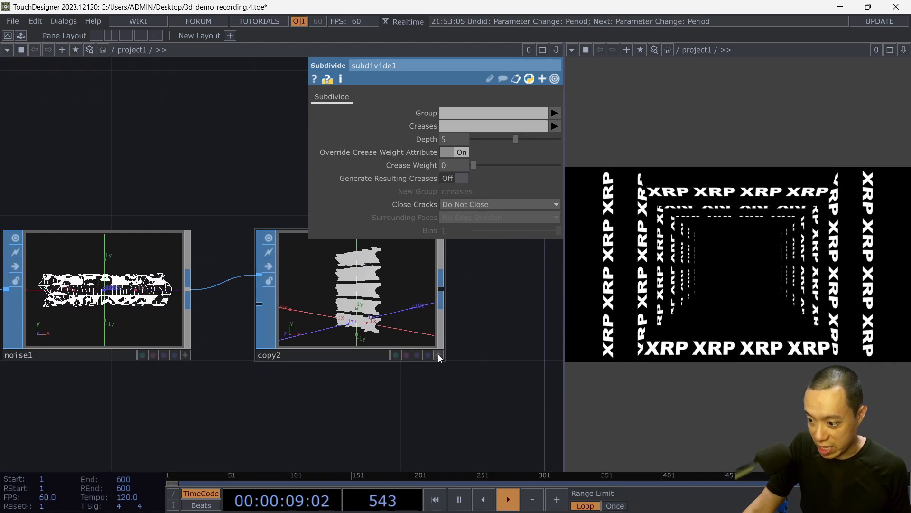
{"action": "left_click", "coordinate": [439, 354]}
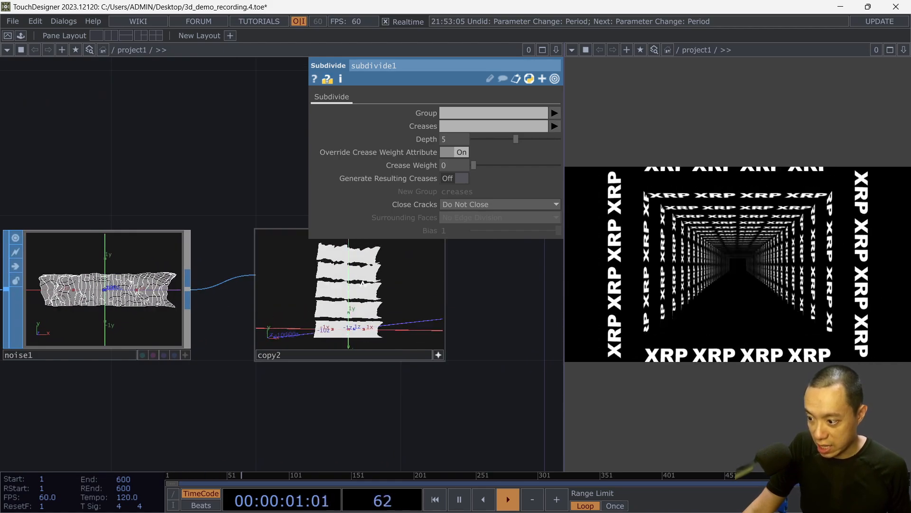
{"action": "left_click_drag", "start_coordinate": [363, 282], "coordinate": [383, 288]}
{"action": "scroll", "coordinate": [361, 284], "scroll_direction": "up", "scroll_amount": 3}
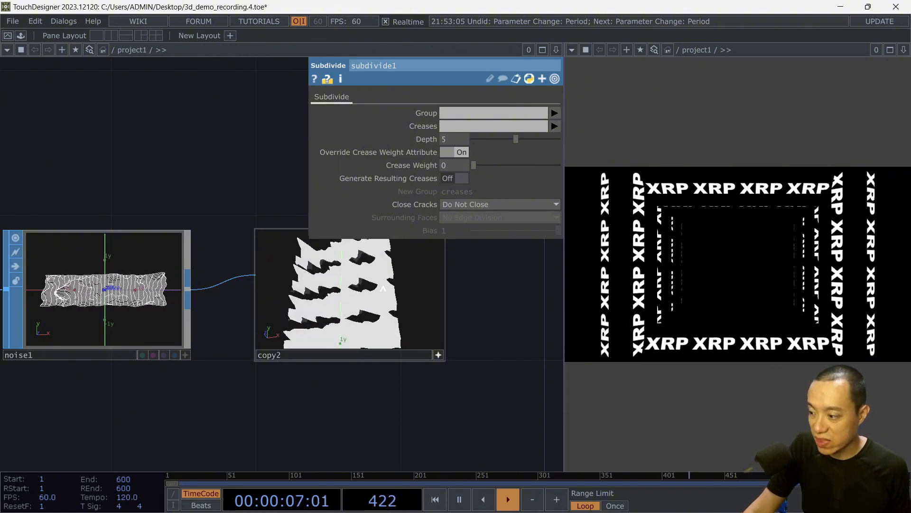
Try 0 harmonics on noise1 and restore the value to 1.
{"action": "left_click", "coordinate": [167, 243]}
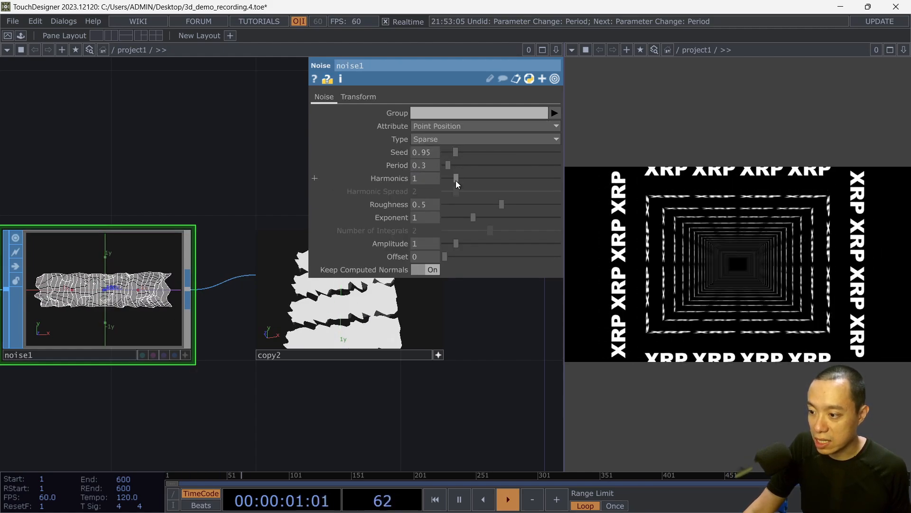
{"action": "mouse_move", "coordinate": [456, 182]}
{"action": "left_mouse_down"}
{"action": "mouse_move", "coordinate": [446, 182]}
{"action": "mouse_move", "coordinate": [471, 178]}
{"action": "mouse_move", "coordinate": [445, 178]}
{"action": "left_mouse_up"}
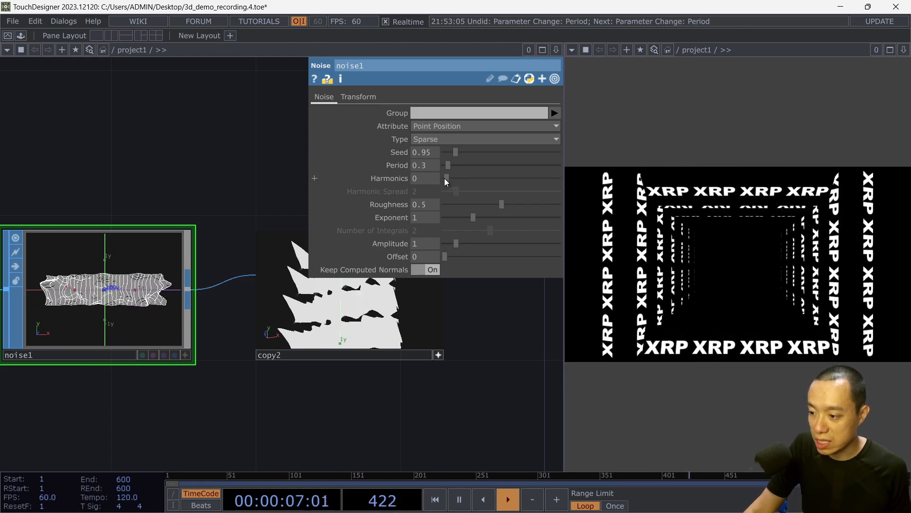
{"action": "middle_click_drag", "start_coordinate": [386, 178], "coordinate": [394, 175]}
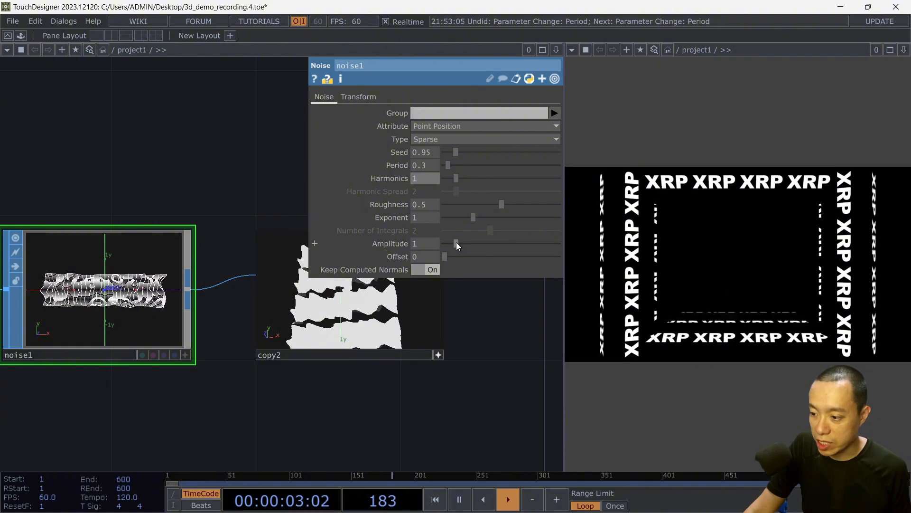
Set noise1's amplitude to 0.22 and check copy2's stacked strips from several angles in its viewer.
{"action": "left_click_drag", "start_coordinate": [456, 242], "coordinate": [447, 244]}
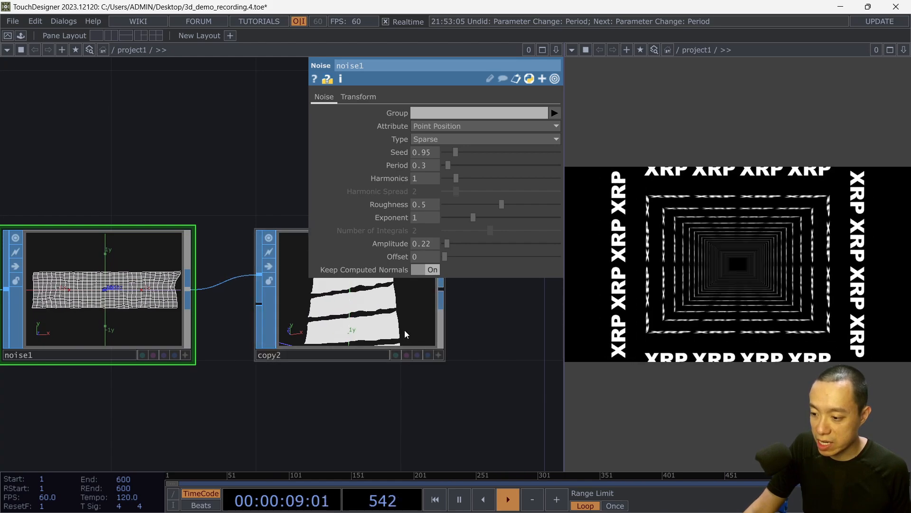
{"action": "left_click", "coordinate": [399, 307]}
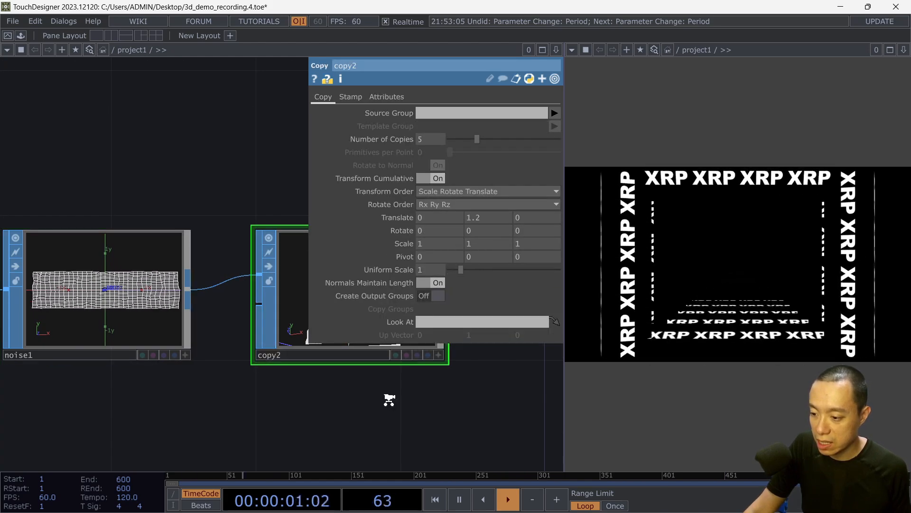
{"action": "scroll", "coordinate": [389, 397], "scroll_direction": "down", "scroll_amount": 2}
{"action": "left_click_drag", "start_coordinate": [345, 394], "coordinate": [218, 390]}
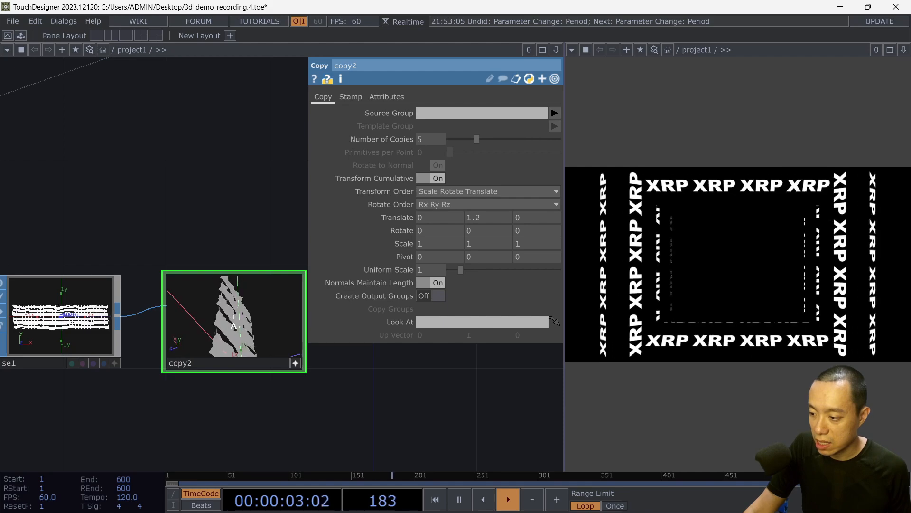
{"action": "left_click_drag", "start_coordinate": [233, 326], "coordinate": [268, 326]}
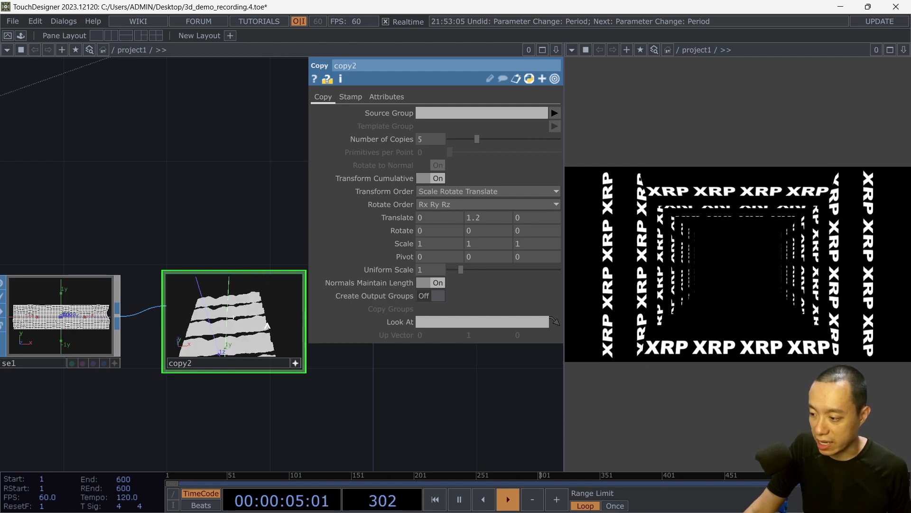
{"action": "scroll", "coordinate": [218, 309], "scroll_direction": "down", "scroll_amount": 3}
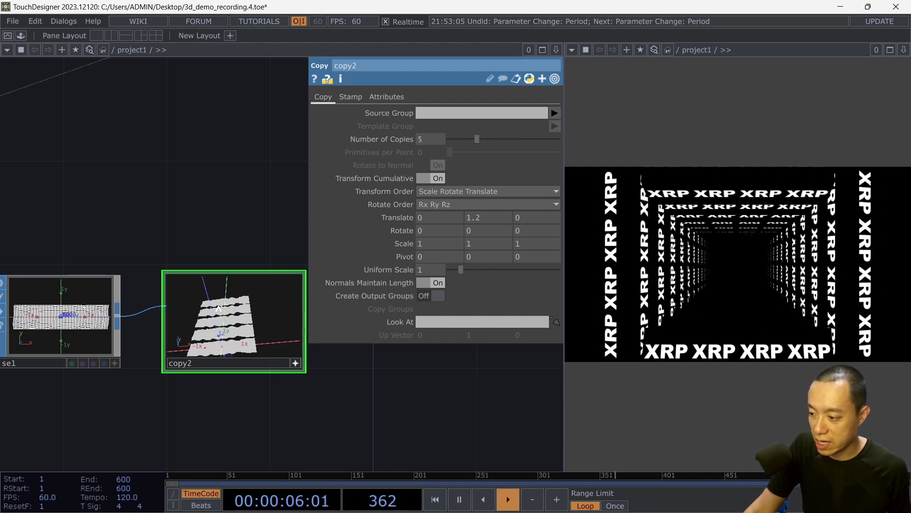
{"action": "left_click", "coordinate": [295, 363]}
Move material2 above copy2, feed it from copy2's output instead of texture2, and check the textured stack in its viewer.
{"action": "scroll", "coordinate": [209, 207], "scroll_direction": "down", "scroll_amount": 3}
{"action": "left_click_drag", "start_coordinate": [211, 212], "coordinate": [279, 198]}
{"action": "left_click_drag", "start_coordinate": [192, 351], "coordinate": [128, 392]}
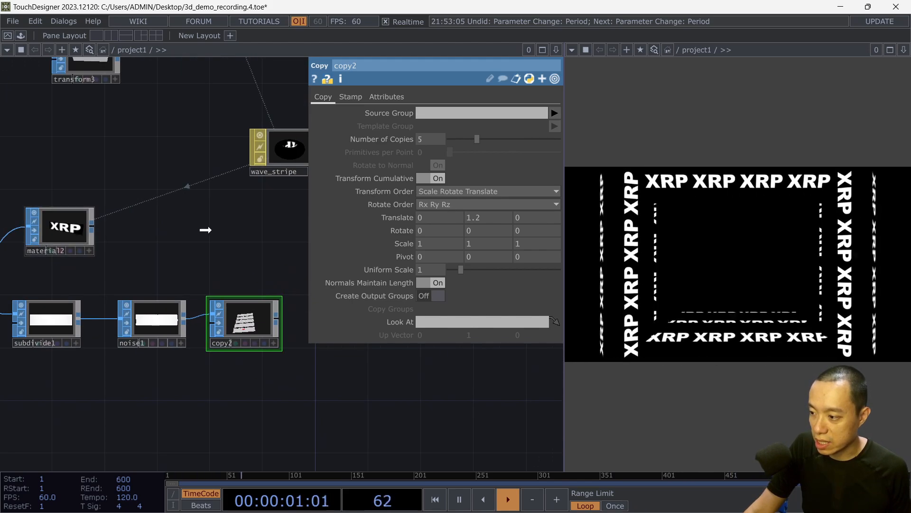
{"action": "left_click_drag", "start_coordinate": [75, 235], "coordinate": [275, 235]}
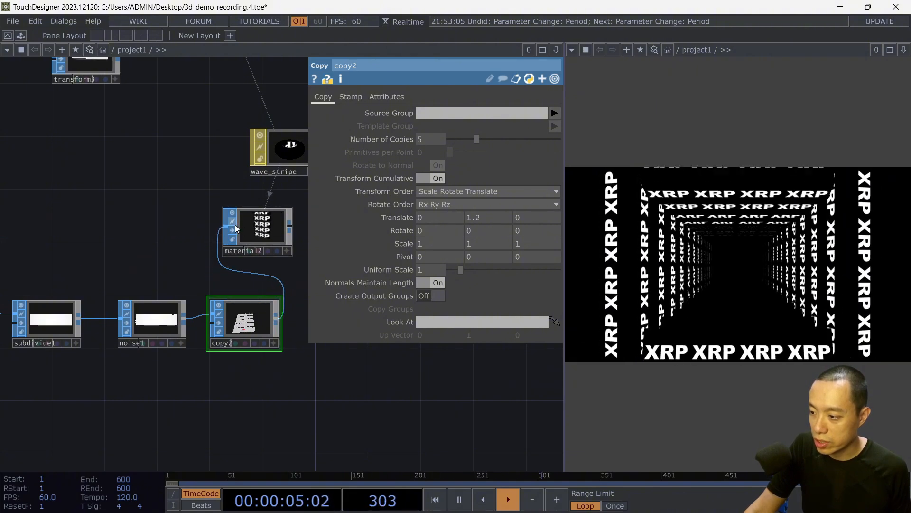
{"action": "scroll", "coordinate": [275, 231], "scroll_direction": "up", "scroll_amount": 5}
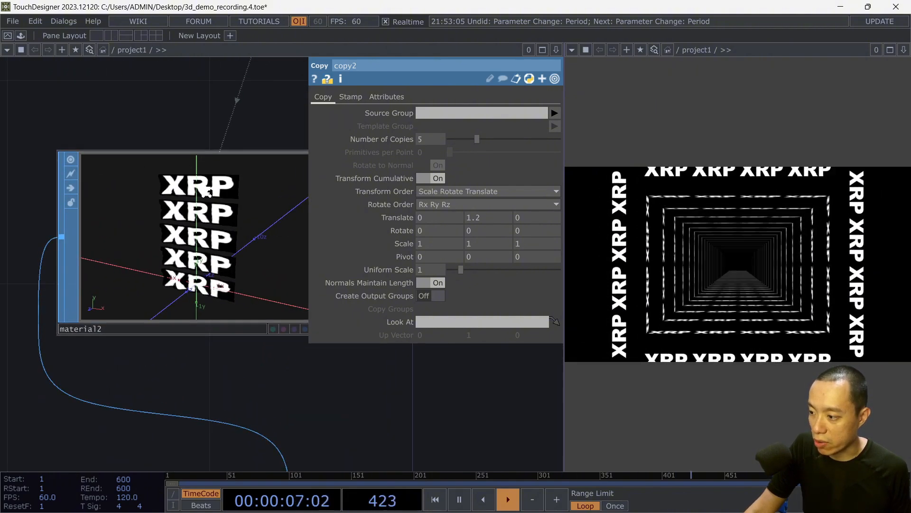
{"action": "scroll", "coordinate": [206, 191], "scroll_direction": "up", "scroll_amount": 4}
{"action": "scroll", "coordinate": [235, 369], "scroll_direction": "down", "scroll_amount": 3}
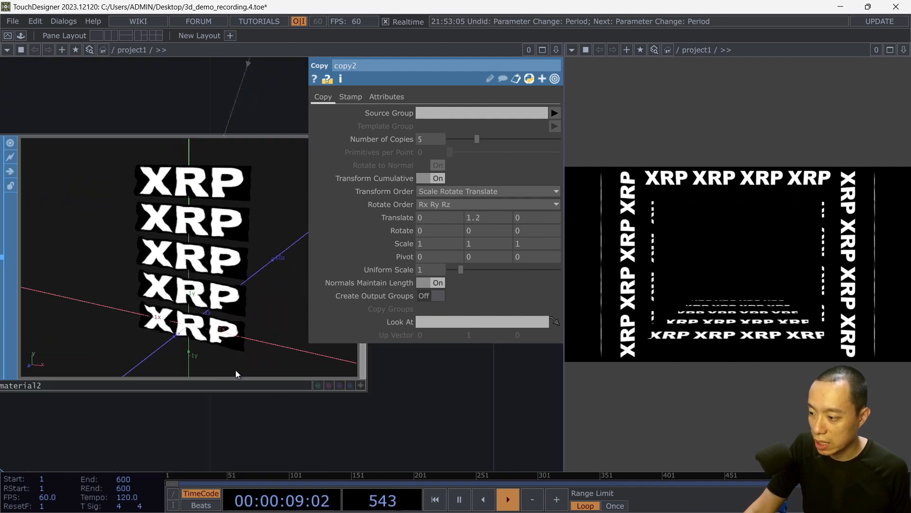
{"action": "scroll", "coordinate": [255, 369], "scroll_direction": "down", "scroll_amount": 5}
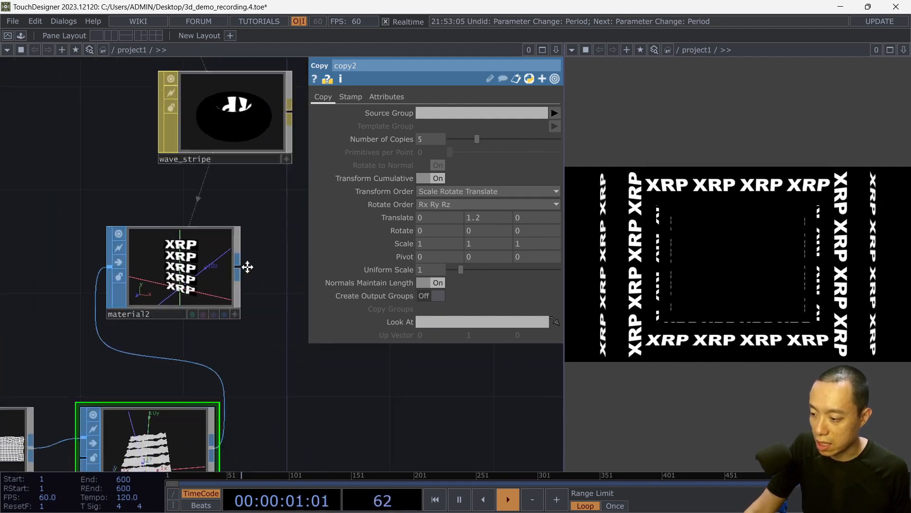
Close copy2's parameters and spread material2 and wave_stripe apart above copy2 in the network.
{"action": "left_click_drag", "start_coordinate": [247, 267], "coordinate": [228, 164]}
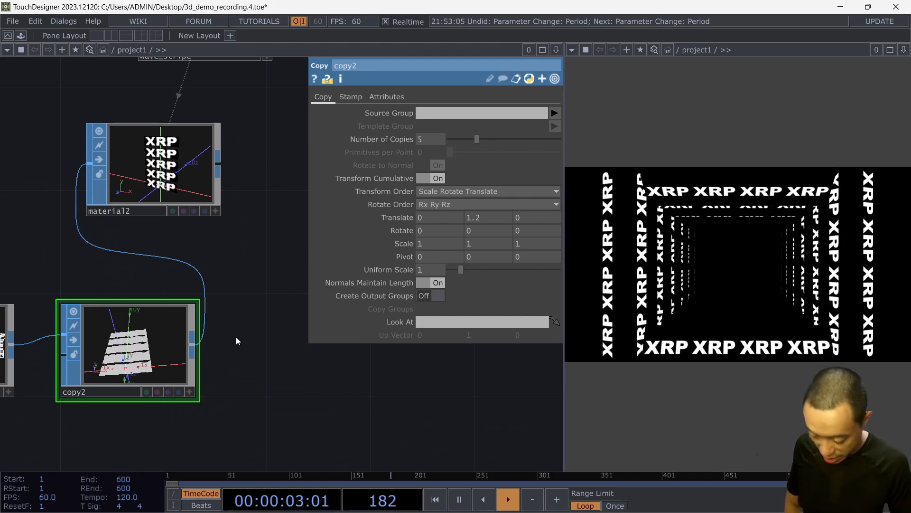
{"action": "key", "text": "p"}
{"action": "scroll", "coordinate": [249, 333], "scroll_direction": "down", "scroll_amount": 3}
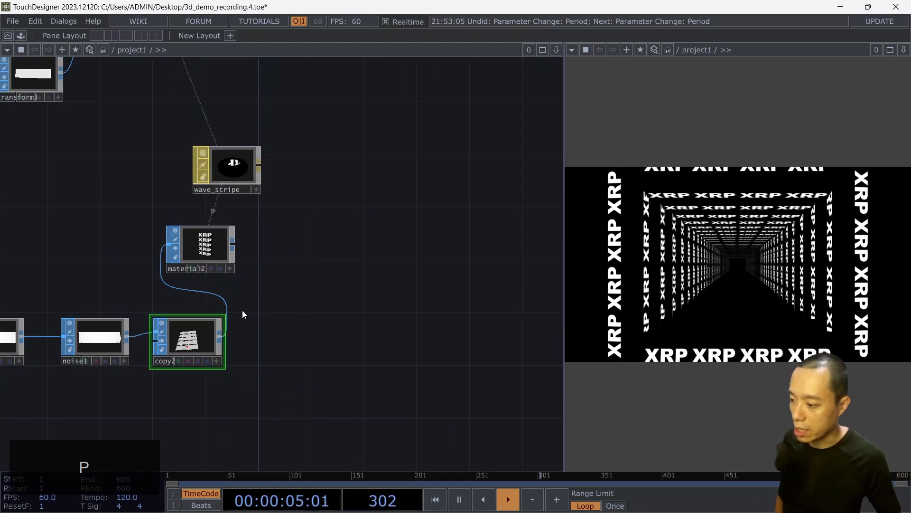
{"action": "left_click_drag", "start_coordinate": [198, 261], "coordinate": [165, 269]}
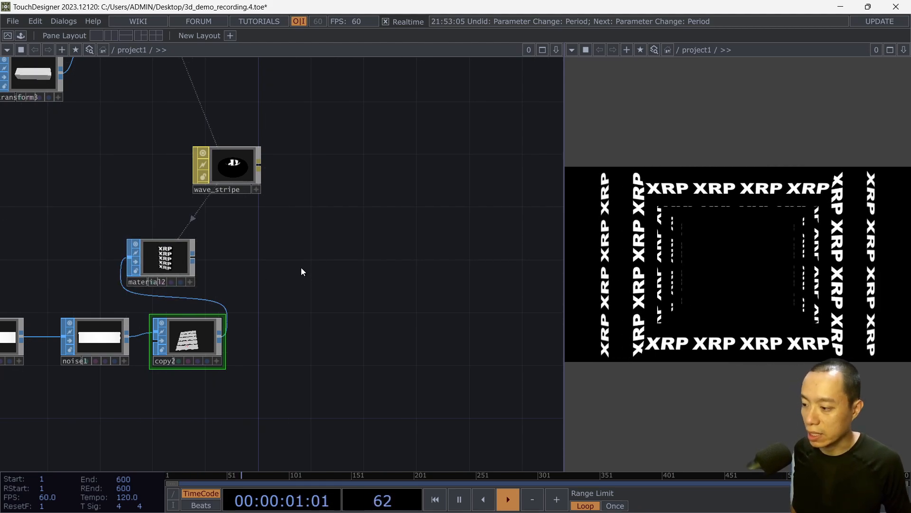
{"action": "left_click_drag", "start_coordinate": [242, 165], "coordinate": [255, 113]}
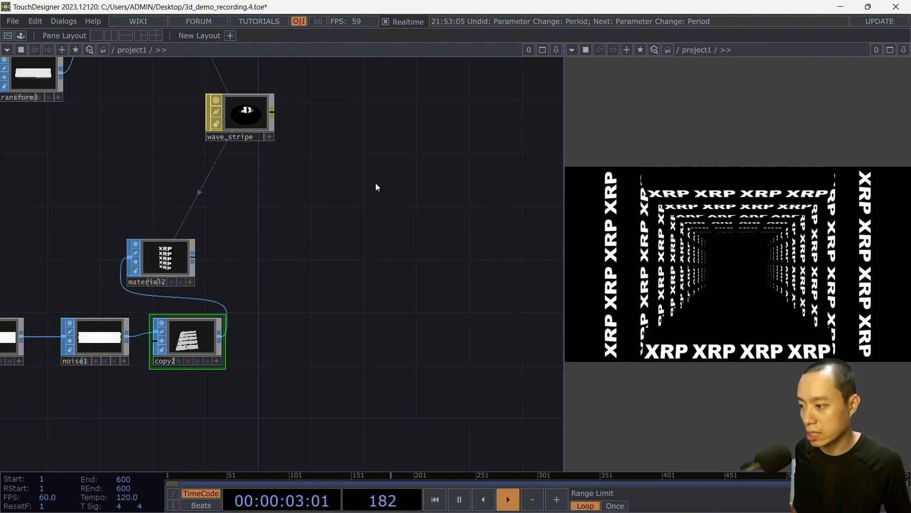
Duplicate geo1, cam1 and render1 together, leaving out out1, and place the copies beside the copy2 chain.
{"action": "left_click_drag", "start_coordinate": [383, 218], "coordinate": [285, 217]}
{"action": "scroll", "coordinate": [285, 217], "scroll_direction": "down", "scroll_amount": 3}
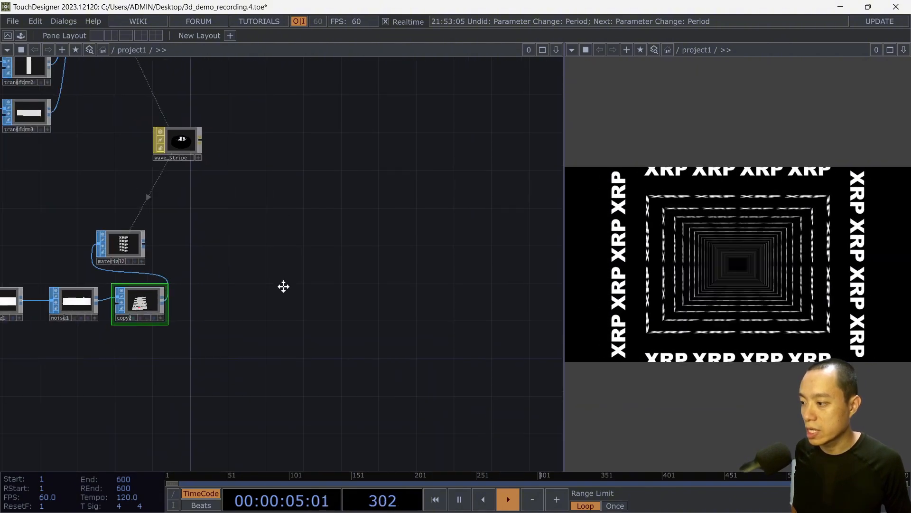
{"action": "left_click_drag", "start_coordinate": [284, 286], "coordinate": [287, 368]}
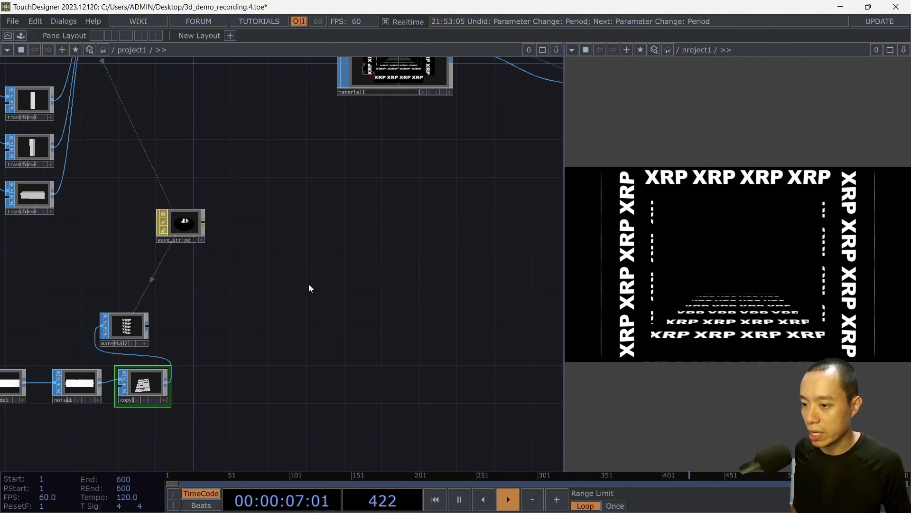
{"action": "left_click_drag", "start_coordinate": [406, 292], "coordinate": [128, 205]}
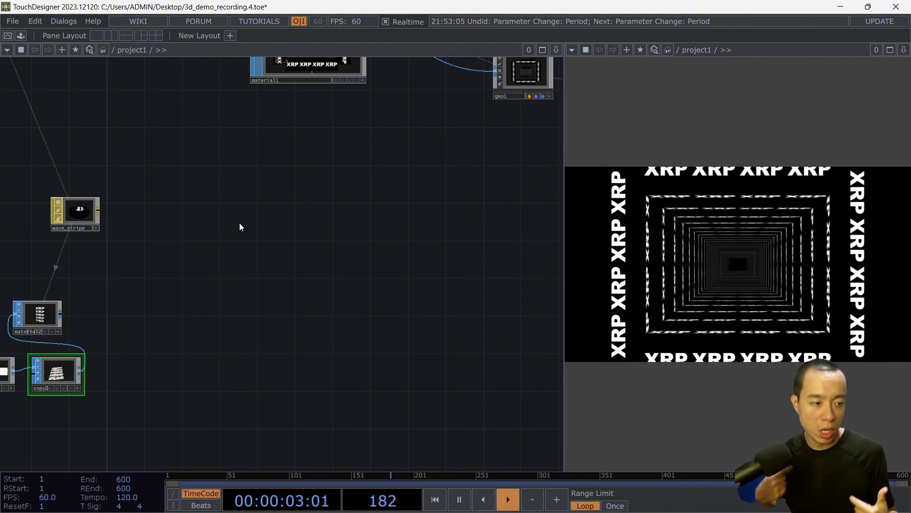
{"action": "scroll", "coordinate": [274, 225], "scroll_direction": "down", "scroll_amount": 3}
{"action": "scroll", "coordinate": [274, 225], "scroll_direction": "down", "scroll_amount": 2}
{"action": "left_click_drag", "start_coordinate": [285, 225], "coordinate": [274, 287]}
{"action": "left_click_drag", "start_coordinate": [394, 281], "coordinate": [302, 267]}
{"action": "scroll", "coordinate": [343, 153], "scroll_direction": "up", "scroll_amount": 4}
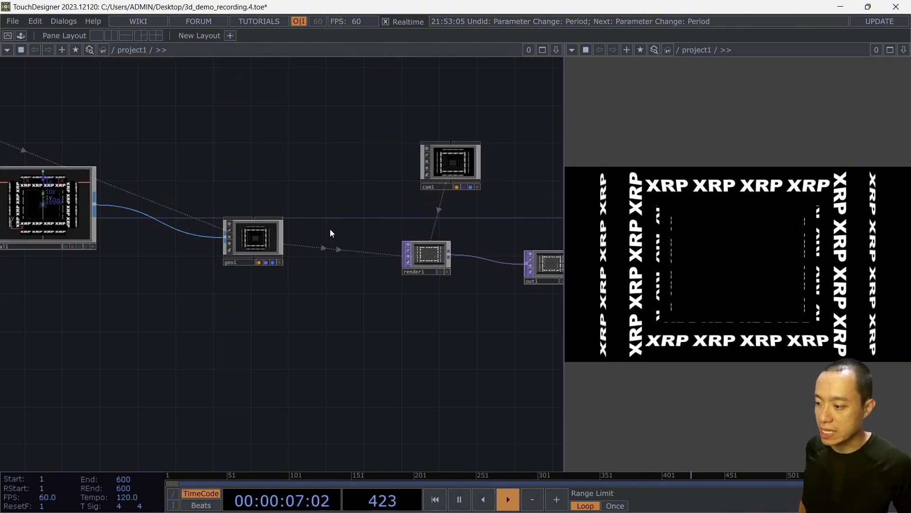
{"action": "scroll", "coordinate": [356, 205], "scroll_direction": "down", "scroll_amount": 4}
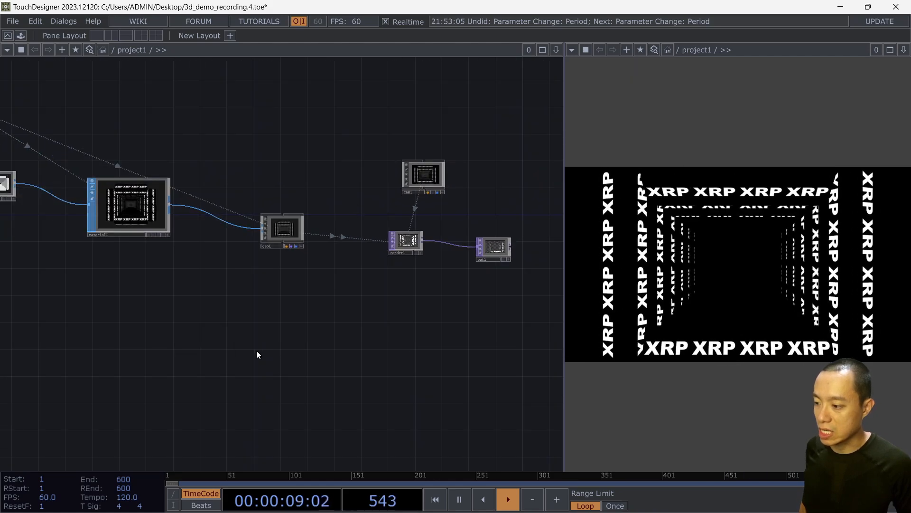
{"action": "left_click_drag", "start_coordinate": [268, 109], "coordinate": [507, 292]}
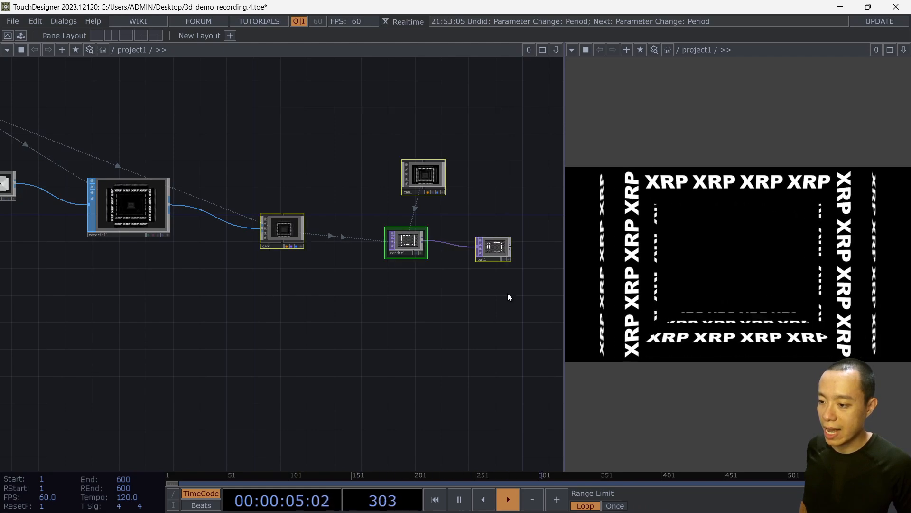
{"action": "scroll", "coordinate": [422, 220], "scroll_direction": "up", "scroll_amount": 5}
{"action": "scroll", "coordinate": [340, 203], "scroll_direction": "down", "scroll_amount": 2}
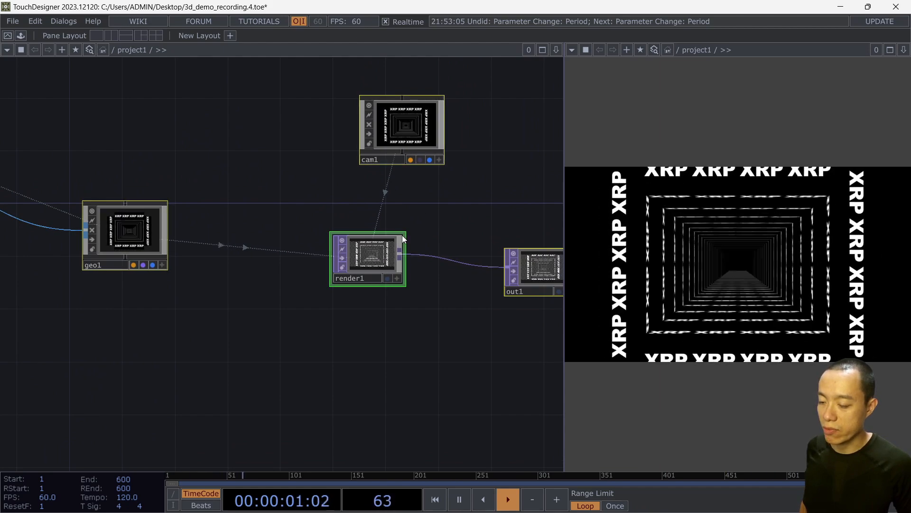
{"action": "key", "text": "ctrl"}
{"action": "scroll", "coordinate": [451, 199], "scroll_direction": "down", "scroll_amount": 5}
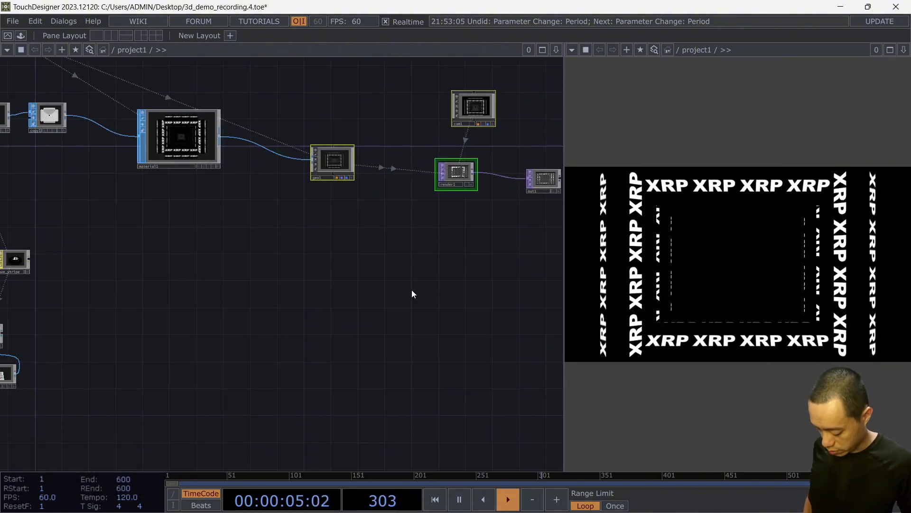
{"action": "key", "text": "ctrl+c"}
{"action": "scroll", "coordinate": [305, 281], "scroll_direction": "down", "scroll_amount": 4}
{"action": "key", "text": "ctrl+v"}
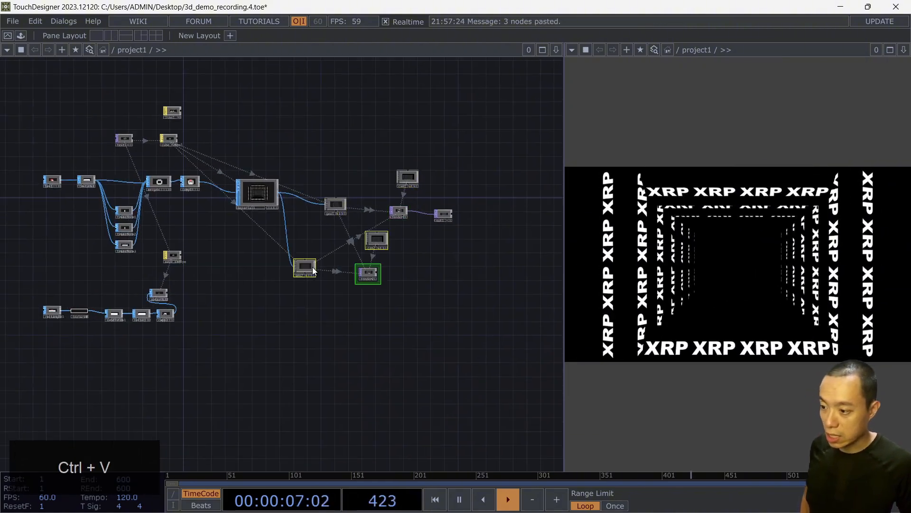
{"action": "left_click_drag", "start_coordinate": [304, 274], "coordinate": [229, 313]}
Feed geo2 from copy2's output instead of material1.
{"action": "scroll", "coordinate": [170, 295], "scroll_direction": "up", "scroll_amount": 5}
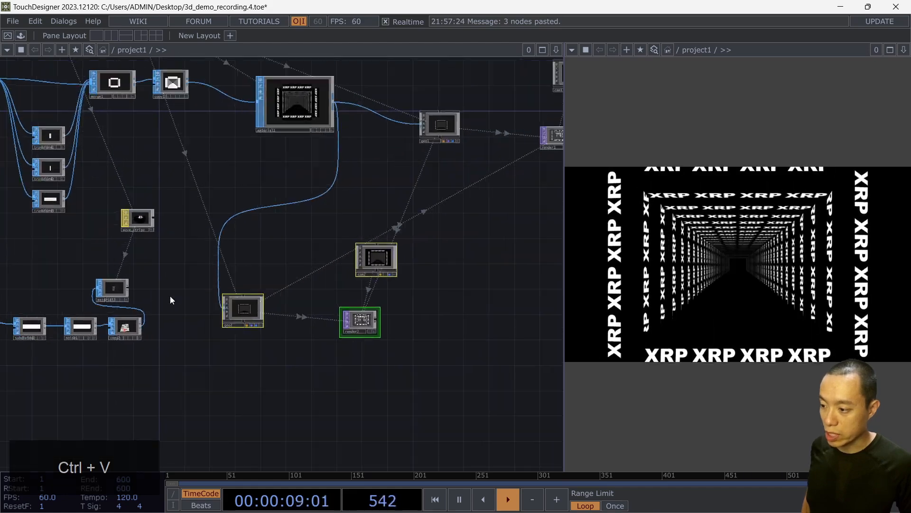
{"action": "scroll", "coordinate": [199, 256], "scroll_direction": "up", "scroll_amount": 4}
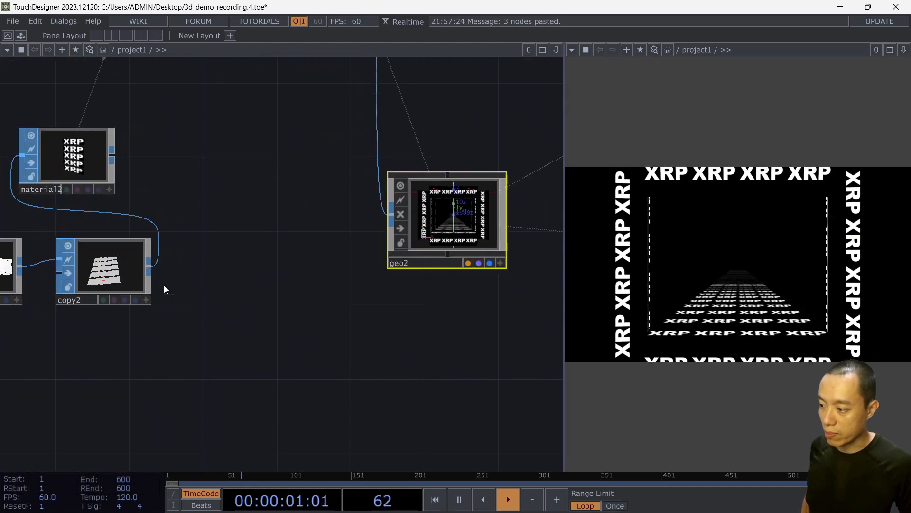
{"action": "left_click_drag", "start_coordinate": [149, 268], "coordinate": [388, 217]}
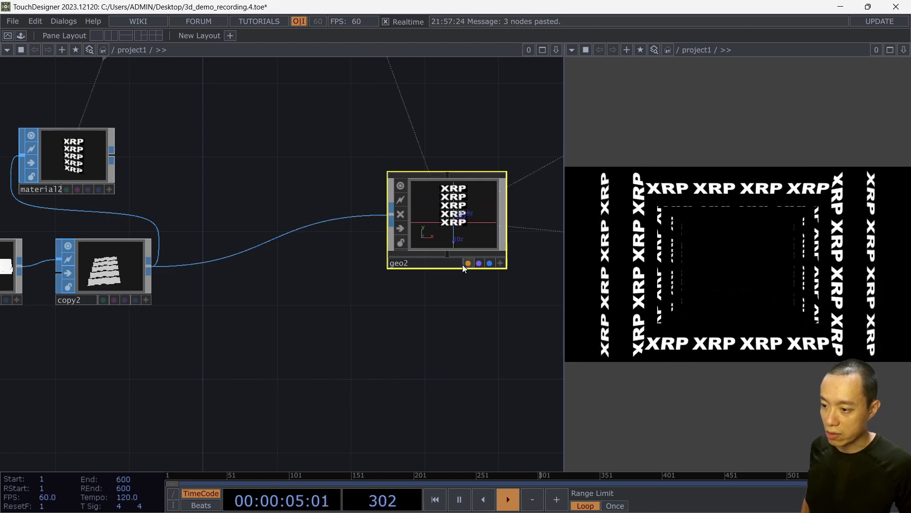
Examine how geo2, cam2 and render2 are linked with each other and with geo1 and render1, using a wider network pane.
{"action": "scroll", "coordinate": [453, 347], "scroll_direction": "down", "scroll_amount": 1}
{"action": "left_click_drag", "start_coordinate": [453, 347], "coordinate": [122, 336]}
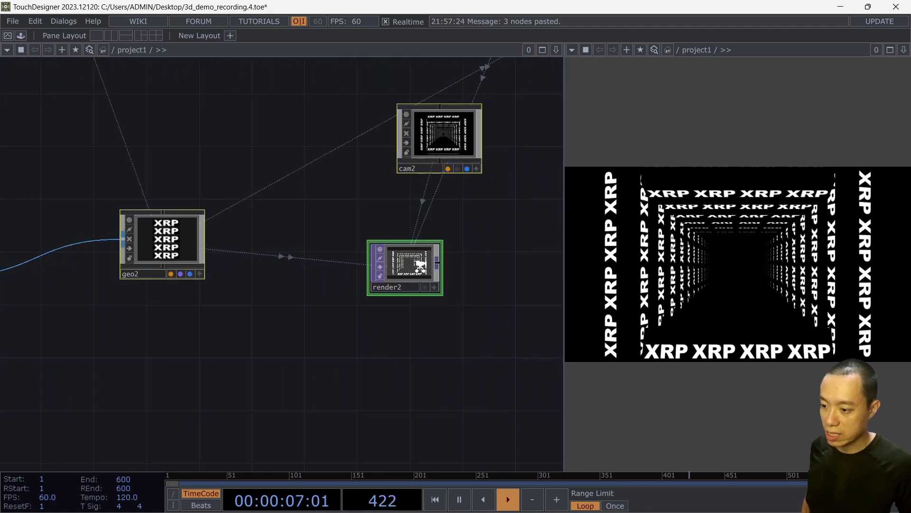
{"action": "scroll", "coordinate": [421, 267], "scroll_direction": "up", "scroll_amount": 4}
{"action": "scroll", "coordinate": [407, 255], "scroll_direction": "down", "scroll_amount": 5}
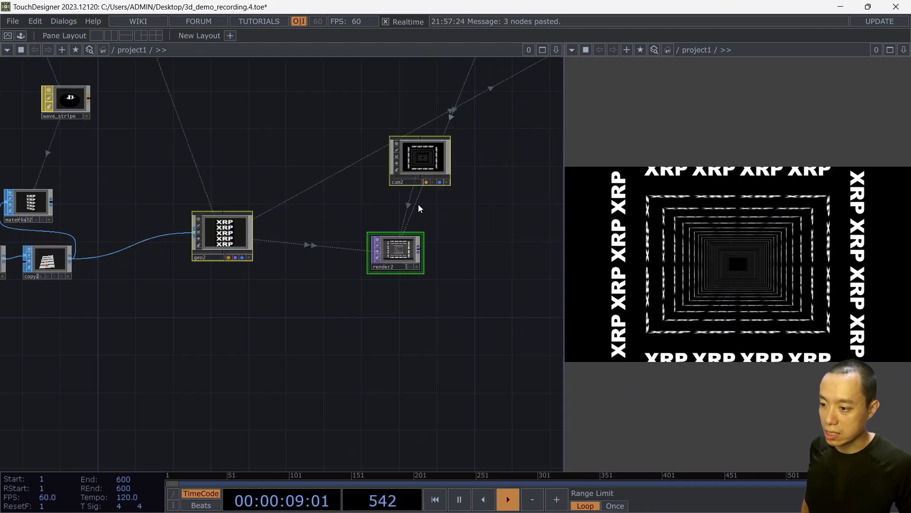
{"action": "scroll", "coordinate": [407, 230], "scroll_direction": "up", "scroll_amount": 4}
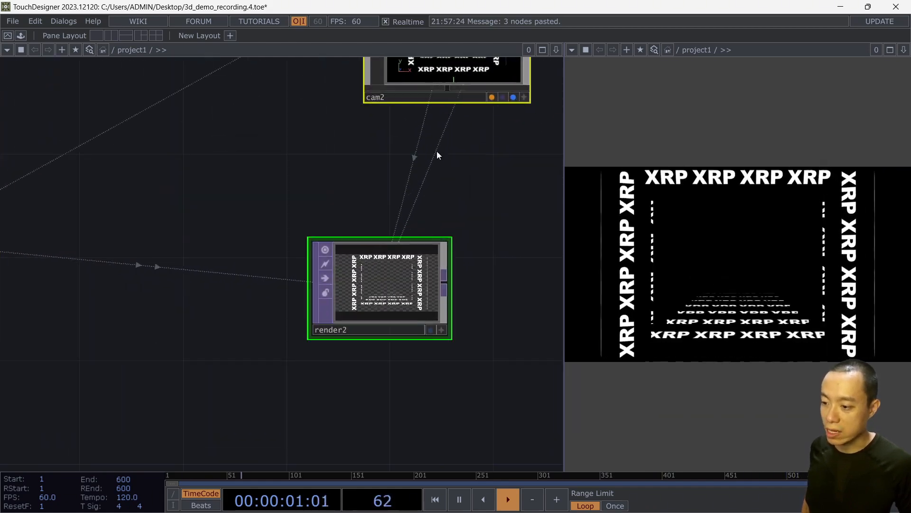
{"action": "left_click_drag", "start_coordinate": [485, 219], "coordinate": [454, 323]}
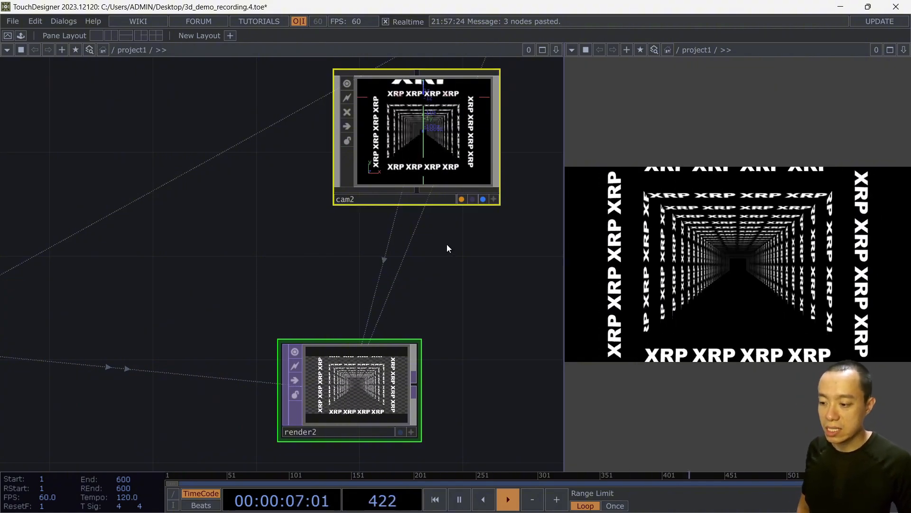
{"action": "scroll", "coordinate": [447, 244], "scroll_direction": "down", "scroll_amount": 2}
{"action": "left_click", "coordinate": [477, 258]}
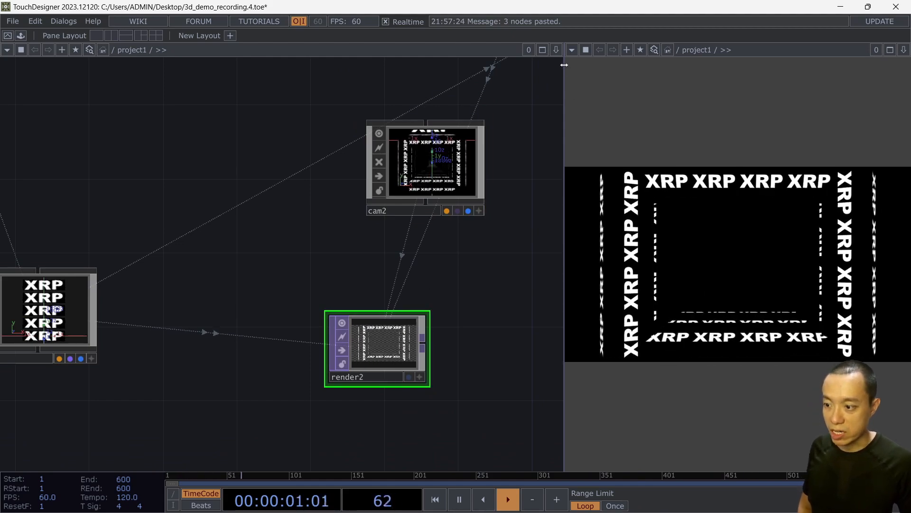
{"action": "left_click_drag", "start_coordinate": [564, 64], "coordinate": [779, 89]}
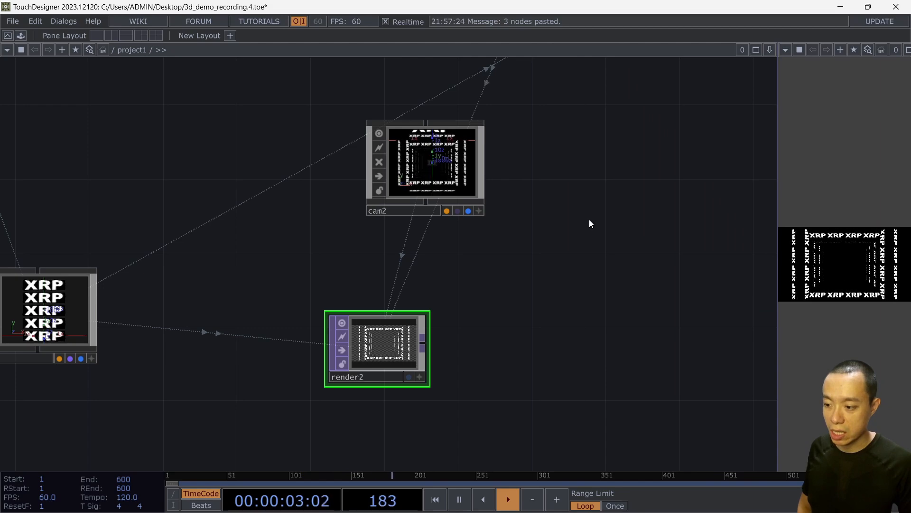
{"action": "left_click_drag", "start_coordinate": [588, 219], "coordinate": [539, 287]}
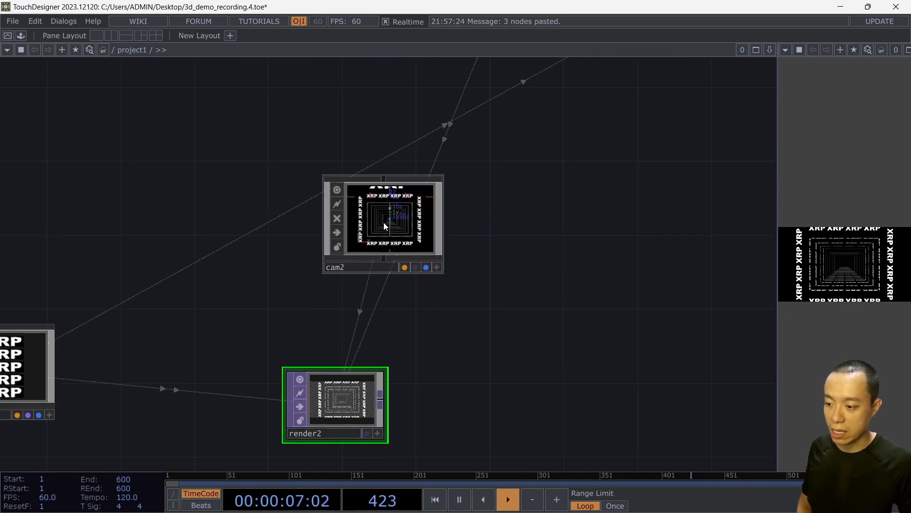
{"action": "scroll", "coordinate": [280, 266], "scroll_direction": "down", "scroll_amount": 2}
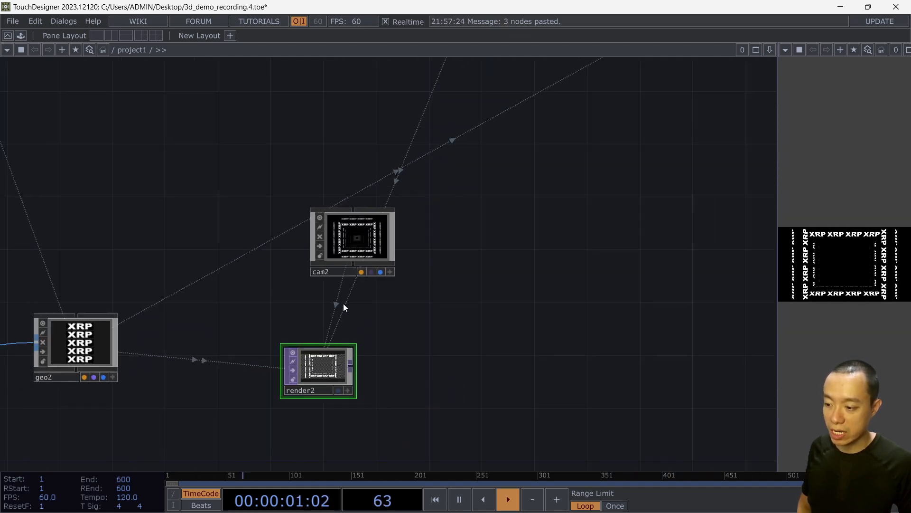
{"action": "left_click_drag", "start_coordinate": [388, 338], "coordinate": [355, 393]}
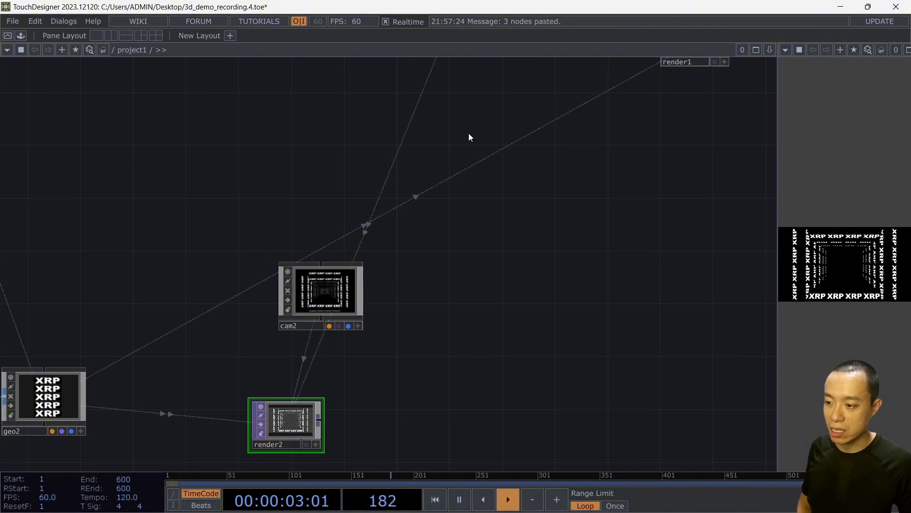
{"action": "left_click_drag", "start_coordinate": [472, 182], "coordinate": [464, 266]}
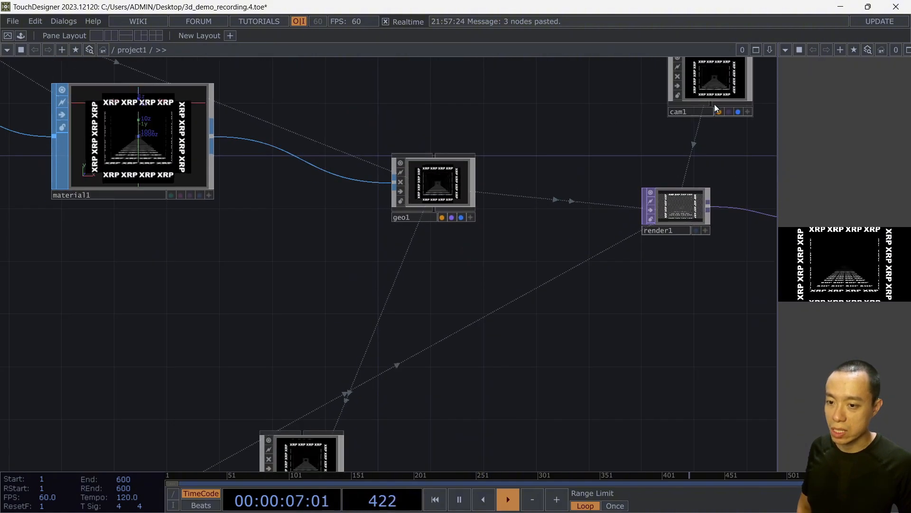
{"action": "left_click_drag", "start_coordinate": [470, 391], "coordinate": [570, 158]}
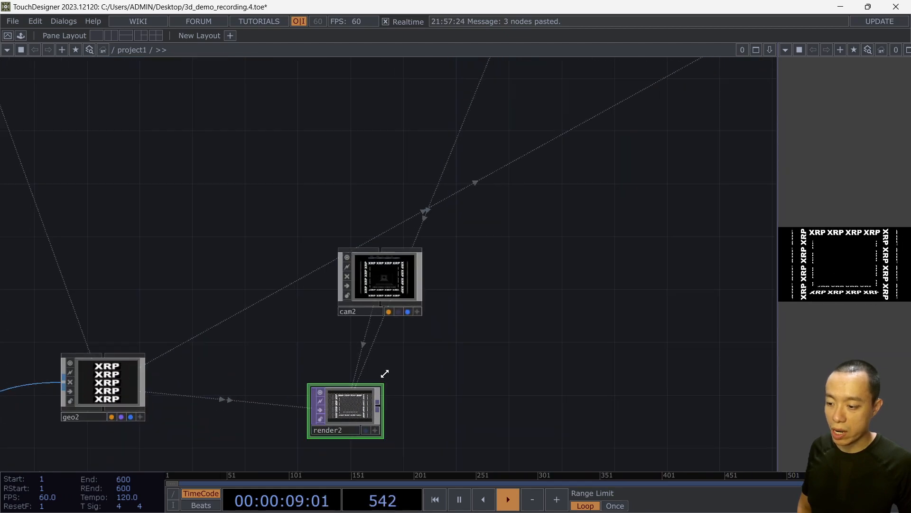
{"action": "left_click_drag", "start_coordinate": [498, 204], "coordinate": [467, 372]}
{"action": "scroll", "coordinate": [494, 280], "scroll_direction": "down", "scroll_amount": 3}
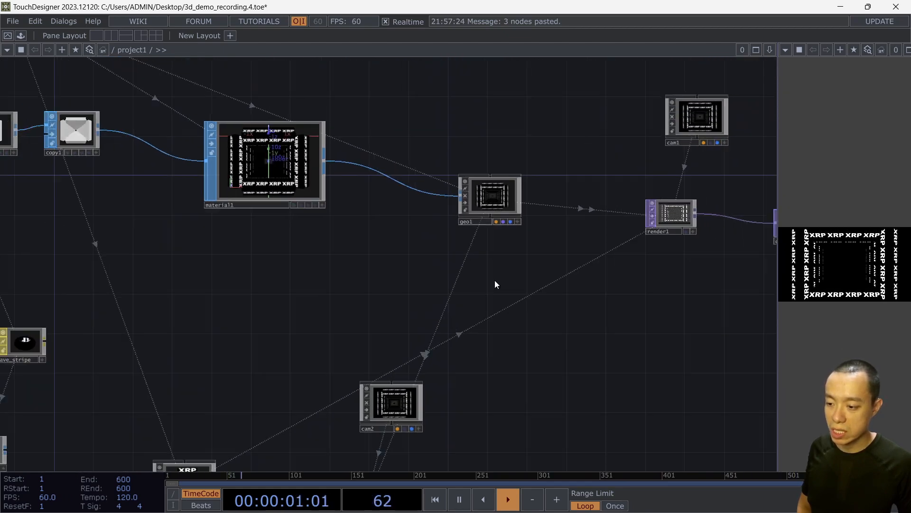
{"action": "left_click_drag", "start_coordinate": [495, 280], "coordinate": [499, 184]}
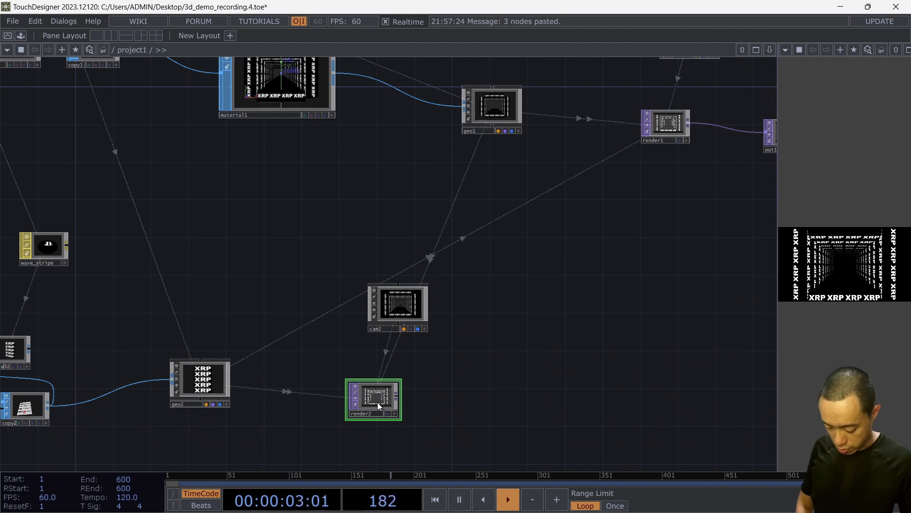
Open render2's parameters and check its camera and geometry assignments.
{"action": "key", "text": "p"}
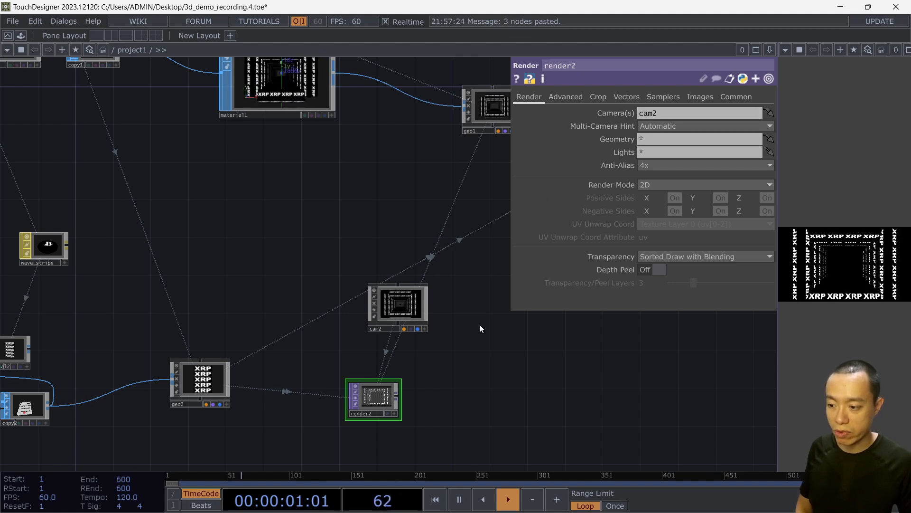
{"action": "scroll", "coordinate": [477, 332], "scroll_direction": "up", "scroll_amount": 3}
{"action": "left_click_drag", "start_coordinate": [417, 368], "coordinate": [312, 400]}
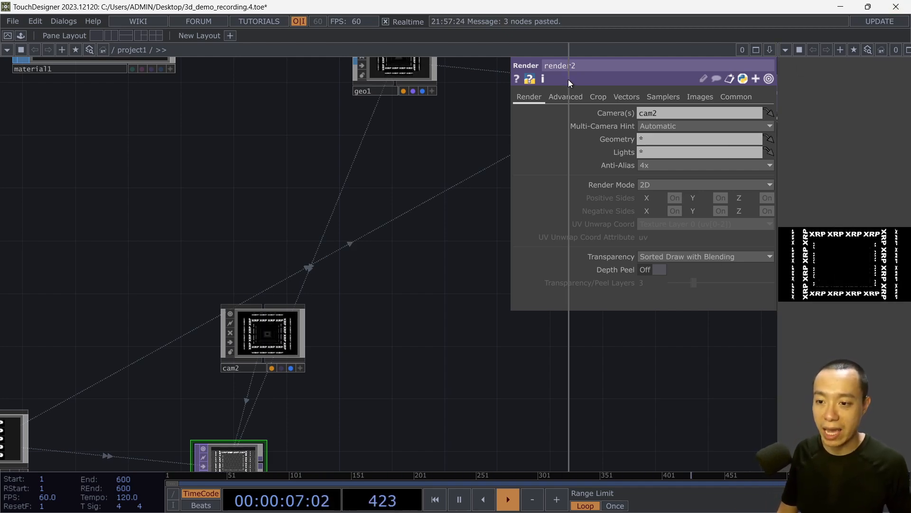
Enlarge the viewer pane again, hide render2's parameters, switch the viewer to Geometry Viewer and orbit around both geometries.
{"action": "left_click_drag", "start_coordinate": [569, 79], "coordinate": [569, 79]}
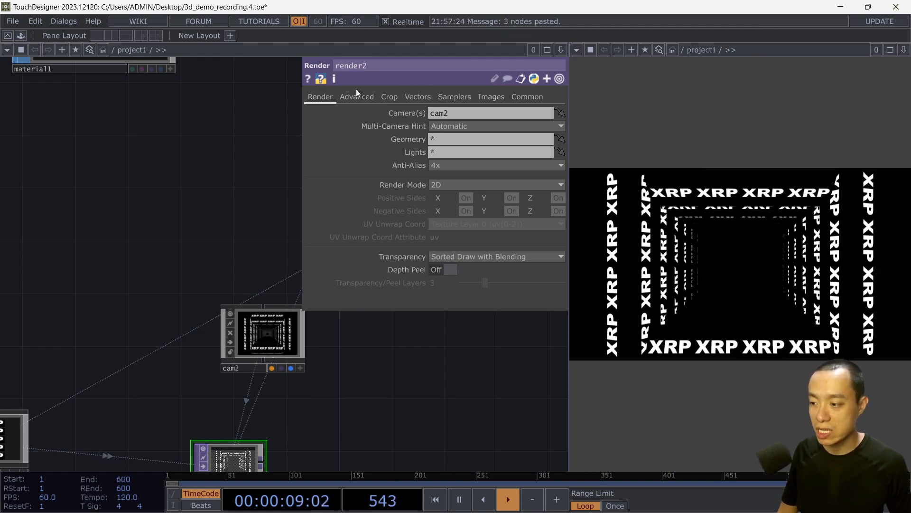
{"action": "key", "text": "p"}
{"action": "left_click", "coordinate": [576, 50]}
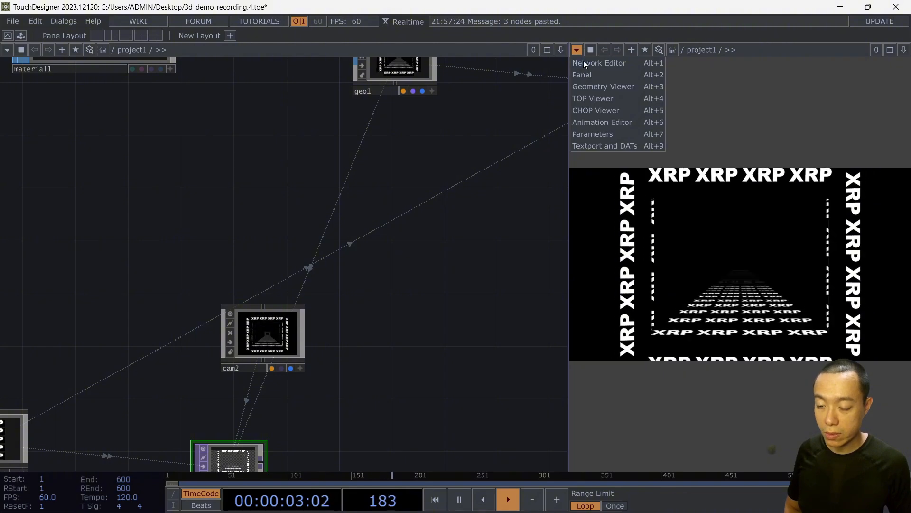
{"action": "left_click", "coordinate": [590, 88]}
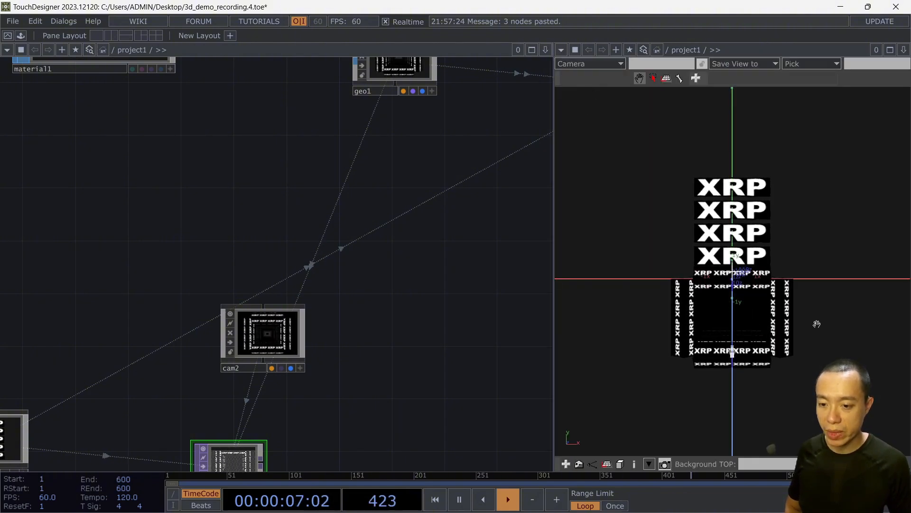
{"action": "left_click_drag", "start_coordinate": [817, 324], "coordinate": [714, 337]}
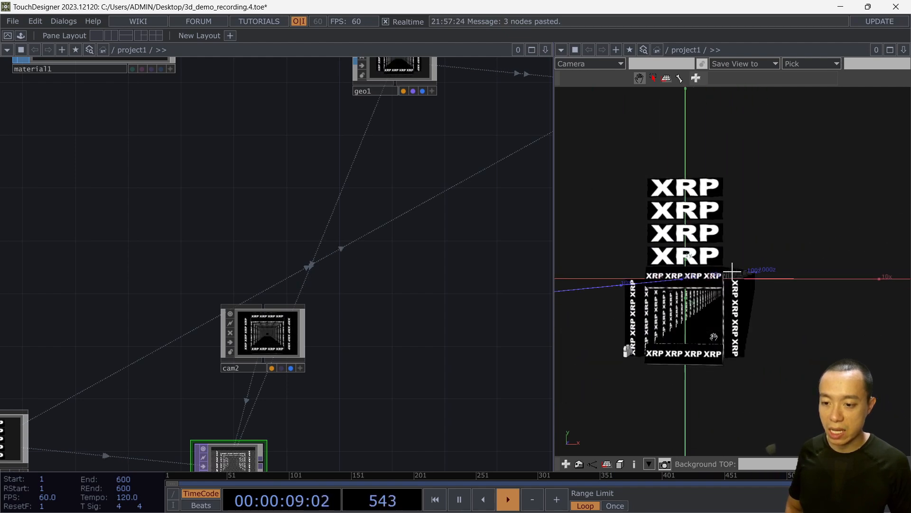
Turn off geo1's display flag so that the Geometry Viewer shows only the stacked strips of geo2.
{"action": "left_click_drag", "start_coordinate": [773, 312], "coordinate": [739, 195]}
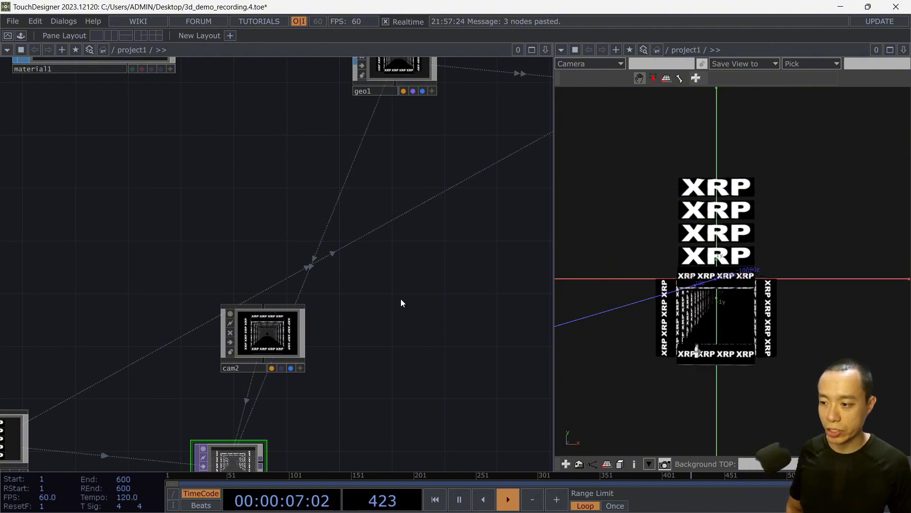
{"action": "left_click_drag", "start_coordinate": [401, 298], "coordinate": [411, 276]}
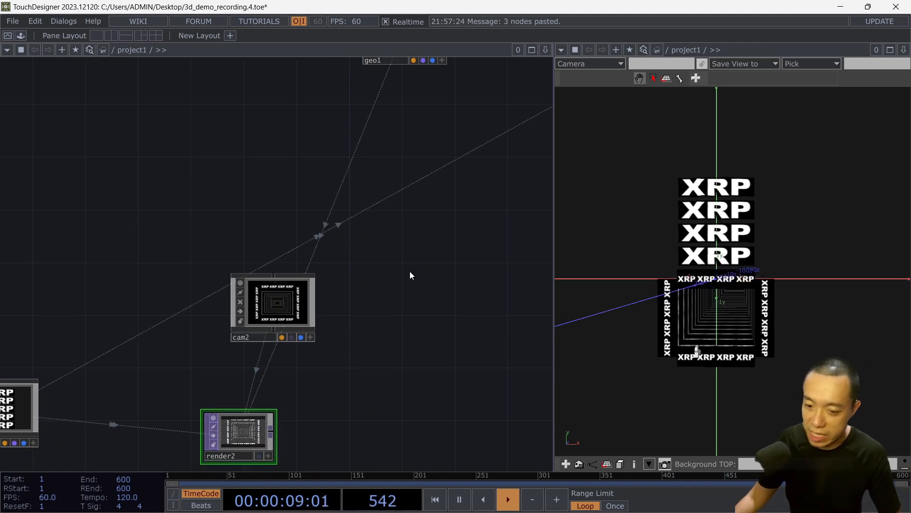
{"action": "scroll", "coordinate": [405, 259], "scroll_direction": "down", "scroll_amount": 3}
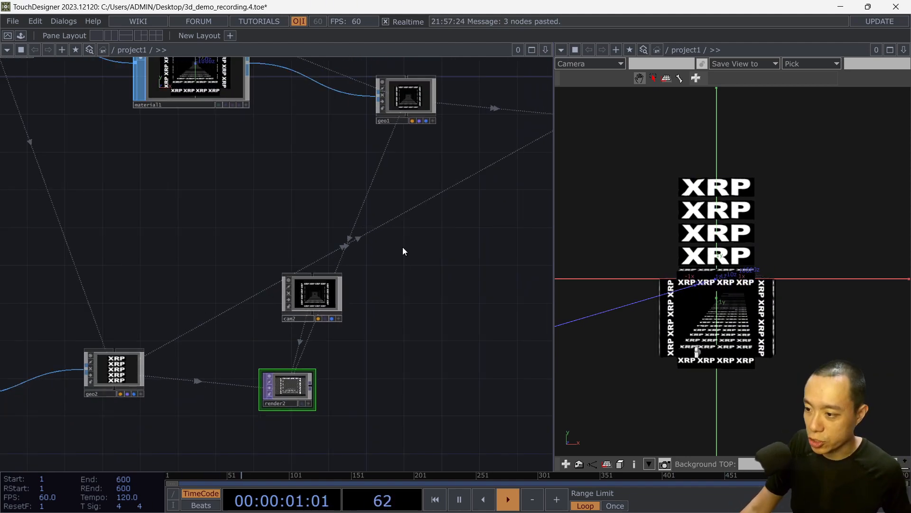
{"action": "left_click_drag", "start_coordinate": [411, 224], "coordinate": [414, 283]}
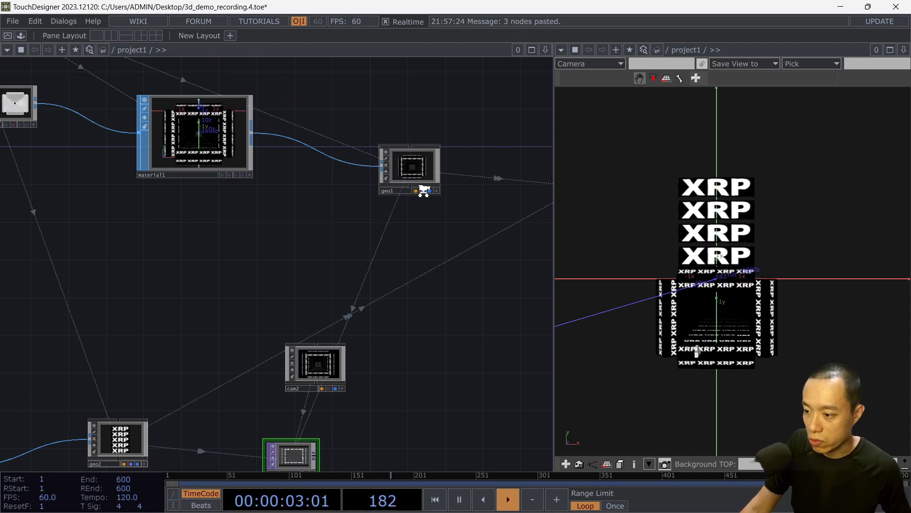
{"action": "scroll", "coordinate": [424, 187], "scroll_direction": "up", "scroll_amount": 4}
{"action": "scroll", "coordinate": [471, 260], "scroll_direction": "down", "scroll_amount": 4}
{"action": "left_click_drag", "start_coordinate": [471, 260], "coordinate": [377, 341]}
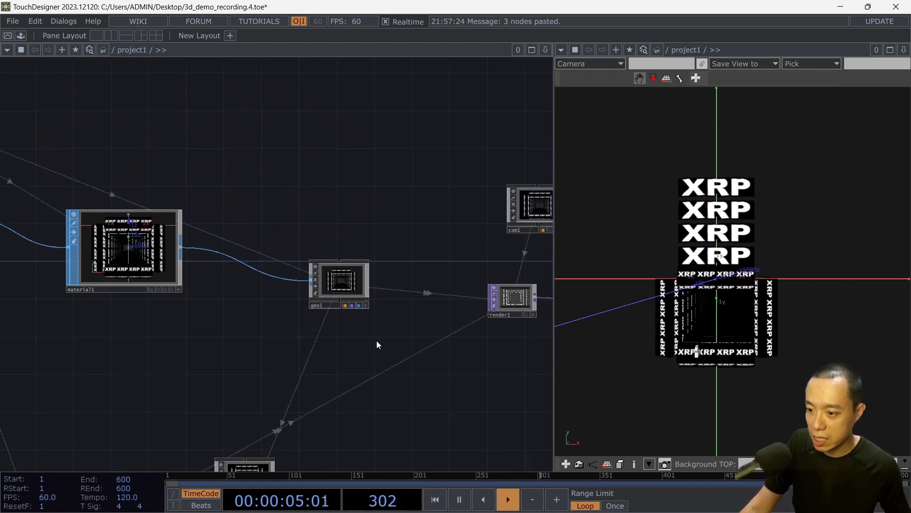
{"action": "scroll", "coordinate": [358, 306], "scroll_direction": "up", "scroll_amount": 3}
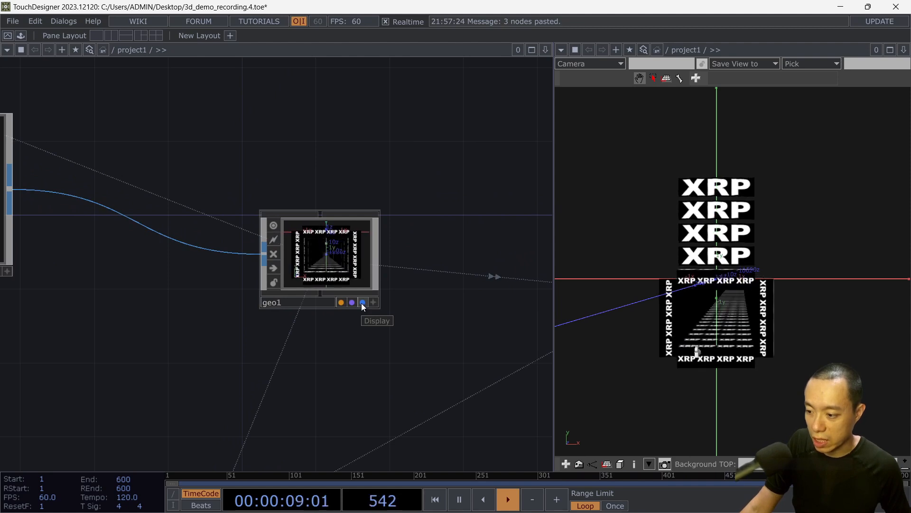
{"action": "left_click", "coordinate": [361, 304]}
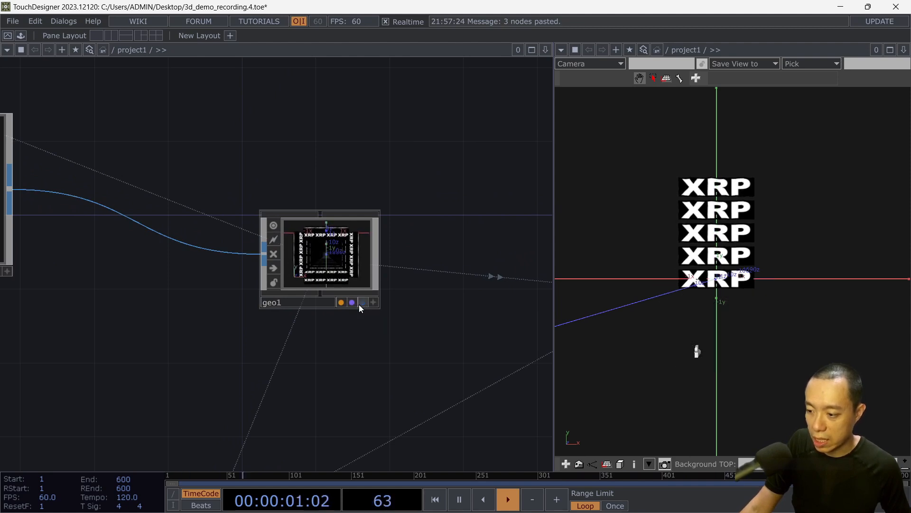
Move render1 closer to geo1 and place cam1 directly above it in the network.
{"action": "scroll", "coordinate": [359, 305], "scroll_direction": "down", "scroll_amount": 3}
{"action": "left_click_drag", "start_coordinate": [465, 305], "coordinate": [334, 157]}
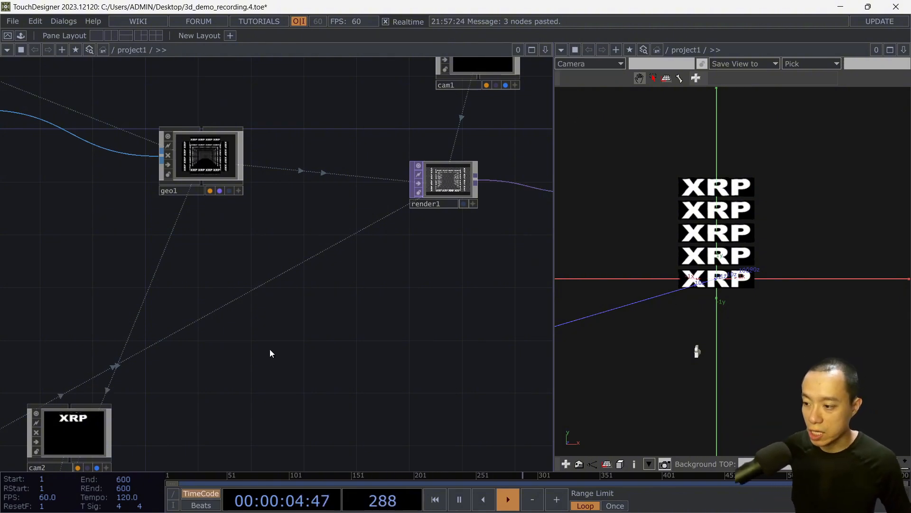
{"action": "scroll", "coordinate": [270, 348], "scroll_direction": "down", "scroll_amount": 2}
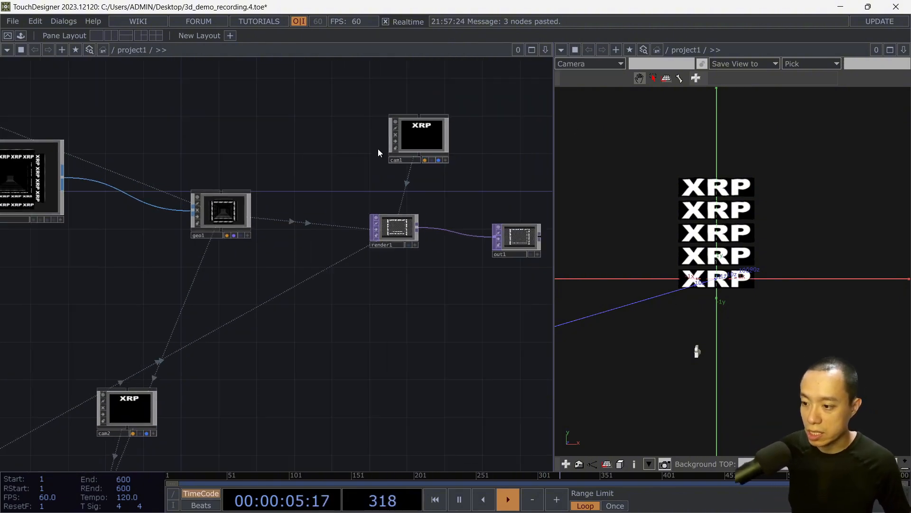
{"action": "left_click", "coordinate": [429, 132]}
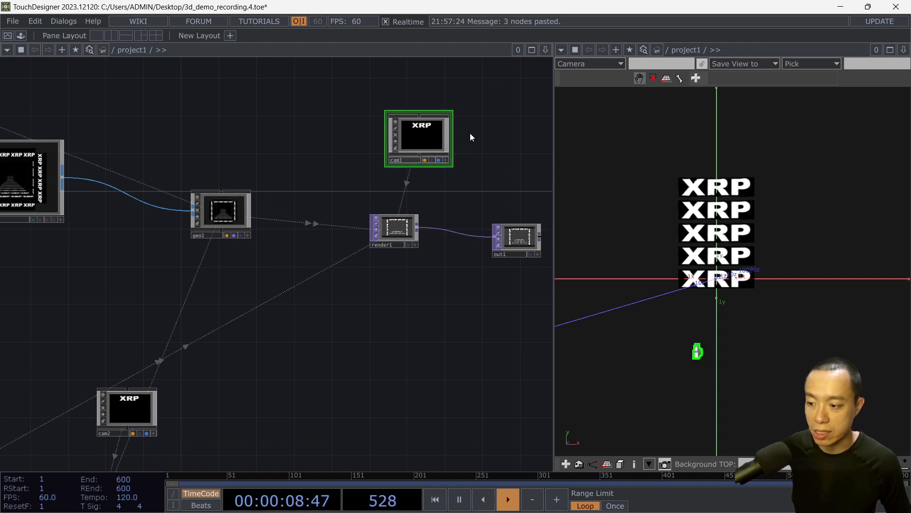
{"action": "scroll", "coordinate": [390, 255], "scroll_direction": "up", "scroll_amount": 3}
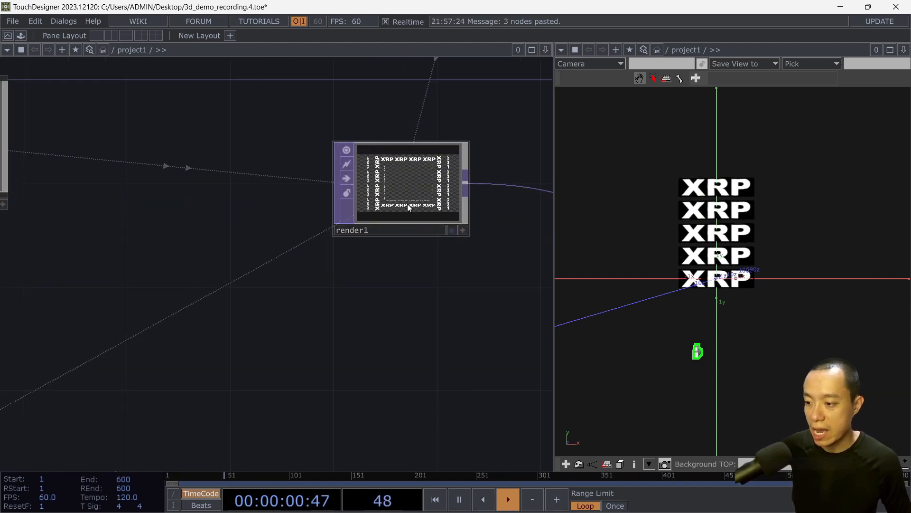
{"action": "scroll", "coordinate": [148, 186], "scroll_direction": "down", "scroll_amount": 2}
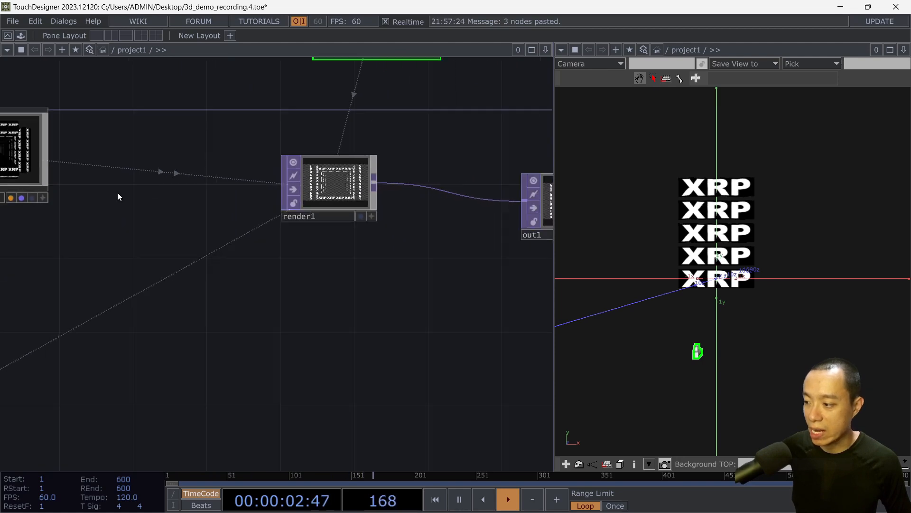
{"action": "left_click_drag", "start_coordinate": [53, 180], "coordinate": [160, 174]}
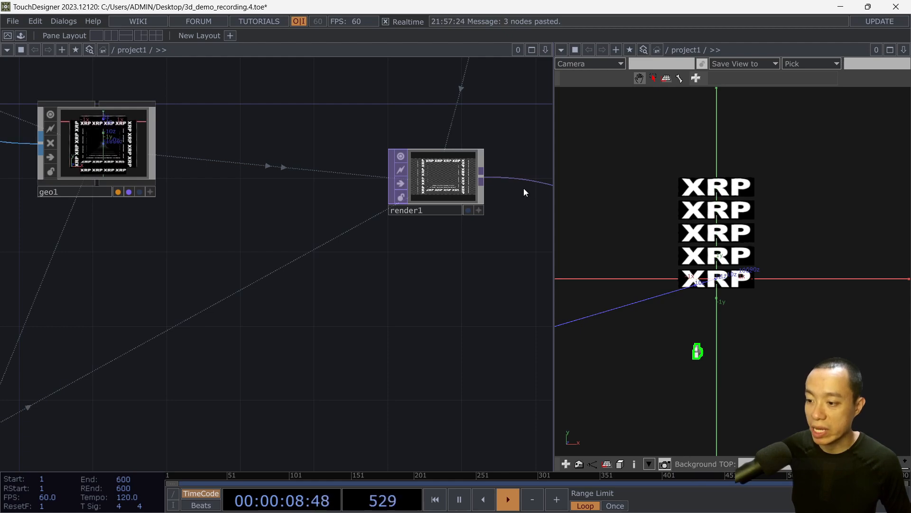
{"action": "left_click_drag", "start_coordinate": [423, 247], "coordinate": [327, 428]}
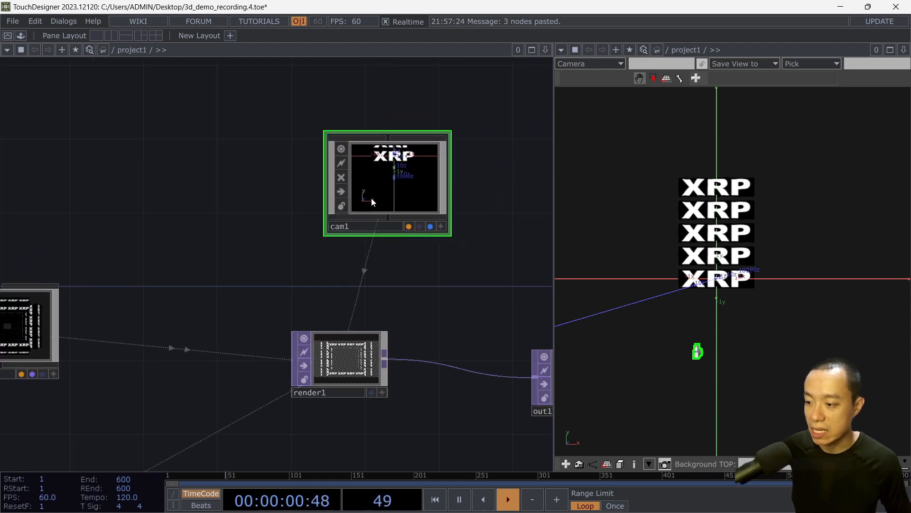
{"action": "left_click_drag", "start_coordinate": [256, 292], "coordinate": [507, 270]}
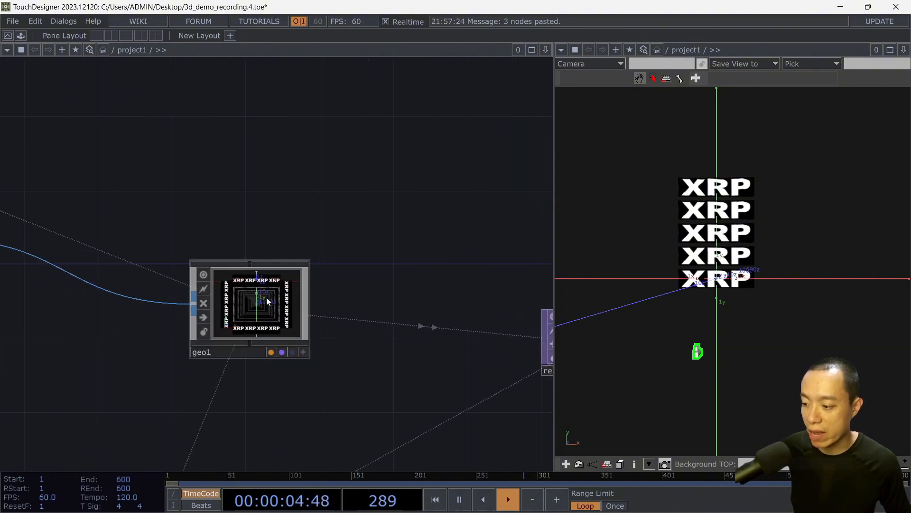
{"action": "left_click_drag", "start_coordinate": [311, 213], "coordinate": [122, 164]}
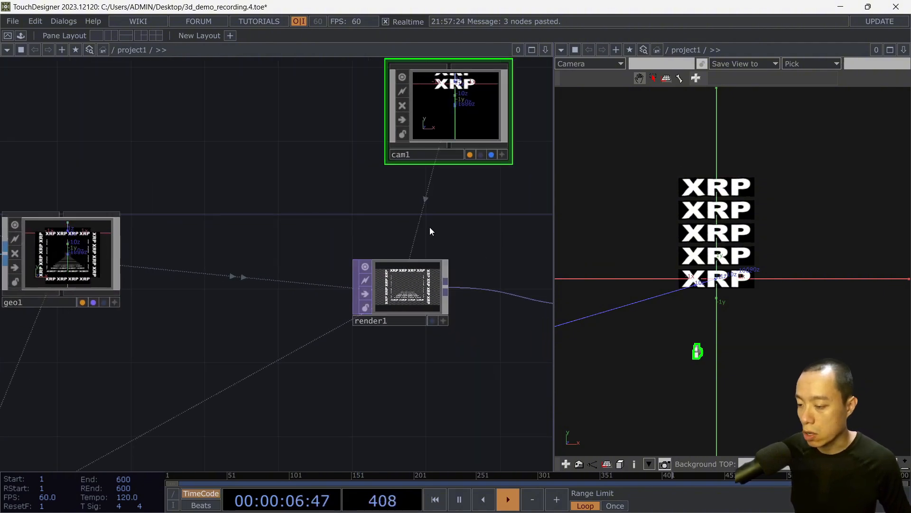
{"action": "left_click_drag", "start_coordinate": [438, 291], "coordinate": [398, 297]}
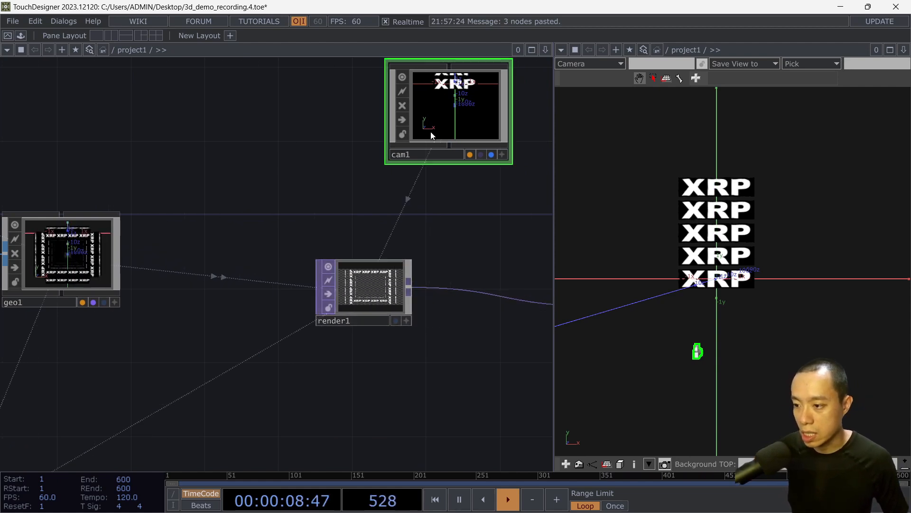
{"action": "left_click_drag", "start_coordinate": [430, 135], "coordinate": [356, 153]}
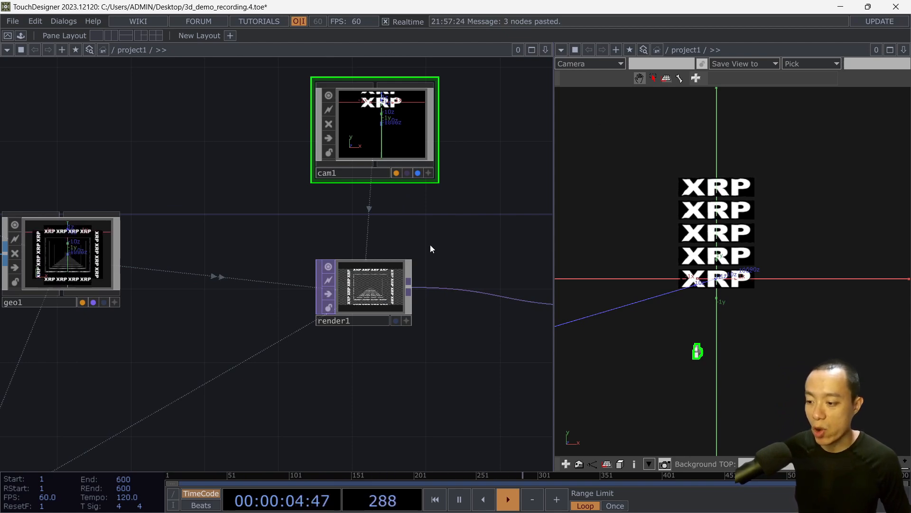
Rearrange the second render branch, placing render2 below geo1 and cam2 between geo2 and render2.
{"action": "scroll", "coordinate": [311, 310], "scroll_direction": "down", "scroll_amount": 3}
{"action": "left_click_drag", "start_coordinate": [311, 310], "coordinate": [357, 136]}
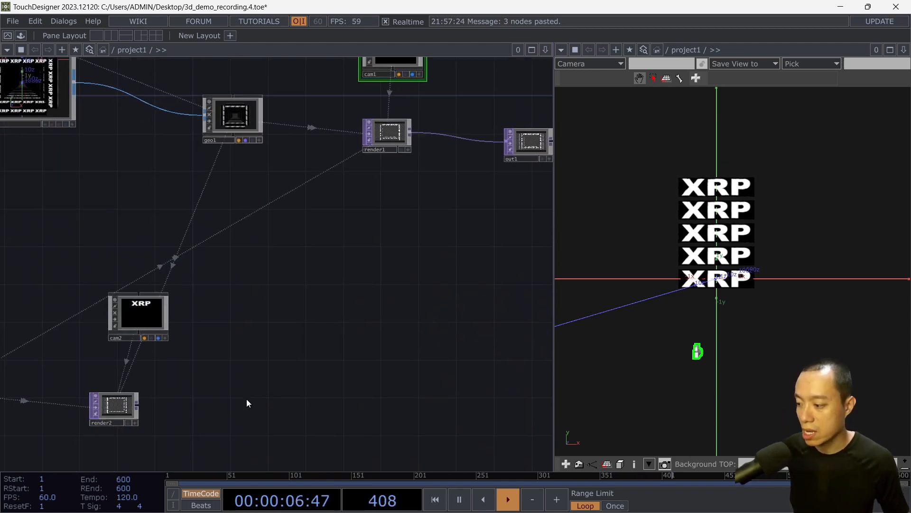
{"action": "left_click_drag", "start_coordinate": [142, 326], "coordinate": [237, 306]}
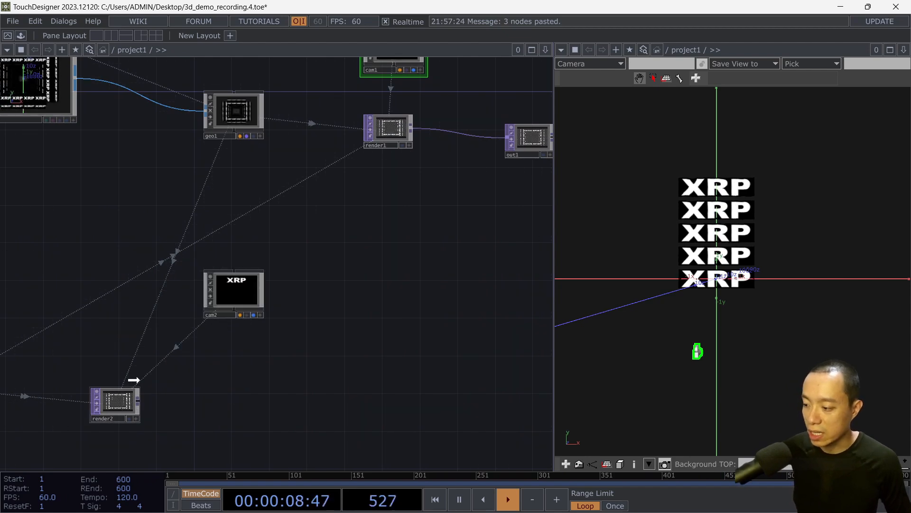
{"action": "left_click_drag", "start_coordinate": [131, 388], "coordinate": [158, 363]}
{"action": "scroll", "coordinate": [235, 343], "scroll_direction": "up", "scroll_amount": 3}
{"action": "scroll", "coordinate": [236, 341], "scroll_direction": "down", "scroll_amount": 3}
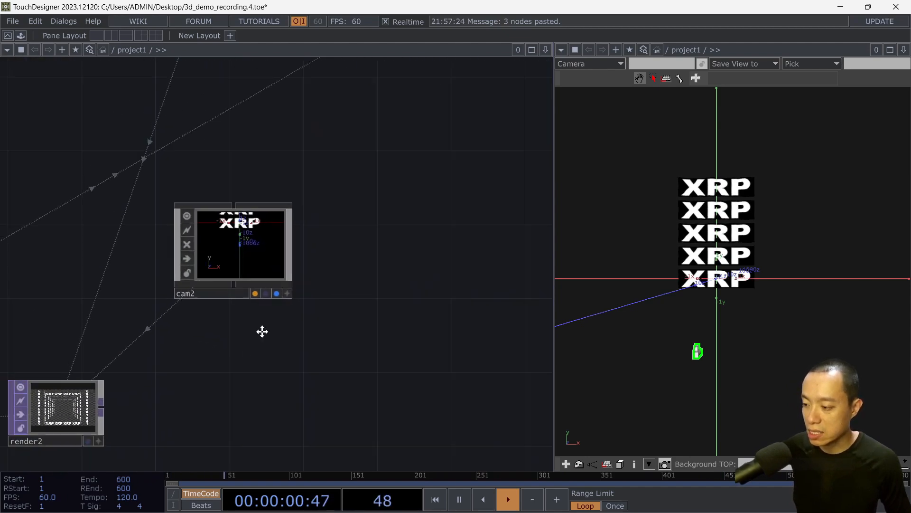
{"action": "left_click_drag", "start_coordinate": [263, 332], "coordinate": [355, 266]}
{"action": "left_click", "coordinate": [169, 351]}
{"action": "key", "text": "ctrl+c"}
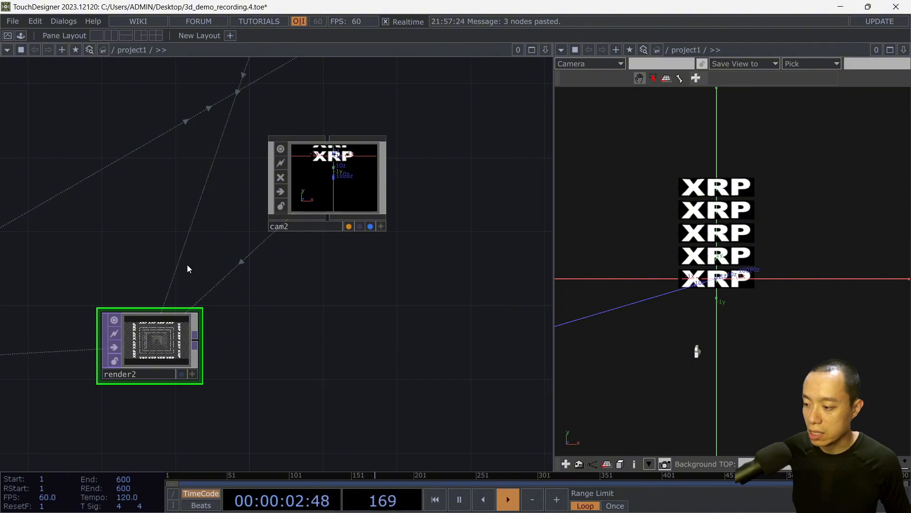
{"action": "key", "text": "ctrl+v"}
{"action": "left_click_drag", "start_coordinate": [301, 346], "coordinate": [356, 346]}
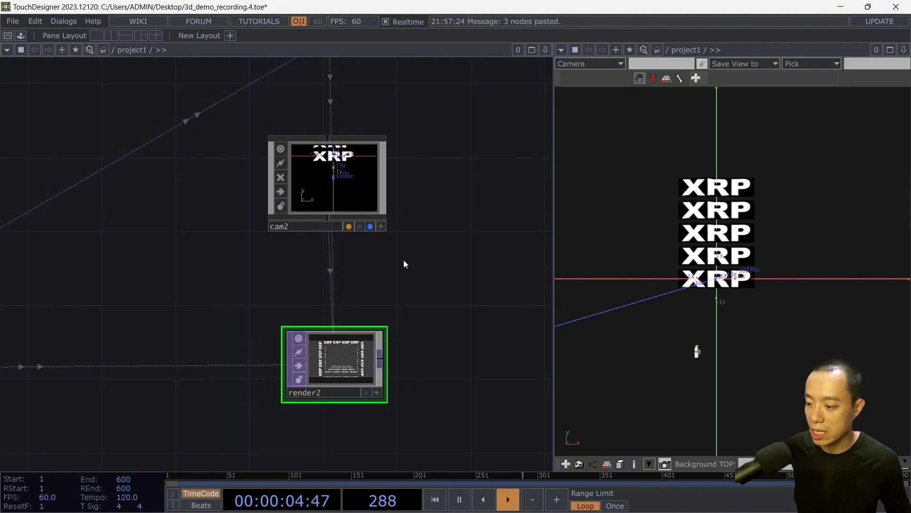
{"action": "left_click_drag", "start_coordinate": [366, 228], "coordinate": [154, 226]}
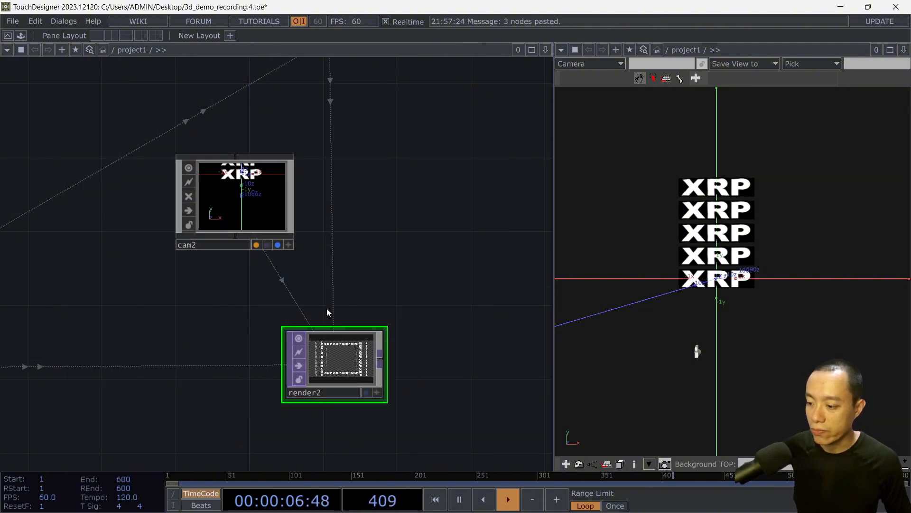
{"action": "scroll", "coordinate": [411, 292], "scroll_direction": "down", "scroll_amount": 4}
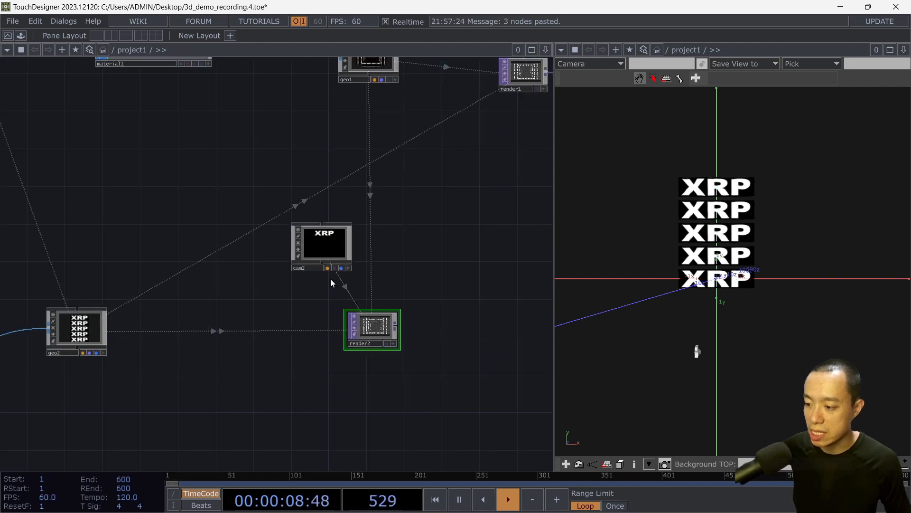
{"action": "left_click_drag", "start_coordinate": [342, 254], "coordinate": [285, 253]}
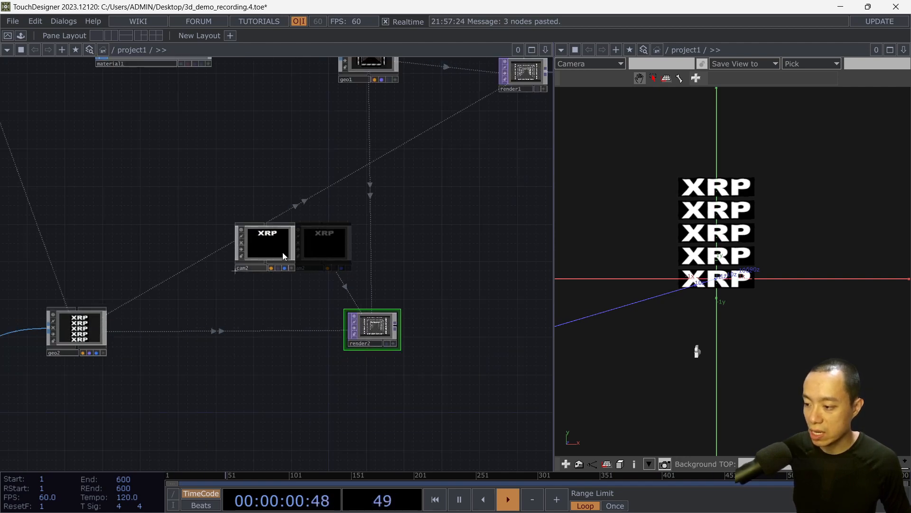
Make cam2's viewer interactive and move its camera to bring the whole XRP stack into frame.
{"action": "left_click", "coordinate": [291, 272]}
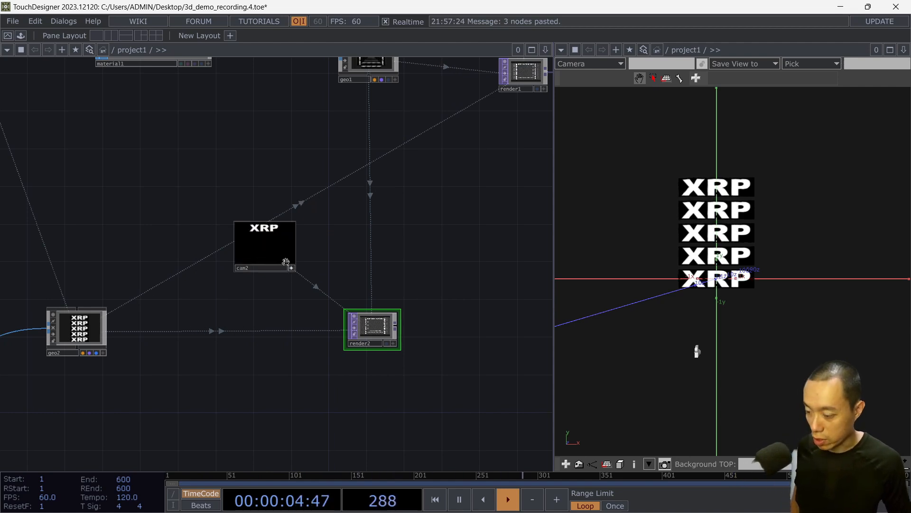
{"action": "key", "text": "h"}
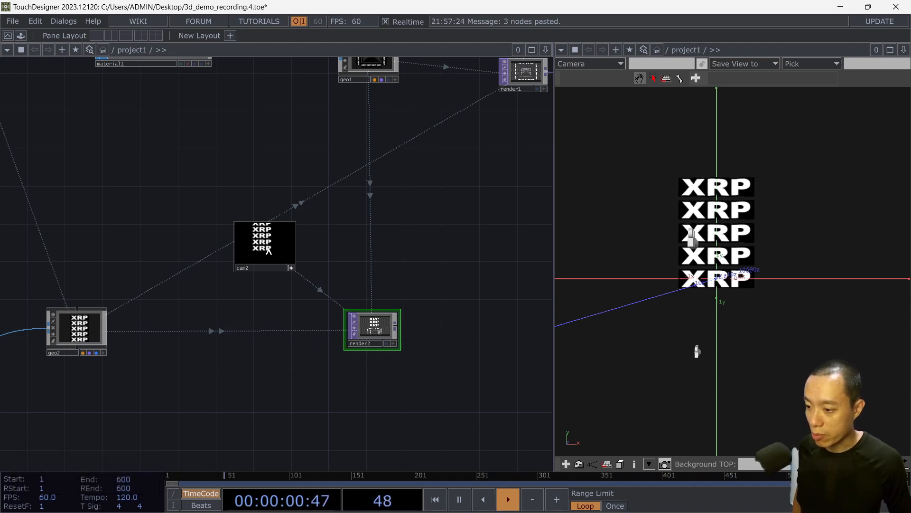
{"action": "key", "text": "shift"}
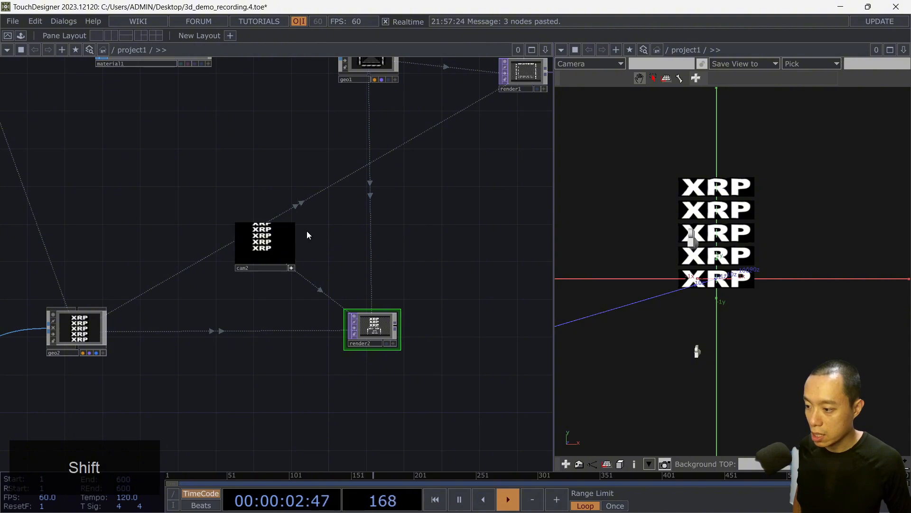
{"action": "scroll", "coordinate": [307, 235], "scroll_direction": "up", "scroll_amount": 4}
{"action": "middle_click_drag", "start_coordinate": [405, 257], "coordinate": [504, 260]}
{"action": "middle_click_drag", "start_coordinate": [363, 261], "coordinate": [499, 253]}
{"action": "middle_click_drag", "start_coordinate": [384, 263], "coordinate": [348, 271]}
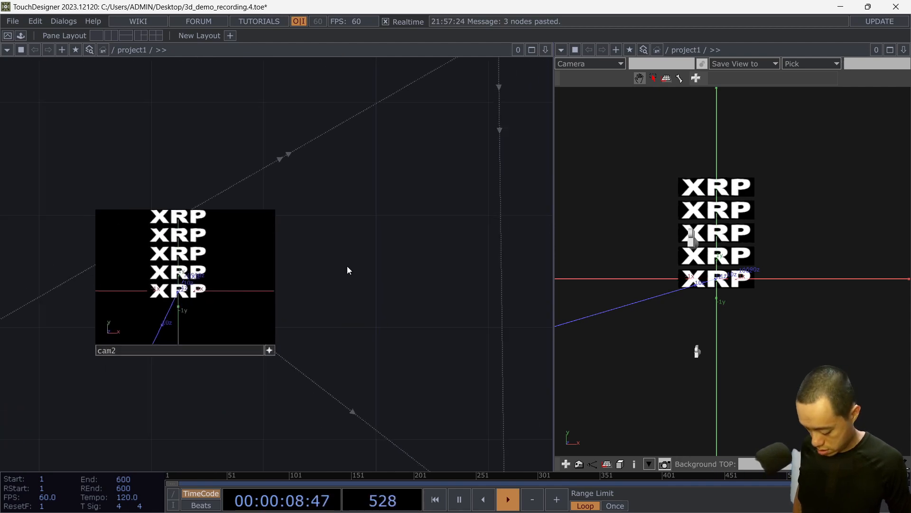
{"action": "key", "text": "h"}
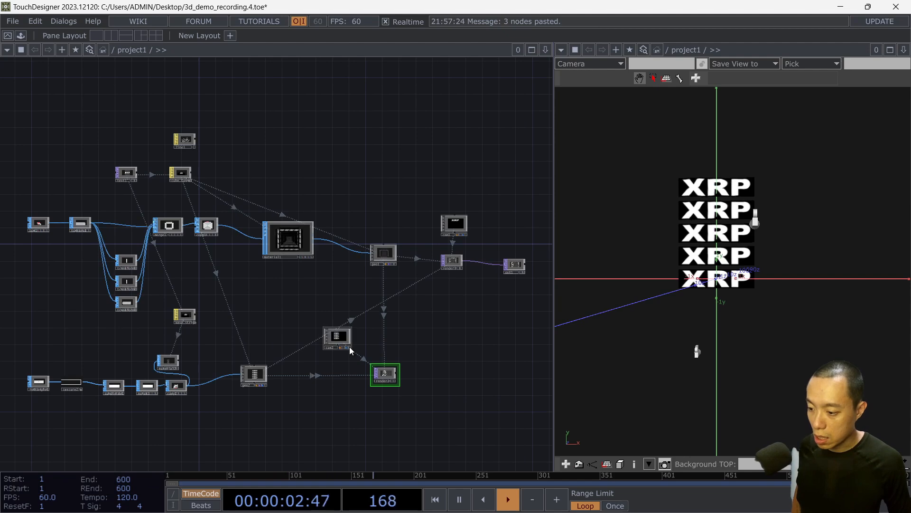
Reframe the XRP stack in cam2's enlarged interactive viewer, and orbit the camera to an angled view.
{"action": "scroll", "coordinate": [349, 347], "scroll_direction": "up", "scroll_amount": 5}
{"action": "scroll", "coordinate": [351, 351], "scroll_direction": "up", "scroll_amount": 3}
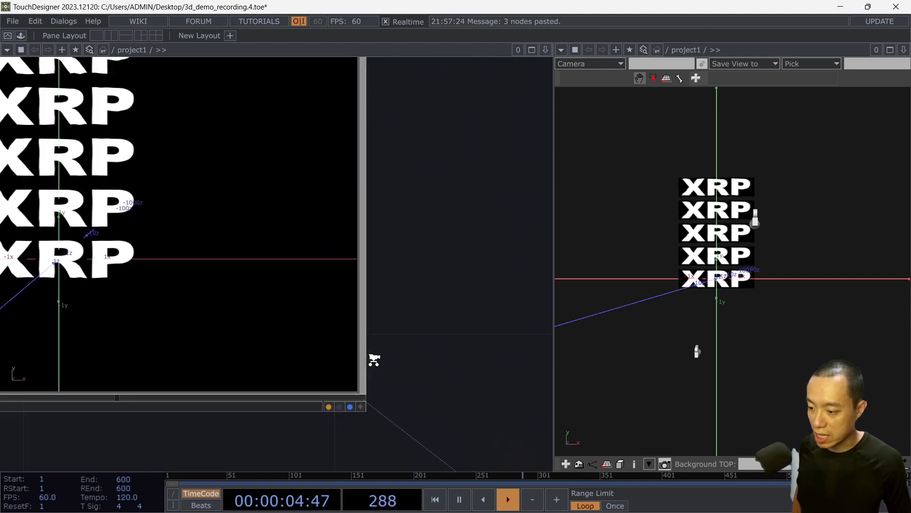
{"action": "scroll", "coordinate": [371, 370], "scroll_direction": "down", "scroll_amount": 2}
{"action": "left_click", "coordinate": [364, 384]}
{"action": "key", "text": "h"}
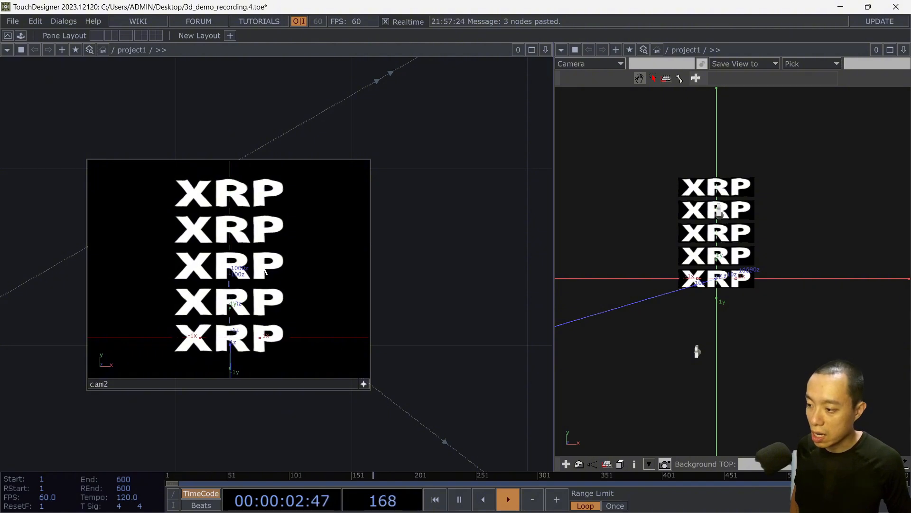
{"action": "key", "text": "shift"}
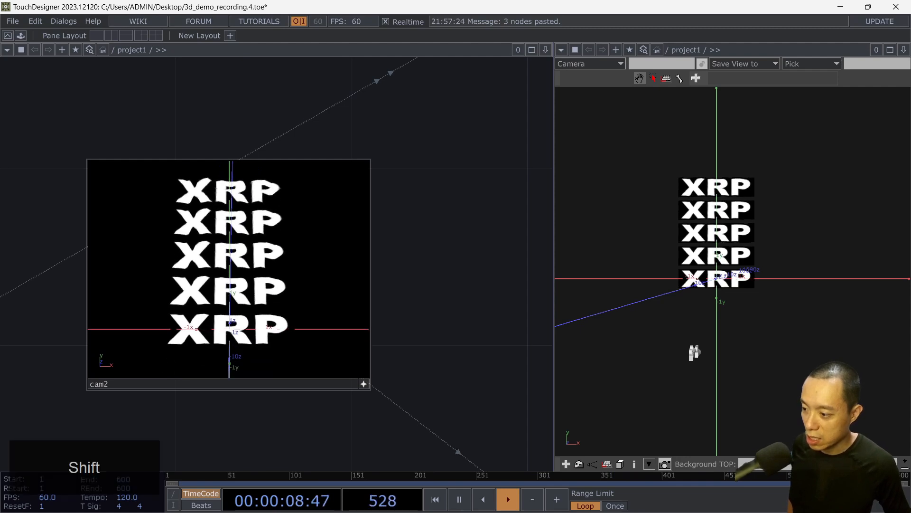
{"action": "left_click_drag", "start_coordinate": [253, 235], "coordinate": [217, 275], "text": "shift"}
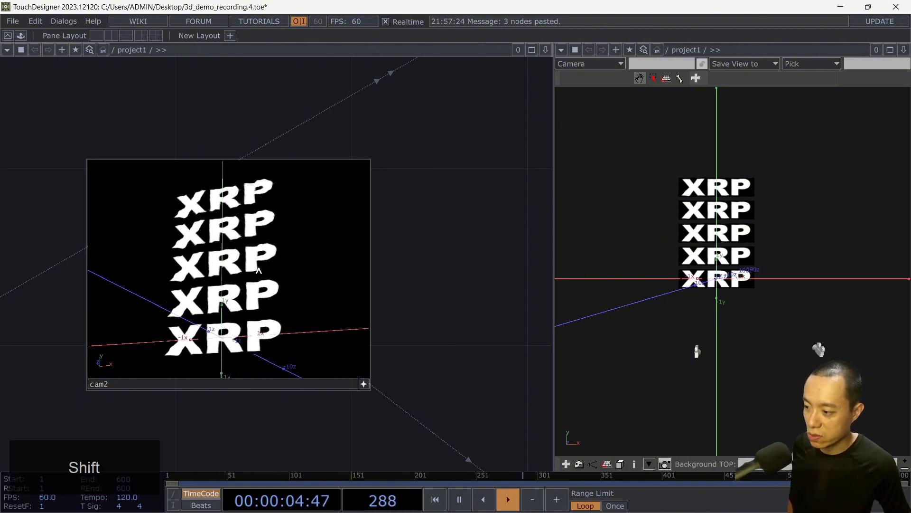
Stop interacting with cam2's viewer, and turn on the network overview map around the noise1 and copy2 nodes.
{"action": "scroll", "coordinate": [385, 310], "scroll_direction": "down", "scroll_amount": 2}
{"action": "left_click", "coordinate": [367, 360]}
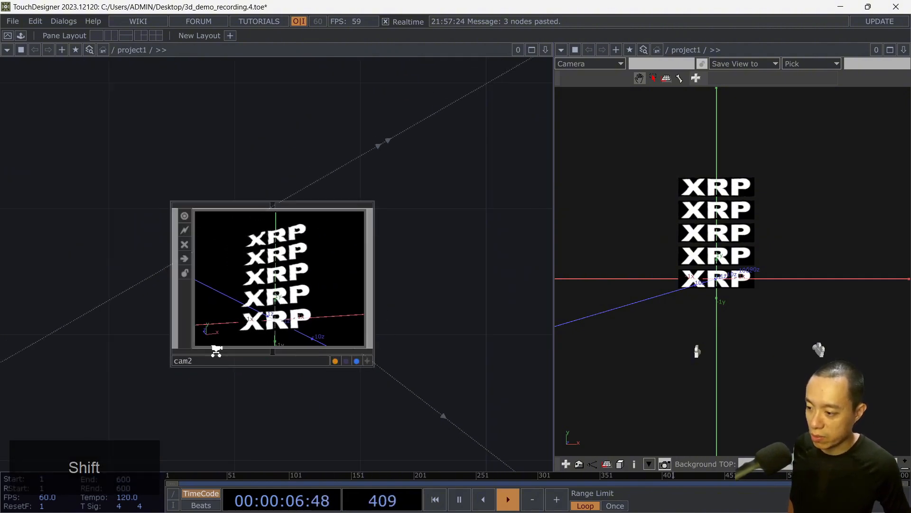
{"action": "scroll", "coordinate": [217, 350], "scroll_direction": "down", "scroll_amount": 3}
{"action": "left_click_drag", "start_coordinate": [190, 380], "coordinate": [440, 95]}
{"action": "left_click_drag", "start_coordinate": [343, 251], "coordinate": [474, 233]}
{"action": "left_click_drag", "start_coordinate": [234, 320], "coordinate": [516, 325]}
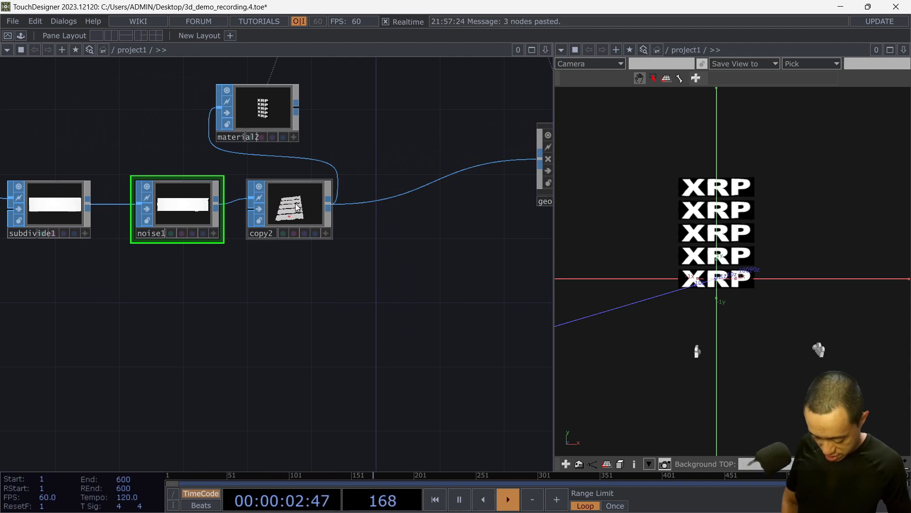
{"action": "key", "text": "o"}
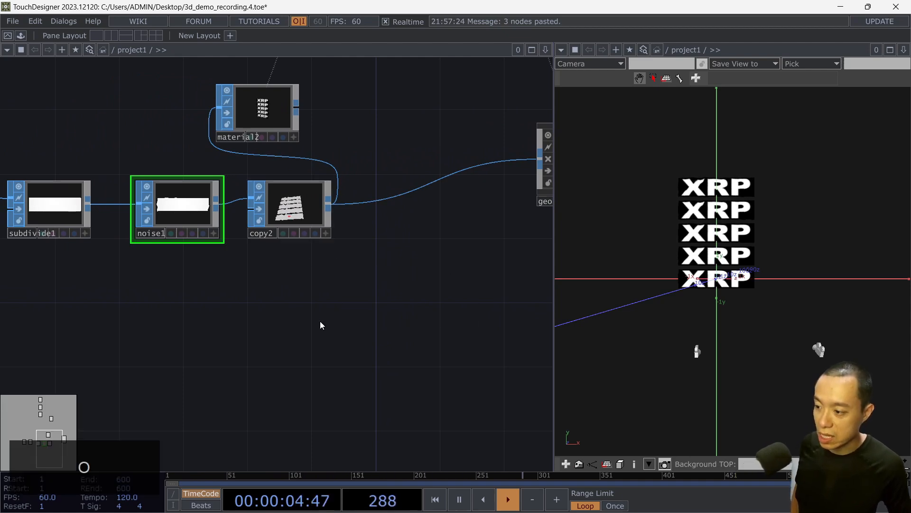
Orbit the geometry in copy2's viewer to examine the stacked strips from the side, then leave the interactive view.
{"action": "scroll", "coordinate": [301, 206], "scroll_direction": "up", "scroll_amount": 5}
{"action": "left_click", "coordinate": [411, 322]}
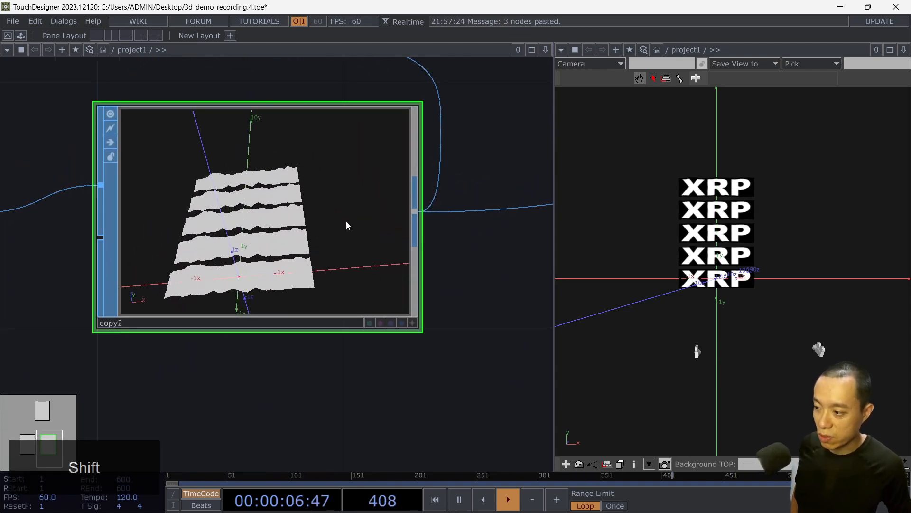
{"action": "left_click_drag", "start_coordinate": [256, 179], "coordinate": [364, 179]}
{"action": "left_click", "coordinate": [412, 323]}
{"action": "scroll", "coordinate": [248, 309], "scroll_direction": "down", "scroll_amount": 5}
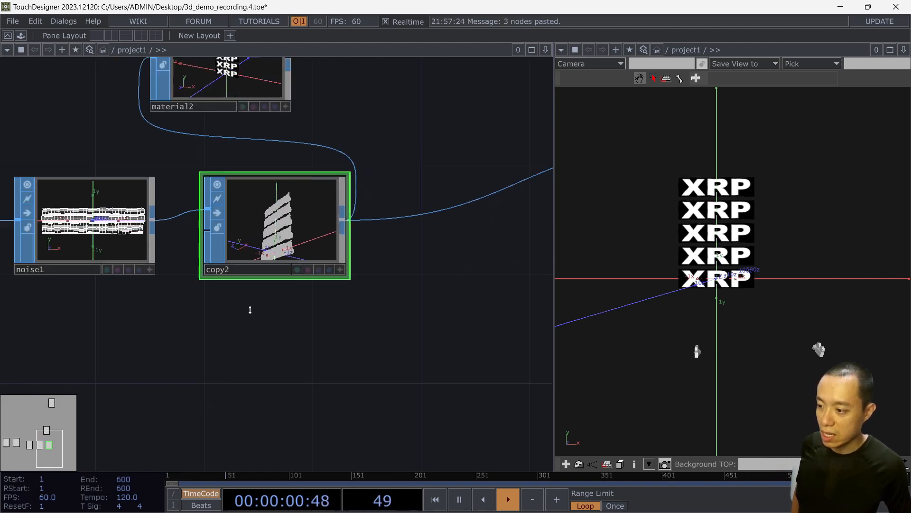
Set noise1's Amplitude to 0.5 and Period to 0.71.
{"action": "left_click", "coordinate": [157, 215], "text": "shift"}
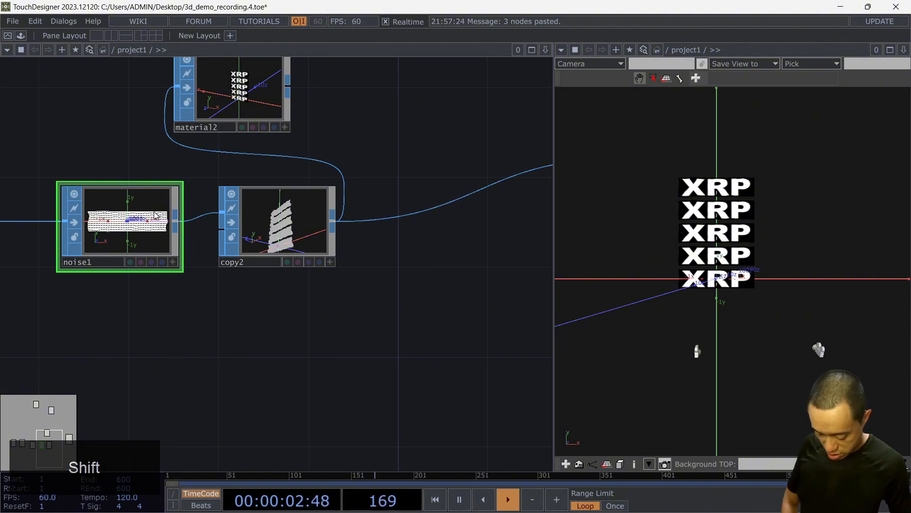
{"action": "key", "text": "p"}
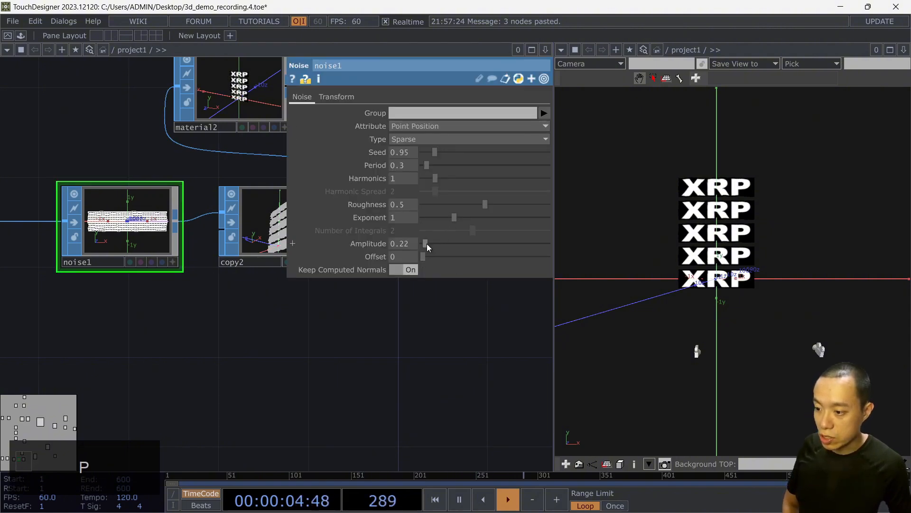
{"action": "left_click_drag", "start_coordinate": [426, 243], "coordinate": [429, 243]}
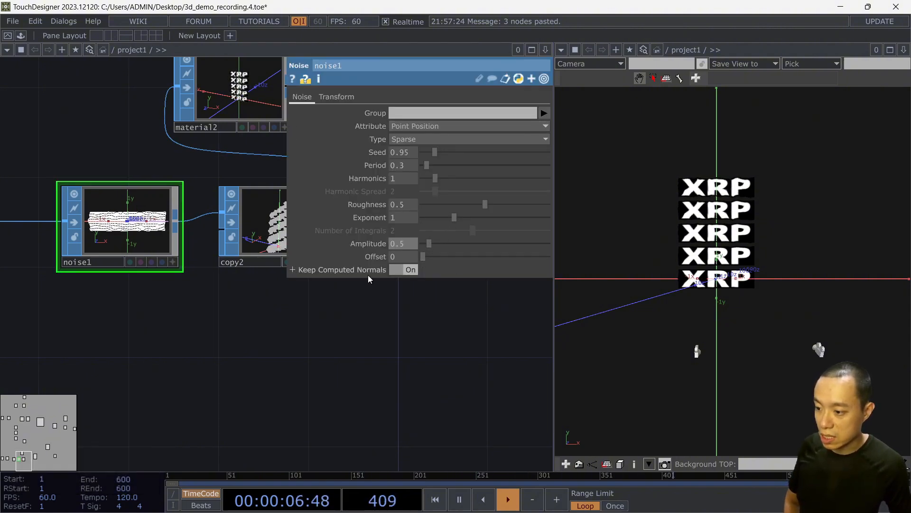
{"action": "scroll", "coordinate": [278, 306], "scroll_direction": "down", "scroll_amount": 5}
{"action": "scroll", "coordinate": [186, 272], "scroll_direction": "up", "scroll_amount": 5}
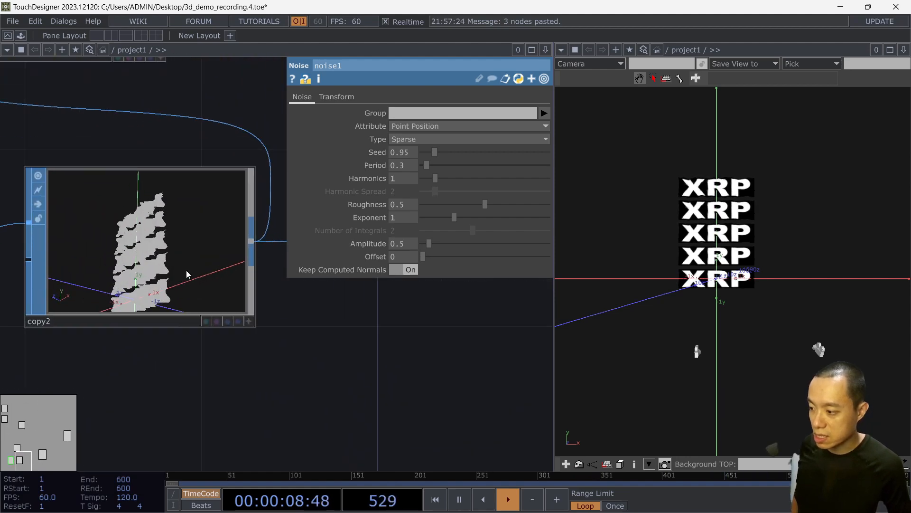
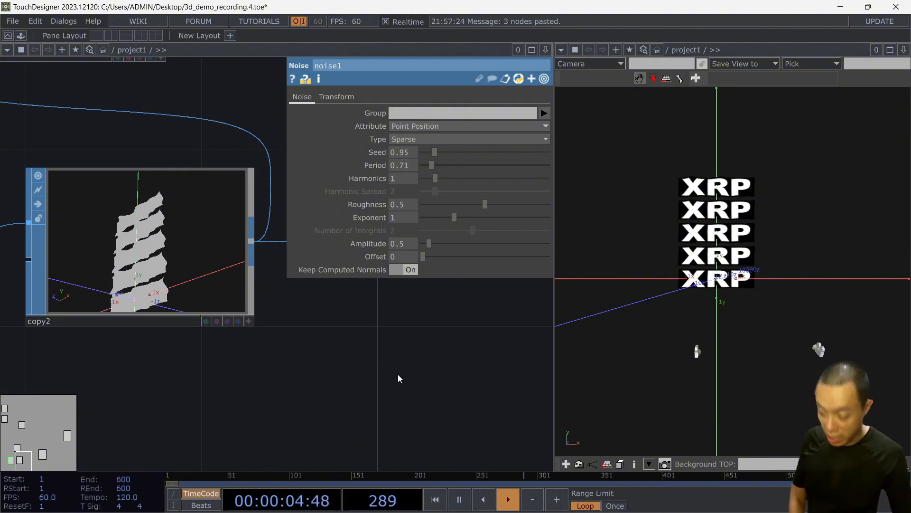
{"action": "key", "text": "p"}
Move cam2 closer to render2 in the network, placing it above and slightly to the left of that node.
{"action": "scroll", "coordinate": [399, 361], "scroll_direction": "down", "scroll_amount": 6}
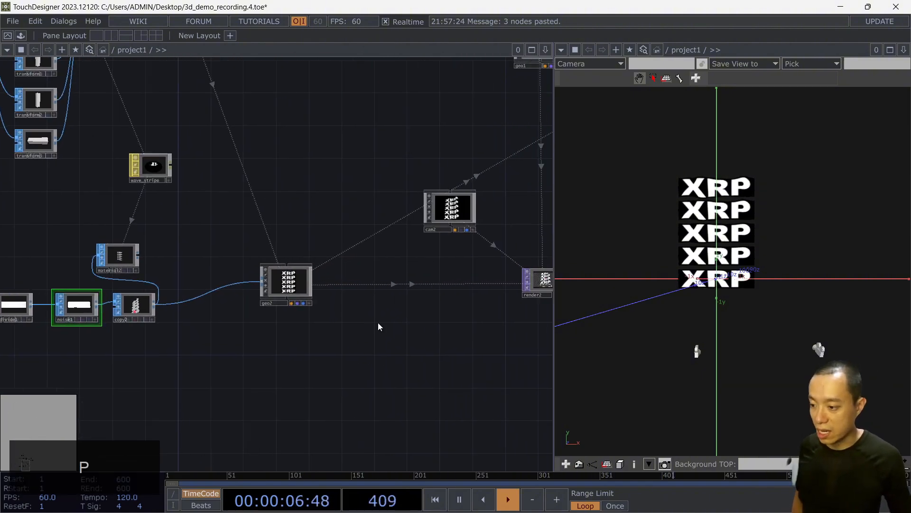
{"action": "left_click_drag", "start_coordinate": [329, 376], "coordinate": [240, 385]}
{"action": "left_click_drag", "start_coordinate": [371, 425], "coordinate": [193, 415]}
{"action": "left_click_drag", "start_coordinate": [403, 97], "coordinate": [389, 206]}
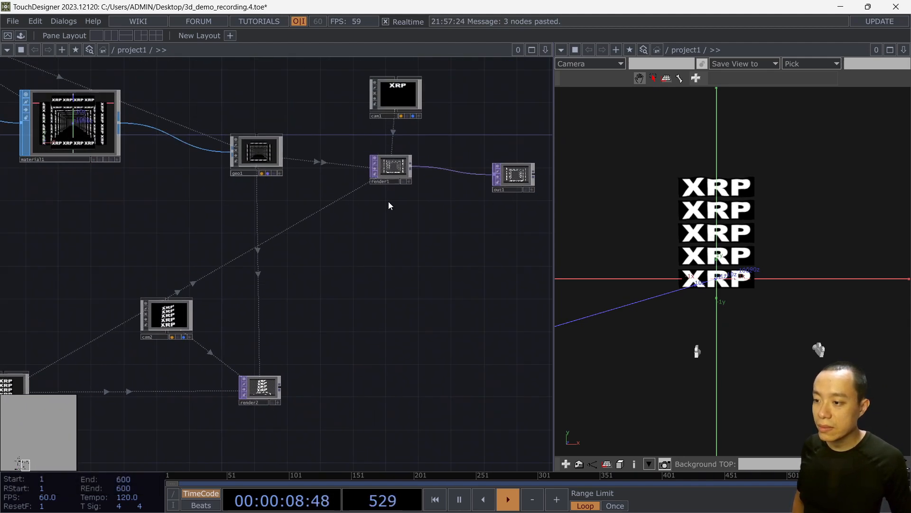
{"action": "scroll", "coordinate": [389, 185], "scroll_direction": "up", "scroll_amount": 6}
{"action": "scroll", "coordinate": [386, 198], "scroll_direction": "down", "scroll_amount": 4}
{"action": "left_click_drag", "start_coordinate": [441, 236], "coordinate": [472, 63]}
{"action": "left_click_drag", "start_coordinate": [151, 265], "coordinate": [186, 218]}
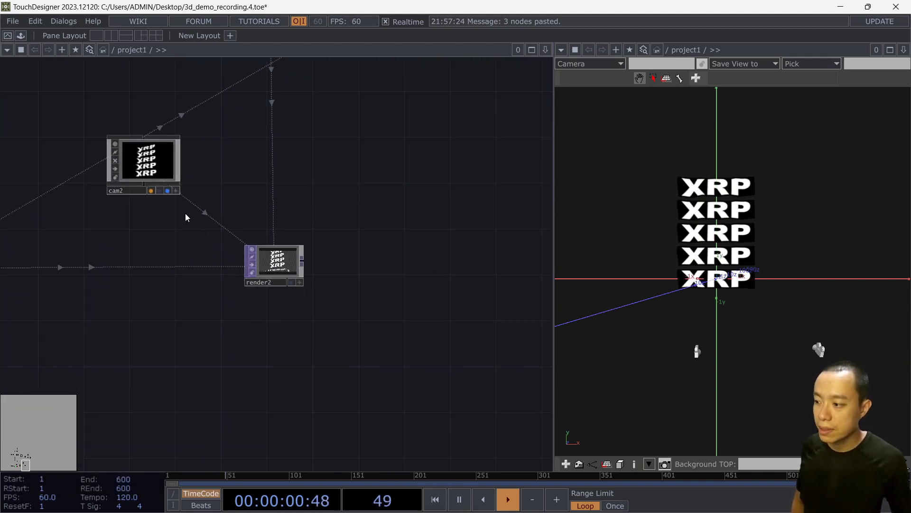
{"action": "left_click_drag", "start_coordinate": [144, 162], "coordinate": [269, 161]}
{"action": "scroll", "coordinate": [354, 209], "scroll_direction": "up", "scroll_amount": 5}
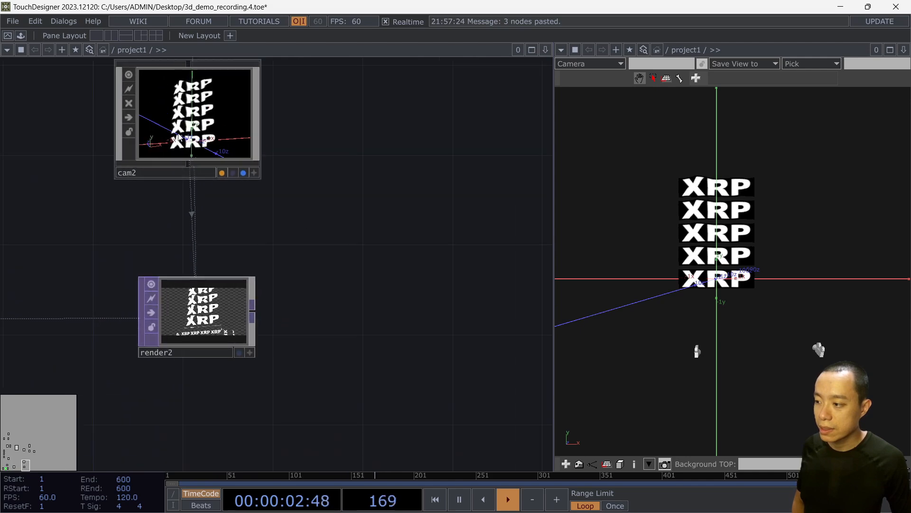
{"action": "left_click_drag", "start_coordinate": [178, 137], "coordinate": [112, 161]}
{"action": "scroll", "coordinate": [264, 197], "scroll_direction": "down", "scroll_amount": 3}
{"action": "scroll", "coordinate": [141, 155], "scroll_direction": "up", "scroll_amount": 9}
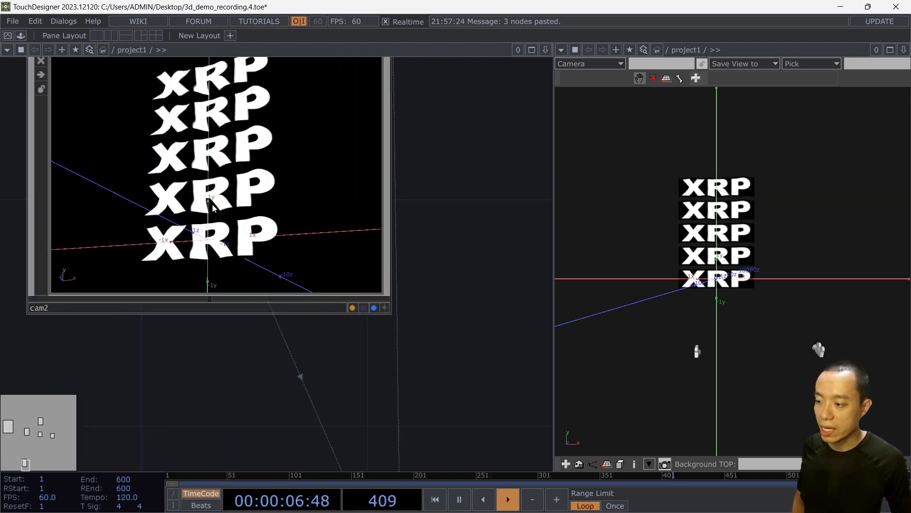
{"action": "scroll", "coordinate": [212, 208], "scroll_direction": "down", "scroll_amount": 7}
{"action": "left_click_drag", "start_coordinate": [271, 210], "coordinate": [240, 212]}
{"action": "scroll", "coordinate": [423, 293], "scroll_direction": "down", "scroll_amount": 5}
{"action": "left_click_drag", "start_coordinate": [390, 238], "coordinate": [374, 202]}
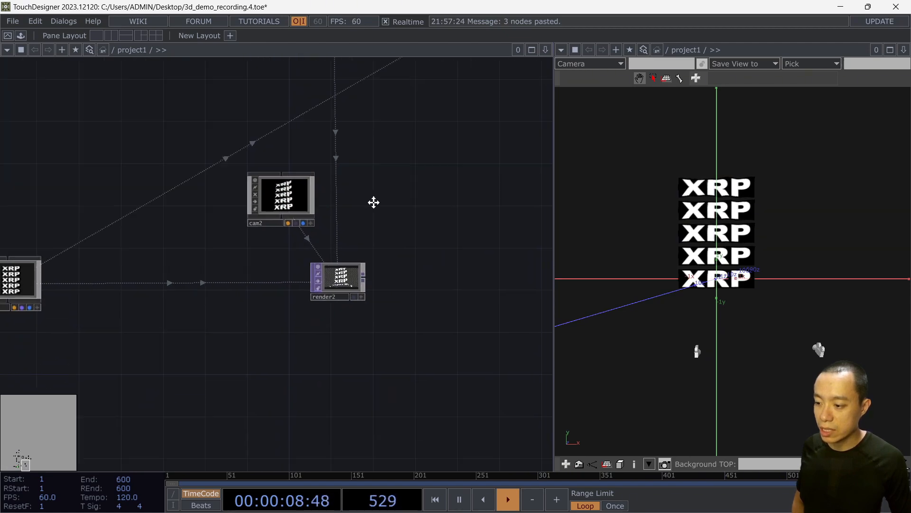
Compare render2's output with cam2's view, and open render2's parameters to examine its geometry setting.
{"action": "scroll", "coordinate": [349, 250], "scroll_direction": "up", "scroll_amount": 5}
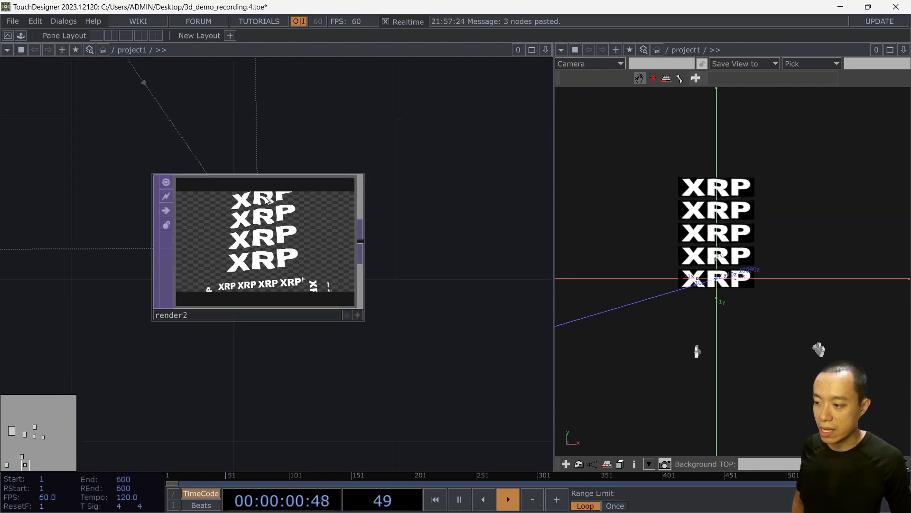
{"action": "scroll", "coordinate": [280, 238], "scroll_direction": "down", "scroll_amount": 5}
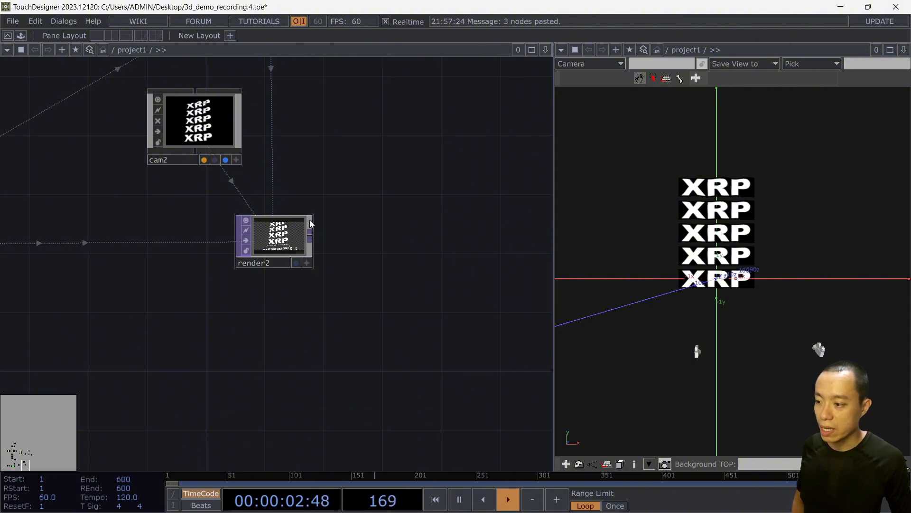
{"action": "scroll", "coordinate": [214, 126], "scroll_direction": "up", "scroll_amount": 6}
{"action": "scroll", "coordinate": [214, 127], "scroll_direction": "down", "scroll_amount": 4}
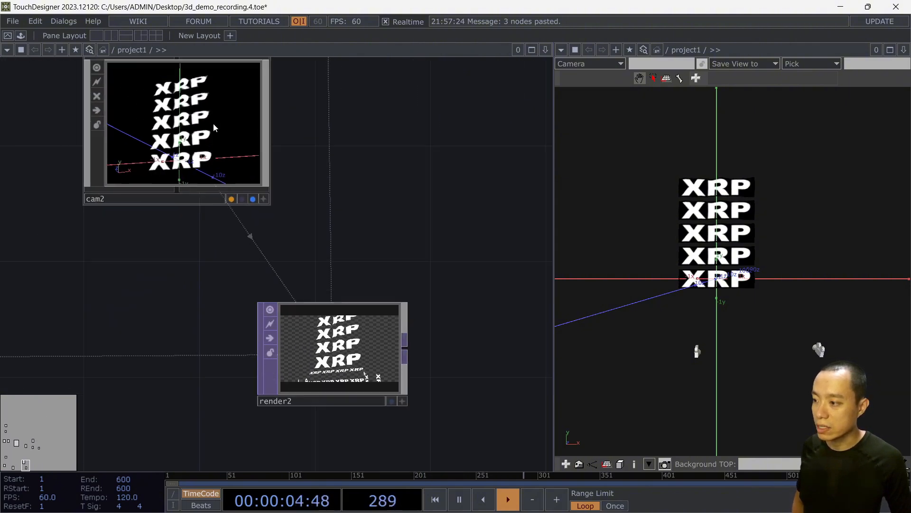
{"action": "scroll", "coordinate": [214, 127], "scroll_direction": "down", "scroll_amount": 3}
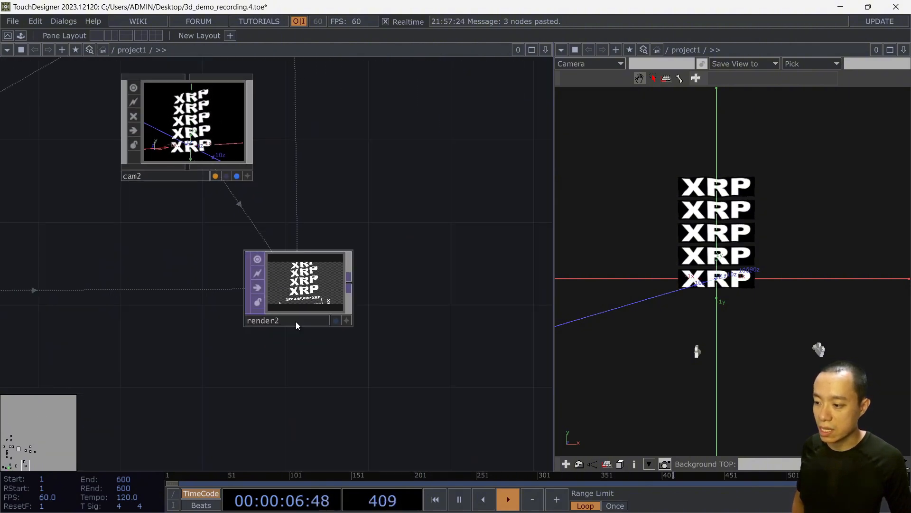
{"action": "left_click", "coordinate": [298, 324]}
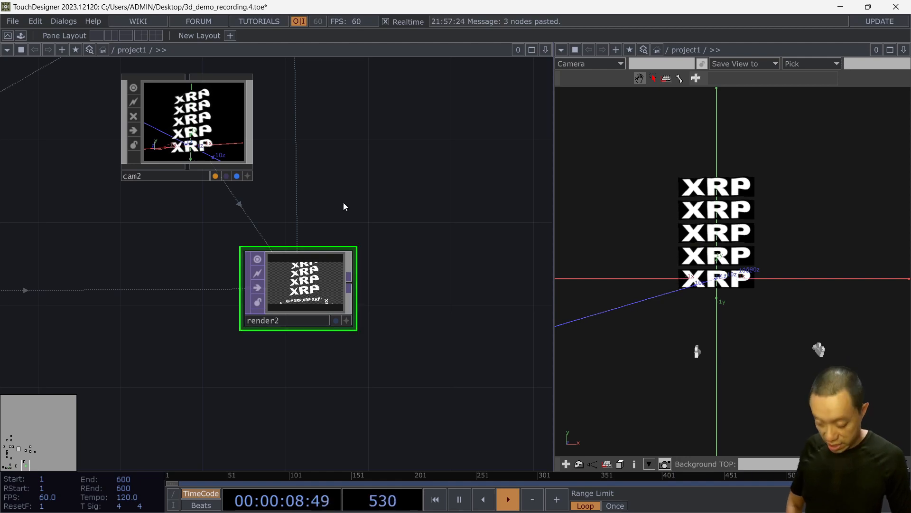
{"action": "key", "text": "p"}
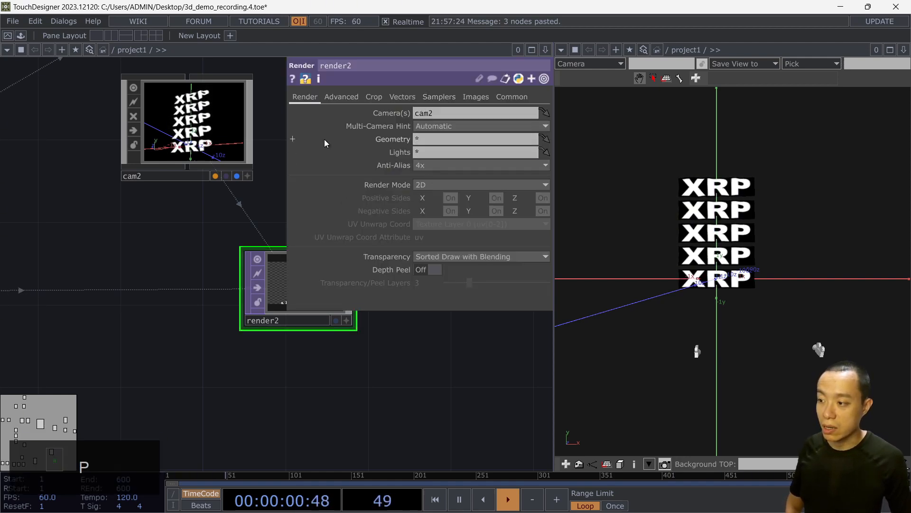
{"action": "key", "text": "p"}
{"action": "key", "text": "p"}
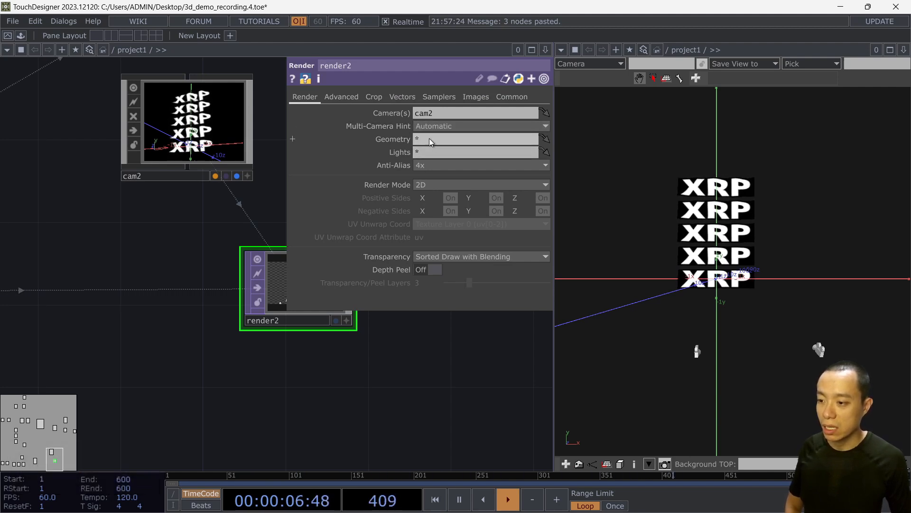
{"action": "mouse_move", "coordinate": [313, 137]}
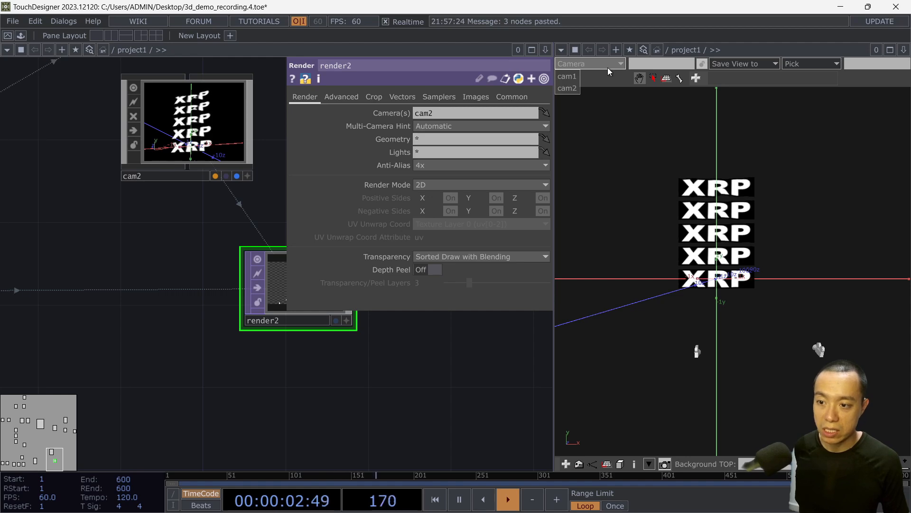
Show the rendered tunnel output in the preview pane, and restrict render2's Geometry to geo2.
{"action": "left_click", "coordinate": [562, 50]}
{"action": "left_click", "coordinate": [571, 76]}
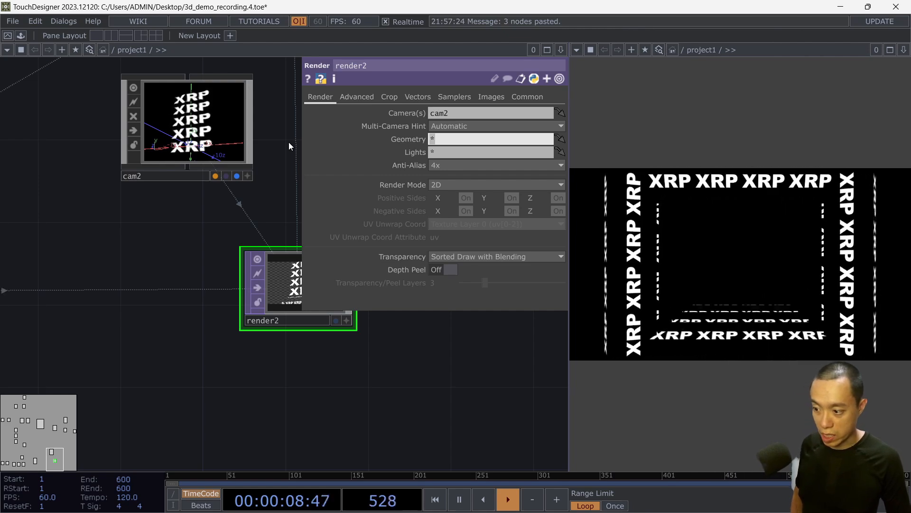
{"action": "type", "text": "r"}
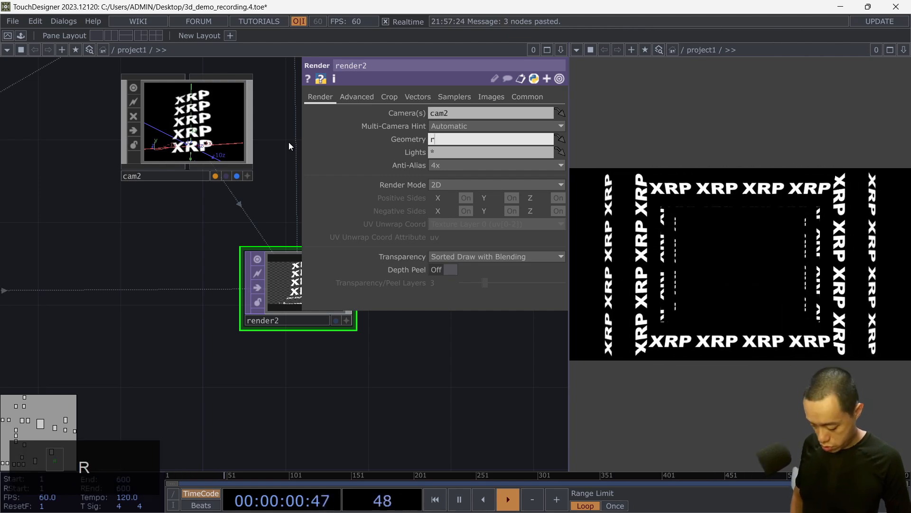
{"action": "key", "text": "BackSpace"}
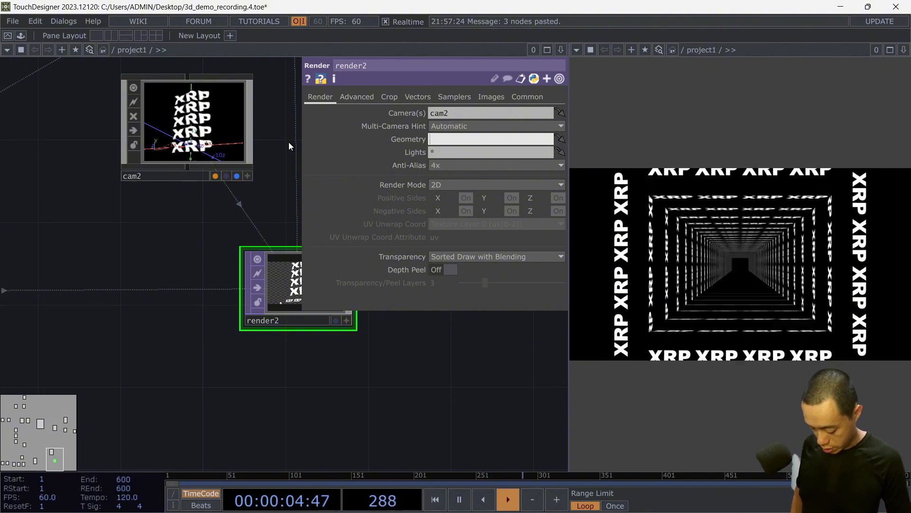
{"action": "type", "text": "geo2"}
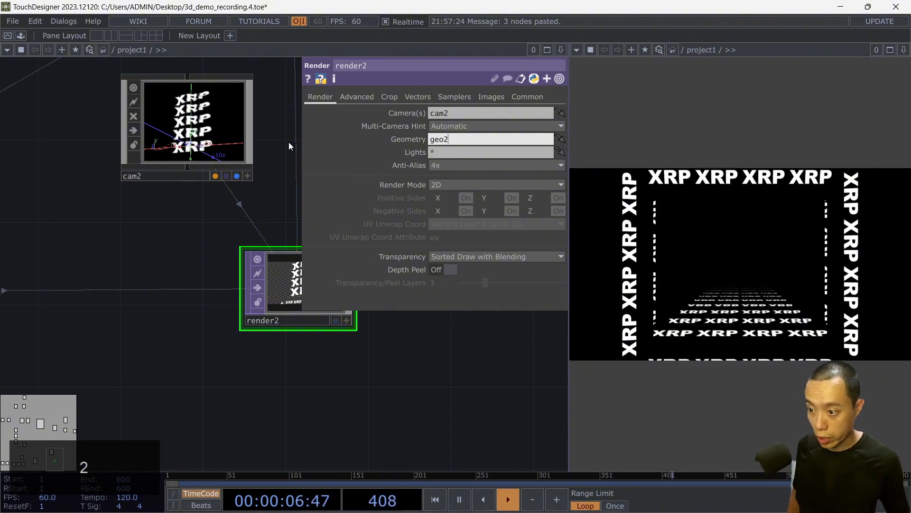
{"action": "key", "text": "Return"}
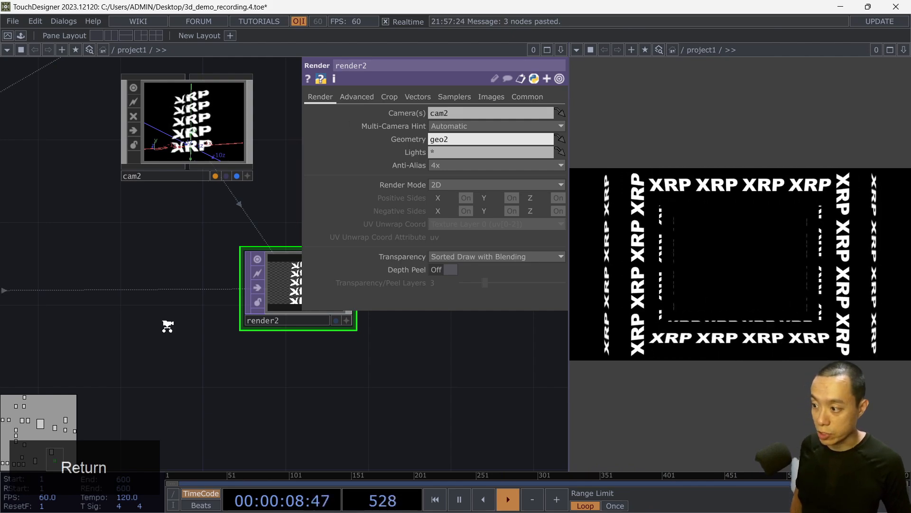
Place render2 below render1 with cam2 just above and to the left of it, and close render2's parameters.
{"action": "scroll", "coordinate": [185, 313], "scroll_direction": "down", "scroll_amount": 3}
{"action": "left_click_drag", "start_coordinate": [185, 313], "coordinate": [421, 300]}
{"action": "left_click_drag", "start_coordinate": [200, 367], "coordinate": [2, 377]}
{"action": "middle_click_drag", "start_coordinate": [246, 410], "coordinate": [245, 395]}
{"action": "left_click_drag", "start_coordinate": [257, 395], "coordinate": [82, 404]}
{"action": "left_click_drag", "start_coordinate": [101, 336], "coordinate": [206, 344]}
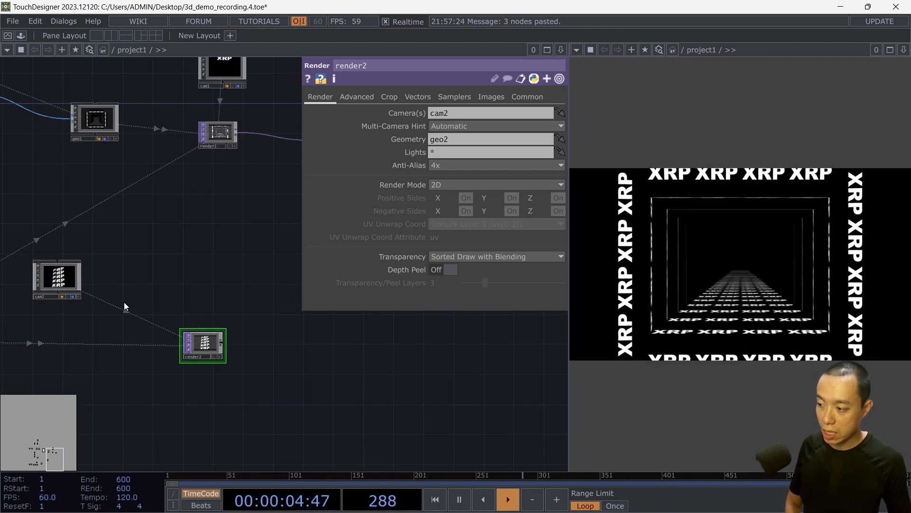
{"action": "left_click_drag", "start_coordinate": [69, 282], "coordinate": [160, 284]}
{"action": "left_click_drag", "start_coordinate": [160, 284], "coordinate": [114, 281]}
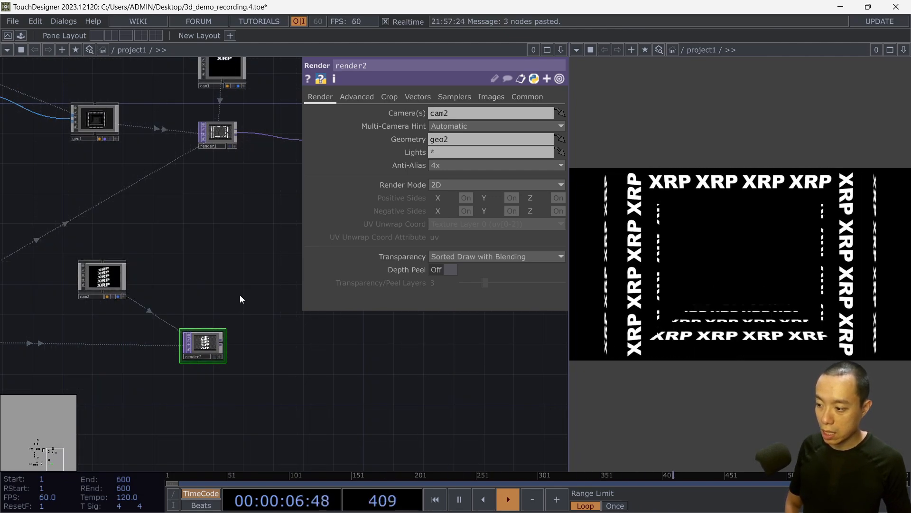
{"action": "scroll", "coordinate": [241, 295], "scroll_direction": "down", "scroll_amount": 3}
{"action": "key", "text": "p"}
Move out1 farther from render1, to a height midway between the two render nodes.
{"action": "scroll", "coordinate": [268, 318], "scroll_direction": "up", "scroll_amount": 4}
{"action": "left_click_drag", "start_coordinate": [224, 287], "coordinate": [341, 338]}
{"action": "scroll", "coordinate": [341, 306], "scroll_direction": "down", "scroll_amount": 2}
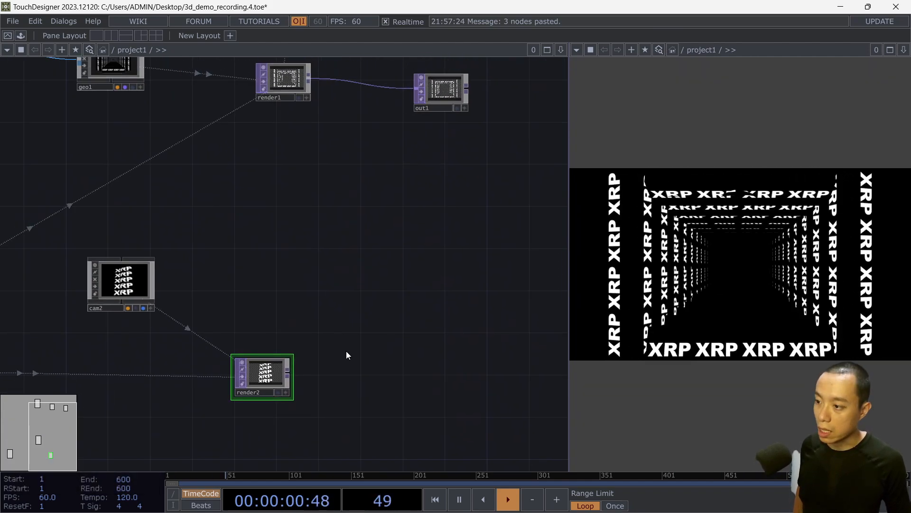
{"action": "scroll", "coordinate": [352, 332], "scroll_direction": "down", "scroll_amount": 3}
{"action": "left_click_drag", "start_coordinate": [418, 159], "coordinate": [527, 278]}
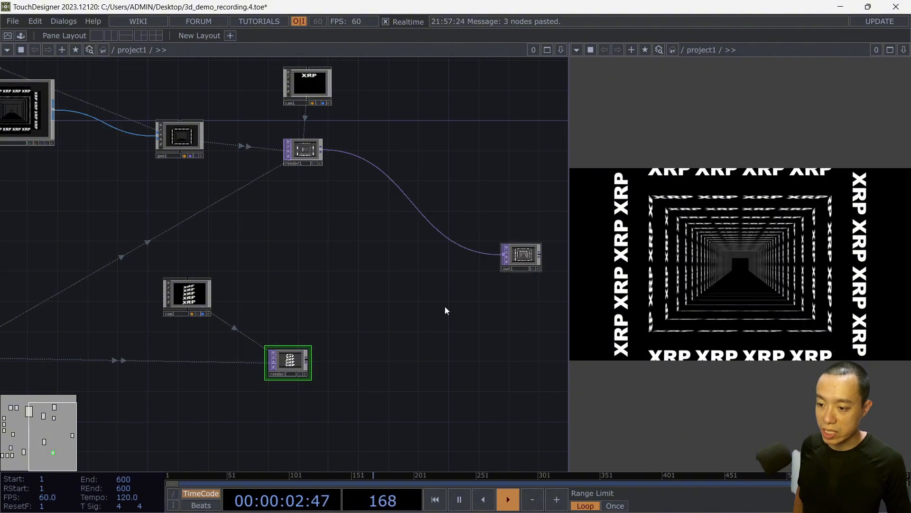
Add a Switch TOP in the empty space between the two render nodes and out1.
{"action": "scroll", "coordinate": [399, 318], "scroll_direction": "up", "scroll_amount": 2}
{"action": "scroll", "coordinate": [399, 317], "scroll_direction": "down", "scroll_amount": 1}
{"action": "scroll", "coordinate": [399, 317], "scroll_direction": "down", "scroll_amount": 3}
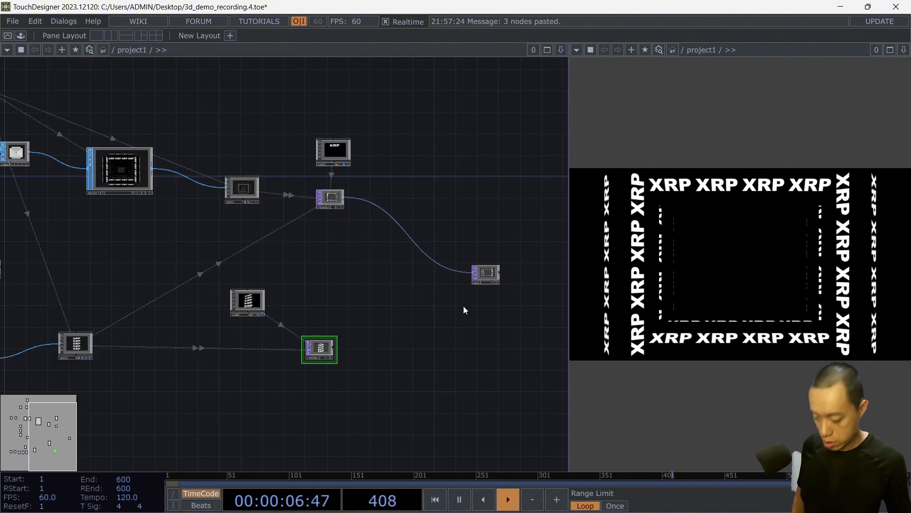
{"action": "key", "text": "Tab"}
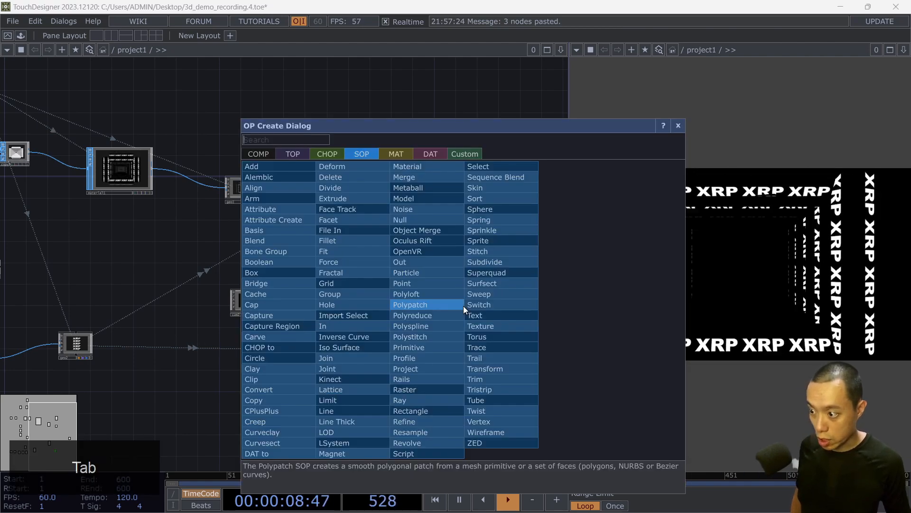
{"action": "left_click", "coordinate": [292, 153]}
{"action": "type", "text": "sw"}
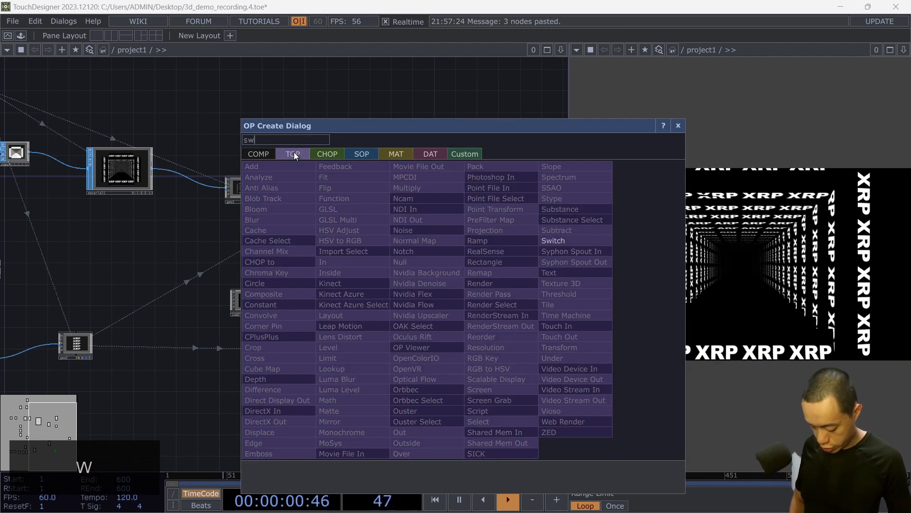
{"action": "type", "text": "itch"}
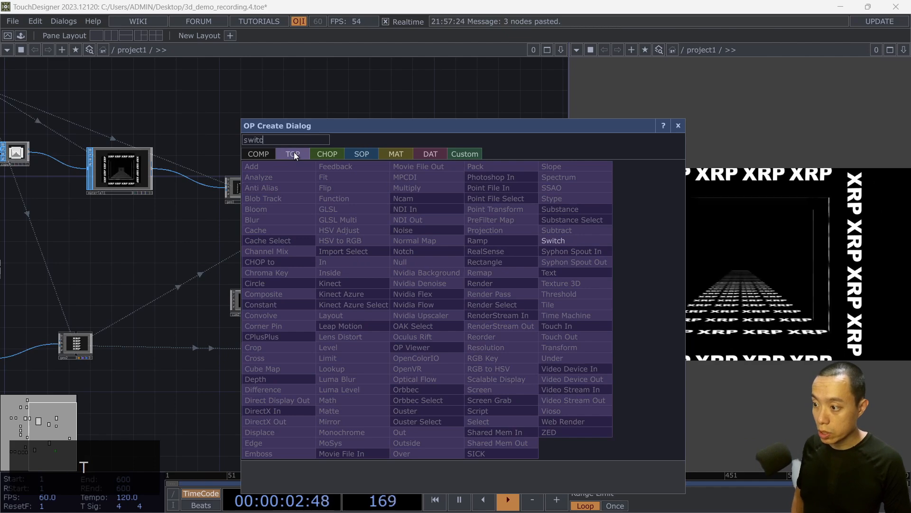
{"action": "left_click", "coordinate": [557, 241]}
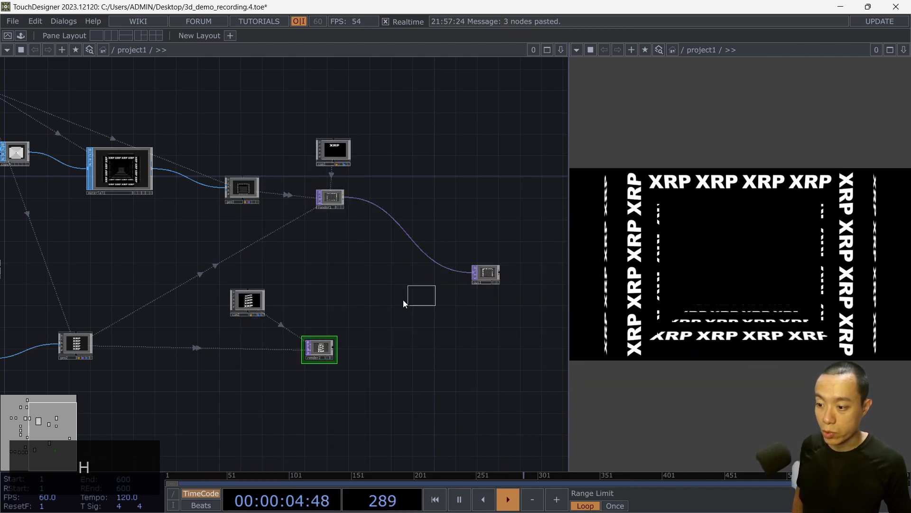
{"action": "left_click", "coordinate": [386, 298]}
Connect render1 as the first input and render2 as the second input of switch1.
{"action": "left_click", "coordinate": [345, 196]}
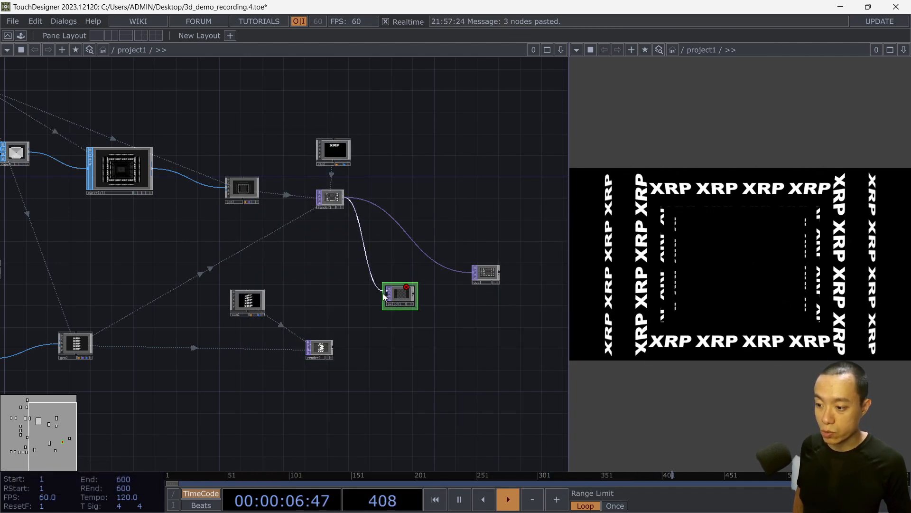
{"action": "left_click", "coordinate": [379, 291]}
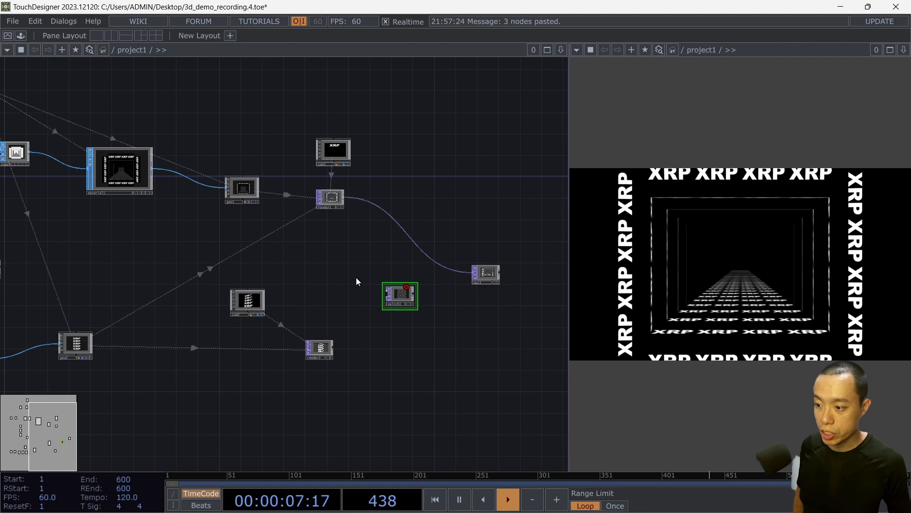
{"action": "left_click", "coordinate": [386, 295]}
{"action": "left_click", "coordinate": [335, 351]}
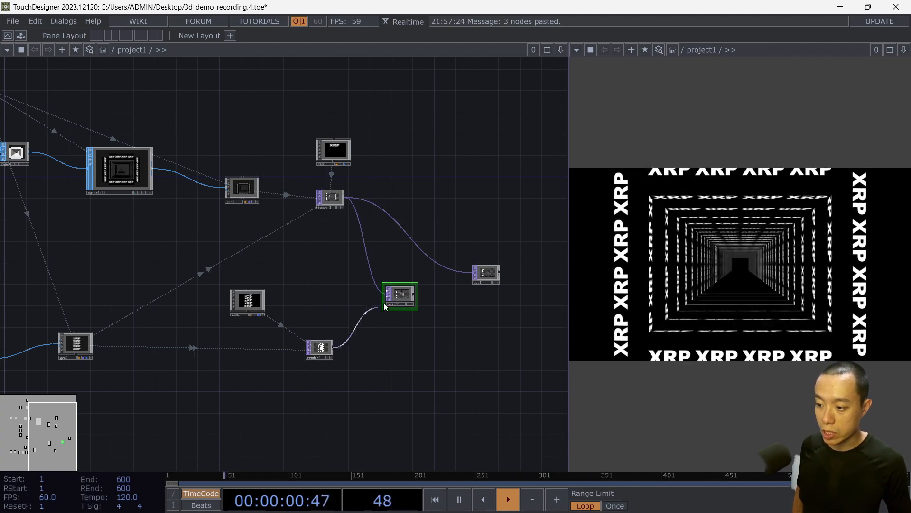
{"action": "left_click", "coordinate": [387, 298]}
Check switch1's parameters, and feed its output into out1 in place of render1, with switch1 moved closer to out1.
{"action": "scroll", "coordinate": [427, 301], "scroll_direction": "up", "scroll_amount": 5}
{"action": "scroll", "coordinate": [430, 302], "scroll_direction": "down", "scroll_amount": 3}
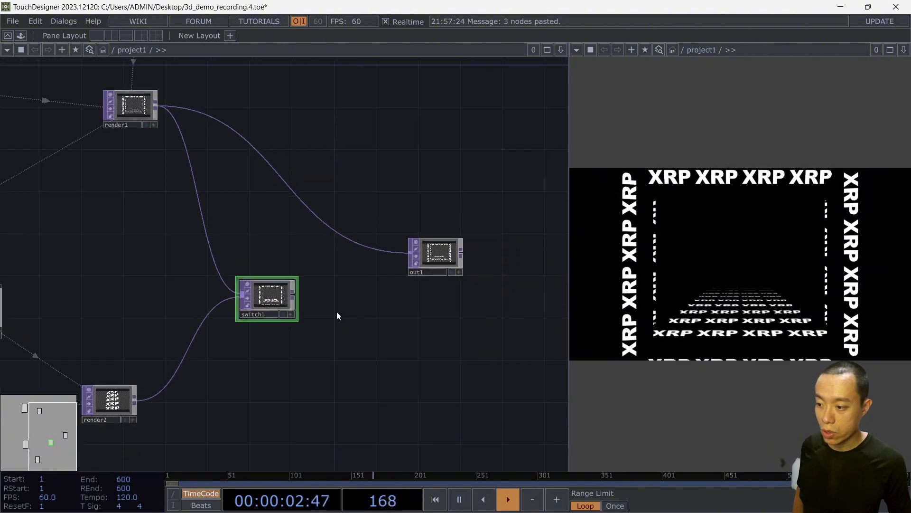
{"action": "key", "text": "p"}
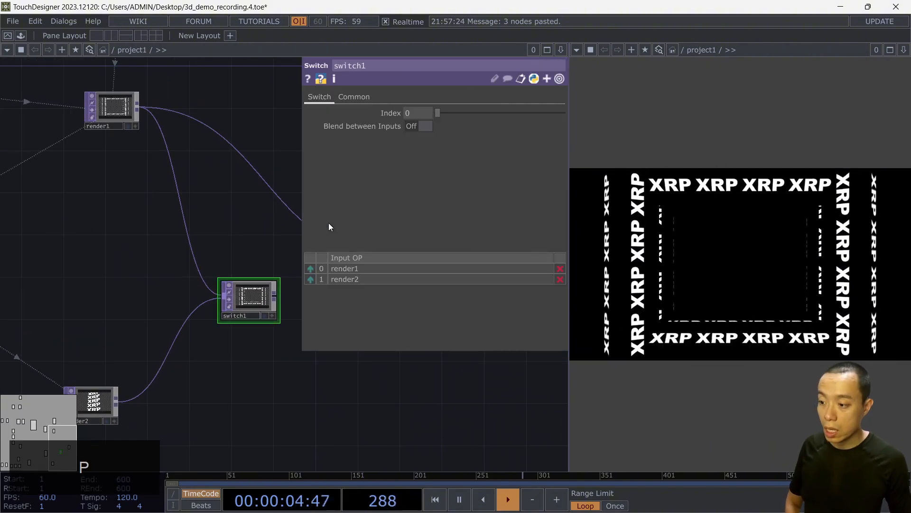
{"action": "key", "text": "p"}
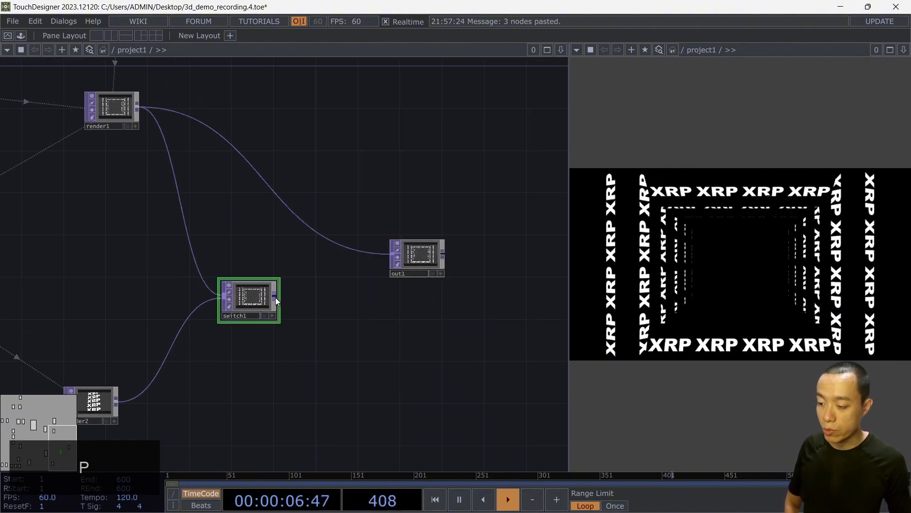
{"action": "left_click_drag", "start_coordinate": [276, 298], "coordinate": [392, 254]}
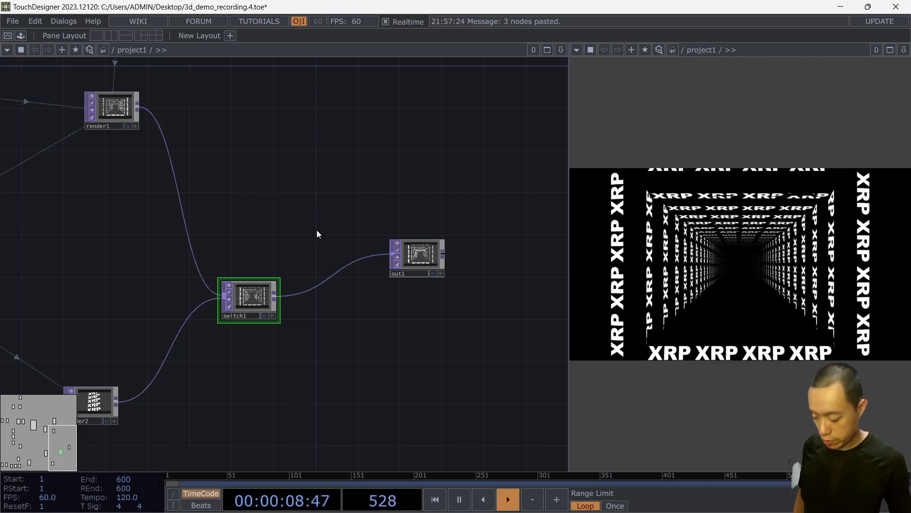
{"action": "left_click_drag", "start_coordinate": [245, 307], "coordinate": [305, 287]}
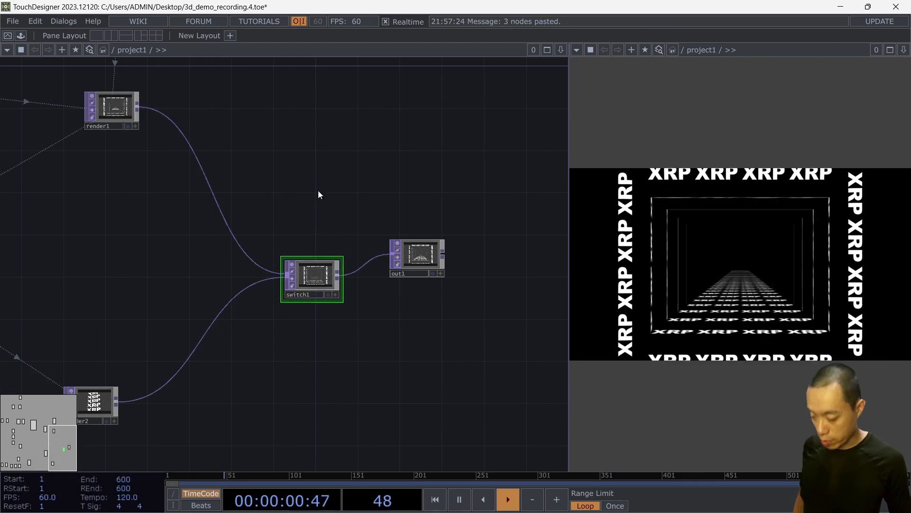
Add a Keyboard In CHOP above switch1.
{"action": "key", "text": "Tab"}
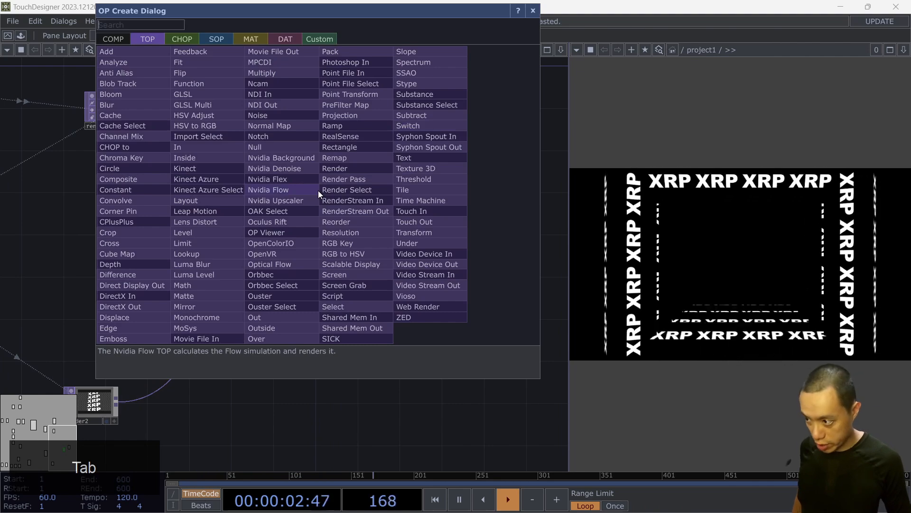
{"action": "left_click", "coordinate": [181, 40]}
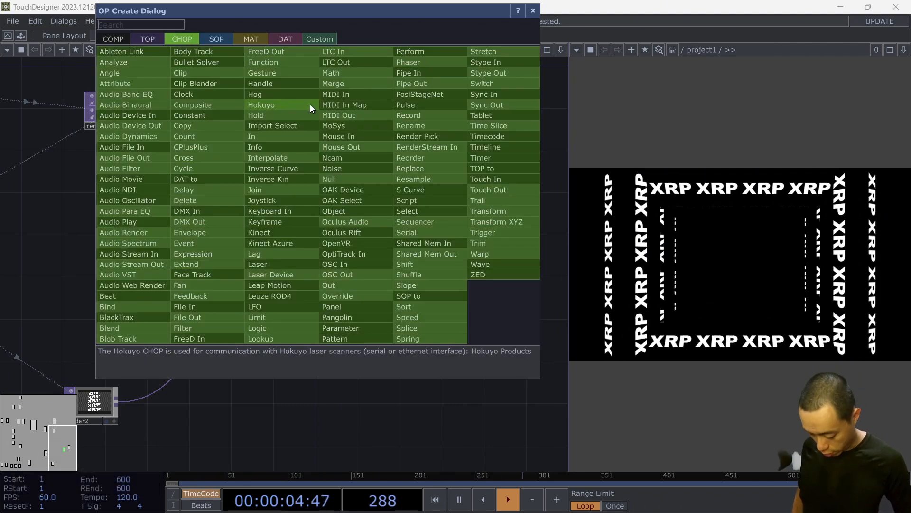
{"action": "type", "text": "key"}
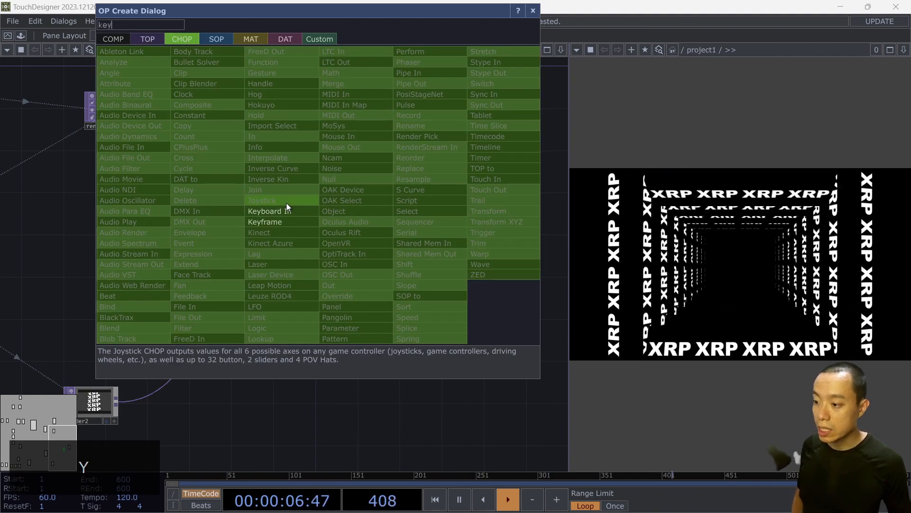
{"action": "left_click", "coordinate": [284, 207]}
{"action": "left_click", "coordinate": [269, 181]}
Add a Count CHOP beside keyboardin1 and connect keyboardin1's output to its first input.
{"action": "key", "text": "Tab"}
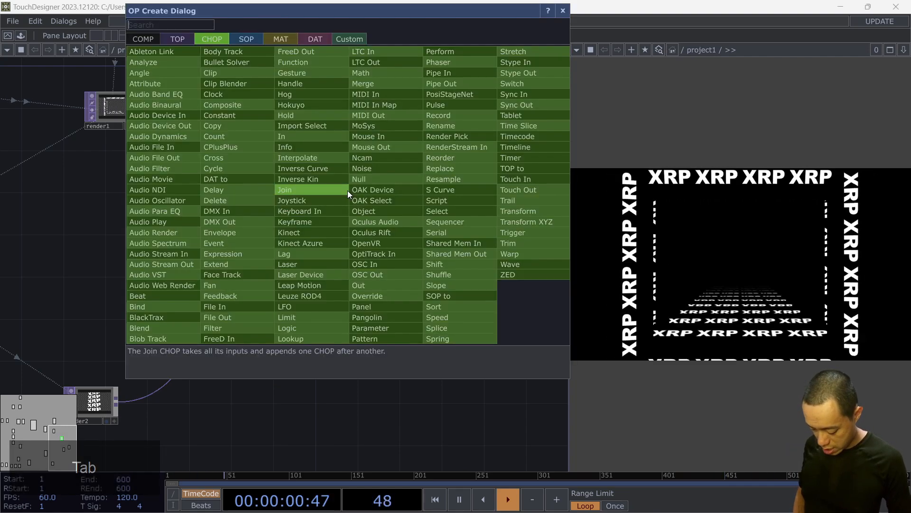
{"action": "type", "text": "count"}
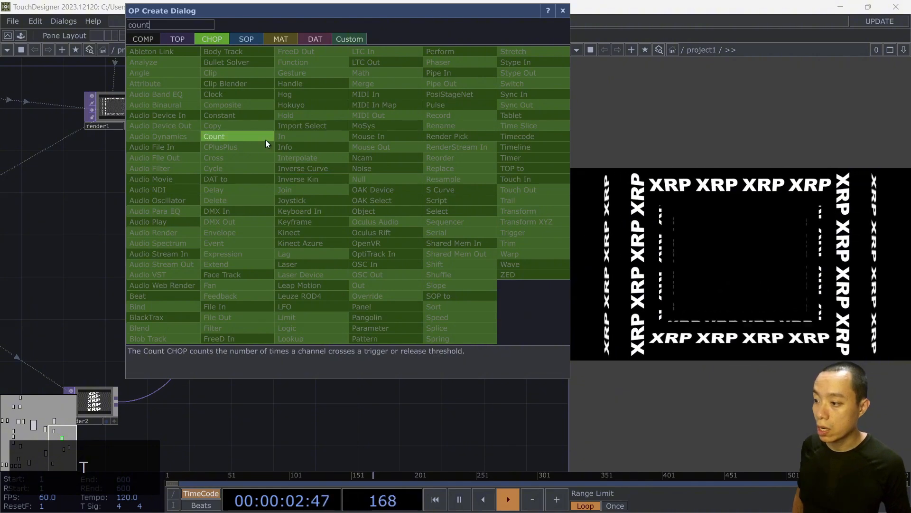
{"action": "left_click", "coordinate": [266, 138]}
{"action": "left_click", "coordinate": [339, 179]}
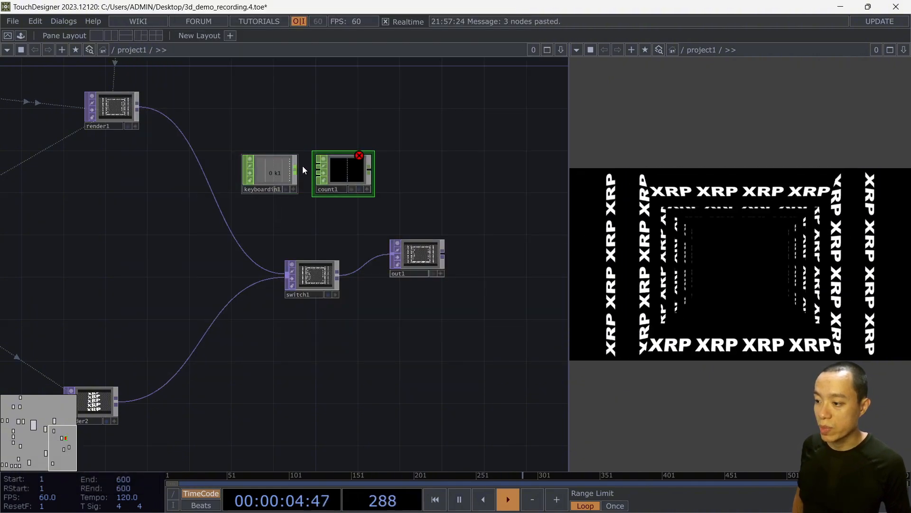
{"action": "left_click_drag", "start_coordinate": [296, 169], "coordinate": [318, 170]}
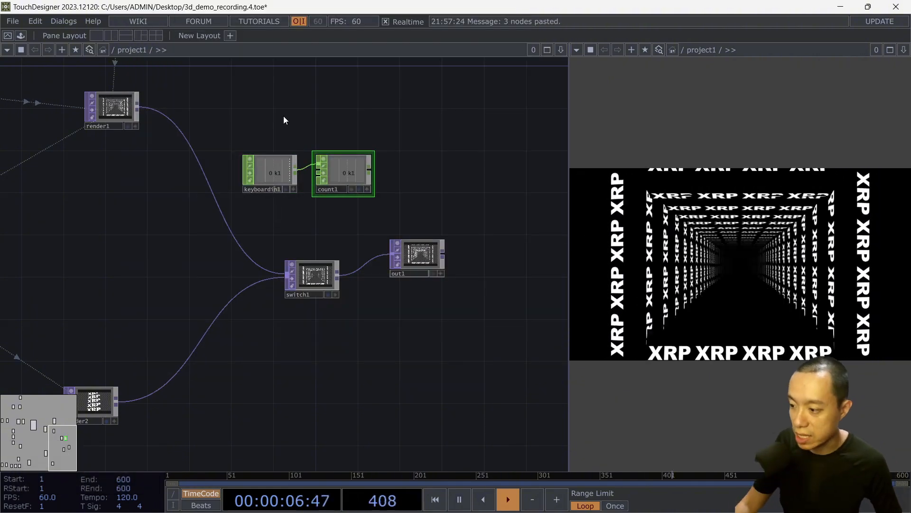
Trigger the 1 key repeatedly and compare how the k1 channel responds in keyboardin1 and count1.
{"action": "scroll", "coordinate": [275, 168], "scroll_direction": "up", "scroll_amount": 3}
{"action": "left_click", "coordinate": [275, 169]}
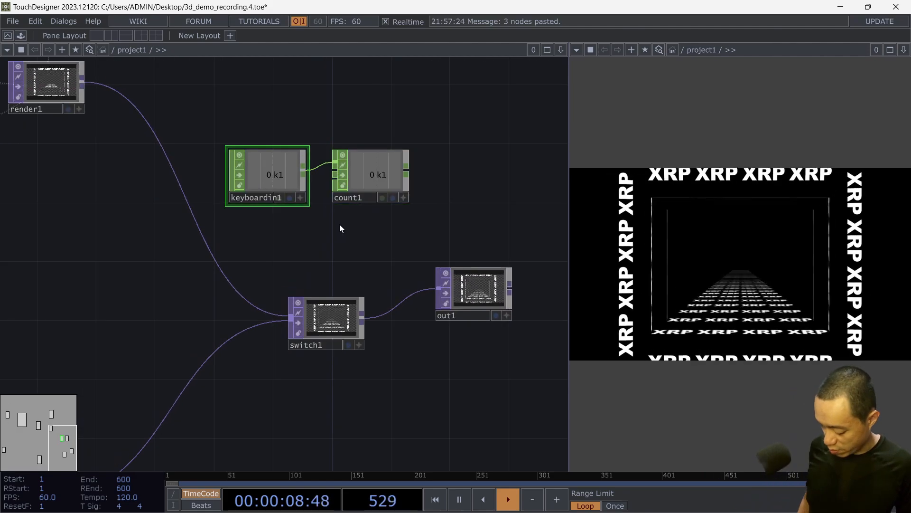
{"action": "key", "text": "1"}
{"action": "key", "text": "1"}
{"action": "key", "text": "1"}
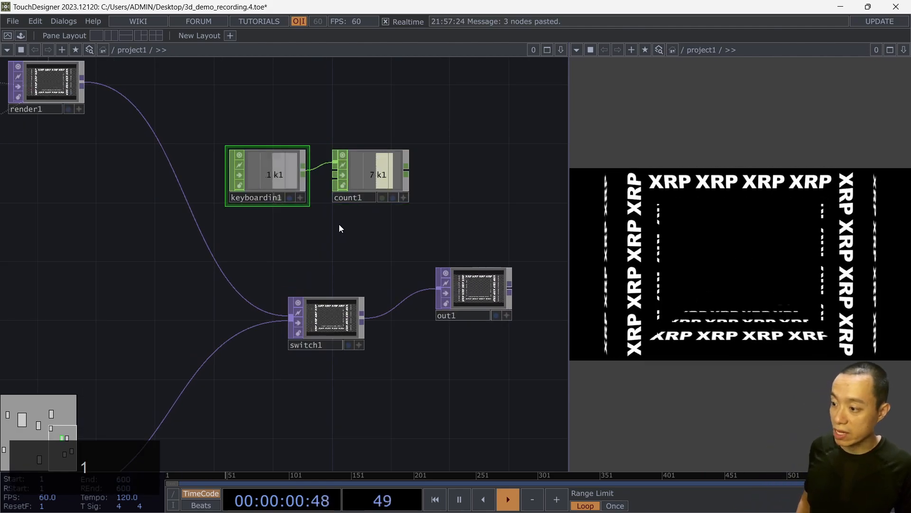
{"action": "left_click", "coordinate": [364, 169]}
{"action": "key", "text": "1"}
{"action": "key", "text": "1"}
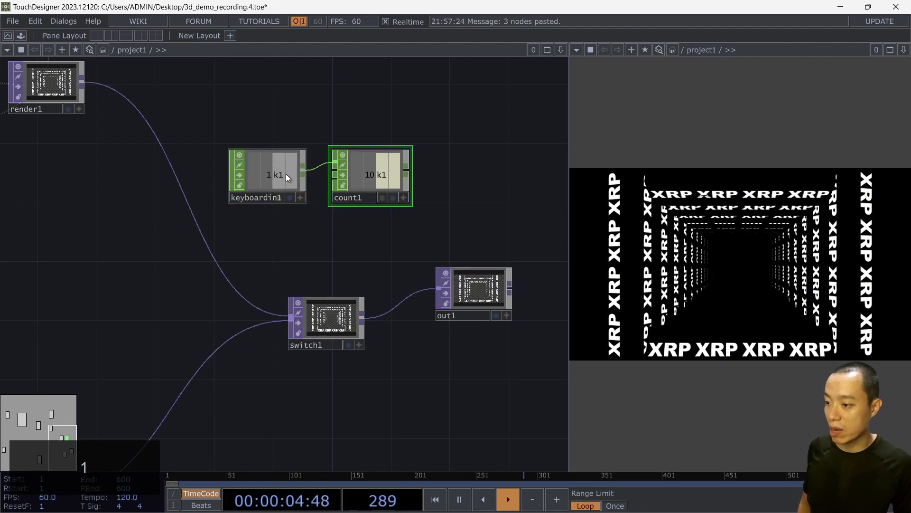
{"action": "key", "text": "1"}
{"action": "key", "text": "1"}
{"action": "key", "text": "1"}
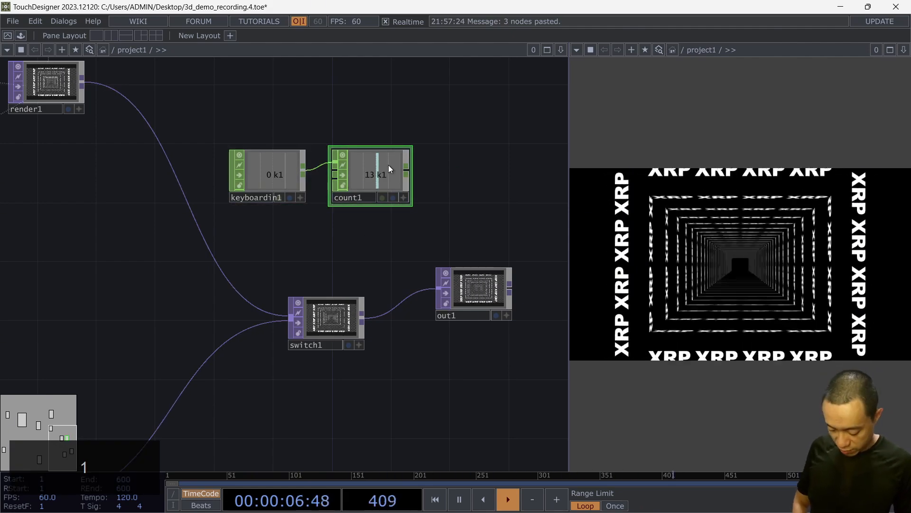
Set count1's Limit to Loop Min/Max and close its parameters.
{"action": "key", "text": "p"}
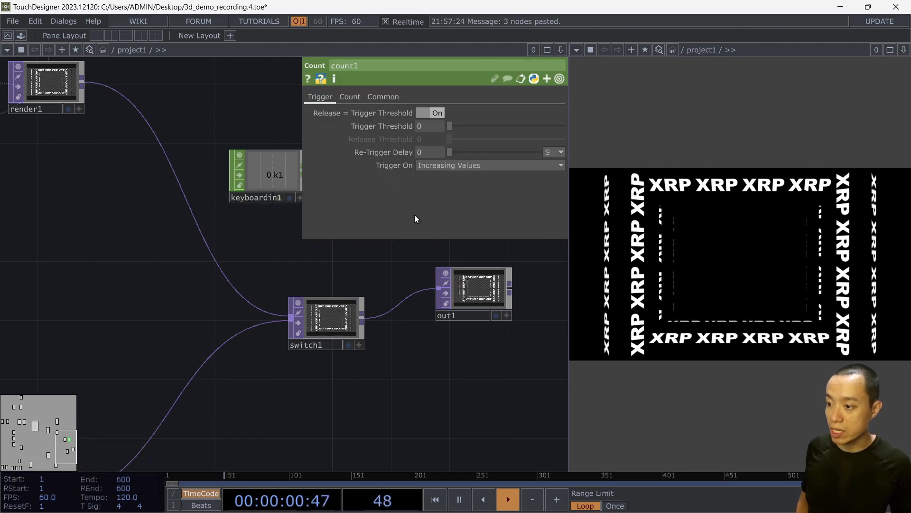
{"action": "left_click", "coordinate": [351, 98]}
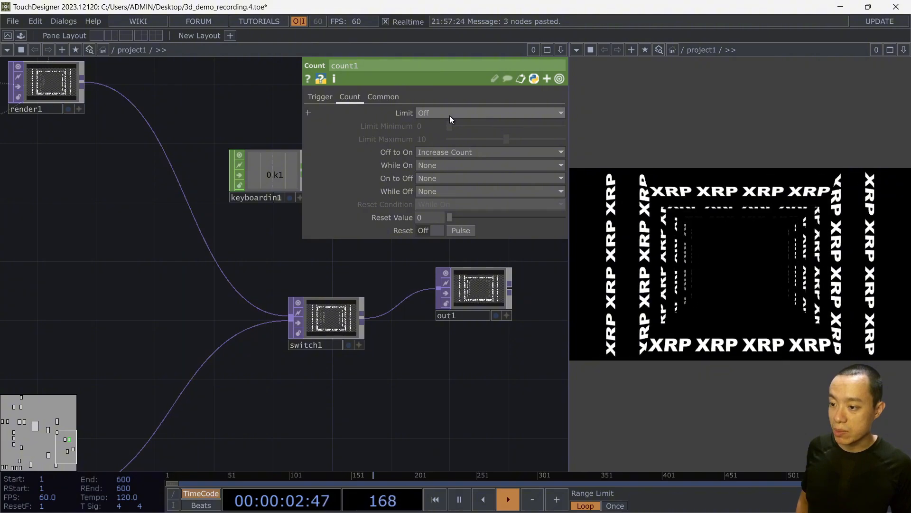
{"action": "left_click", "coordinate": [383, 98]}
{"action": "left_click", "coordinate": [349, 98]}
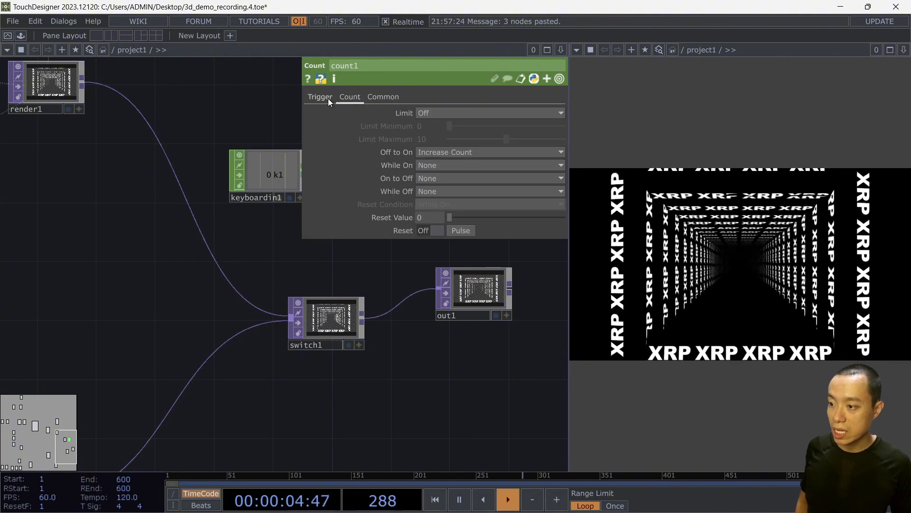
{"action": "left_click", "coordinate": [432, 114]}
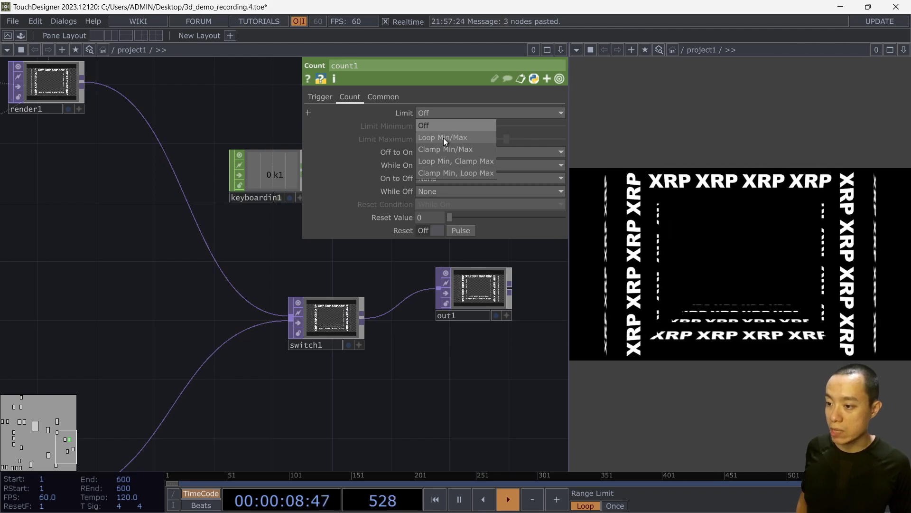
{"action": "left_click", "coordinate": [444, 138]}
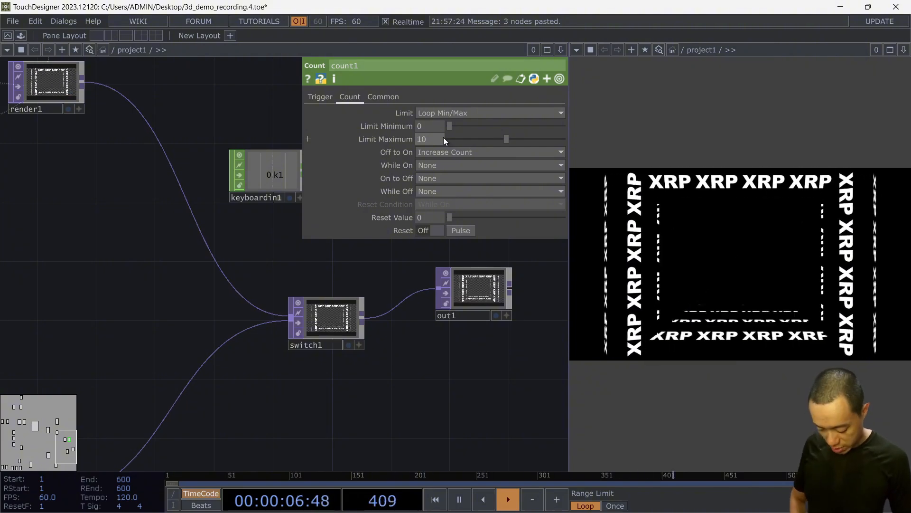
{"action": "key", "text": "p"}
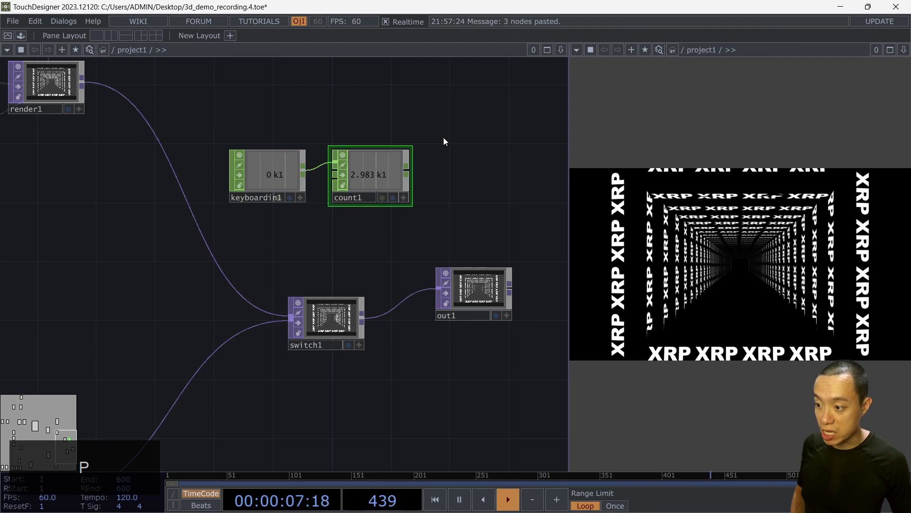
Make count1's viewer active and use its k1 channel to drive switch1's Index.
{"action": "left_click", "coordinate": [403, 197]}
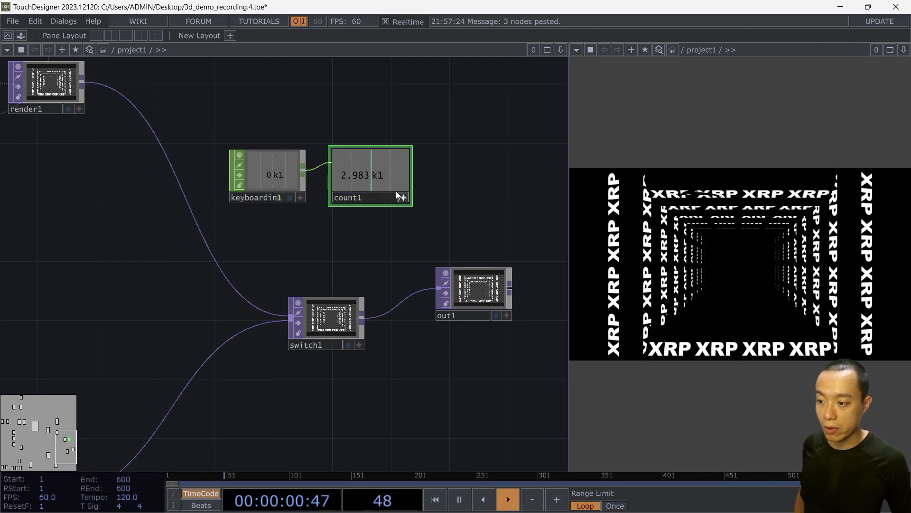
{"action": "left_click_drag", "start_coordinate": [400, 189], "coordinate": [401, 111]}
{"action": "left_click", "coordinate": [393, 109]}
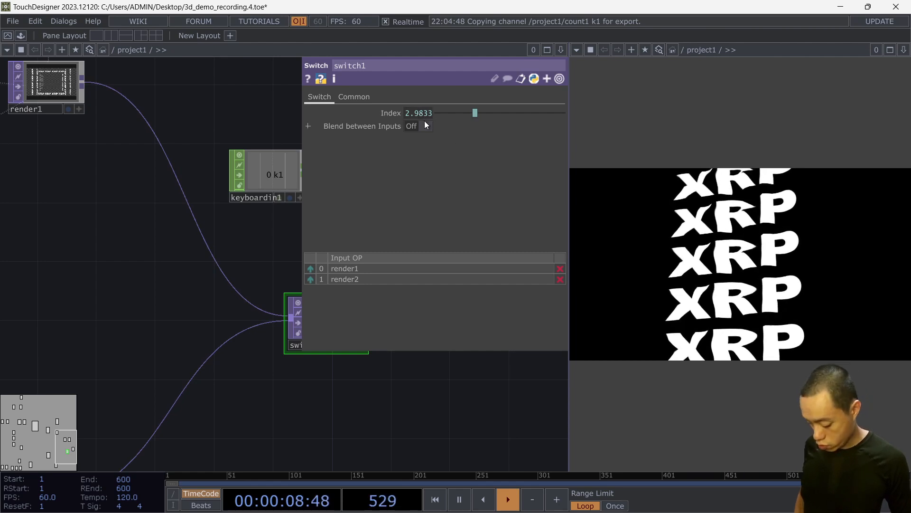
Test the switching by triggering the 1 key repeatedly, watching switch1's Index and the output preview.
{"action": "key", "text": "1"}
{"action": "key", "text": "1"}
{"action": "key", "text": "1"}
{"action": "key", "text": "1"}
{"action": "key", "text": "1"}
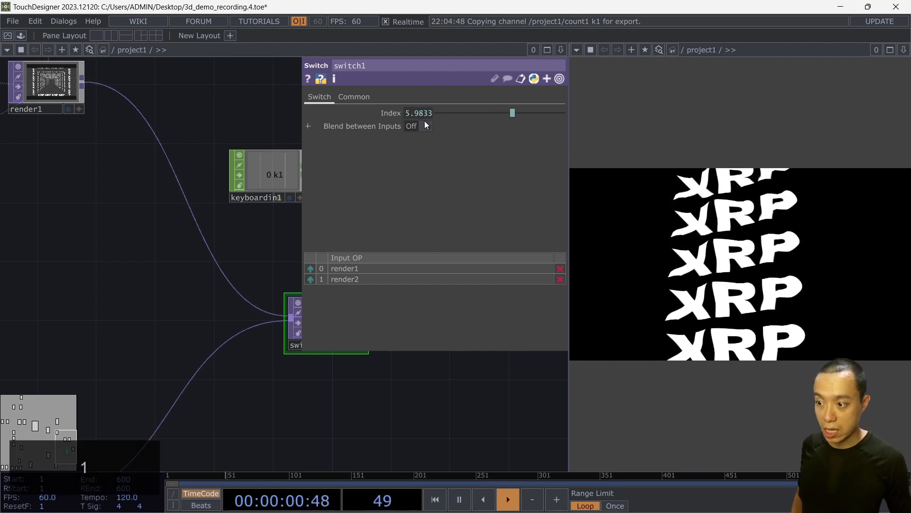
{"action": "key", "text": "1"}
{"action": "key", "text": "1"}
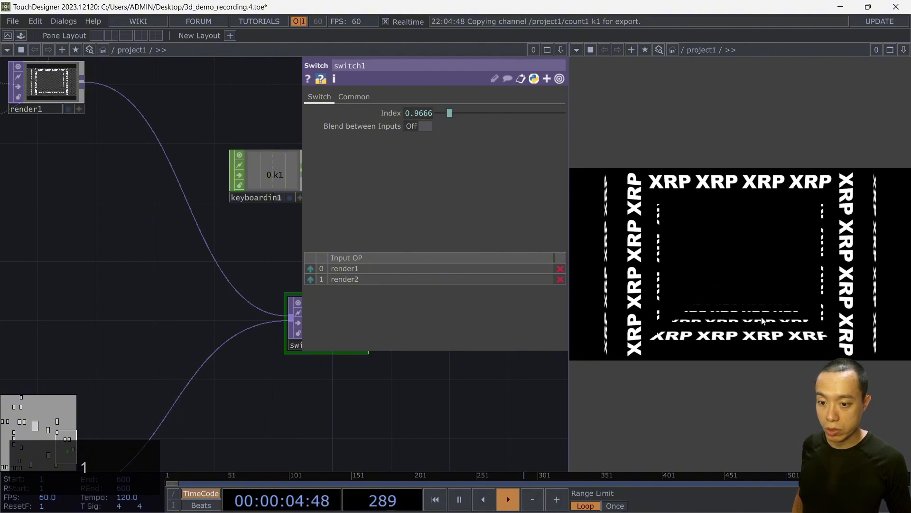
{"action": "key", "text": "1"}
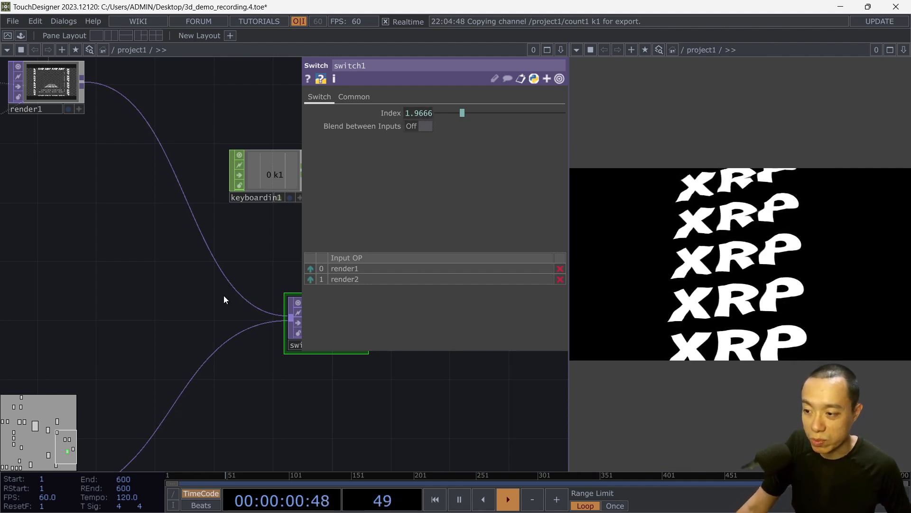
Reset count1's running count by switching its Time Slice off and back on.
{"action": "key", "text": "p"}
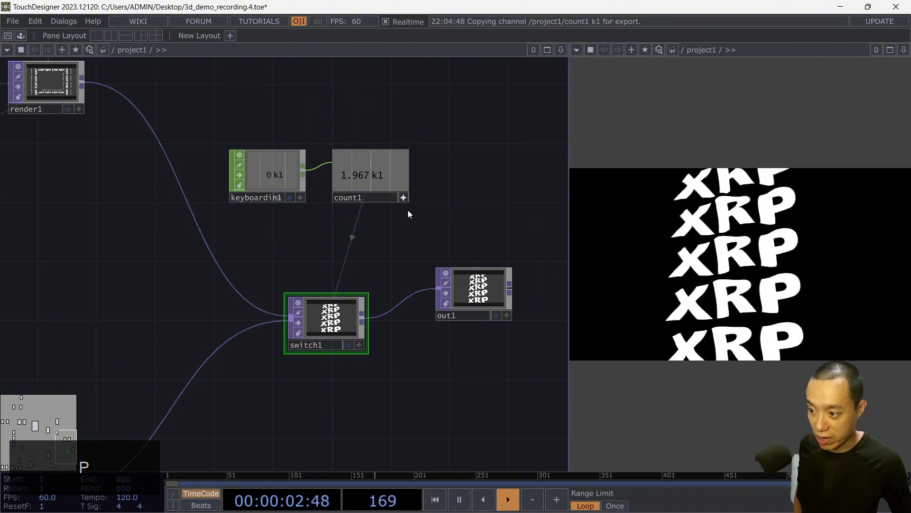
{"action": "left_click", "coordinate": [403, 182]}
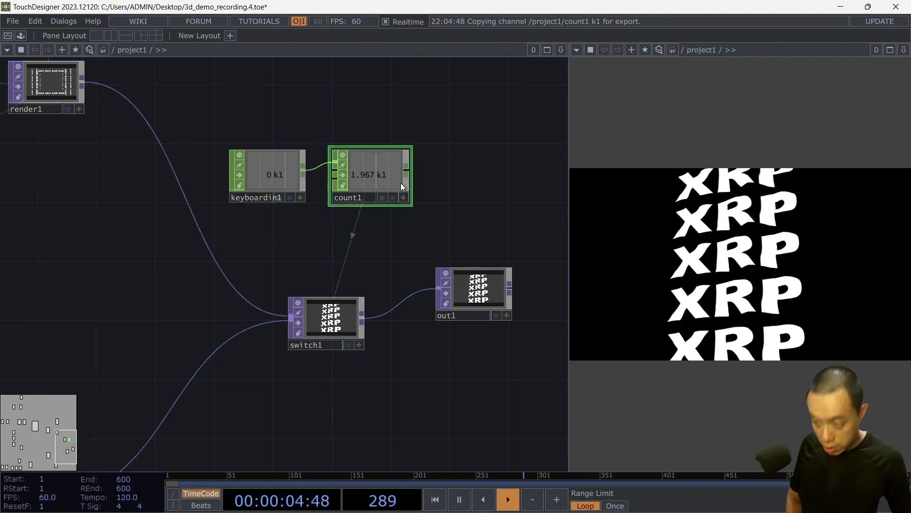
{"action": "key", "text": "p"}
{"action": "left_click", "coordinate": [385, 95]}
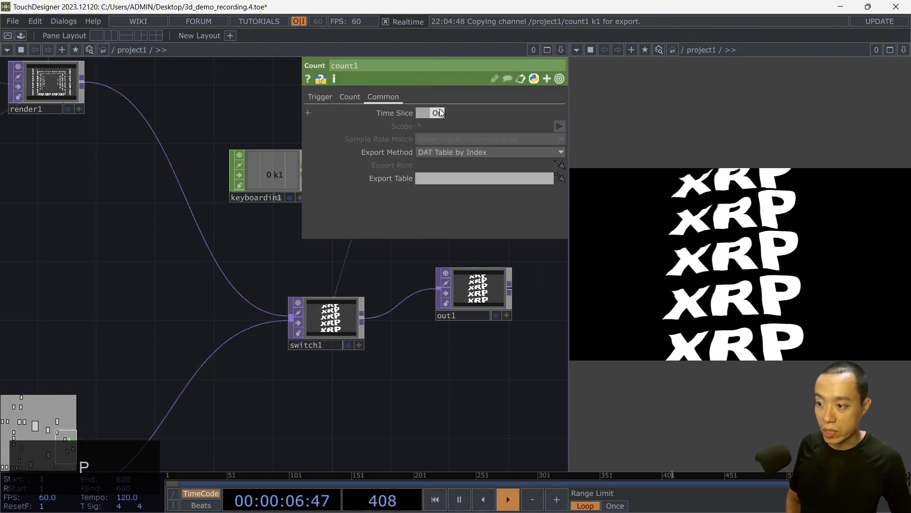
{"action": "left_click", "coordinate": [439, 113]}
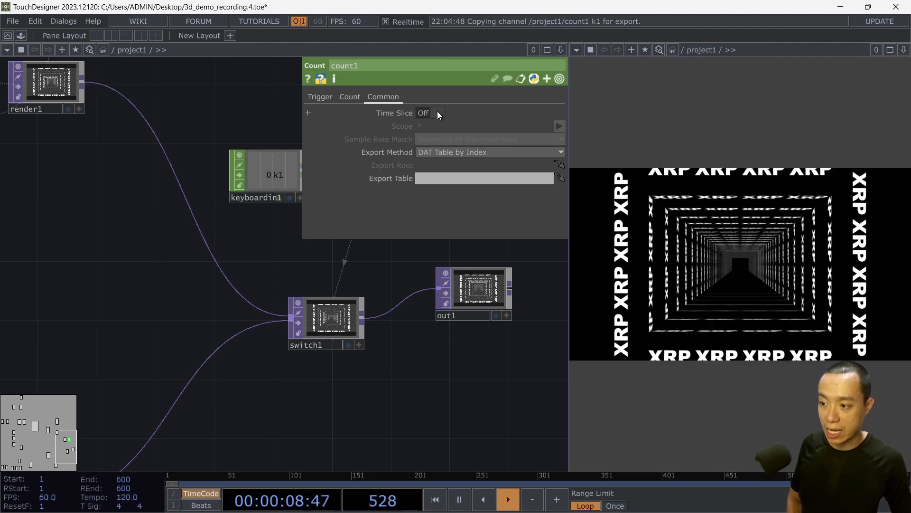
{"action": "left_click", "coordinate": [437, 112]}
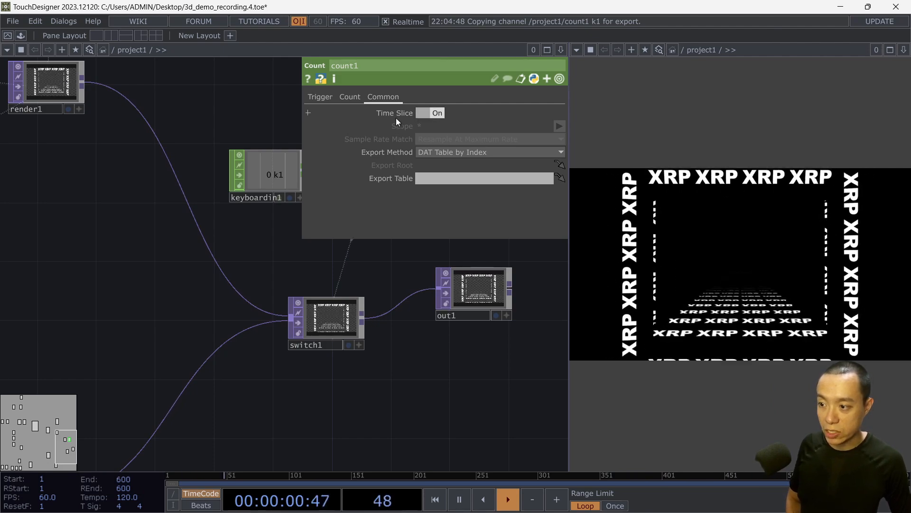
{"action": "left_click", "coordinate": [350, 96]}
{"action": "key", "text": "p"}
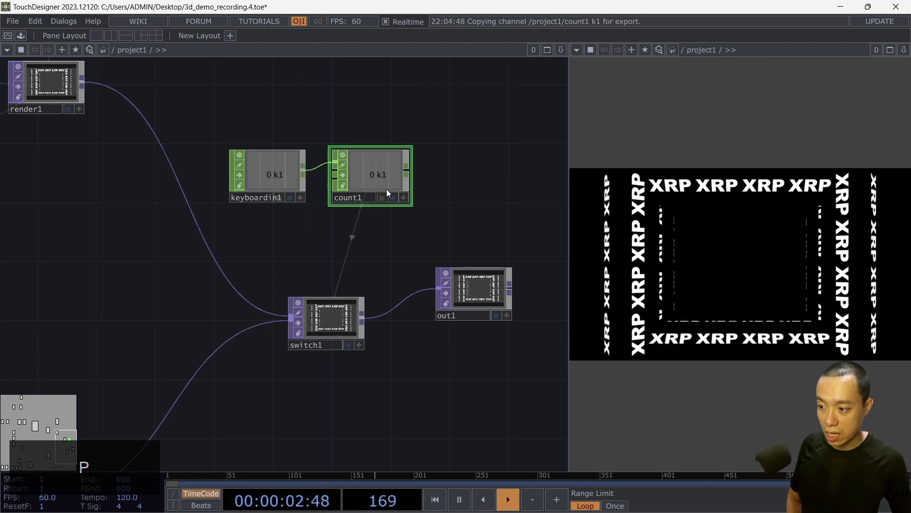
Check count1's Count parameters, and trigger the 1 key repeatedly to test the switching between the two renders.
{"action": "left_click", "coordinate": [404, 200]}
{"action": "left_click", "coordinate": [404, 200]}
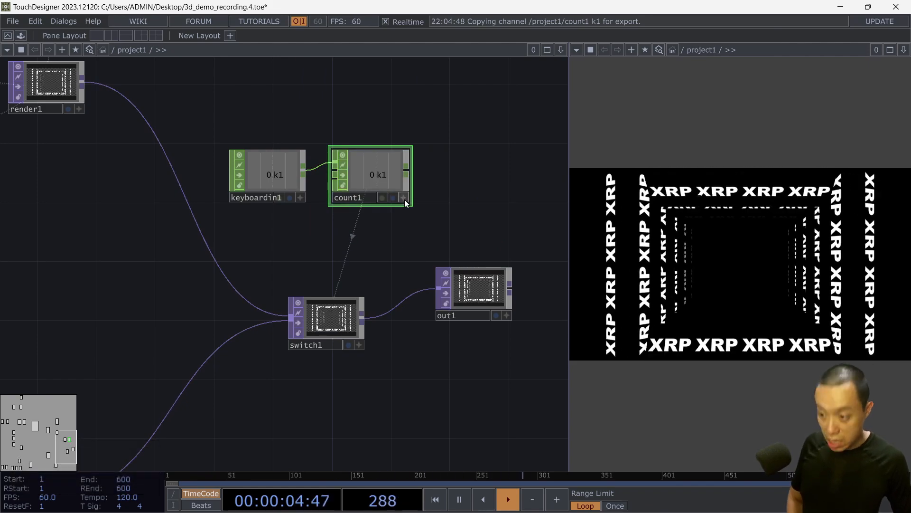
{"action": "key", "text": "p"}
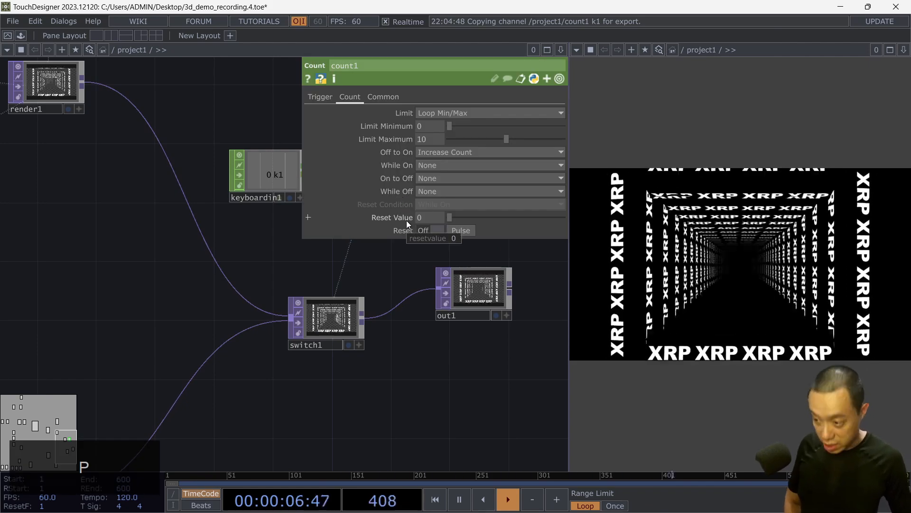
{"action": "key", "text": "p"}
{"action": "key", "text": "1"}
{"action": "key", "text": "1"}
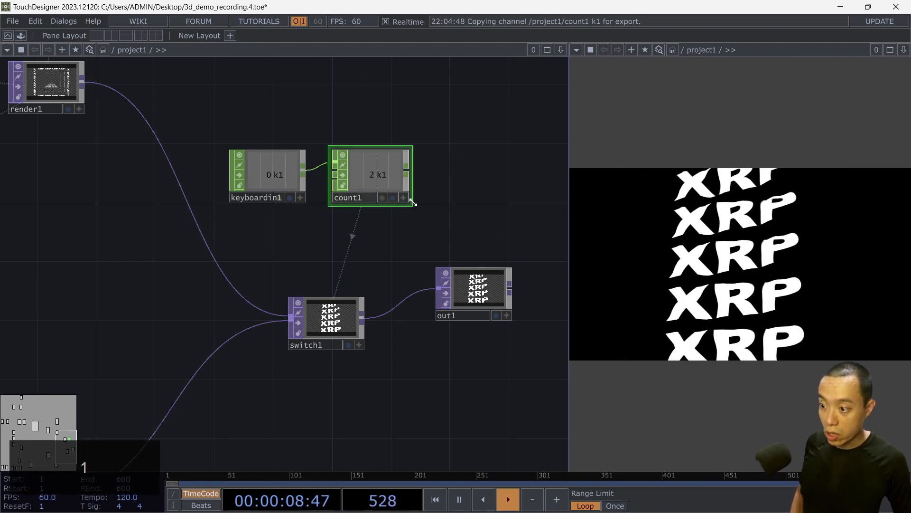
{"action": "key", "text": "1"}
{"action": "key", "text": "1"}
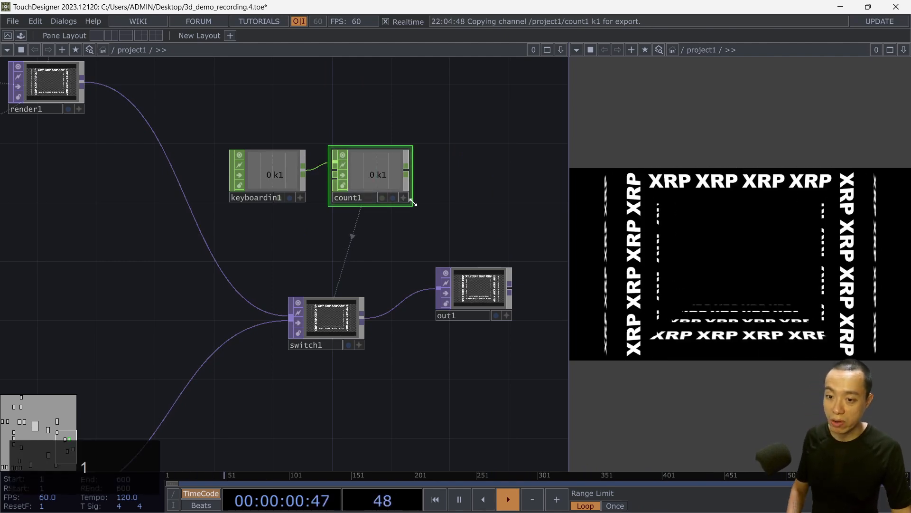
{"action": "key", "text": "1"}
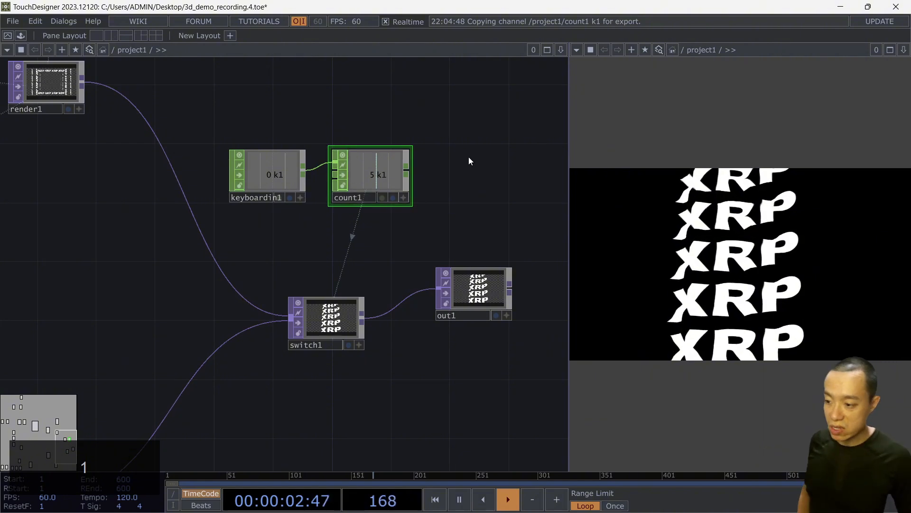
Move count1 farther from the render branches and place keyboardin1 directly above switch1.
{"action": "scroll", "coordinate": [469, 161], "scroll_direction": "down", "scroll_amount": 3}
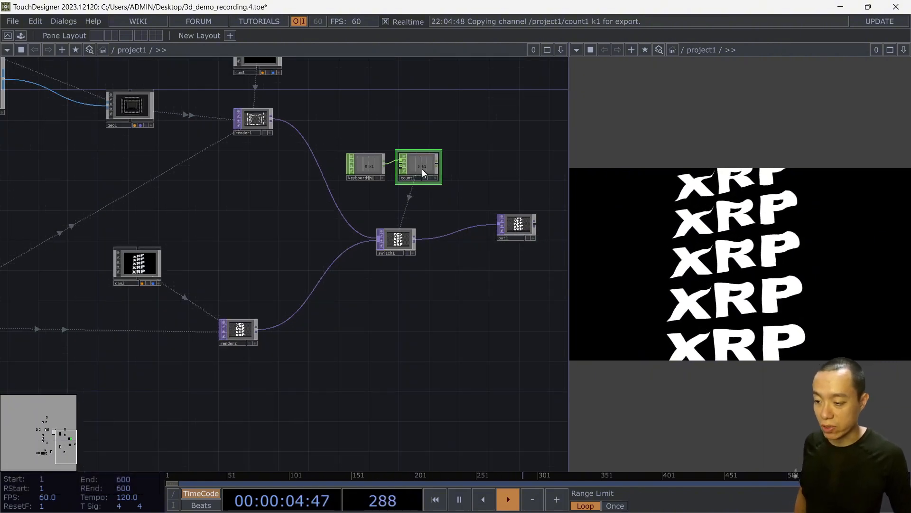
{"action": "left_click_drag", "start_coordinate": [422, 169], "coordinate": [475, 169]}
{"action": "left_click_drag", "start_coordinate": [366, 171], "coordinate": [384, 150]}
{"action": "scroll", "coordinate": [428, 191], "scroll_direction": "up", "scroll_amount": 3}
{"action": "scroll", "coordinate": [428, 190], "scroll_direction": "down", "scroll_amount": 3}
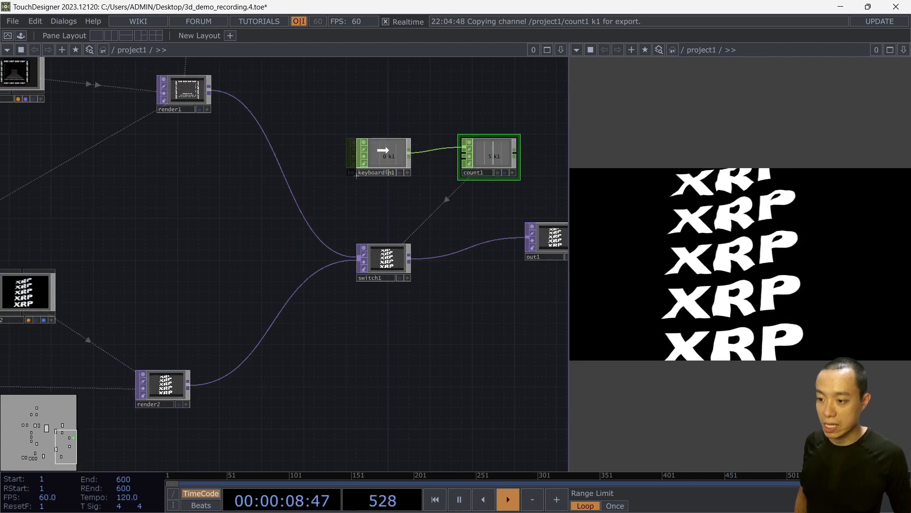
Add a Sphere SOP in the empty network area below the rectangle1 chain.
{"action": "scroll", "coordinate": [390, 270], "scroll_direction": "down", "scroll_amount": 2}
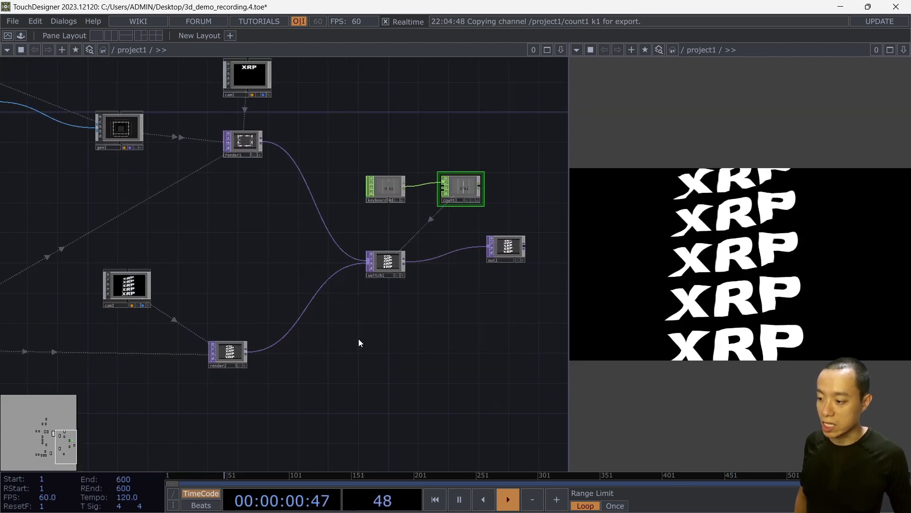
{"action": "left_click_drag", "start_coordinate": [359, 342], "coordinate": [364, 273]}
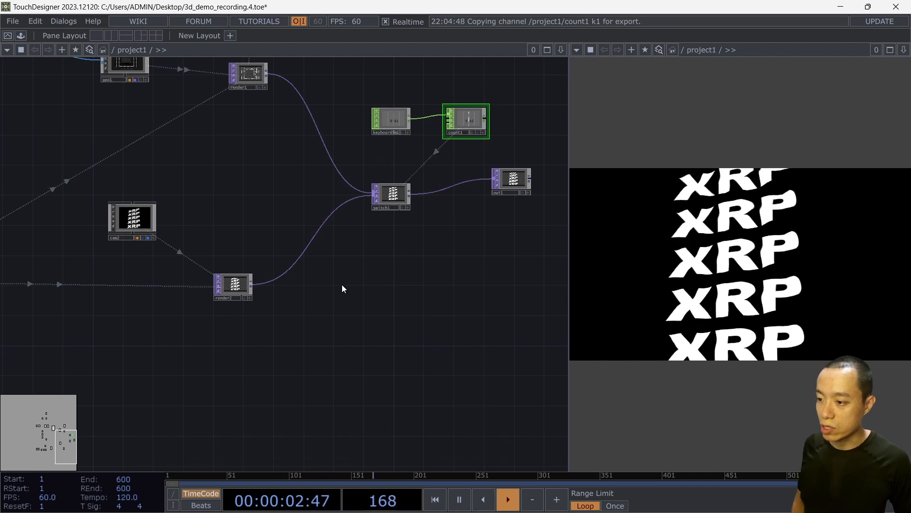
{"action": "scroll", "coordinate": [342, 285], "scroll_direction": "down", "scroll_amount": 2}
{"action": "left_click_drag", "start_coordinate": [362, 332], "coordinate": [435, 276]}
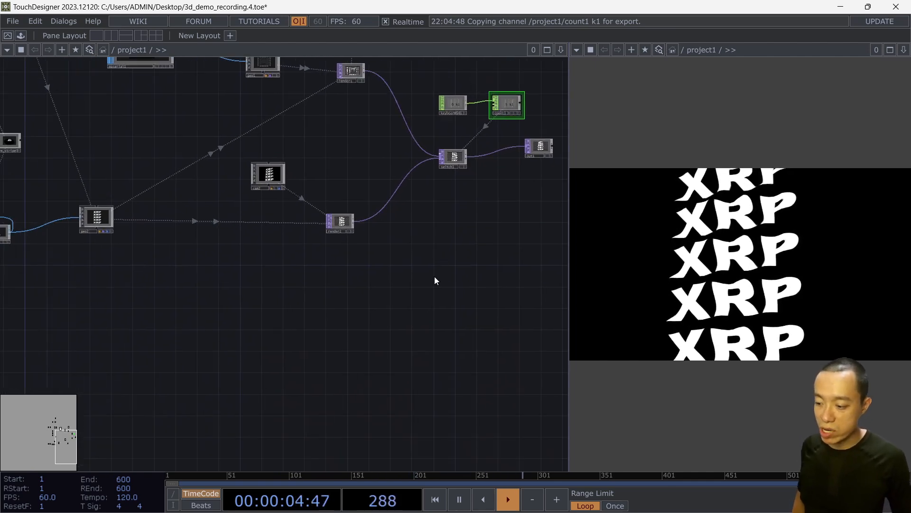
{"action": "key", "text": "super"}
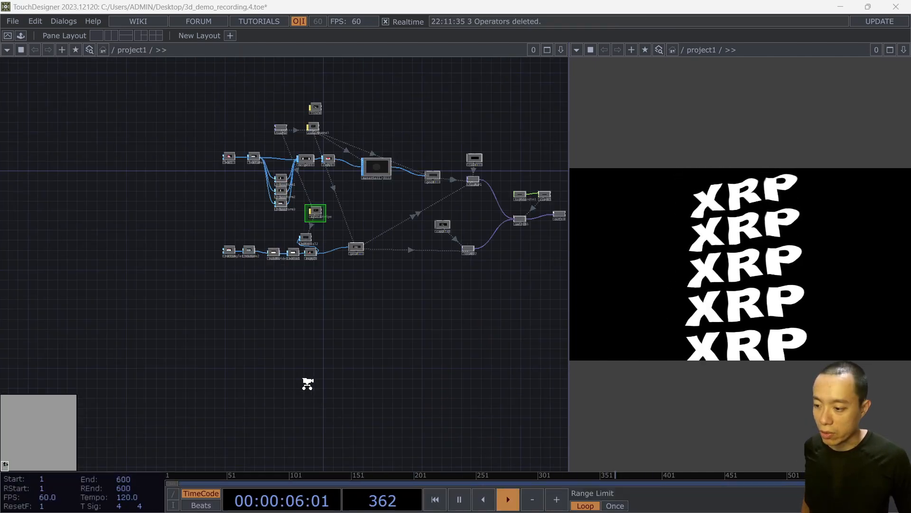
{"action": "scroll", "coordinate": [308, 384], "scroll_direction": "up", "scroll_amount": 4}
{"action": "left_click_drag", "start_coordinate": [299, 263], "coordinate": [358, 338]}
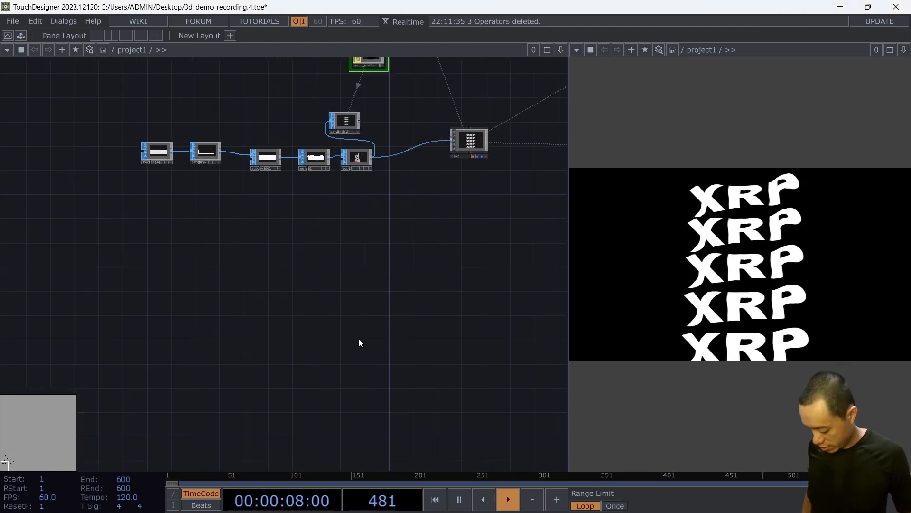
{"action": "key", "text": "Tab"}
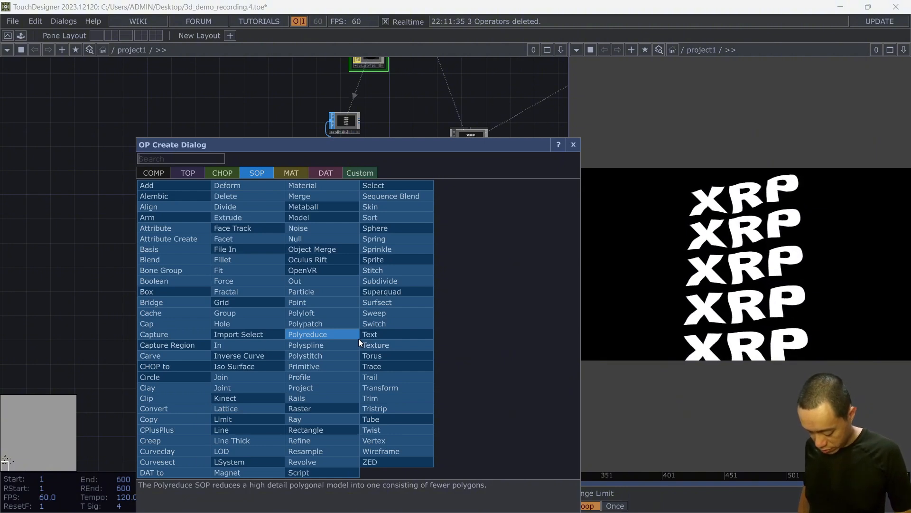
{"action": "type", "text": "sphere"}
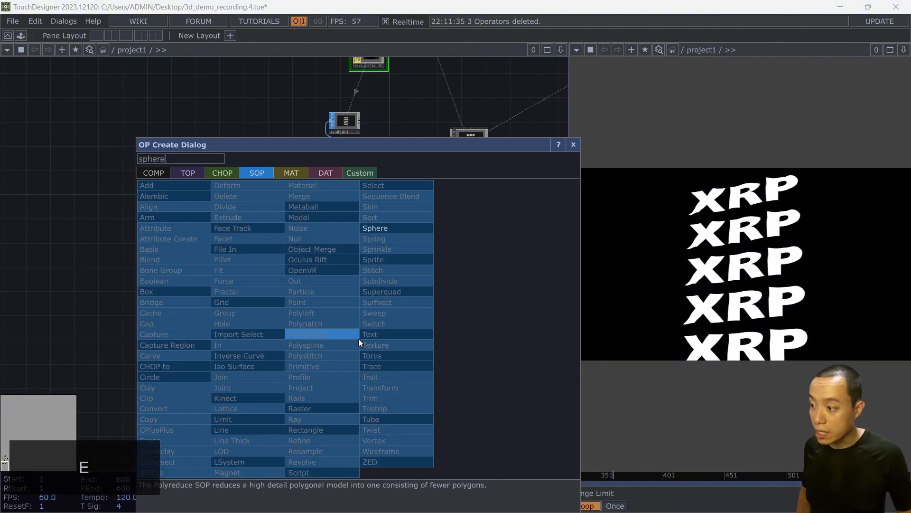
{"action": "left_click", "coordinate": [381, 231]}
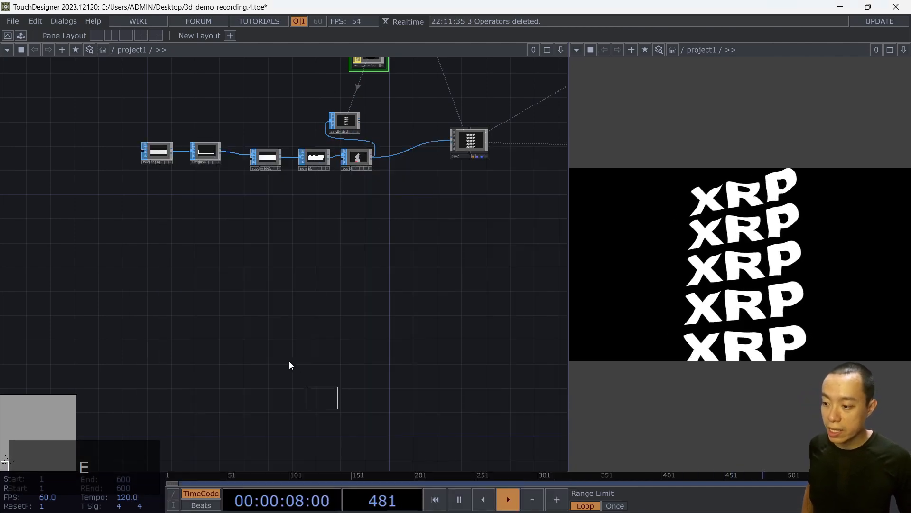
{"action": "left_click", "coordinate": [151, 256]}
Add a Grid SOP between the rectangle1 chain and sphere1.
{"action": "scroll", "coordinate": [114, 228], "scroll_direction": "up", "scroll_amount": 4}
{"action": "key", "text": "Tab"}
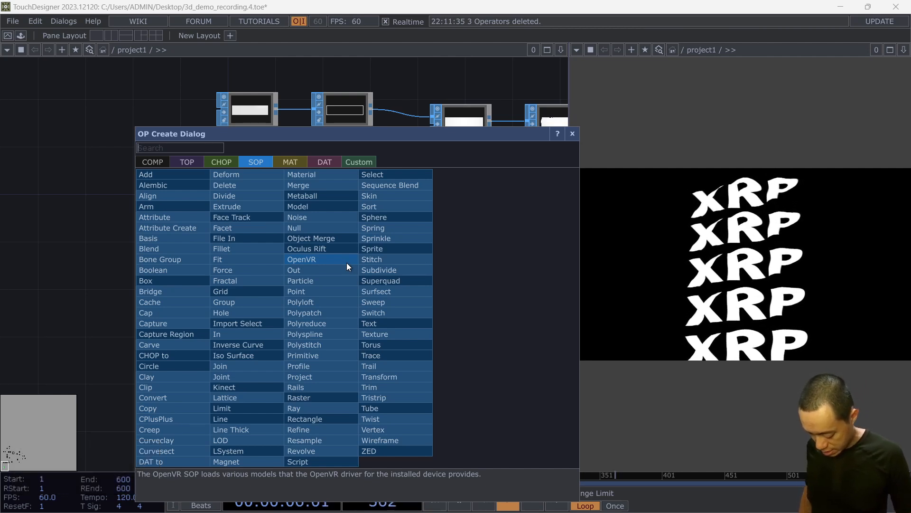
{"action": "key", "text": "Tab"}
{"action": "type", "text": "gri"}
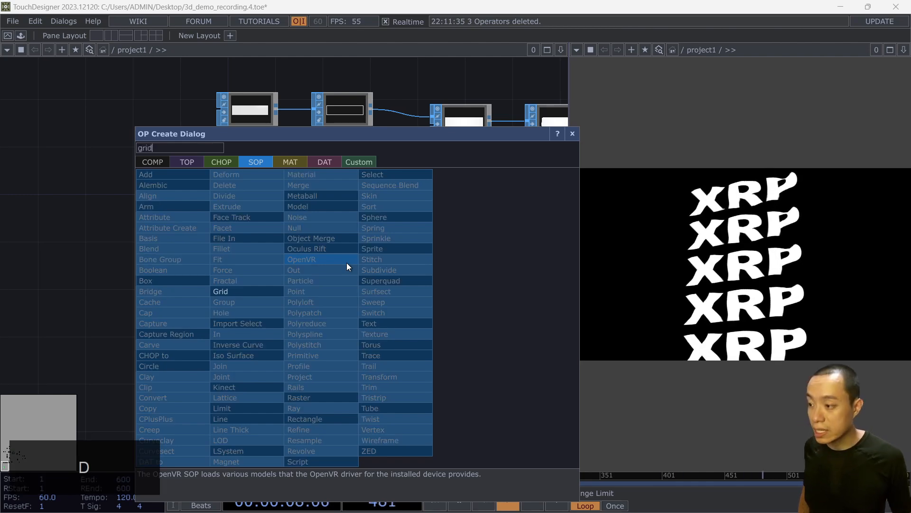
{"action": "type", "text": "d"}
{"action": "left_click", "coordinate": [238, 294]}
{"action": "left_click", "coordinate": [236, 233]}
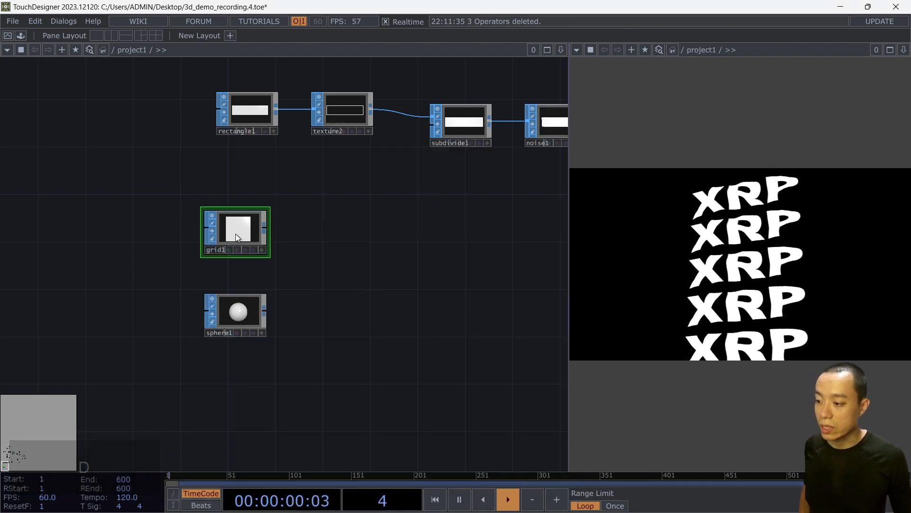
Examine grid1's parameters and the available Primitive Type options.
{"action": "scroll", "coordinate": [259, 234], "scroll_direction": "up", "scroll_amount": 3}
{"action": "scroll", "coordinate": [255, 225], "scroll_direction": "down", "scroll_amount": 3}
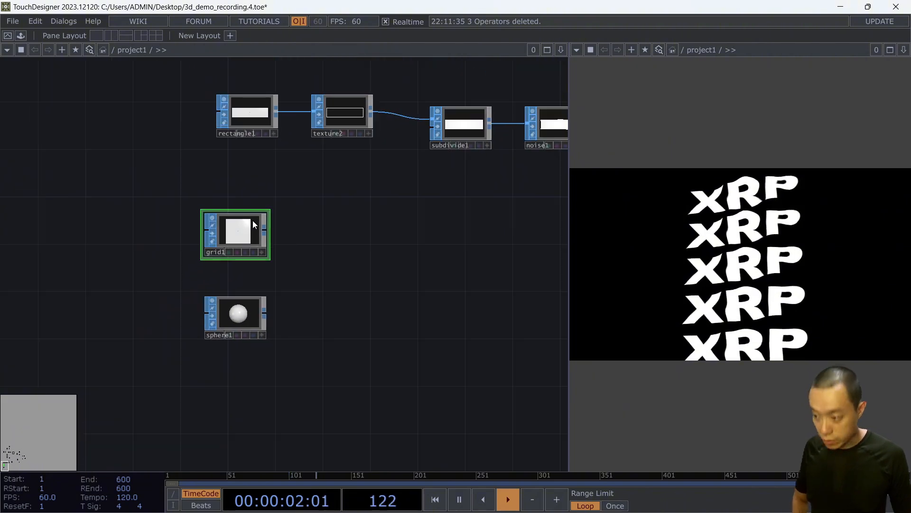
{"action": "key", "text": "p"}
{"action": "left_click", "coordinate": [511, 113]}
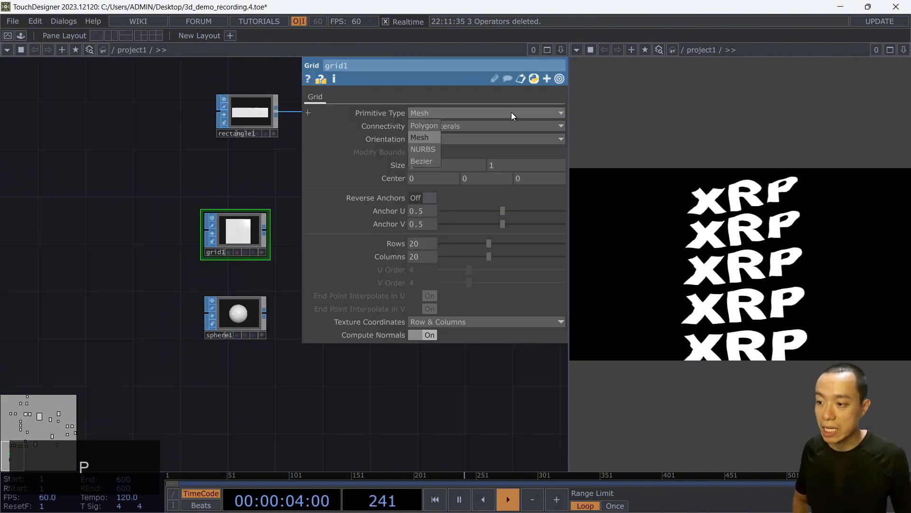
{"action": "left_click", "coordinate": [511, 113]}
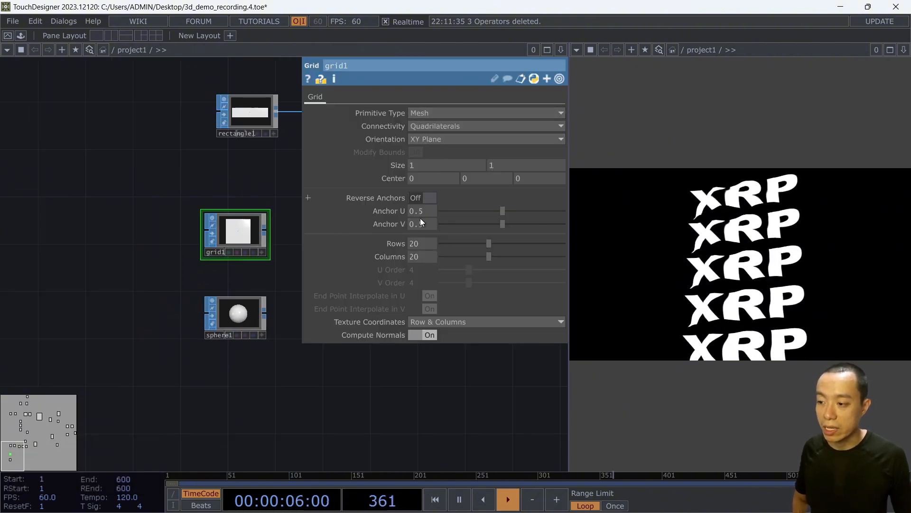
Turn off the point markers in grid1's viewer display options and show the grid as a wireframe.
{"action": "right_click", "coordinate": [254, 241]}
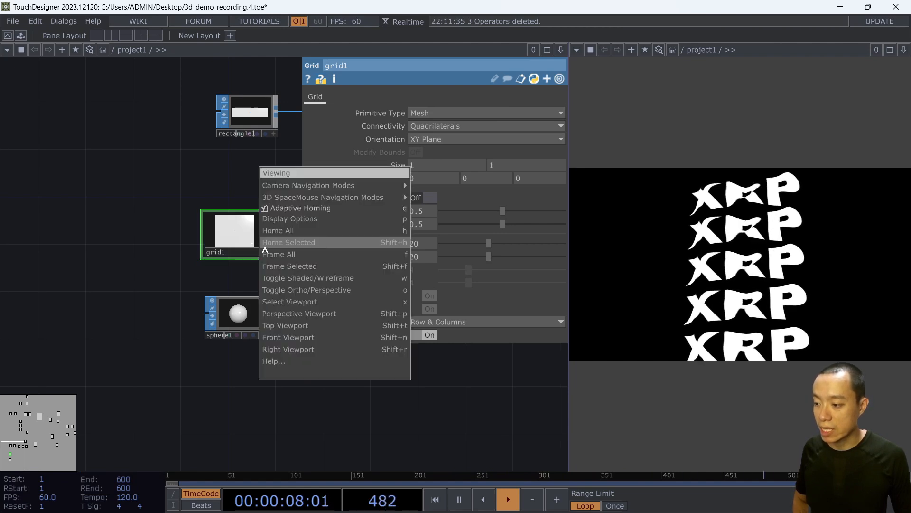
{"action": "left_click", "coordinate": [462, 210]}
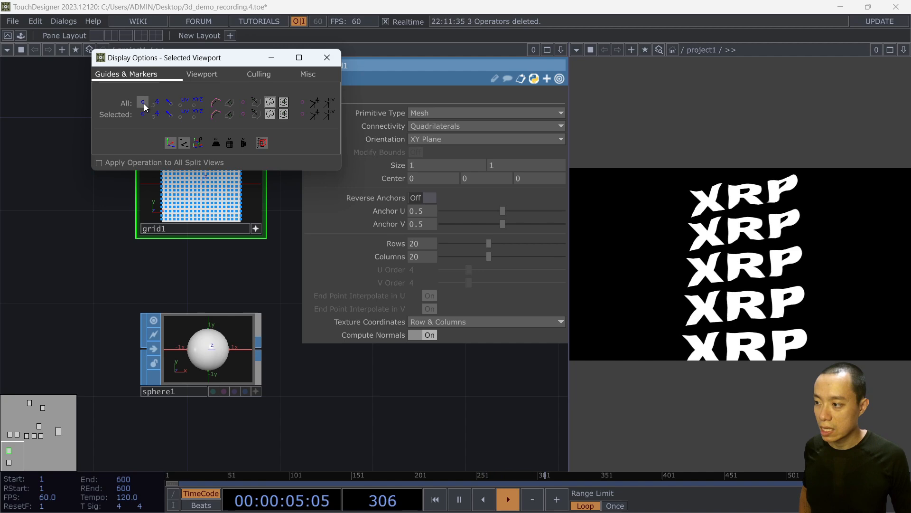
{"action": "left_click", "coordinate": [144, 103]}
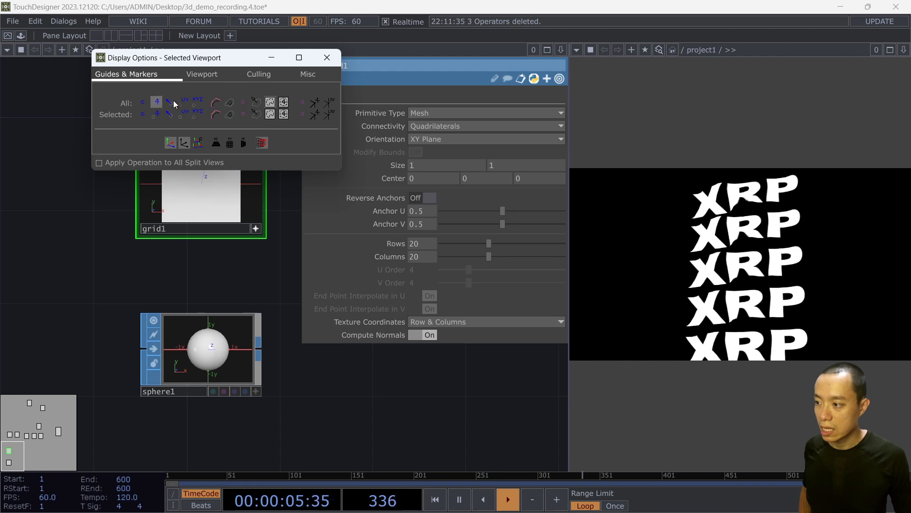
{"action": "left_click", "coordinate": [327, 57]}
{"action": "key", "text": "w"}
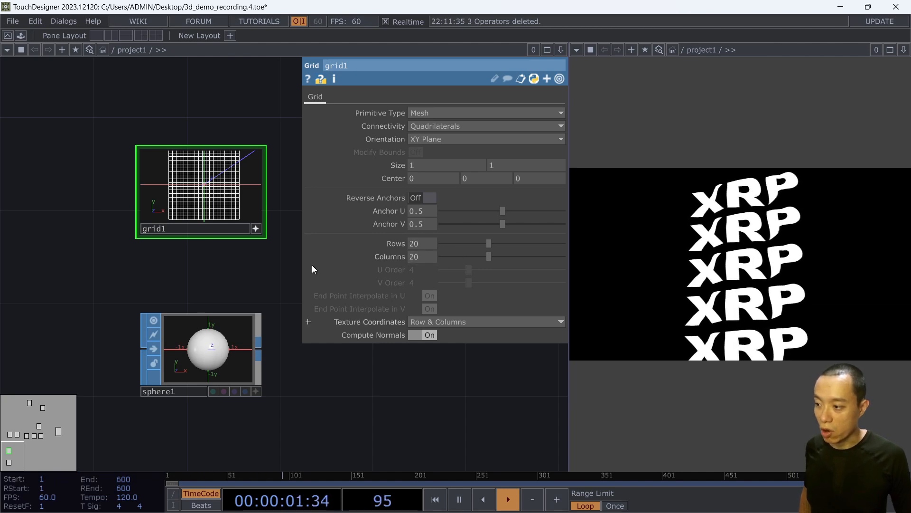
Try out grid1's Rows value and compare grid1's parameters with those of rectangle1.
{"action": "mouse_move", "coordinate": [481, 244]}
{"action": "left_mouse_down"}
{"action": "mouse_move", "coordinate": [460, 245]}
{"action": "mouse_move", "coordinate": [505, 244]}
{"action": "mouse_move", "coordinate": [490, 246]}
{"action": "left_mouse_up"}
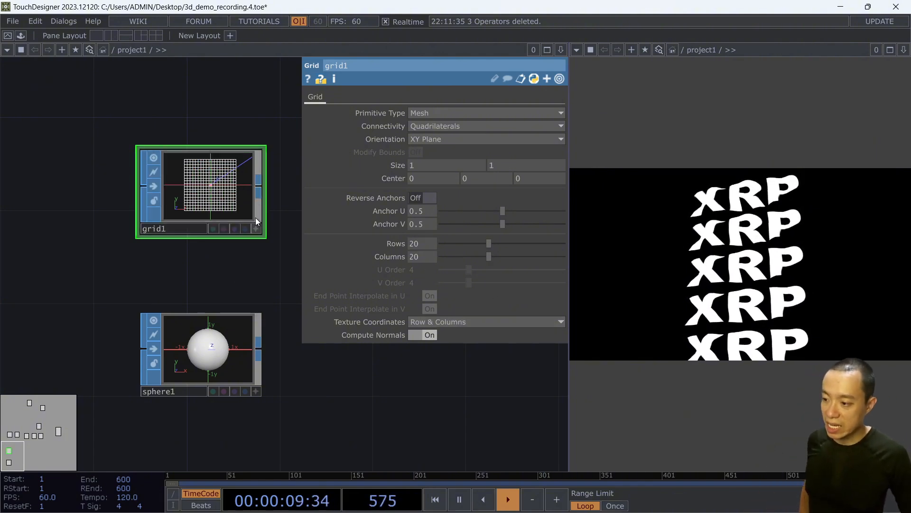
{"action": "scroll", "coordinate": [264, 179], "scroll_direction": "down", "scroll_amount": 4}
{"action": "left_click_drag", "start_coordinate": [206, 225], "coordinate": [165, 263]}
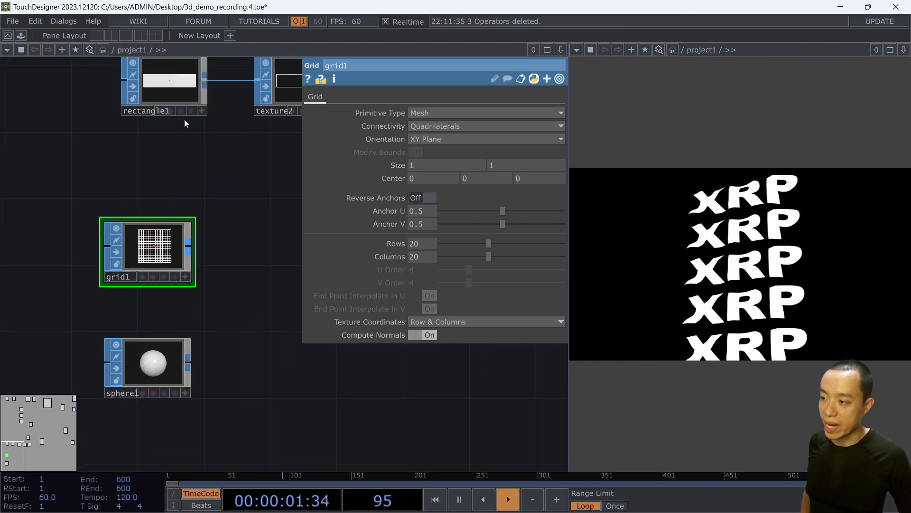
{"action": "left_click", "coordinate": [169, 74]}
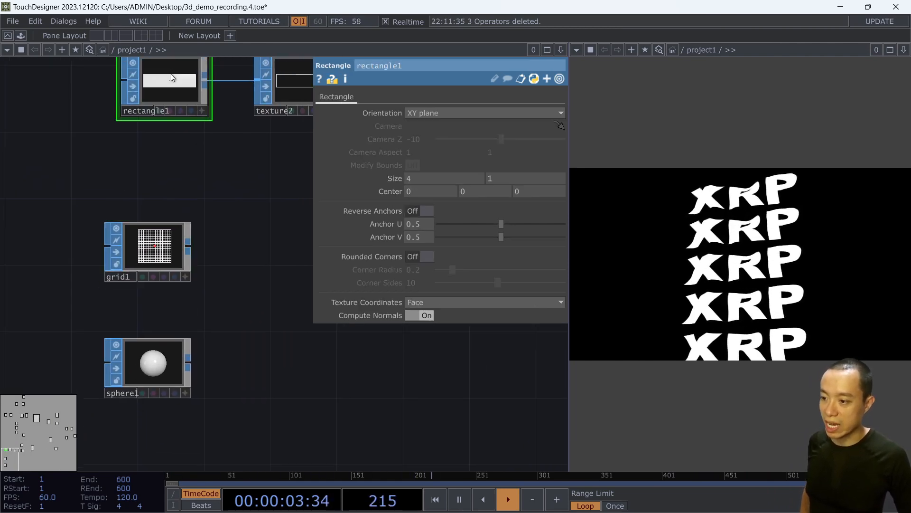
{"action": "scroll", "coordinate": [255, 284], "scroll_direction": "down", "scroll_amount": 2}
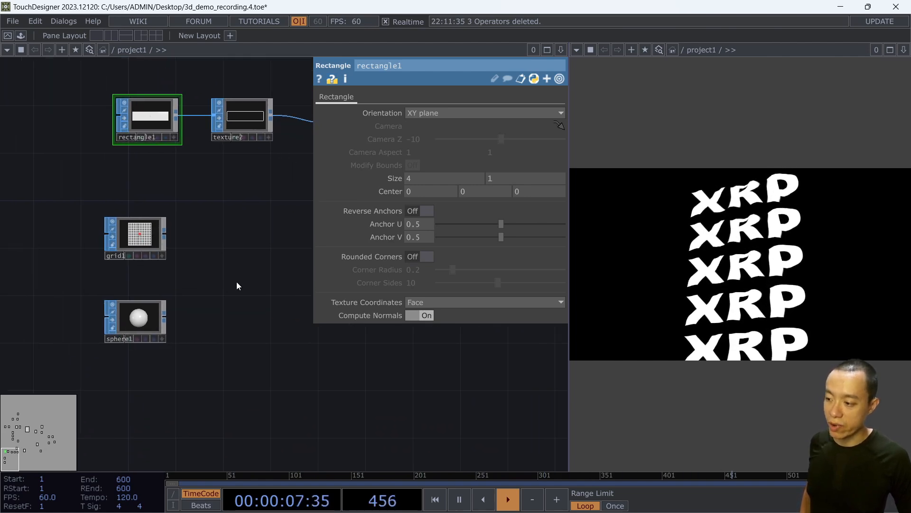
Add a Copy SOP beside grid1 and connect grid1's output to its first input.
{"action": "key", "text": "Tab"}
{"action": "type", "text": "copy"}
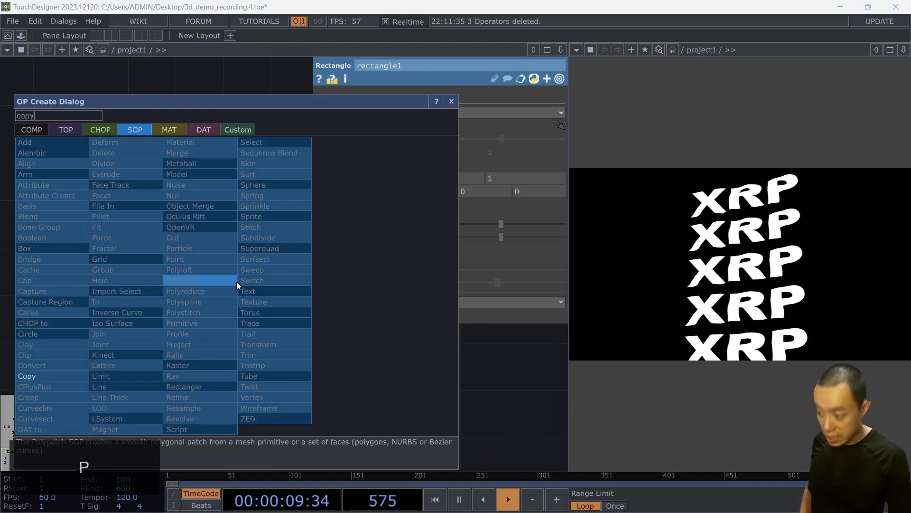
{"action": "left_click", "coordinate": [67, 377]}
{"action": "left_click", "coordinate": [232, 258]}
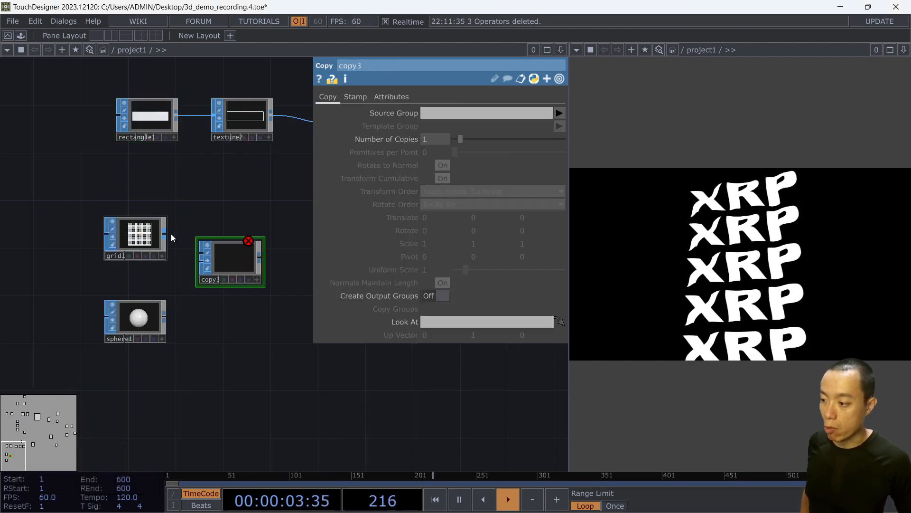
{"action": "left_click_drag", "start_coordinate": [163, 236], "coordinate": [201, 257]}
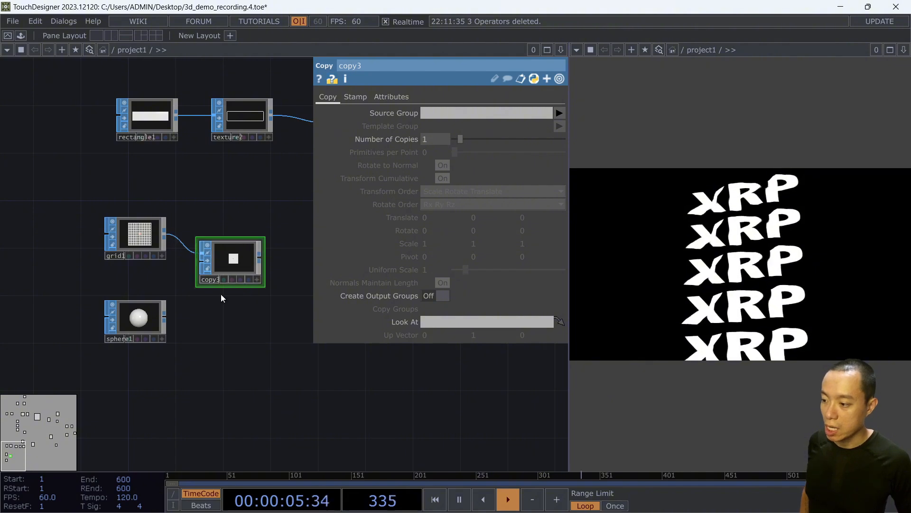
Connect sphere1's output to copy3's second input so the grid is copied onto the sphere's points.
{"action": "scroll", "coordinate": [239, 259], "scroll_direction": "up", "scroll_amount": 3}
{"action": "scroll", "coordinate": [237, 323], "scroll_direction": "down", "scroll_amount": 4}
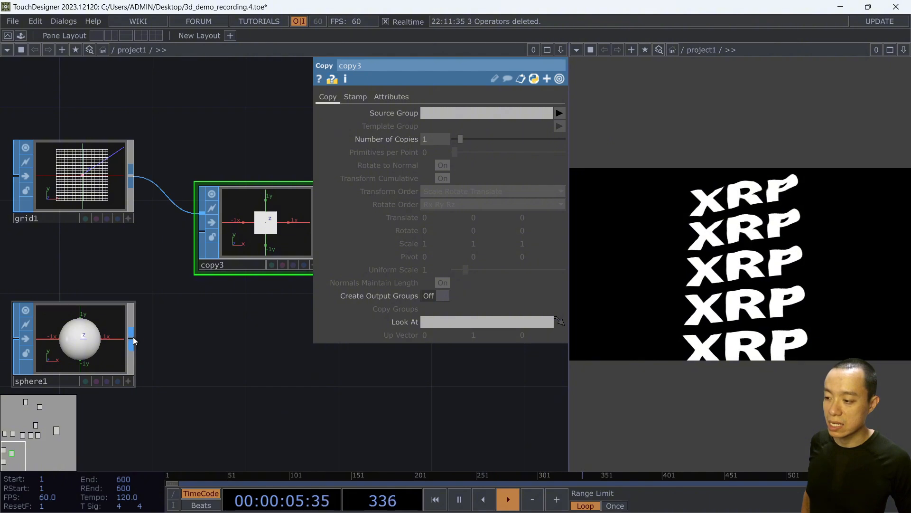
{"action": "left_click_drag", "start_coordinate": [133, 339], "coordinate": [202, 232]}
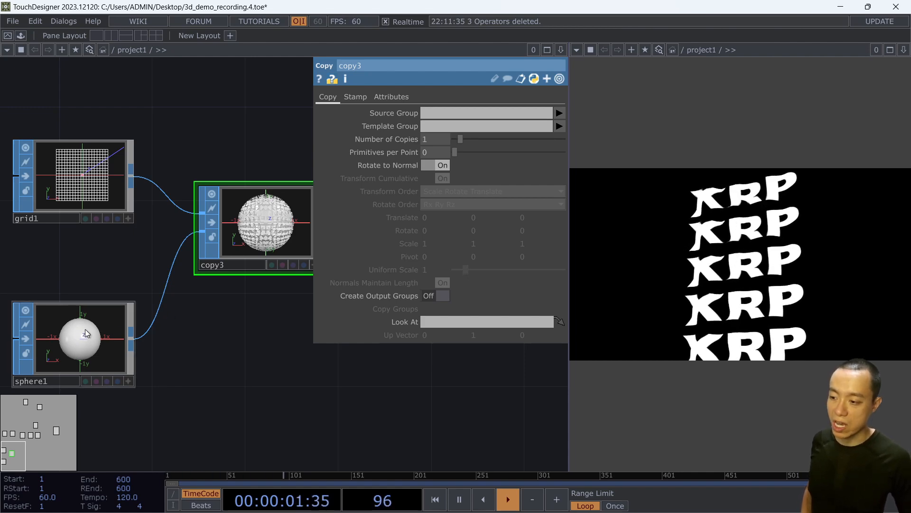
Examine how the grid copies are arranged over the sphere in copy3's viewer.
{"action": "scroll", "coordinate": [216, 311], "scroll_direction": "down", "scroll_amount": 3}
{"action": "left_click_drag", "start_coordinate": [192, 307], "coordinate": [144, 304]}
{"action": "scroll", "coordinate": [226, 242], "scroll_direction": "up", "scroll_amount": 6}
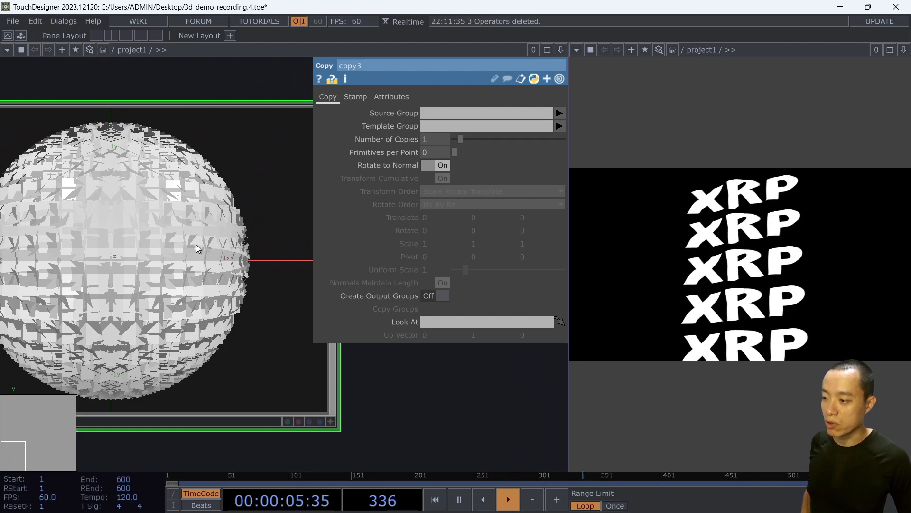
{"action": "scroll", "coordinate": [195, 244], "scroll_direction": "down", "scroll_amount": 1}
{"action": "scroll", "coordinate": [195, 244], "scroll_direction": "down", "scroll_amount": 2}
{"action": "left_click_drag", "start_coordinate": [205, 390], "coordinate": [229, 380]}
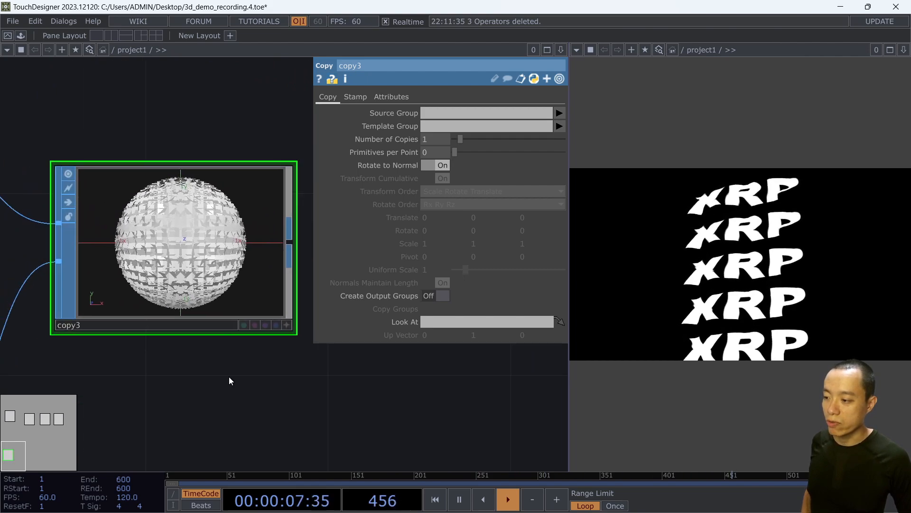
{"action": "scroll", "coordinate": [196, 207], "scroll_direction": "up", "scroll_amount": 5}
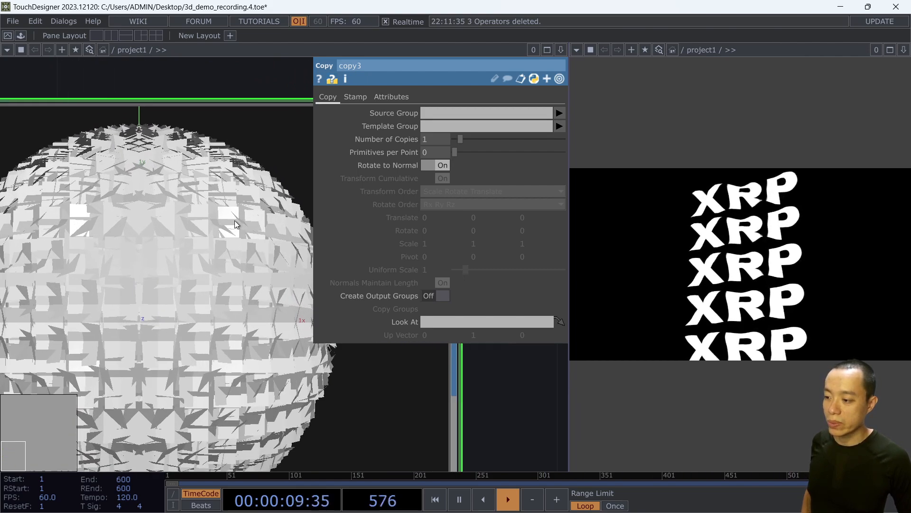
{"action": "scroll", "coordinate": [236, 224], "scroll_direction": "down", "scroll_amount": 5}
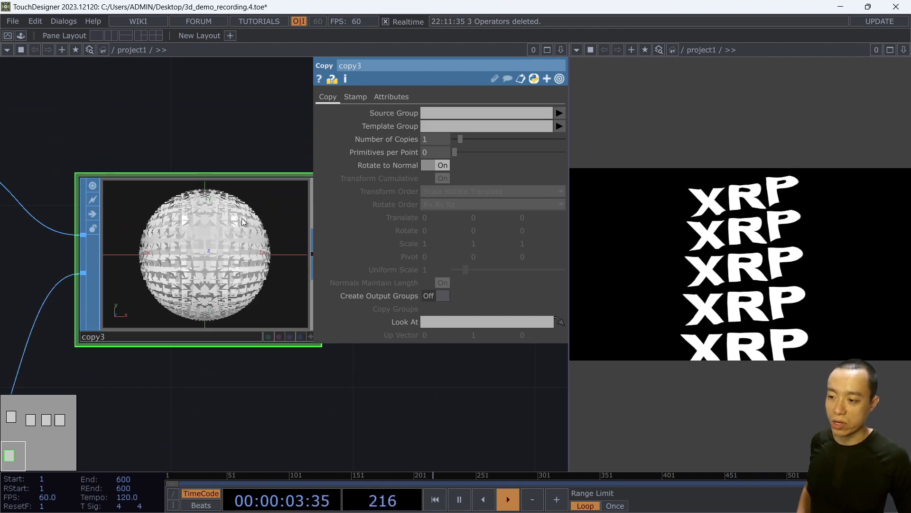
{"action": "scroll", "coordinate": [243, 221], "scroll_direction": "down", "scroll_amount": 5}
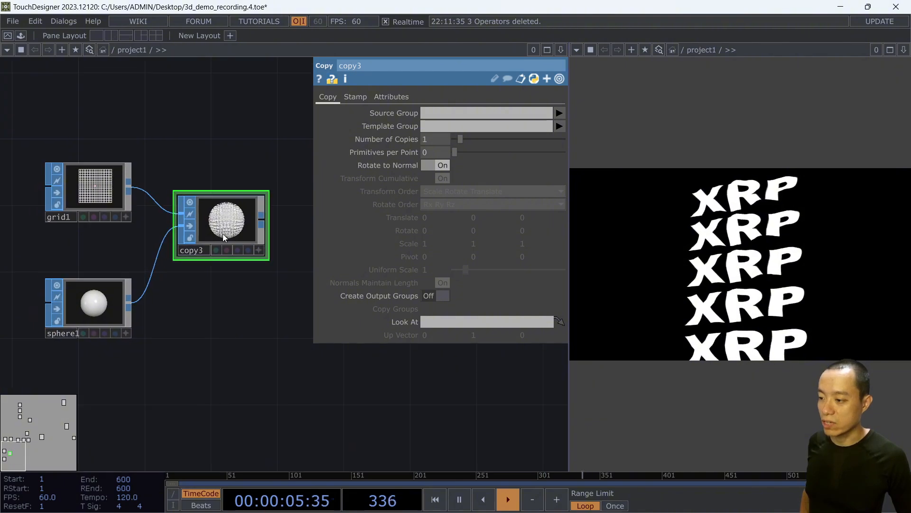
{"action": "scroll", "coordinate": [238, 227], "scroll_direction": "up", "scroll_amount": 5}
{"action": "scroll", "coordinate": [227, 230], "scroll_direction": "down", "scroll_amount": 5}
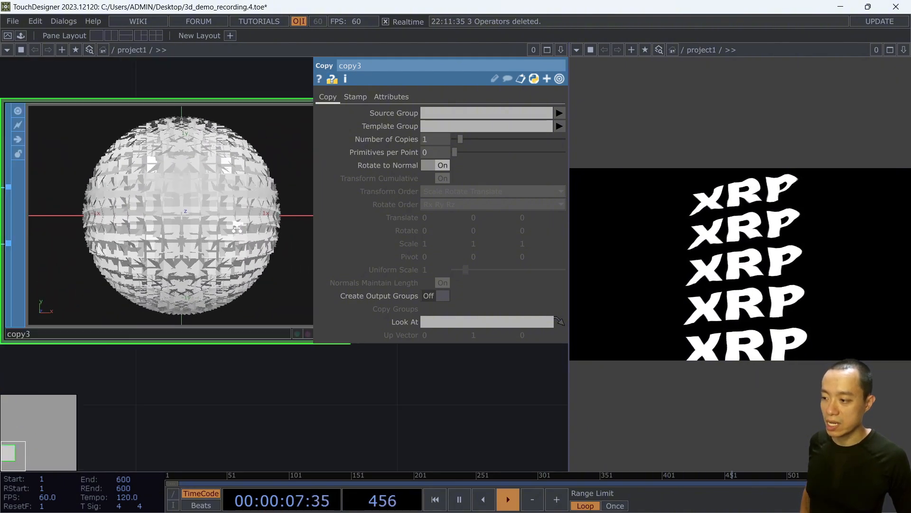
{"action": "scroll", "coordinate": [227, 230], "scroll_direction": "up", "scroll_amount": 5}
{"action": "scroll", "coordinate": [227, 229], "scroll_direction": "down", "scroll_amount": 5}
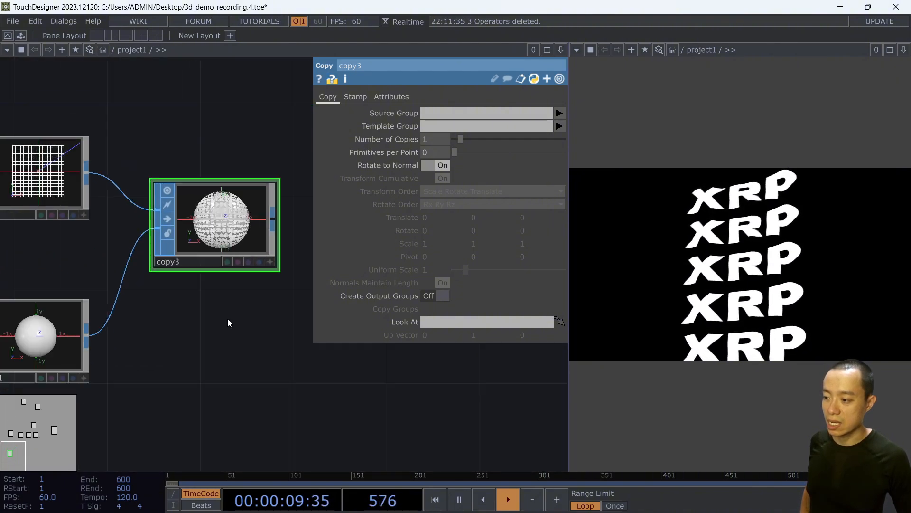
Show copy3's geometry as a wireframe in its active viewer and inspect the copied grids.
{"action": "left_click_drag", "start_coordinate": [229, 295], "coordinate": [249, 243]}
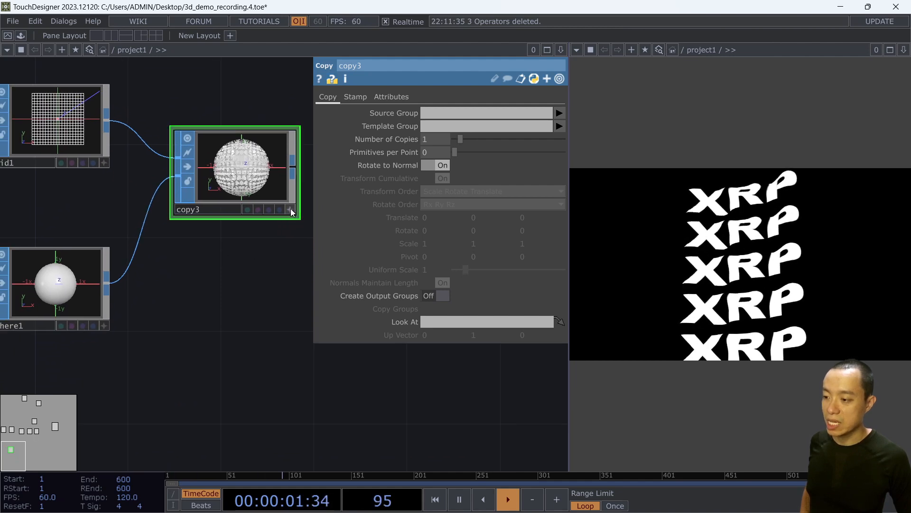
{"action": "right_click", "coordinate": [278, 193]}
{"action": "left_click", "coordinate": [276, 194]}
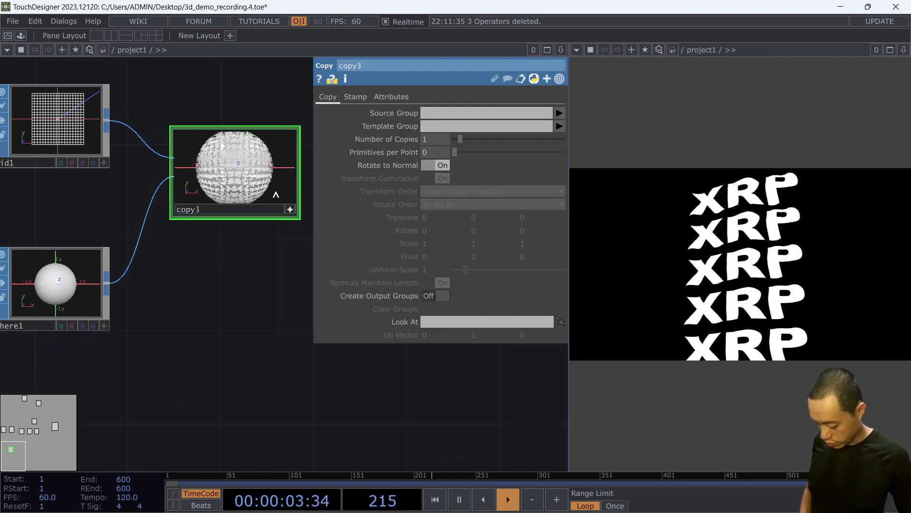
{"action": "key", "text": "w"}
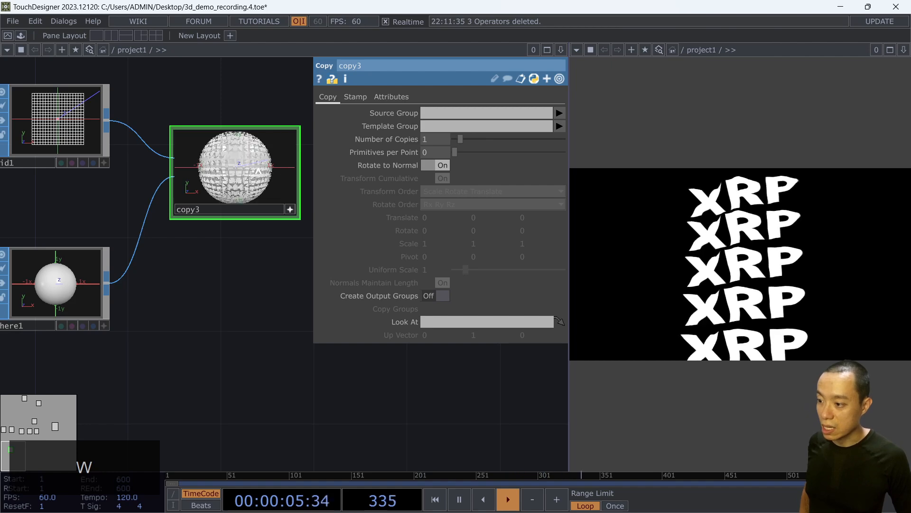
{"action": "key", "text": "w"}
{"action": "scroll", "coordinate": [260, 178], "scroll_direction": "up", "scroll_amount": 4}
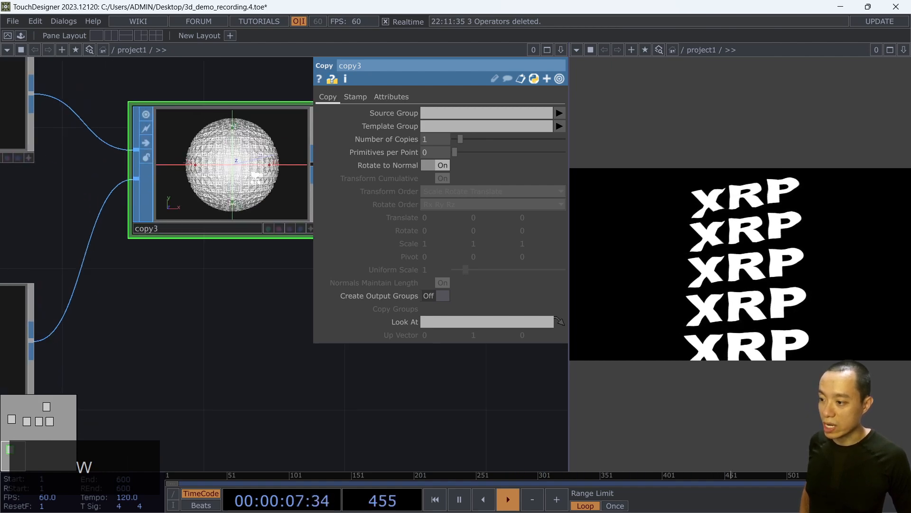
{"action": "scroll", "coordinate": [138, 294], "scroll_direction": "down", "scroll_amount": 4}
Set grid1's Rows and Columns to 2 and check the simplified copies in copy3.
{"action": "left_click", "coordinate": [45, 118]}
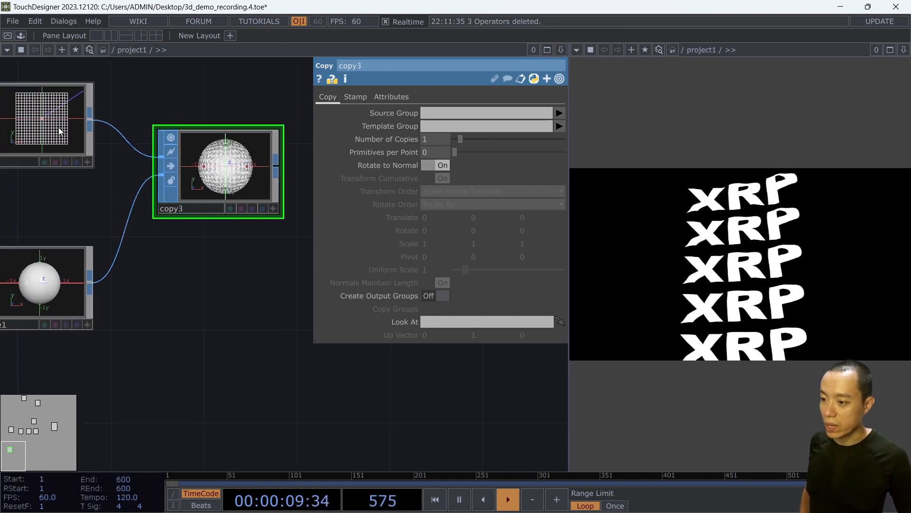
{"action": "left_click_drag", "start_coordinate": [495, 247], "coordinate": [454, 255]}
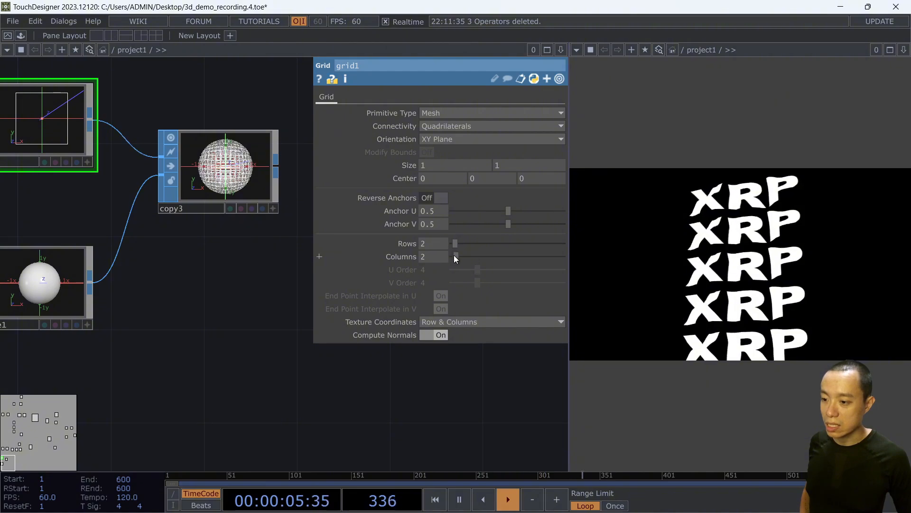
{"action": "scroll", "coordinate": [242, 177], "scroll_direction": "up", "scroll_amount": 5}
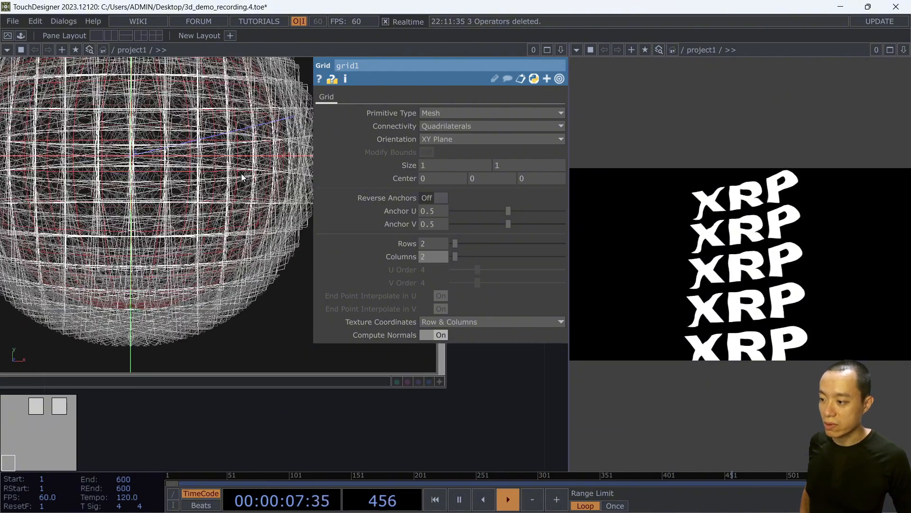
{"action": "scroll", "coordinate": [242, 177], "scroll_direction": "down", "scroll_amount": 5}
{"action": "scroll", "coordinate": [242, 177], "scroll_direction": "up", "scroll_amount": 5}
{"action": "scroll", "coordinate": [242, 177], "scroll_direction": "down", "scroll_amount": 4}
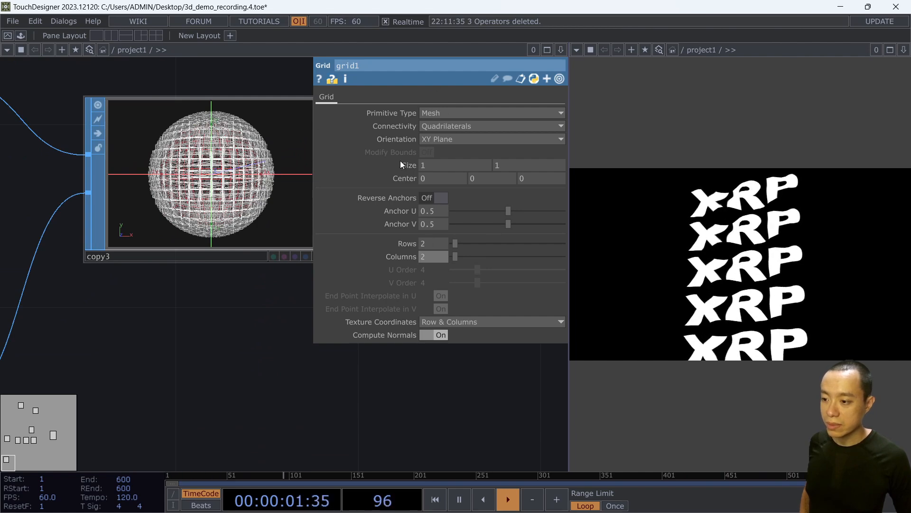
{"action": "scroll", "coordinate": [176, 218], "scroll_direction": "down", "scroll_amount": 2}
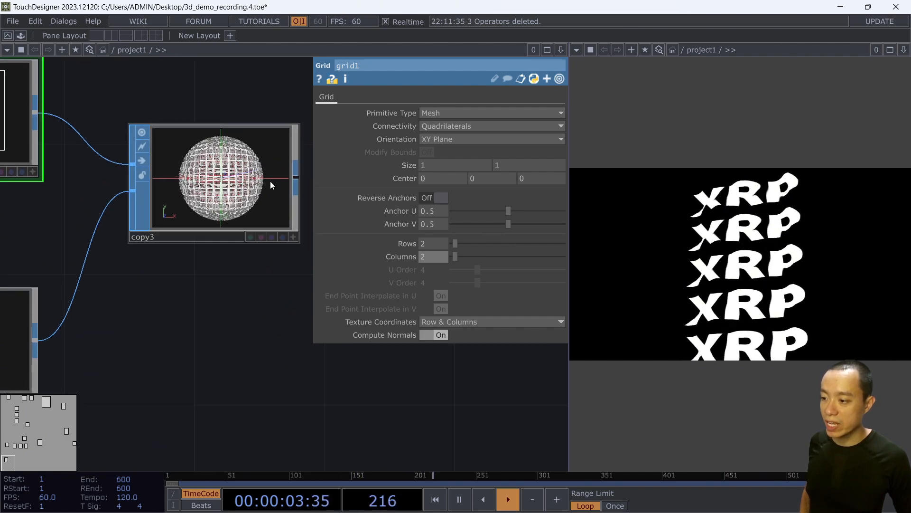
Switch copy3's viewer back from wireframe to shaded display and inspect the copied faces.
{"action": "key", "text": "w"}
{"action": "left_click", "coordinate": [272, 202]}
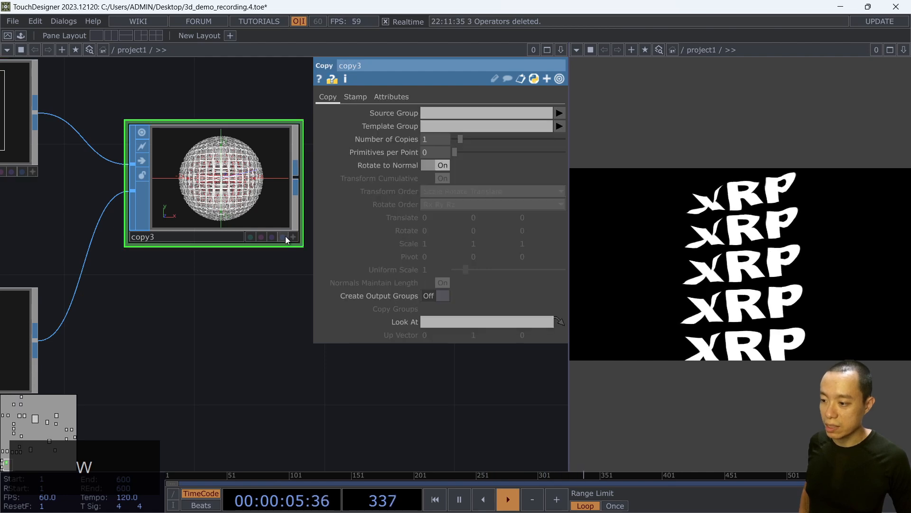
{"action": "scroll", "coordinate": [227, 170], "scroll_direction": "up", "scroll_amount": 3}
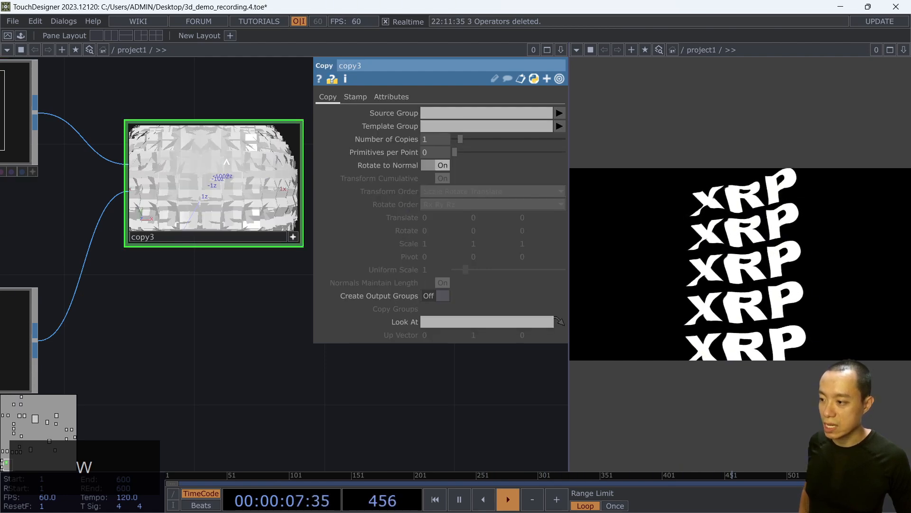
{"action": "scroll", "coordinate": [227, 170], "scroll_direction": "down", "scroll_amount": 3}
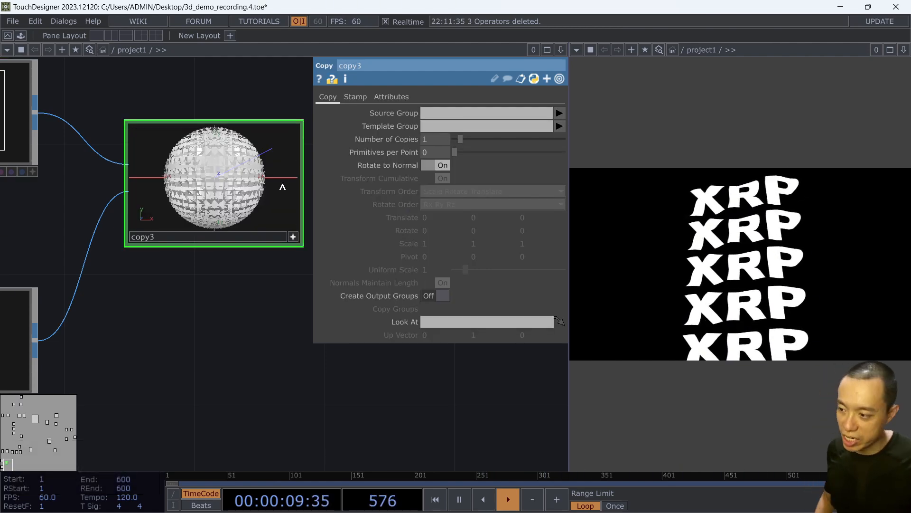
{"action": "scroll", "coordinate": [278, 187], "scroll_direction": "down", "scroll_amount": 1}
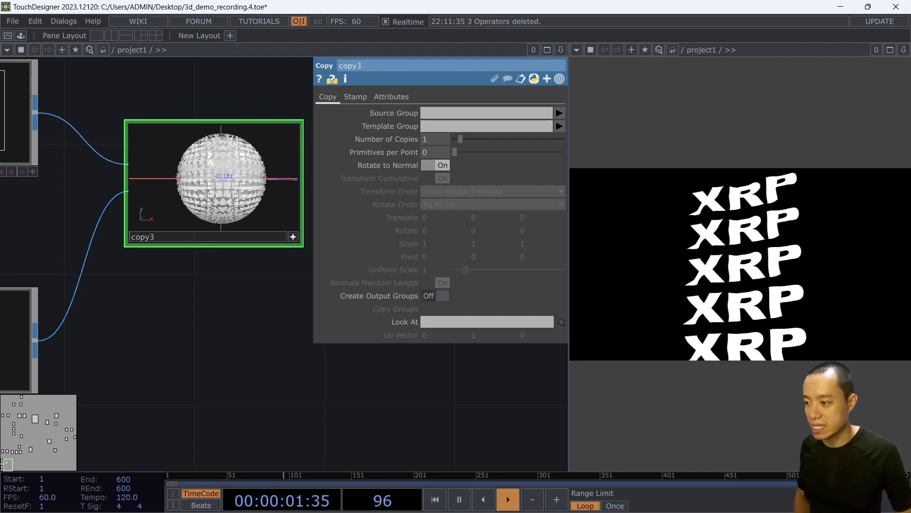
{"action": "scroll", "coordinate": [208, 159], "scroll_direction": "up", "scroll_amount": 2}
{"action": "scroll", "coordinate": [209, 157], "scroll_direction": "down", "scroll_amount": 2}
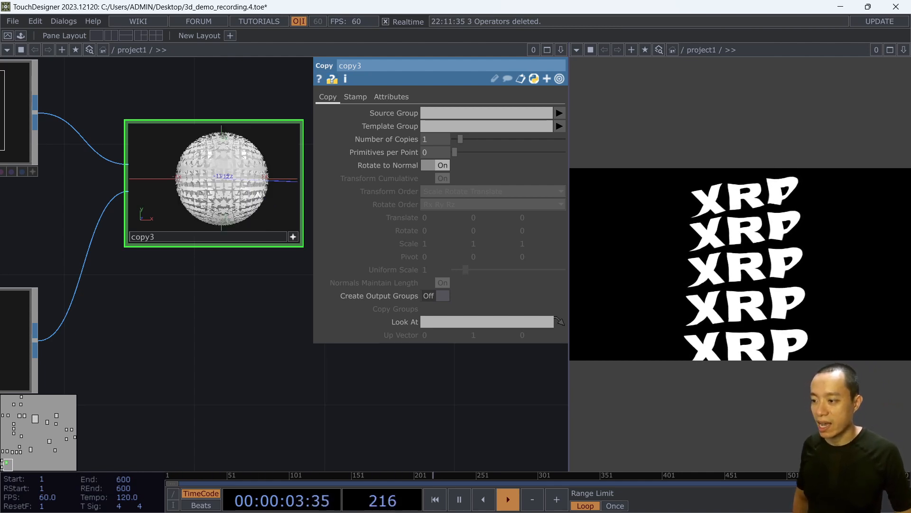
{"action": "left_click", "coordinate": [295, 239]}
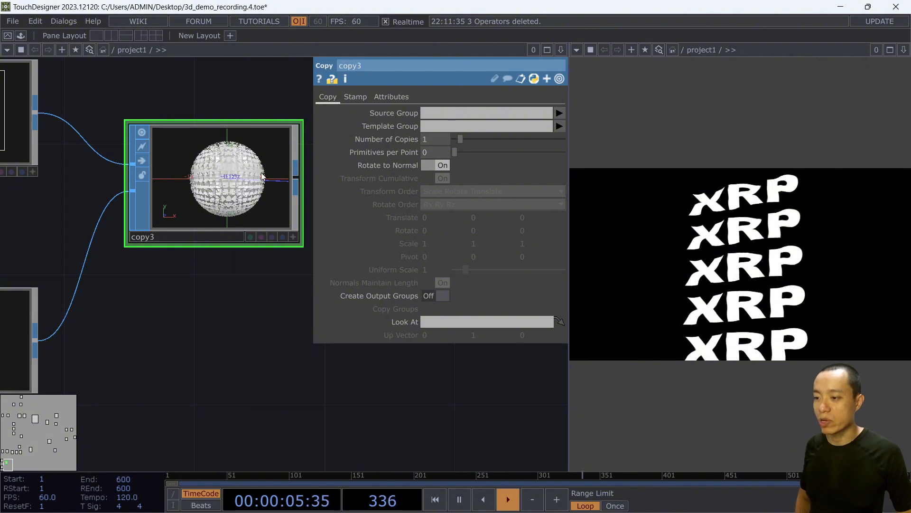
Set grid1's Size to 0.4 by 0.4 to shrink the squares copied onto the sphere.
{"action": "scroll", "coordinate": [261, 177], "scroll_direction": "down", "scroll_amount": 3}
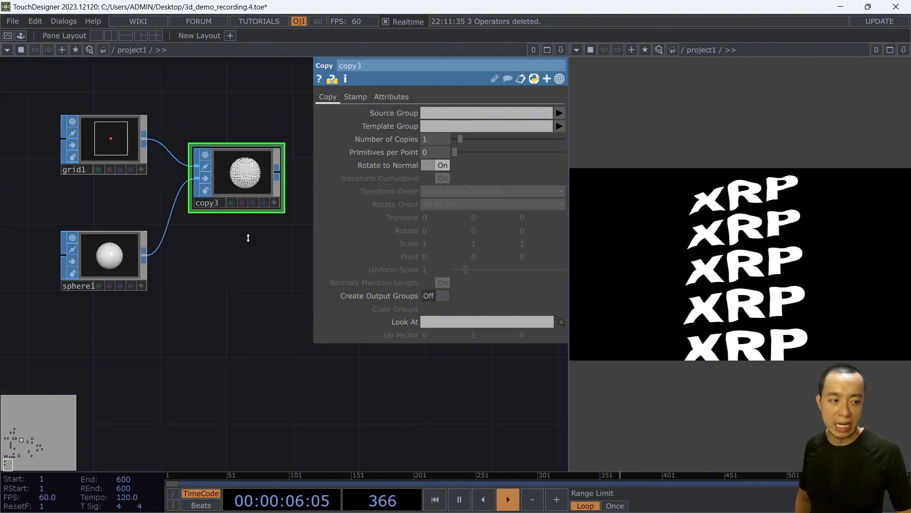
{"action": "left_click", "coordinate": [126, 145]}
{"action": "middle_click", "coordinate": [411, 167]}
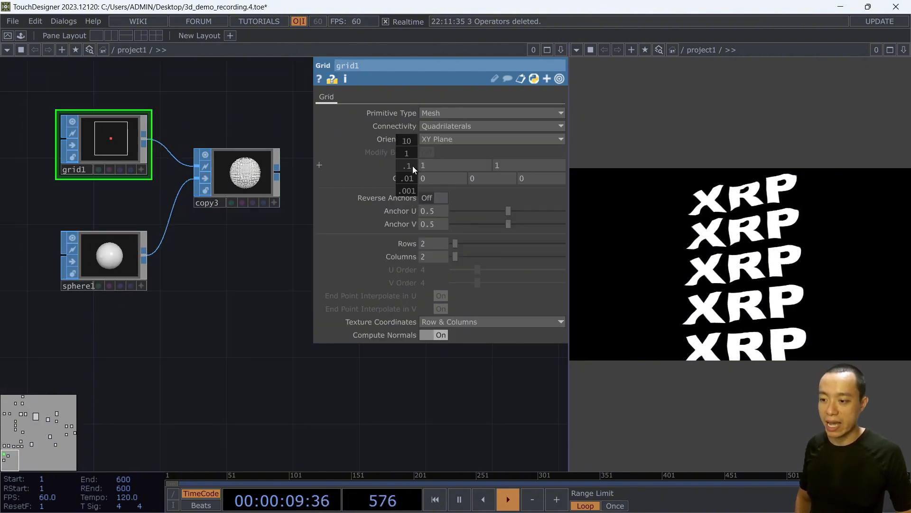
{"action": "middle_click_drag", "start_coordinate": [409, 166], "coordinate": [374, 166]}
{"action": "scroll", "coordinate": [226, 179], "scroll_direction": "up", "scroll_amount": 5}
{"action": "scroll", "coordinate": [239, 199], "scroll_direction": "down", "scroll_amount": 2}
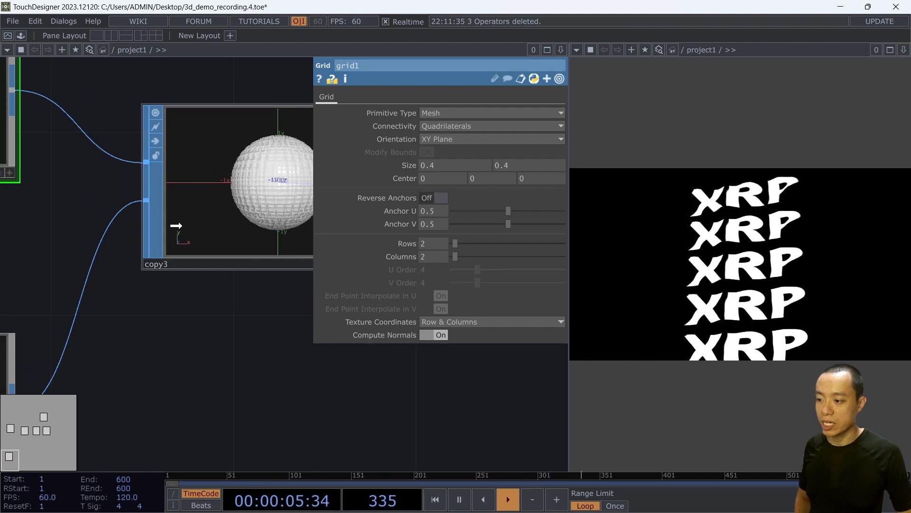
{"action": "left_click_drag", "start_coordinate": [175, 226], "coordinate": [199, 216]}
{"action": "scroll", "coordinate": [195, 286], "scroll_direction": "down", "scroll_amount": 4}
Set sphere1's Rows to 8 in its detail settings while watching the copies in copy3.
{"action": "left_click_drag", "start_coordinate": [184, 400], "coordinate": [232, 266]}
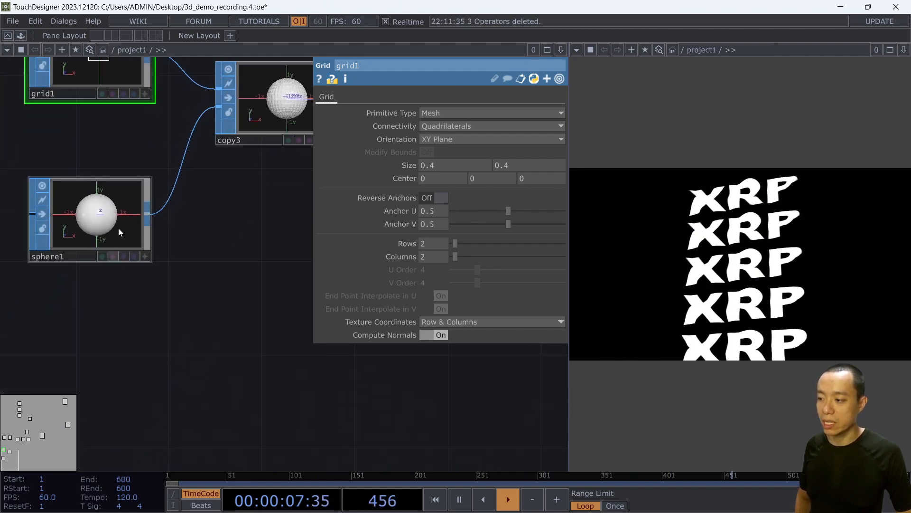
{"action": "left_click", "coordinate": [118, 228]}
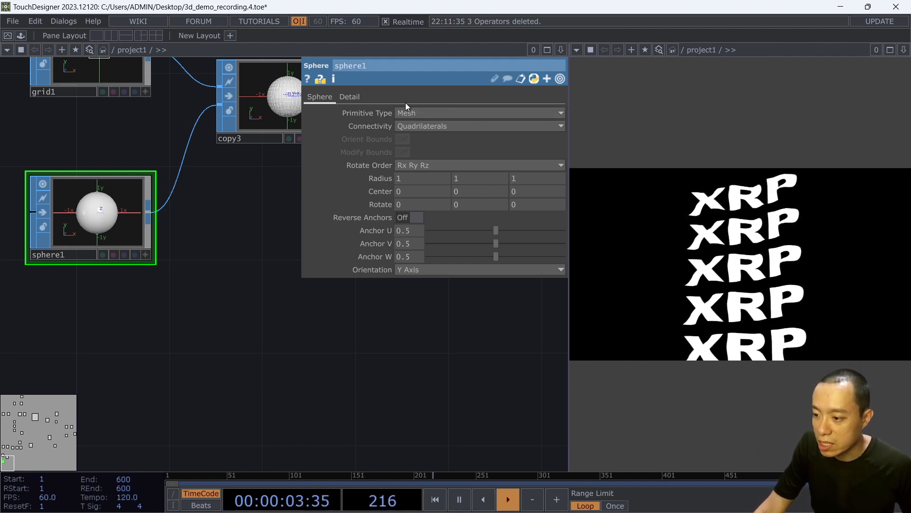
{"action": "left_click", "coordinate": [356, 95]}
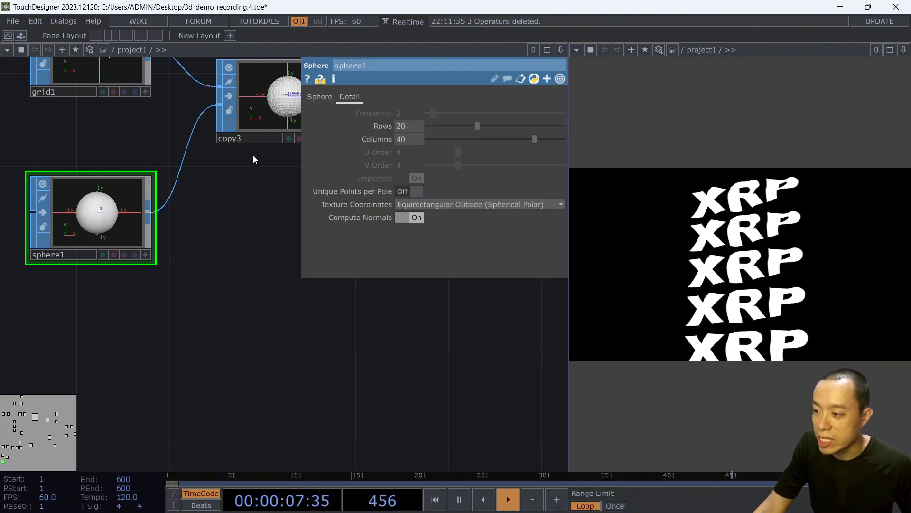
{"action": "left_click_drag", "start_coordinate": [262, 180], "coordinate": [224, 271]}
{"action": "scroll", "coordinate": [250, 166], "scroll_direction": "up", "scroll_amount": 6}
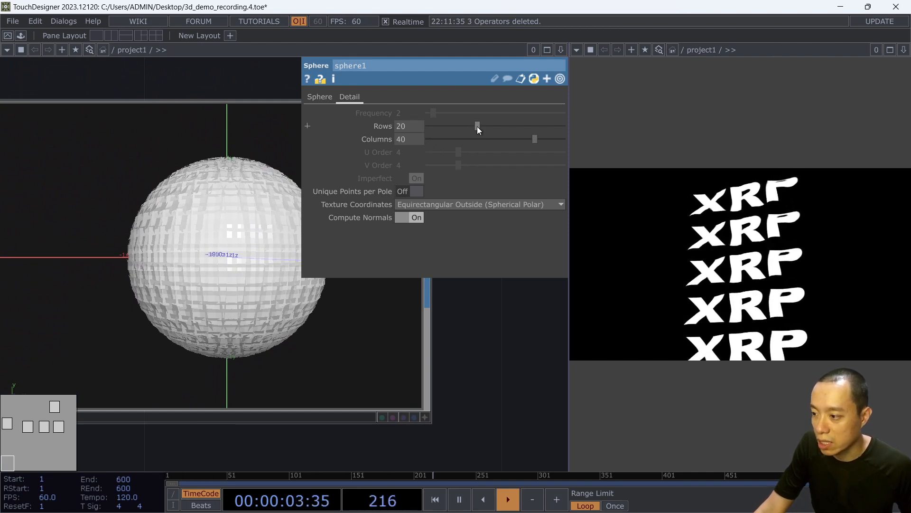
{"action": "left_click_drag", "start_coordinate": [477, 126], "coordinate": [443, 128]}
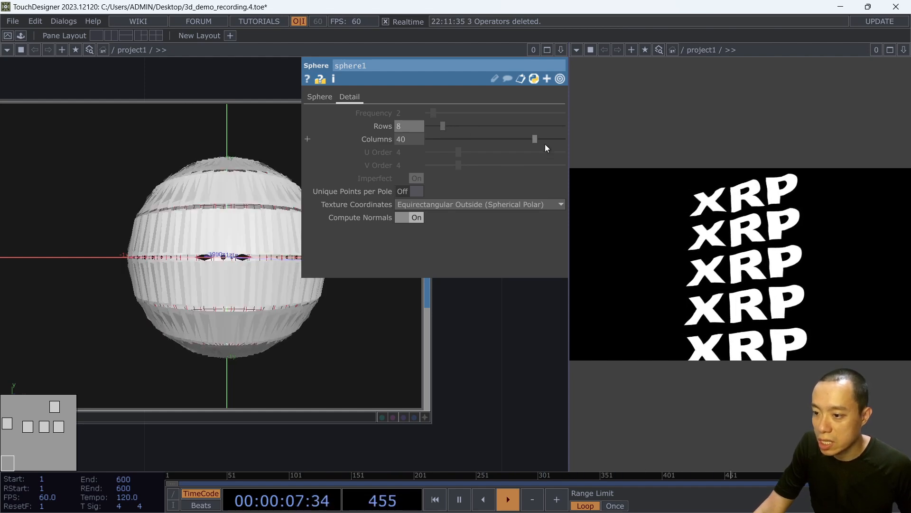
Set sphere1's Columns to 27 and Rows to 9.
{"action": "left_click_drag", "start_coordinate": [535, 140], "coordinate": [496, 144]}
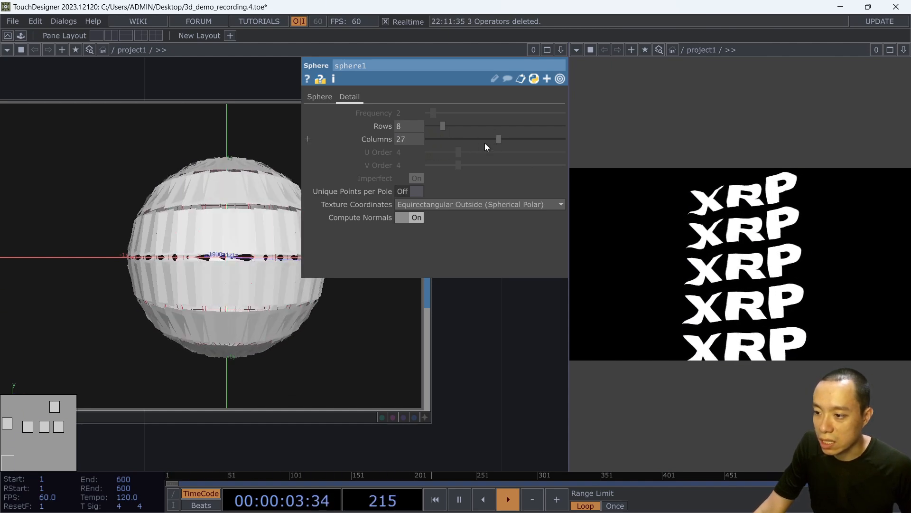
{"action": "left_click_drag", "start_coordinate": [447, 125], "coordinate": [448, 124]}
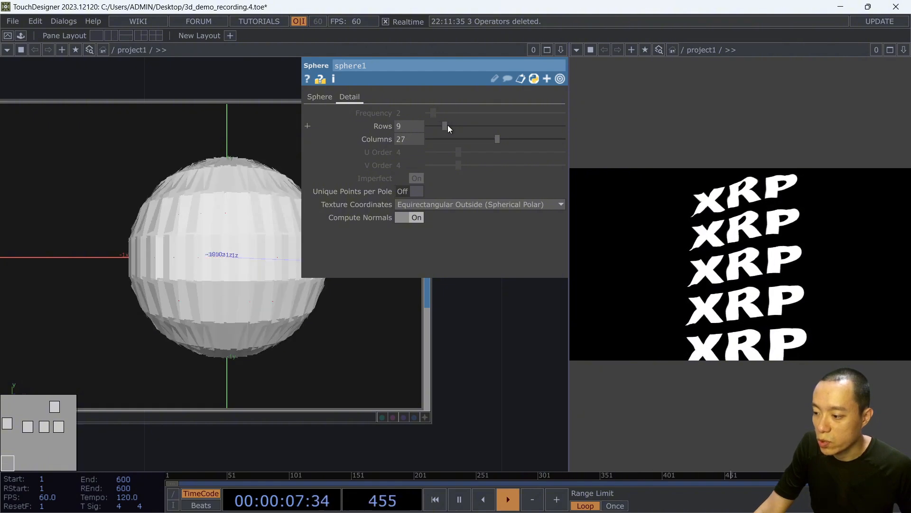
Tune grid1's Size against the copies in copy3, trying 0.3 and 0.35 before settling on 0.396 by 0.396.
{"action": "scroll", "coordinate": [69, 122], "scroll_direction": "down", "scroll_amount": 2}
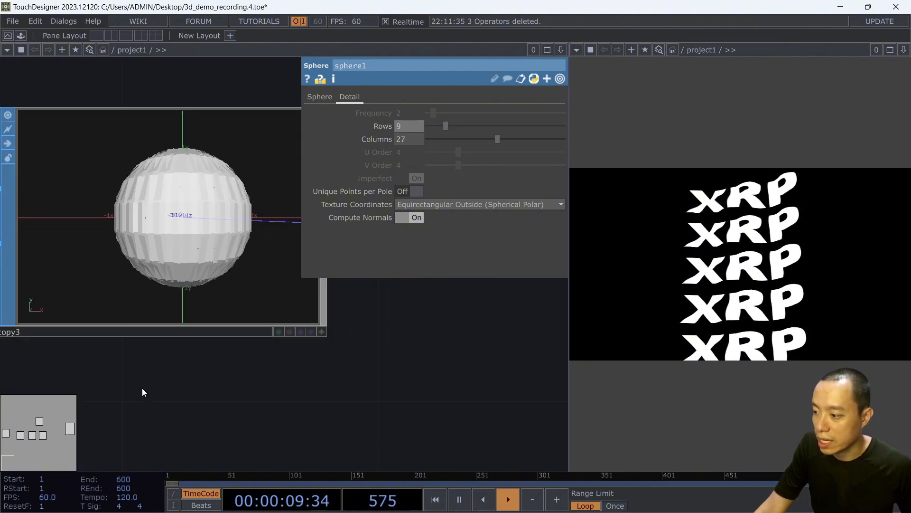
{"action": "left_click_drag", "start_coordinate": [143, 365], "coordinate": [369, 399]}
{"action": "scroll", "coordinate": [67, 241], "scroll_direction": "down", "scroll_amount": 3}
{"action": "left_click_drag", "start_coordinate": [98, 242], "coordinate": [170, 249]}
{"action": "left_click", "coordinate": [105, 199]}
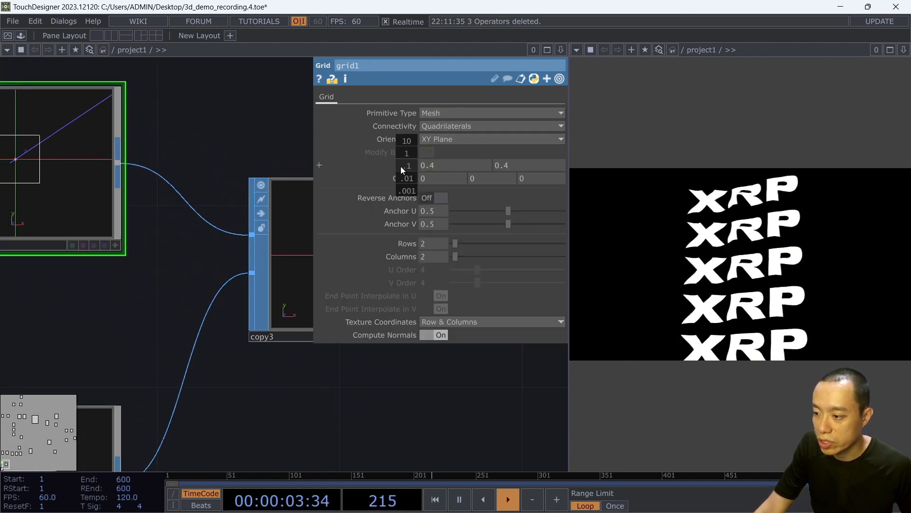
{"action": "middle_click_drag", "start_coordinate": [400, 166], "coordinate": [385, 166]}
{"action": "left_click_drag", "start_coordinate": [400, 380], "coordinate": [195, 354]}
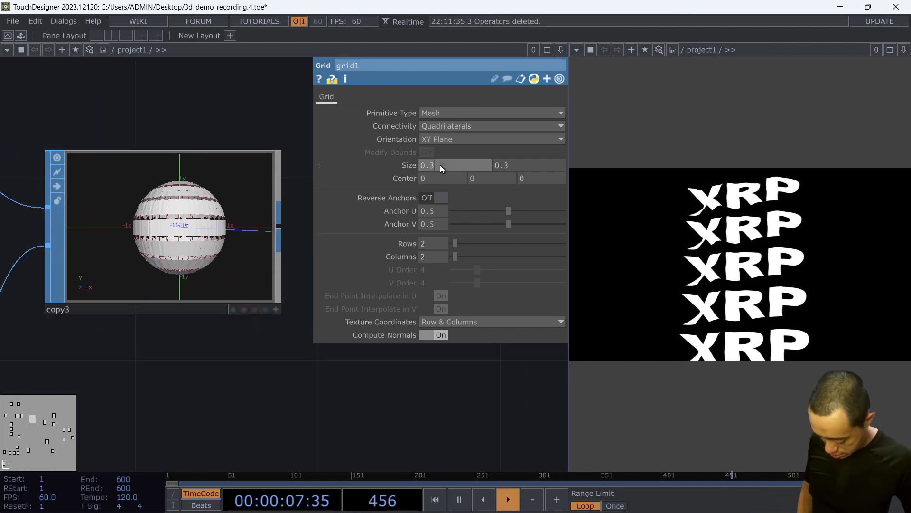
{"action": "type", "text": "5"}
{"action": "key", "text": "Return"}
{"action": "left_click", "coordinate": [526, 166]}
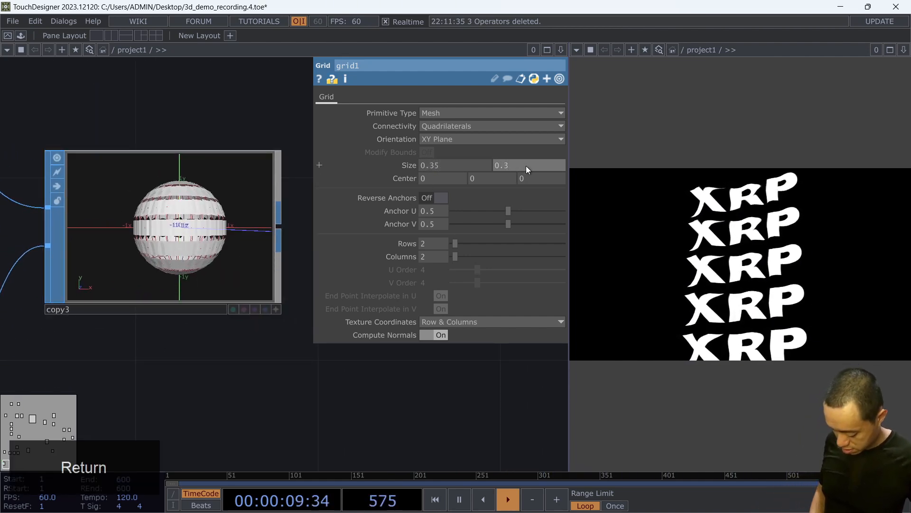
{"action": "type", "text": "5"}
{"action": "key", "text": "Return"}
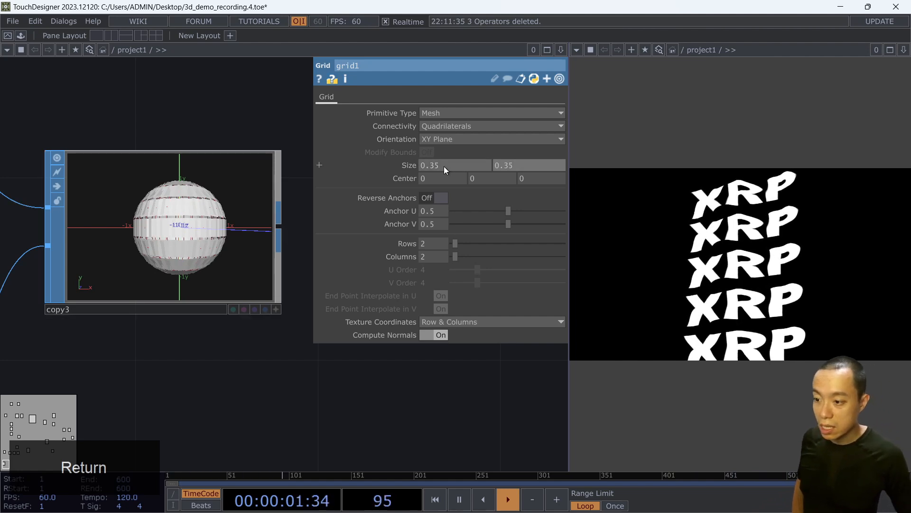
{"action": "middle_click_drag", "start_coordinate": [407, 167], "coordinate": [423, 191]}
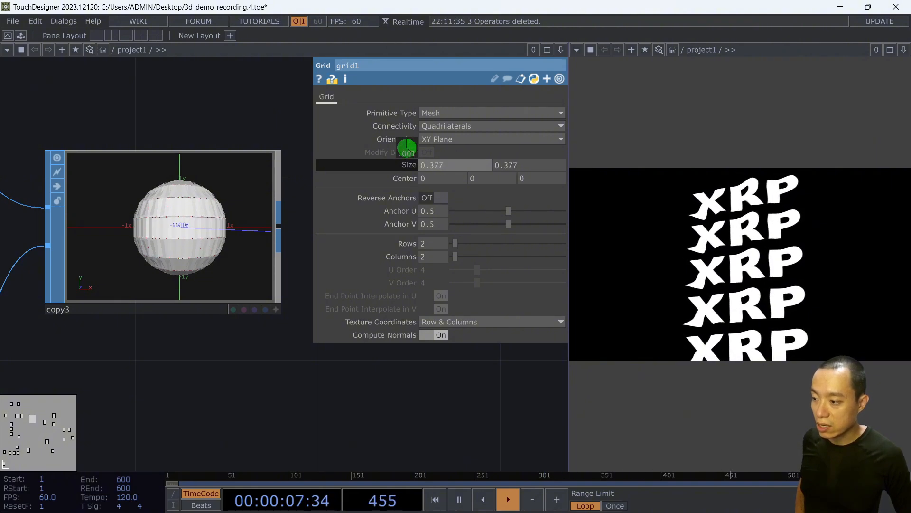
{"action": "middle_click_drag", "start_coordinate": [408, 148], "coordinate": [413, 148]}
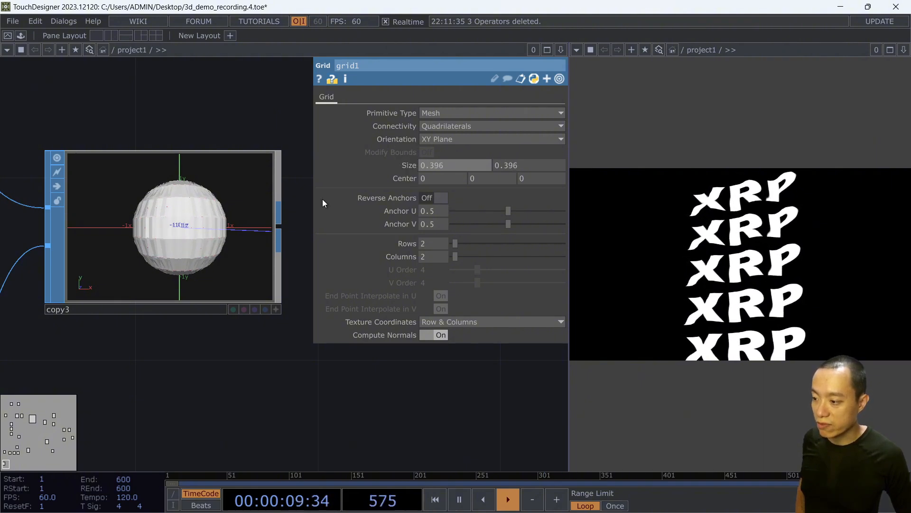
Move grid1 away from copy3 and insert a Texture SOP on the wire between them.
{"action": "scroll", "coordinate": [157, 357], "scroll_direction": "down", "scroll_amount": 5}
{"action": "left_click_drag", "start_coordinate": [190, 362], "coordinate": [281, 313]}
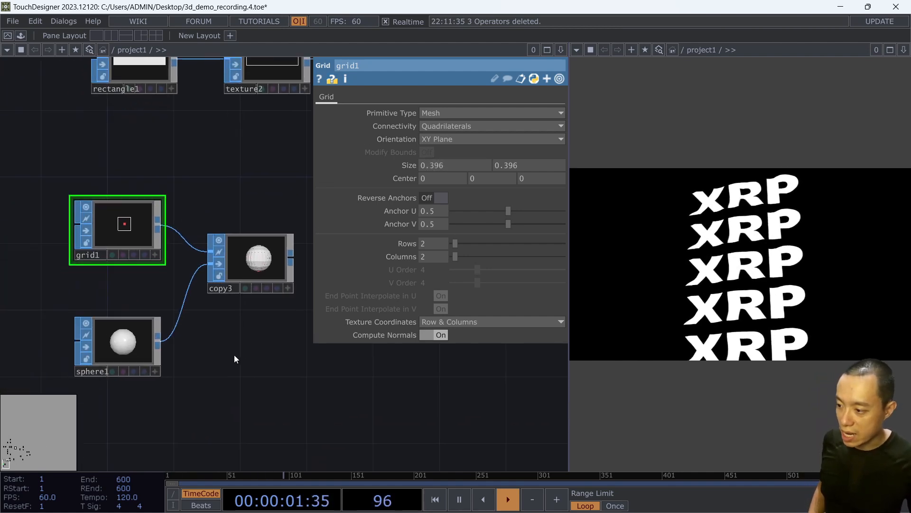
{"action": "left_click_drag", "start_coordinate": [152, 251], "coordinate": [35, 230]}
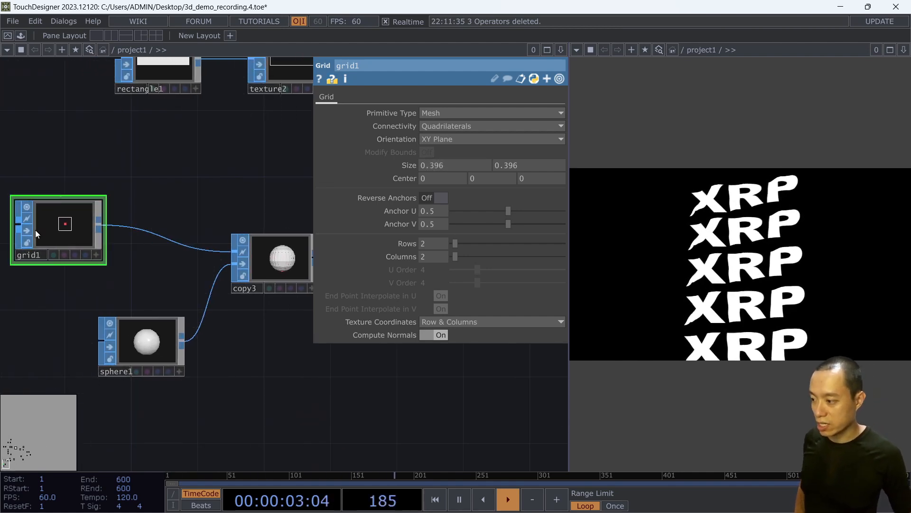
{"action": "right_click", "coordinate": [127, 226]}
{"action": "left_click", "coordinate": [144, 213]}
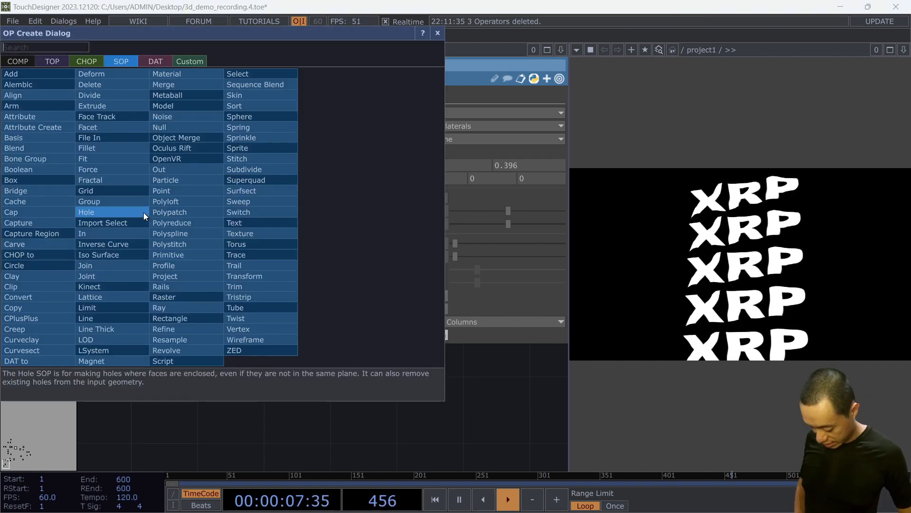
{"action": "type", "text": "text"}
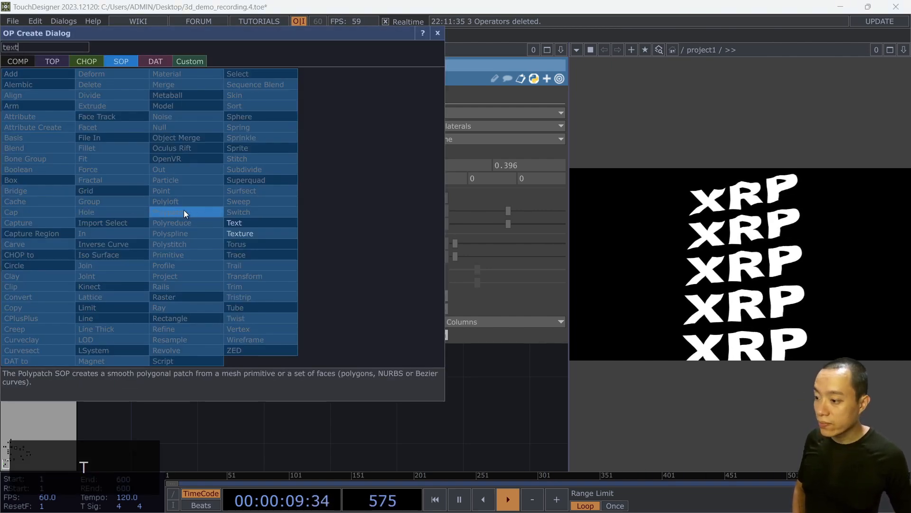
{"action": "left_click", "coordinate": [240, 230]}
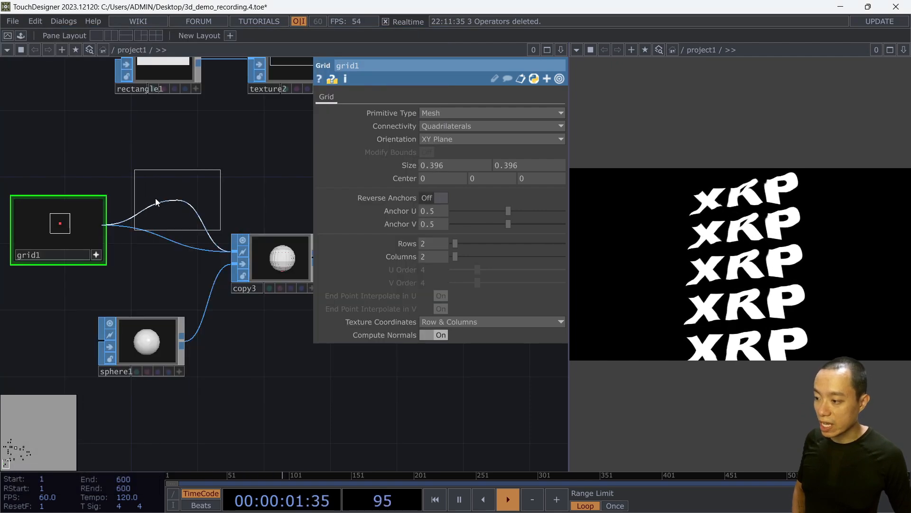
{"action": "left_click", "coordinate": [152, 226]}
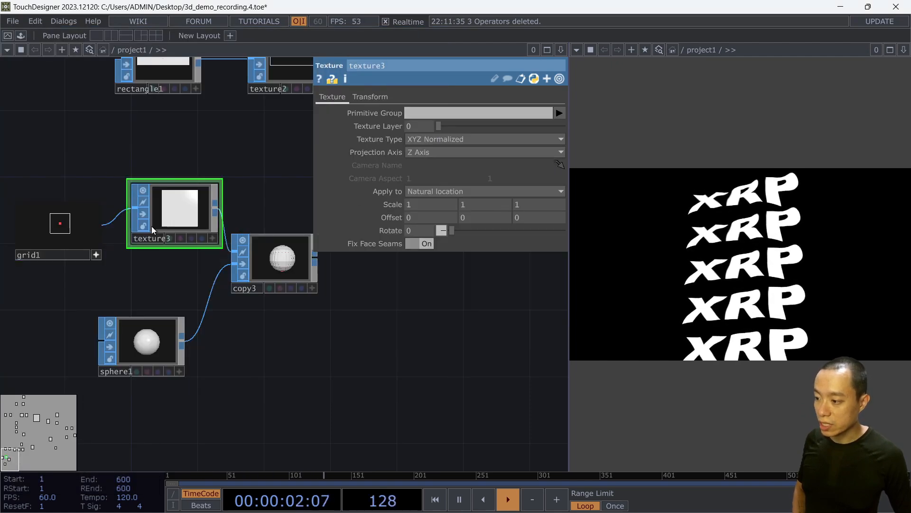
Deactivate grid1's viewer and space texture3 and copy3 out along the branch.
{"action": "left_click", "coordinate": [95, 254]}
{"action": "left_click_drag", "start_coordinate": [184, 208], "coordinate": [167, 225]}
{"action": "scroll", "coordinate": [233, 173], "scroll_direction": "down", "scroll_amount": 5}
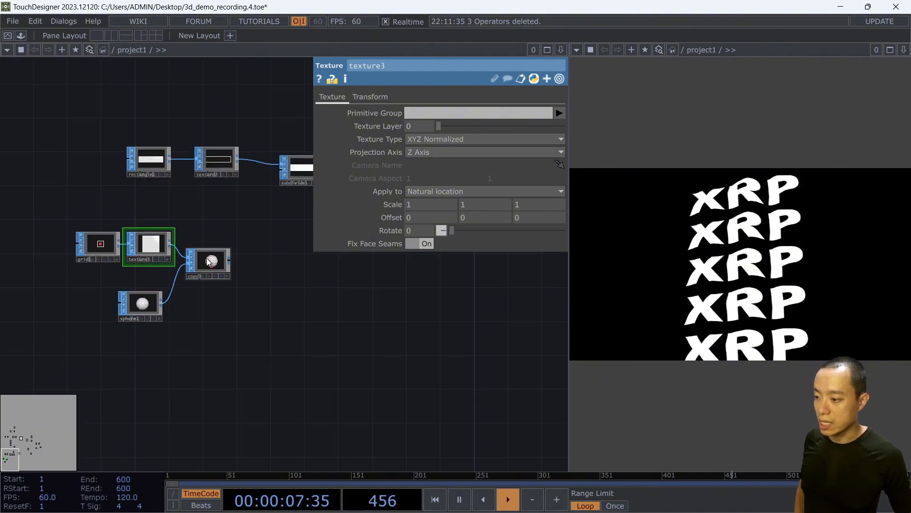
{"action": "left_click_drag", "start_coordinate": [209, 261], "coordinate": [277, 269]}
{"action": "left_click_drag", "start_coordinate": [151, 244], "coordinate": [210, 244]}
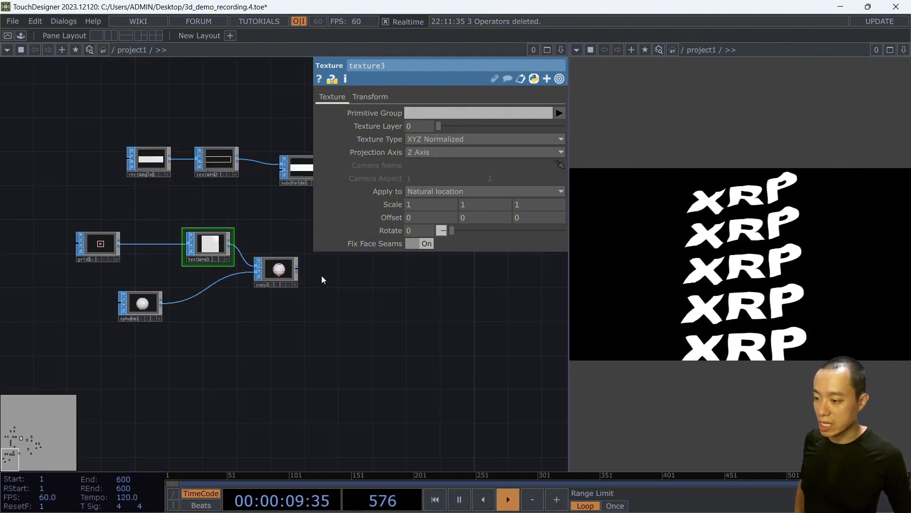
Add a Material SOP, connect copy3's output to it, and place it above copy3.
{"action": "key", "text": "Tab"}
{"action": "type", "text": "ma"}
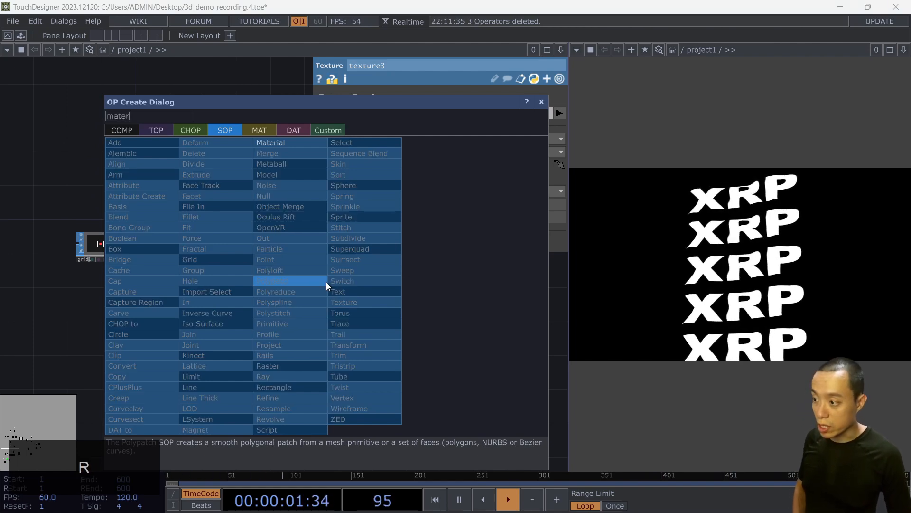
{"action": "type", "text": "ter"}
{"action": "left_click", "coordinate": [291, 143]}
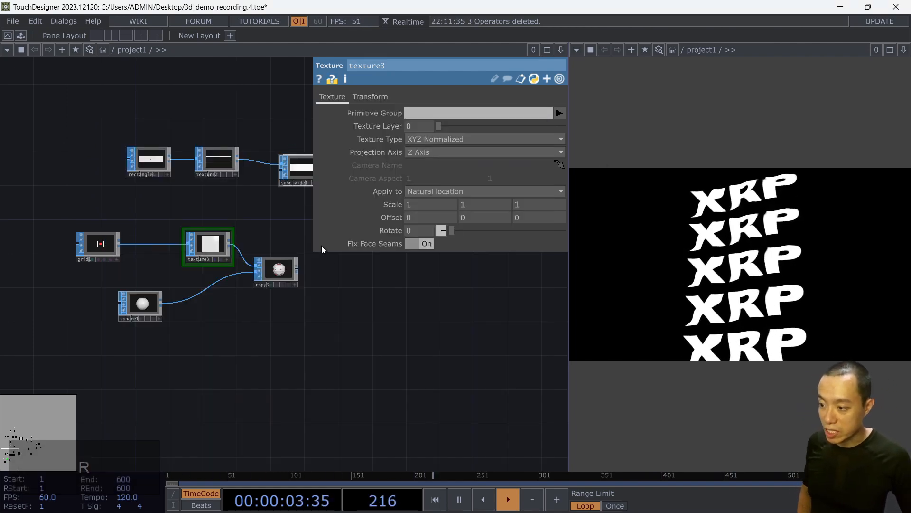
{"action": "left_click", "coordinate": [337, 274]}
{"action": "scroll", "coordinate": [291, 284], "scroll_direction": "up", "scroll_amount": 3}
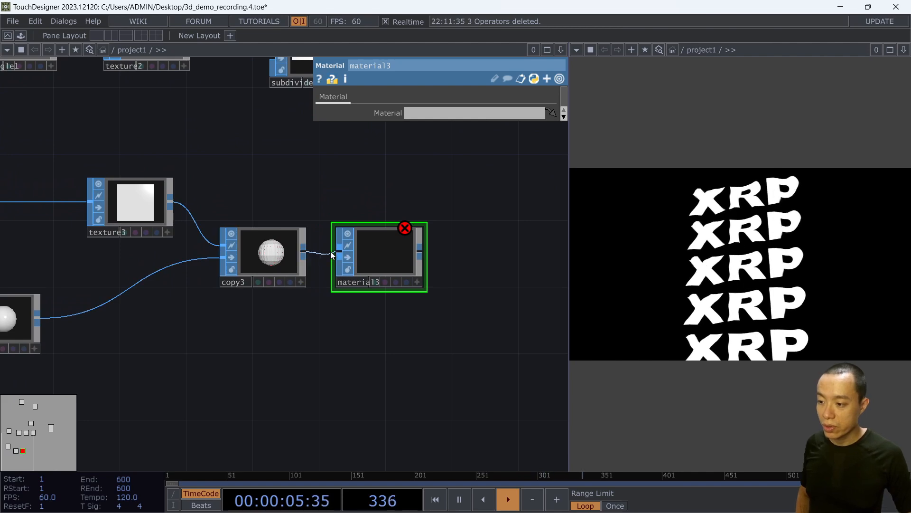
{"action": "left_click_drag", "start_coordinate": [383, 273], "coordinate": [333, 192]}
{"action": "scroll", "coordinate": [463, 206], "scroll_direction": "down", "scroll_amount": 3}
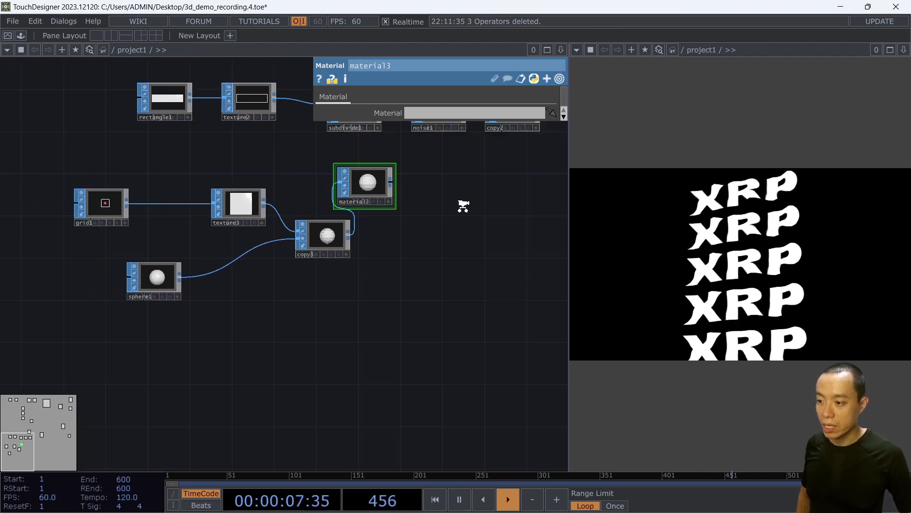
Duplicate the wave_stripe constant material that is used by the stripe branch.
{"action": "scroll", "coordinate": [463, 206], "scroll_direction": "down", "scroll_amount": 2}
{"action": "left_click_drag", "start_coordinate": [463, 206], "coordinate": [378, 261]}
{"action": "scroll", "coordinate": [373, 256], "scroll_direction": "down", "scroll_amount": 3}
{"action": "left_click_drag", "start_coordinate": [371, 309], "coordinate": [292, 404]}
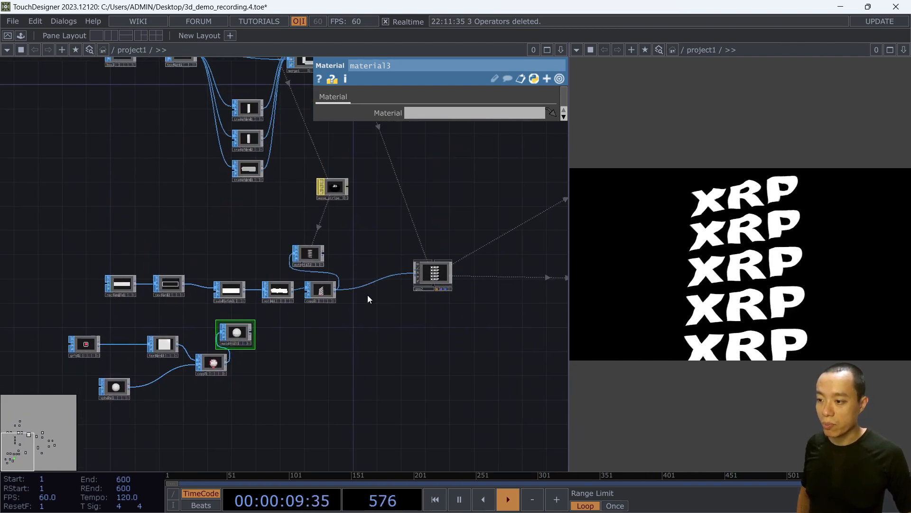
{"action": "left_click", "coordinate": [332, 194]}
{"action": "scroll", "coordinate": [254, 207], "scroll_direction": "down", "scroll_amount": 3}
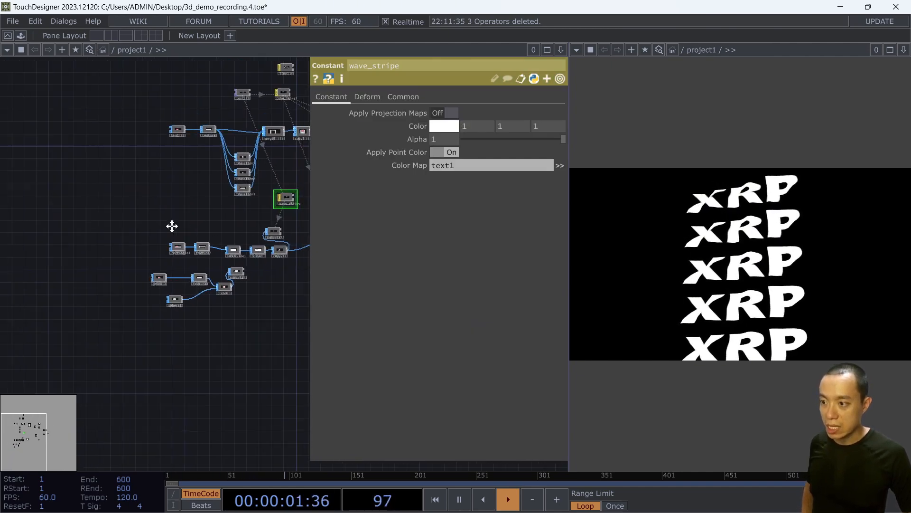
{"action": "key", "text": "ctrl+c"}
{"action": "key", "text": "ctrl+v"}
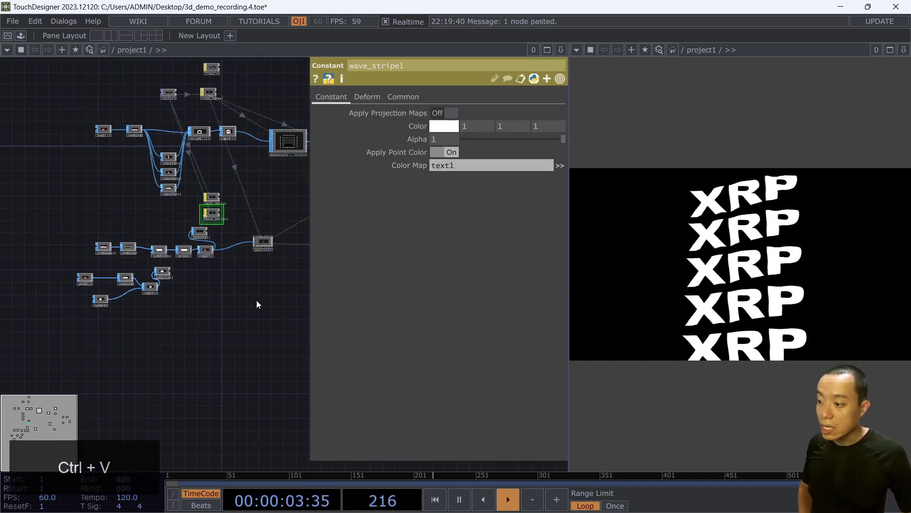
Move the duplicated constant material down into the sphere branch, just above texture3 and beside material3.
{"action": "left_click_drag", "start_coordinate": [207, 218], "coordinate": [194, 276]}
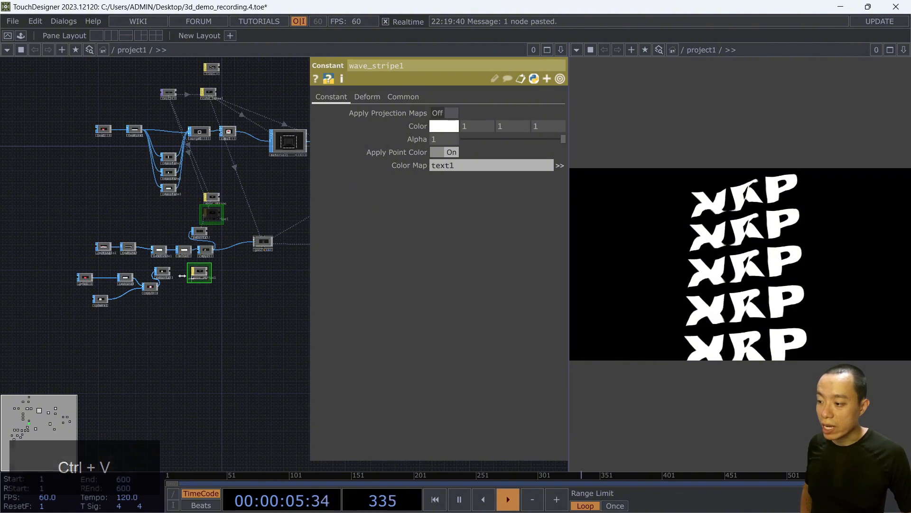
{"action": "scroll", "coordinate": [169, 291], "scroll_direction": "down", "scroll_amount": 3}
{"action": "scroll", "coordinate": [159, 302], "scroll_direction": "up", "scroll_amount": 5}
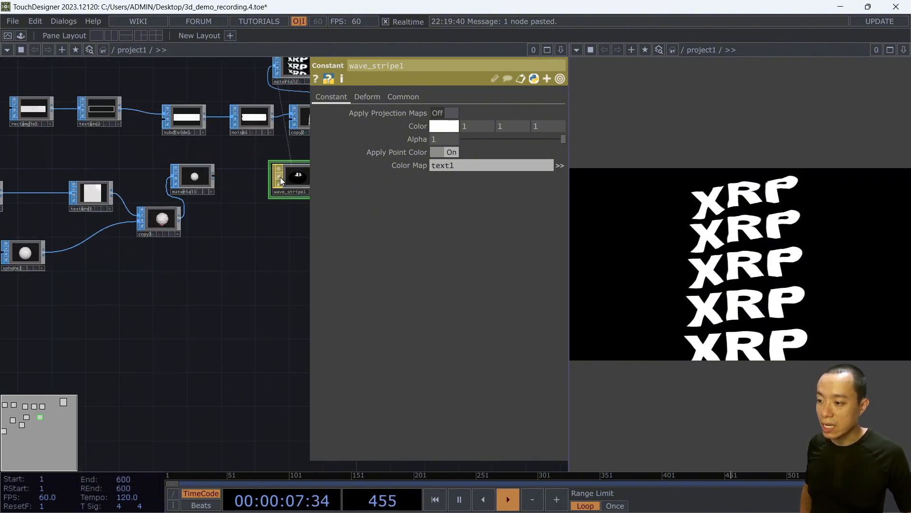
{"action": "left_click_drag", "start_coordinate": [280, 178], "coordinate": [117, 151]}
{"action": "left_click_drag", "start_coordinate": [222, 229], "coordinate": [249, 282]}
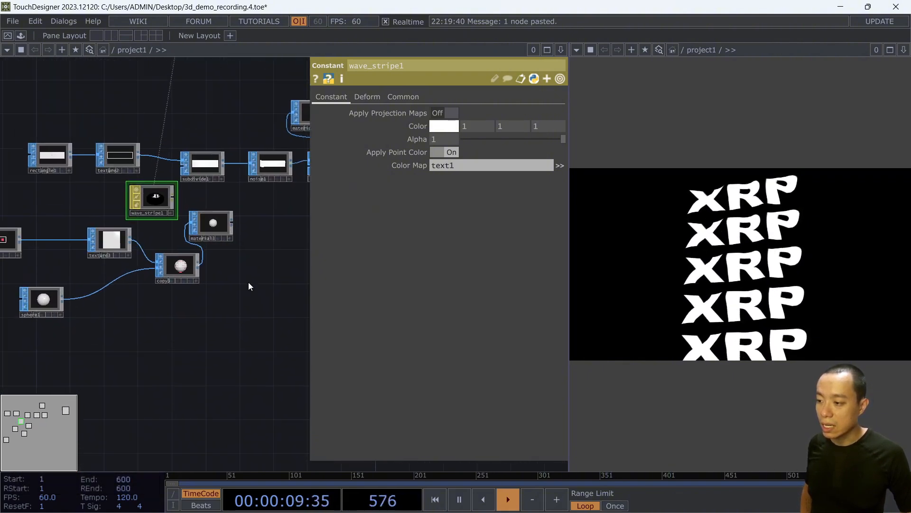
Hide the parameters and spread out material3, copy3, sphere1 and wave_stripe1 to give the sphere branch more room.
{"action": "key", "text": "p"}
{"action": "scroll", "coordinate": [229, 243], "scroll_direction": "down", "scroll_amount": 5}
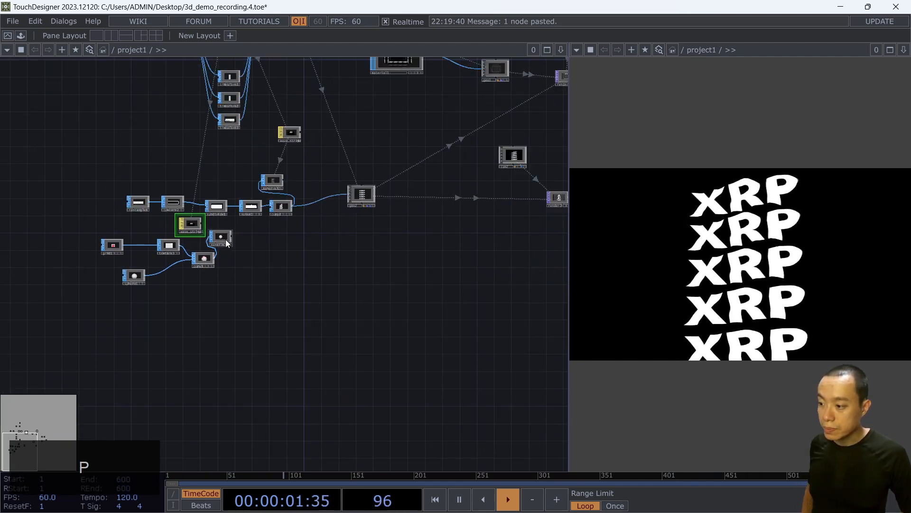
{"action": "scroll", "coordinate": [205, 294], "scroll_direction": "down", "scroll_amount": 2}
{"action": "scroll", "coordinate": [198, 287], "scroll_direction": "up", "scroll_amount": 7}
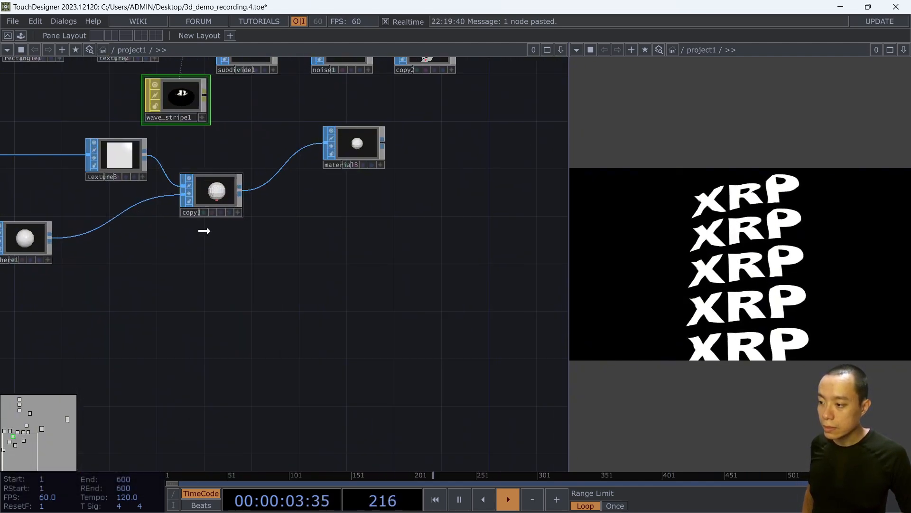
{"action": "left_click_drag", "start_coordinate": [209, 195], "coordinate": [228, 245]}
{"action": "left_click_drag", "start_coordinate": [49, 260], "coordinate": [48, 296]}
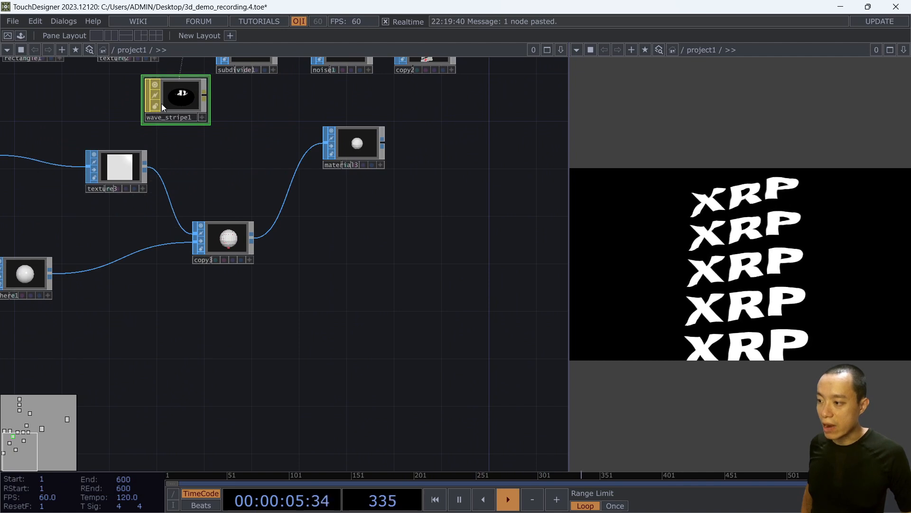
{"action": "left_click_drag", "start_coordinate": [161, 104], "coordinate": [212, 115]}
Rename the duplicated constant material wave_stripe1 to grid_on_sphere.
{"action": "scroll", "coordinate": [239, 165], "scroll_direction": "down", "scroll_amount": 3}
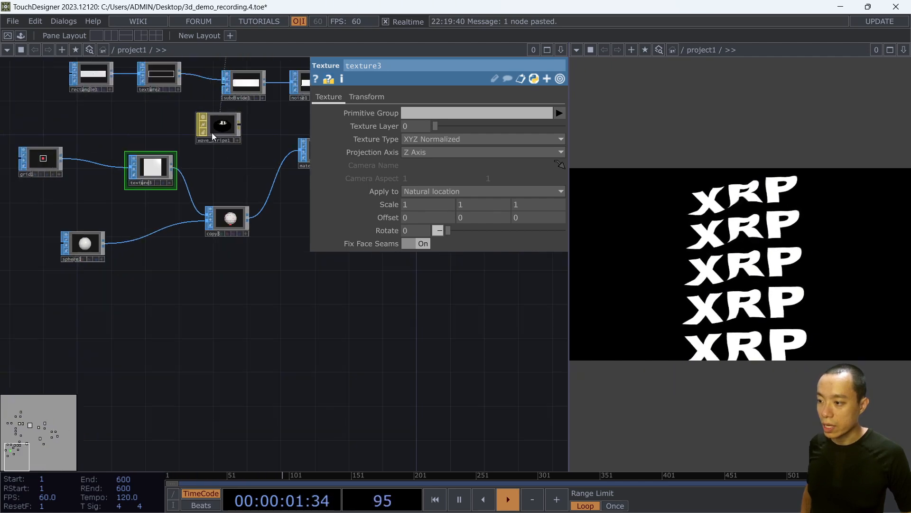
{"action": "scroll", "coordinate": [212, 133], "scroll_direction": "up", "scroll_amount": 3}
{"action": "left_click", "coordinate": [224, 128]}
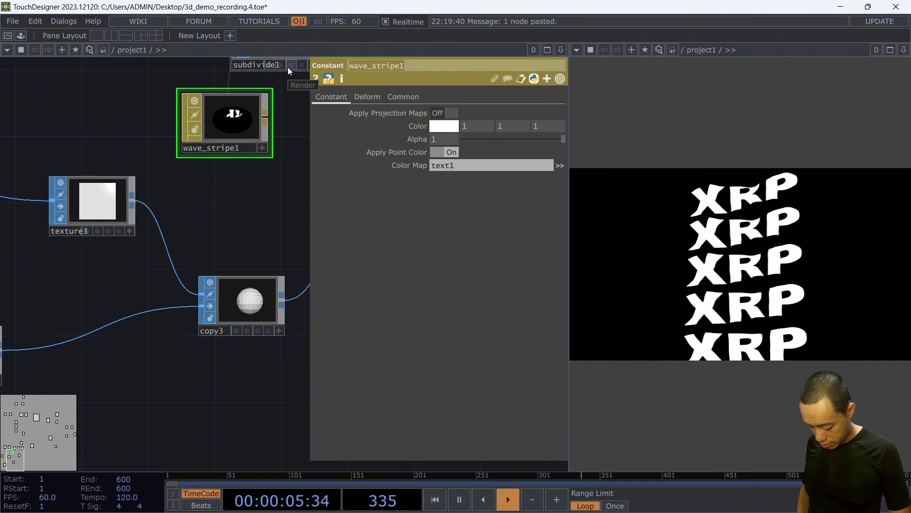
{"action": "type", "text": "grid"}
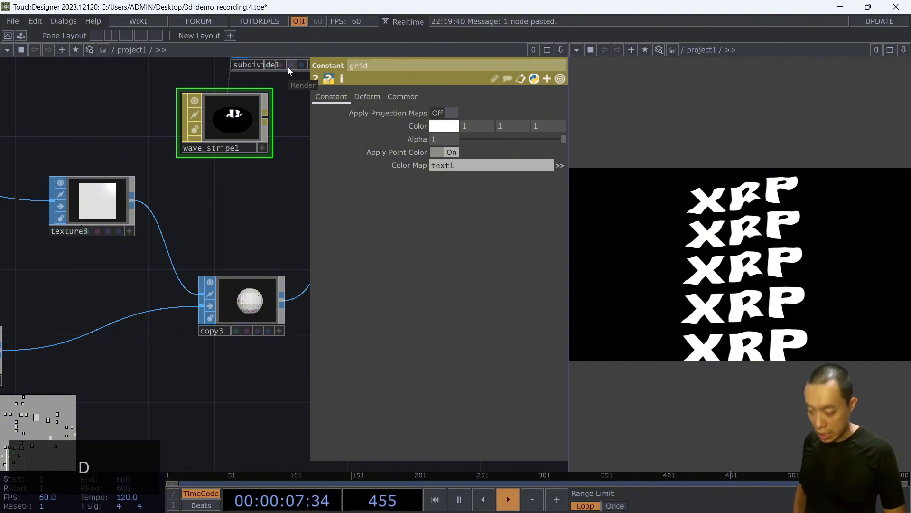
{"action": "type", "text": "_on"}
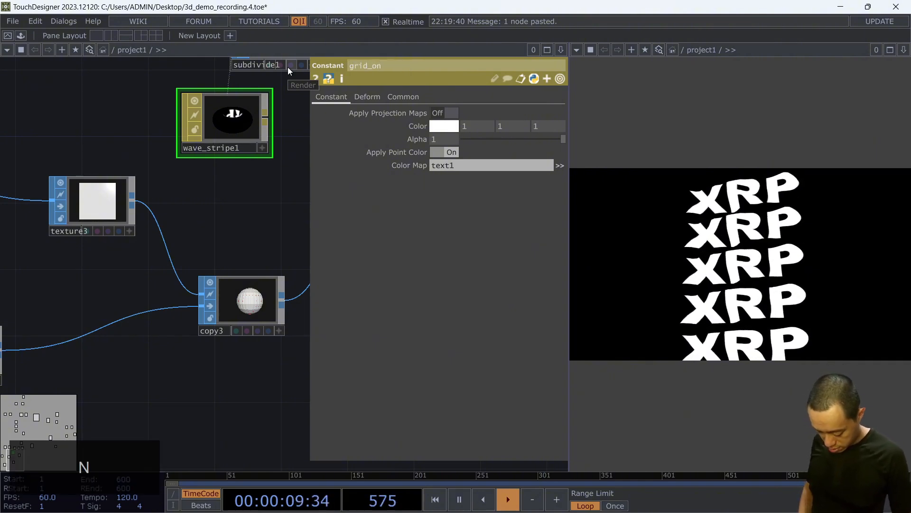
{"action": "type", "text": "_sphere"}
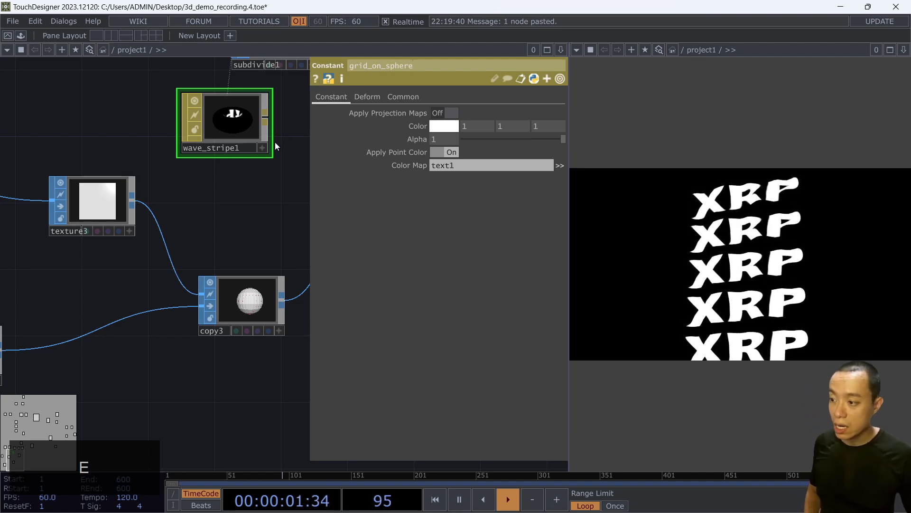
{"action": "key", "text": "Return"}
Move the grid_on_sphere material across the sphere branch to the far side of material3.
{"action": "scroll", "coordinate": [285, 182], "scroll_direction": "down", "scroll_amount": 3}
{"action": "left_click_drag", "start_coordinate": [287, 184], "coordinate": [163, 182]}
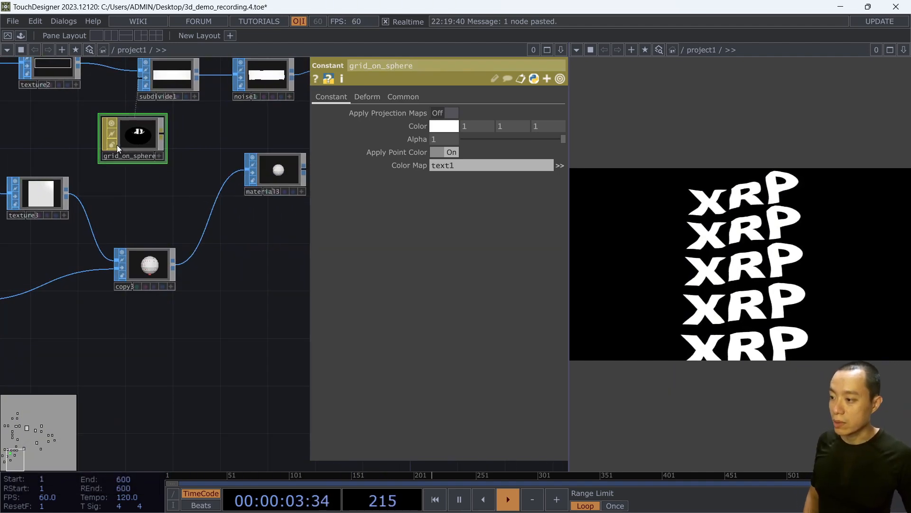
{"action": "left_click", "coordinate": [159, 154]}
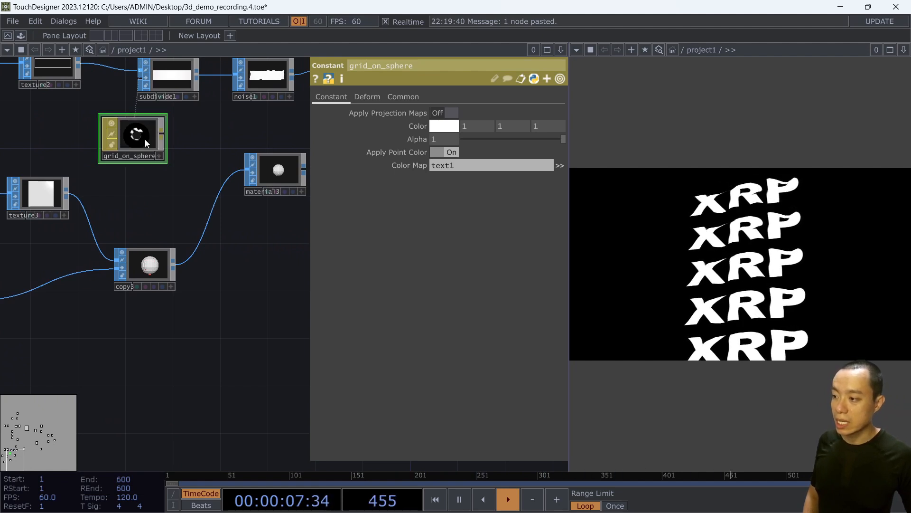
{"action": "mouse_move", "coordinate": [145, 139]}
{"action": "left_mouse_down"}
{"action": "mouse_move", "coordinate": [252, 142]}
{"action": "mouse_move", "coordinate": [86, 152]}
{"action": "mouse_move", "coordinate": [134, 141]}
{"action": "left_mouse_up"}
{"action": "left_click", "coordinate": [146, 156]}
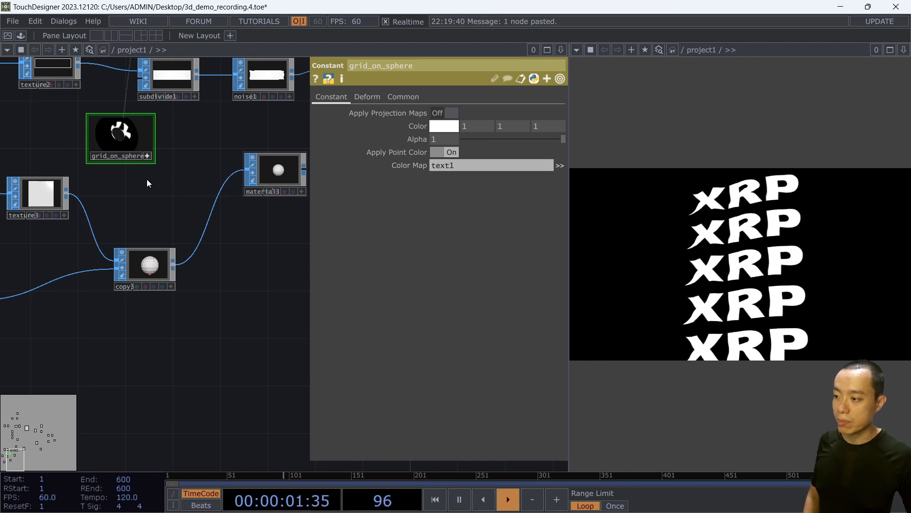
{"action": "left_click", "coordinate": [146, 155]}
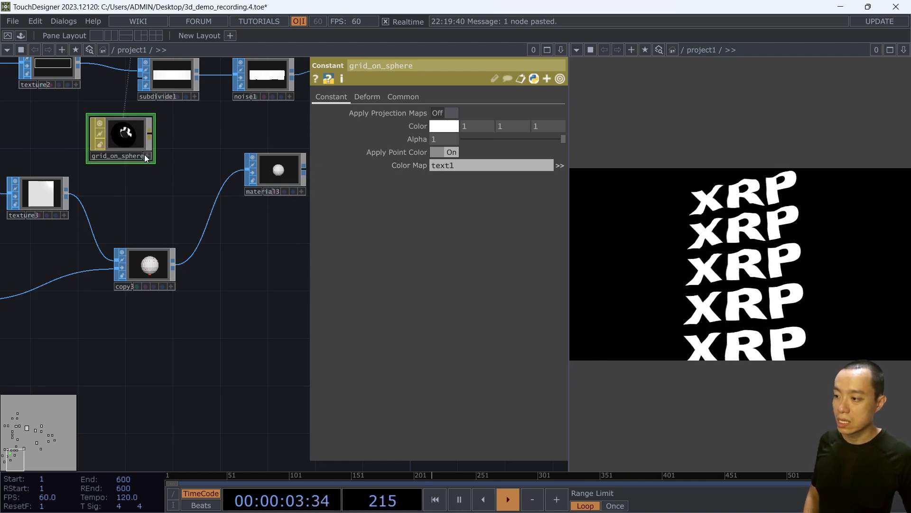
{"action": "left_click_drag", "start_coordinate": [137, 144], "coordinate": [395, 170]}
{"action": "left_click_drag", "start_coordinate": [455, 170], "coordinate": [452, 168]}
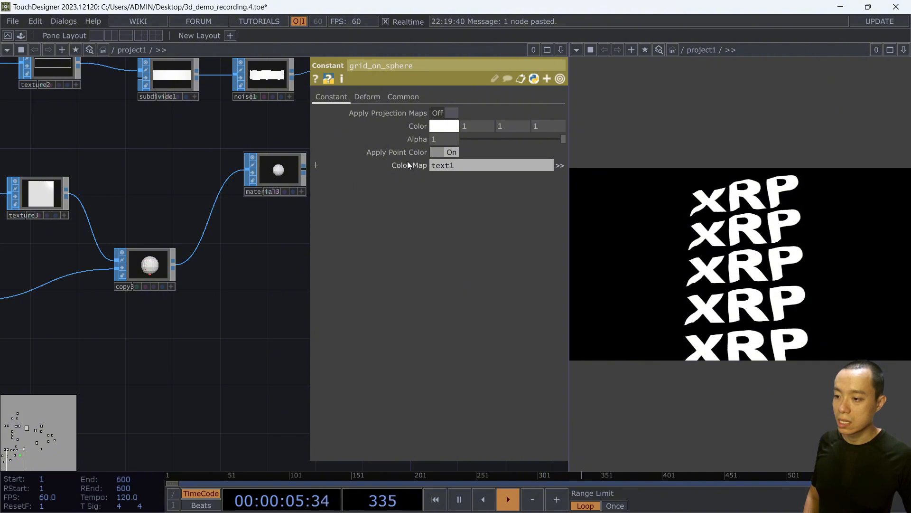
Assign grid_on_sphere as material3's material and examine the textured sphere up close.
{"action": "scroll", "coordinate": [265, 183], "scroll_direction": "down", "scroll_amount": 3}
{"action": "left_click_drag", "start_coordinate": [124, 230], "coordinate": [1, 223]}
{"action": "left_click_drag", "start_coordinate": [177, 166], "coordinate": [92, 166]}
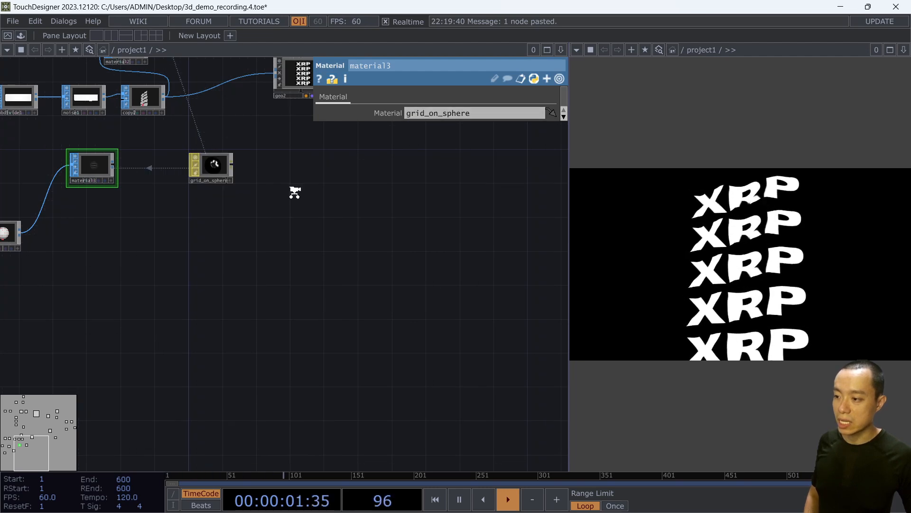
{"action": "scroll", "coordinate": [327, 210], "scroll_direction": "down", "scroll_amount": 3}
{"action": "left_click_drag", "start_coordinate": [353, 279], "coordinate": [432, 354]}
{"action": "scroll", "coordinate": [203, 247], "scroll_direction": "up", "scroll_amount": 10}
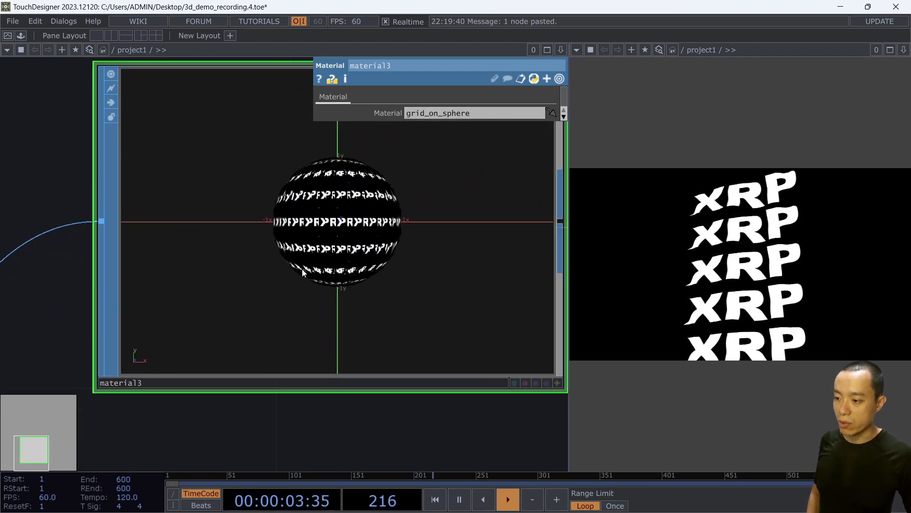
{"action": "scroll", "coordinate": [373, 269], "scroll_direction": "down", "scroll_amount": 6}
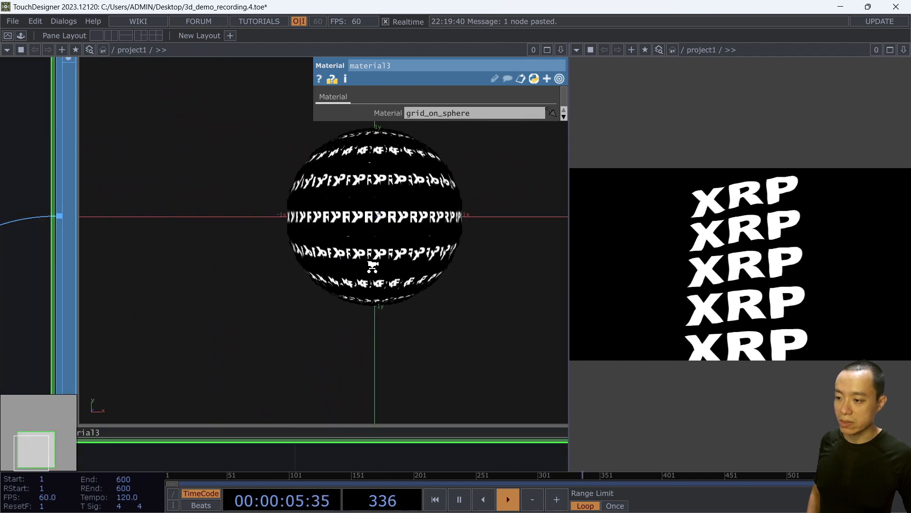
{"action": "scroll", "coordinate": [382, 246], "scroll_direction": "up", "scroll_amount": 6}
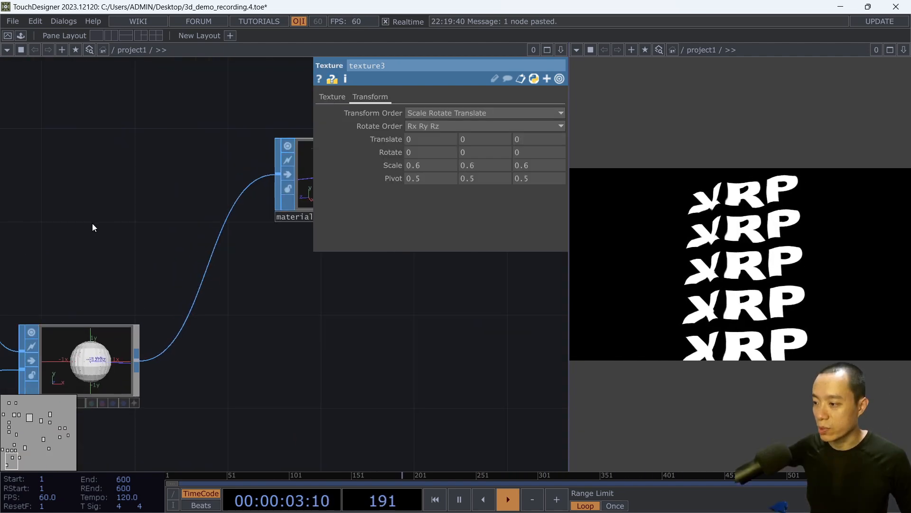
Connect texture3's output directly to material3 to view the texture on a single grid.
{"action": "scroll", "coordinate": [102, 213], "scroll_direction": "down", "scroll_amount": 3}
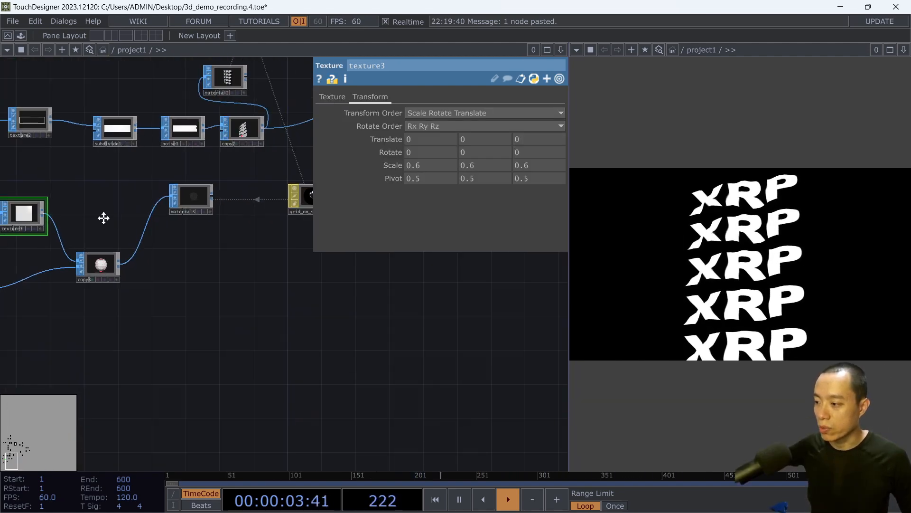
{"action": "scroll", "coordinate": [125, 230], "scroll_direction": "up", "scroll_amount": 3}
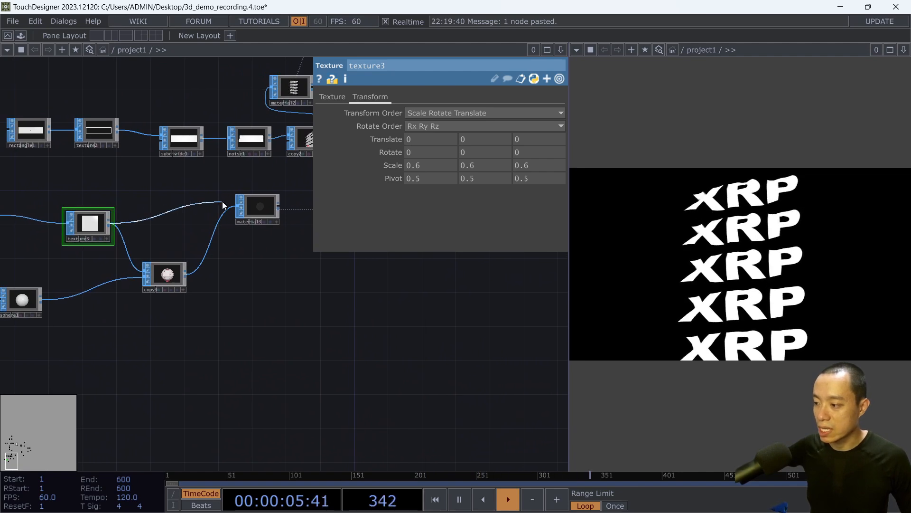
{"action": "left_click", "coordinate": [237, 206]}
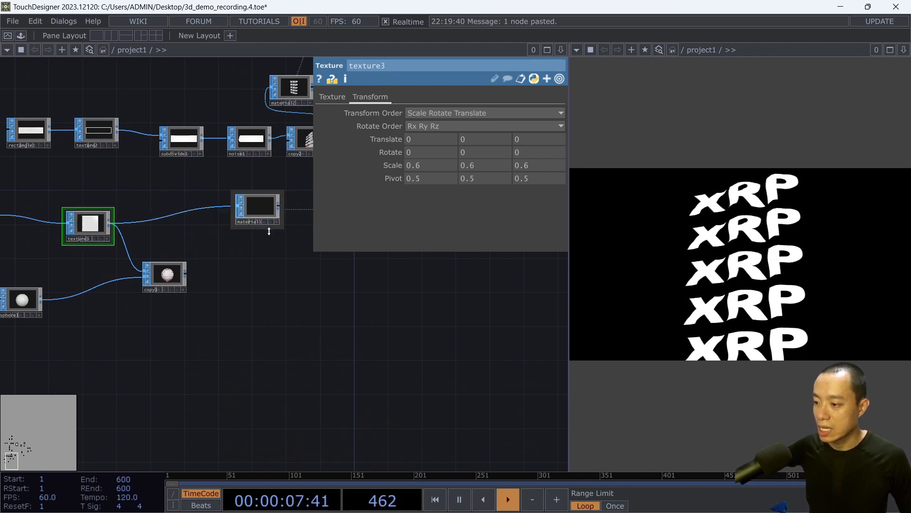
{"action": "scroll", "coordinate": [260, 208], "scroll_direction": "up", "scroll_amount": 8}
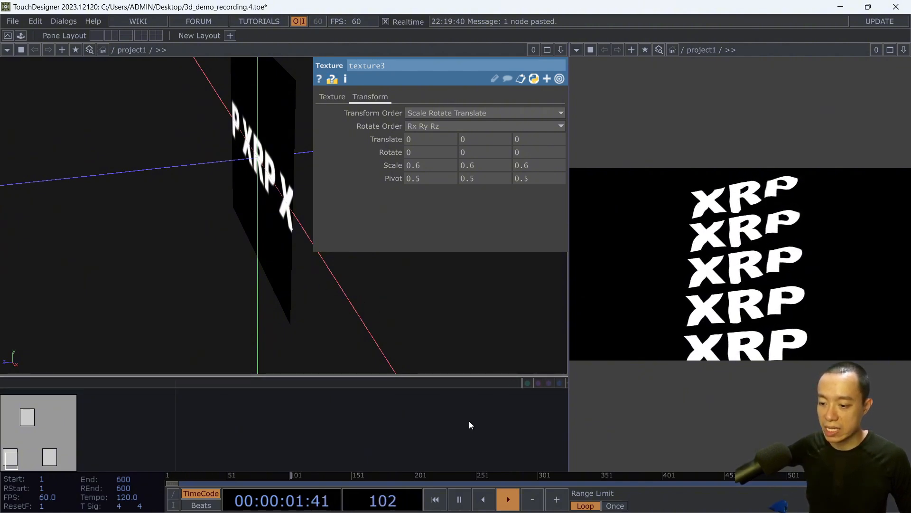
{"action": "scroll", "coordinate": [469, 420], "scroll_direction": "down", "scroll_amount": 6}
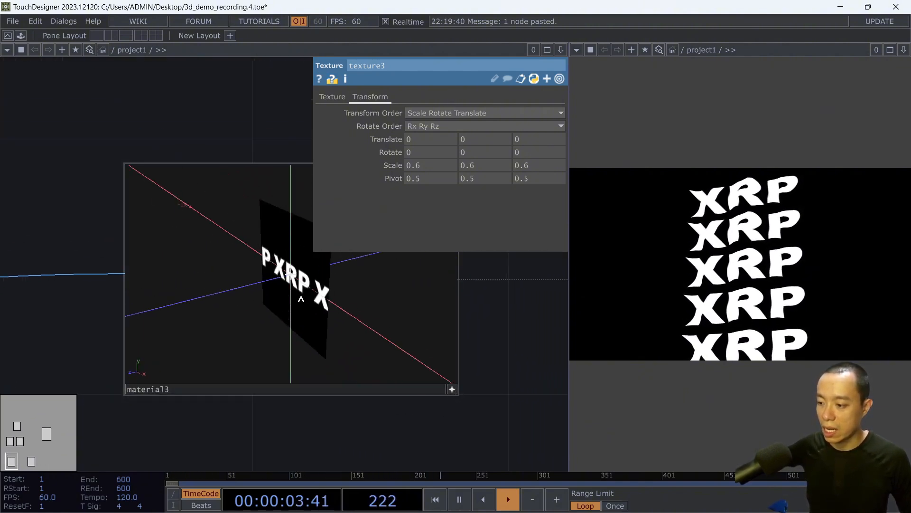
Set texture3's transform scale to 1 on all three axes while viewing the grid from the front.
{"action": "left_click_drag", "start_coordinate": [301, 299], "coordinate": [293, 284]}
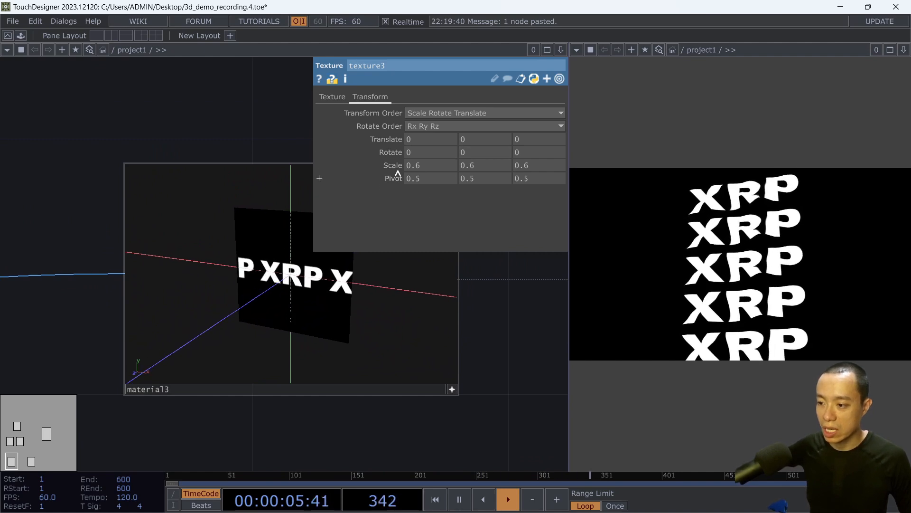
{"action": "mouse_move", "coordinate": [403, 313]}
{"action": "left_mouse_down"}
{"action": "mouse_move", "coordinate": [429, 305]}
{"action": "mouse_move", "coordinate": [418, 306]}
{"action": "left_mouse_up"}
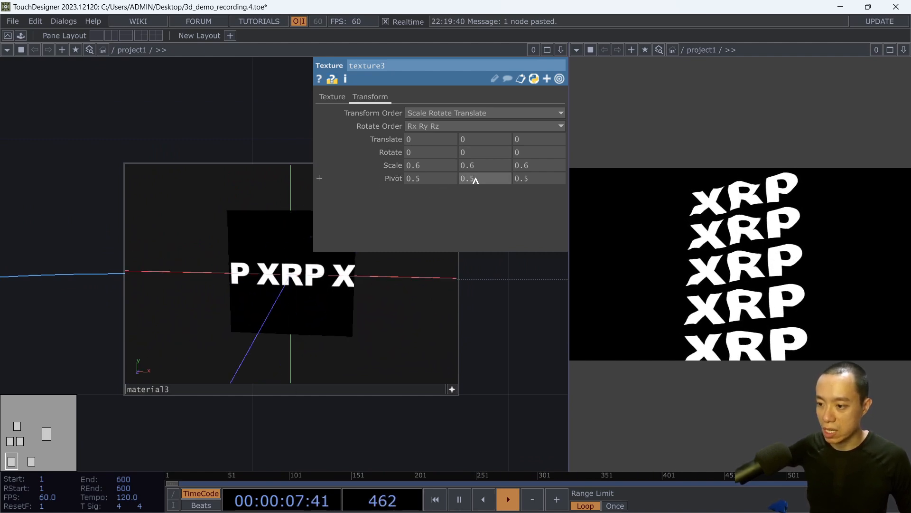
{"action": "middle_click", "coordinate": [397, 167]}
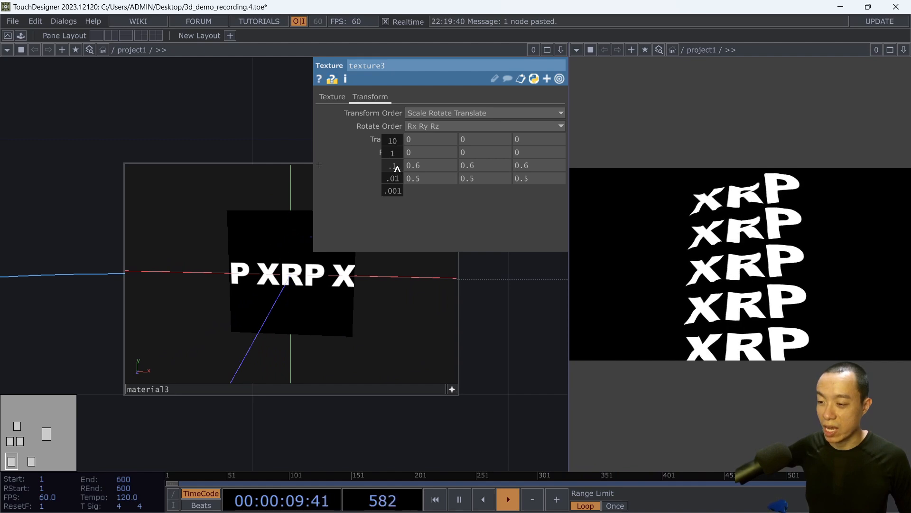
{"action": "middle_click_drag", "start_coordinate": [320, 165], "coordinate": [396, 142]}
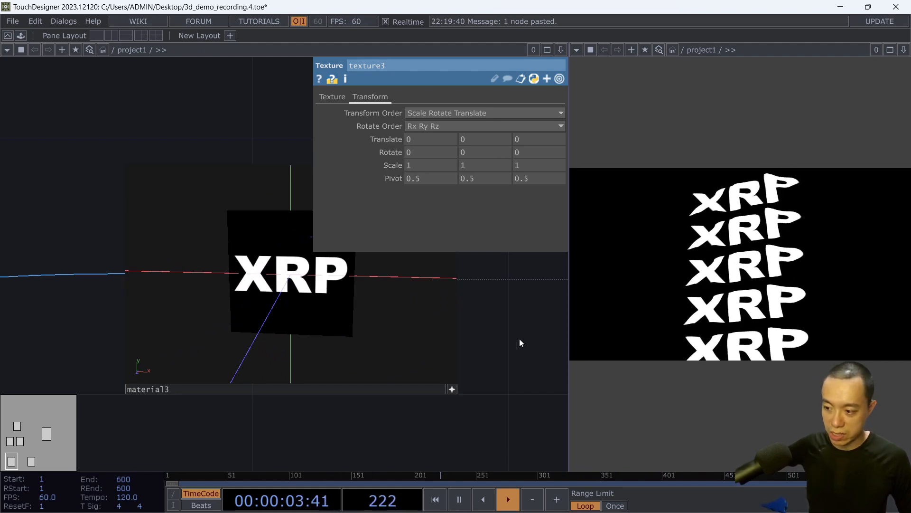
Reconnect copy3's output to material3 and examine the lettering across the sphere.
{"action": "left_click_drag", "start_coordinate": [519, 342], "coordinate": [461, 375]}
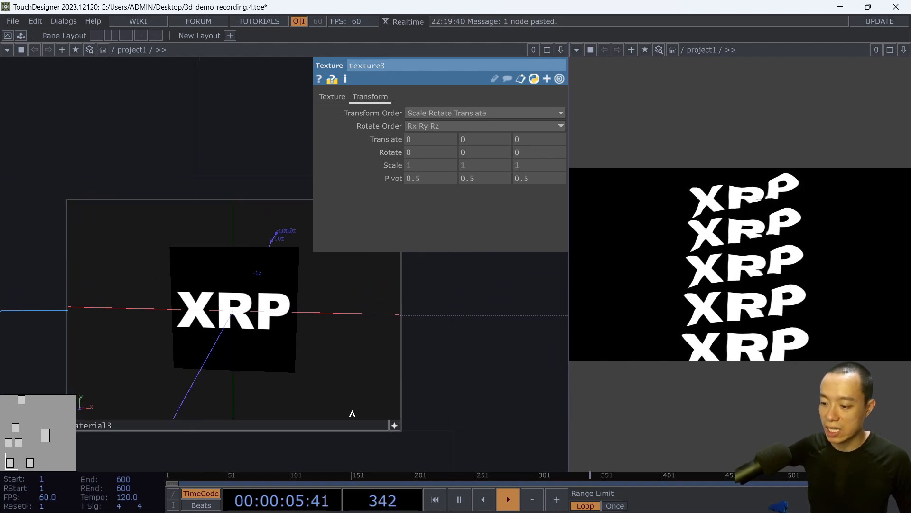
{"action": "left_click", "coordinate": [396, 421]}
{"action": "scroll", "coordinate": [418, 385], "scroll_direction": "down", "scroll_amount": 3}
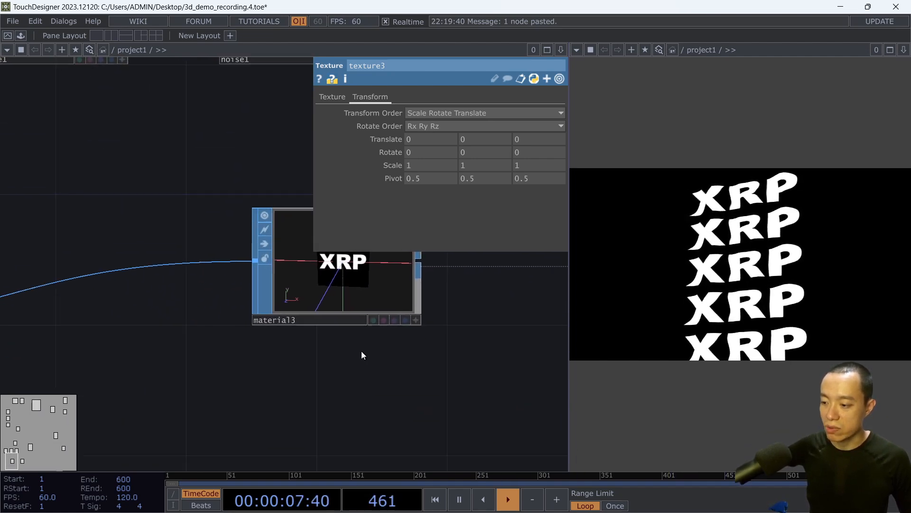
{"action": "scroll", "coordinate": [361, 351], "scroll_direction": "down", "scroll_amount": 3}
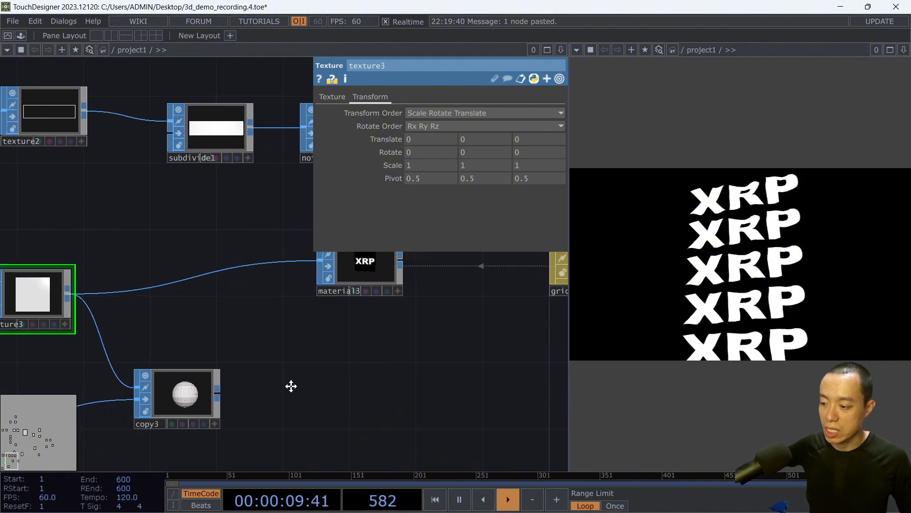
{"action": "left_click_drag", "start_coordinate": [221, 383], "coordinate": [316, 274]}
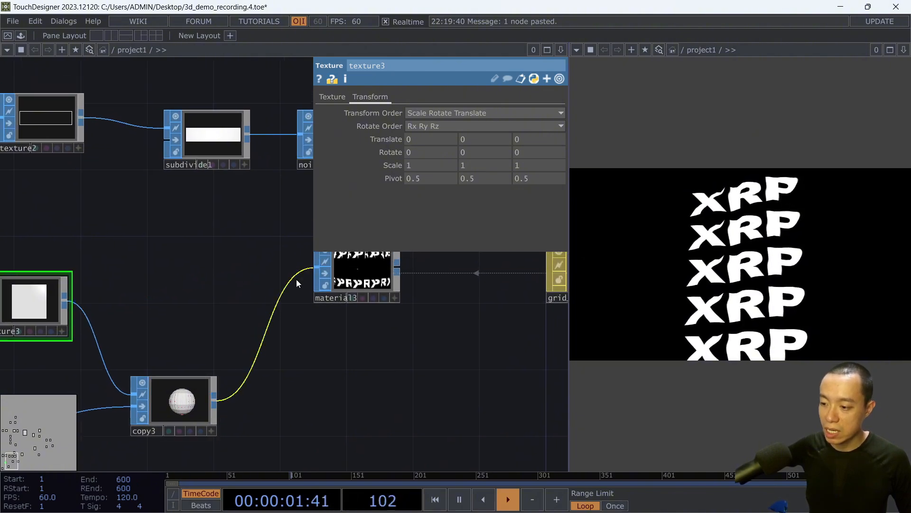
{"action": "scroll", "coordinate": [376, 290], "scroll_direction": "up", "scroll_amount": 3}
{"action": "scroll", "coordinate": [376, 267], "scroll_direction": "up", "scroll_amount": 5}
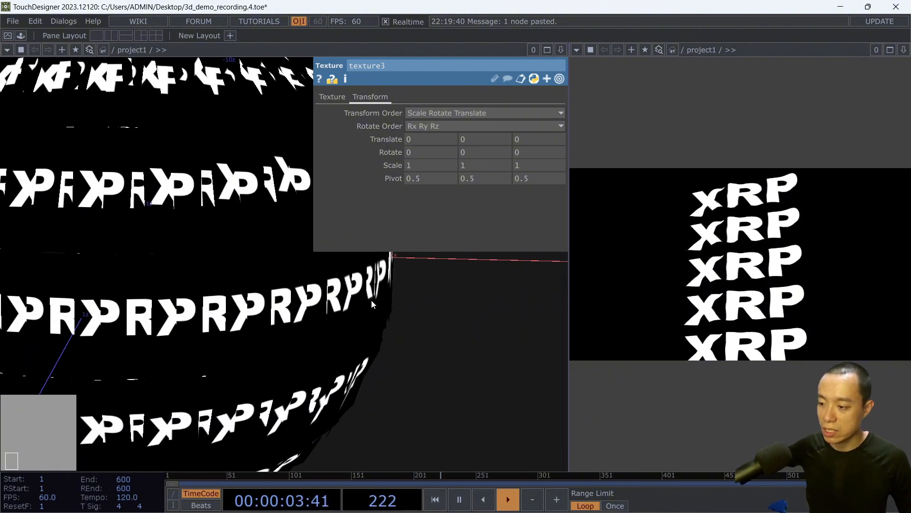
{"action": "scroll", "coordinate": [372, 300], "scroll_direction": "down", "scroll_amount": 3}
{"action": "scroll", "coordinate": [243, 320], "scroll_direction": "up", "scroll_amount": 1}
{"action": "scroll", "coordinate": [336, 305], "scroll_direction": "down", "scroll_amount": 3}
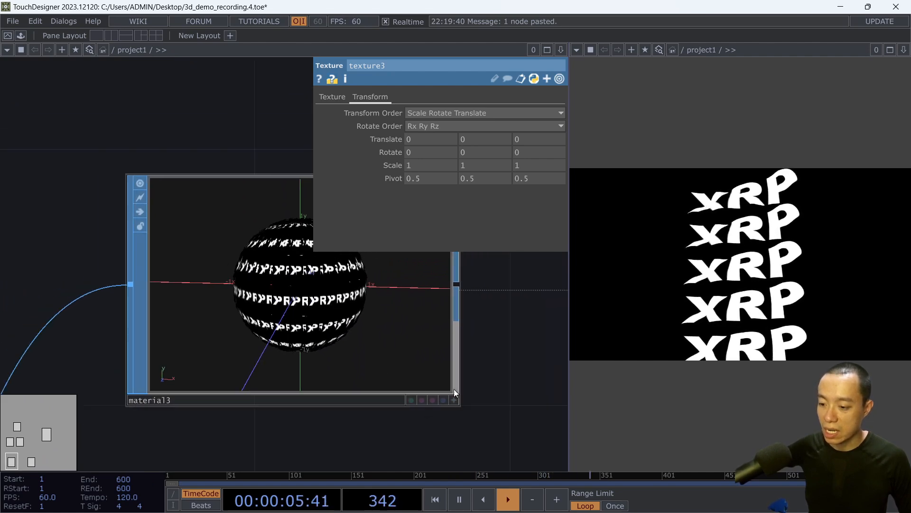
Switch material3's viewer to wireframe and orbit around it to examine how the copied grids sit on the sphere.
{"action": "key", "text": "w"}
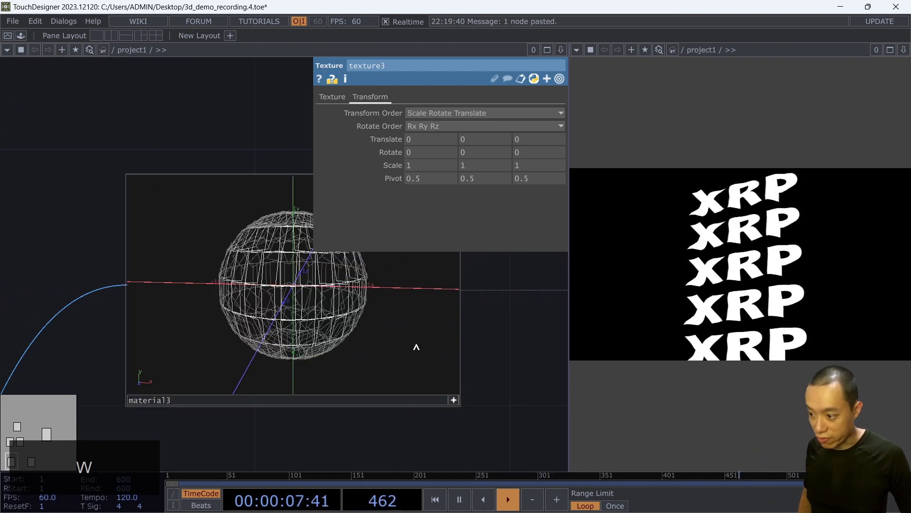
{"action": "scroll", "coordinate": [337, 303], "scroll_direction": "up", "scroll_amount": 6}
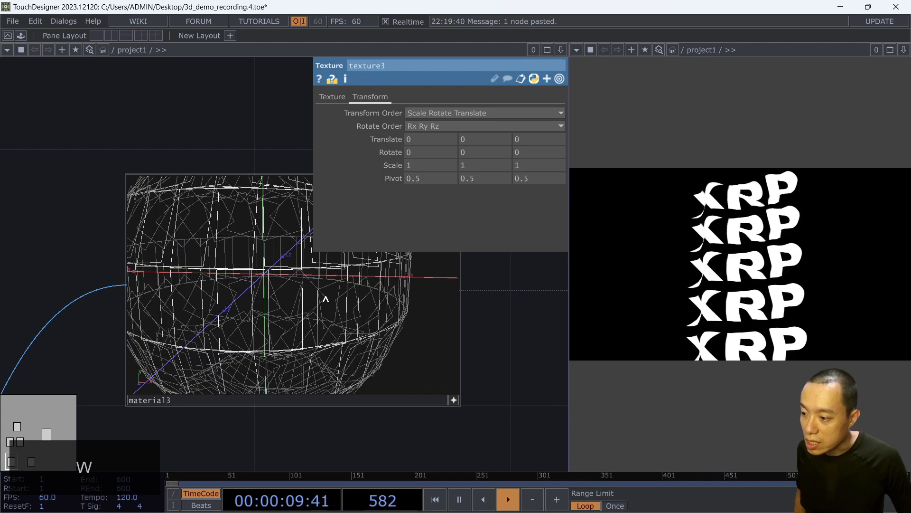
{"action": "scroll", "coordinate": [325, 298], "scroll_direction": "down", "scroll_amount": 4}
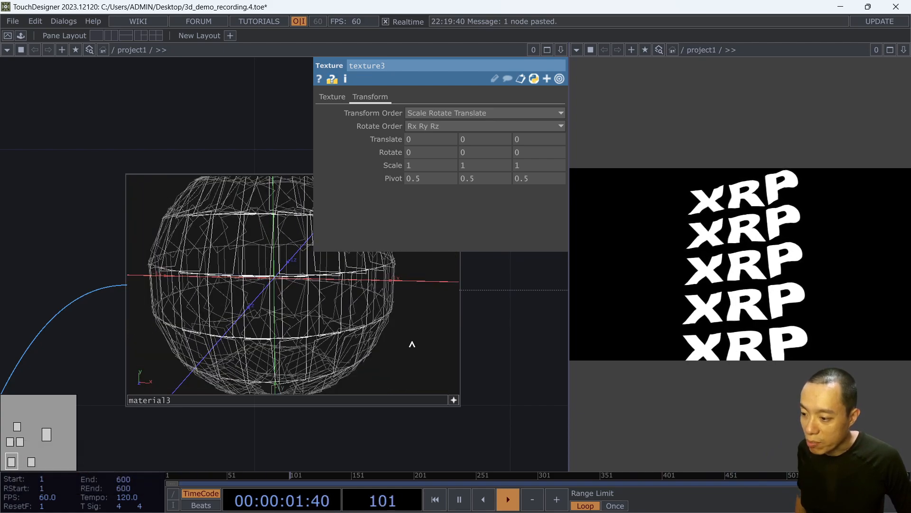
{"action": "mouse_move", "coordinate": [412, 344]}
{"action": "left_mouse_down"}
{"action": "mouse_move", "coordinate": [356, 335]}
{"action": "mouse_move", "coordinate": [360, 316]}
{"action": "mouse_move", "coordinate": [264, 307]}
{"action": "left_mouse_up"}
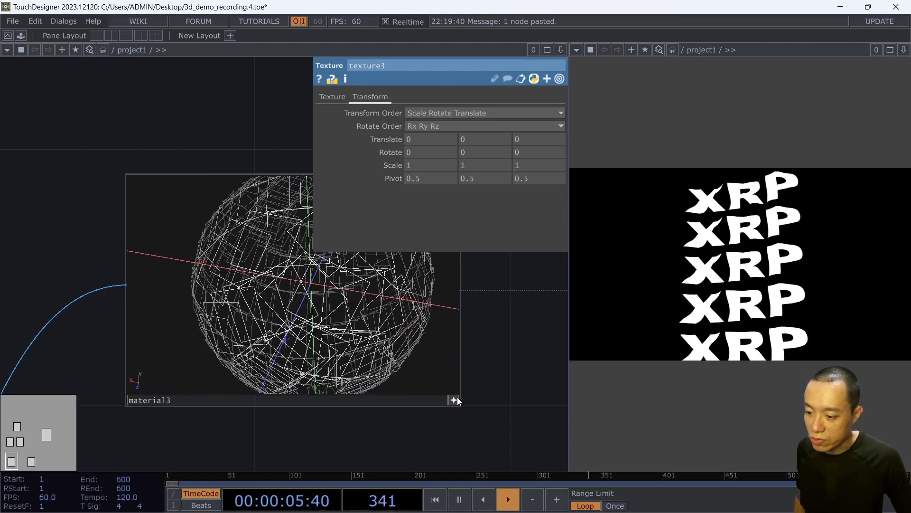
{"action": "scroll", "coordinate": [403, 336], "scroll_direction": "down", "scroll_amount": 1}
{"action": "left_click", "coordinate": [453, 400]}
{"action": "scroll", "coordinate": [326, 325], "scroll_direction": "down", "scroll_amount": 3}
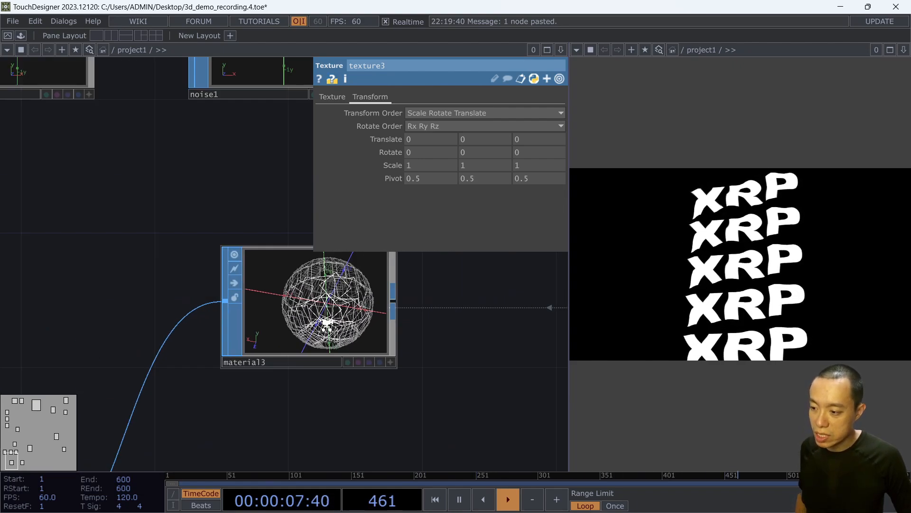
Examine copy3's copy, stamp and attribute parameters.
{"action": "scroll", "coordinate": [327, 325], "scroll_direction": "down", "scroll_amount": 3}
{"action": "left_click_drag", "start_coordinate": [334, 370], "coordinate": [462, 313]}
{"action": "left_click", "coordinate": [277, 404]}
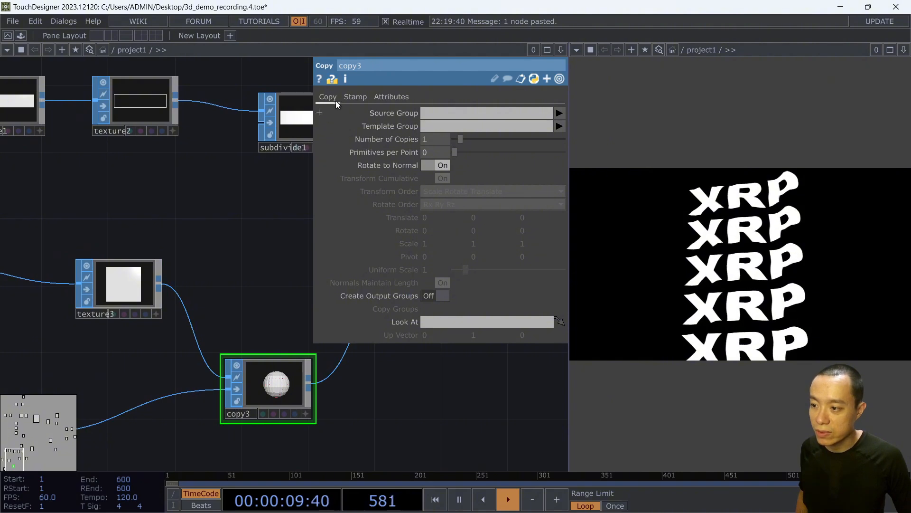
{"action": "left_click", "coordinate": [355, 97]}
{"action": "left_click", "coordinate": [387, 98]}
{"action": "left_click", "coordinate": [362, 99]}
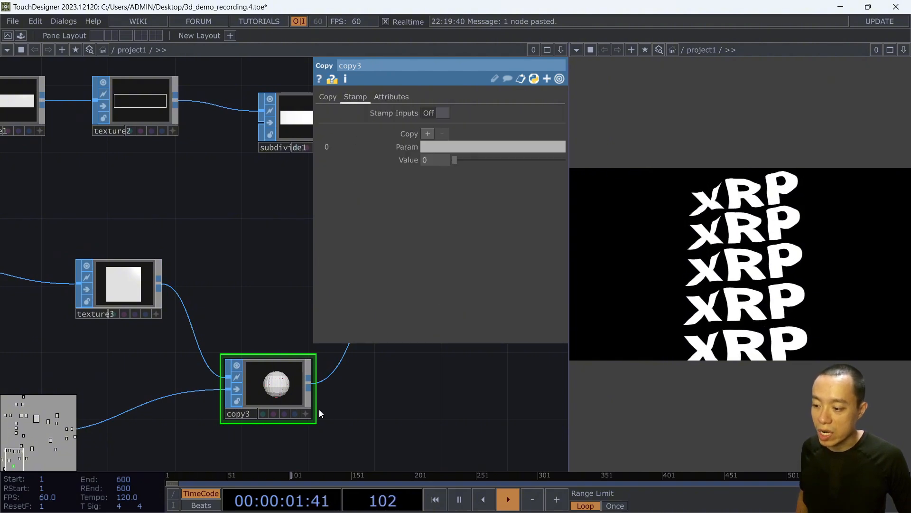
Set sphere1's columns to 9 while viewing the copied grids in copy3.
{"action": "scroll", "coordinate": [303, 406], "scroll_direction": "up", "scroll_amount": 5}
{"action": "scroll", "coordinate": [286, 341], "scroll_direction": "down", "scroll_amount": 3}
{"action": "left_click_drag", "start_coordinate": [236, 168], "coordinate": [256, 130]}
{"action": "scroll", "coordinate": [209, 176], "scroll_direction": "down", "scroll_amount": 2}
{"action": "left_click_drag", "start_coordinate": [210, 210], "coordinate": [317, 145]}
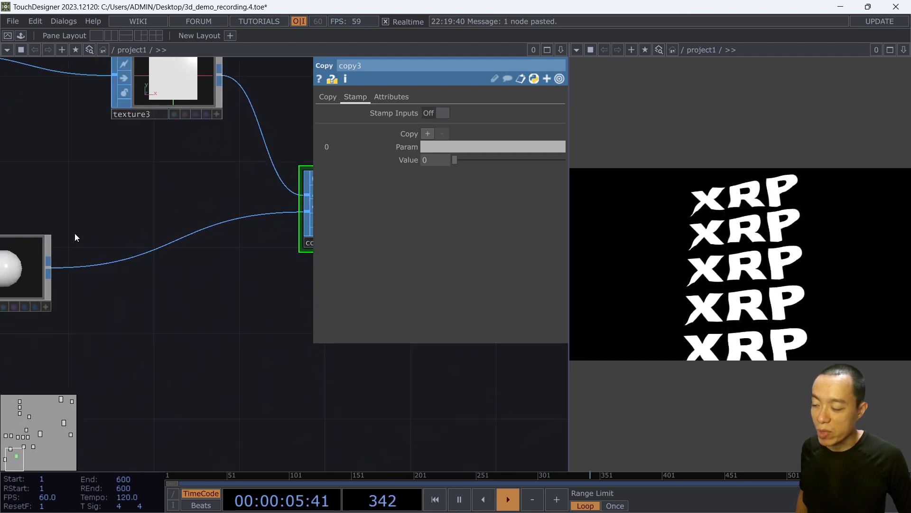
{"action": "left_click_drag", "start_coordinate": [75, 233], "coordinate": [149, 212]}
{"action": "left_click", "coordinate": [77, 246]}
{"action": "scroll", "coordinate": [246, 374], "scroll_direction": "down", "scroll_amount": 3}
{"action": "left_click_drag", "start_coordinate": [337, 366], "coordinate": [76, 377]}
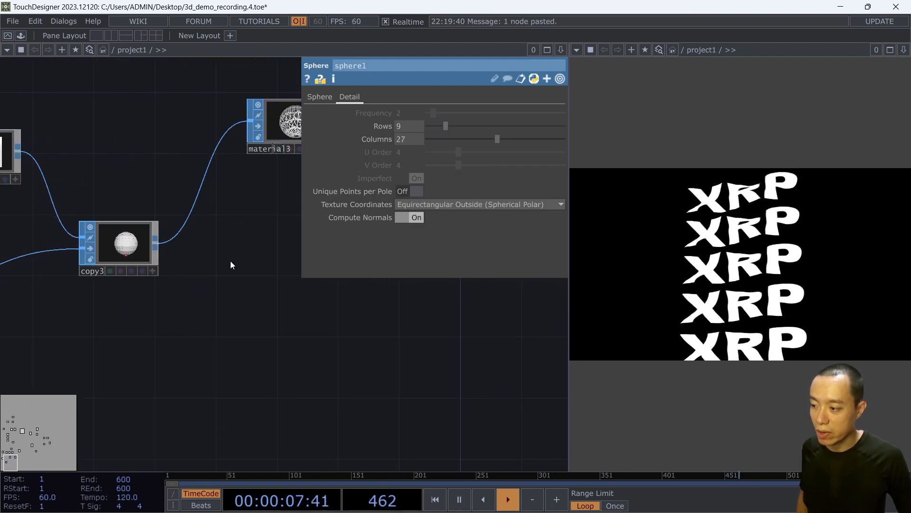
{"action": "scroll", "coordinate": [158, 233], "scroll_direction": "up", "scroll_amount": 4}
{"action": "left_click_drag", "start_coordinate": [386, 341], "coordinate": [616, 340]}
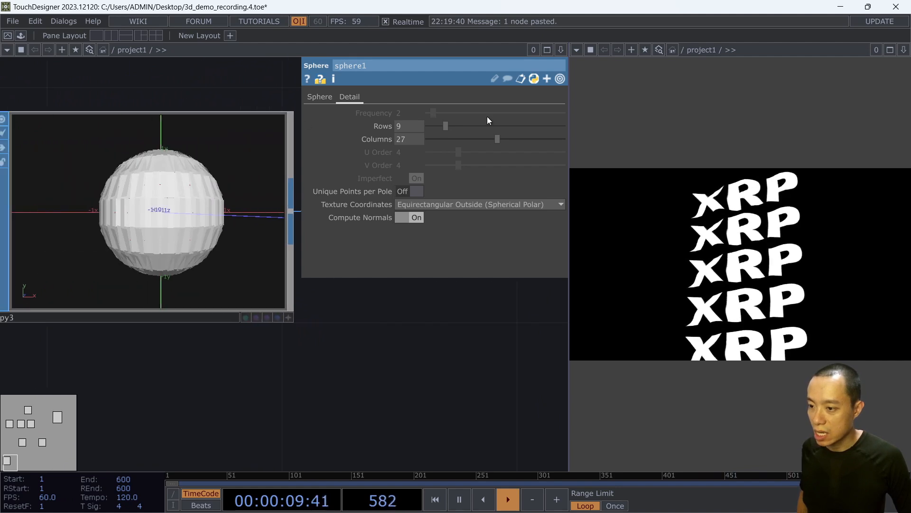
{"action": "left_click_drag", "start_coordinate": [499, 142], "coordinate": [462, 143]}
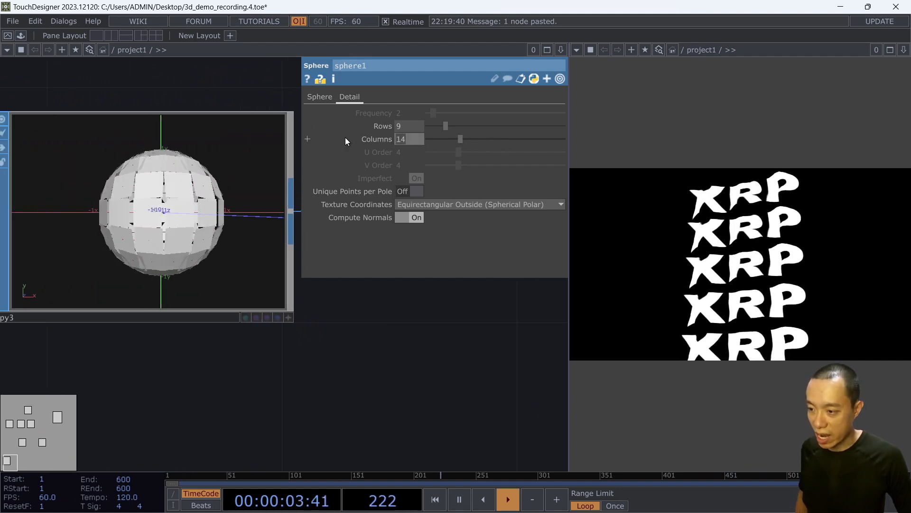
{"action": "type", "text": "9"}
{"action": "key", "text": "Return"}
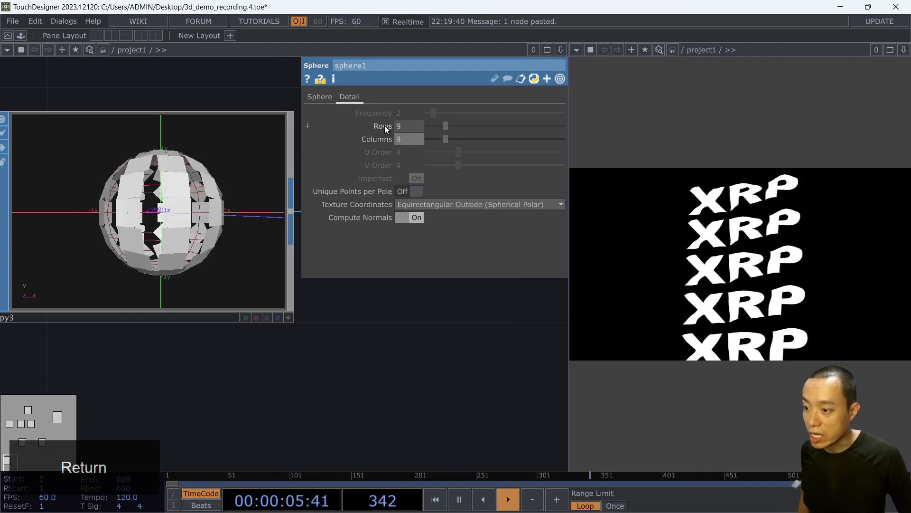
Examine the spacing of the copied grids around the sphere in copy3's viewer.
{"action": "scroll", "coordinate": [181, 206], "scroll_direction": "up", "scroll_amount": 5}
{"action": "scroll", "coordinate": [181, 206], "scroll_direction": "down", "scroll_amount": 4}
{"action": "scroll", "coordinate": [181, 206], "scroll_direction": "up", "scroll_amount": 4}
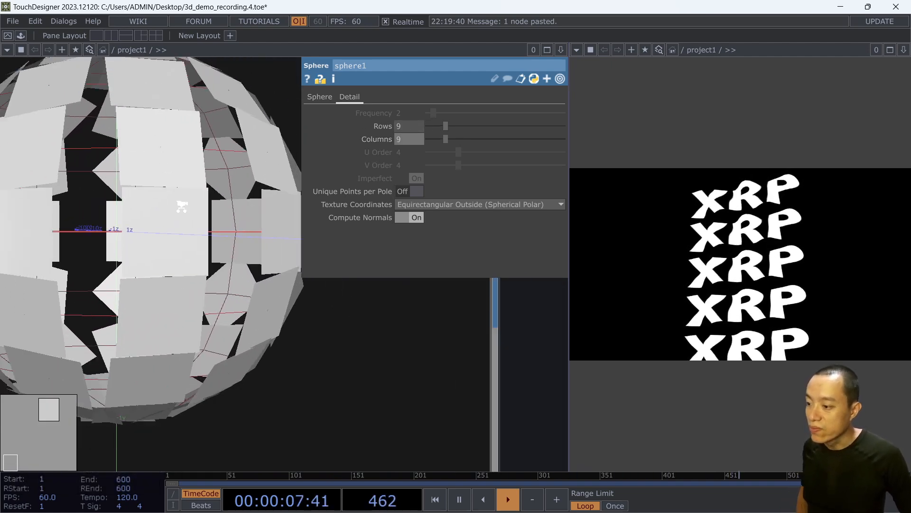
{"action": "scroll", "coordinate": [180, 206], "scroll_direction": "down", "scroll_amount": 5}
{"action": "left_click_drag", "start_coordinate": [325, 338], "coordinate": [569, 348]}
Switch material3's viewer from wireframe back to textured shading.
{"action": "scroll", "coordinate": [293, 328], "scroll_direction": "down", "scroll_amount": 2}
{"action": "scroll", "coordinate": [285, 323], "scroll_direction": "down", "scroll_amount": 6}
{"action": "left_click_drag", "start_coordinate": [205, 382], "coordinate": [50, 404]}
{"action": "left_click_drag", "start_coordinate": [316, 349], "coordinate": [73, 412]}
{"action": "scroll", "coordinate": [241, 187], "scroll_direction": "up", "scroll_amount": 5}
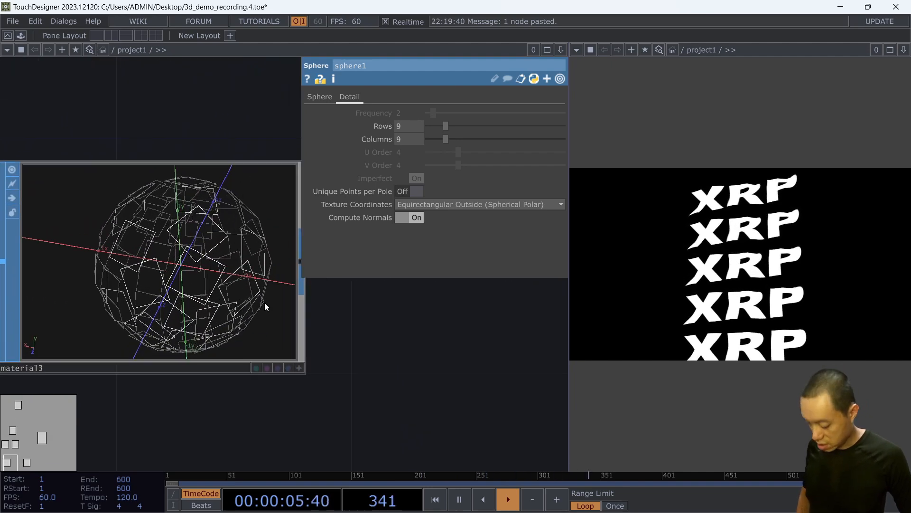
{"action": "key", "text": "q"}
{"action": "left_click", "coordinate": [299, 365]}
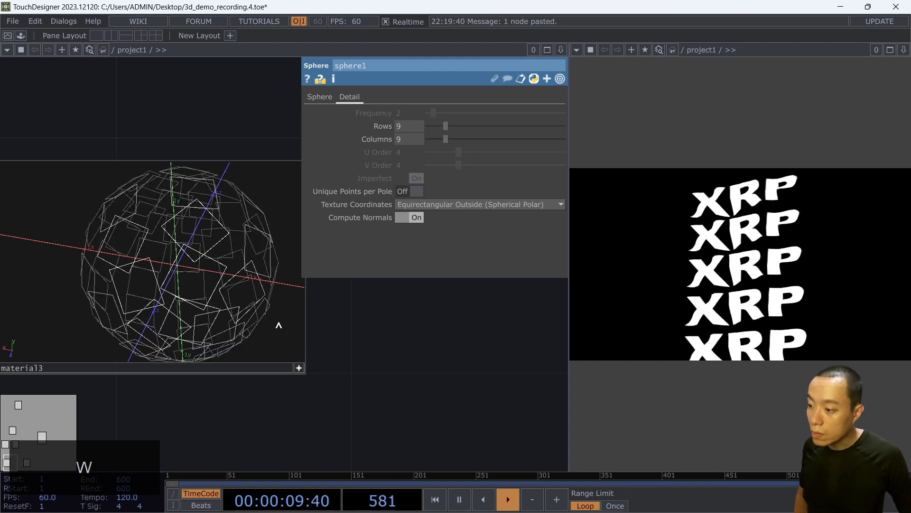
{"action": "key", "text": "w"}
{"action": "left_click", "coordinate": [299, 368]}
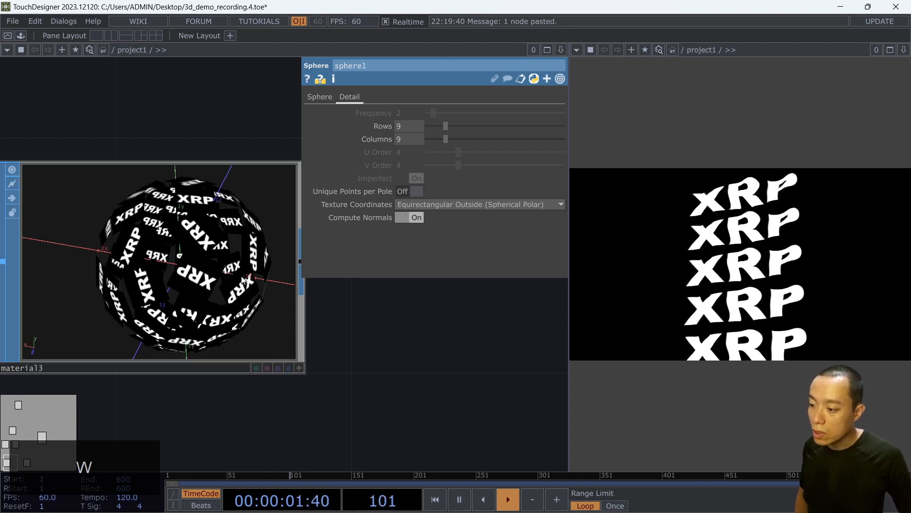
Orbit around material3's sphere to examine the orientation of the XRP grids.
{"action": "left_click", "coordinate": [243, 280]}
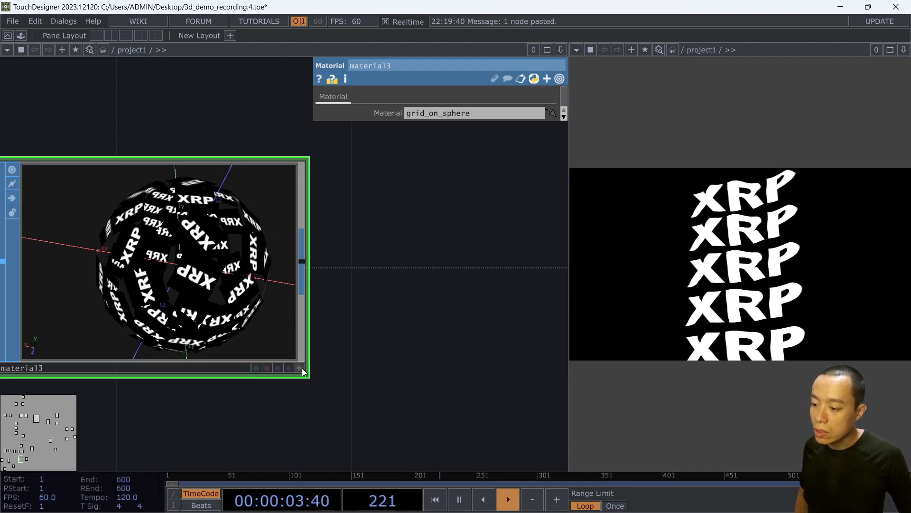
{"action": "left_click", "coordinate": [299, 367]}
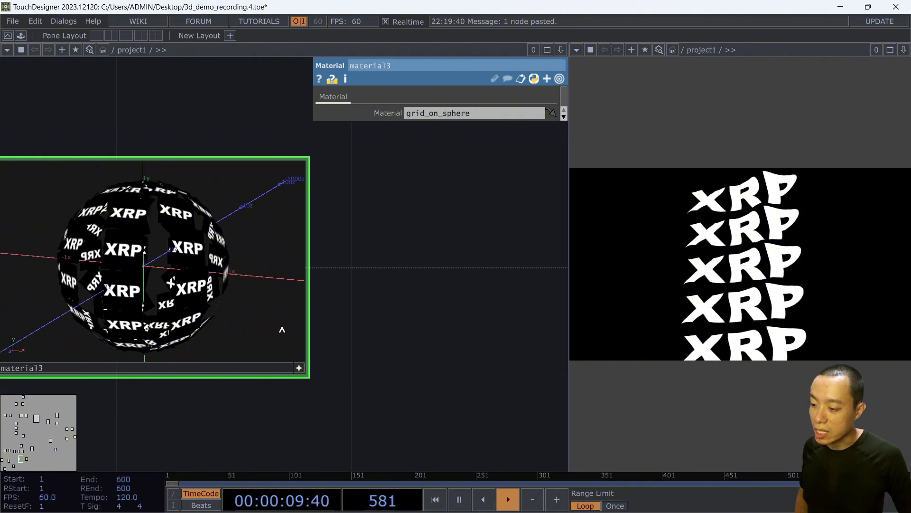
{"action": "scroll", "coordinate": [320, 317], "scroll_direction": "down", "scroll_amount": 5}
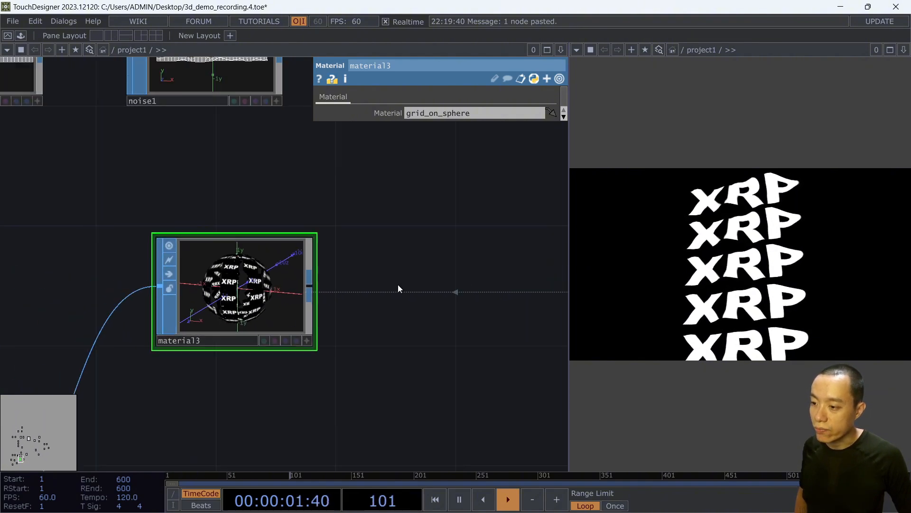
Review copy3's main copy parameters and try adjusting its Primitives per Point value.
{"action": "scroll", "coordinate": [249, 362], "scroll_direction": "down", "scroll_amount": 1}
{"action": "left_click_drag", "start_coordinate": [249, 363], "coordinate": [433, 183]}
{"action": "left_click", "coordinate": [178, 315]}
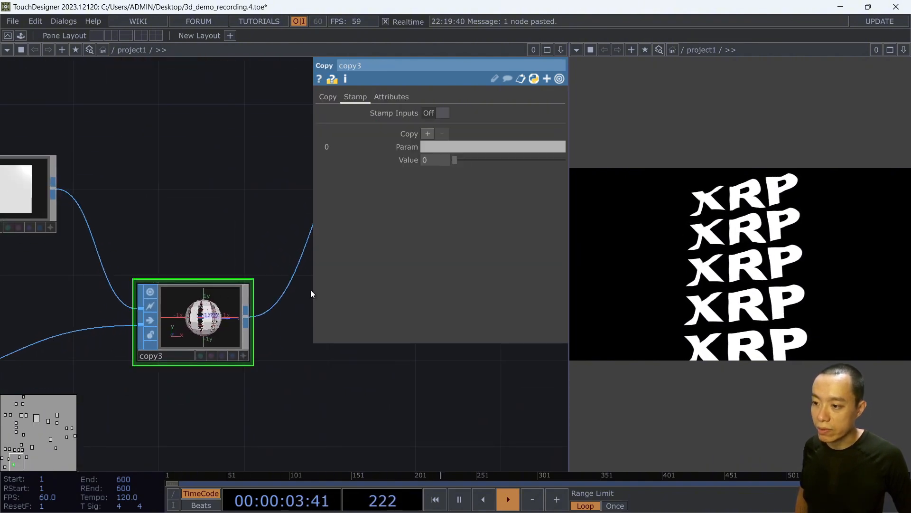
{"action": "left_click", "coordinate": [328, 97]}
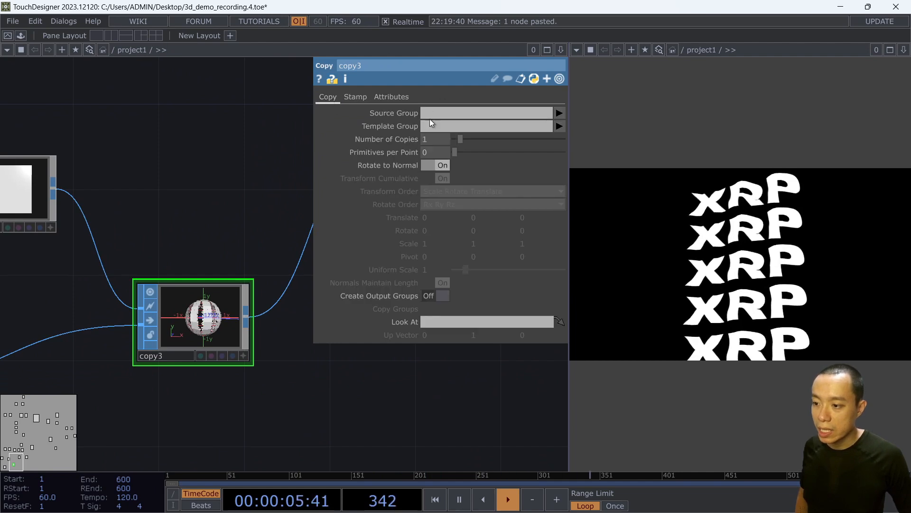
{"action": "scroll", "coordinate": [162, 143], "scroll_direction": "down", "scroll_amount": 2}
{"action": "left_click_drag", "start_coordinate": [263, 123], "coordinate": [332, 48]}
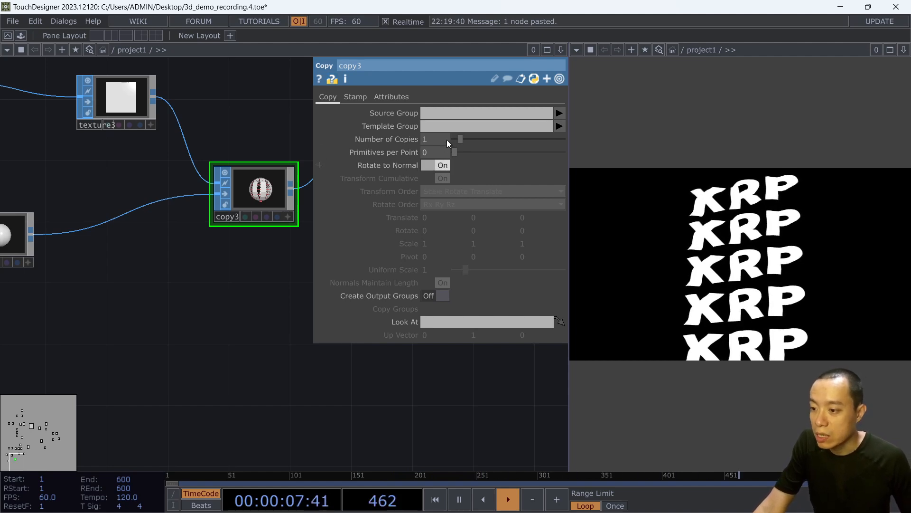
{"action": "left_click_drag", "start_coordinate": [457, 150], "coordinate": [472, 150]}
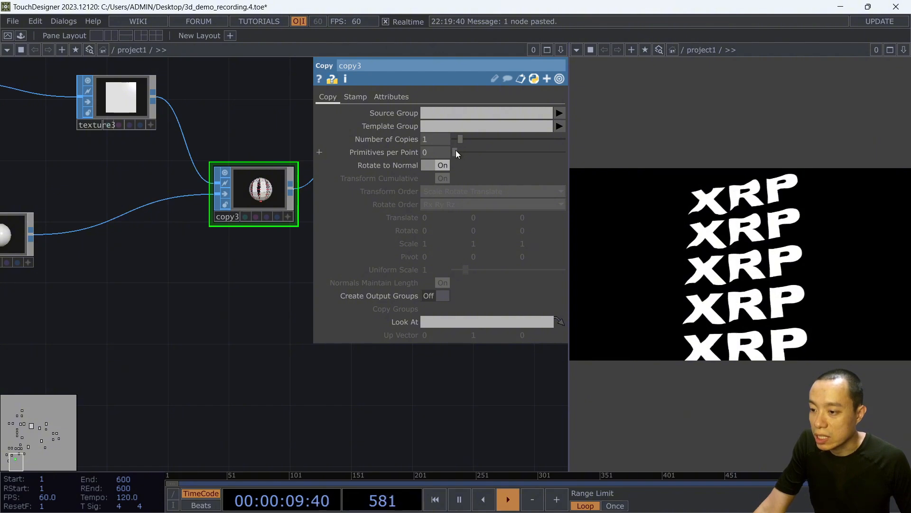
{"action": "key", "text": "h"}
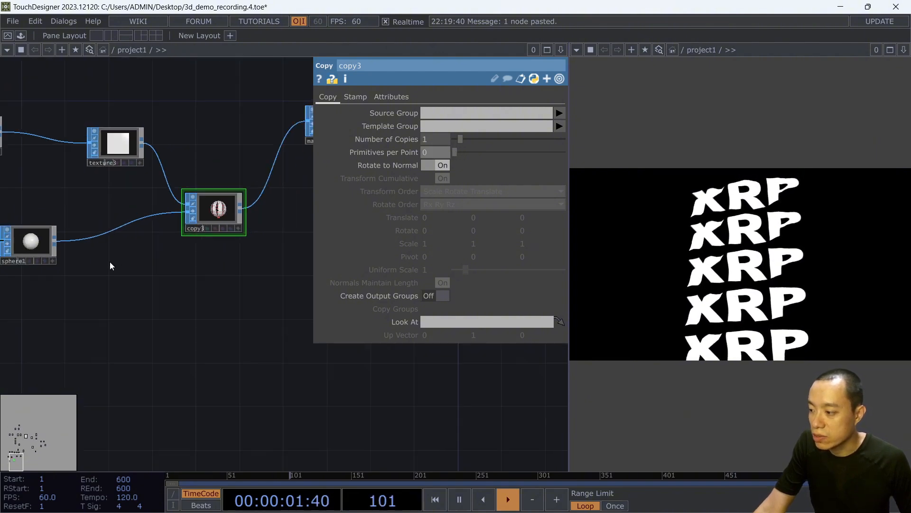
Set sphere1's primitive type to Polygon and inspect the grid copies on the sphere in copy3 from another angle.
{"action": "left_click", "coordinate": [118, 243]}
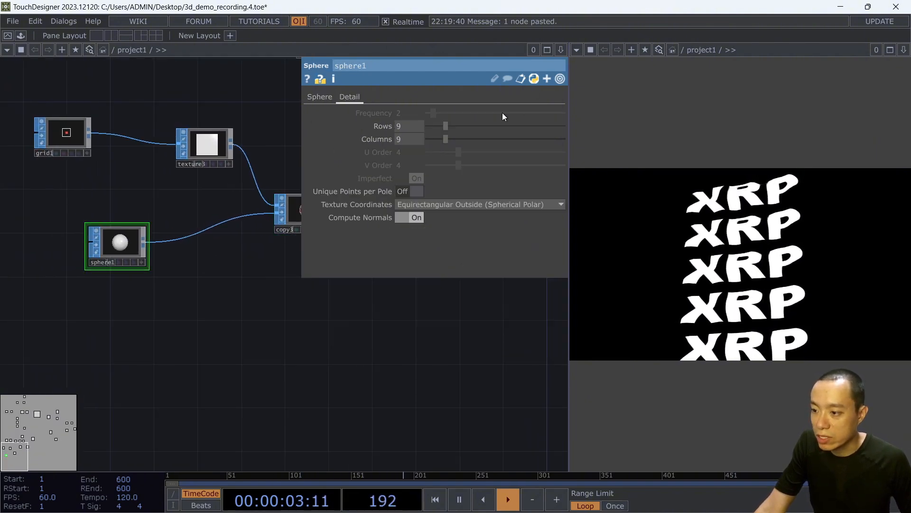
{"action": "left_click", "coordinate": [318, 97]}
{"action": "left_click", "coordinate": [463, 113]}
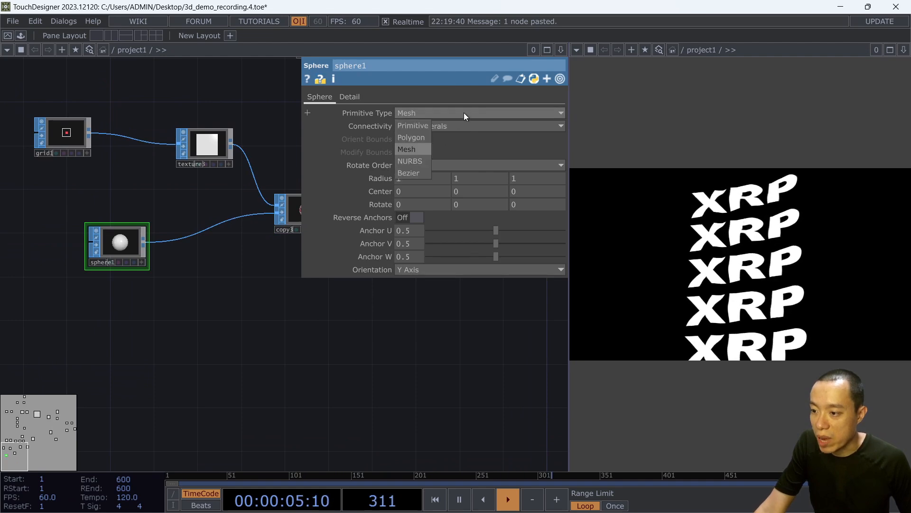
{"action": "left_click", "coordinate": [417, 140]}
{"action": "scroll", "coordinate": [213, 224], "scroll_direction": "up", "scroll_amount": 5}
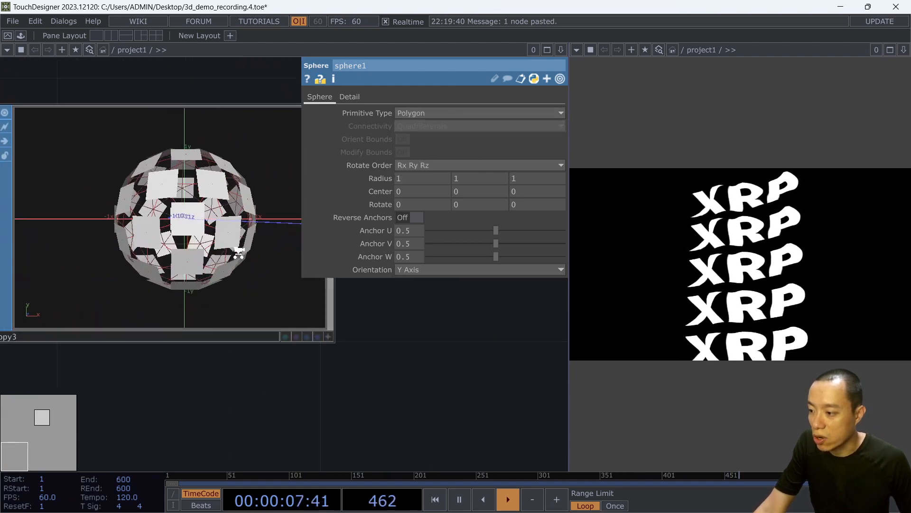
{"action": "scroll", "coordinate": [239, 253], "scroll_direction": "up", "scroll_amount": 2}
{"action": "left_click", "coordinate": [351, 359]}
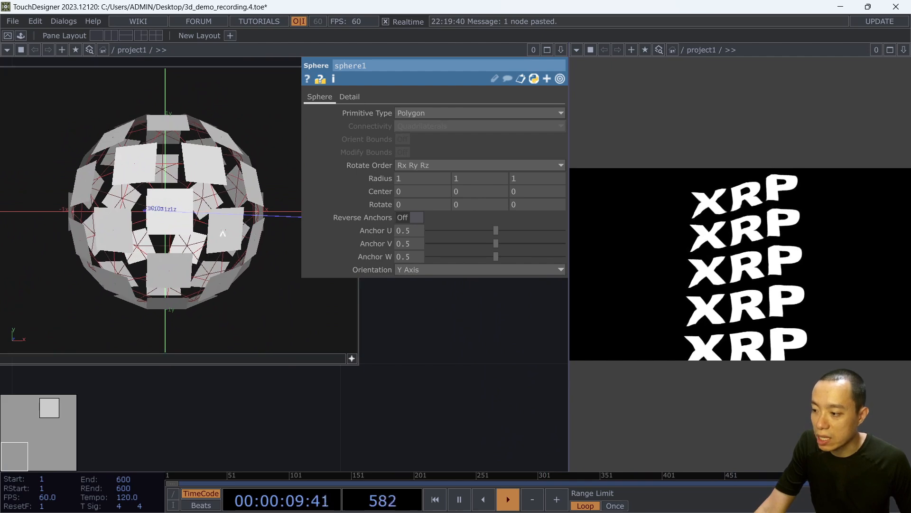
{"action": "left_click_drag", "start_coordinate": [238, 204], "coordinate": [207, 205]}
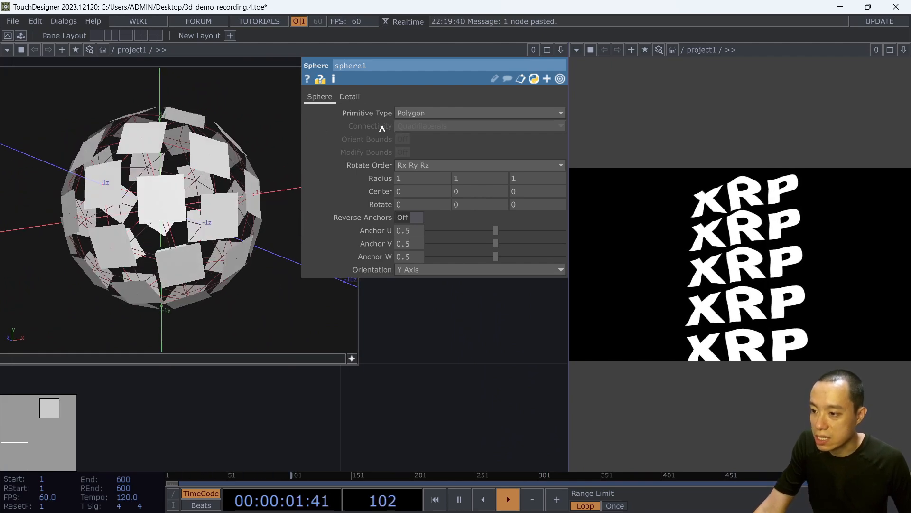
Switch sphere1's primitive type to Mesh and back to Polygon to compare how the copies are distributed.
{"action": "left_click", "coordinate": [460, 114]}
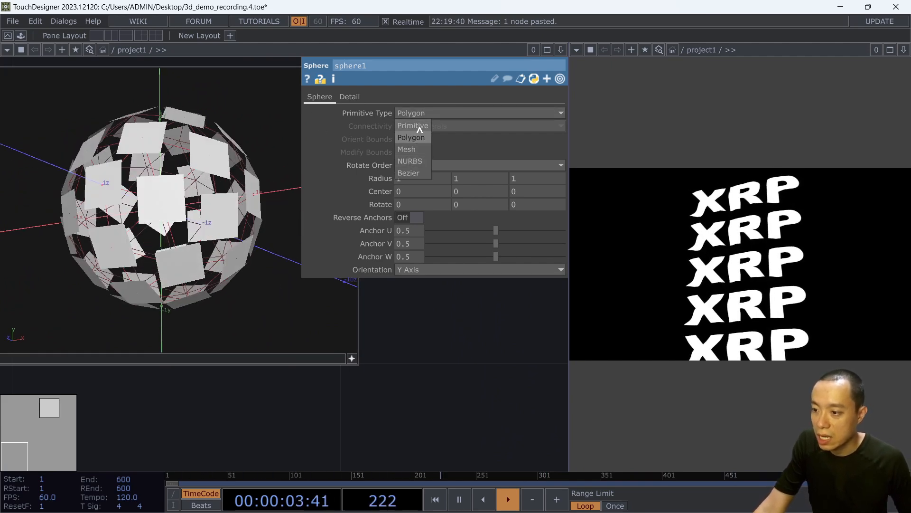
{"action": "left_click", "coordinate": [414, 149]}
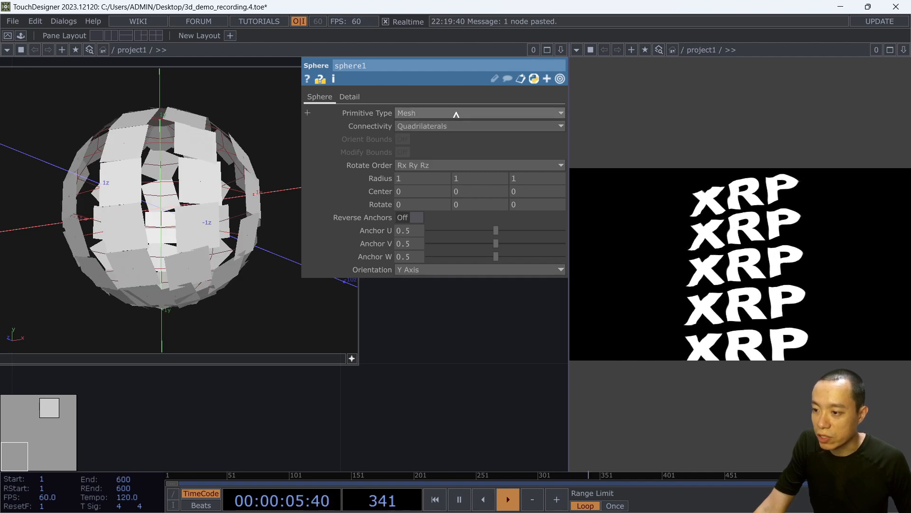
{"action": "left_click", "coordinate": [435, 114]}
{"action": "left_click", "coordinate": [423, 139]}
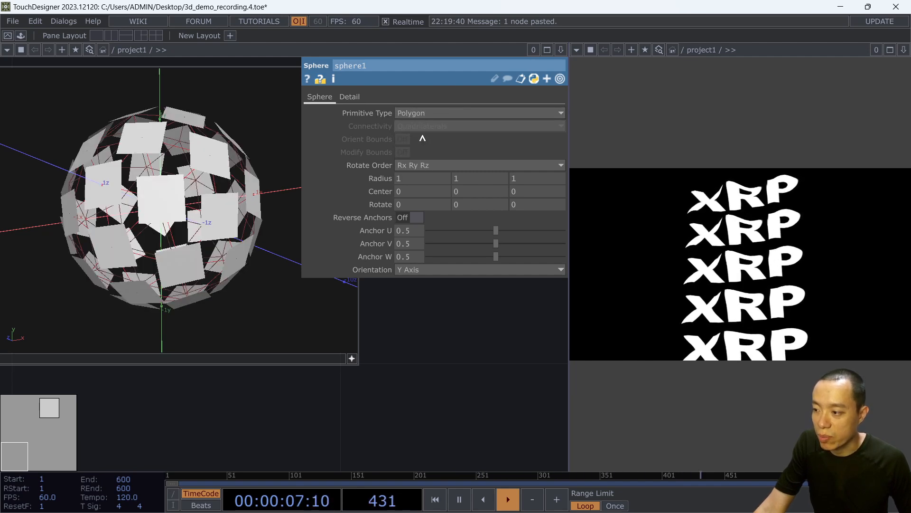
Try the Bezier primitive type on sphere1, and return it to Mesh.
{"action": "left_click", "coordinate": [434, 116]}
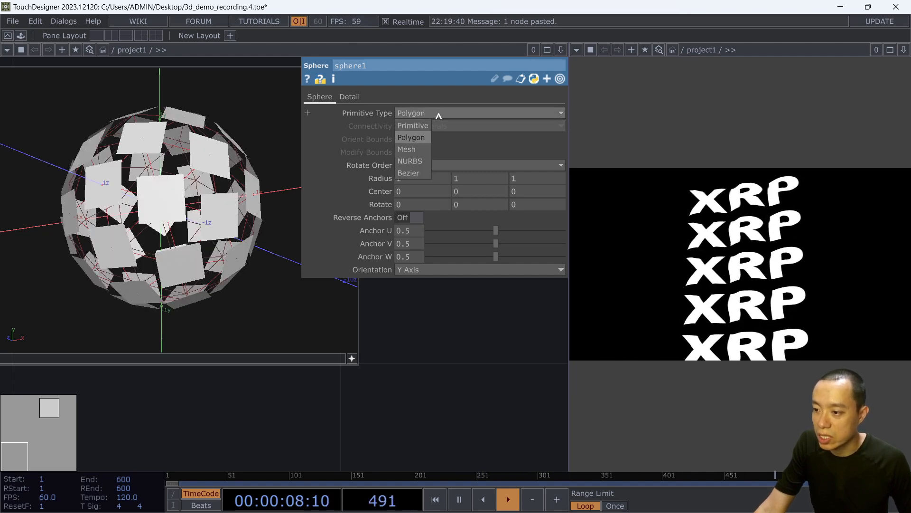
{"action": "left_click", "coordinate": [413, 175]}
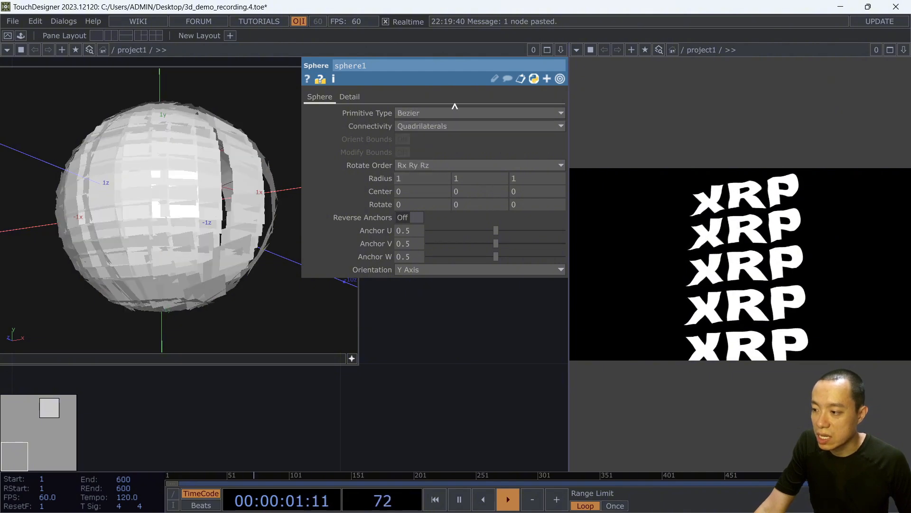
{"action": "left_click", "coordinate": [425, 115]}
{"action": "left_click", "coordinate": [411, 150]}
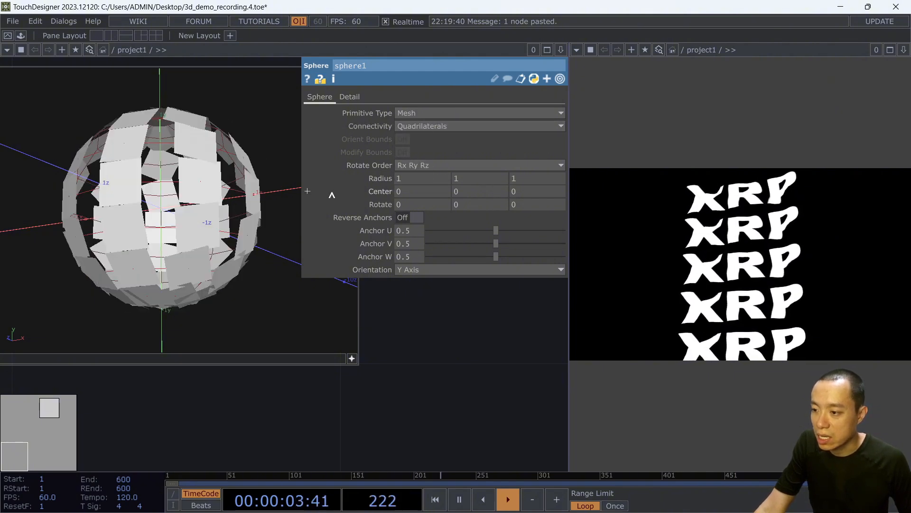
Set the primitive type of sphere1 to Polygon.
{"action": "scroll", "coordinate": [427, 308], "scroll_direction": "down", "scroll_amount": 10}
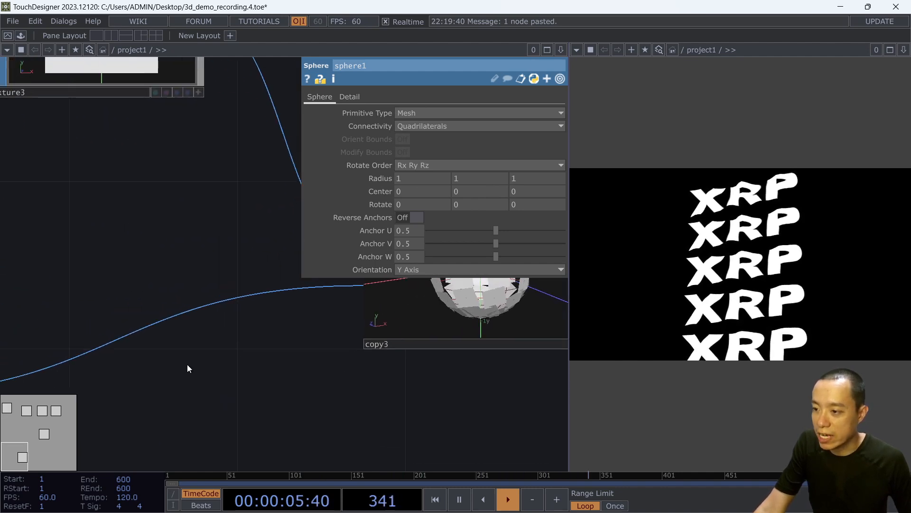
{"action": "left_click_drag", "start_coordinate": [213, 391], "coordinate": [216, 288]}
{"action": "scroll", "coordinate": [216, 289], "scroll_direction": "down", "scroll_amount": 1}
{"action": "left_click_drag", "start_coordinate": [185, 339], "coordinate": [125, 349]}
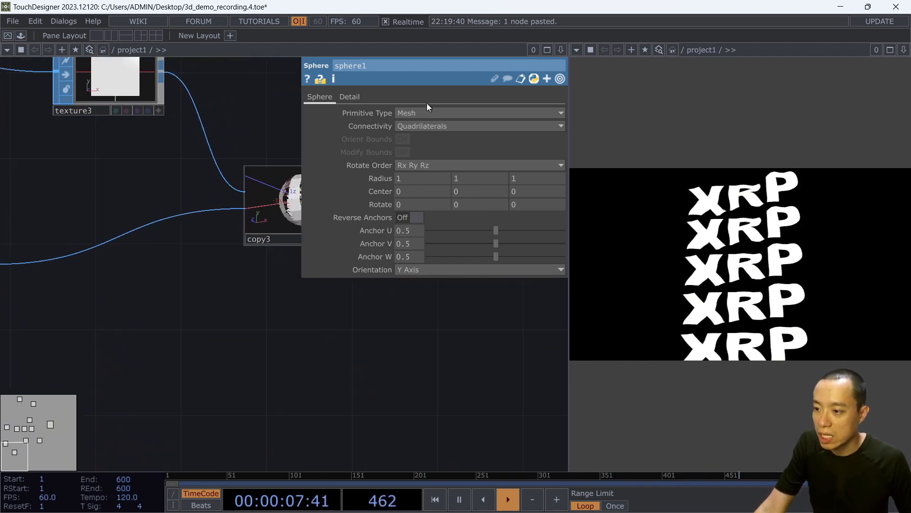
{"action": "left_click", "coordinate": [425, 113]}
{"action": "left_click", "coordinate": [422, 138]}
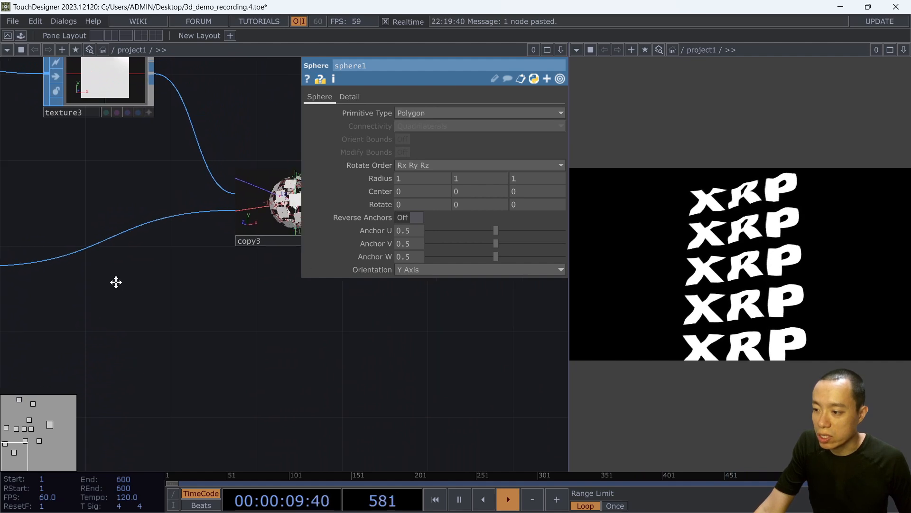
Examine the spacing and orientation of the grid copies in copy3's viewer from different angles and up close.
{"action": "scroll", "coordinate": [209, 266], "scroll_direction": "up", "scroll_amount": 3}
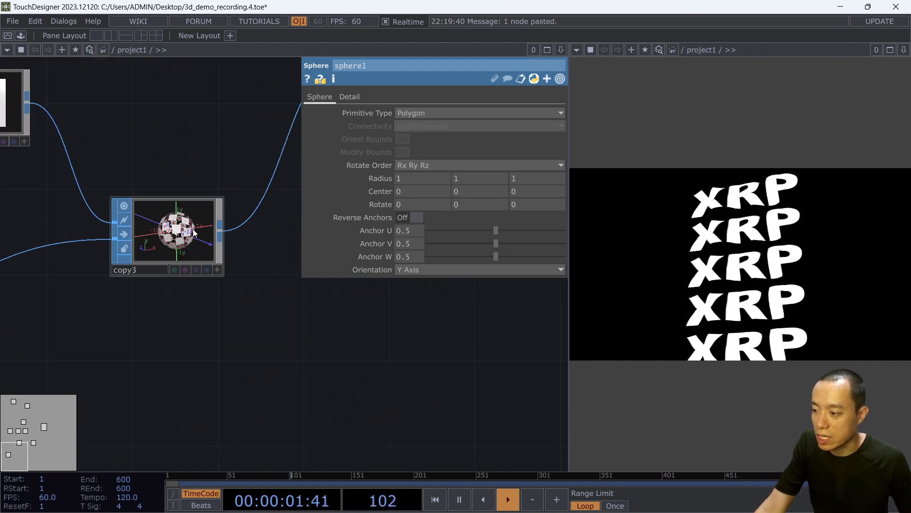
{"action": "left_click", "coordinate": [216, 273]}
{"action": "left_click", "coordinate": [217, 269]}
{"action": "mouse_move", "coordinate": [175, 216]}
{"action": "left_mouse_down"}
{"action": "mouse_move", "coordinate": [185, 228]}
{"action": "mouse_move", "coordinate": [171, 226]}
{"action": "mouse_move", "coordinate": [187, 222]}
{"action": "left_mouse_up"}
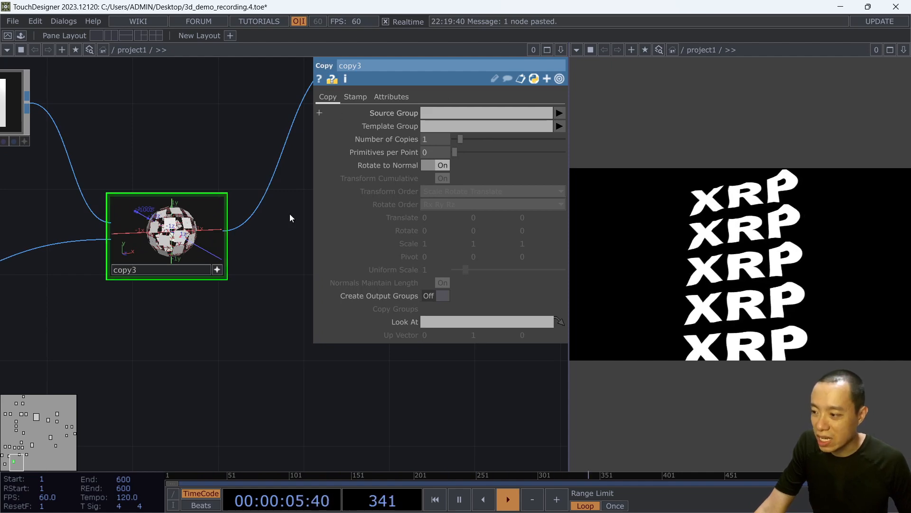
{"action": "left_click", "coordinate": [217, 269]}
{"action": "scroll", "coordinate": [192, 236], "scroll_direction": "up", "scroll_amount": 7}
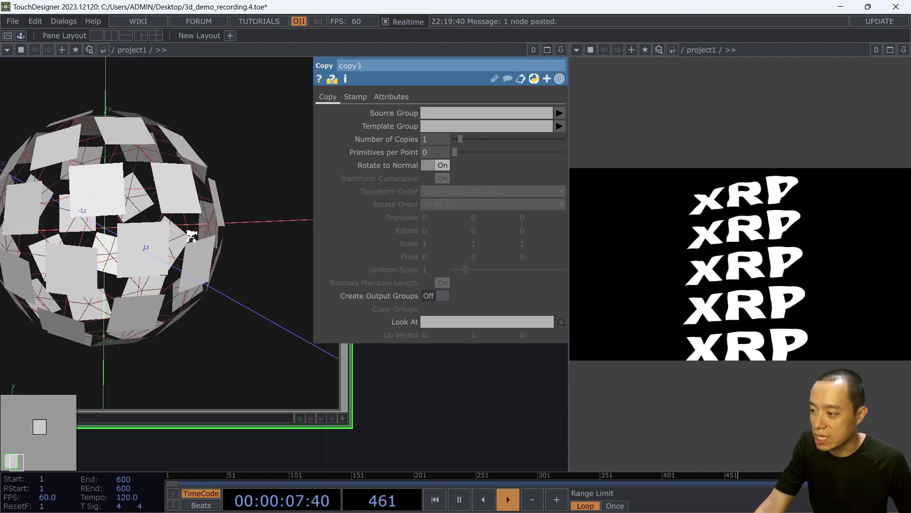
{"action": "scroll", "coordinate": [192, 236], "scroll_direction": "up", "scroll_amount": 3}
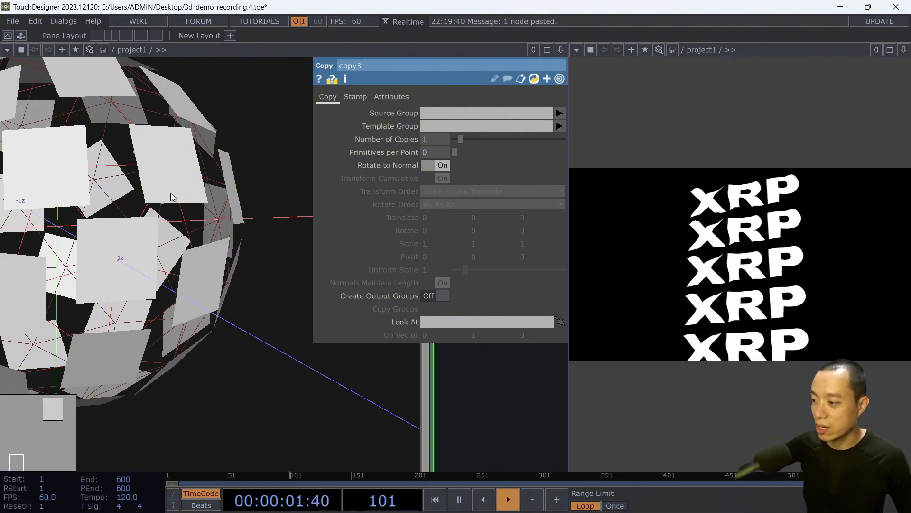
{"action": "scroll", "coordinate": [141, 198], "scroll_direction": "down", "scroll_amount": 5}
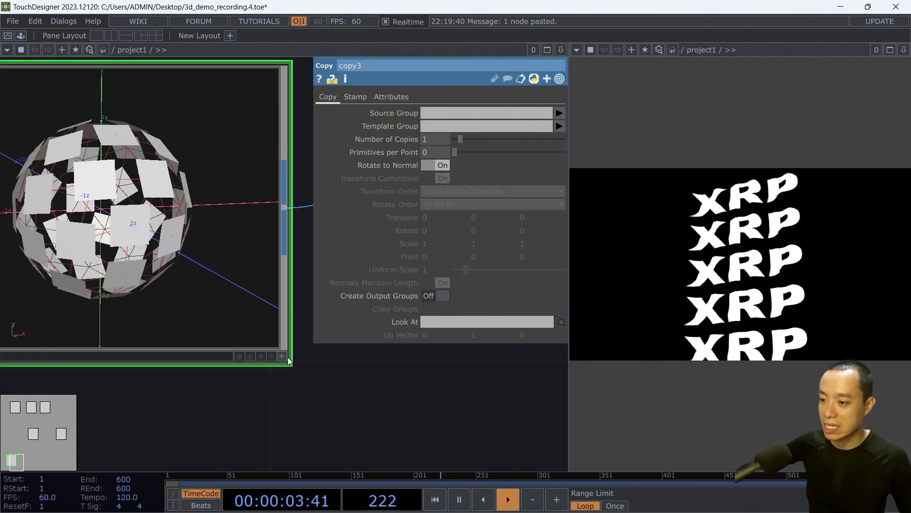
{"action": "left_click_drag", "start_coordinate": [467, 139], "coordinate": [463, 138]}
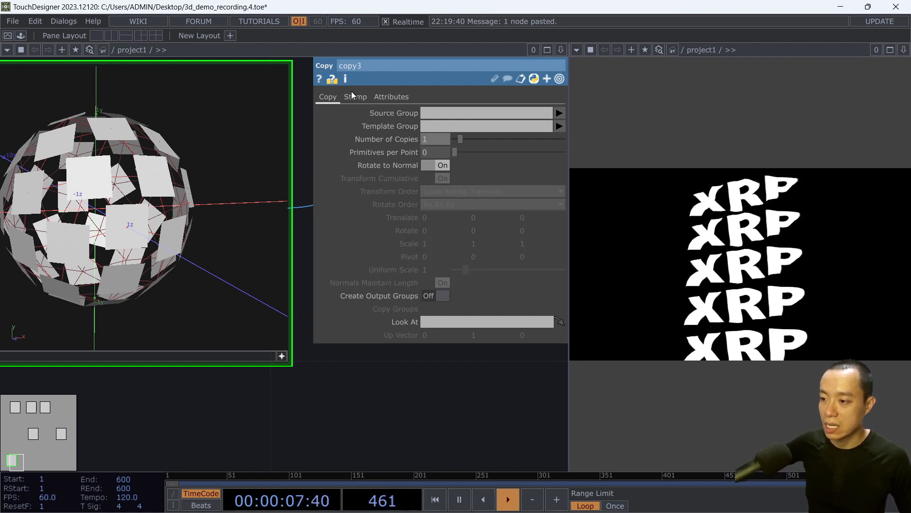
{"action": "left_click", "coordinate": [281, 356]}
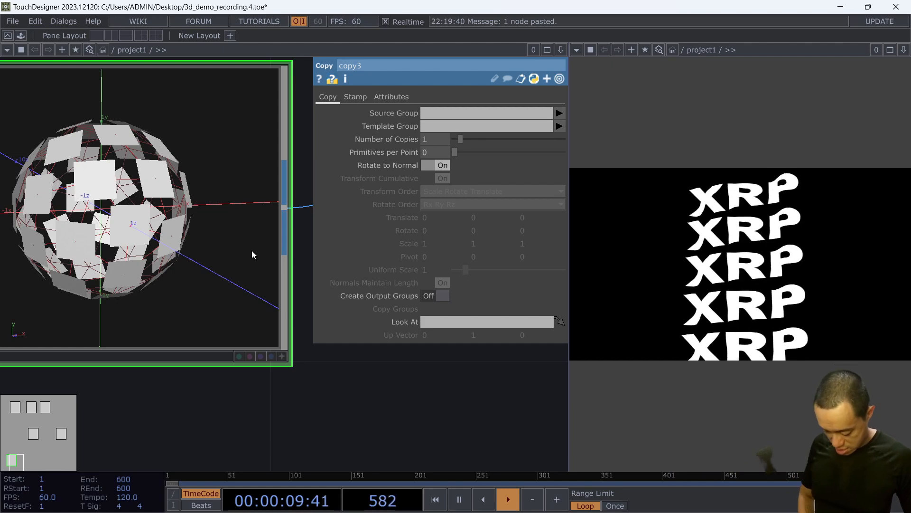
Select material3 and examine how the XRP text texture is laid out over the sphere.
{"action": "key", "text": "p"}
{"action": "key", "text": "p"}
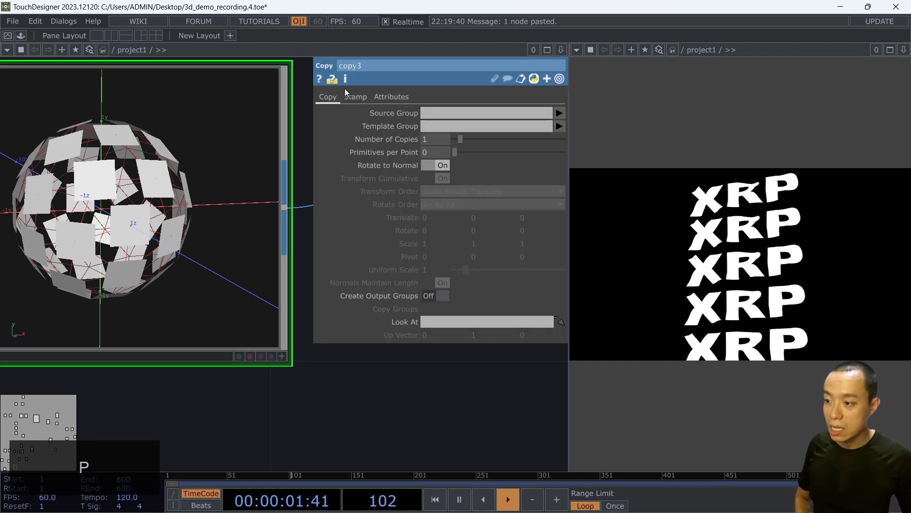
{"action": "scroll", "coordinate": [269, 304], "scroll_direction": "down", "scroll_amount": 6}
{"action": "left_click_drag", "start_coordinate": [254, 401], "coordinate": [193, 433]}
{"action": "left_click_drag", "start_coordinate": [277, 311], "coordinate": [150, 413]}
{"action": "scroll", "coordinate": [253, 252], "scroll_direction": "down", "scroll_amount": 2}
{"action": "left_click", "coordinate": [255, 252]}
{"action": "scroll", "coordinate": [285, 244], "scroll_direction": "up", "scroll_amount": 8}
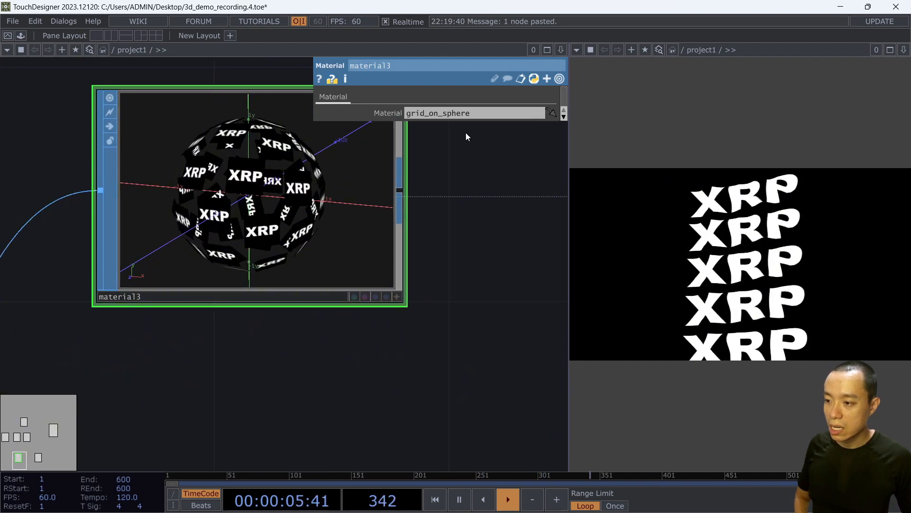
Raise sphere1's frequency to 10 and check the density of the copies in copy3.
{"action": "scroll", "coordinate": [110, 323], "scroll_direction": "down", "scroll_amount": 2}
{"action": "left_click_drag", "start_coordinate": [340, 236], "coordinate": [565, 57]}
{"action": "left_click", "coordinate": [89, 327]}
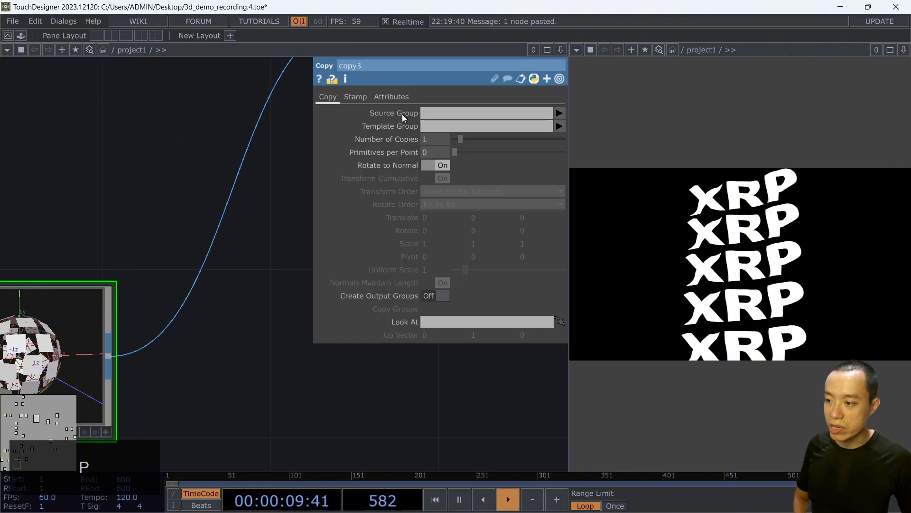
{"action": "scroll", "coordinate": [192, 165], "scroll_direction": "down", "scroll_amount": 4}
{"action": "left_click_drag", "start_coordinate": [161, 193], "coordinate": [344, 140]}
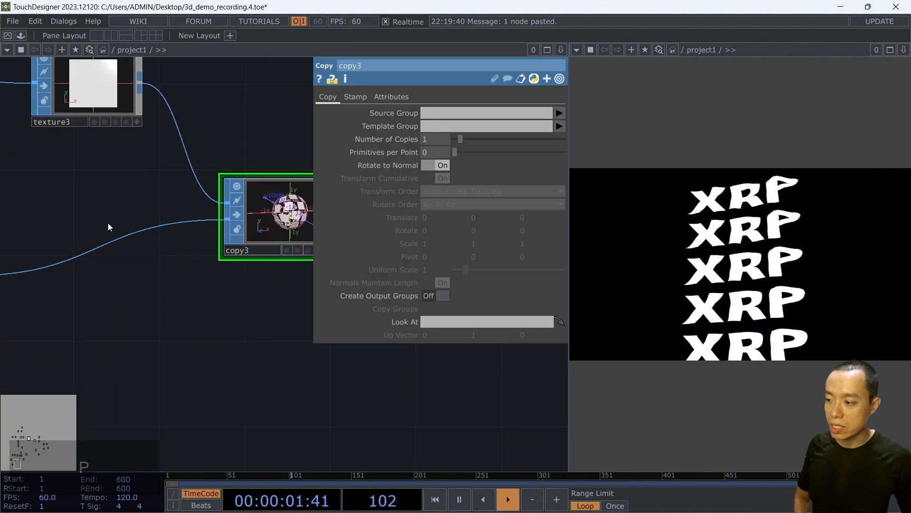
{"action": "scroll", "coordinate": [108, 223], "scroll_direction": "down", "scroll_amount": 2}
{"action": "left_click_drag", "start_coordinate": [78, 222], "coordinate": [181, 215]}
{"action": "left_click", "coordinate": [84, 247]}
{"action": "left_click", "coordinate": [350, 96]}
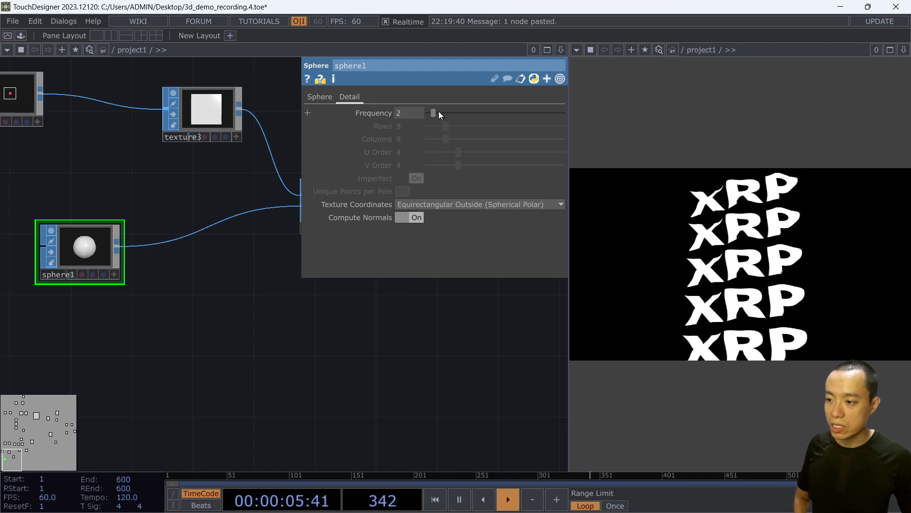
{"action": "left_click_drag", "start_coordinate": [450, 112], "coordinate": [471, 112]}
{"action": "scroll", "coordinate": [231, 204], "scroll_direction": "up", "scroll_amount": 5}
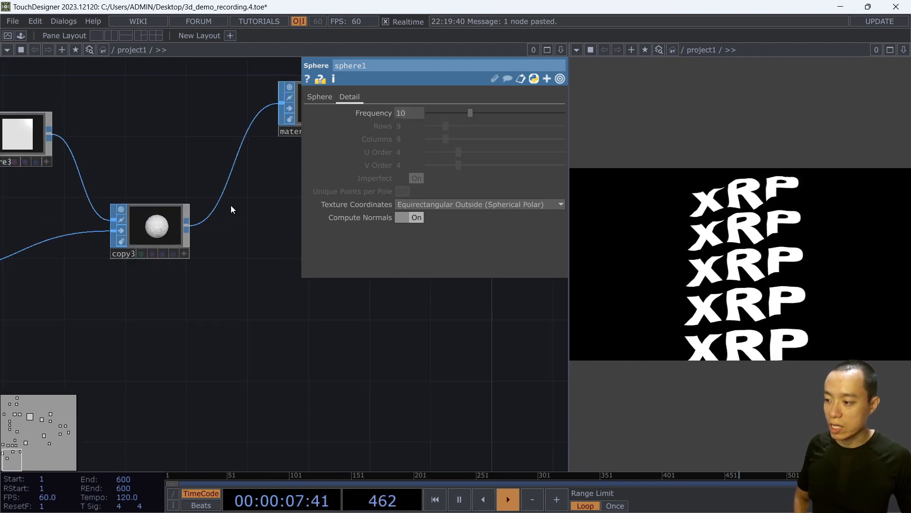
{"action": "scroll", "coordinate": [153, 258], "scroll_direction": "down", "scroll_amount": 2}
{"action": "left_click_drag", "start_coordinate": [172, 290], "coordinate": [282, 289]}
{"action": "scroll", "coordinate": [191, 269], "scroll_direction": "up", "scroll_amount": 5}
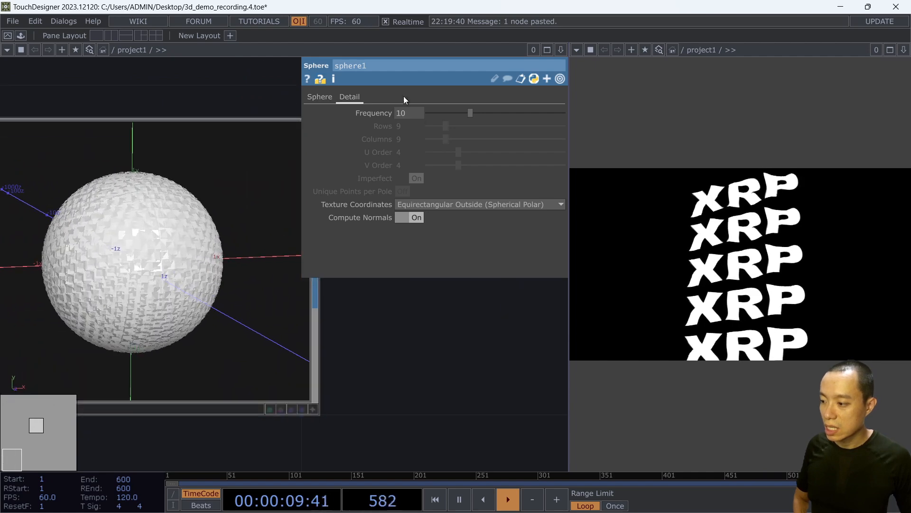
Set sphere1's frequency to 3 and examine the textured XRP sphere in material3.
{"action": "left_click_drag", "start_coordinate": [472, 111], "coordinate": [442, 116]}
{"action": "left_click_drag", "start_coordinate": [349, 400], "coordinate": [180, 453]}
{"action": "mouse_move", "coordinate": [202, 223]}
{"action": "left_mouse_down"}
{"action": "mouse_move", "coordinate": [142, 255]}
{"action": "mouse_move", "coordinate": [53, 408]}
{"action": "left_mouse_up"}
{"action": "scroll", "coordinate": [200, 186], "scroll_direction": "down", "scroll_amount": 3}
{"action": "left_click_drag", "start_coordinate": [185, 346], "coordinate": [71, 406]}
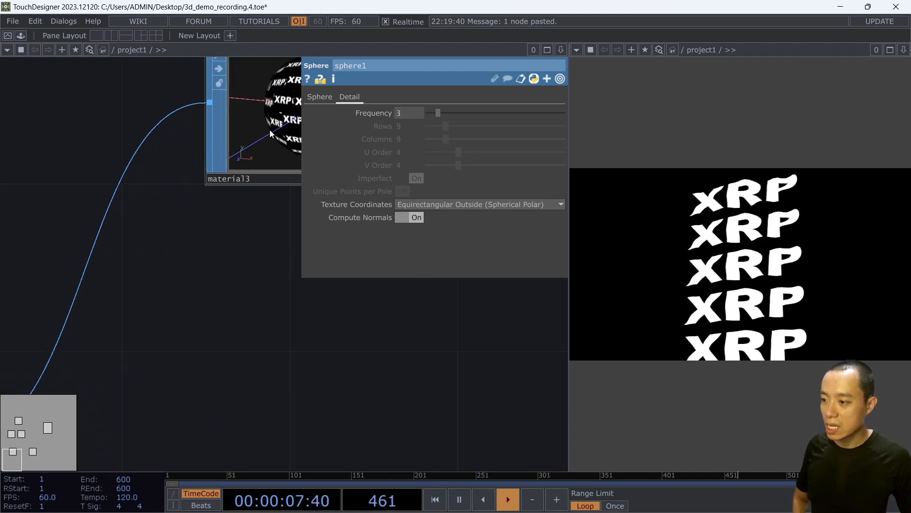
{"action": "left_click", "coordinate": [270, 134]}
{"action": "left_click_drag", "start_coordinate": [325, 148], "coordinate": [324, 358]}
{"action": "scroll", "coordinate": [486, 258], "scroll_direction": "down", "scroll_amount": 3}
{"action": "left_click_drag", "start_coordinate": [485, 257], "coordinate": [515, 194]}
{"action": "scroll", "coordinate": [441, 225], "scroll_direction": "up", "scroll_amount": 5}
{"action": "scroll", "coordinate": [441, 224], "scroll_direction": "down", "scroll_amount": 4}
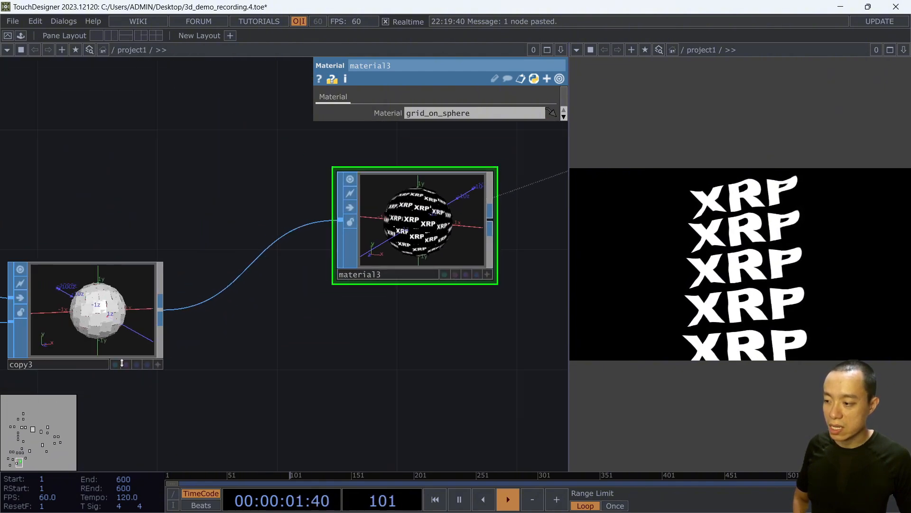
Change the primitive type of sphere1 to Mesh.
{"action": "left_click", "coordinate": [122, 364]}
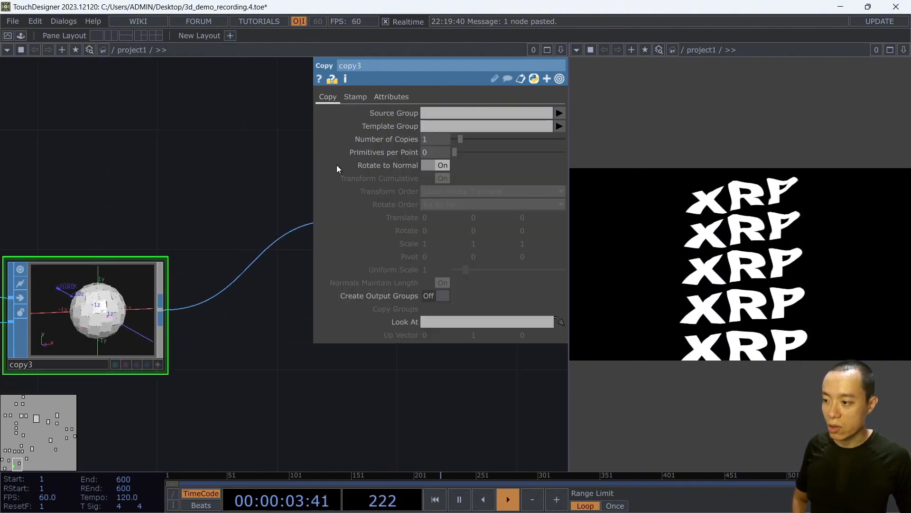
{"action": "scroll", "coordinate": [129, 249], "scroll_direction": "down", "scroll_amount": 3}
{"action": "left_click_drag", "start_coordinate": [122, 176], "coordinate": [305, 104]}
{"action": "left_click", "coordinate": [45, 273]}
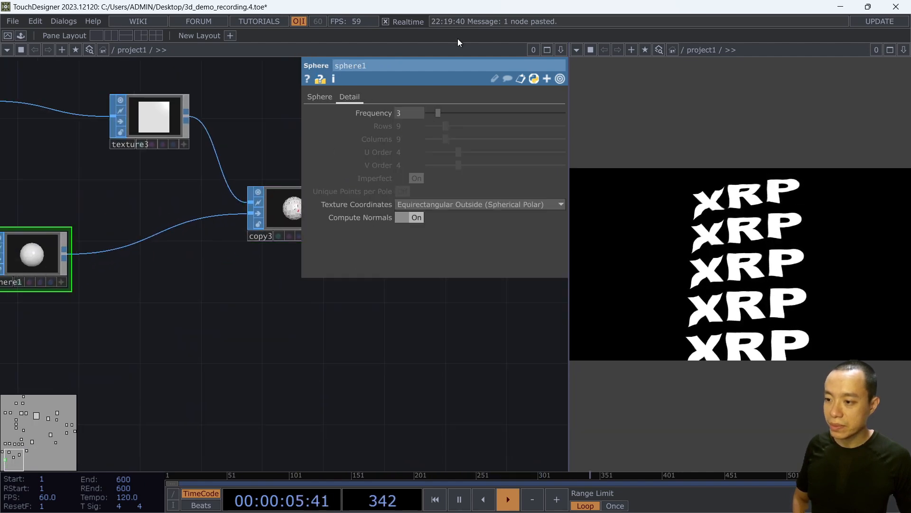
{"action": "left_click", "coordinate": [320, 96]}
{"action": "left_click", "coordinate": [428, 113]}
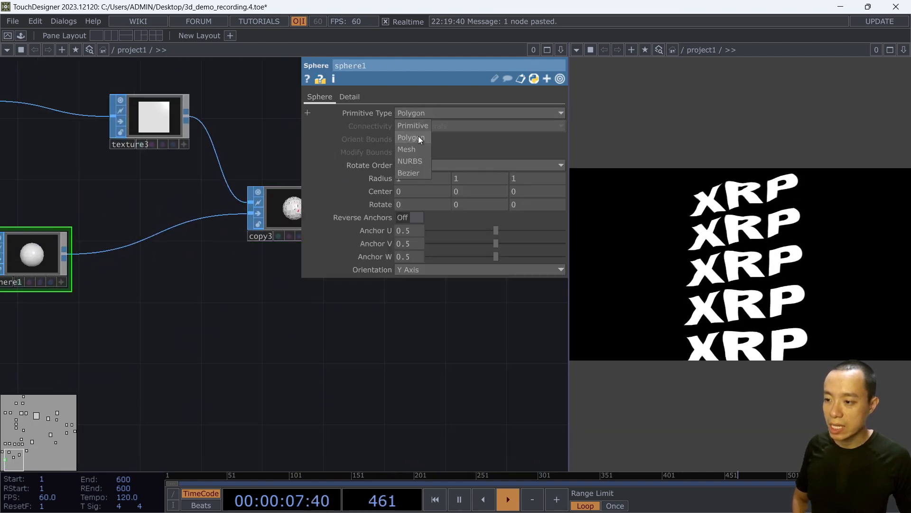
{"action": "left_click", "coordinate": [417, 150]}
Set sphere1 to 15 rows and 15 columns while checking how the copies in copy3 cover the sphere.
{"action": "scroll", "coordinate": [147, 258], "scroll_direction": "up", "scroll_amount": 5}
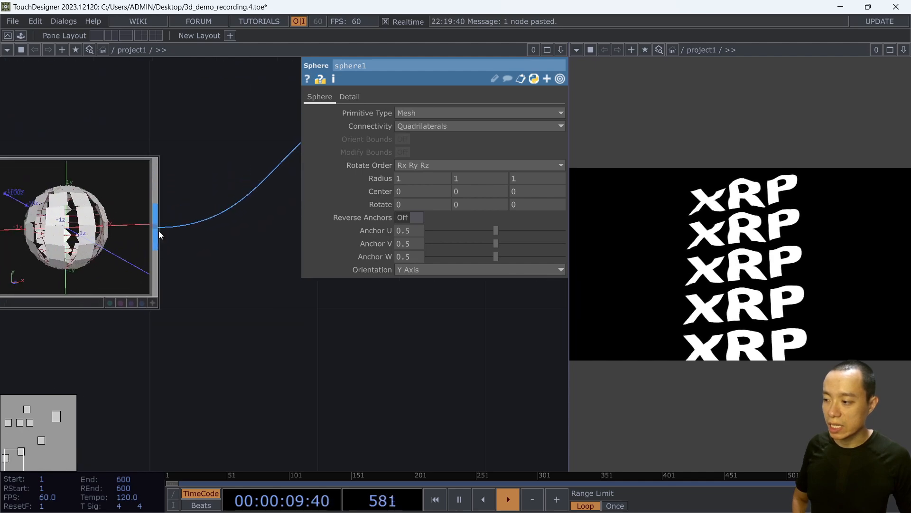
{"action": "left_click", "coordinate": [136, 221]}
{"action": "left_click", "coordinate": [356, 96]}
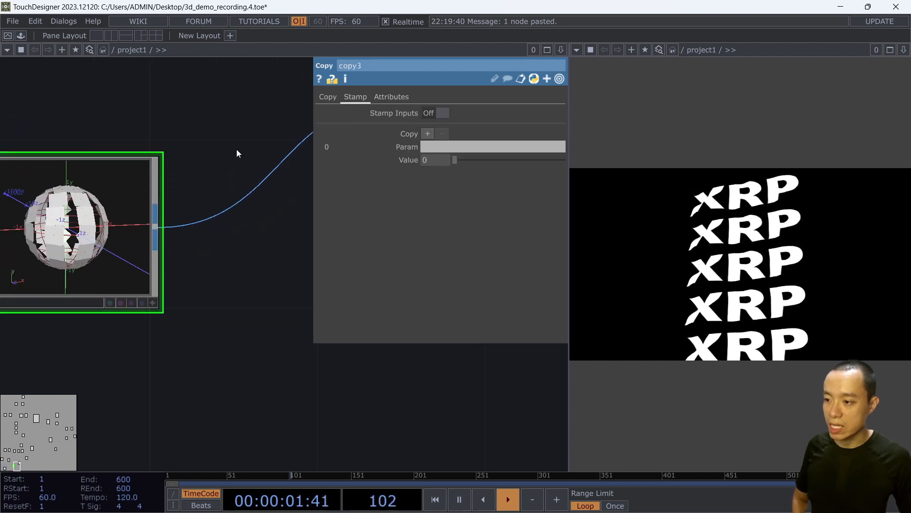
{"action": "scroll", "coordinate": [236, 149], "scroll_direction": "down", "scroll_amount": 6}
{"action": "left_click_drag", "start_coordinate": [84, 279], "coordinate": [200, 272]}
{"action": "left_click", "coordinate": [56, 243]}
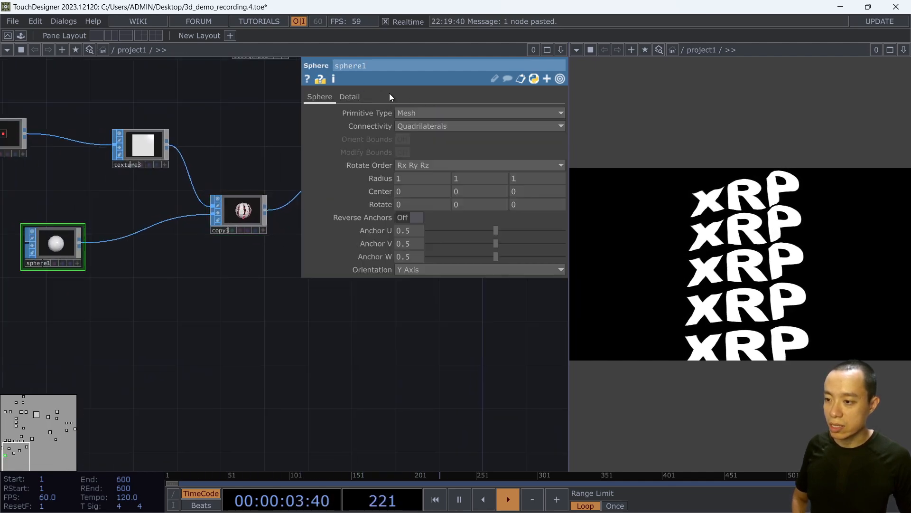
{"action": "left_click", "coordinate": [352, 97]}
{"action": "left_click_drag", "start_coordinate": [451, 121], "coordinate": [462, 138]}
{"action": "scroll", "coordinate": [238, 209], "scroll_direction": "up", "scroll_amount": 5}
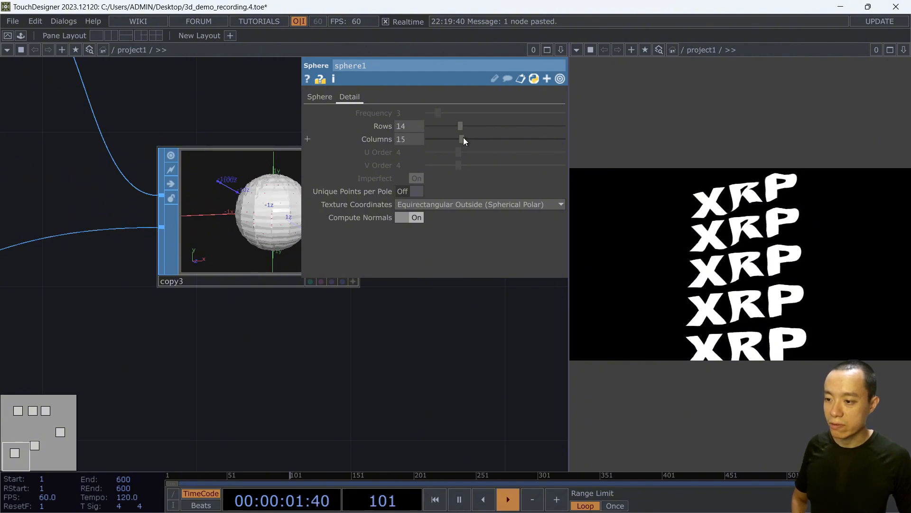
{"action": "left_click_drag", "start_coordinate": [460, 124], "coordinate": [465, 138]}
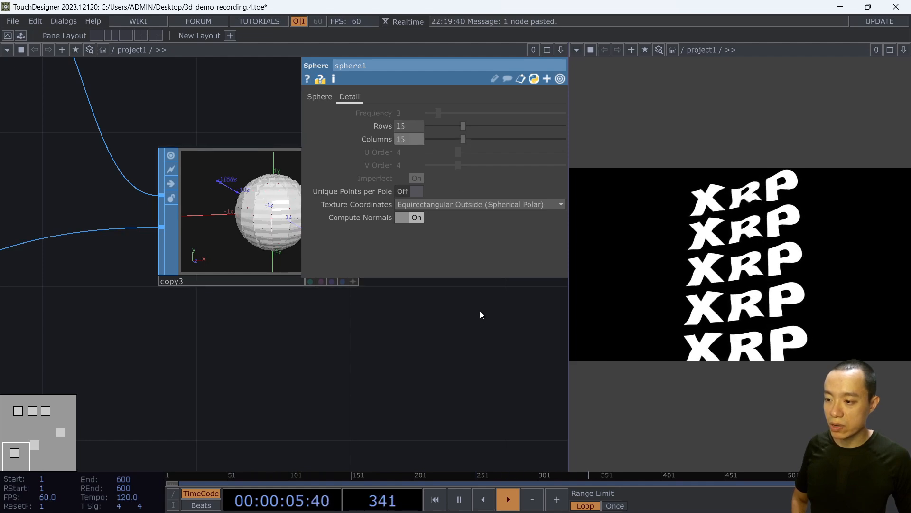
Examine how the XRP text is laid out over the mesh sphere in material3.
{"action": "scroll", "coordinate": [246, 357], "scroll_direction": "down", "scroll_amount": 3}
{"action": "left_click_drag", "start_coordinate": [352, 311], "coordinate": [274, 327]}
{"action": "left_click_drag", "start_coordinate": [369, 357], "coordinate": [63, 394]}
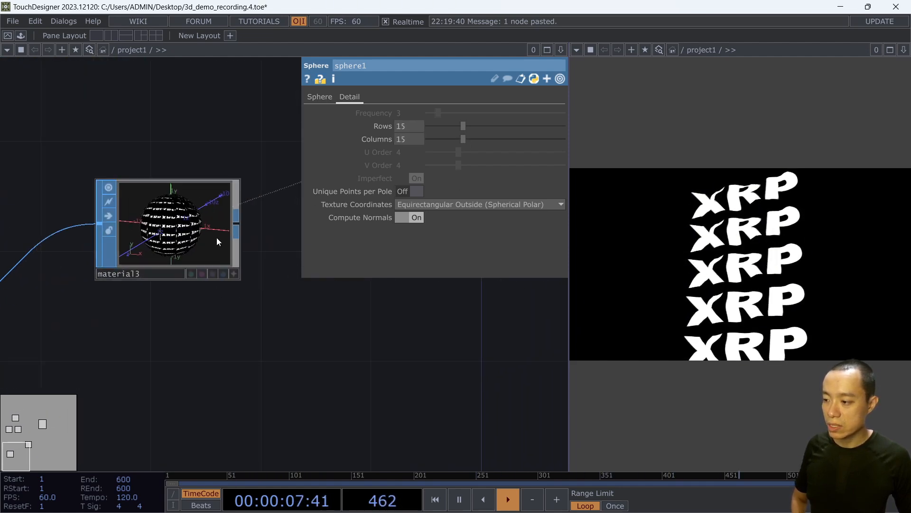
{"action": "scroll", "coordinate": [146, 220], "scroll_direction": "up", "scroll_amount": 7}
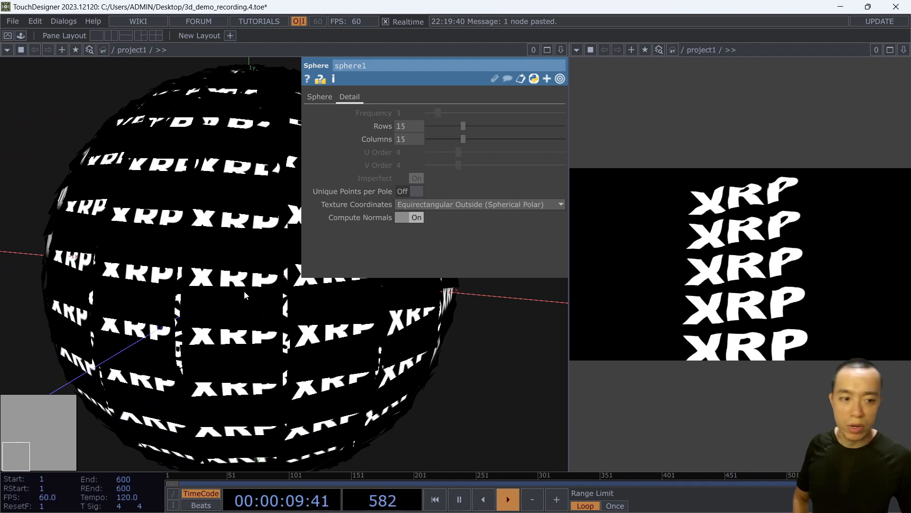
{"action": "scroll", "coordinate": [243, 291], "scroll_direction": "down", "scroll_amount": 6}
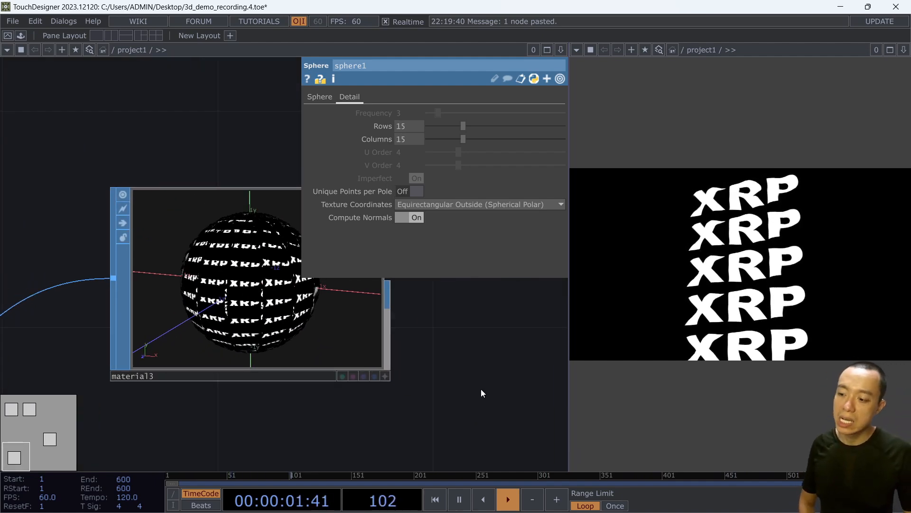
{"action": "left_click_drag", "start_coordinate": [475, 365], "coordinate": [458, 302]}
{"action": "left_click_drag", "start_coordinate": [376, 341], "coordinate": [408, 317]}
{"action": "middle_click_drag", "start_coordinate": [405, 319], "coordinate": [361, 352]}
{"action": "left_click_drag", "start_coordinate": [300, 355], "coordinate": [257, 208]}
{"action": "scroll", "coordinate": [226, 360], "scroll_direction": "down", "scroll_amount": 6}
{"action": "scroll", "coordinate": [267, 216], "scroll_direction": "down", "scroll_amount": 2}
{"action": "scroll", "coordinate": [256, 172], "scroll_direction": "up", "scroll_amount": 6}
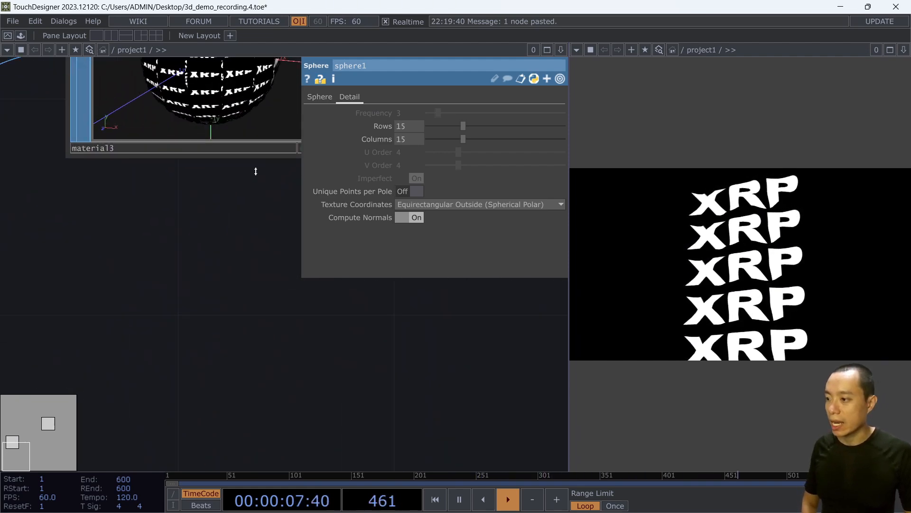
Hide the parameter window to free up the network view.
{"action": "scroll", "coordinate": [256, 171], "scroll_direction": "down", "scroll_amount": 5}
{"action": "left_click_drag", "start_coordinate": [214, 300], "coordinate": [153, 344]}
{"action": "scroll", "coordinate": [232, 285], "scroll_direction": "down", "scroll_amount": 8}
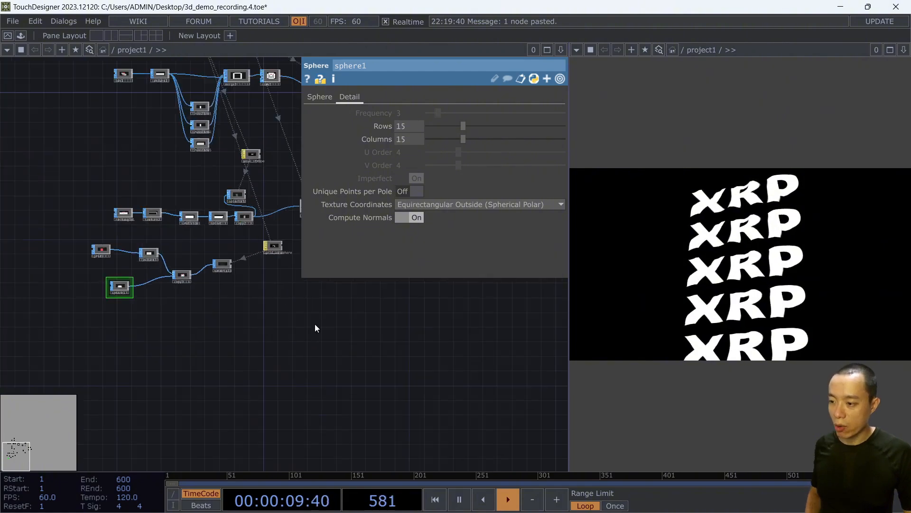
{"action": "left_click_drag", "start_coordinate": [314, 328], "coordinate": [227, 339]}
{"action": "scroll", "coordinate": [249, 251], "scroll_direction": "up", "scroll_amount": 6}
{"action": "scroll", "coordinate": [118, 300], "scroll_direction": "down", "scroll_amount": 2}
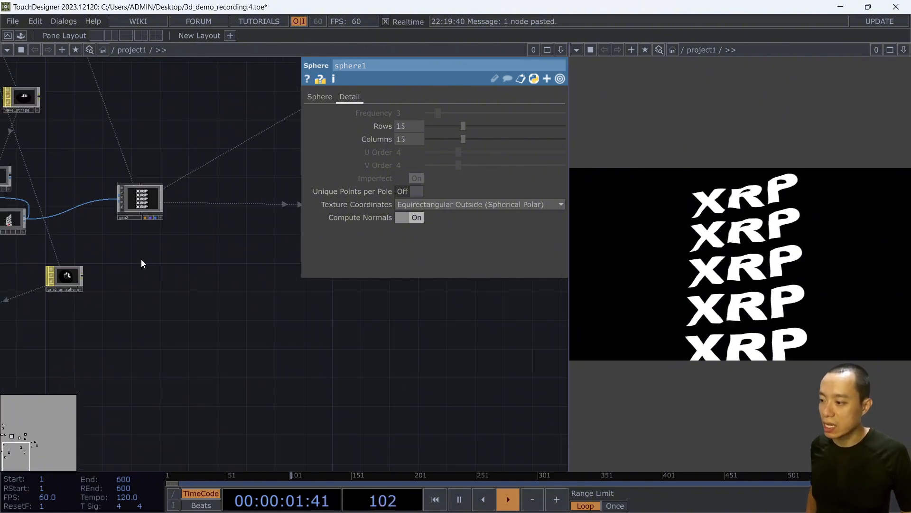
{"action": "scroll", "coordinate": [183, 240], "scroll_direction": "down", "scroll_amount": 3}
{"action": "key", "text": "p"}
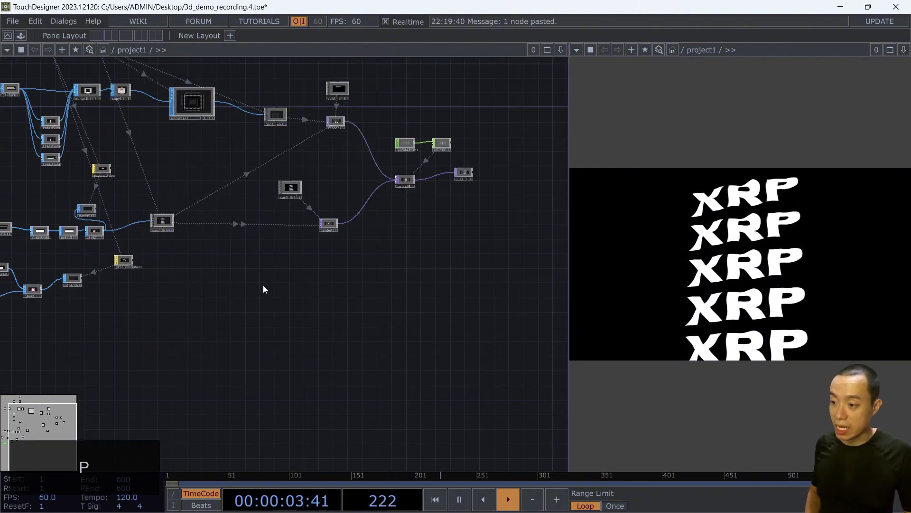
Duplicate cam2, render2 and geo2 together and place the copies below the original nodes.
{"action": "scroll", "coordinate": [358, 268], "scroll_direction": "up", "scroll_amount": 4}
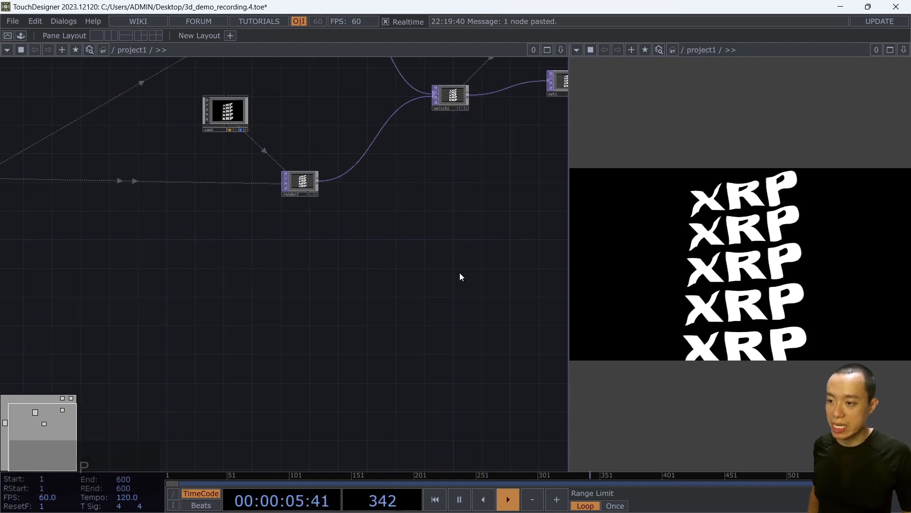
{"action": "left_click_drag", "start_coordinate": [459, 272], "coordinate": [410, 316]}
{"action": "left_click", "coordinate": [171, 158]}
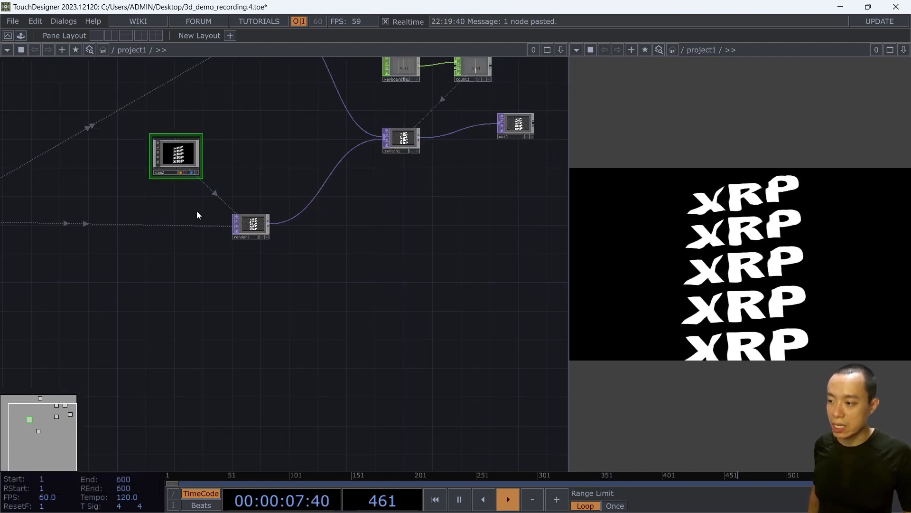
{"action": "scroll", "coordinate": [197, 211], "scroll_direction": "up", "scroll_amount": 5}
{"action": "left_click", "coordinate": [407, 370], "text": "shift"}
{"action": "scroll", "coordinate": [407, 371], "scroll_direction": "down", "scroll_amount": 5}
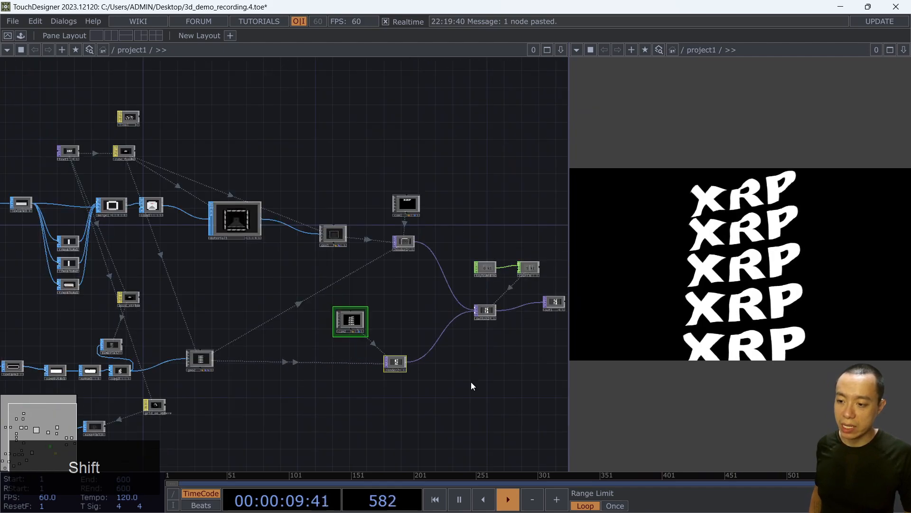
{"action": "right_click_drag", "start_coordinate": [471, 380], "coordinate": [431, 309], "text": "shift"}
{"action": "scroll", "coordinate": [485, 338], "scroll_direction": "up", "scroll_amount": 5}
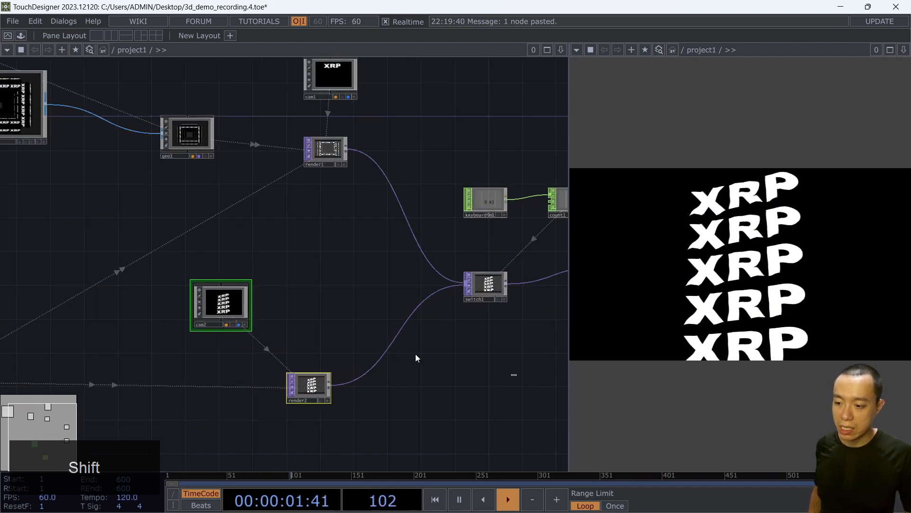
{"action": "scroll", "coordinate": [507, 409], "scroll_direction": "down", "scroll_amount": 3}
{"action": "left_click_drag", "start_coordinate": [507, 408], "coordinate": [499, 222]}
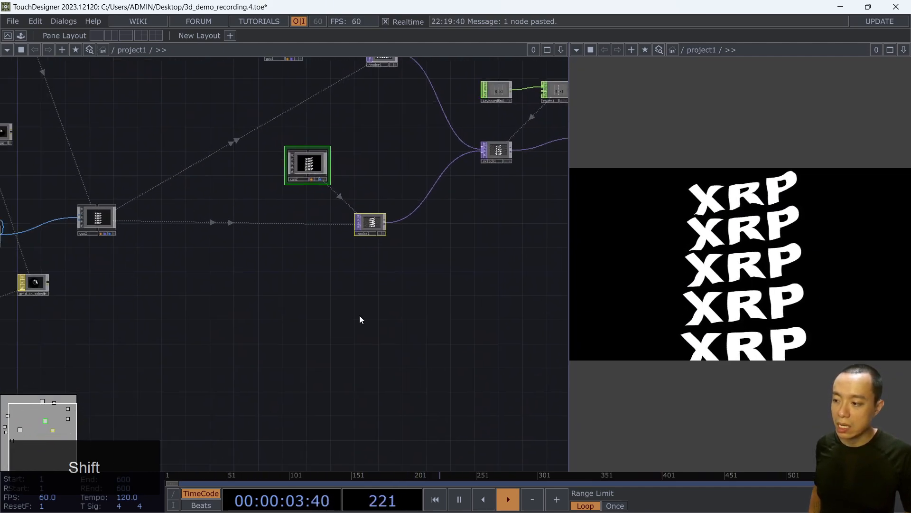
{"action": "left_click_drag", "start_coordinate": [225, 353], "coordinate": [341, 347]}
{"action": "left_click", "coordinate": [215, 215], "text": "shift"}
{"action": "scroll", "coordinate": [277, 320], "scroll_direction": "down", "scroll_amount": 5}
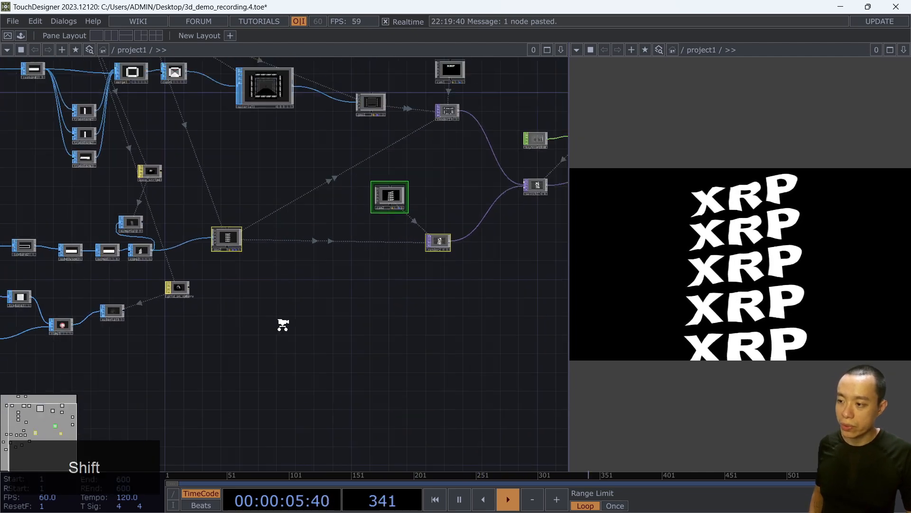
{"action": "left_click_drag", "start_coordinate": [331, 315], "coordinate": [379, 304]}
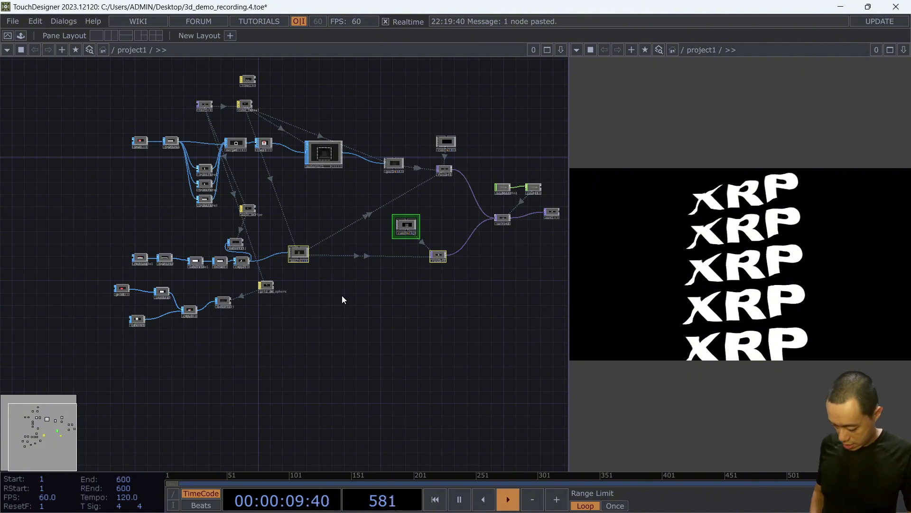
{"action": "key", "text": "ctrl+c"}
{"action": "key", "text": "ctrl+v"}
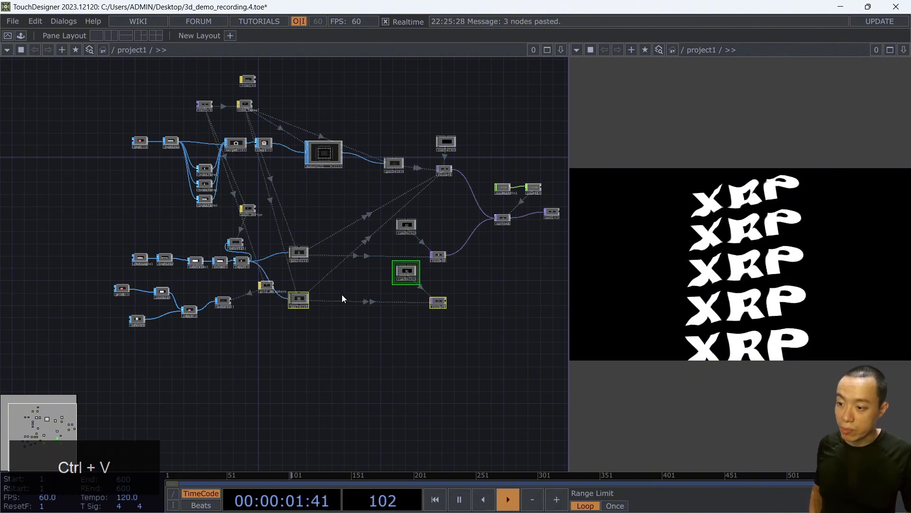
{"action": "left_click", "coordinate": [317, 334]}
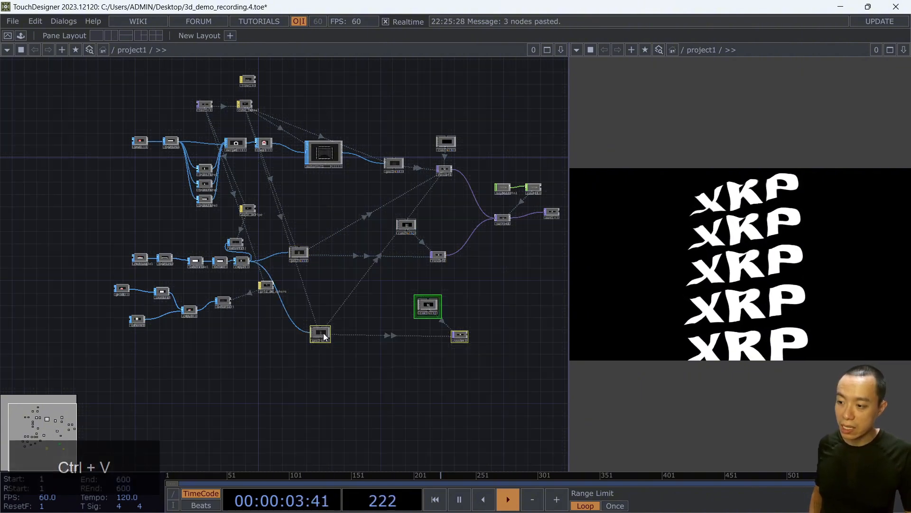
Assign the grid_on_sphere material to geo3 and hide its parameters.
{"action": "left_click_drag", "start_coordinate": [368, 314], "coordinate": [443, 214]}
{"action": "scroll", "coordinate": [422, 291], "scroll_direction": "up", "scroll_amount": 5}
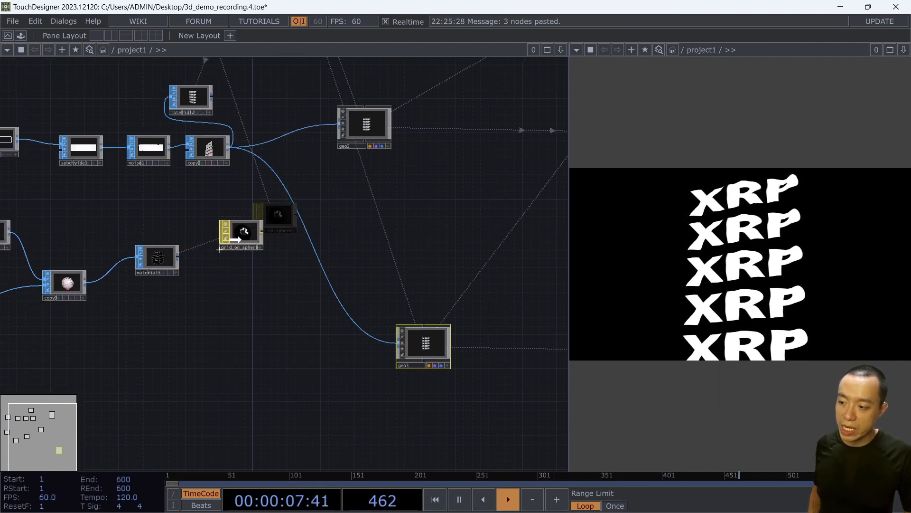
{"action": "scroll", "coordinate": [283, 258], "scroll_direction": "up", "scroll_amount": 3}
{"action": "scroll", "coordinate": [317, 336], "scroll_direction": "down", "scroll_amount": 5}
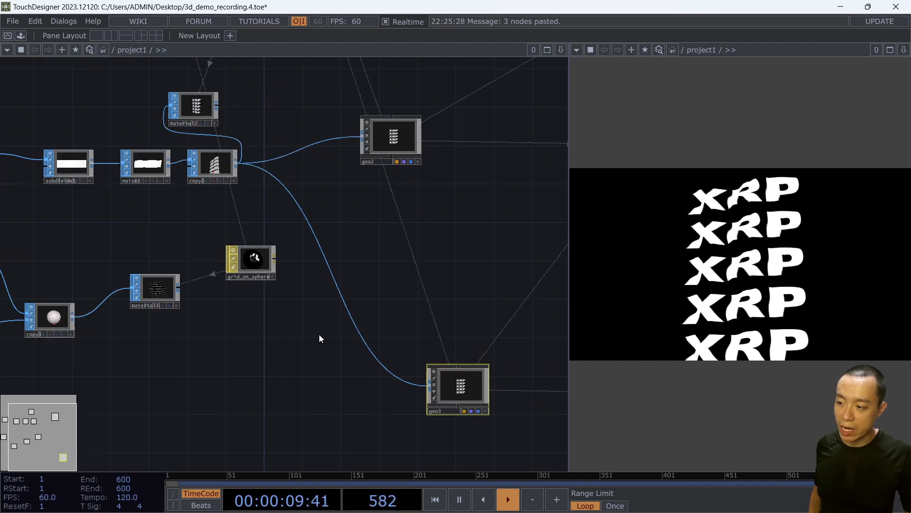
{"action": "left_click_drag", "start_coordinate": [244, 230], "coordinate": [415, 337]}
{"action": "left_click", "coordinate": [417, 323]}
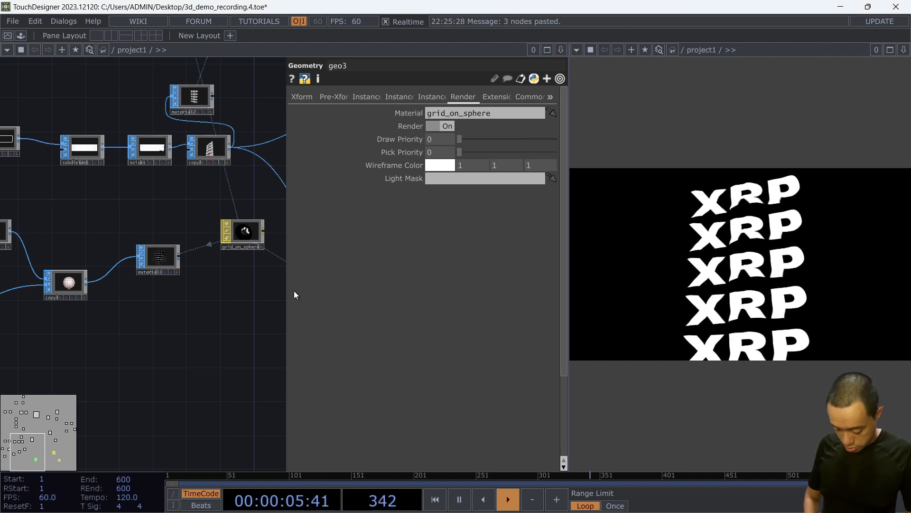
{"action": "key", "text": "p"}
Select render3 and review which camera and geometry its render settings reference.
{"action": "scroll", "coordinate": [314, 293], "scroll_direction": "down", "scroll_amount": 5}
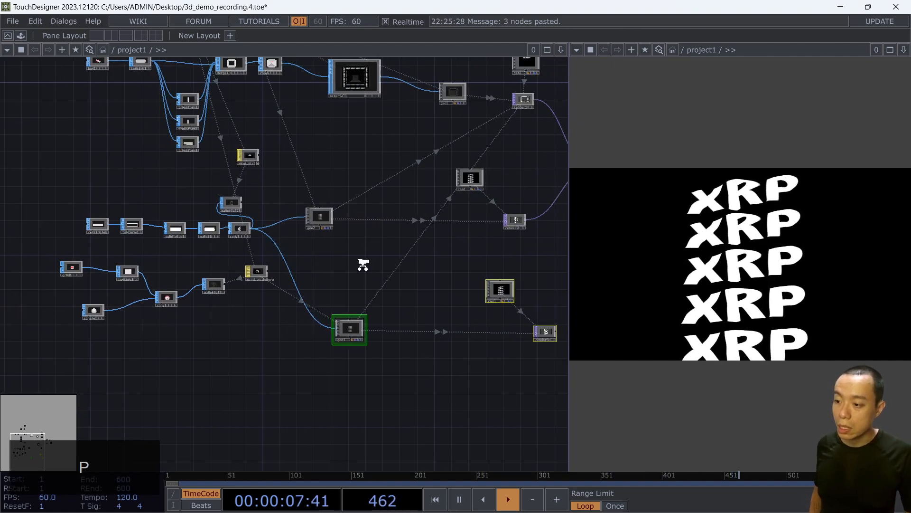
{"action": "scroll", "coordinate": [363, 264], "scroll_direction": "up", "scroll_amount": 4}
{"action": "scroll", "coordinate": [363, 264], "scroll_direction": "down", "scroll_amount": 2}
{"action": "left_click_drag", "start_coordinate": [309, 242], "coordinate": [231, 213]}
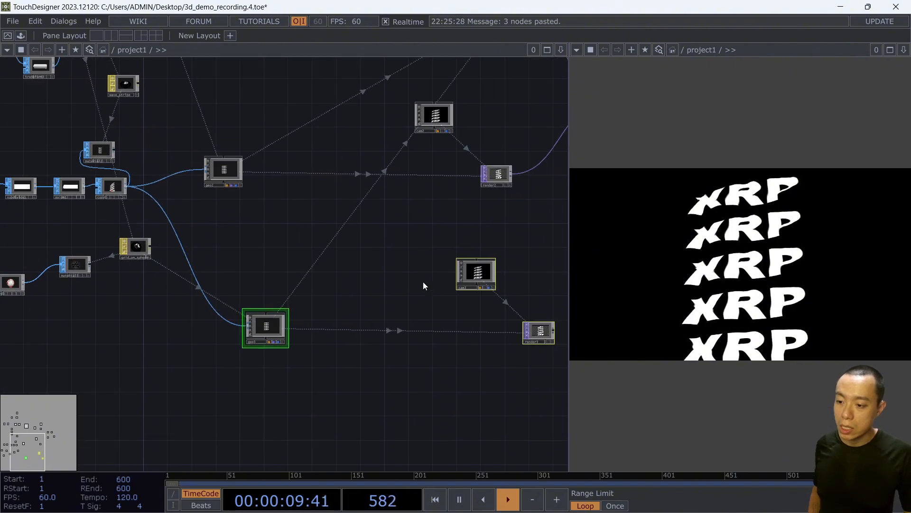
{"action": "left_click_drag", "start_coordinate": [305, 282], "coordinate": [239, 265]}
{"action": "left_click", "coordinate": [475, 313]}
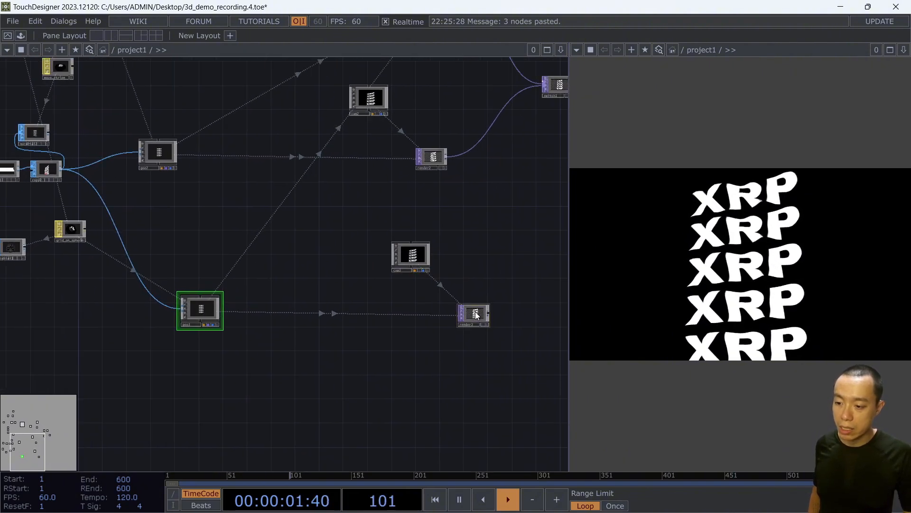
{"action": "key", "text": "p"}
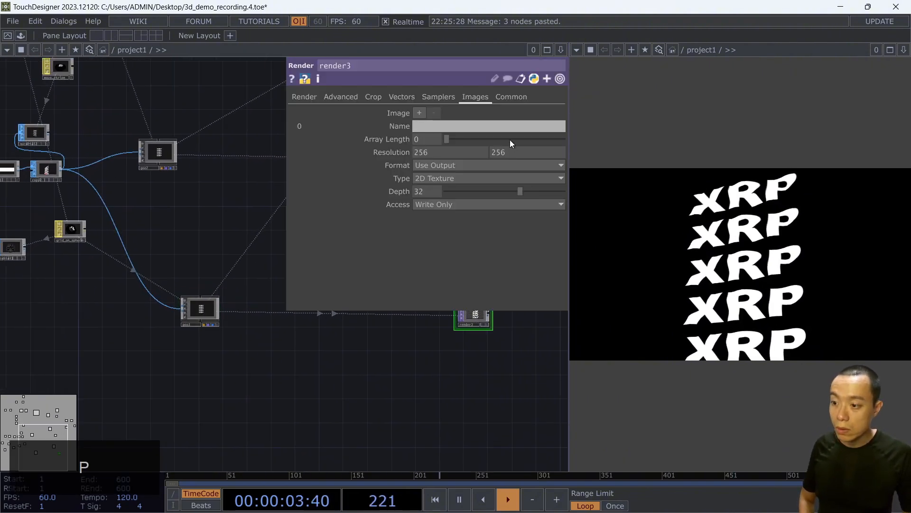
{"action": "left_click", "coordinate": [339, 97]}
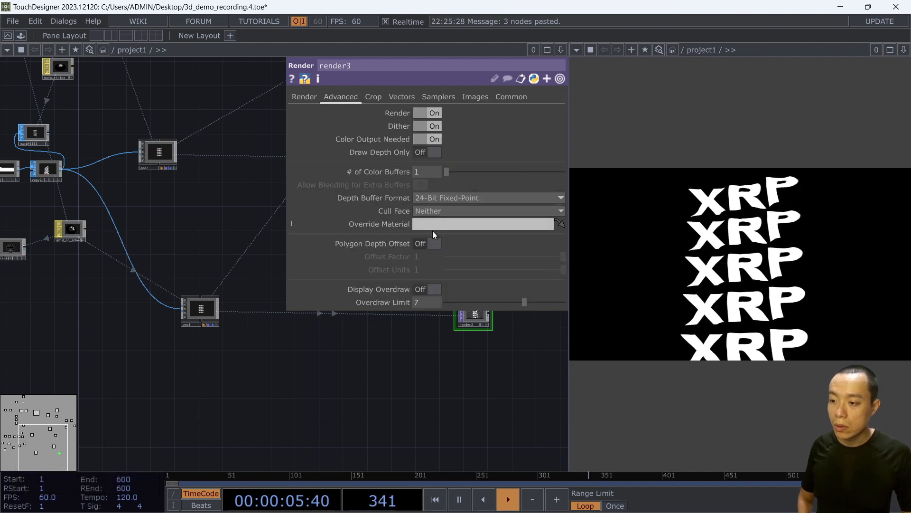
{"action": "left_click", "coordinate": [304, 97]}
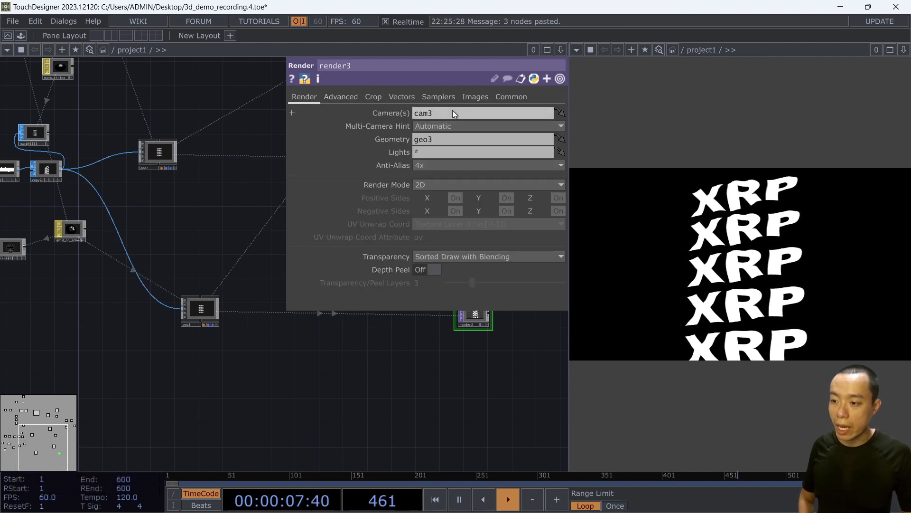
Examine the render3, cam3 and geo3 nodes against the camera and geometry references of the new render.
{"action": "left_click_drag", "start_coordinate": [421, 345], "coordinate": [73, 404]}
{"action": "scroll", "coordinate": [252, 292], "scroll_direction": "up", "scroll_amount": 5}
{"action": "scroll", "coordinate": [387, 332], "scroll_direction": "down", "scroll_amount": 3}
{"action": "left_click_drag", "start_coordinate": [299, 346], "coordinate": [187, 360]}
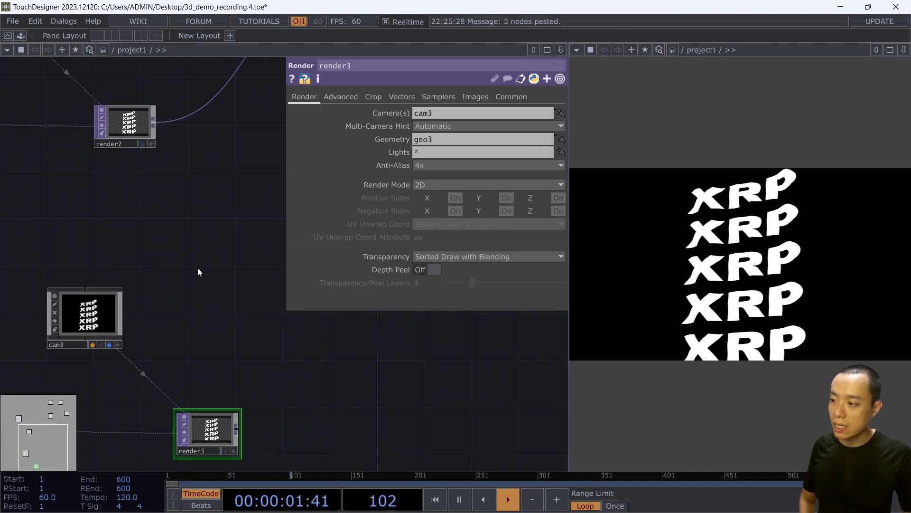
{"action": "left_click_drag", "start_coordinate": [216, 279], "coordinate": [261, 169]}
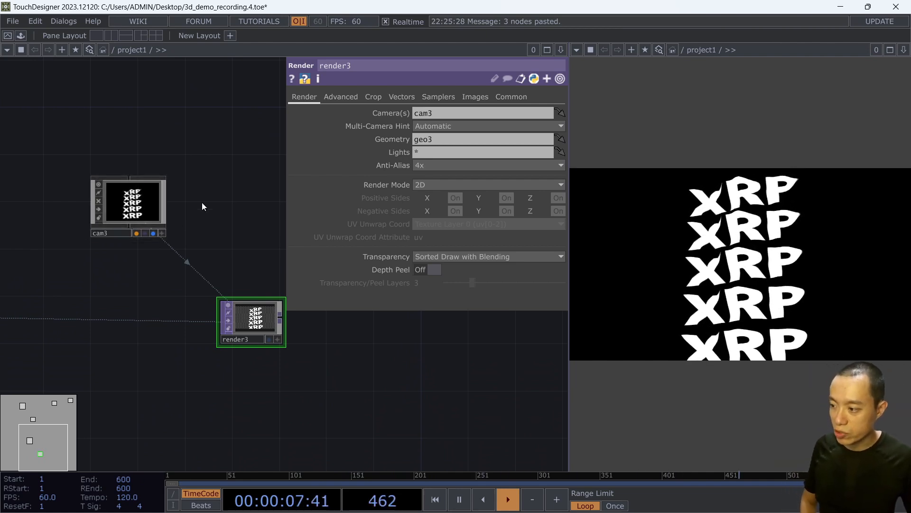
{"action": "scroll", "coordinate": [261, 167], "scroll_direction": "down", "scroll_amount": 3}
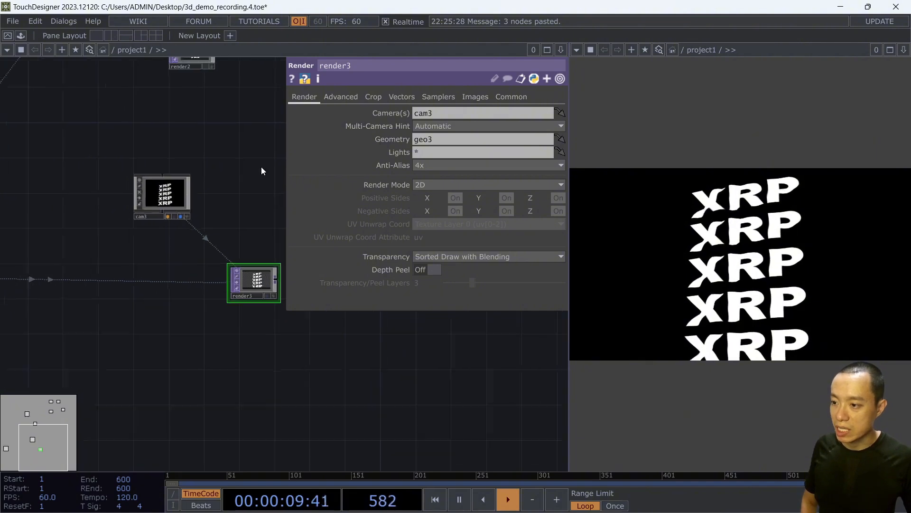
{"action": "left_click_drag", "start_coordinate": [114, 351], "coordinate": [392, 348]}
{"action": "scroll", "coordinate": [160, 309], "scroll_direction": "up", "scroll_amount": 3}
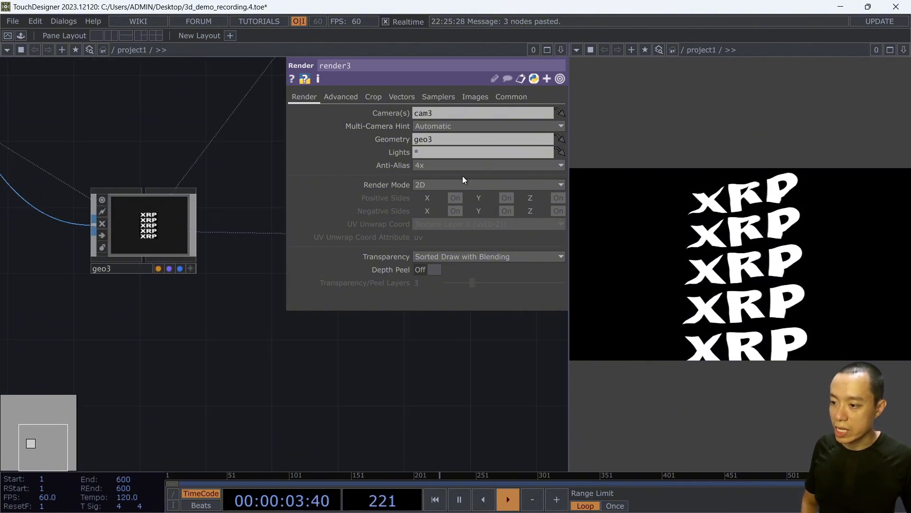
{"action": "left_click_drag", "start_coordinate": [365, 312], "coordinate": [137, 396]}
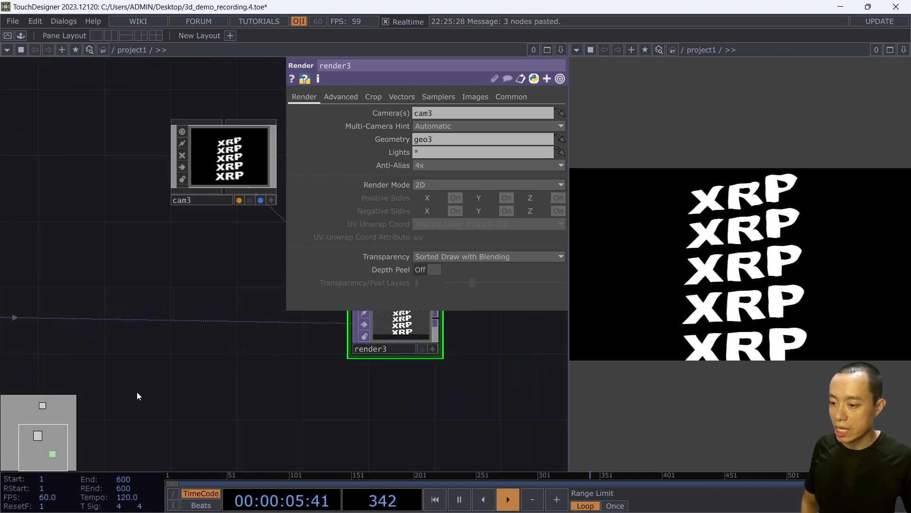
{"action": "left_click_drag", "start_coordinate": [262, 254], "coordinate": [151, 307]}
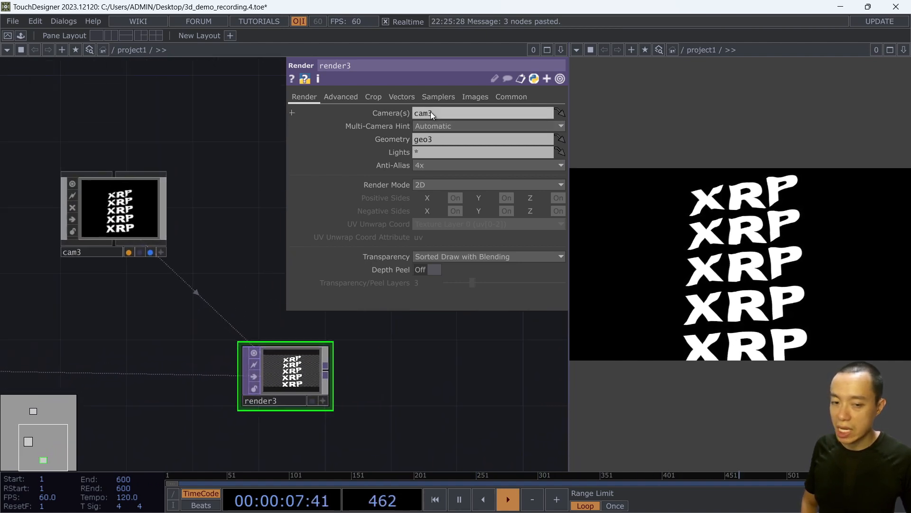
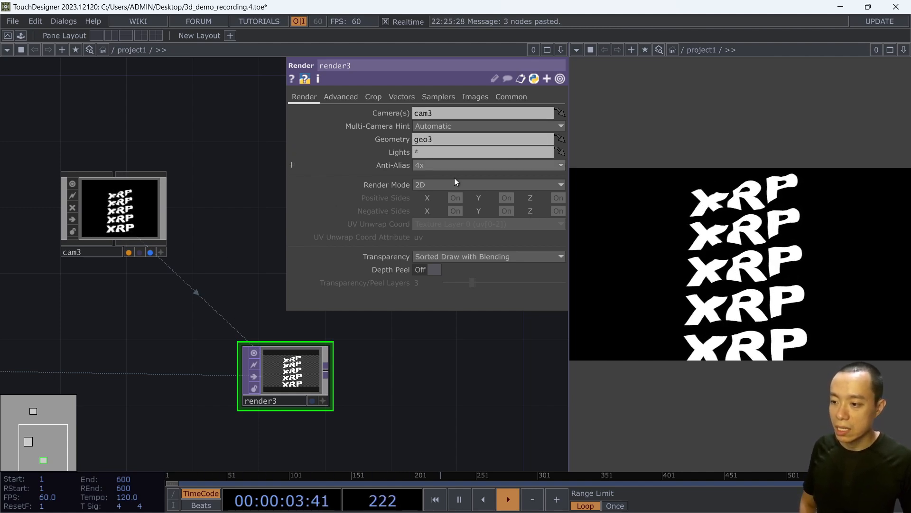
{"action": "scroll", "coordinate": [407, 384], "scroll_direction": "down", "scroll_amount": 3}
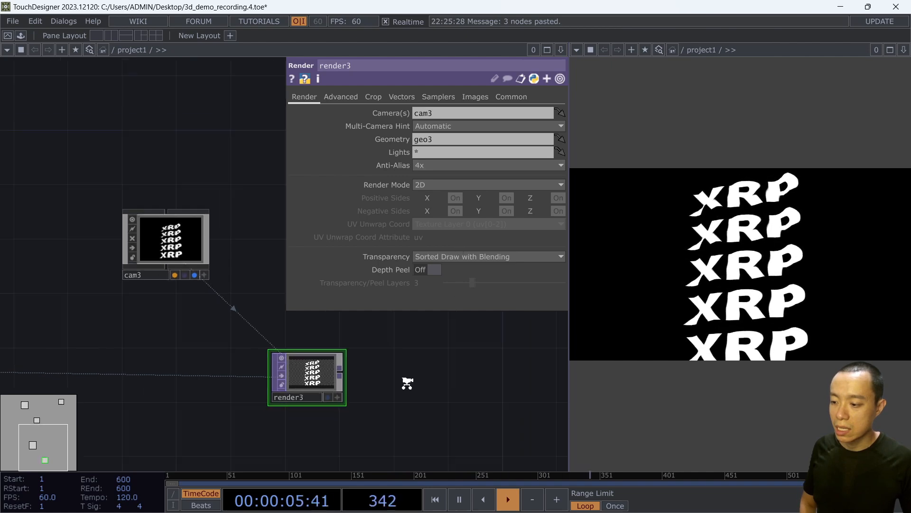
{"action": "left_click_drag", "start_coordinate": [407, 382], "coordinate": [240, 407]}
{"action": "scroll", "coordinate": [283, 389], "scroll_direction": "down", "scroll_amount": 3}
{"action": "left_click_drag", "start_coordinate": [298, 360], "coordinate": [354, 297]}
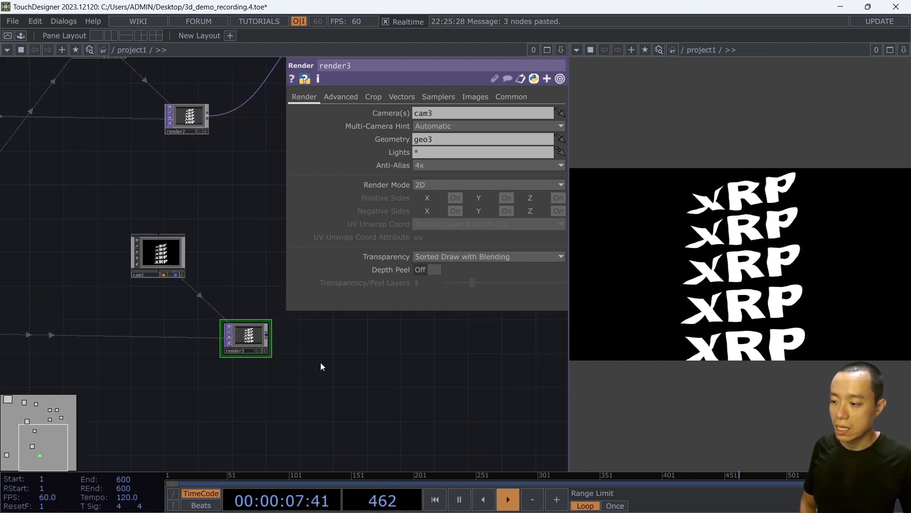
{"action": "scroll", "coordinate": [320, 362], "scroll_direction": "down", "scroll_amount": 3}
{"action": "key", "text": "Tab"}
{"action": "type", "text": "out"}
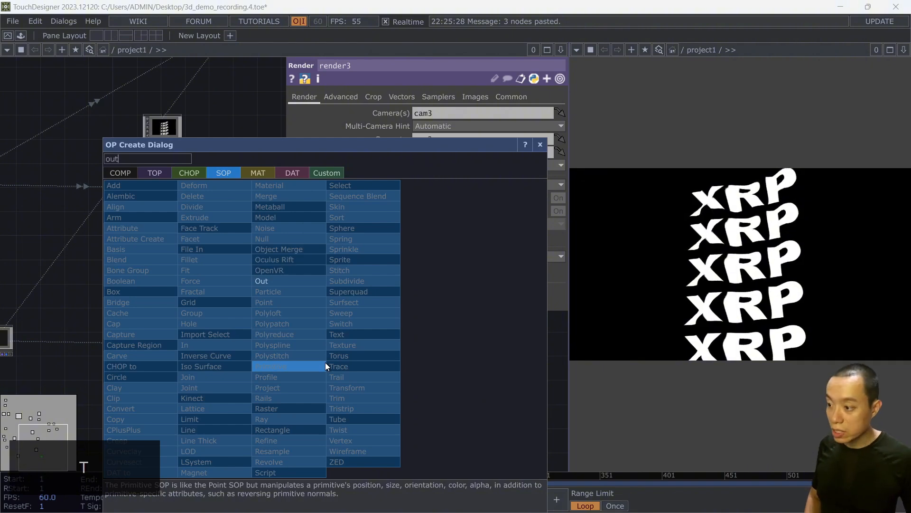
{"action": "left_click", "coordinate": [164, 173]}
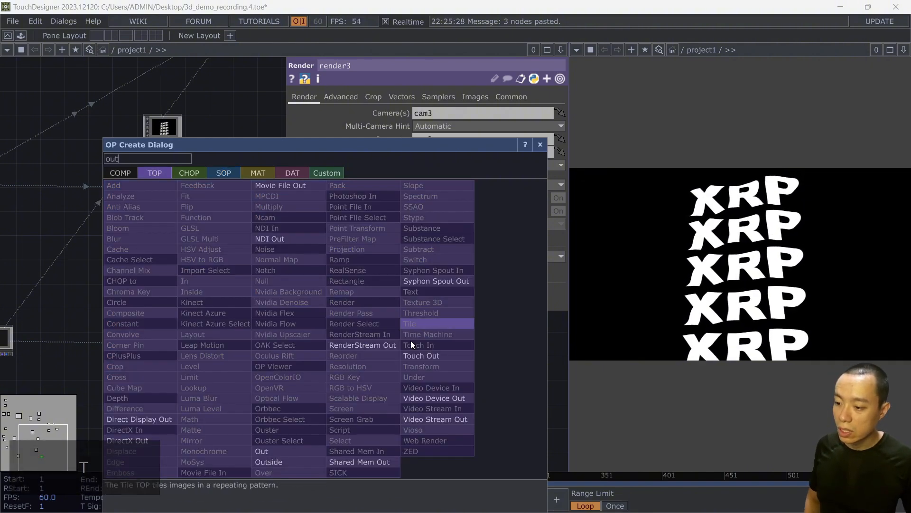
{"action": "key", "text": "Escape"}
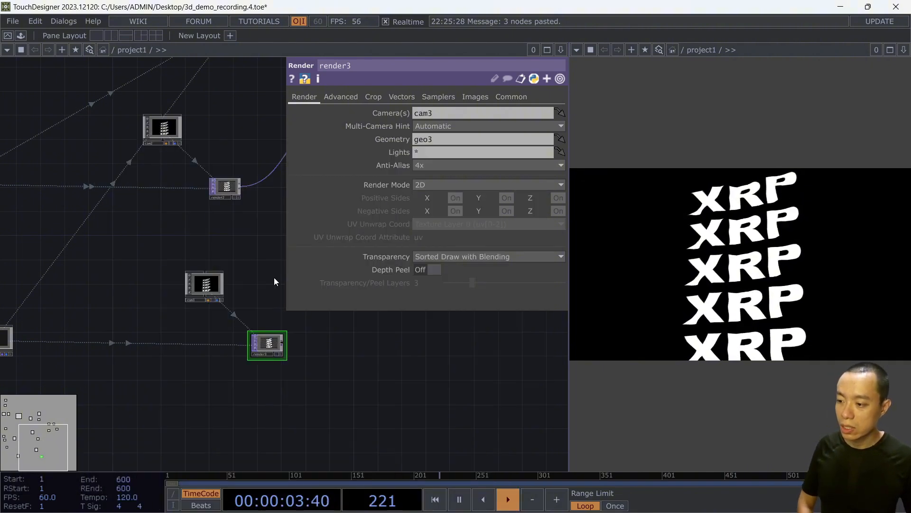
Inspect cam3 and render3, checking the camera and geometry references in render3's parameters.
{"action": "scroll", "coordinate": [275, 277], "scroll_direction": "down", "scroll_amount": 2}
{"action": "left_click_drag", "start_coordinate": [387, 376], "coordinate": [170, 332]}
{"action": "key", "text": "p"}
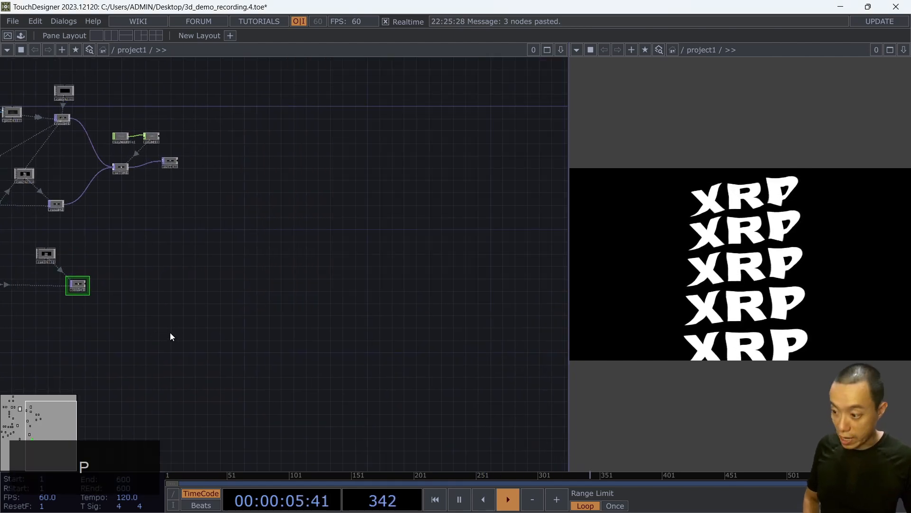
{"action": "scroll", "coordinate": [172, 319], "scroll_direction": "up", "scroll_amount": 3}
{"action": "scroll", "coordinate": [474, 311], "scroll_direction": "down", "scroll_amount": 1}
{"action": "left_click_drag", "start_coordinate": [470, 340], "coordinate": [637, 344]}
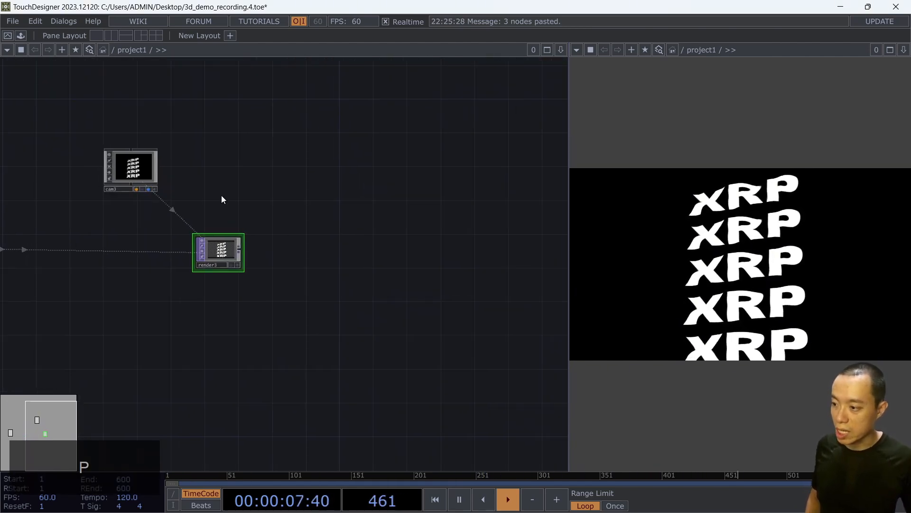
{"action": "scroll", "coordinate": [224, 192], "scroll_direction": "up", "scroll_amount": 4}
{"action": "left_click_drag", "start_coordinate": [231, 204], "coordinate": [470, 206]}
{"action": "left_click", "coordinate": [246, 149]}
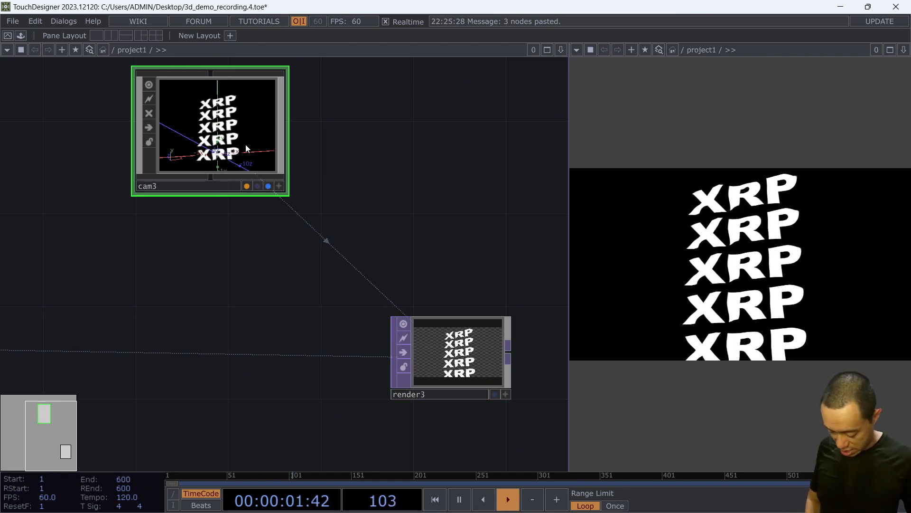
{"action": "key", "text": "p"}
{"action": "key", "text": "p"}
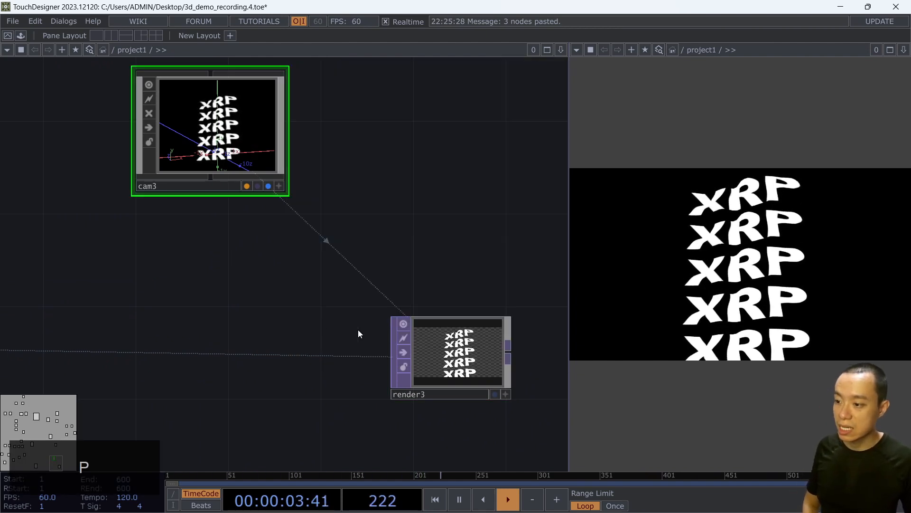
{"action": "left_click", "coordinate": [445, 342]}
{"action": "key", "text": "p"}
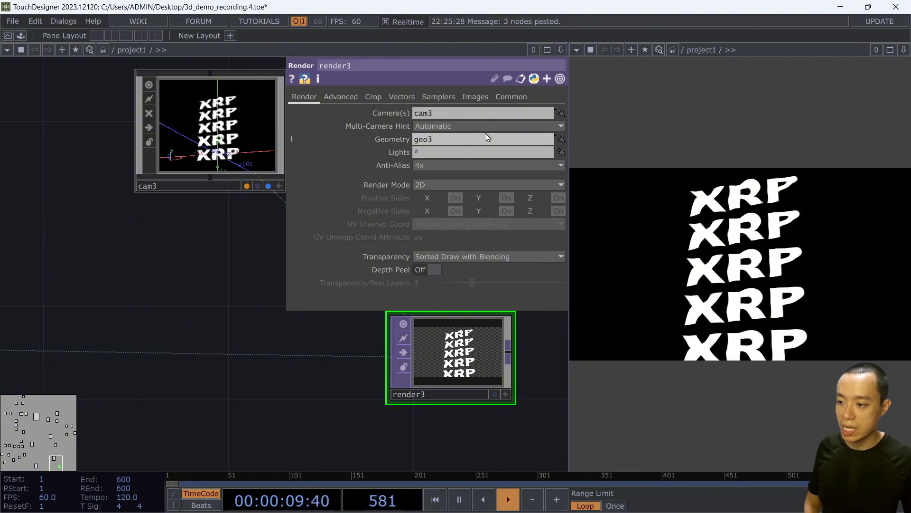
Trace the network back from render3 past cam2 and render2 to geo2 to examine how the nodes are wired.
{"action": "scroll", "coordinate": [202, 261], "scroll_direction": "down", "scroll_amount": 4}
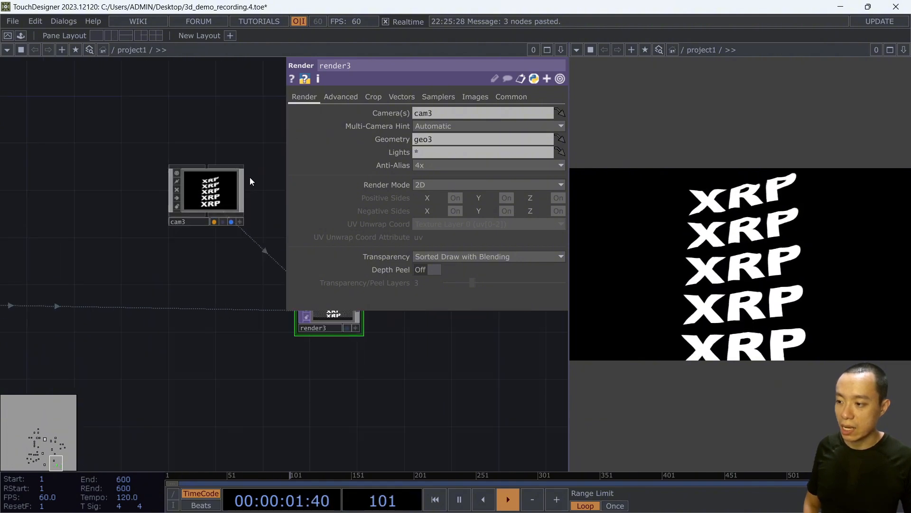
{"action": "left_click_drag", "start_coordinate": [250, 178], "coordinate": [183, 213]}
{"action": "scroll", "coordinate": [205, 198], "scroll_direction": "down", "scroll_amount": 3}
{"action": "left_click_drag", "start_coordinate": [194, 264], "coordinate": [110, 404]}
{"action": "left_click_drag", "start_coordinate": [136, 209], "coordinate": [85, 213]}
{"action": "left_click_drag", "start_coordinate": [226, 228], "coordinate": [120, 268]}
{"action": "left_click_drag", "start_coordinate": [252, 212], "coordinate": [228, 202]}
{"action": "left_click_drag", "start_coordinate": [84, 300], "coordinate": [255, 229]}
{"action": "left_click_drag", "start_coordinate": [175, 244], "coordinate": [219, 227]}
{"action": "left_click_drag", "start_coordinate": [262, 278], "coordinate": [334, 320]}
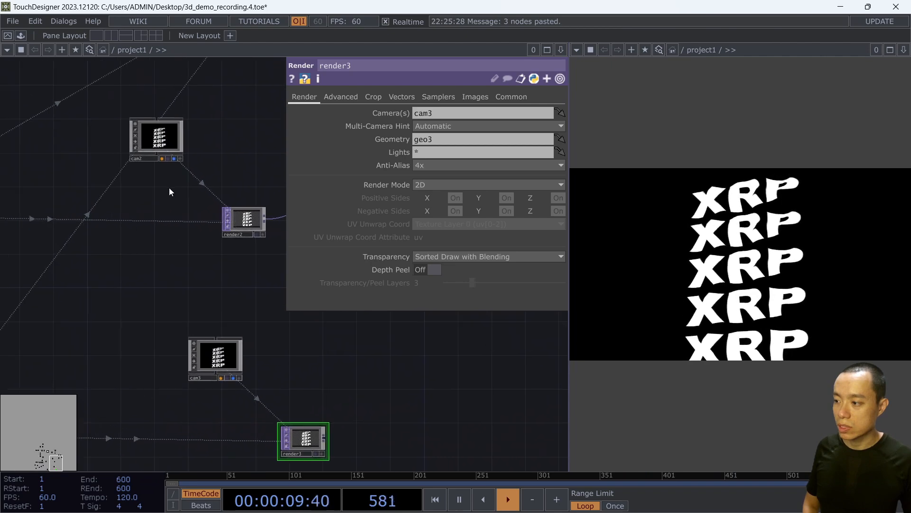
{"action": "middle_click_drag", "start_coordinate": [169, 188], "coordinate": [180, 144]}
{"action": "left_click_drag", "start_coordinate": [253, 266], "coordinate": [124, 257]}
{"action": "middle_click_drag", "start_coordinate": [108, 281], "coordinate": [95, 316]}
{"action": "left_click_drag", "start_coordinate": [22, 318], "coordinate": [269, 326]}
{"action": "left_click_drag", "start_coordinate": [10, 299], "coordinate": [172, 294]}
{"action": "middle_click_drag", "start_coordinate": [170, 280], "coordinate": [207, 281]}
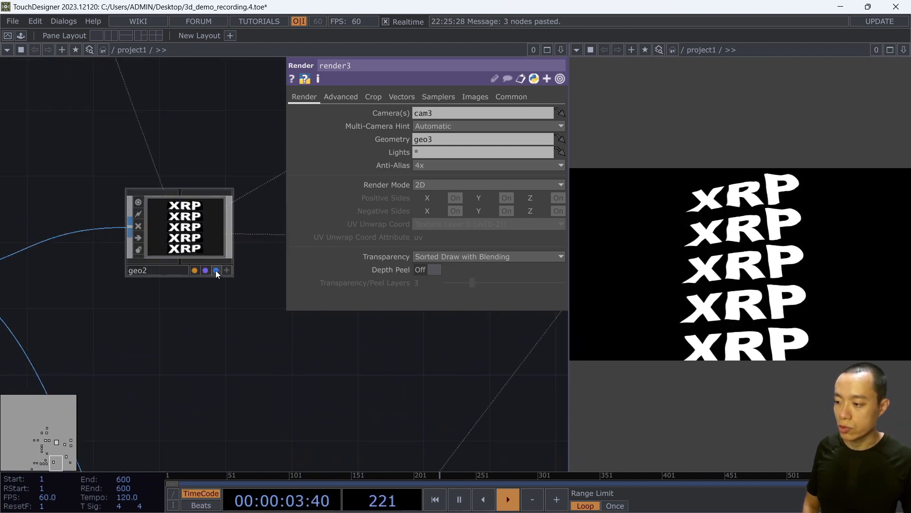
Connect the output of copy3 to the input of geo3 in place of the copy2 connection.
{"action": "middle_click_drag", "start_coordinate": [247, 314], "coordinate": [350, 384]}
{"action": "left_click_drag", "start_coordinate": [350, 384], "coordinate": [169, 330]}
{"action": "middle_click_drag", "start_coordinate": [169, 330], "coordinate": [249, 395]}
{"action": "mouse_move", "coordinate": [337, 333]}
{"action": "left_mouse_down"}
{"action": "mouse_move", "coordinate": [370, 309]}
{"action": "mouse_move", "coordinate": [462, 299]}
{"action": "left_mouse_up"}
{"action": "left_click_drag", "start_coordinate": [224, 390], "coordinate": [301, 390]}
{"action": "mouse_move", "coordinate": [284, 357]}
{"action": "middle_mouse_down"}
{"action": "mouse_move", "coordinate": [175, 310]}
{"action": "mouse_move", "coordinate": [148, 360]}
{"action": "middle_mouse_up"}
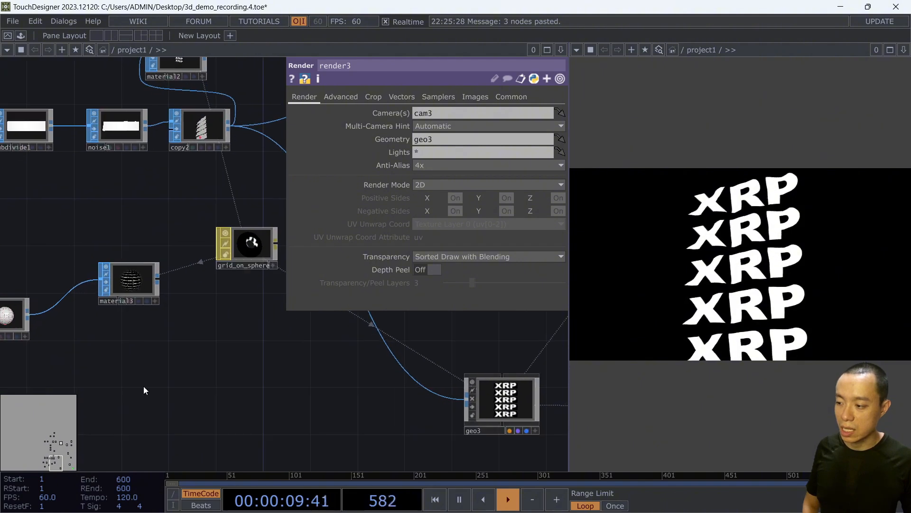
{"action": "left_click_drag", "start_coordinate": [148, 386], "coordinate": [201, 353]}
{"action": "left_click_drag", "start_coordinate": [273, 352], "coordinate": [272, 343]}
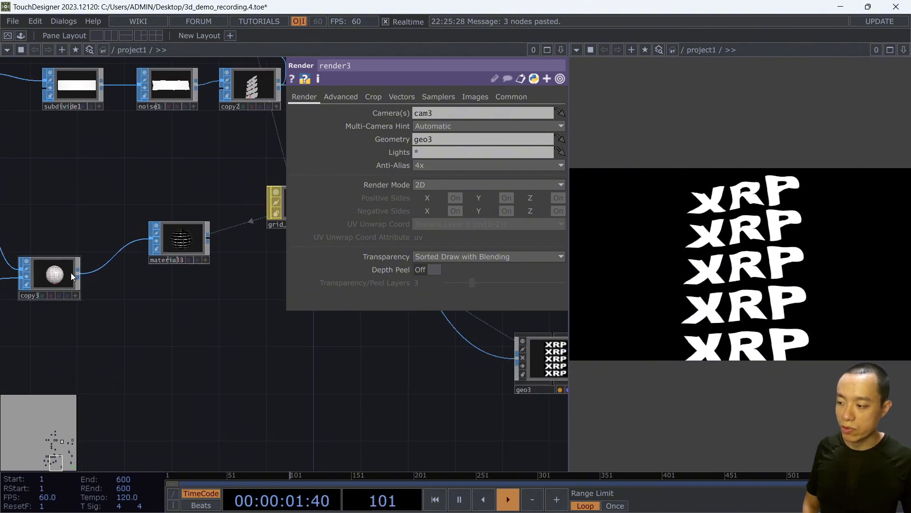
{"action": "left_click", "coordinate": [511, 363]}
Activate the cam3 viewer and home its view on the XRP sphere.
{"action": "left_click_drag", "start_coordinate": [486, 386], "coordinate": [85, 334]}
{"action": "left_click_drag", "start_coordinate": [307, 363], "coordinate": [195, 419]}
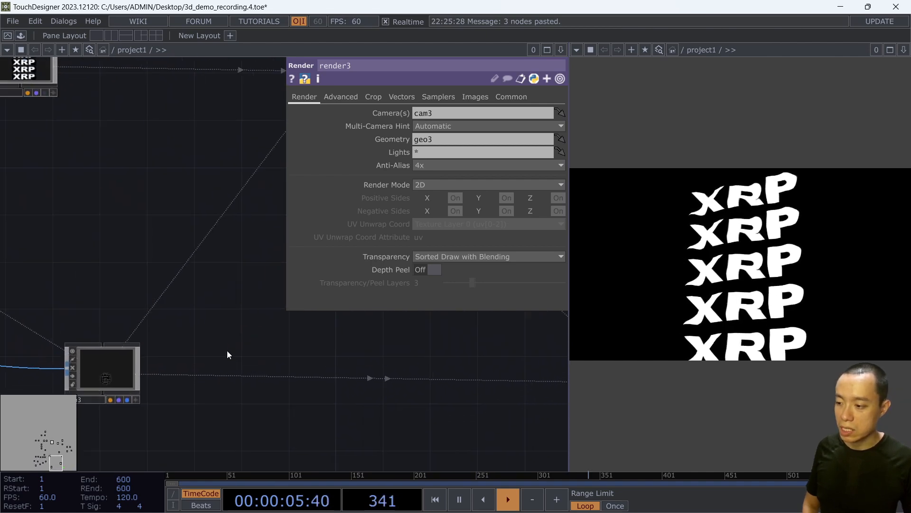
{"action": "left_click_drag", "start_coordinate": [228, 353], "coordinate": [123, 427]}
{"action": "left_click_drag", "start_coordinate": [198, 335], "coordinate": [129, 390]}
{"action": "left_click_drag", "start_coordinate": [289, 405], "coordinate": [224, 255]}
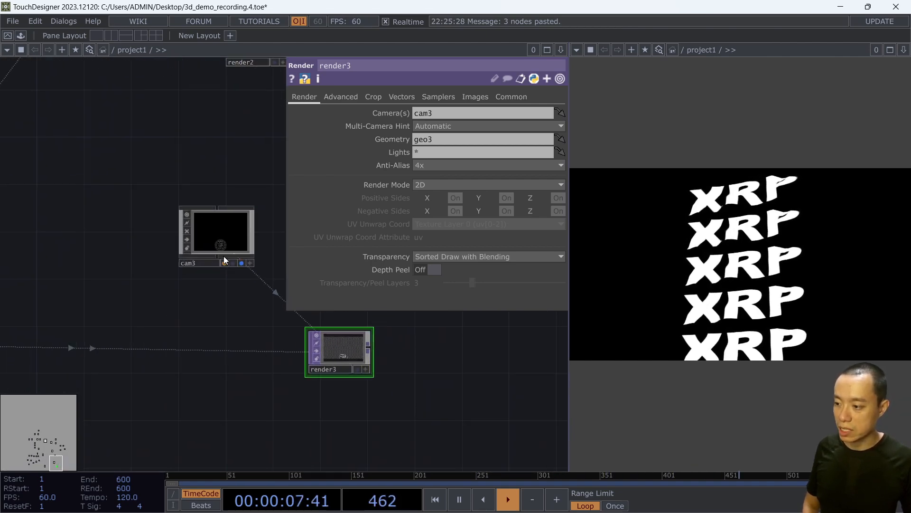
{"action": "scroll", "coordinate": [224, 255], "scroll_direction": "up", "scroll_amount": 5}
{"action": "left_click", "coordinate": [280, 278]}
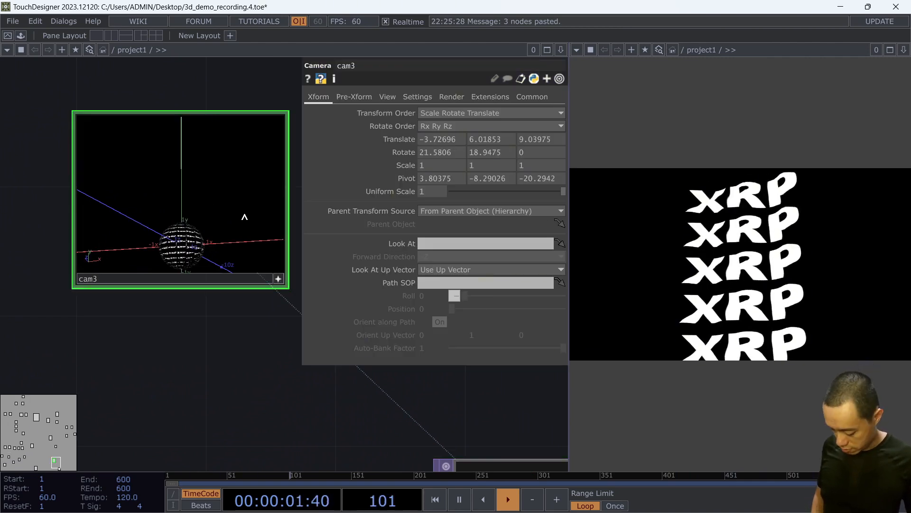
{"action": "key", "text": "h"}
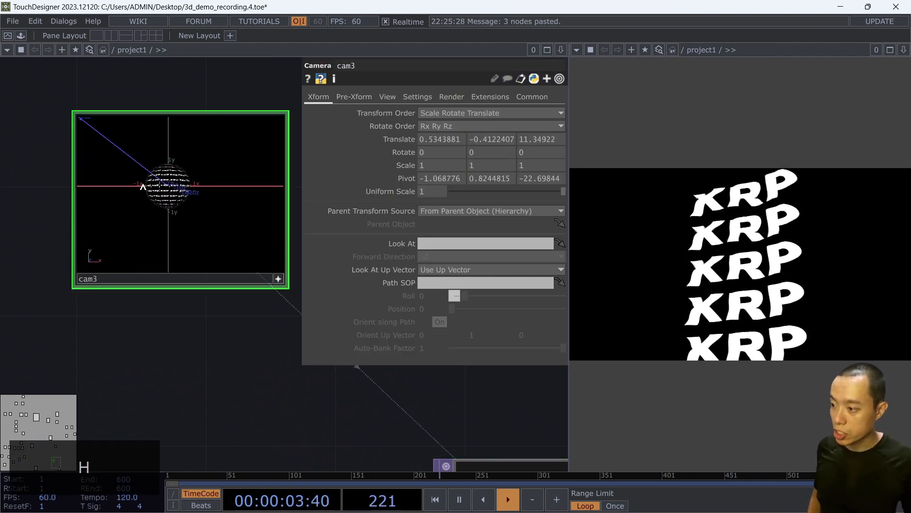
Zoom and centre the sphere in cam3 with the camera at about 3.88 on Z, and deactivate its viewer.
{"action": "scroll", "coordinate": [179, 193], "scroll_direction": "up", "scroll_amount": 4}
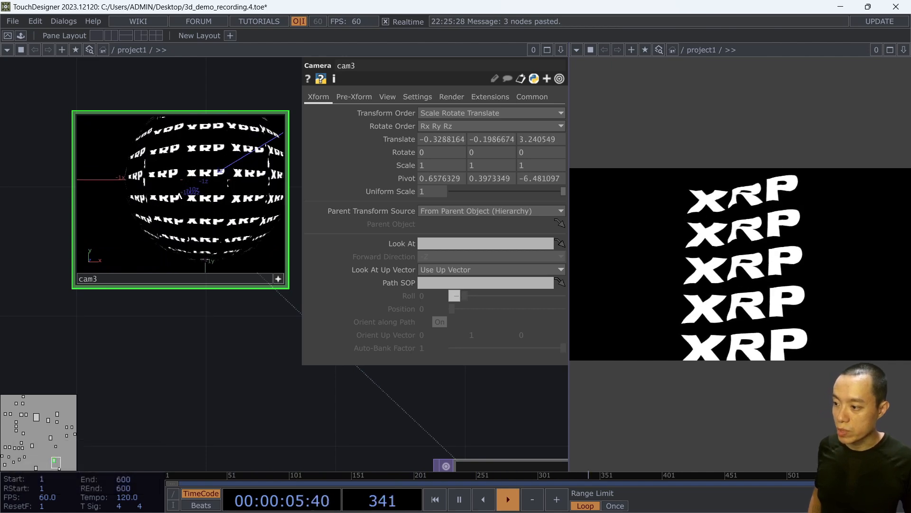
{"action": "scroll", "coordinate": [178, 193], "scroll_direction": "down", "scroll_amount": 2}
{"action": "right_click_drag", "start_coordinate": [192, 189], "coordinate": [179, 204]}
{"action": "left_click_drag", "start_coordinate": [179, 206], "coordinate": [147, 219]}
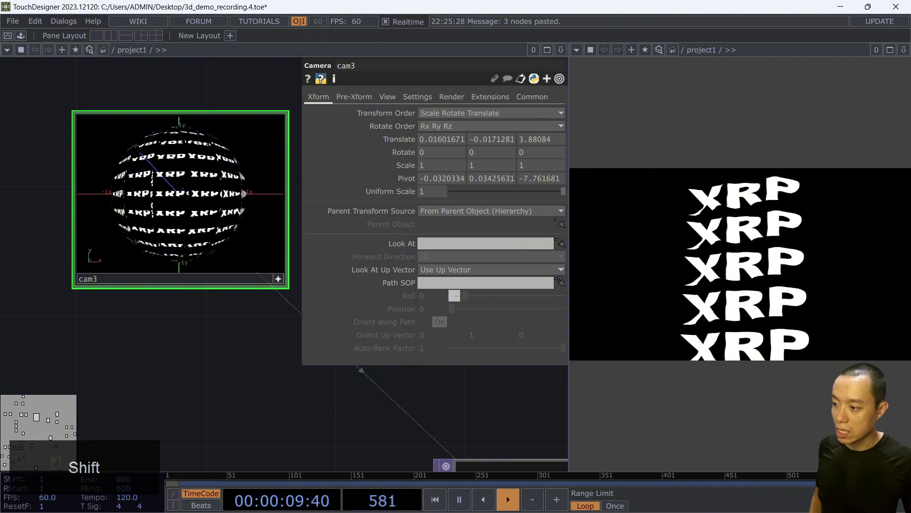
{"action": "left_click", "coordinate": [278, 278]}
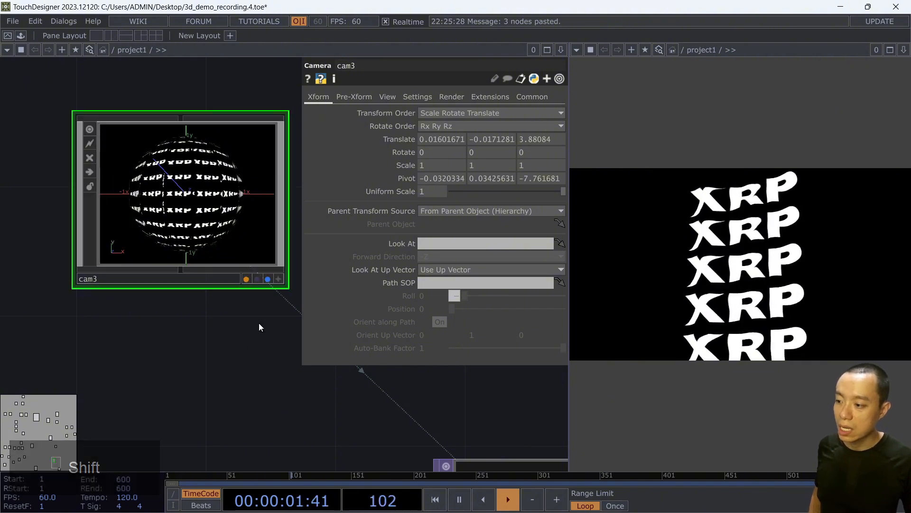
Examine the render3 output to check how the XRP sphere is framed by cam3.
{"action": "scroll", "coordinate": [172, 299], "scroll_direction": "down", "scroll_amount": 3}
{"action": "left_click_drag", "start_coordinate": [234, 338], "coordinate": [177, 205]}
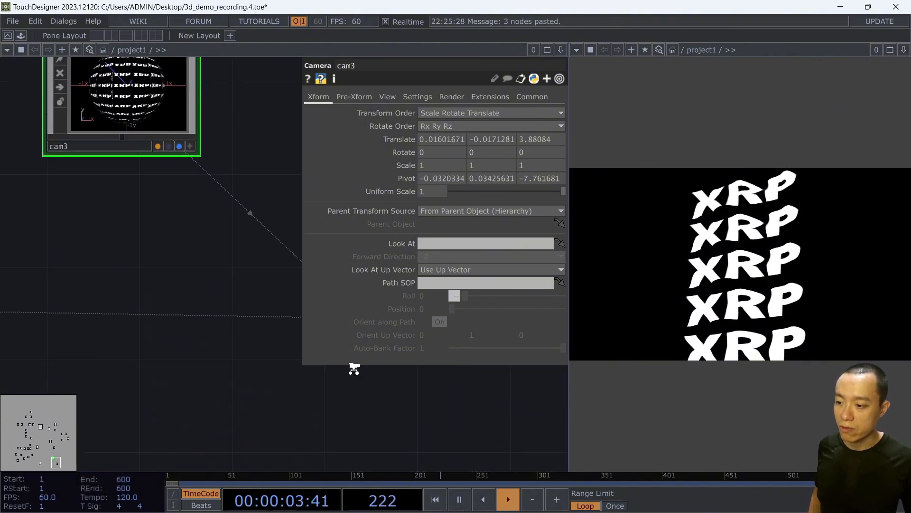
{"action": "scroll", "coordinate": [355, 368], "scroll_direction": "down", "scroll_amount": 2}
{"action": "left_click_drag", "start_coordinate": [295, 385], "coordinate": [40, 339]}
{"action": "scroll", "coordinate": [123, 312], "scroll_direction": "up", "scroll_amount": 7}
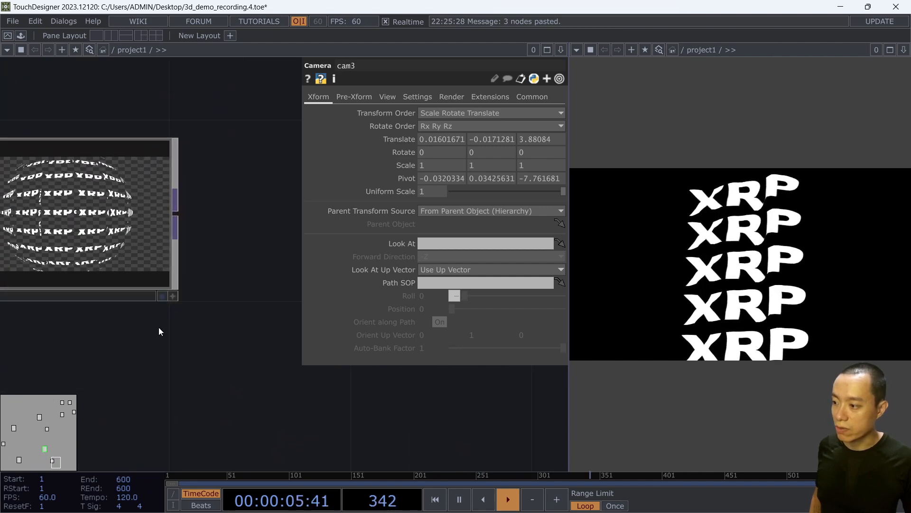
{"action": "right_click_drag", "start_coordinate": [231, 245], "coordinate": [315, 257]}
{"action": "scroll", "coordinate": [244, 275], "scroll_direction": "down", "scroll_amount": 3}
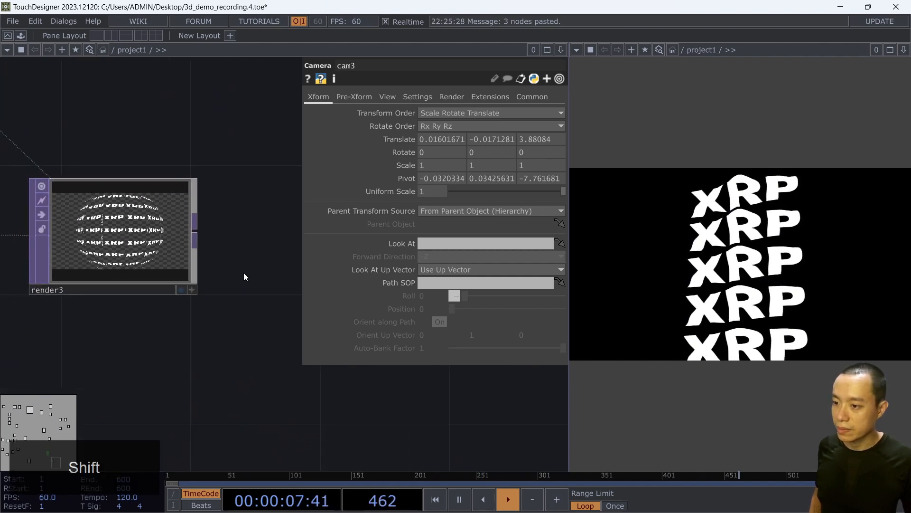
{"action": "scroll", "coordinate": [159, 137], "scroll_direction": "down", "scroll_amount": 3}
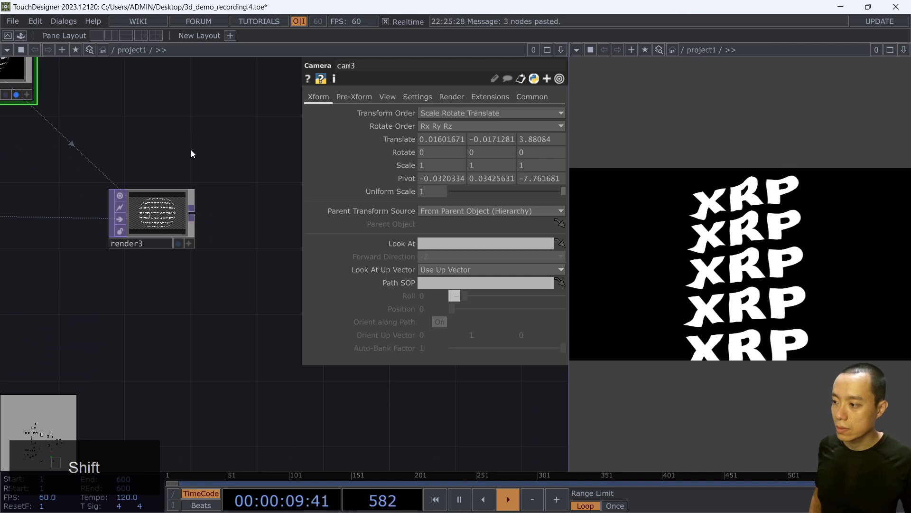
{"action": "scroll", "coordinate": [192, 150], "scroll_direction": "down", "scroll_amount": 2}
{"action": "scroll", "coordinate": [160, 124], "scroll_direction": "up", "scroll_amount": 3}
{"action": "scroll", "coordinate": [178, 242], "scroll_direction": "up", "scroll_amount": 5}
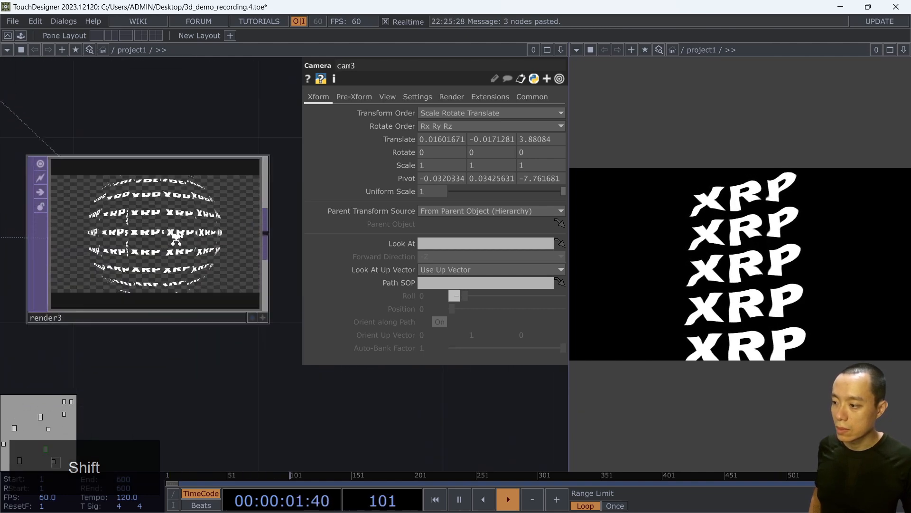
{"action": "scroll", "coordinate": [177, 237], "scroll_direction": "up", "scroll_amount": 3}
{"action": "scroll", "coordinate": [177, 243], "scroll_direction": "down", "scroll_amount": 5}
{"action": "scroll", "coordinate": [163, 198], "scroll_direction": "down", "scroll_amount": 2}
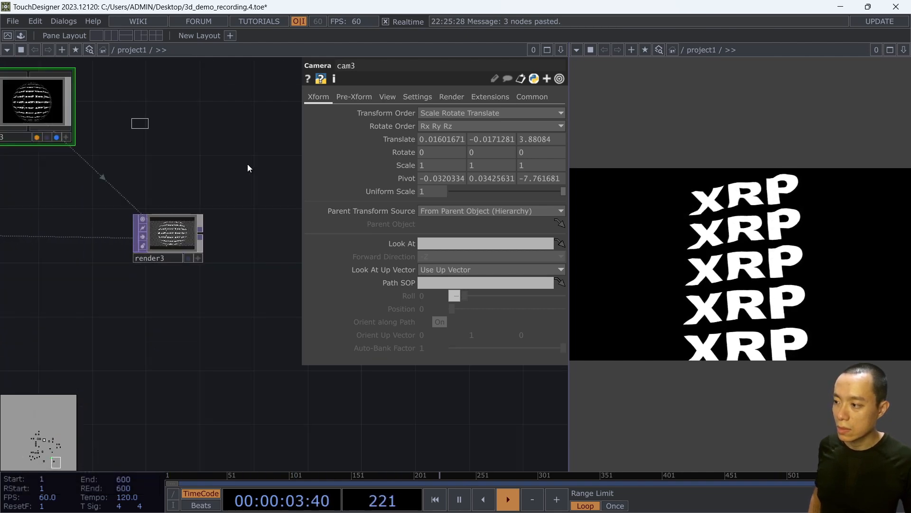
{"action": "scroll", "coordinate": [161, 240], "scroll_direction": "up", "scroll_amount": 3}
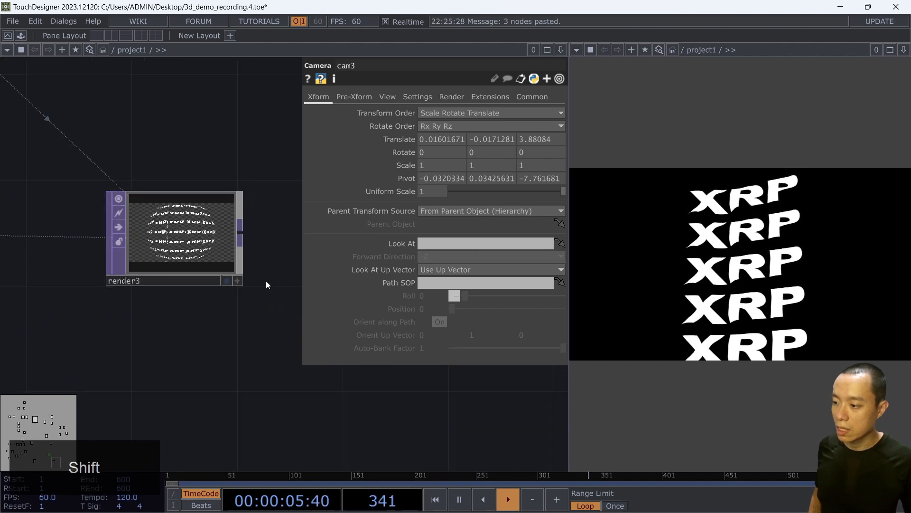
{"action": "scroll", "coordinate": [183, 322], "scroll_direction": "down", "scroll_amount": 2}
{"action": "scroll", "coordinate": [155, 163], "scroll_direction": "down", "scroll_amount": 2}
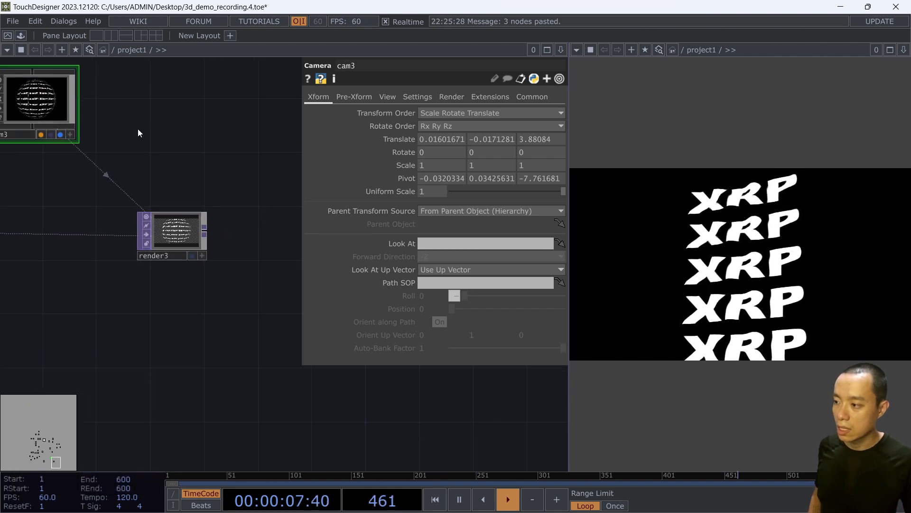
Frame the entire node network to review all three render chains.
{"action": "scroll", "coordinate": [135, 138], "scroll_direction": "up", "scroll_amount": 4}
{"action": "right_click", "coordinate": [155, 141]}
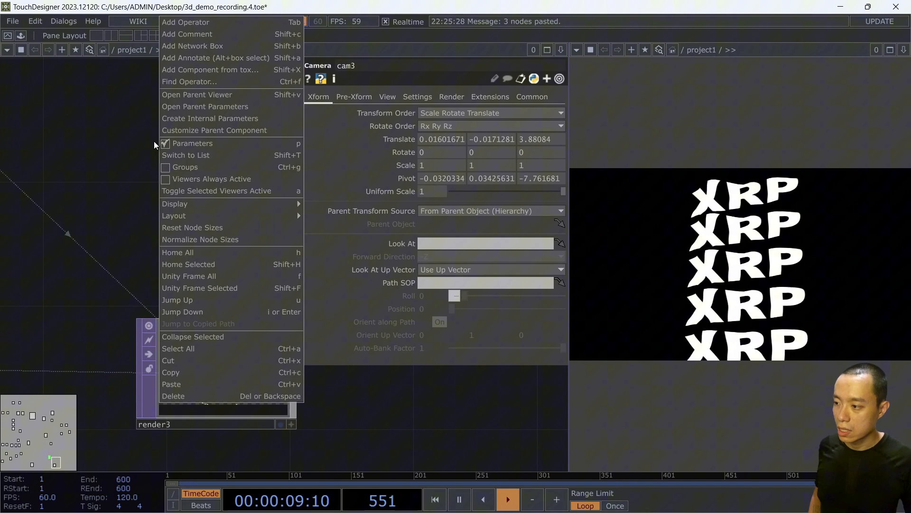
{"action": "left_click", "coordinate": [127, 132]}
{"action": "middle_click_drag", "start_coordinate": [129, 133], "coordinate": [171, 175]}
{"action": "scroll", "coordinate": [178, 173], "scroll_direction": "down", "scroll_amount": 3}
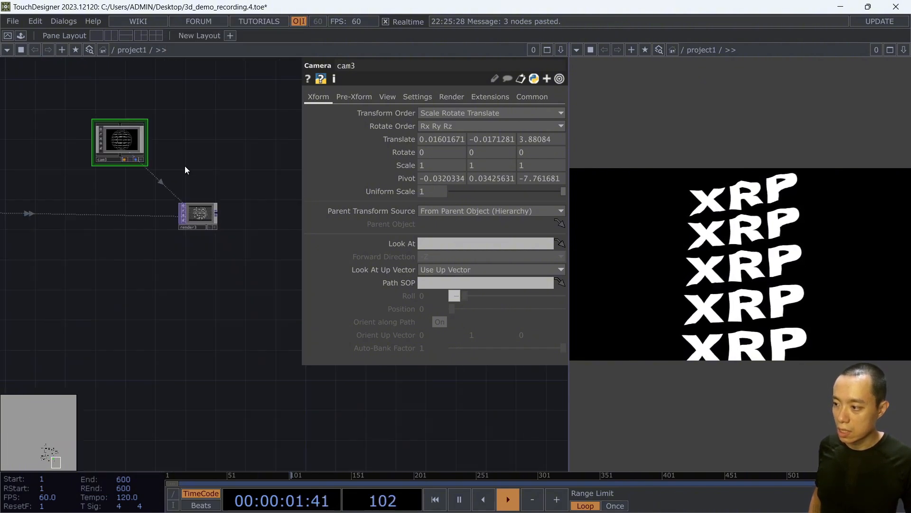
{"action": "key", "text": "h"}
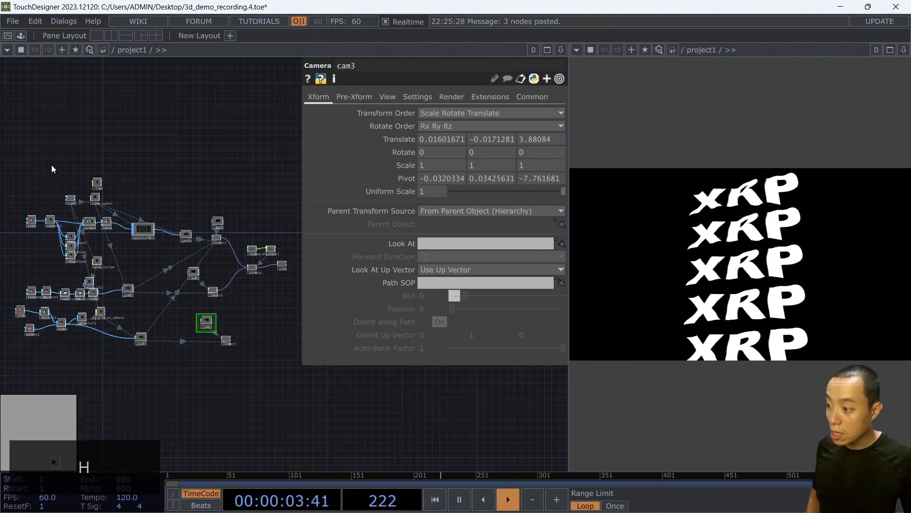
Activate the cam3 viewer and pan the XRP sphere slightly within it, checking the framing against render3.
{"action": "scroll", "coordinate": [189, 314], "scroll_direction": "up", "scroll_amount": 10}
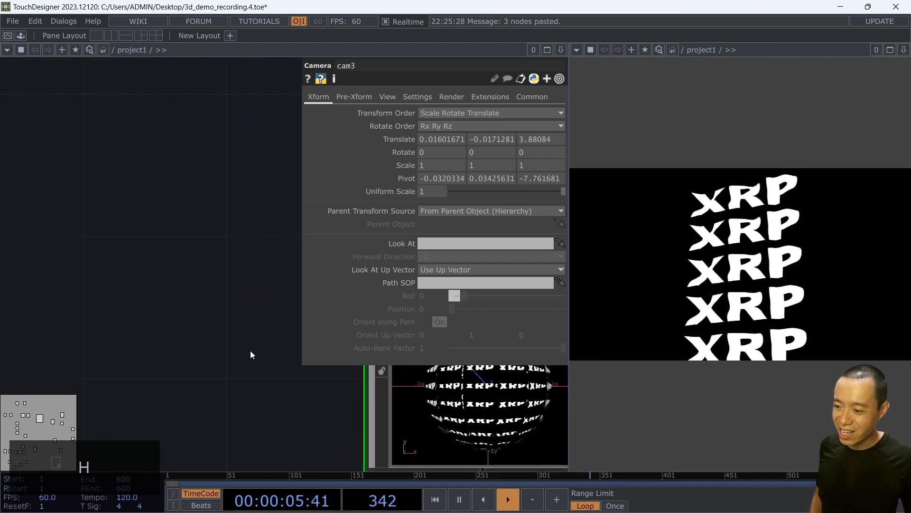
{"action": "scroll", "coordinate": [115, 246], "scroll_direction": "down", "scroll_amount": 5}
{"action": "key", "text": "p"}
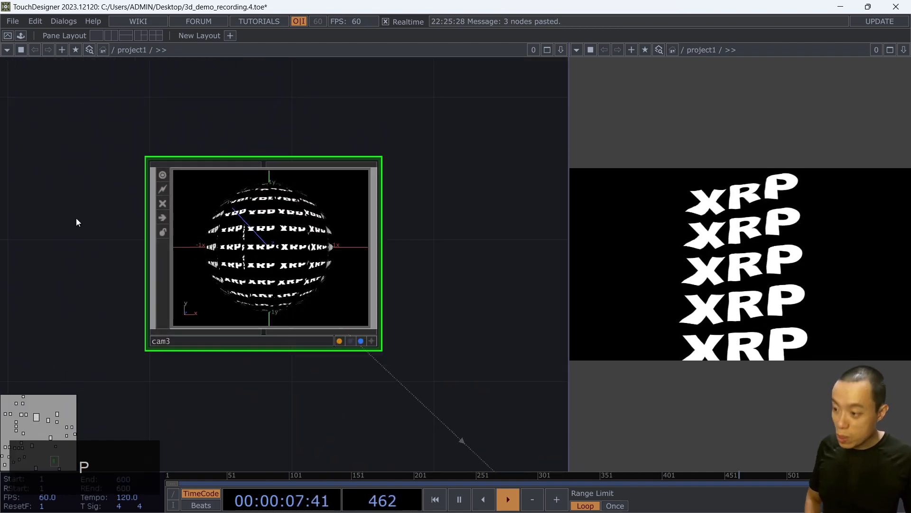
{"action": "scroll", "coordinate": [242, 238], "scroll_direction": "down", "scroll_amount": 3}
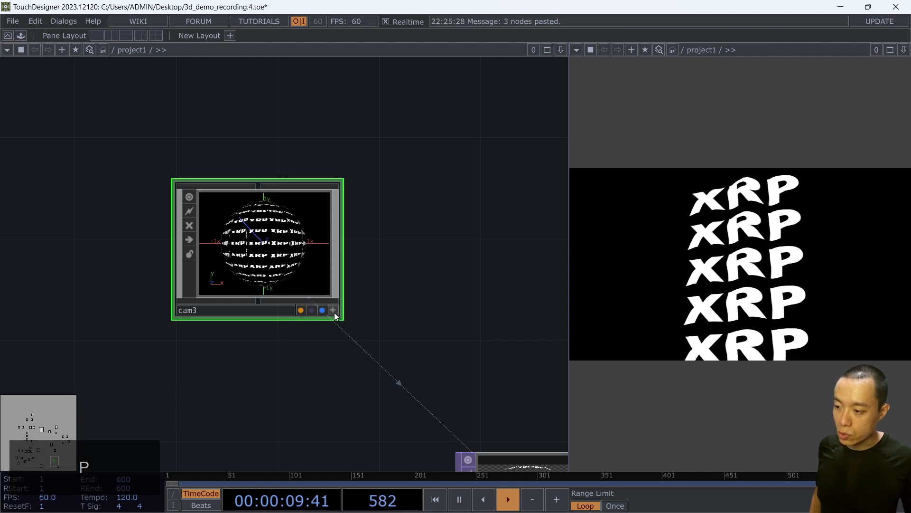
{"action": "left_click", "coordinate": [333, 310]}
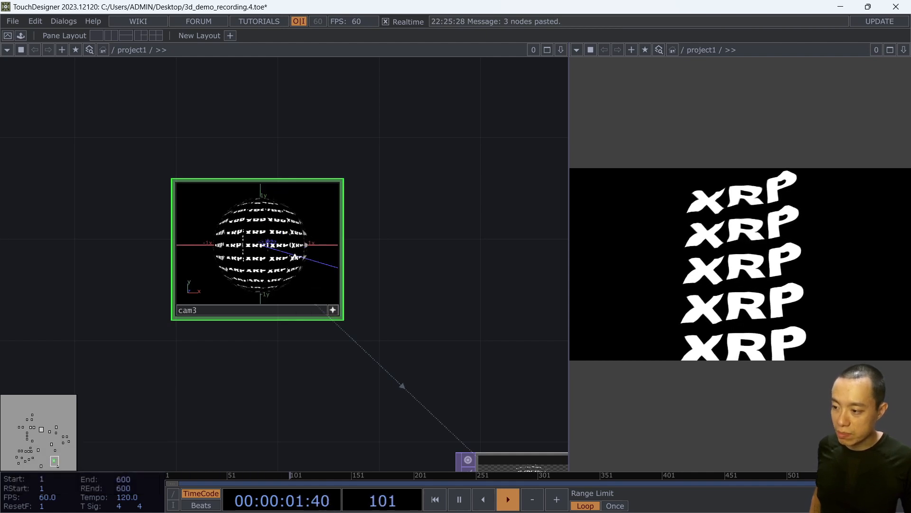
{"action": "left_click_drag", "start_coordinate": [296, 256], "coordinate": [290, 254]}
{"action": "key", "text": "shift"}
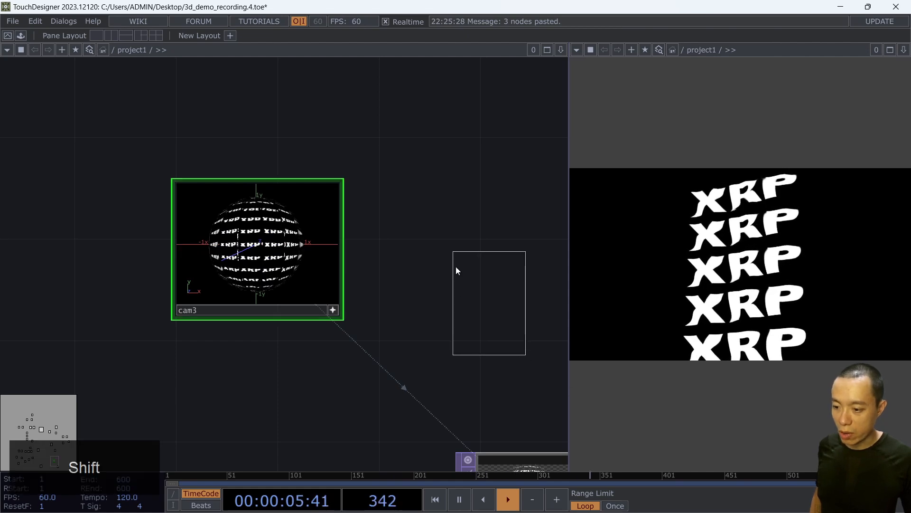
{"action": "right_click_drag", "start_coordinate": [456, 267], "coordinate": [458, 270], "text": "shift"}
{"action": "scroll", "coordinate": [476, 304], "scroll_direction": "down", "scroll_amount": 1}
{"action": "scroll", "coordinate": [517, 431], "scroll_direction": "up", "scroll_amount": 4}
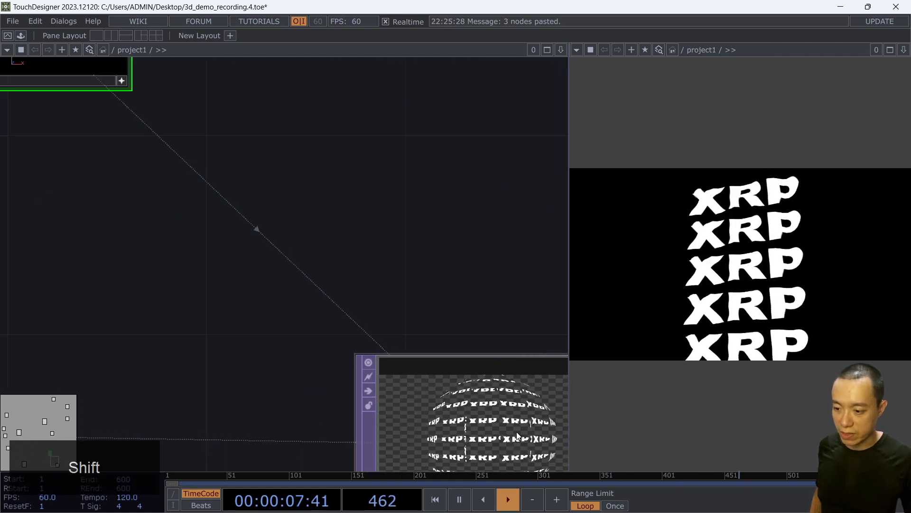
{"action": "scroll", "coordinate": [422, 161], "scroll_direction": "down", "scroll_amount": 3}
{"action": "key", "text": "shift"}
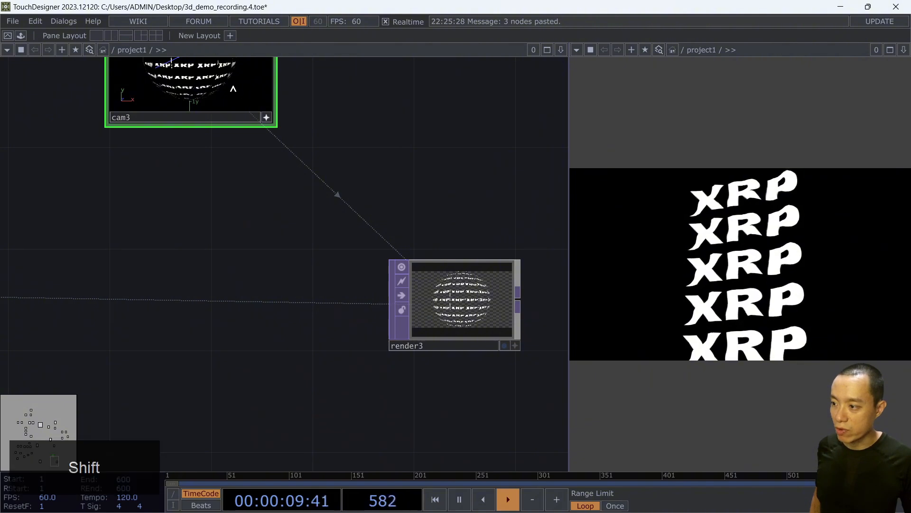
Pull cam3 back to about 5.39 on Z with the sphere recentred, and deactivate its viewer.
{"action": "right_click", "coordinate": [232, 88]}
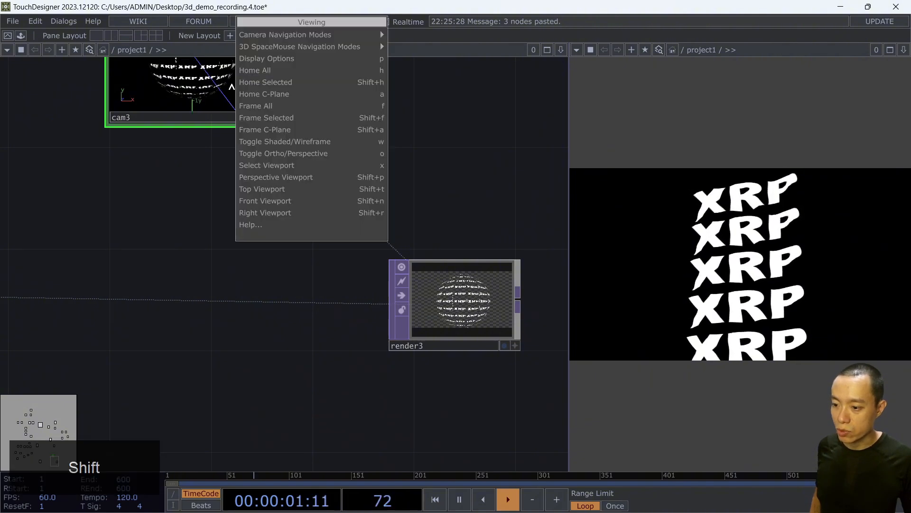
{"action": "left_click", "coordinate": [199, 76]}
{"action": "mouse_move", "coordinate": [209, 80]}
{"action": "left_mouse_down"}
{"action": "mouse_move", "coordinate": [204, 86]}
{"action": "mouse_move", "coordinate": [204, 77]}
{"action": "left_mouse_up"}
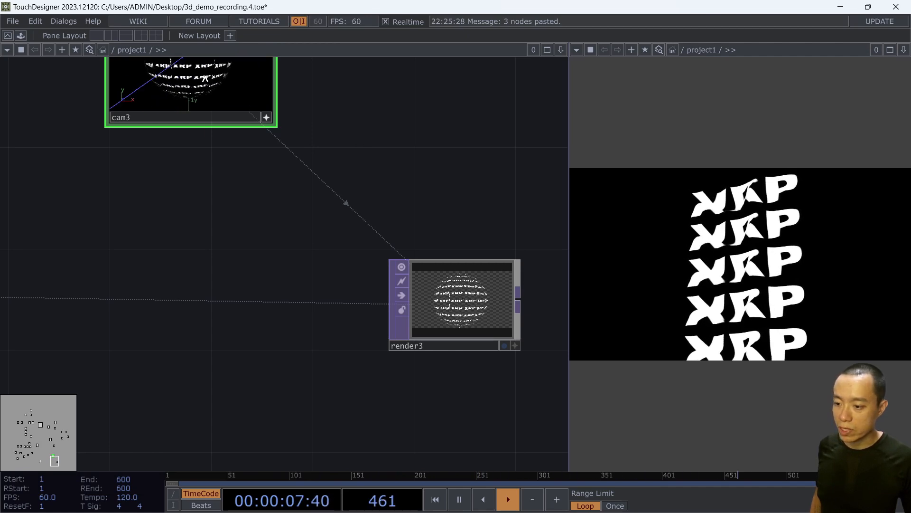
{"action": "right_click", "coordinate": [205, 78]}
{"action": "scroll", "coordinate": [417, 139], "scroll_direction": "down", "scroll_amount": 5}
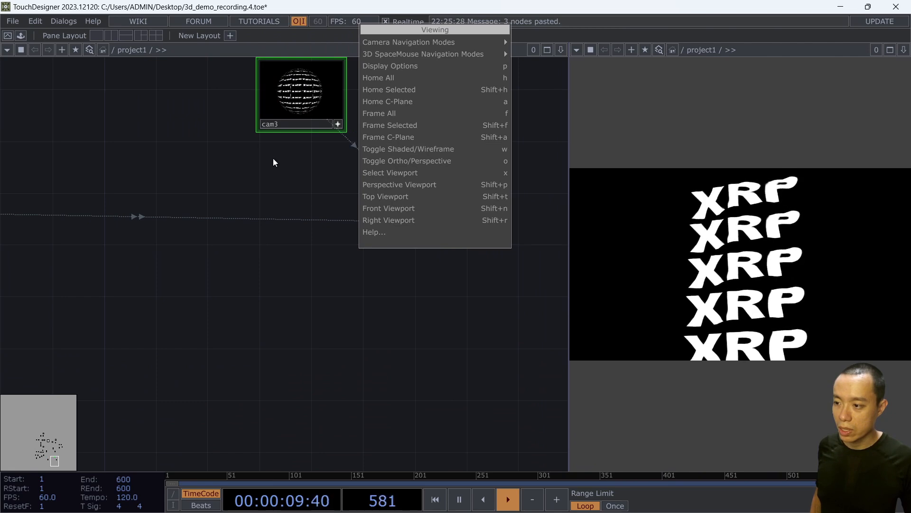
{"action": "scroll", "coordinate": [373, 117], "scroll_direction": "down", "scroll_amount": 2}
{"action": "scroll", "coordinate": [401, 110], "scroll_direction": "up", "scroll_amount": 3}
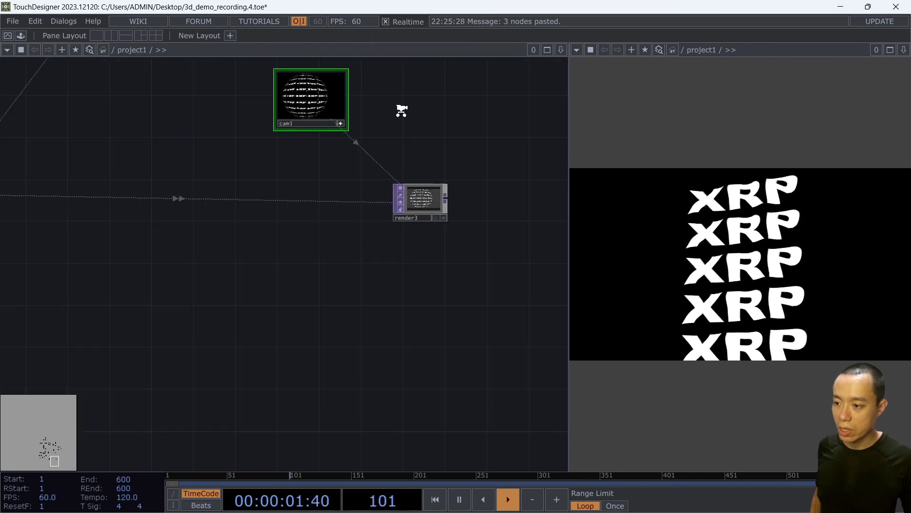
{"action": "scroll", "coordinate": [401, 114], "scroll_direction": "down", "scroll_amount": 1}
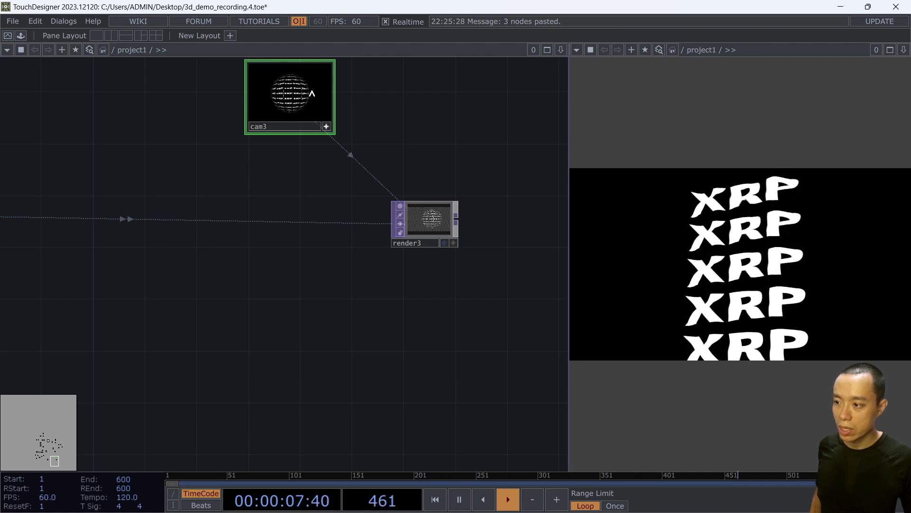
{"action": "left_click", "coordinate": [327, 126]}
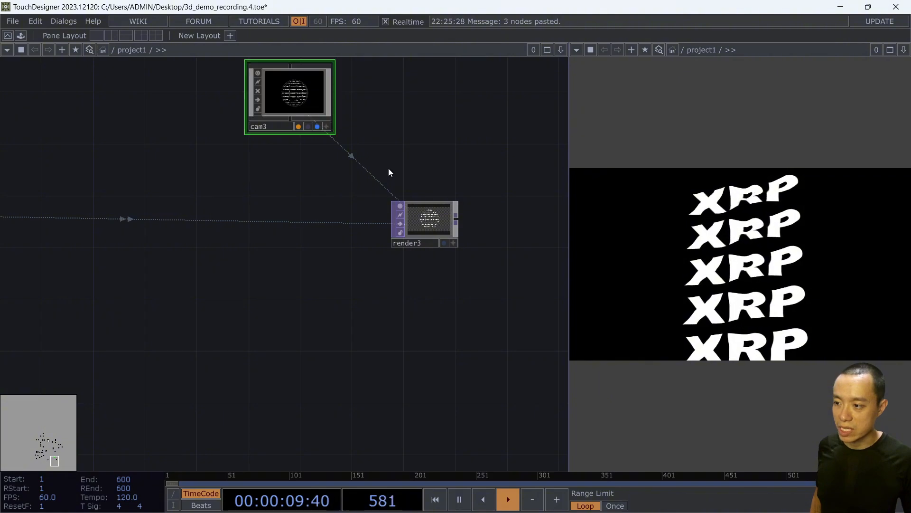
Examine the render3 output up close to check how the XRP copies cover the sphere.
{"action": "scroll", "coordinate": [441, 243], "scroll_direction": "up", "scroll_amount": 8}
{"action": "scroll", "coordinate": [440, 243], "scroll_direction": "down", "scroll_amount": 4}
{"action": "scroll", "coordinate": [406, 197], "scroll_direction": "up", "scroll_amount": 4}
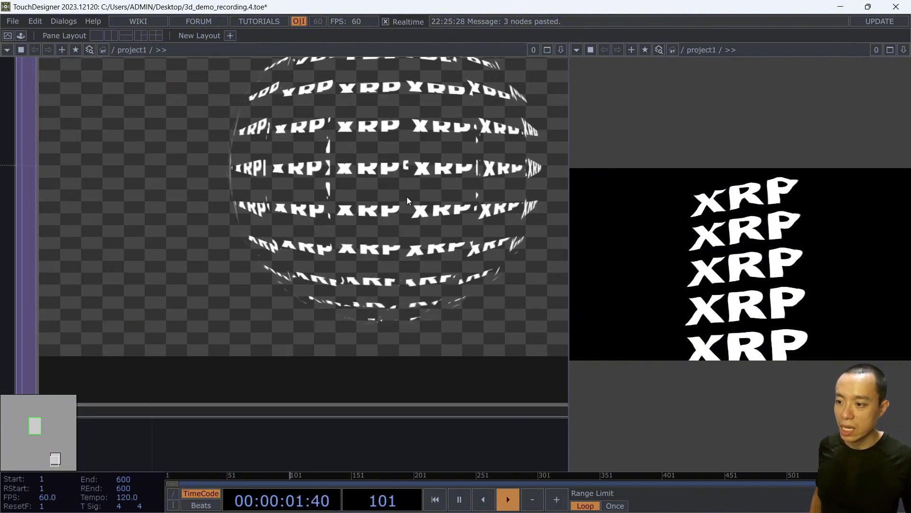
{"action": "scroll", "coordinate": [406, 197], "scroll_direction": "down", "scroll_amount": 6}
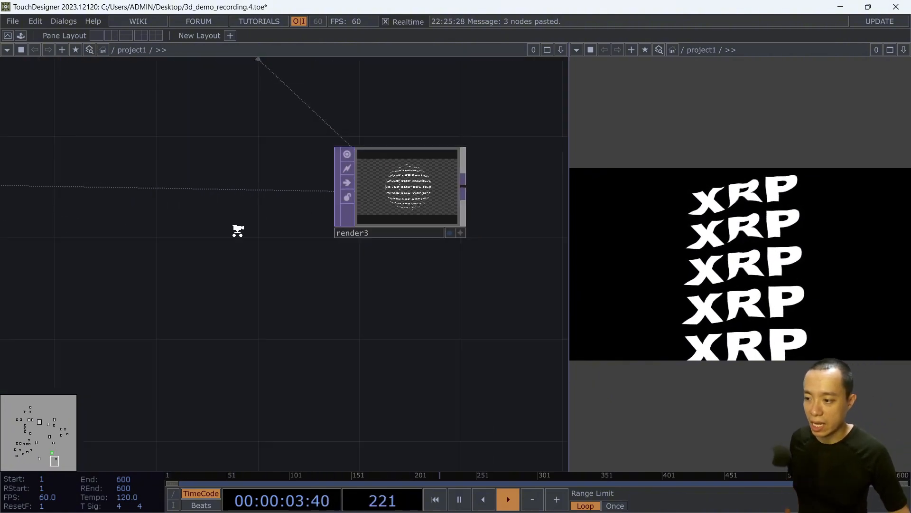
{"action": "scroll", "coordinate": [238, 230], "scroll_direction": "down", "scroll_amount": 5}
{"action": "left_click_drag", "start_coordinate": [293, 265], "coordinate": [472, 267]}
{"action": "scroll", "coordinate": [365, 195], "scroll_direction": "up", "scroll_amount": 5}
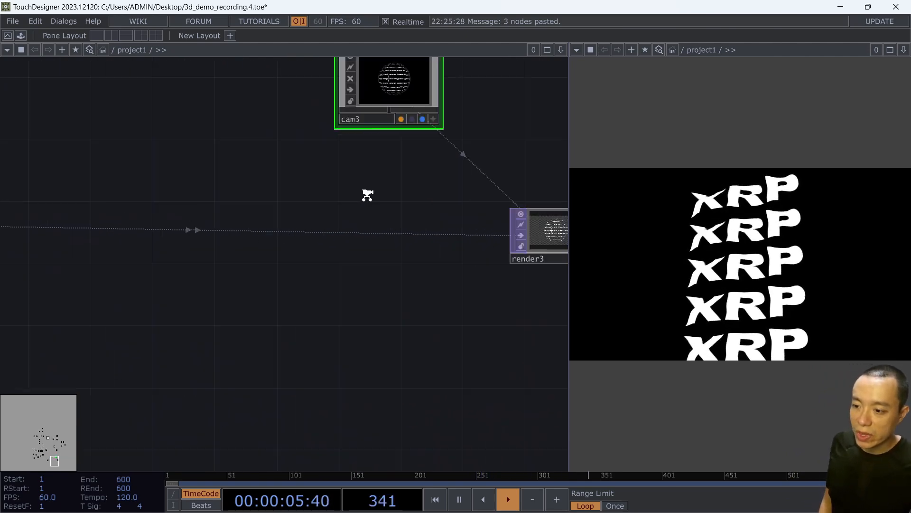
{"action": "left_click_drag", "start_coordinate": [522, 223], "coordinate": [208, 212]}
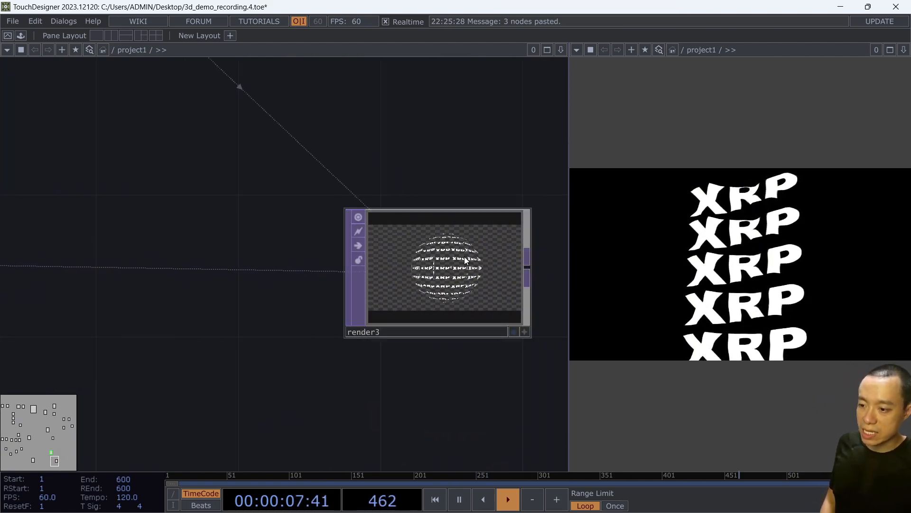
{"action": "scroll", "coordinate": [464, 256], "scroll_direction": "up", "scroll_amount": 5}
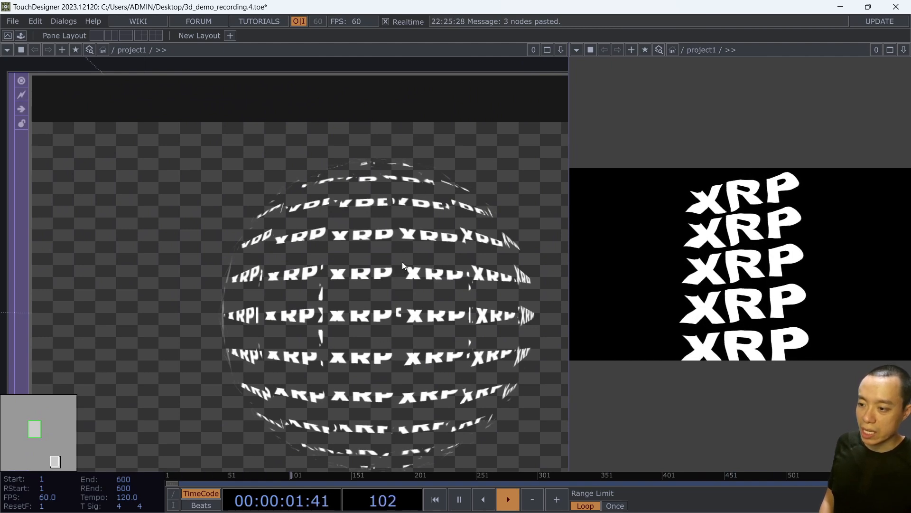
{"action": "scroll", "coordinate": [406, 238], "scroll_direction": "down", "scroll_amount": 3}
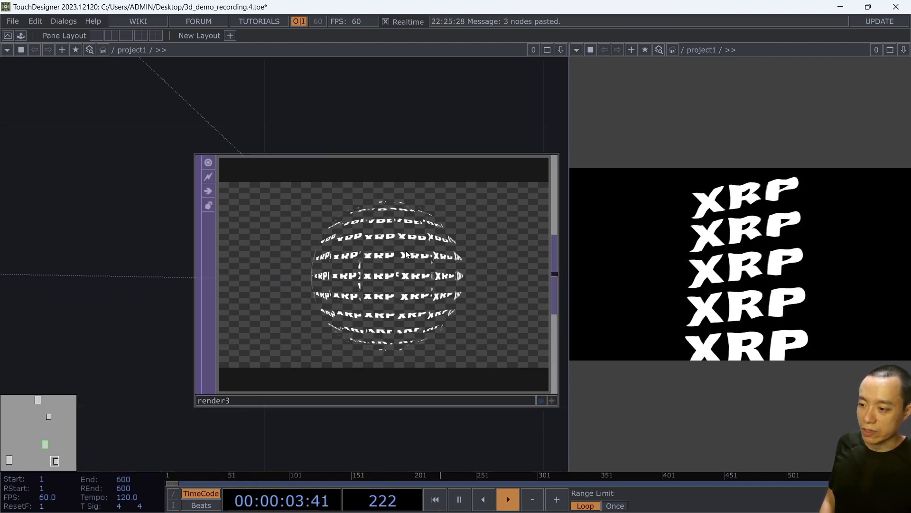
{"action": "scroll", "coordinate": [406, 250], "scroll_direction": "up", "scroll_amount": 2}
{"action": "scroll", "coordinate": [406, 257], "scroll_direction": "down", "scroll_amount": 5}
{"action": "scroll", "coordinate": [463, 300], "scroll_direction": "down", "scroll_amount": 3}
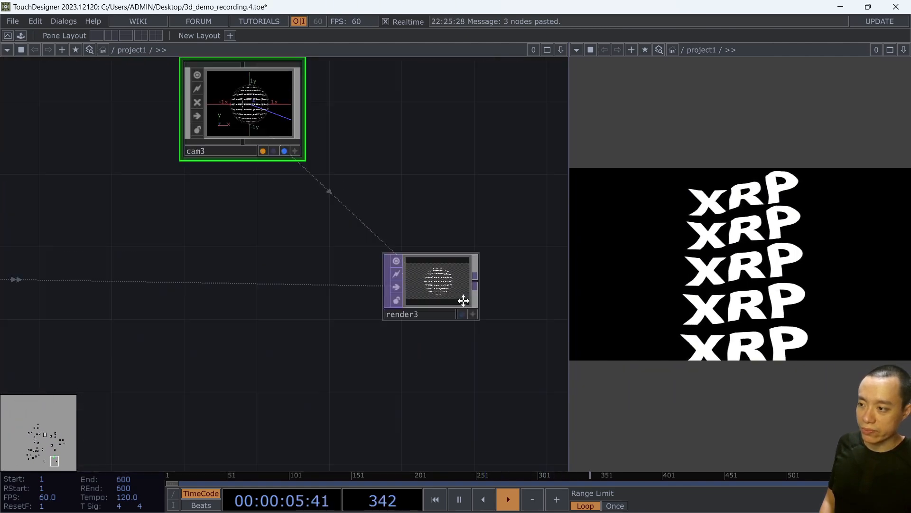
Trace the sphere chain from render3 back through geo3 to the grid_on_sphere material.
{"action": "left_click_drag", "start_coordinate": [223, 174], "coordinate": [298, 278]}
{"action": "scroll", "coordinate": [295, 277], "scroll_direction": "down", "scroll_amount": 3}
{"action": "left_click_drag", "start_coordinate": [300, 192], "coordinate": [469, 128]}
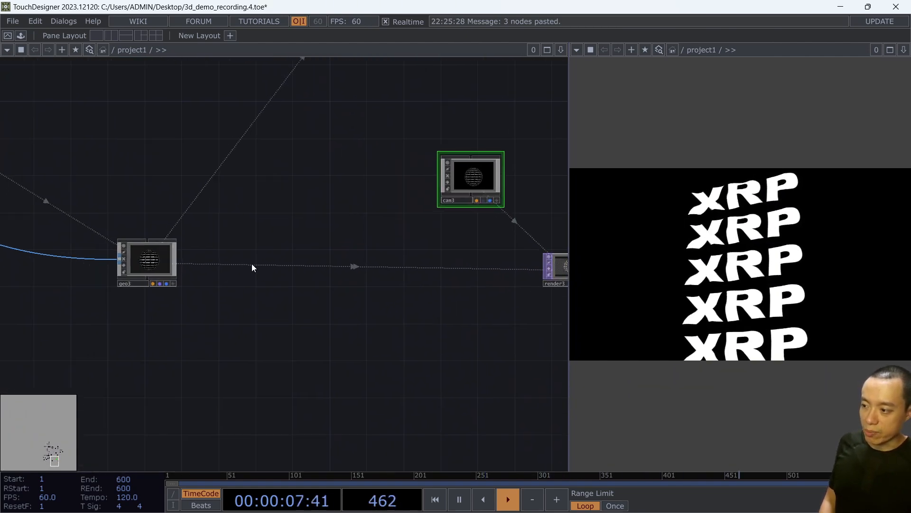
{"action": "scroll", "coordinate": [256, 233], "scroll_direction": "down", "scroll_amount": 3}
{"action": "left_click_drag", "start_coordinate": [150, 196], "coordinate": [253, 204]}
{"action": "scroll", "coordinate": [202, 215], "scroll_direction": "up", "scroll_amount": 3}
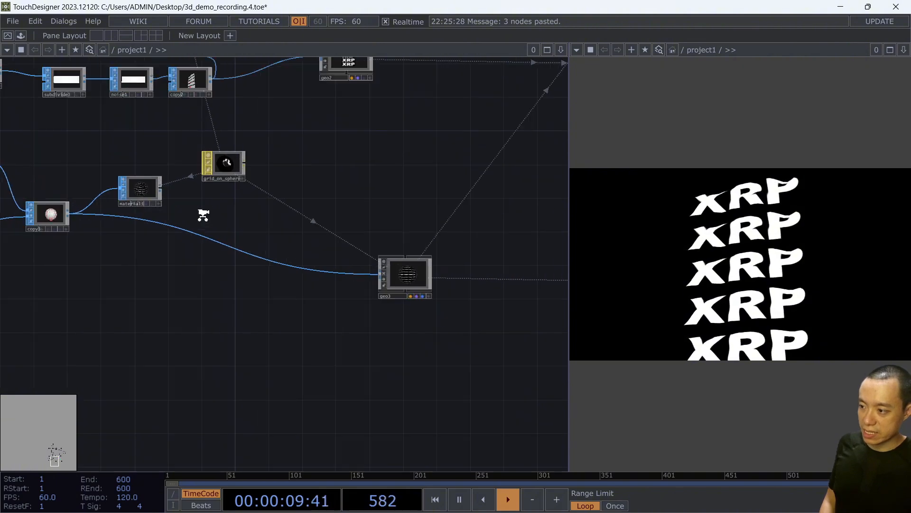
{"action": "scroll", "coordinate": [203, 215], "scroll_direction": "up", "scroll_amount": 2}
{"action": "left_click_drag", "start_coordinate": [245, 142], "coordinate": [352, 142]}
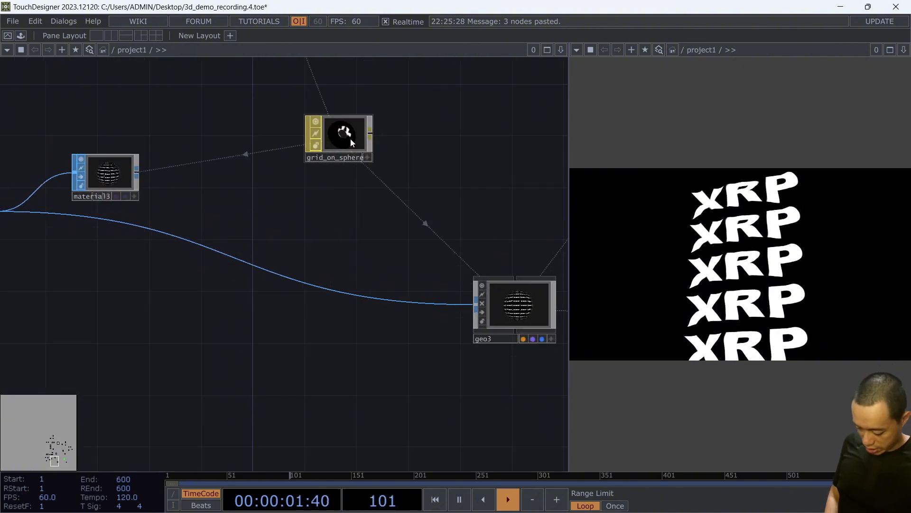
{"action": "key", "text": "p"}
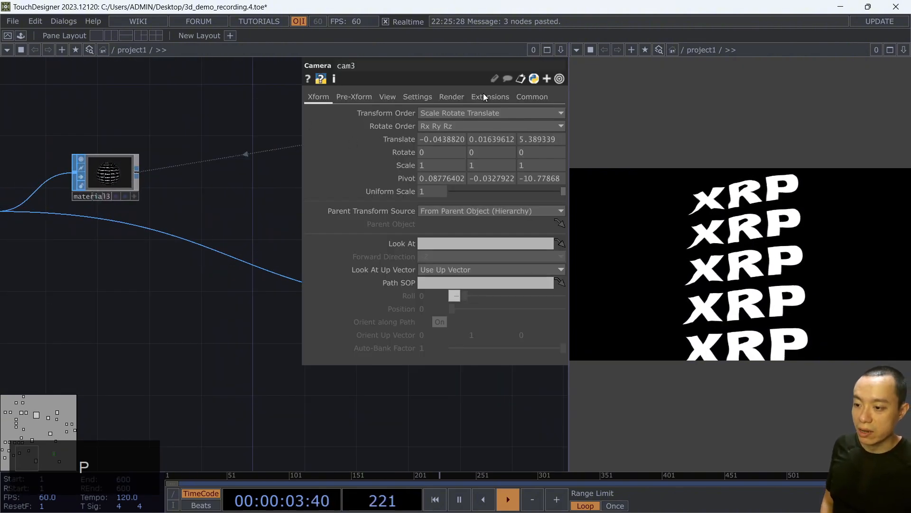
{"action": "left_click", "coordinate": [357, 98]}
{"action": "left_click", "coordinate": [395, 97]}
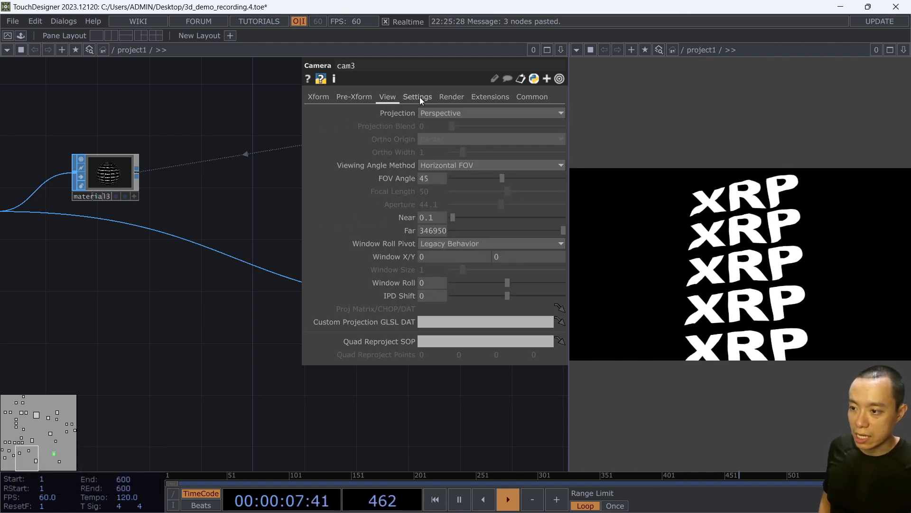
{"action": "left_click", "coordinate": [420, 97]}
{"action": "key", "text": "p"}
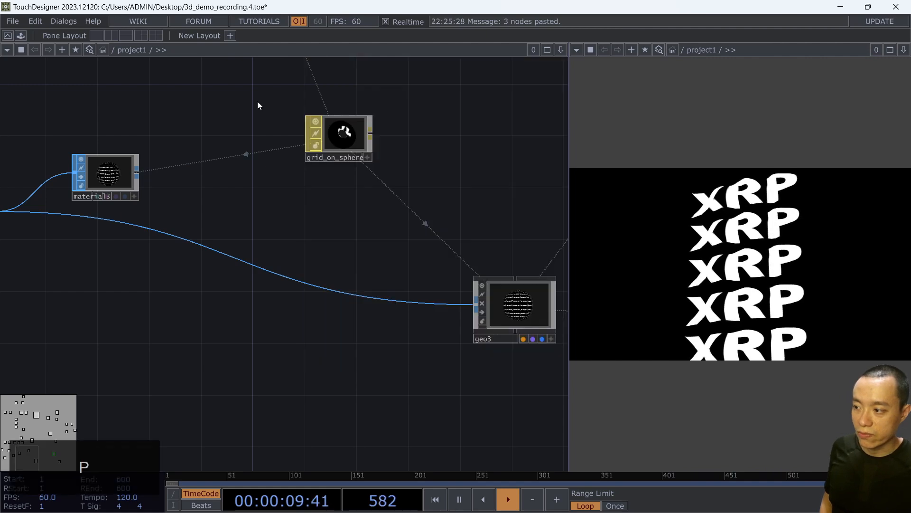
Turn on Blending (Transparency) for the grid_on_sphere constant material.
{"action": "left_click", "coordinate": [356, 142]}
{"action": "key", "text": "p"}
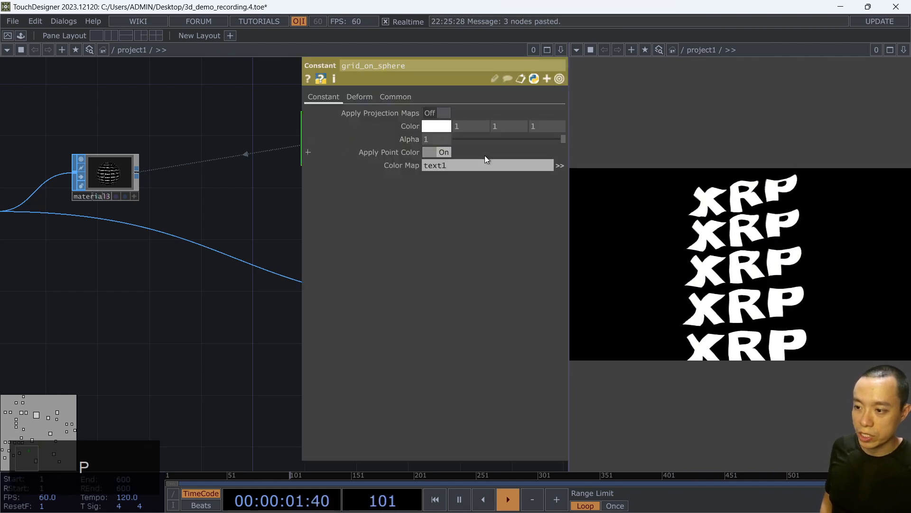
{"action": "left_click", "coordinate": [360, 99]}
{"action": "left_click", "coordinate": [385, 99]}
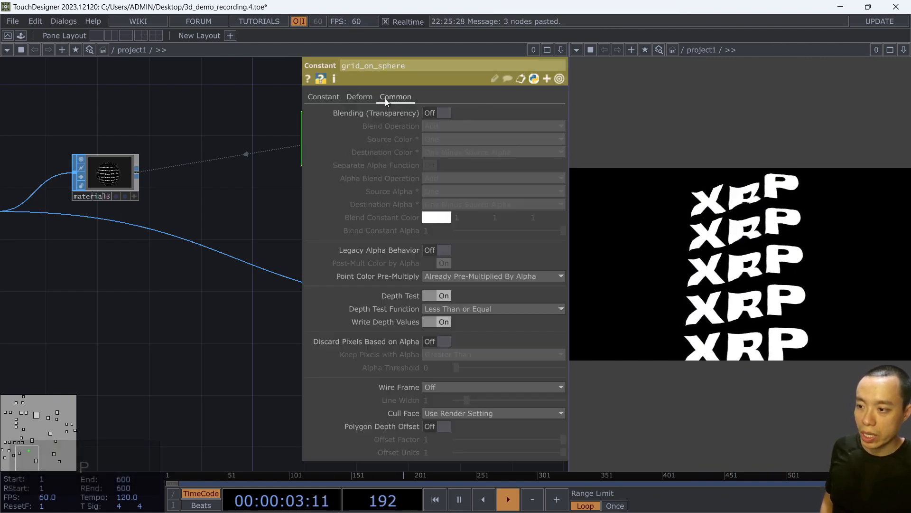
{"action": "left_click", "coordinate": [321, 97]}
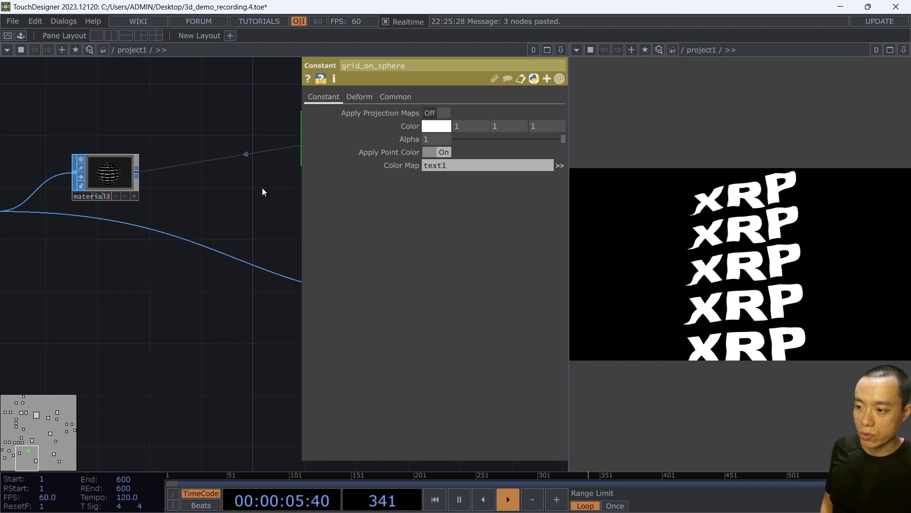
{"action": "left_click", "coordinate": [360, 97]}
{"action": "left_click", "coordinate": [382, 95]}
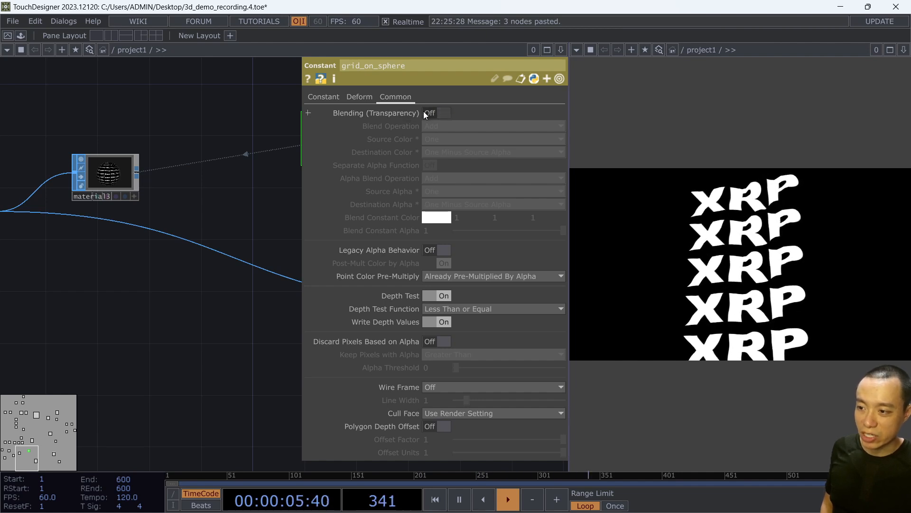
{"action": "left_click", "coordinate": [442, 113]}
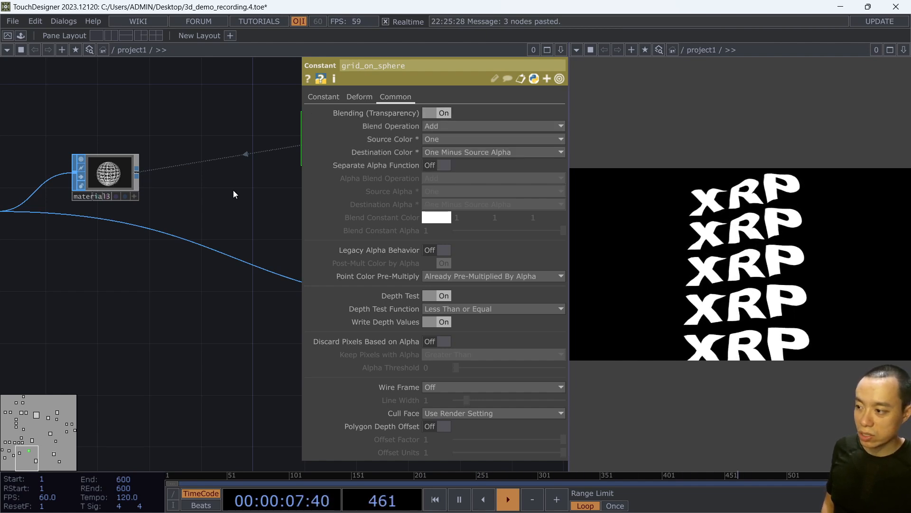
Examine the sphere in geo3 up close to check the effect of the material's transparency.
{"action": "scroll", "coordinate": [255, 196], "scroll_direction": "down", "scroll_amount": 3}
{"action": "left_click_drag", "start_coordinate": [256, 196], "coordinate": [127, 194]}
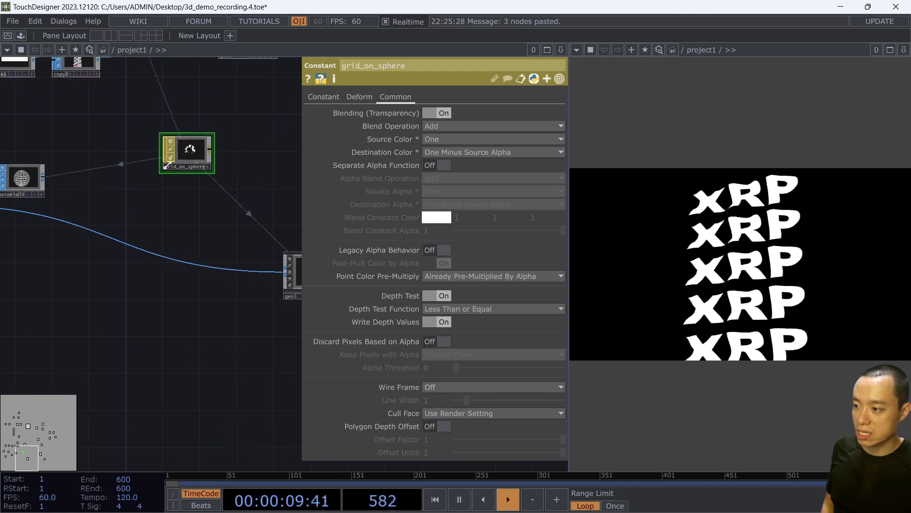
{"action": "scroll", "coordinate": [176, 162], "scroll_direction": "up", "scroll_amount": 8}
{"action": "scroll", "coordinate": [175, 166], "scroll_direction": "up", "scroll_amount": 1}
{"action": "scroll", "coordinate": [183, 241], "scroll_direction": "down", "scroll_amount": 6}
{"action": "left_click_drag", "start_coordinate": [138, 230], "coordinate": [31, 183]}
{"action": "scroll", "coordinate": [197, 260], "scroll_direction": "up", "scroll_amount": 3}
{"action": "scroll", "coordinate": [122, 189], "scroll_direction": "up", "scroll_amount": 5}
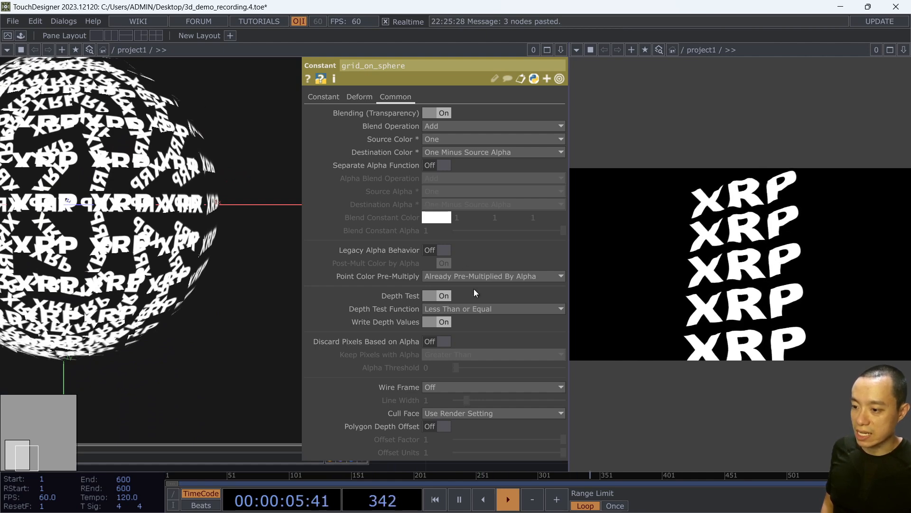
Toggle Legacy Alpha Behavior on the grid_on_sphere material to compare its effect, leaving it on.
{"action": "left_click", "coordinate": [441, 249]}
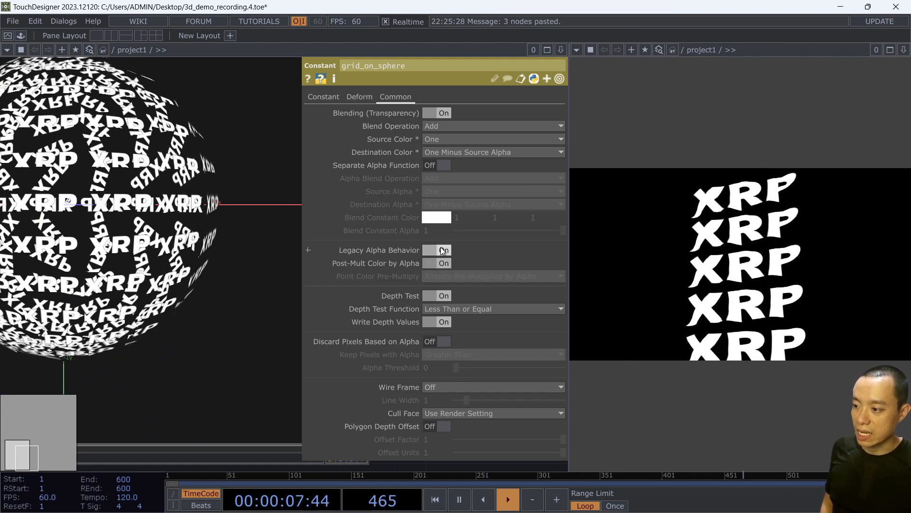
{"action": "left_click", "coordinate": [441, 247]}
{"action": "left_click", "coordinate": [441, 247]}
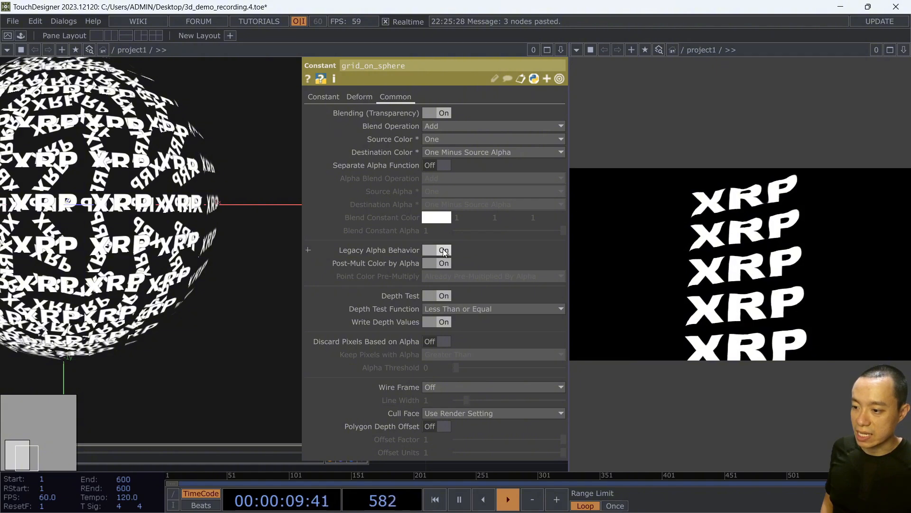
Compare Legacy Alpha Behavior and Depth Test settings on the grid_on_sphere material, leaving Legacy Alpha Behavior on and Depth Test off.
{"action": "left_click", "coordinate": [443, 249]}
{"action": "left_click", "coordinate": [443, 249]}
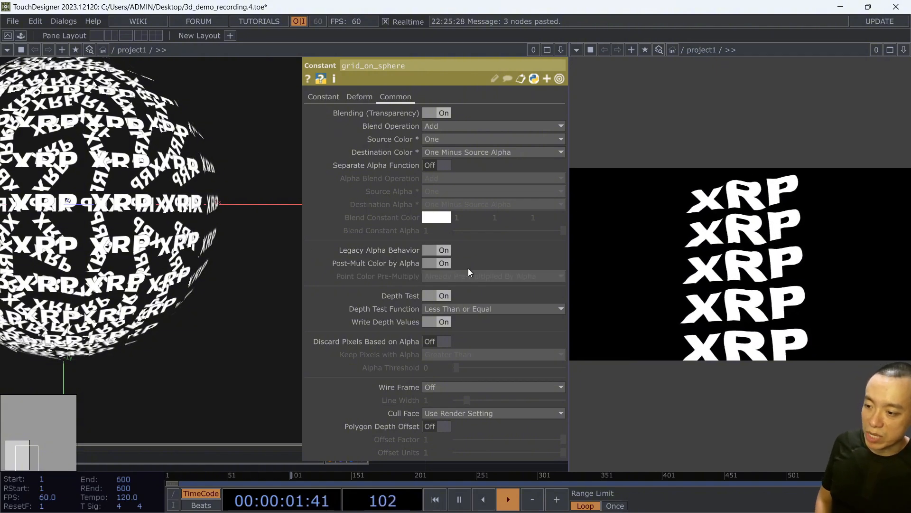
{"action": "left_click", "coordinate": [443, 293]}
{"action": "left_click", "coordinate": [443, 294]}
{"action": "left_click", "coordinate": [443, 293]}
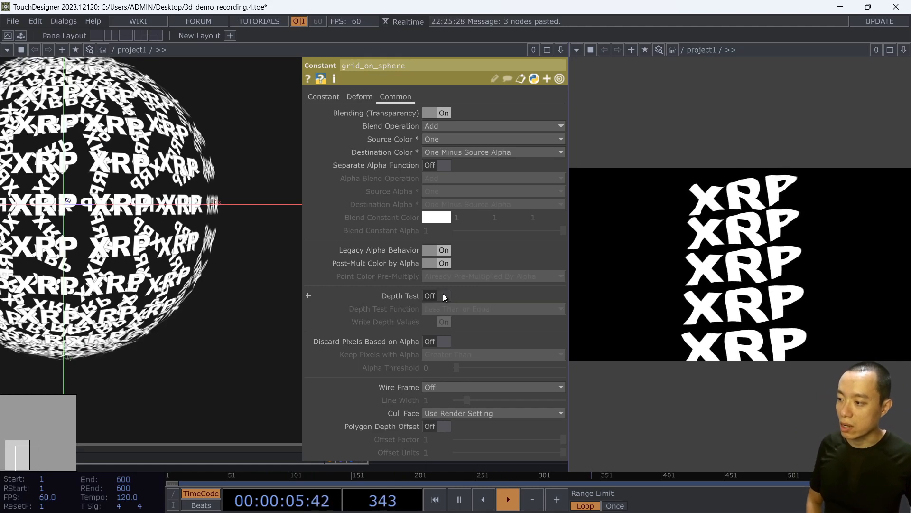
{"action": "left_click", "coordinate": [443, 293]}
{"action": "left_click", "coordinate": [443, 294]}
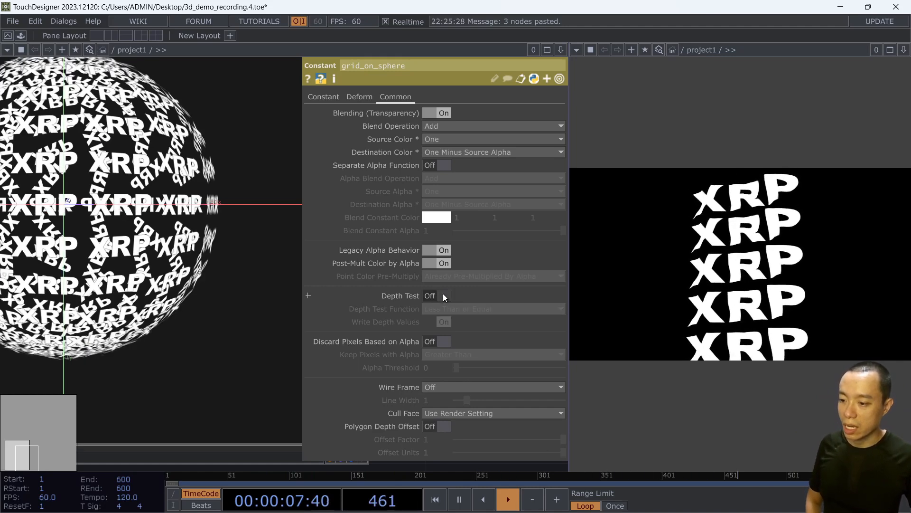
{"action": "left_click", "coordinate": [443, 294]}
{"action": "left_click", "coordinate": [443, 293]}
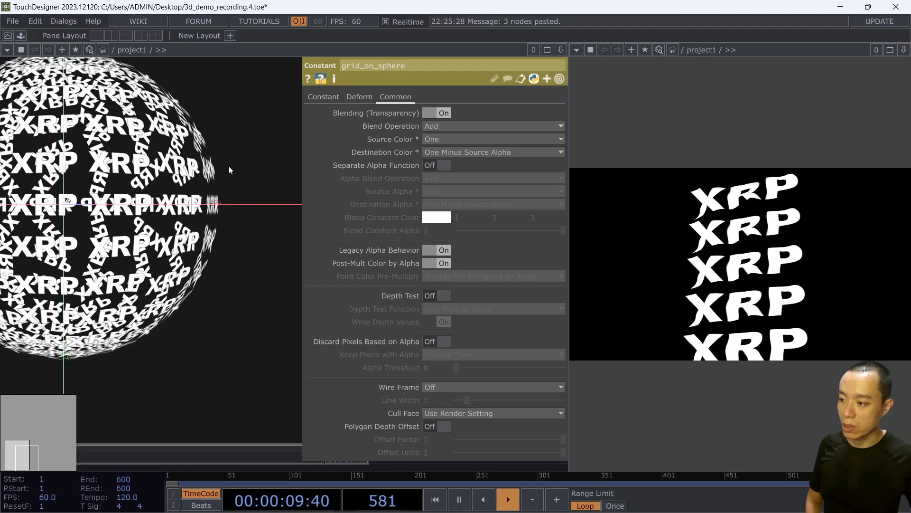
{"action": "scroll", "coordinate": [170, 198], "scroll_direction": "up", "scroll_amount": 10}
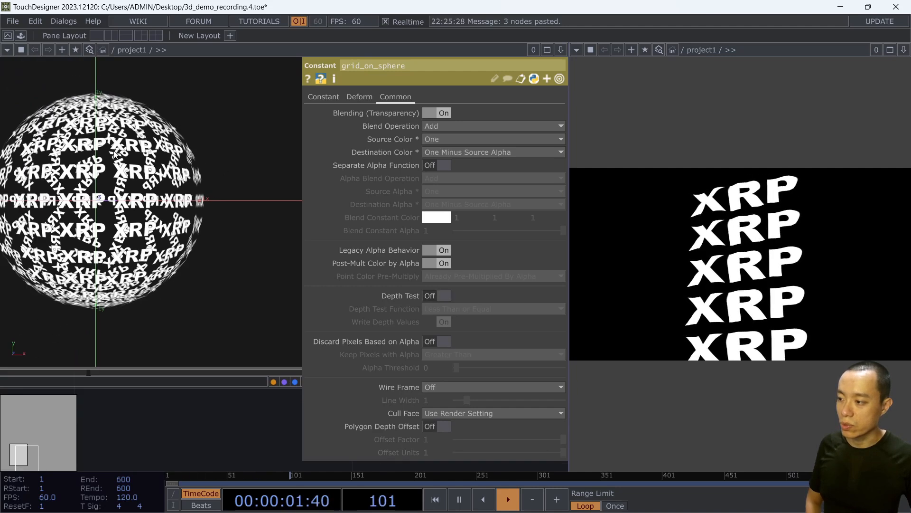
{"action": "left_click", "coordinate": [437, 295]}
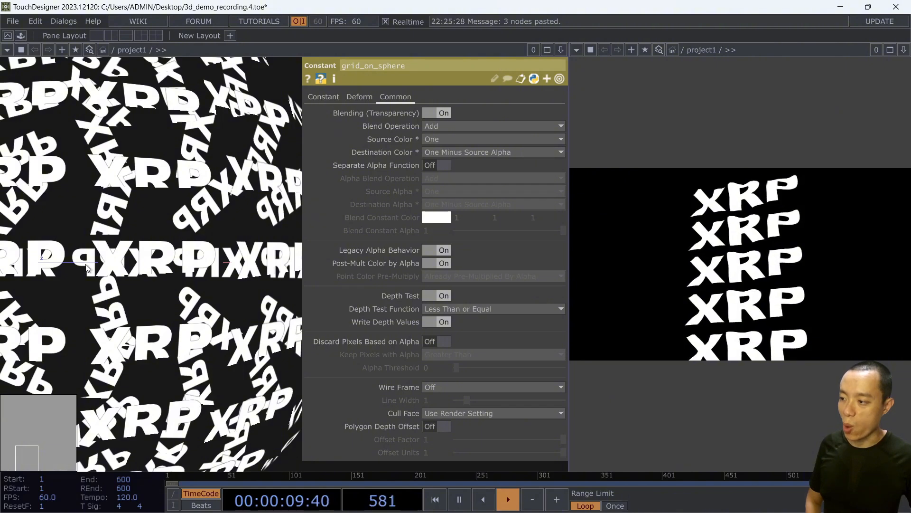
{"action": "left_click", "coordinate": [445, 295]}
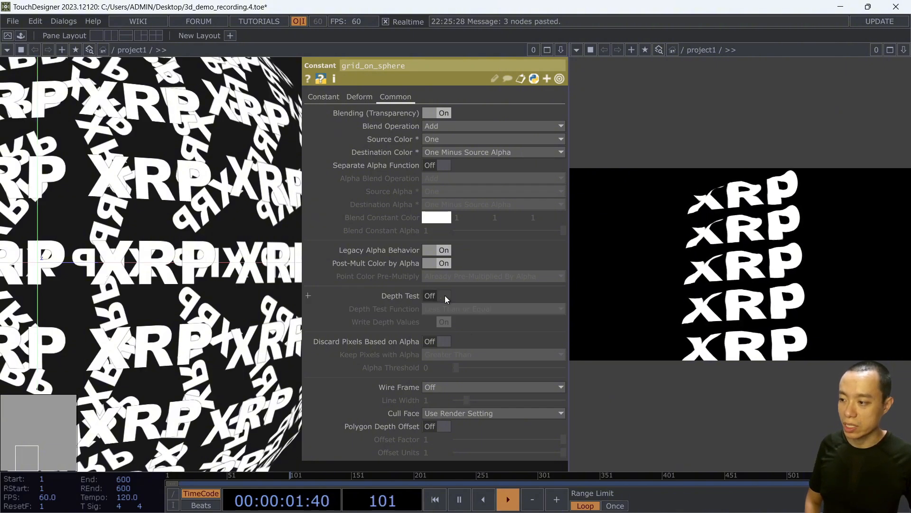
Open the texture3 parameters and slide its X translate to 1.9 to test shifting the XRP texture across the sphere.
{"action": "scroll", "coordinate": [199, 265], "scroll_direction": "down", "scroll_amount": 5}
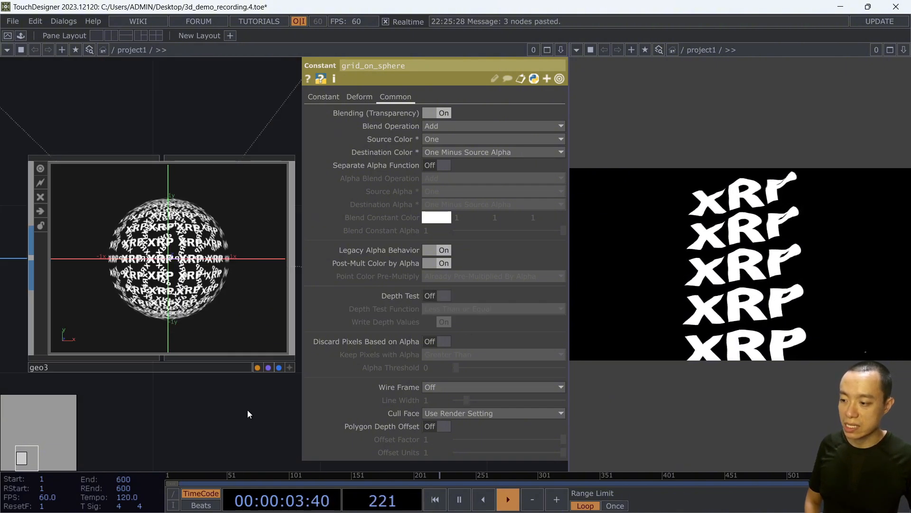
{"action": "scroll", "coordinate": [236, 393], "scroll_direction": "down", "scroll_amount": 4}
{"action": "left_click_drag", "start_coordinate": [236, 393], "coordinate": [91, 255]}
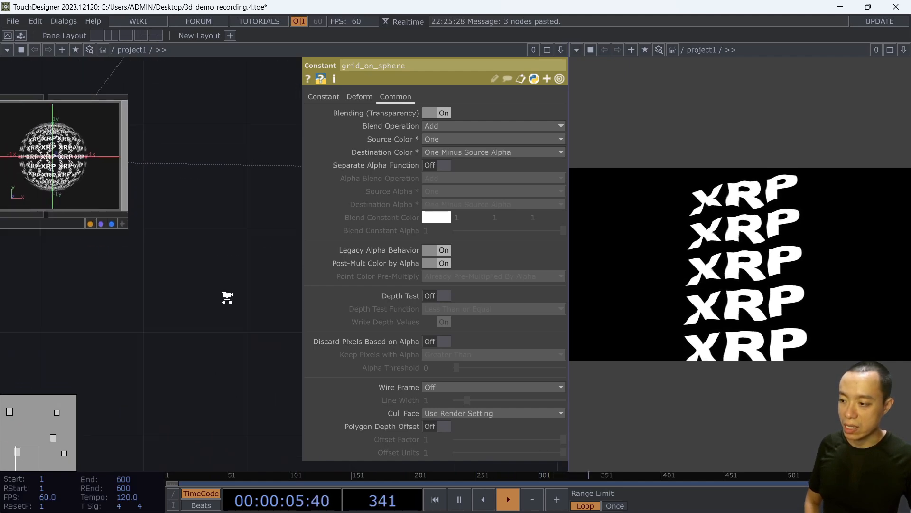
{"action": "left_click_drag", "start_coordinate": [228, 295], "coordinate": [150, 296]}
{"action": "scroll", "coordinate": [149, 296], "scroll_direction": "down", "scroll_amount": 3}
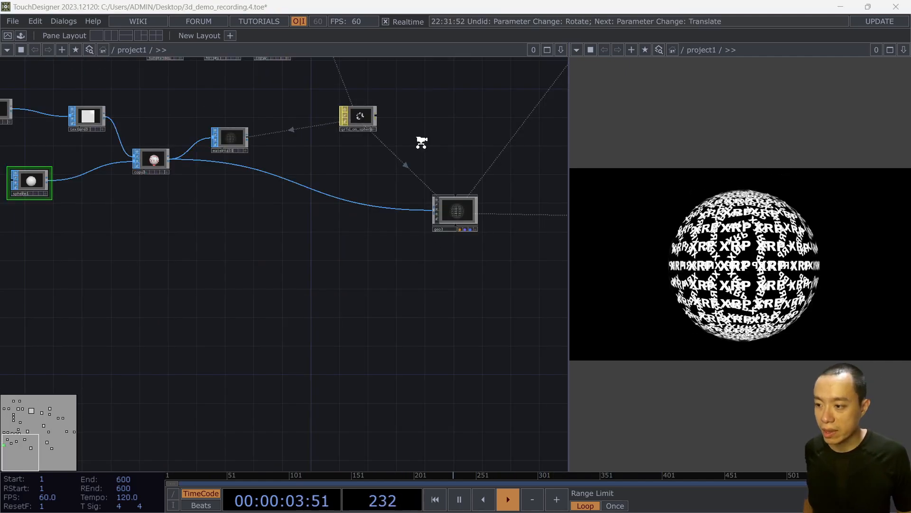
{"action": "scroll", "coordinate": [420, 141], "scroll_direction": "up", "scroll_amount": 5}
{"action": "scroll", "coordinate": [421, 142], "scroll_direction": "down", "scroll_amount": 3}
{"action": "left_click_drag", "start_coordinate": [436, 159], "coordinate": [668, 252]}
{"action": "left_click_drag", "start_coordinate": [547, 200], "coordinate": [337, 203]}
{"action": "left_click_drag", "start_coordinate": [394, 236], "coordinate": [477, 229]}
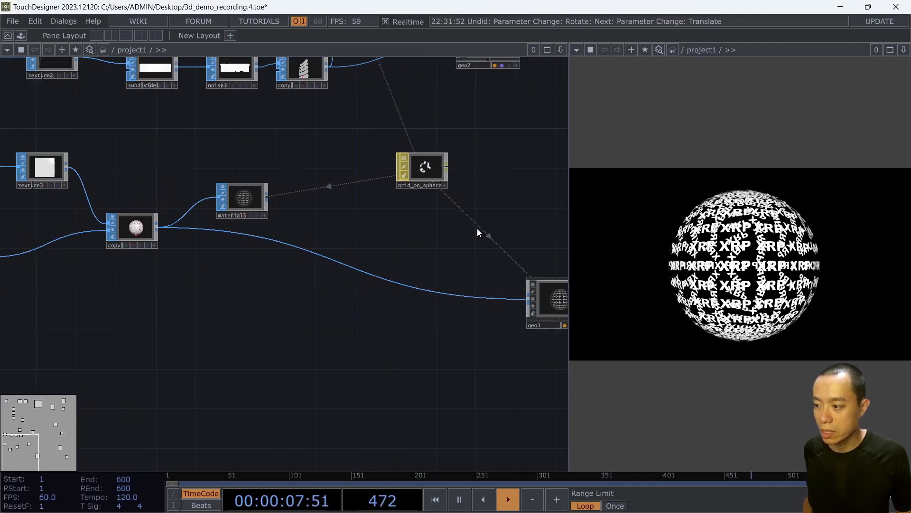
{"action": "left_click_drag", "start_coordinate": [45, 204], "coordinate": [198, 200]}
{"action": "left_click", "coordinate": [202, 164]}
{"action": "key", "text": "p"}
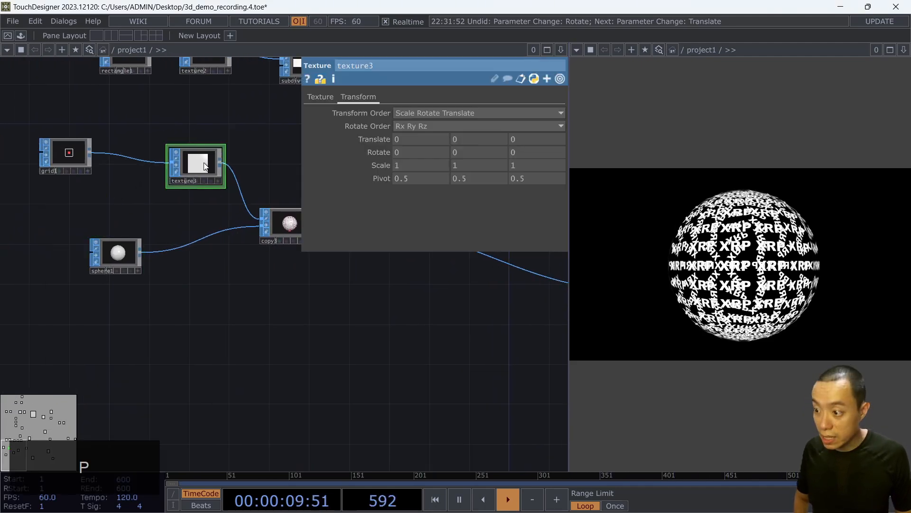
{"action": "middle_click_drag", "start_coordinate": [409, 139], "coordinate": [455, 141]}
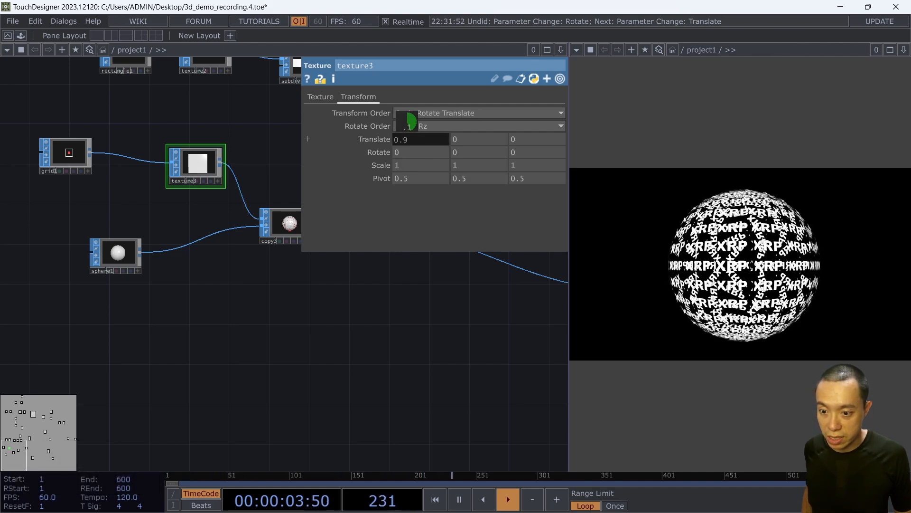
{"action": "middle_click_drag", "start_coordinate": [406, 122], "coordinate": [408, 122]}
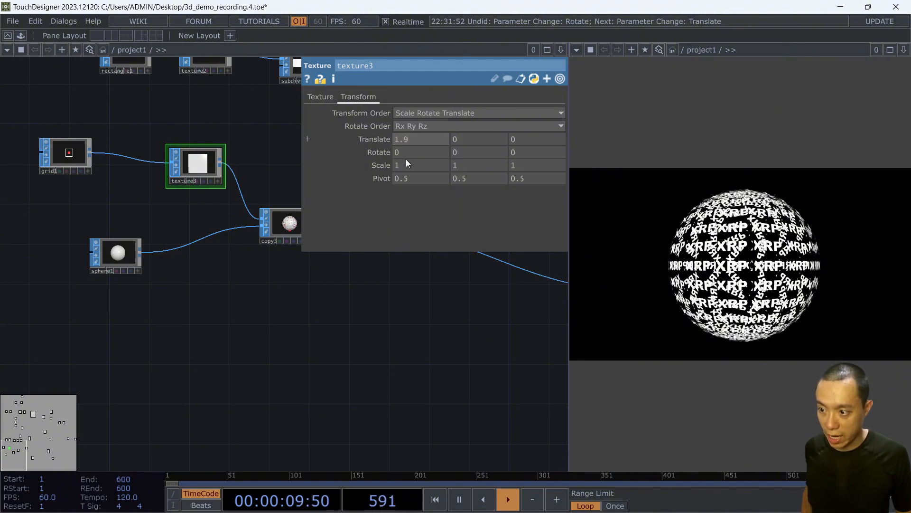
Animate texture3 by setting both its X and Y translate to the expression absTime.seconds.
{"action": "type", "text": "absTime"}
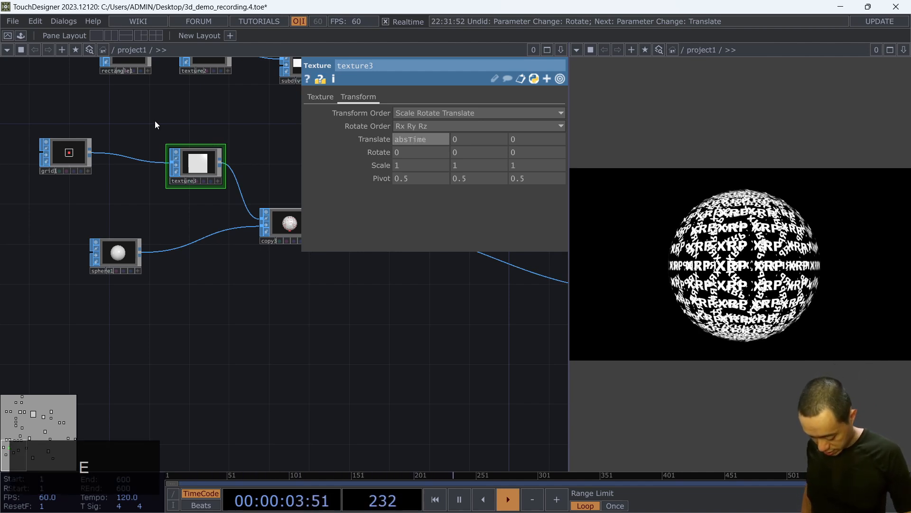
{"action": "type", "text": ".seconds"}
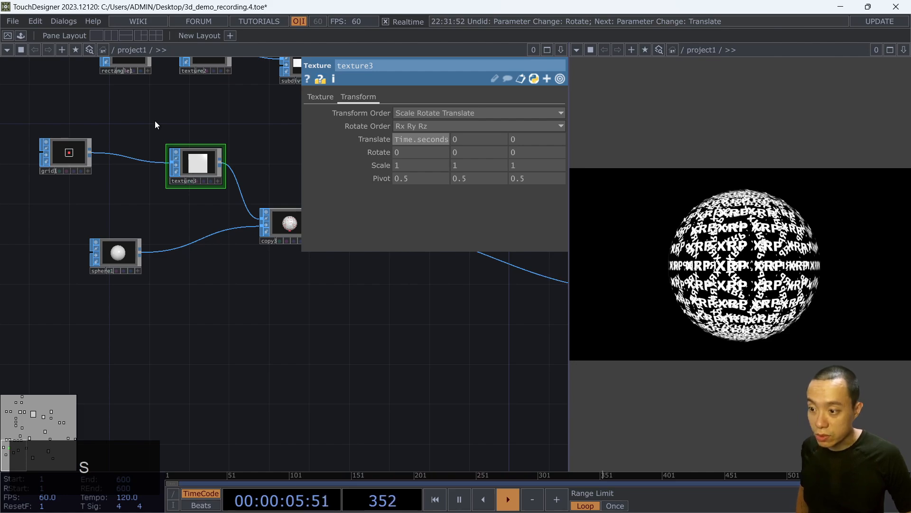
{"action": "key", "text": "Return"}
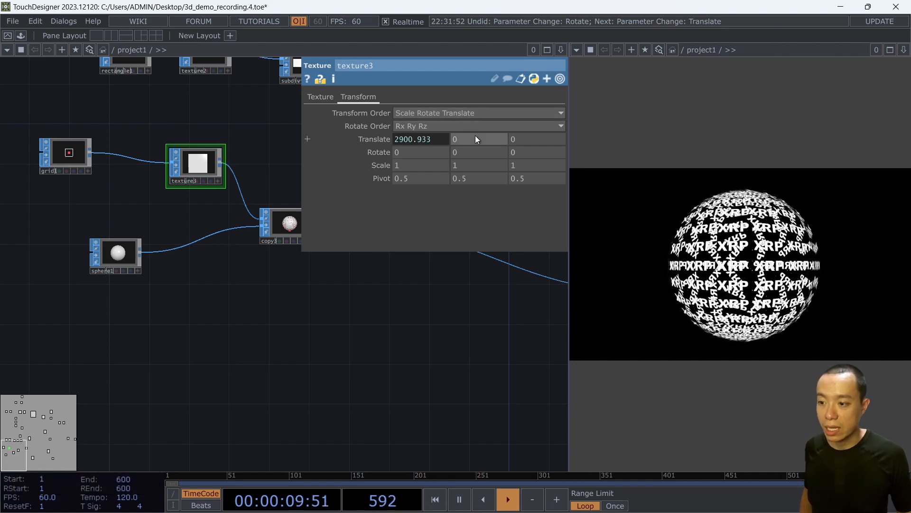
{"action": "mouse_move", "coordinate": [387, 139]}
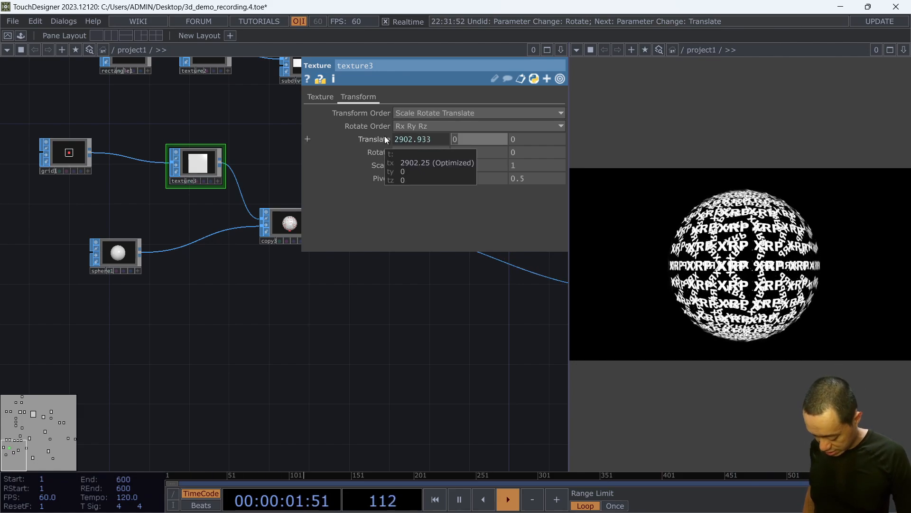
{"action": "type", "text": "absTi"}
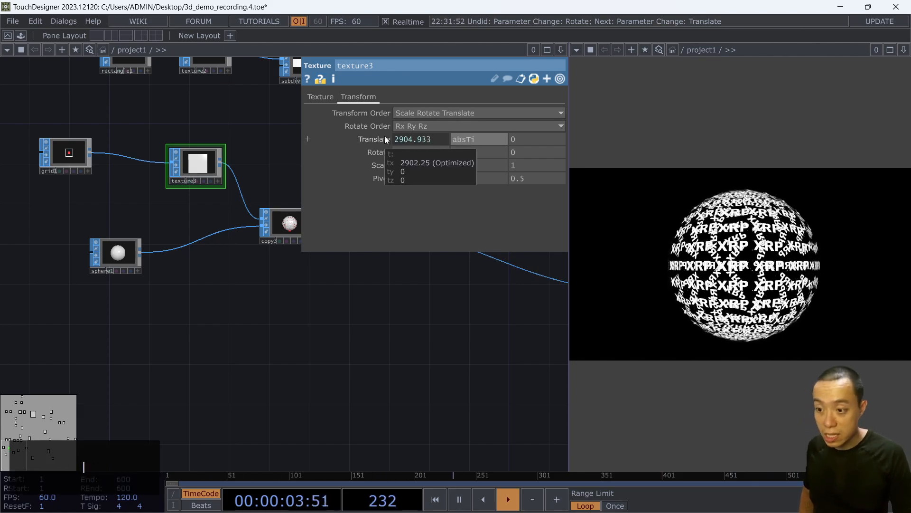
{"action": "type", "text": "me."}
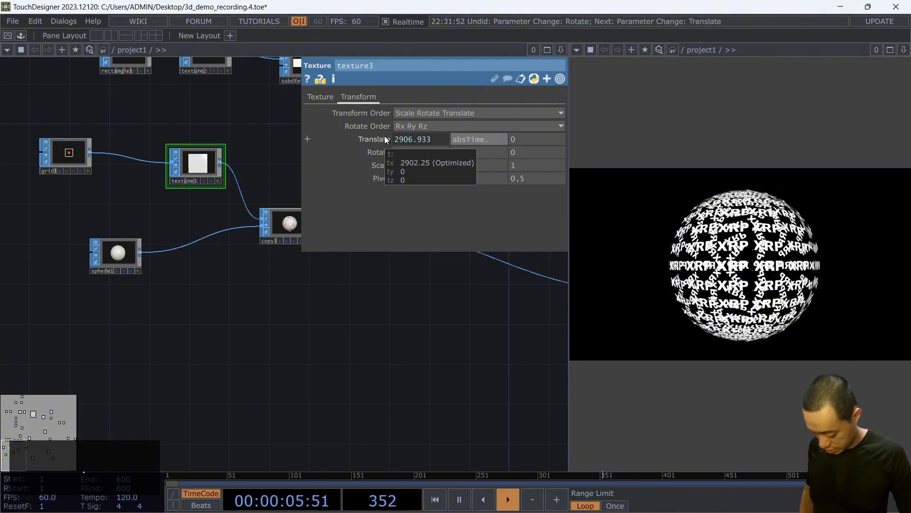
{"action": "type", "text": "seconds"}
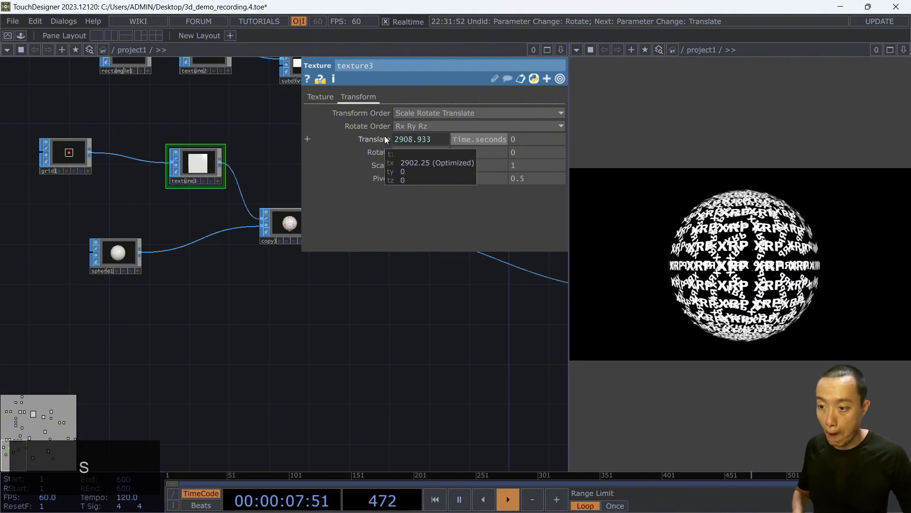
{"action": "key", "text": "Return"}
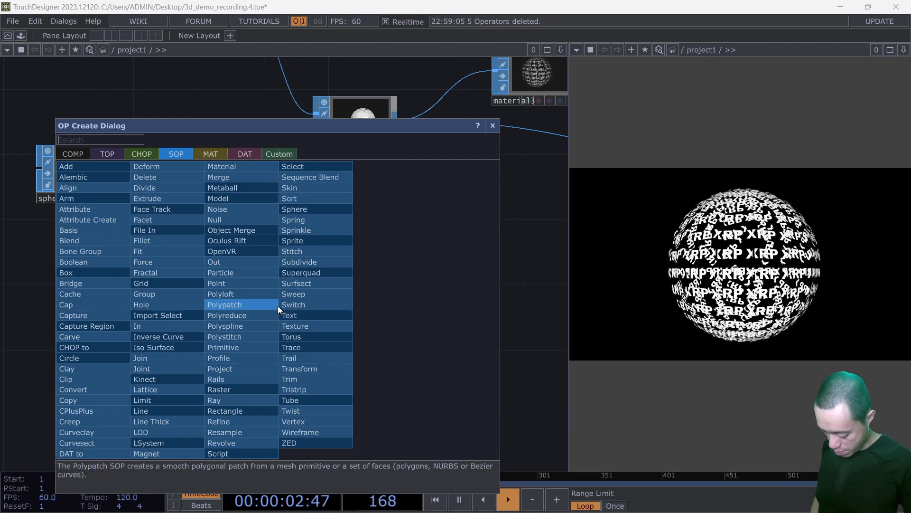
Add a Box SOP in the empty network area below sphere1 and set its X size to 4.
{"action": "type", "text": "box"}
{"action": "left_click", "coordinate": [98, 272]}
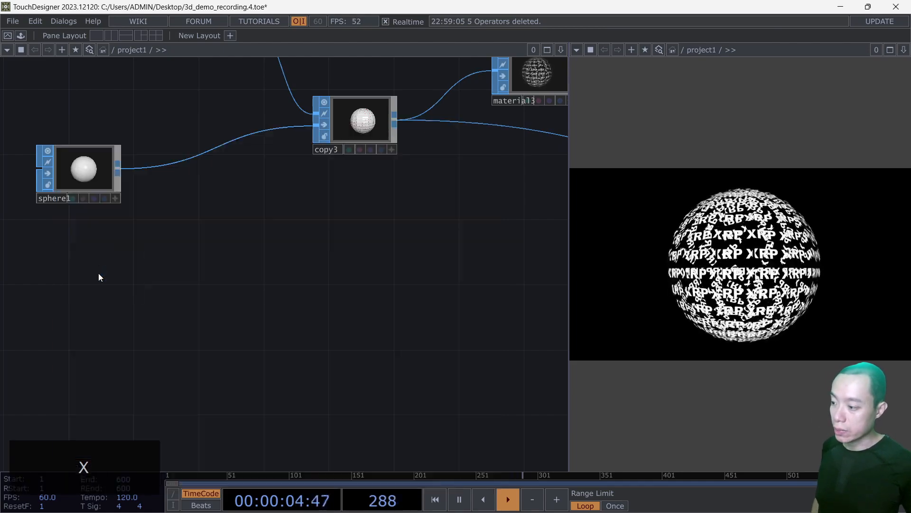
{"action": "left_click", "coordinate": [64, 331]}
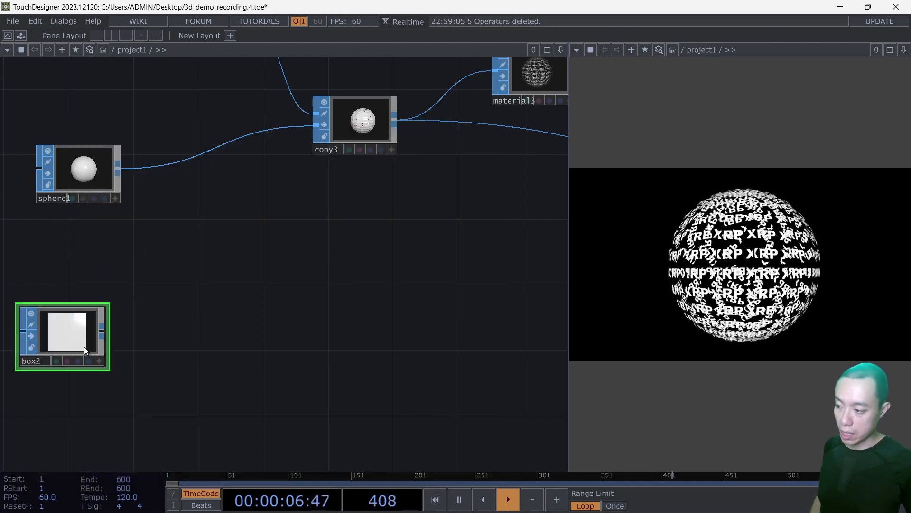
{"action": "key", "text": "p"}
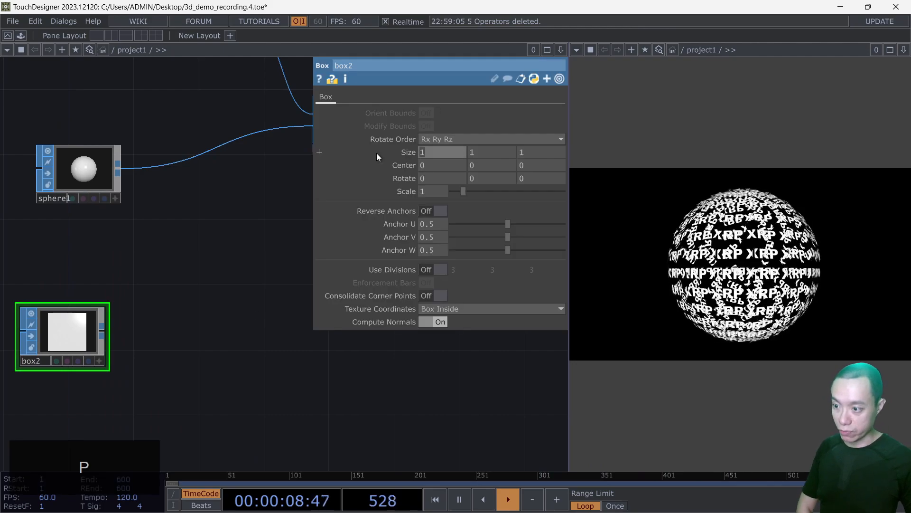
{"action": "type", "text": "4"}
{"action": "key", "text": "Return"}
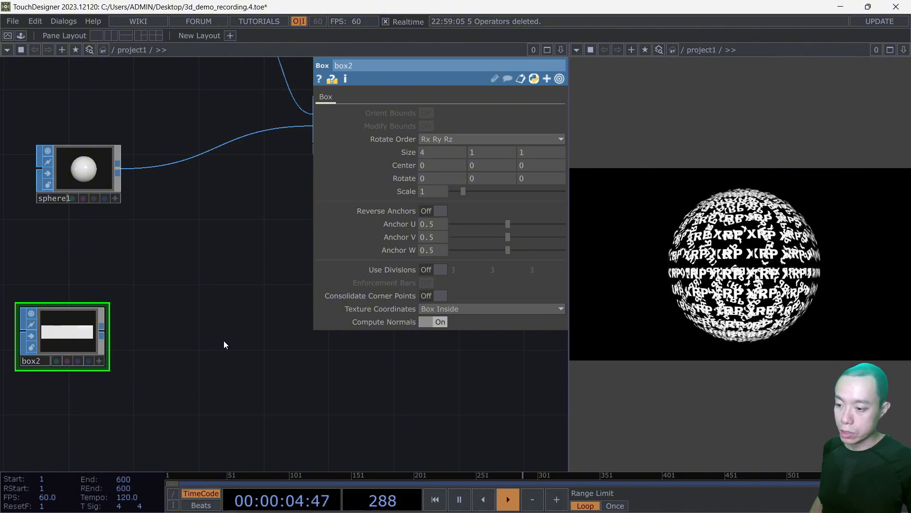
Add a Group SOP beside box2 and connect the box's output to its input.
{"action": "key", "text": "Tab"}
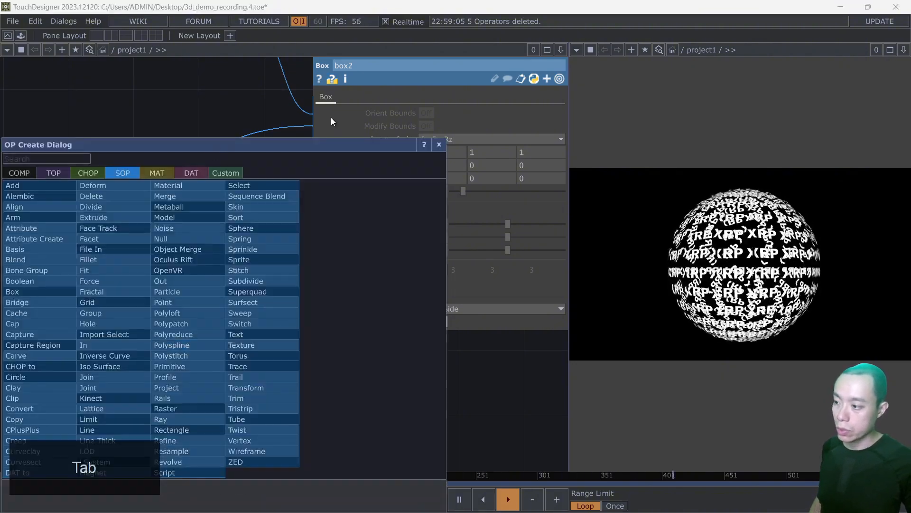
{"action": "key", "text": "d"}
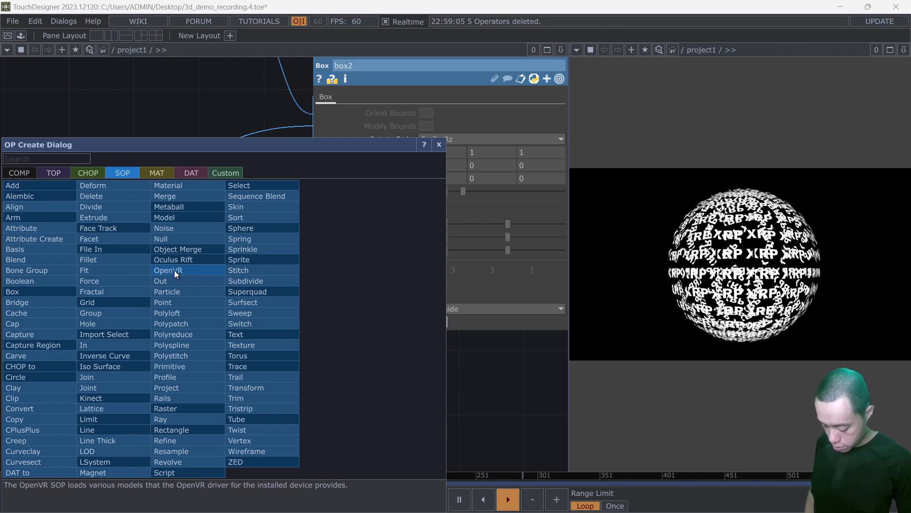
{"action": "key", "text": "BackSpace"}
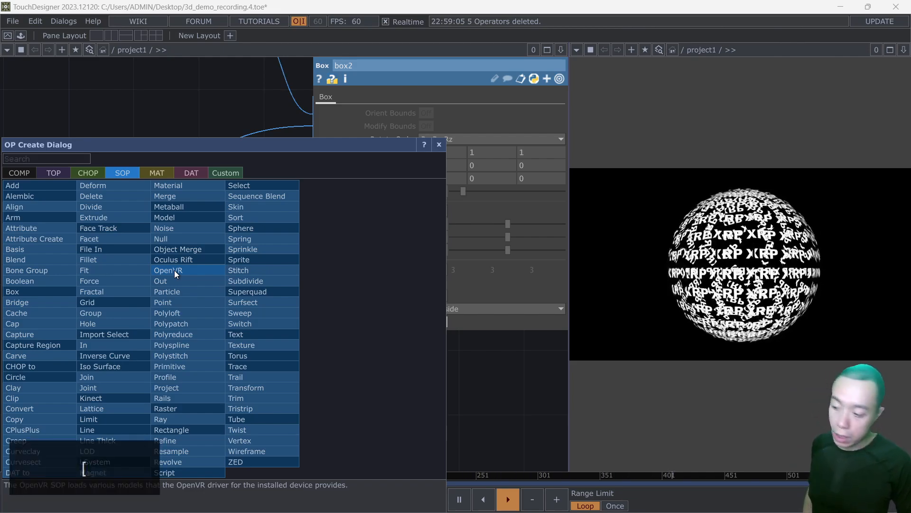
{"action": "key", "text": "p"}
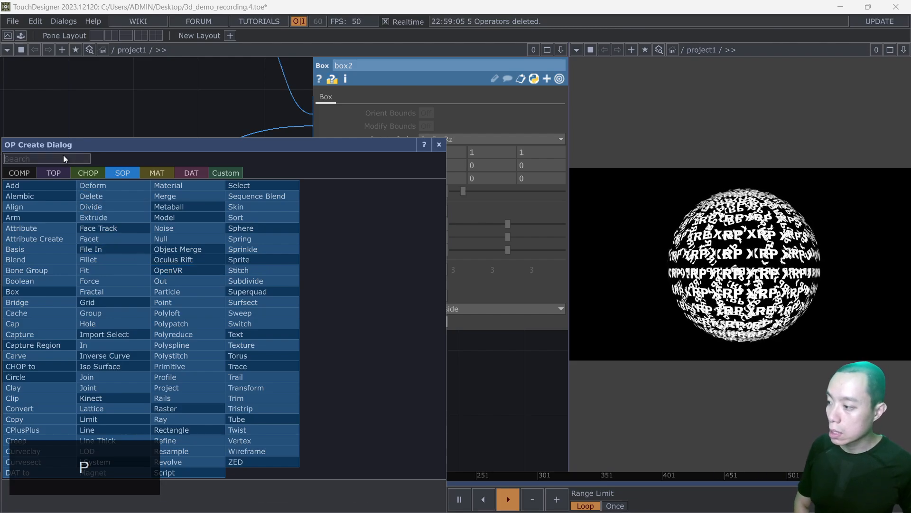
{"action": "type", "text": "groi"}
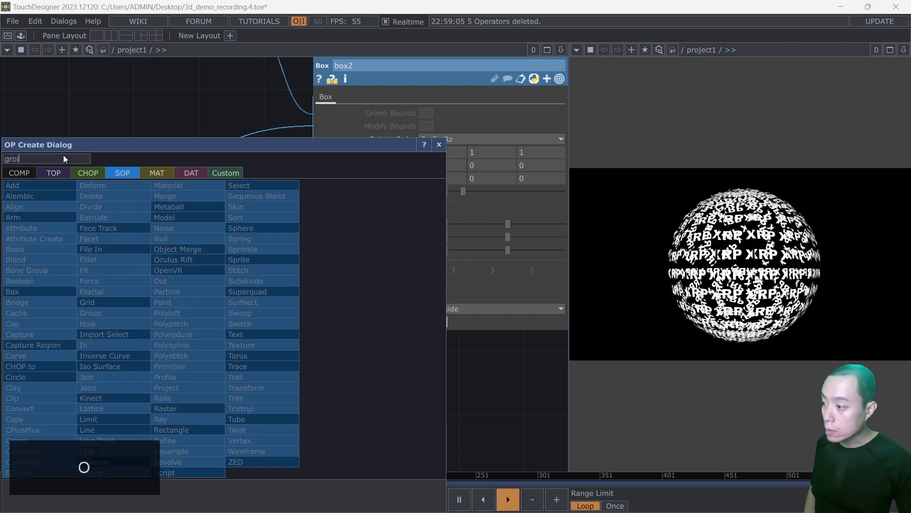
{"action": "key", "text": "BackSpace"}
{"action": "type", "text": "up"}
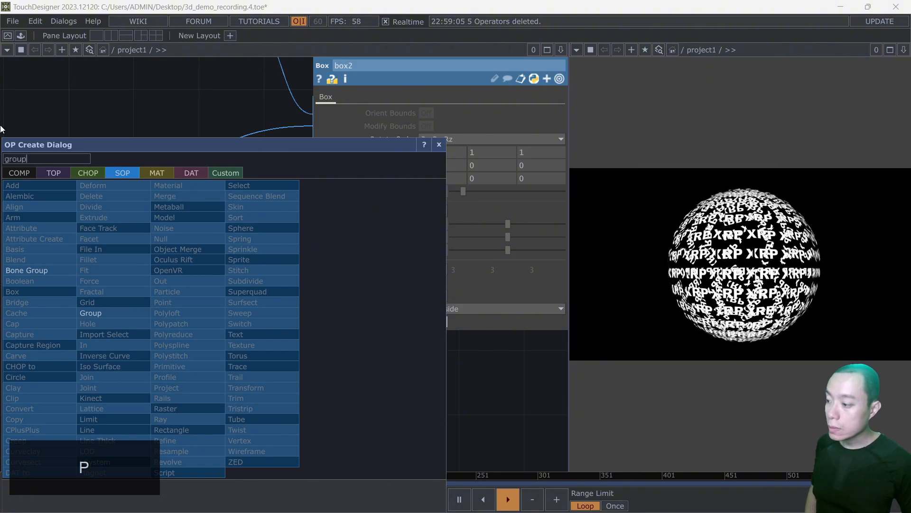
{"action": "left_click", "coordinate": [133, 314]}
{"action": "left_click", "coordinate": [222, 349]}
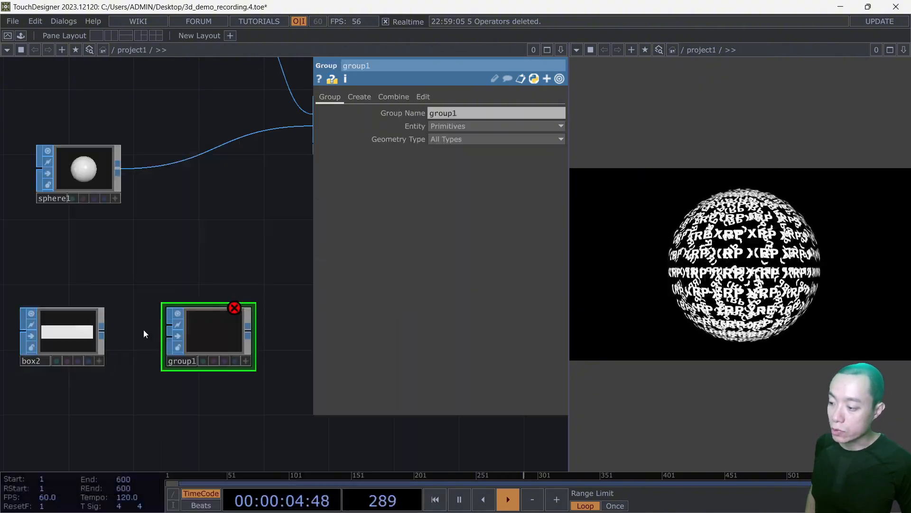
{"action": "left_click_drag", "start_coordinate": [105, 334], "coordinate": [193, 324]}
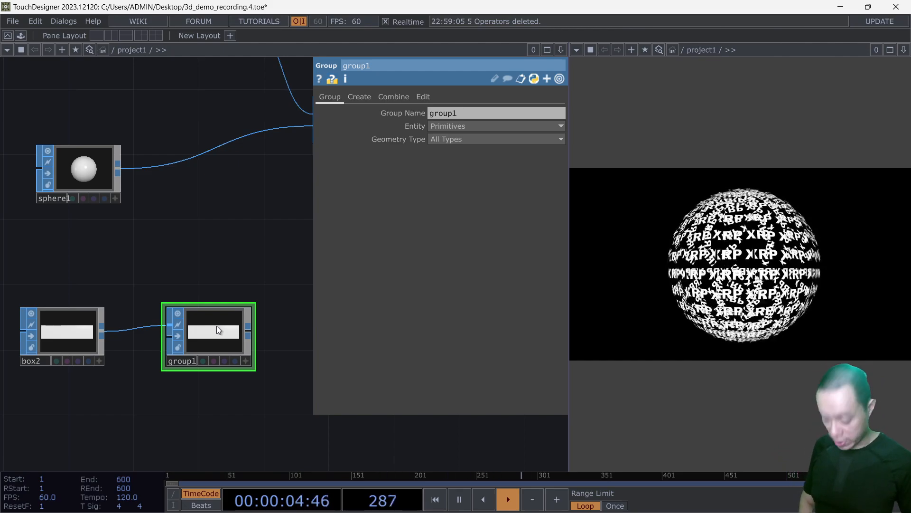
{"action": "key", "text": "p"}
{"action": "left_click", "coordinate": [74, 326]}
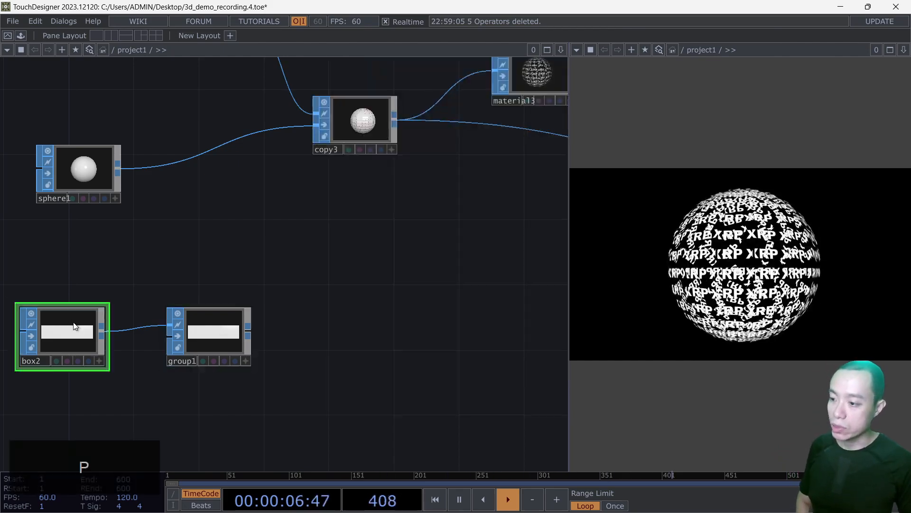
Turn on point numbers for all points in box2's viewer through its display options, then close the options.
{"action": "key", "text": "p"}
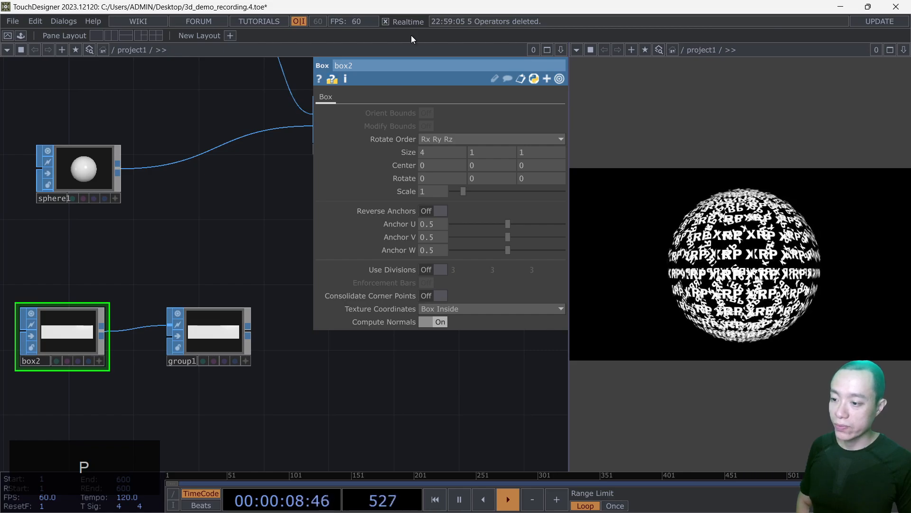
{"action": "left_click", "coordinate": [100, 361]}
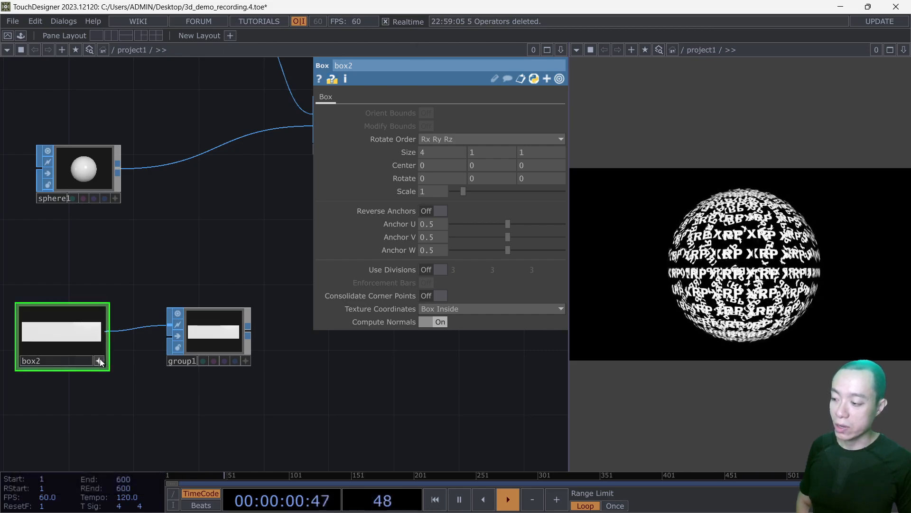
{"action": "key", "text": "p"}
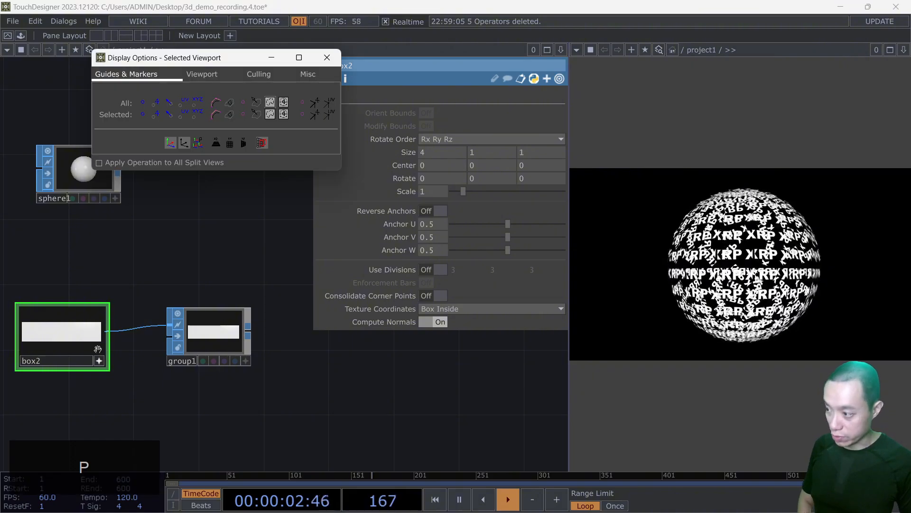
{"action": "left_click", "coordinate": [157, 103]}
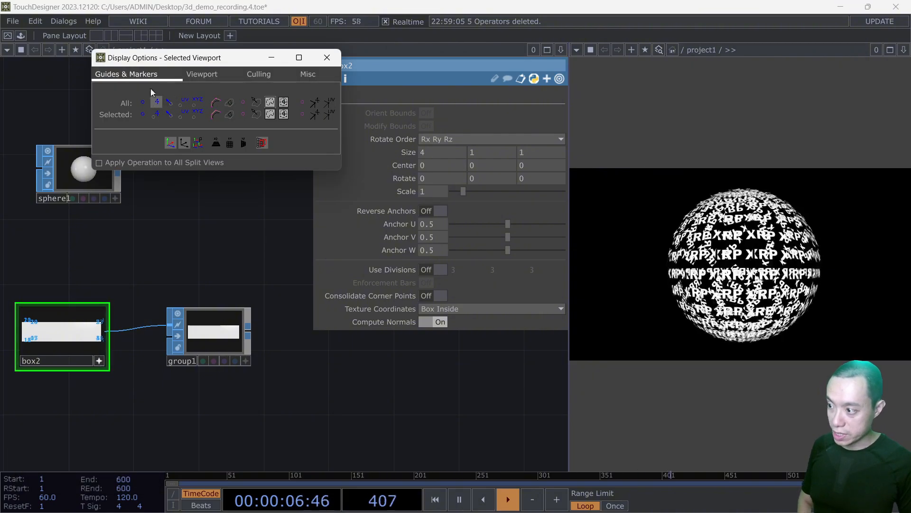
{"action": "left_click", "coordinate": [156, 115]}
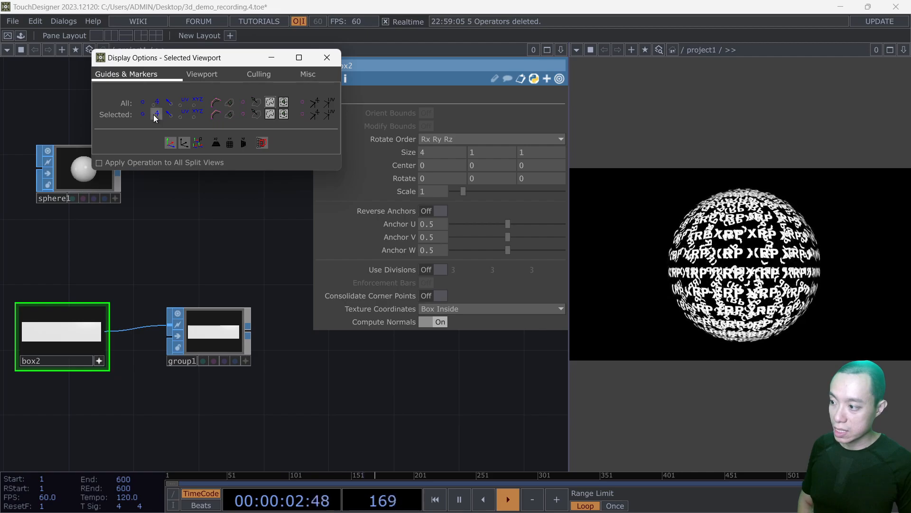
{"action": "left_click", "coordinate": [157, 102]}
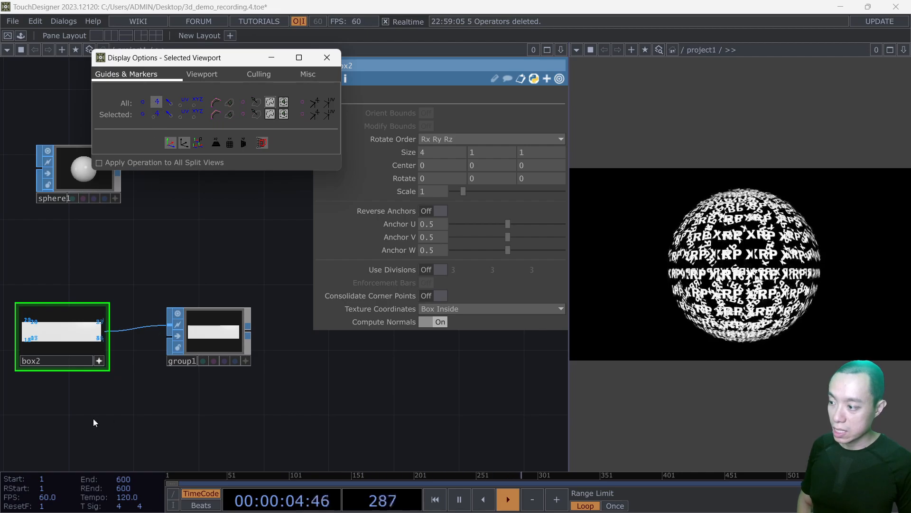
{"action": "left_click", "coordinate": [99, 360]}
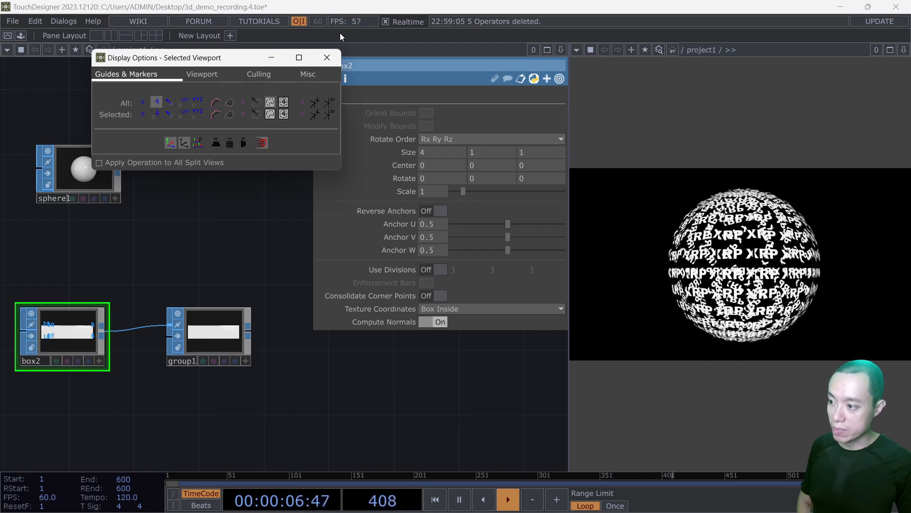
{"action": "left_click", "coordinate": [326, 58]}
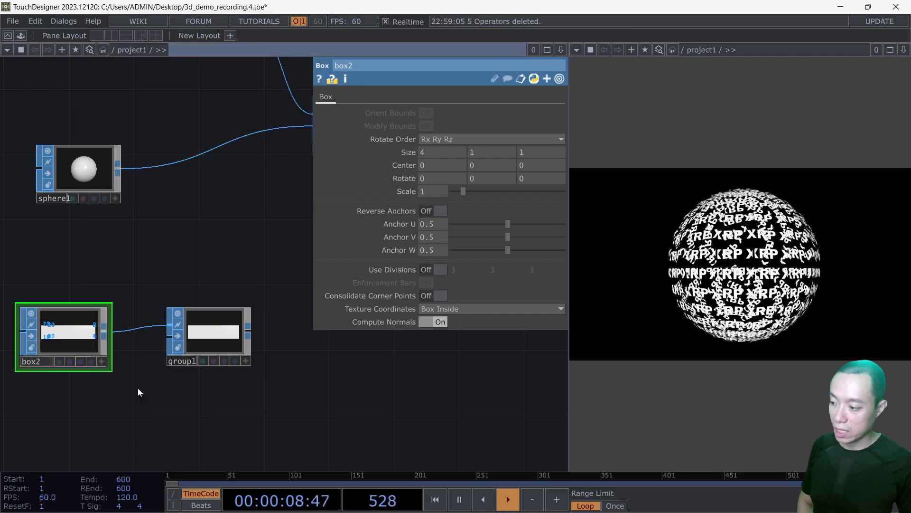
Enlarge the box2 node and move group1 farther away from it to make room.
{"action": "left_click_drag", "start_coordinate": [112, 371], "coordinate": [163, 406]}
{"action": "left_click_drag", "start_coordinate": [196, 344], "coordinate": [310, 376]}
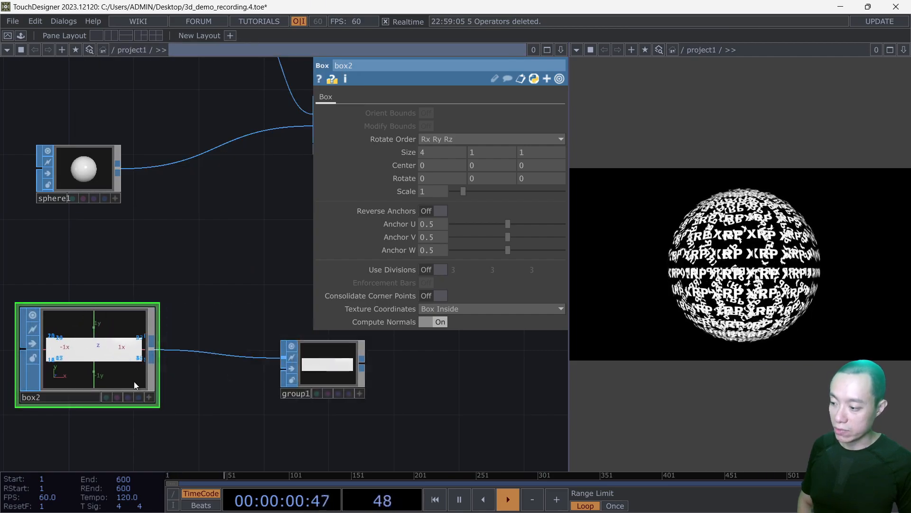
{"action": "scroll", "coordinate": [134, 384], "scroll_direction": "up", "scroll_amount": 5}
{"action": "scroll", "coordinate": [161, 337], "scroll_direction": "down", "scroll_amount": 2}
Switch box2's viewer to wireframe shading and orbit the box to an angled perspective.
{"action": "key", "text": "p"}
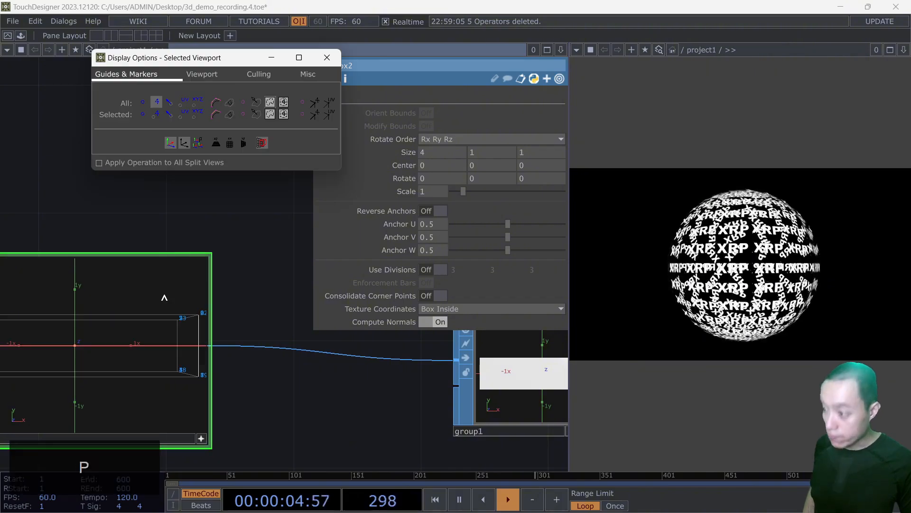
{"action": "key", "text": "w"}
{"action": "left_click_drag", "start_coordinate": [156, 350], "coordinate": [130, 352]}
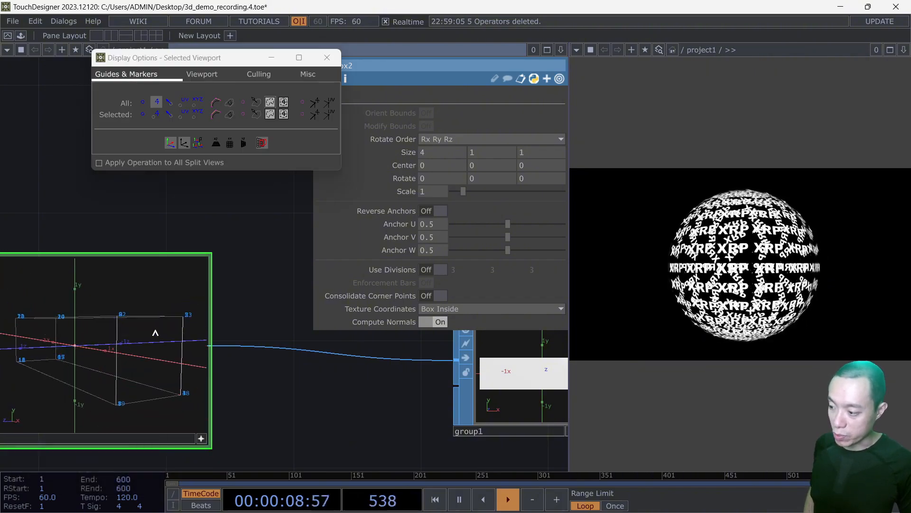
{"action": "key", "text": "w"}
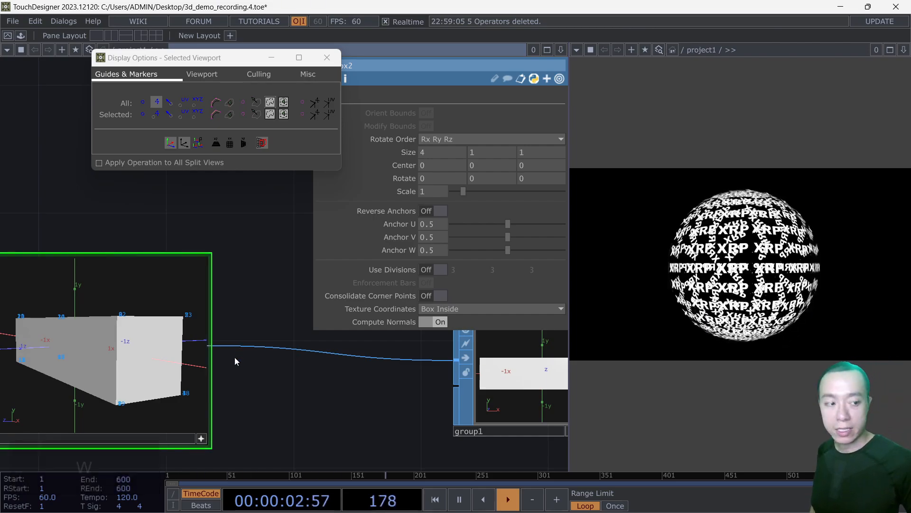
{"action": "left_click_drag", "start_coordinate": [169, 324], "coordinate": [148, 338]}
{"action": "key", "text": "w"}
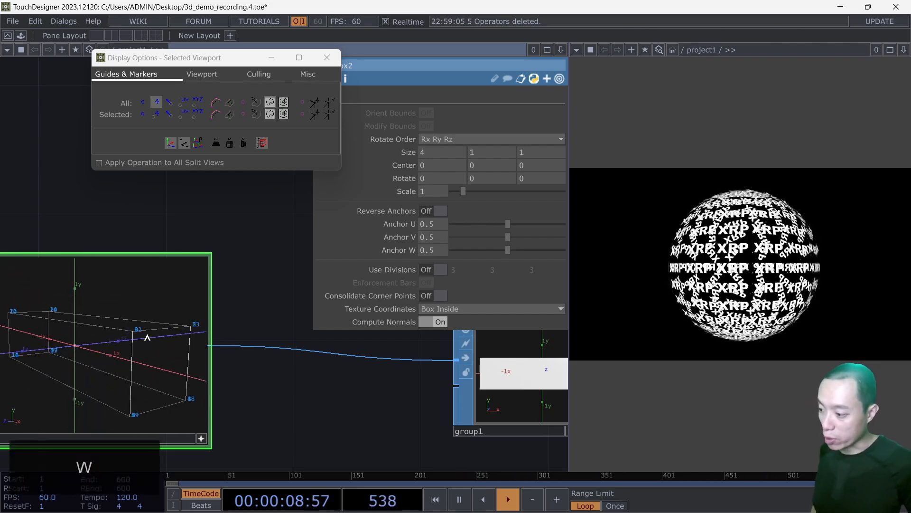
{"action": "scroll", "coordinate": [412, 414], "scroll_direction": "down", "scroll_amount": 2}
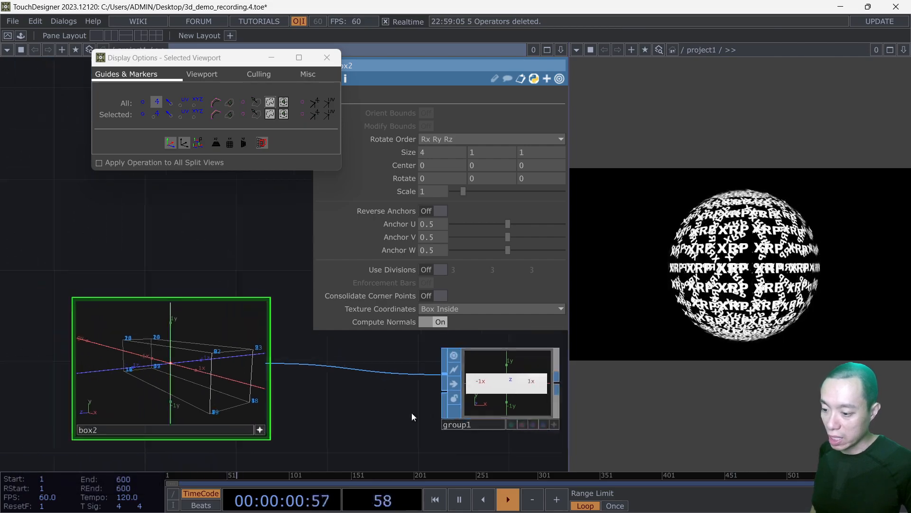
Select the group1 node to show its parameters and close the viewport display options.
{"action": "left_click_drag", "start_coordinate": [412, 413], "coordinate": [315, 409]}
{"action": "left_click", "coordinate": [356, 394]}
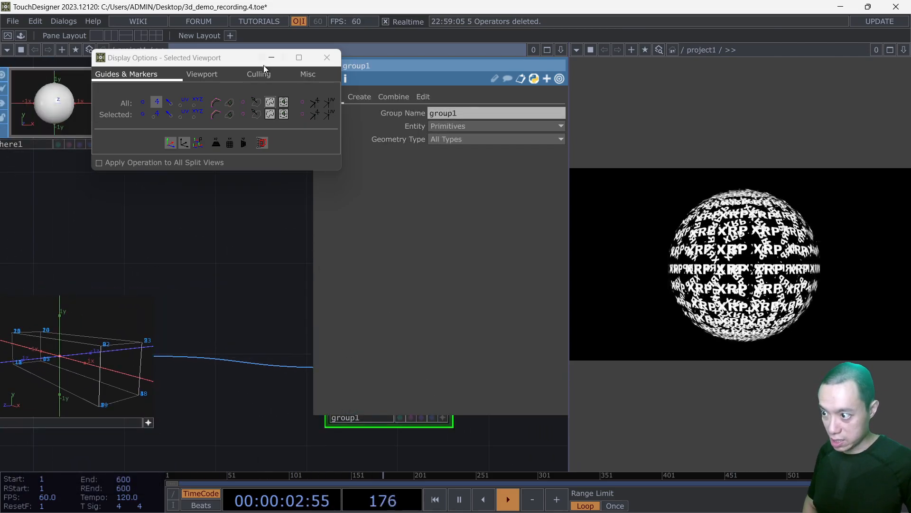
{"action": "left_click", "coordinate": [326, 57]}
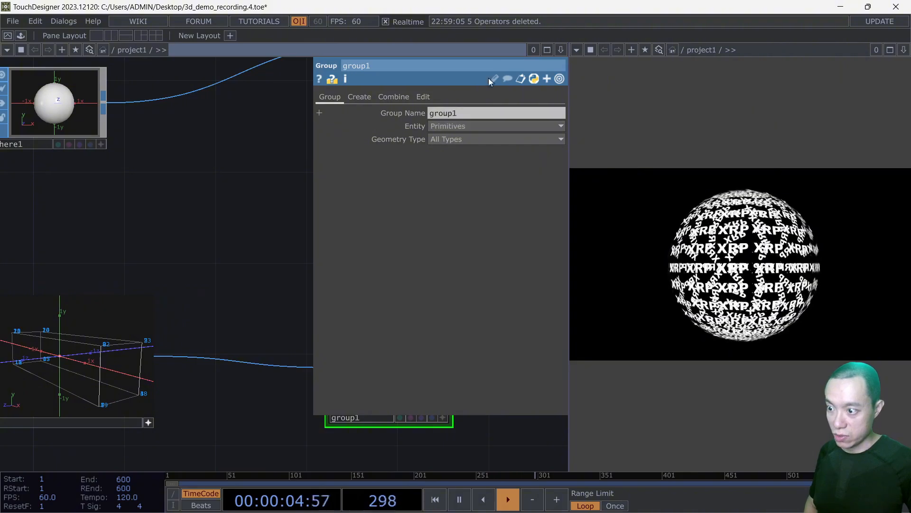
Try Points as group1's Entity and open its Create parameters.
{"action": "left_click", "coordinate": [441, 126]}
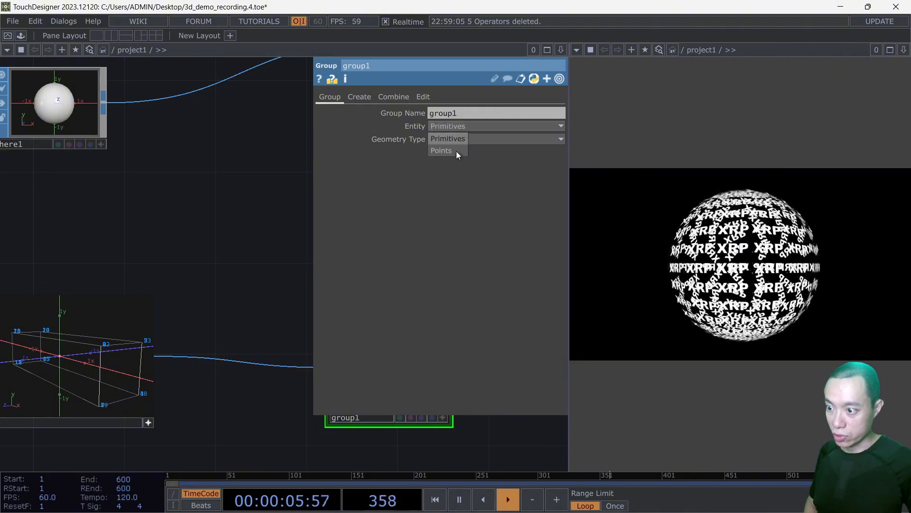
{"action": "left_click", "coordinate": [365, 99]}
{"action": "left_click", "coordinate": [444, 114]}
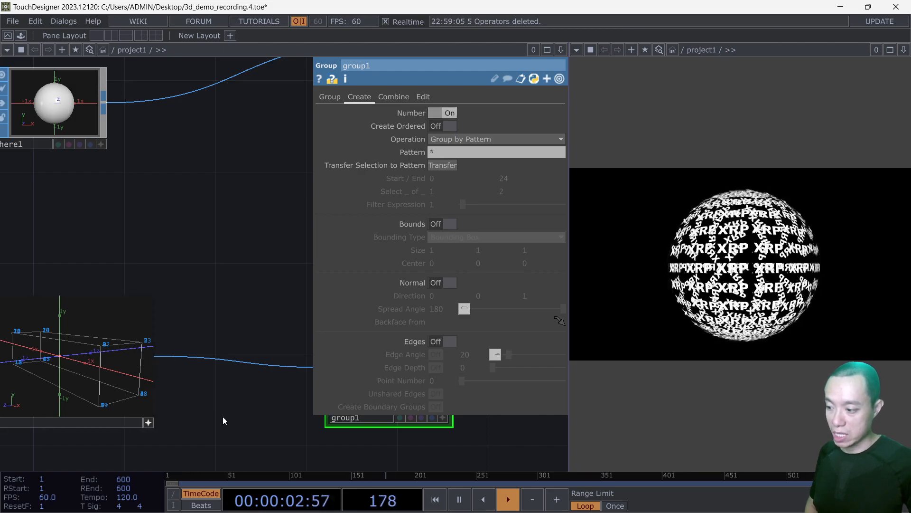
Examine the point numbers at the corners of box2 from several angles and distances in its wireframe viewer.
{"action": "scroll", "coordinate": [209, 402], "scroll_direction": "down", "scroll_amount": 3}
{"action": "scroll", "coordinate": [143, 374], "scroll_direction": "up", "scroll_amount": 2}
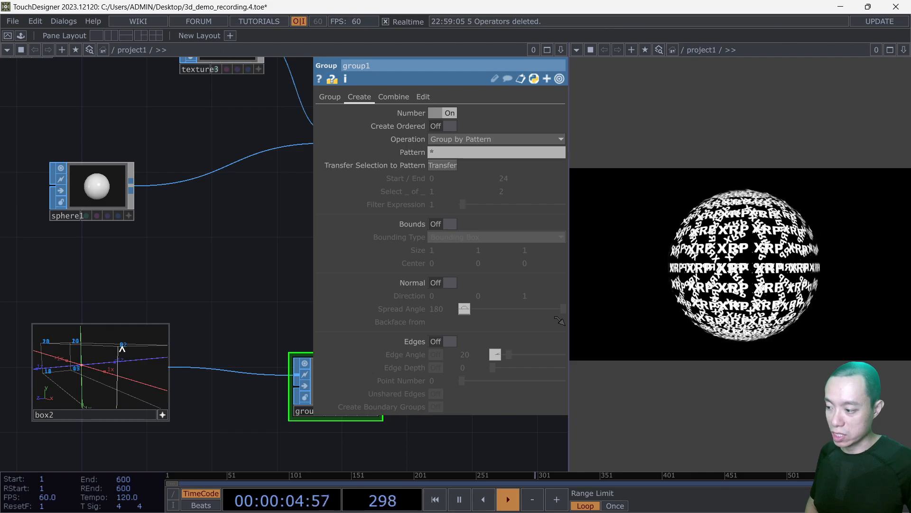
{"action": "scroll", "coordinate": [124, 353], "scroll_direction": "down", "scroll_amount": 3}
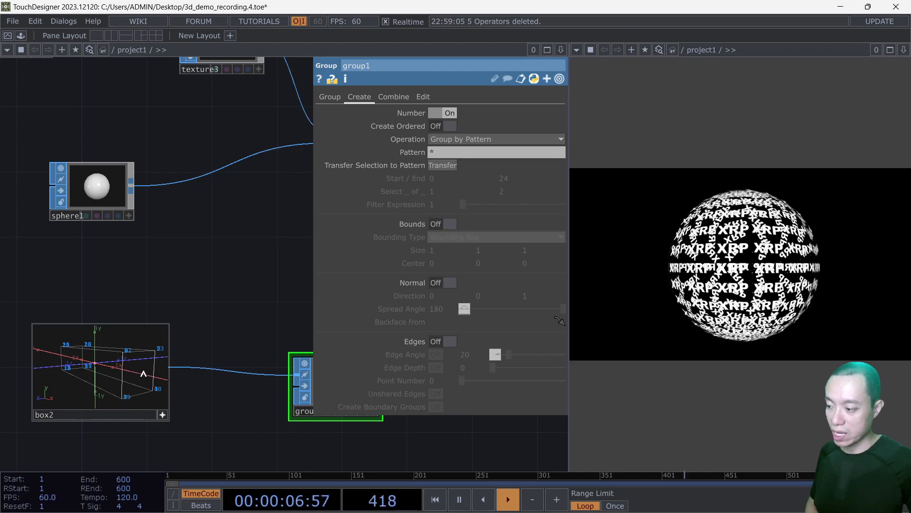
{"action": "left_click_drag", "start_coordinate": [143, 374], "coordinate": [110, 356]}
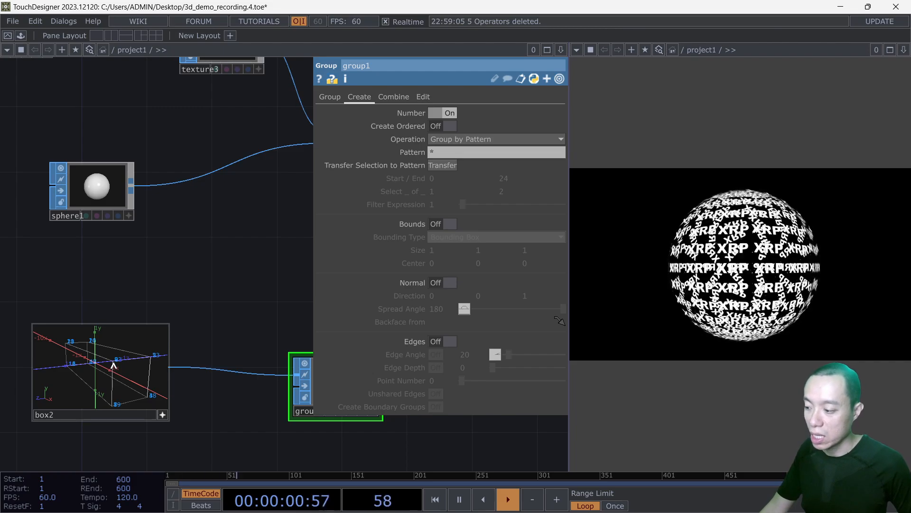
{"action": "scroll", "coordinate": [115, 363], "scroll_direction": "up", "scroll_amount": 5}
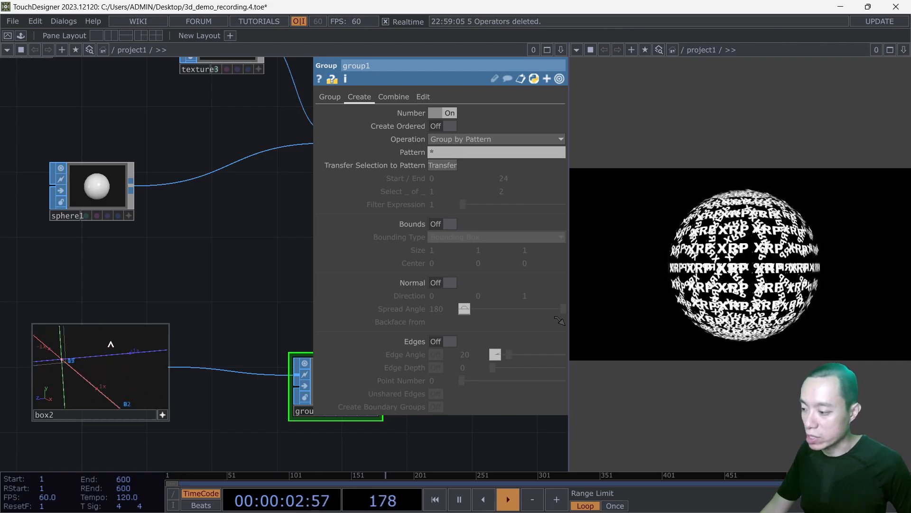
{"action": "scroll", "coordinate": [121, 405], "scroll_direction": "up", "scroll_amount": 5}
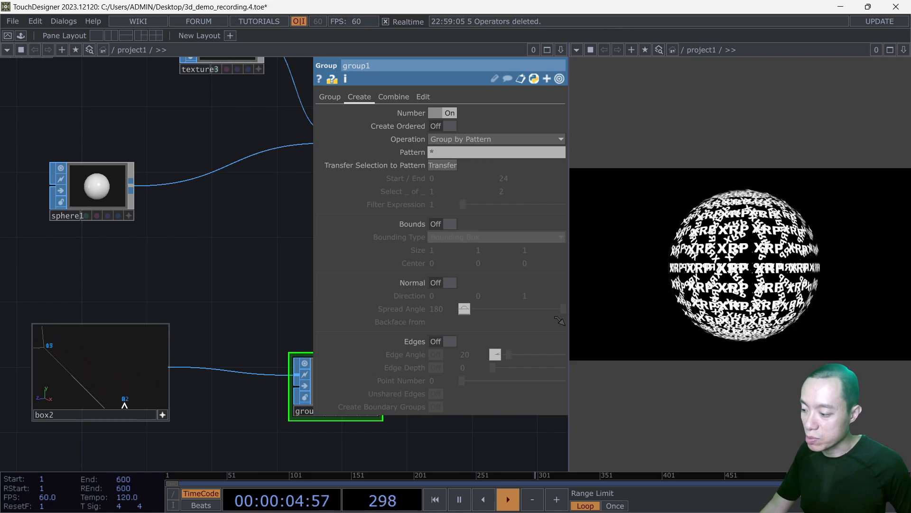
{"action": "scroll", "coordinate": [126, 403], "scroll_direction": "down", "scroll_amount": 8}
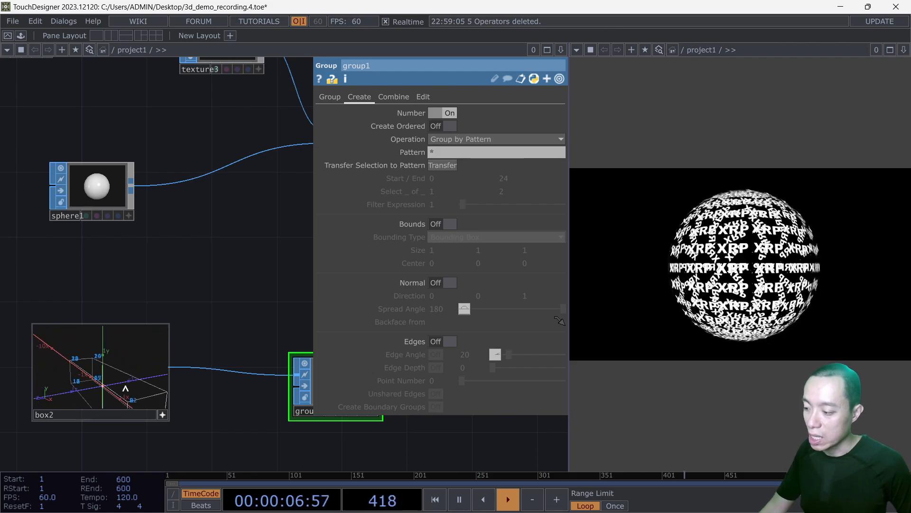
{"action": "left_click_drag", "start_coordinate": [143, 358], "coordinate": [140, 339]}
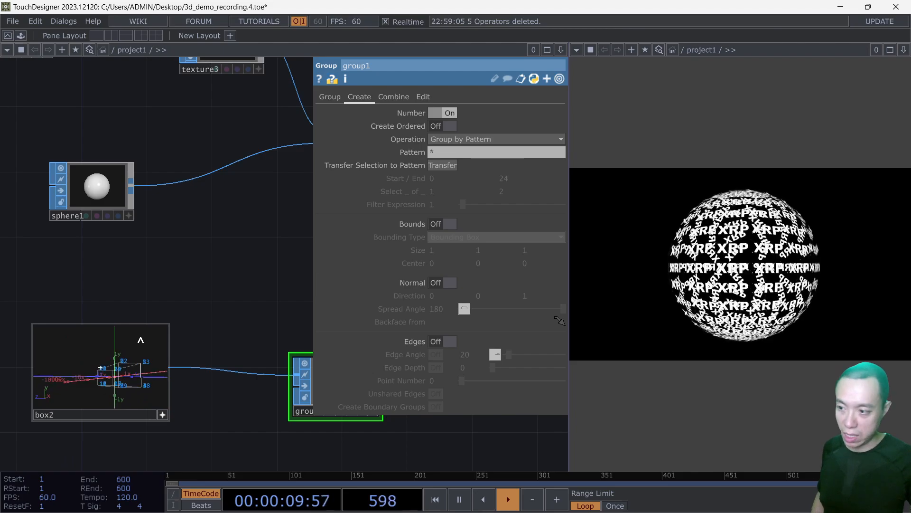
Set group1's Entity to Primitives.
{"action": "left_click", "coordinate": [326, 96]}
{"action": "left_click", "coordinate": [492, 126]}
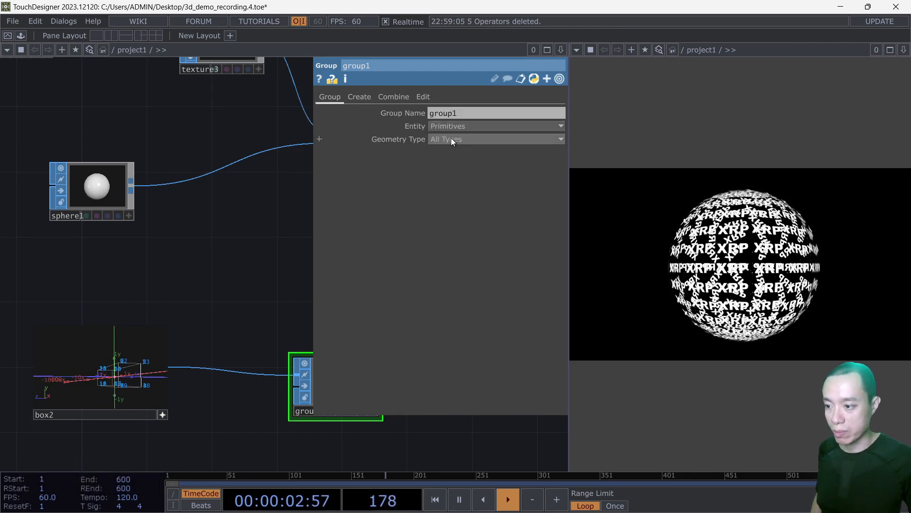
{"action": "left_click", "coordinate": [451, 139]}
Inspect box2 from another angle and check its point and primitive counts in the operator info.
{"action": "left_click_drag", "start_coordinate": [163, 337], "coordinate": [160, 343]}
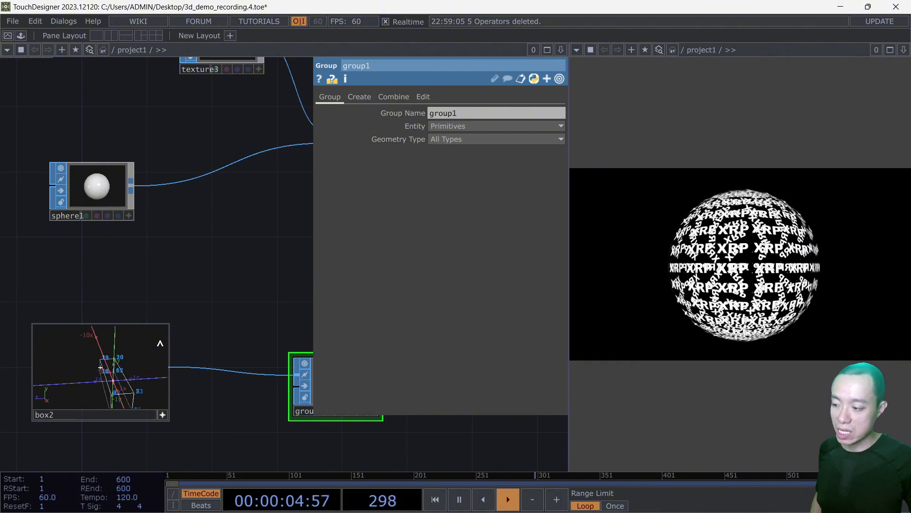
{"action": "left_click_drag", "start_coordinate": [144, 382], "coordinate": [93, 373]}
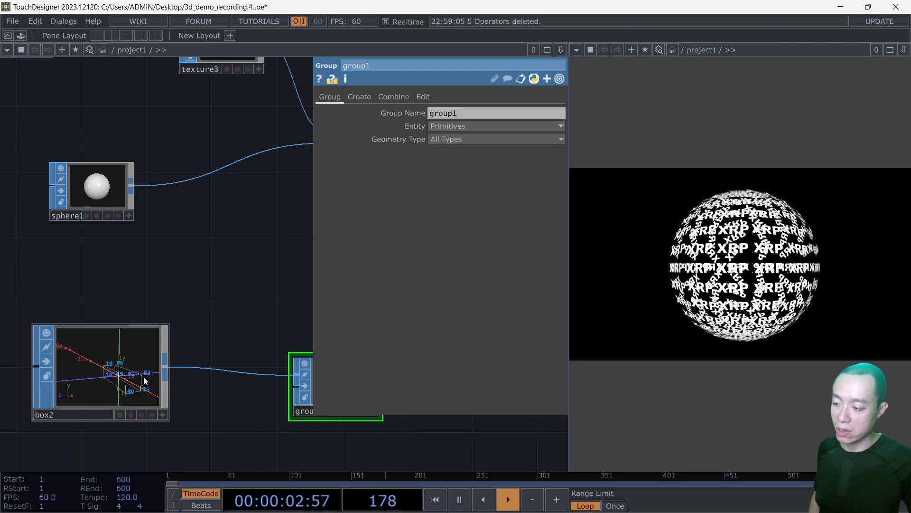
{"action": "middle_click", "coordinate": [139, 354]}
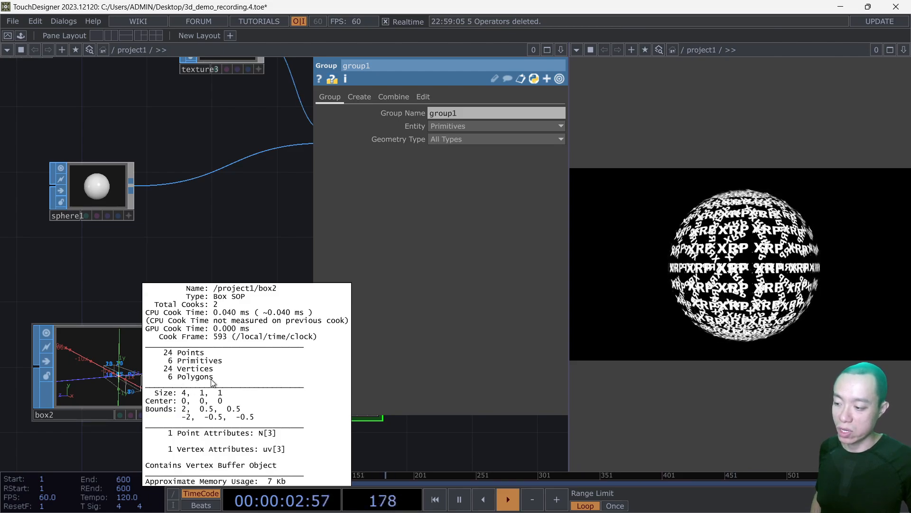
{"action": "scroll", "coordinate": [223, 340], "scroll_direction": "down", "scroll_amount": 5}
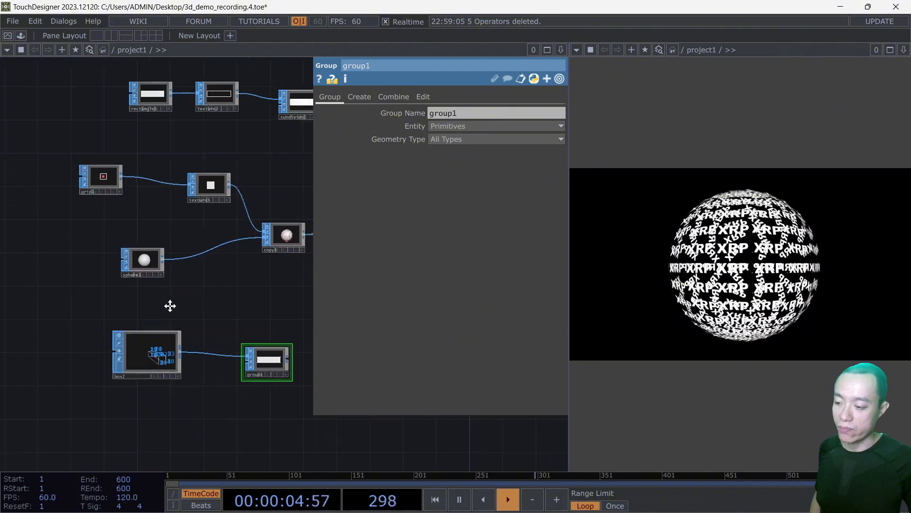
{"action": "scroll", "coordinate": [240, 339], "scroll_direction": "up", "scroll_amount": 4}
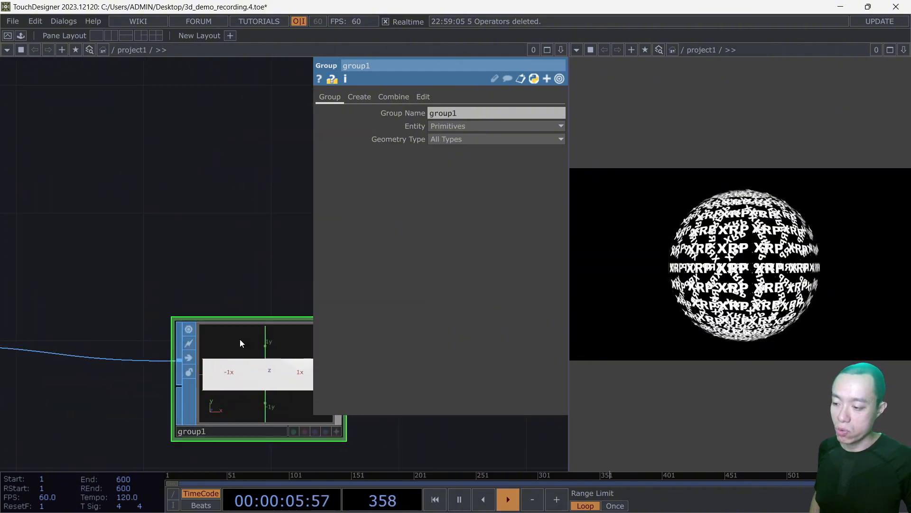
Keep group1's Entity on Primitives and open its Create parameters.
{"action": "left_click", "coordinate": [448, 126]}
{"action": "left_click", "coordinate": [447, 144]}
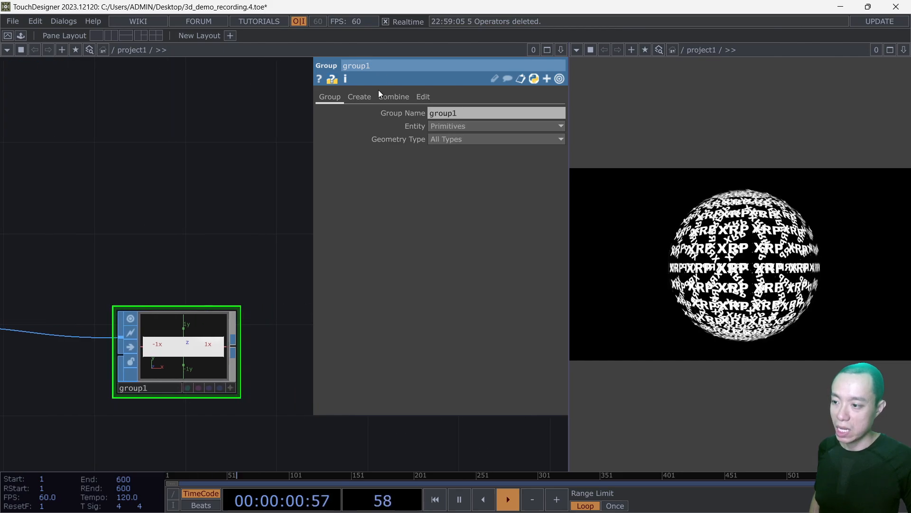
{"action": "left_click", "coordinate": [362, 97]}
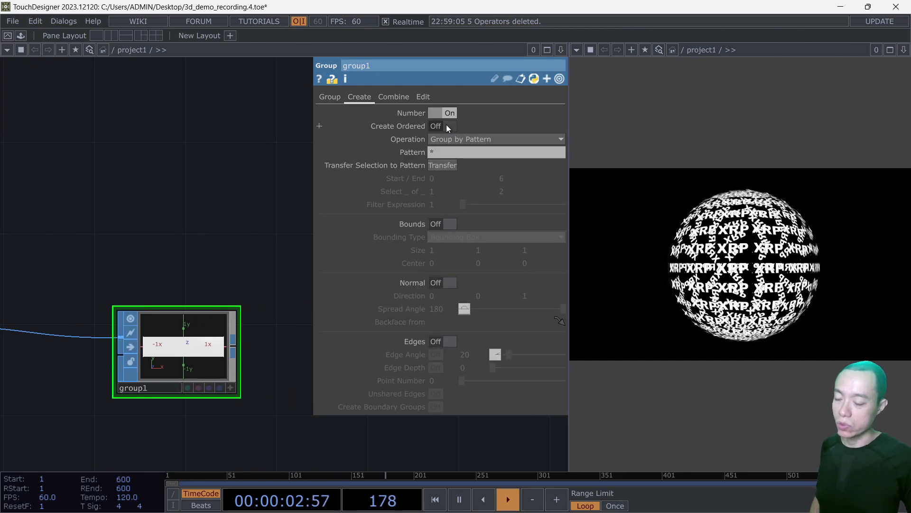
Activate group1's viewer, orbit its box to an angled perspective, and switch it to wireframe shading.
{"action": "left_click", "coordinate": [231, 387]}
{"action": "left_click_drag", "start_coordinate": [216, 372], "coordinate": [200, 375]}
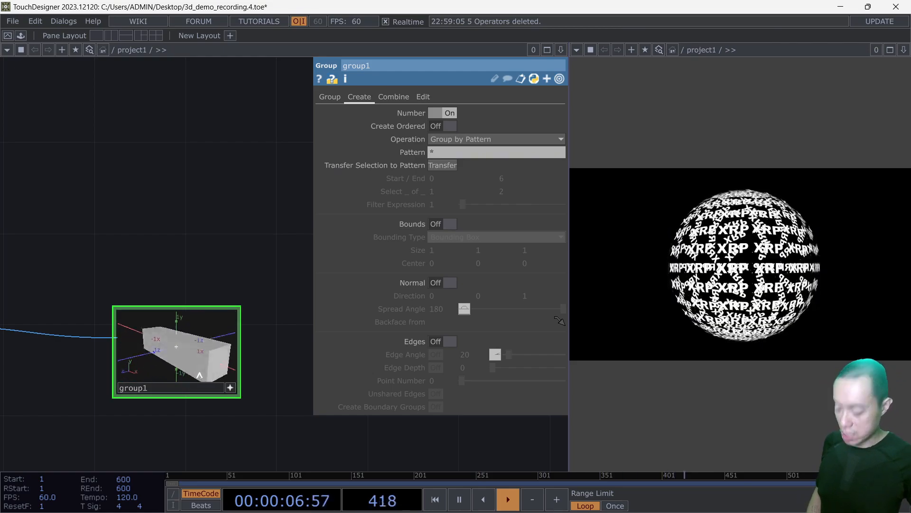
{"action": "key", "text": "w"}
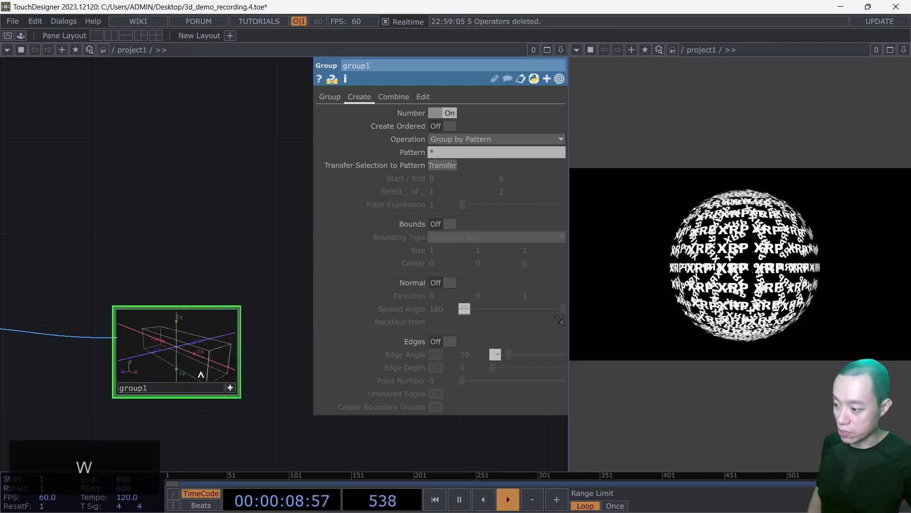
Keep group1's Operation on Group by Pattern and display primitive numbers in its viewer.
{"action": "left_click", "coordinate": [485, 139]}
{"action": "left_click", "coordinate": [465, 151]}
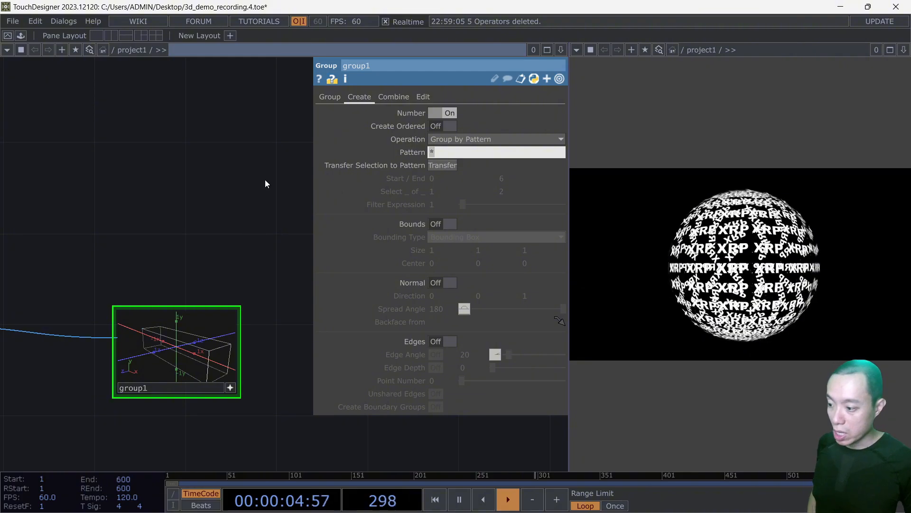
{"action": "key", "text": "p"}
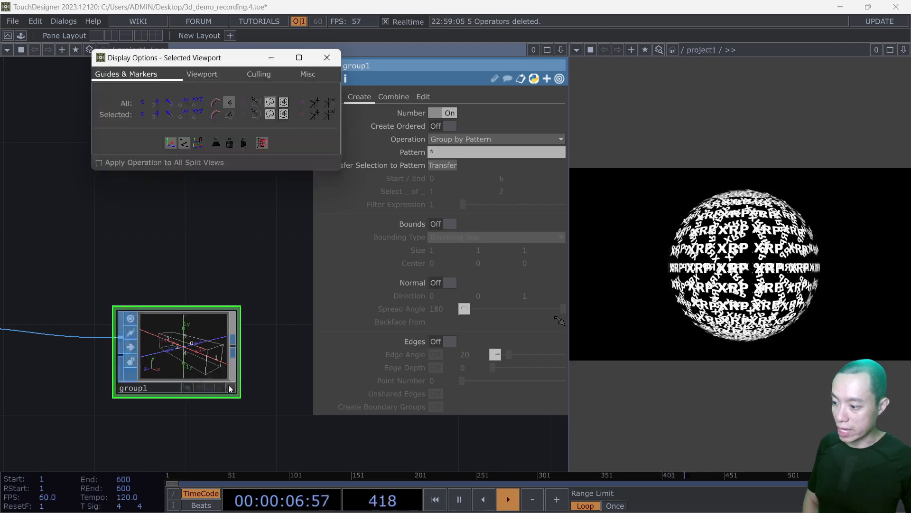
{"action": "left_click", "coordinate": [327, 57]}
{"action": "scroll", "coordinate": [214, 346], "scroll_direction": "up", "scroll_amount": 5}
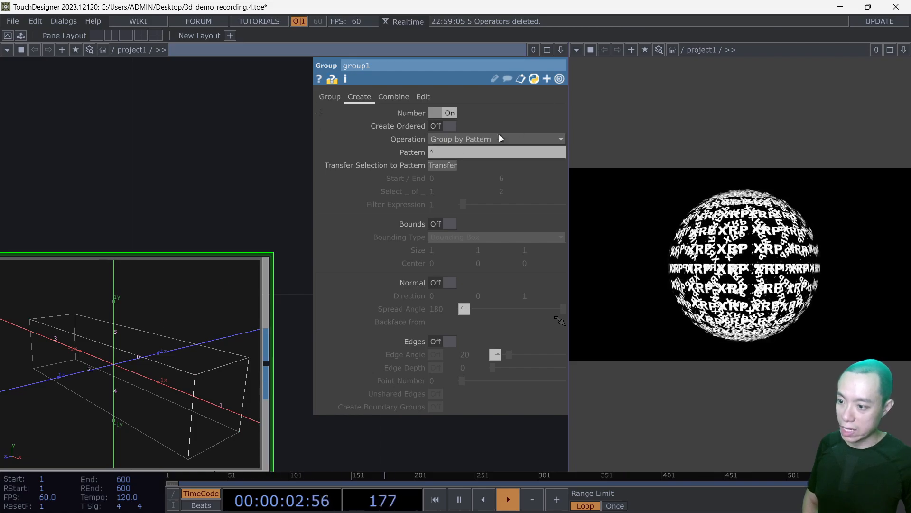
Set group1's Pattern to 2 5 so the group holds only those two box faces.
{"action": "left_click", "coordinate": [451, 152]}
{"action": "type", "text": "2 "}
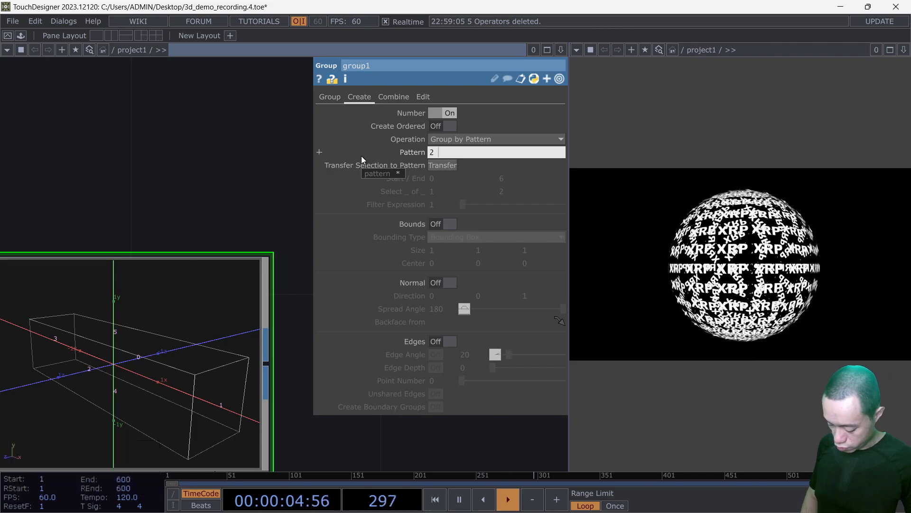
{"action": "type", "text": "5"}
{"action": "key", "text": "Return"}
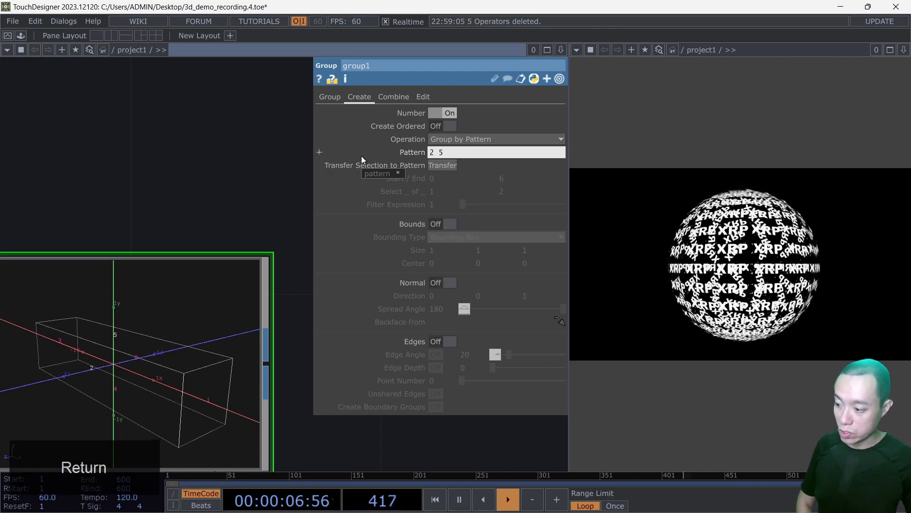
Add a Delete SOP beside group1, connect group1's output to it, and move it farther along the chain.
{"action": "scroll", "coordinate": [301, 380], "scroll_direction": "down", "scroll_amount": 3}
{"action": "left_click_drag", "start_coordinate": [361, 434], "coordinate": [269, 427]}
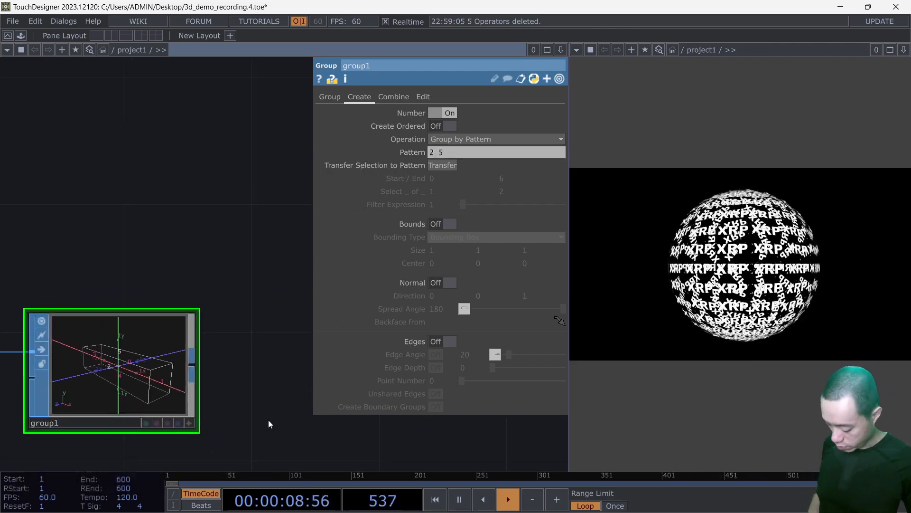
{"action": "key", "text": "Tab"}
{"action": "type", "text": "delete"}
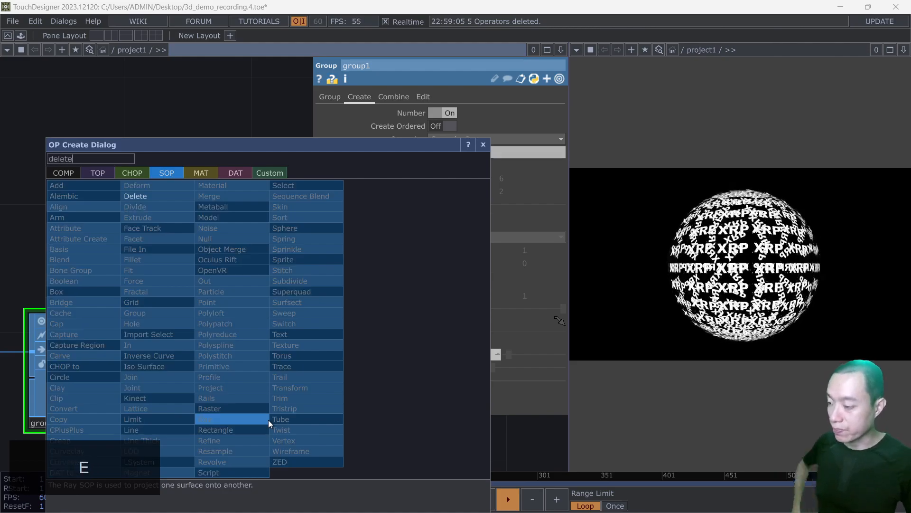
{"action": "left_click", "coordinate": [184, 196]}
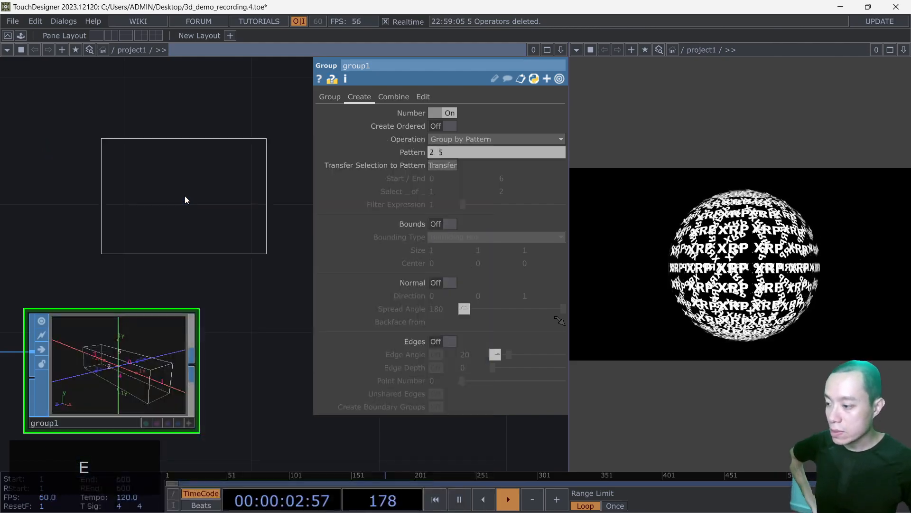
{"action": "left_click", "coordinate": [297, 367]}
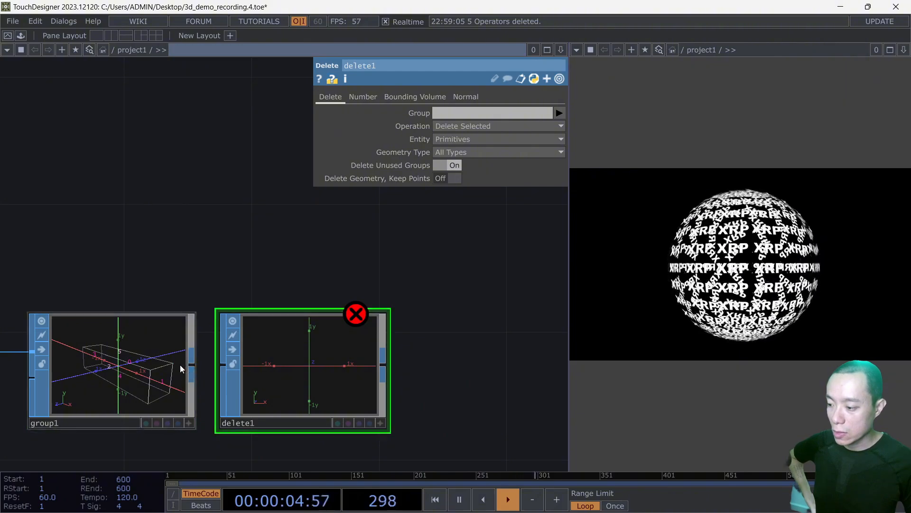
{"action": "left_click_drag", "start_coordinate": [191, 365], "coordinate": [217, 364]}
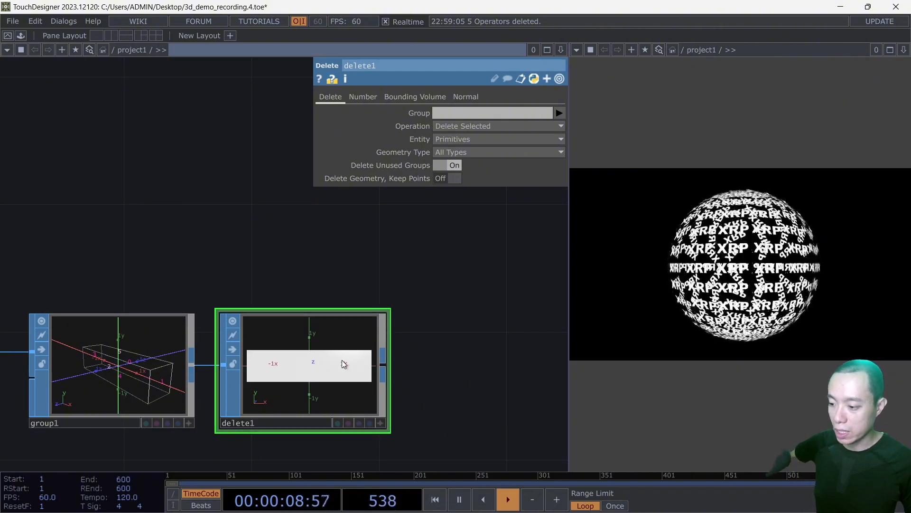
{"action": "left_click_drag", "start_coordinate": [342, 359], "coordinate": [412, 391]}
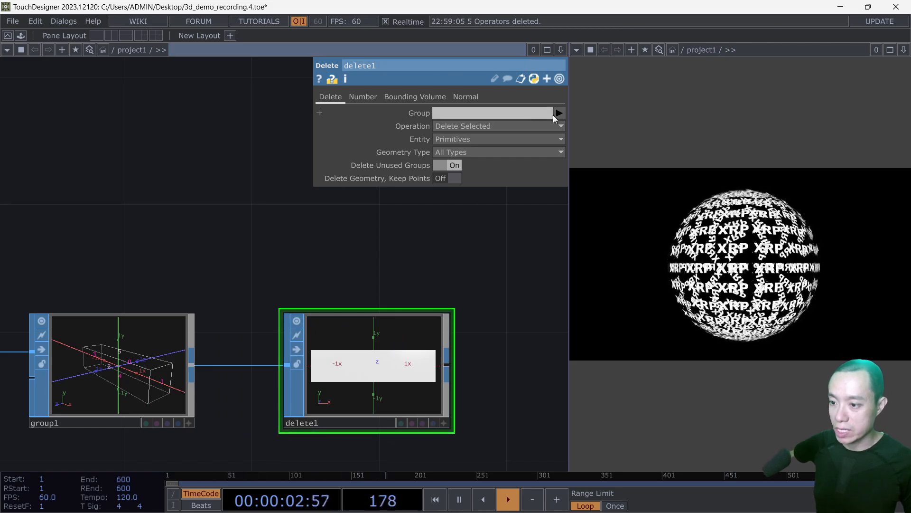
Check the Group Name in group1's parameters and choose group1 as delete1's Group.
{"action": "left_click", "coordinate": [97, 395]}
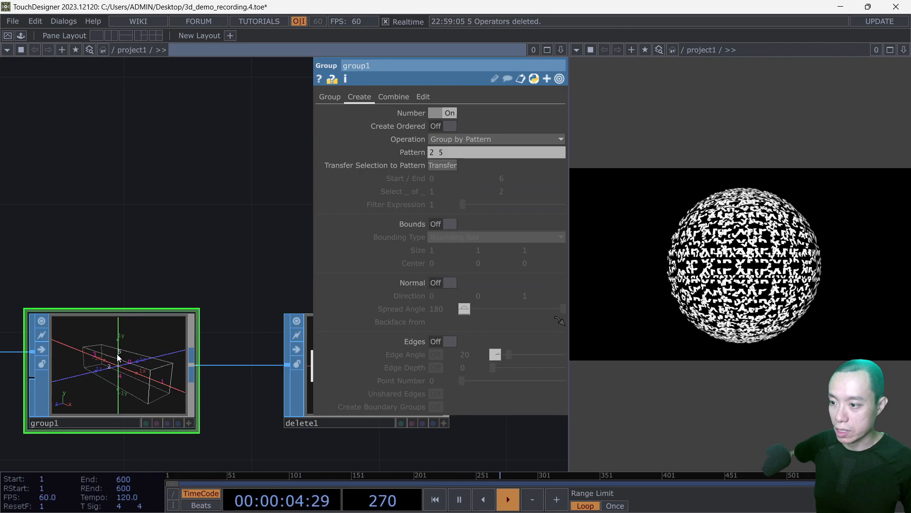
{"action": "left_click", "coordinate": [330, 96]}
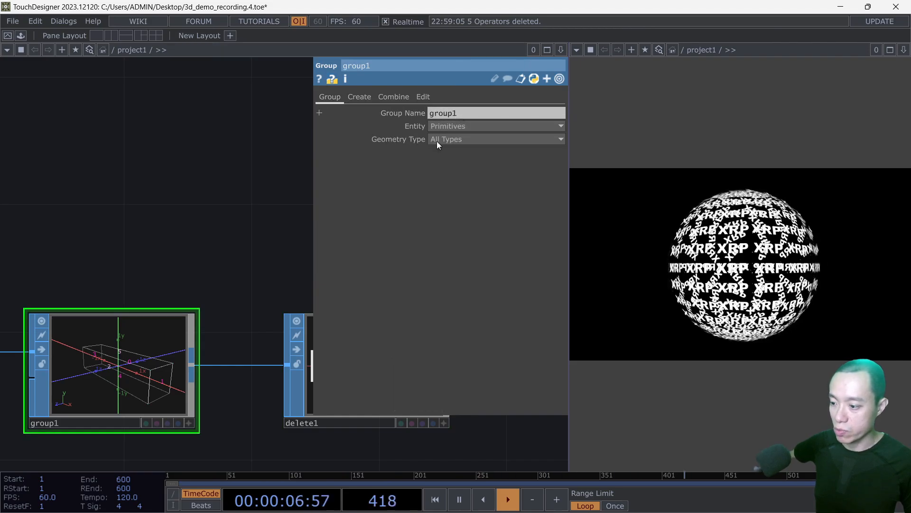
{"action": "left_click", "coordinate": [305, 408]}
{"action": "left_click", "coordinate": [559, 116]}
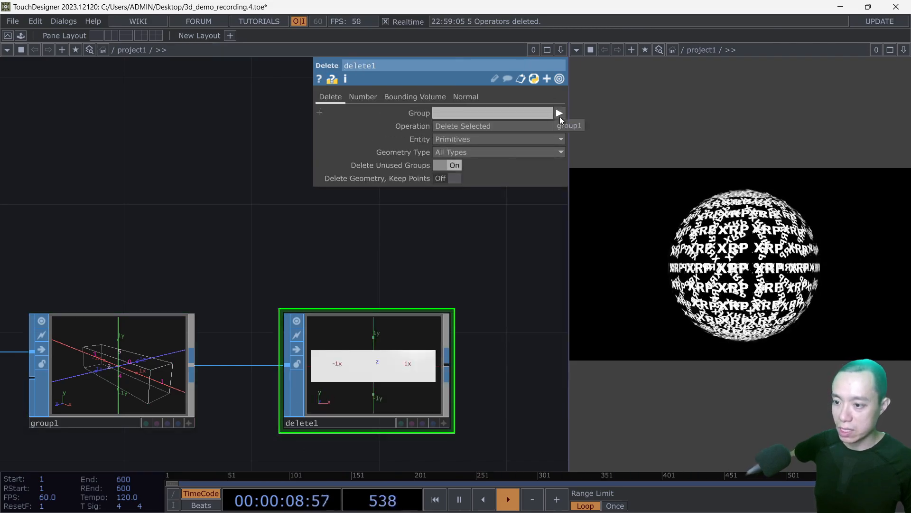
{"action": "left_click", "coordinate": [563, 130]}
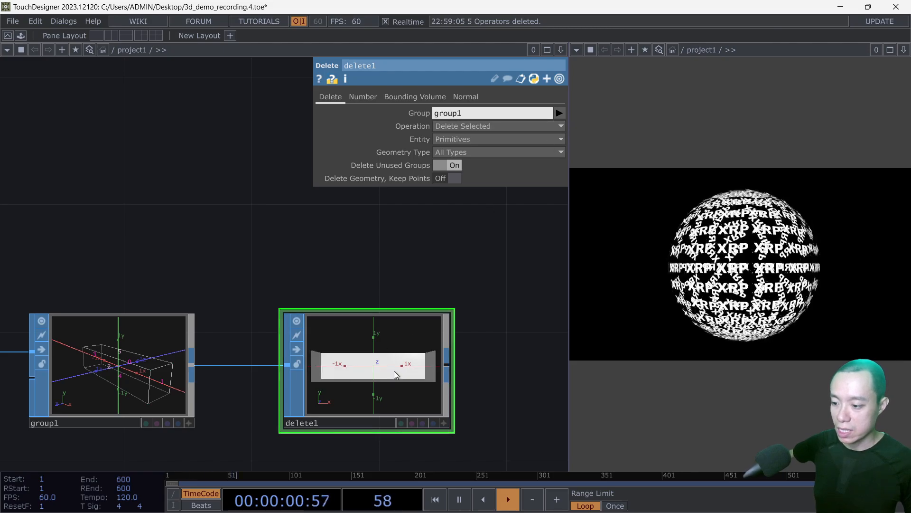
Activate delete1's viewer and orbit the box to inspect which faces are removed.
{"action": "left_click", "coordinate": [447, 423]}
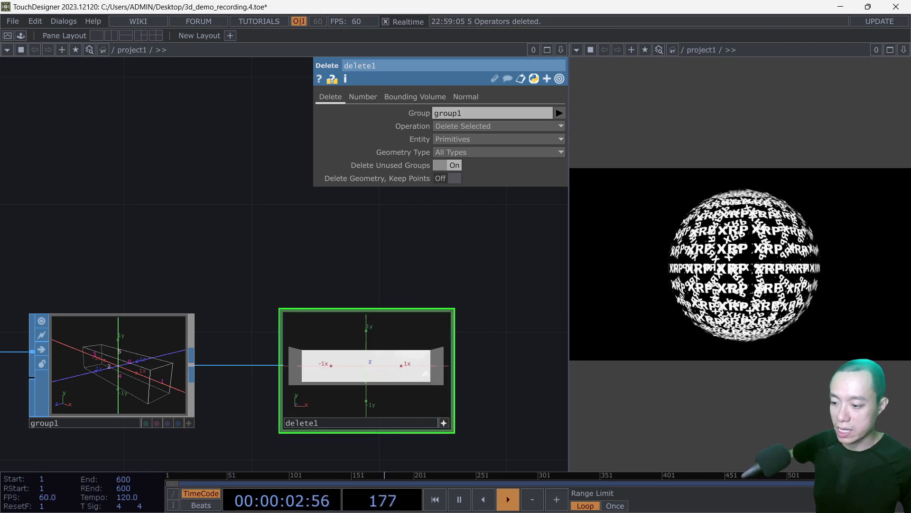
{"action": "left_click_drag", "start_coordinate": [425, 368], "coordinate": [333, 348]}
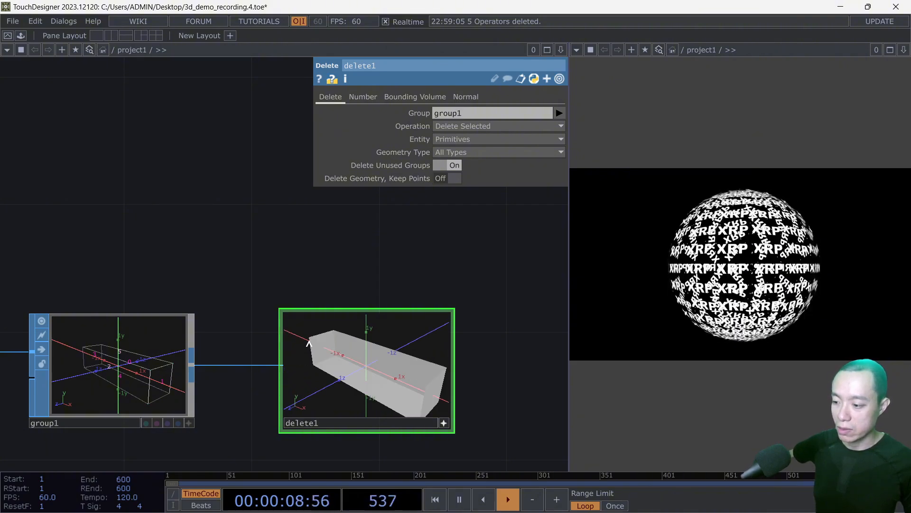
{"action": "left_click_drag", "start_coordinate": [401, 378], "coordinate": [392, 365]}
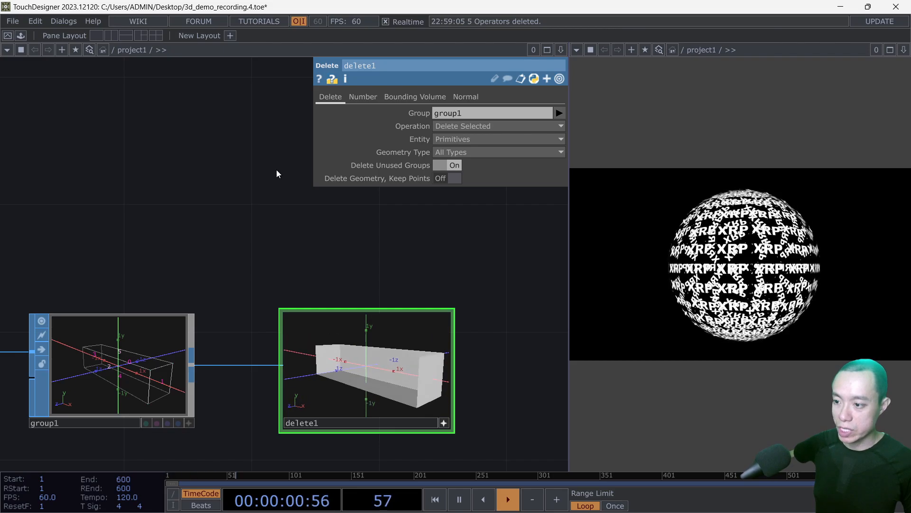
Set delete1's Operation to Delete Non-Selected and orbit its viewer to inspect the faces.
{"action": "left_click", "coordinate": [451, 125]}
{"action": "left_click", "coordinate": [456, 151]}
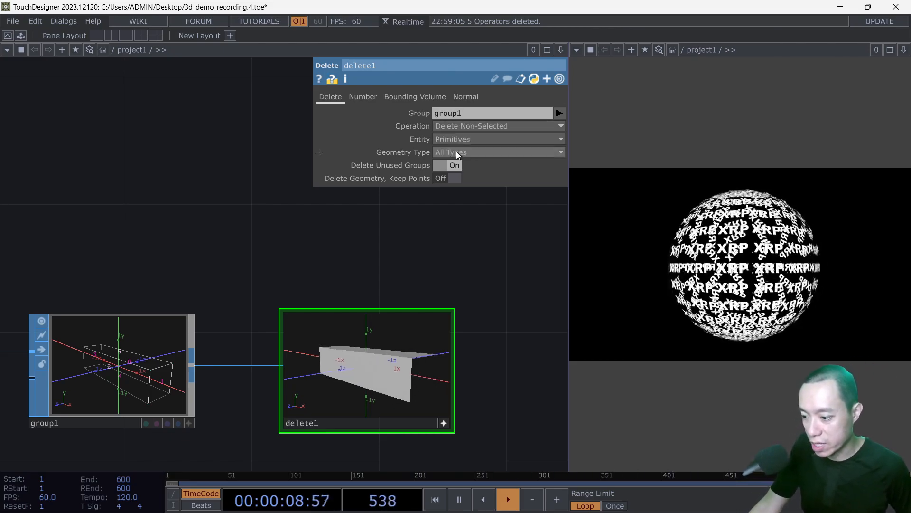
{"action": "left_click_drag", "start_coordinate": [375, 361], "coordinate": [391, 363]}
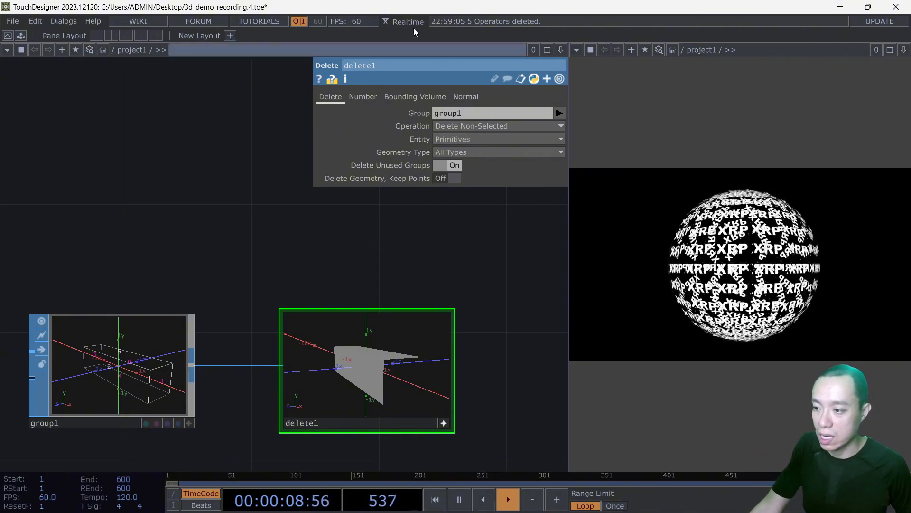
{"action": "scroll", "coordinate": [463, 435], "scroll_direction": "down", "scroll_amount": 3}
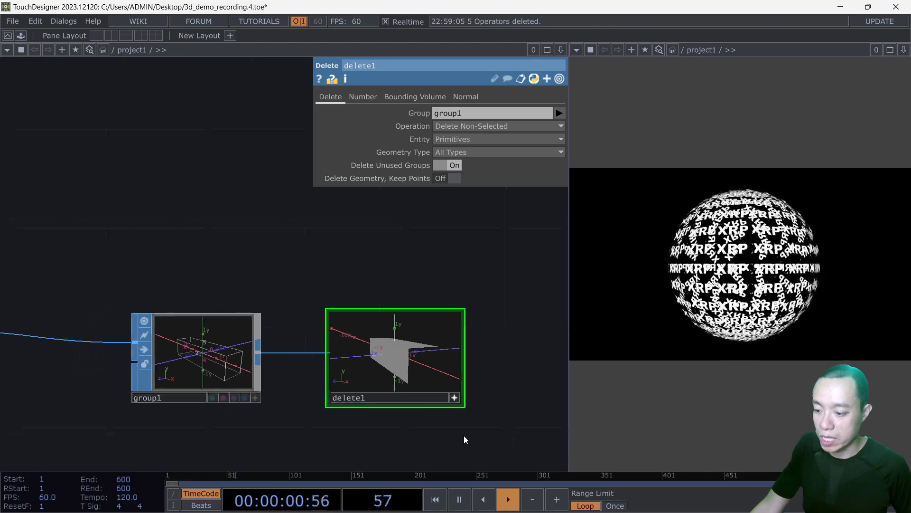
{"action": "scroll", "coordinate": [455, 359], "scroll_direction": "down", "scroll_amount": 2}
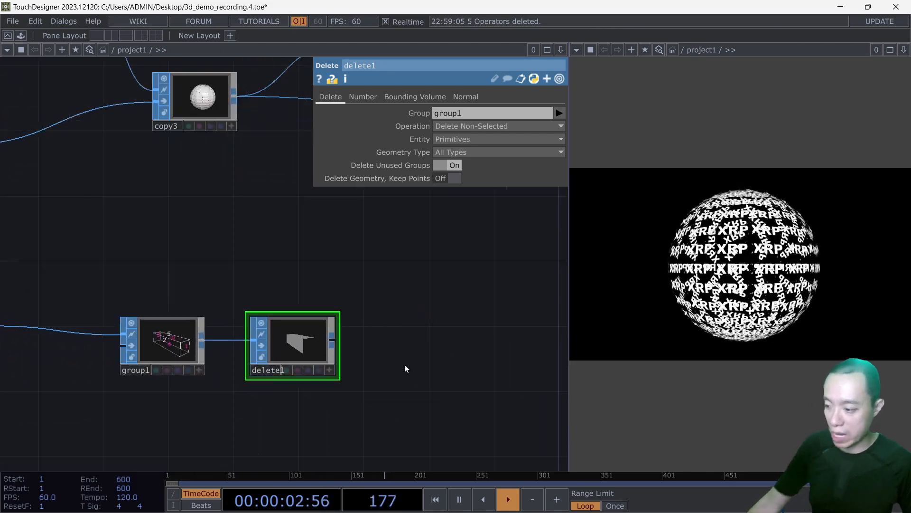
{"action": "key", "text": "Tab"}
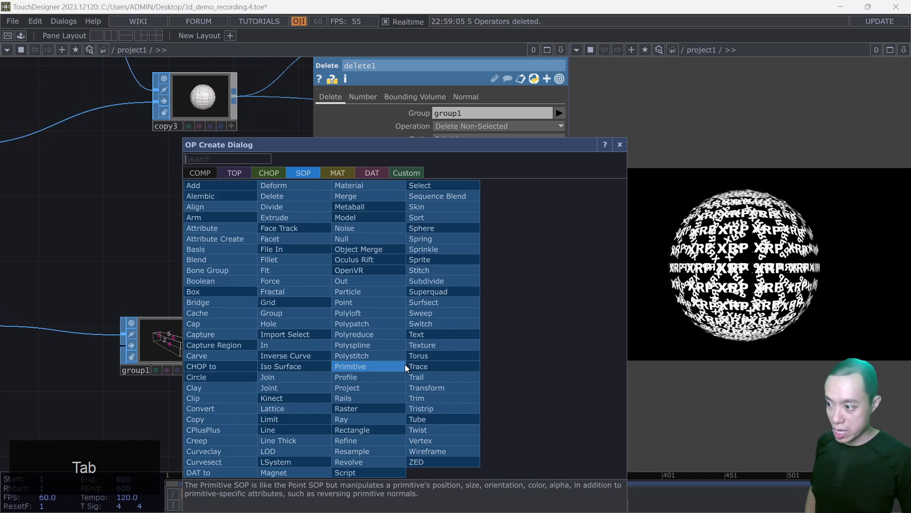
{"action": "type", "text": "t"}
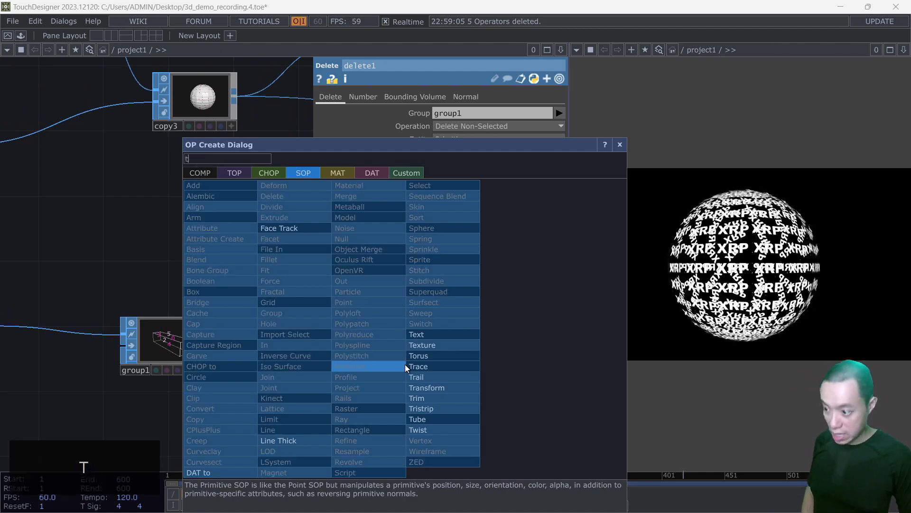
{"action": "key", "text": "BackSpace"}
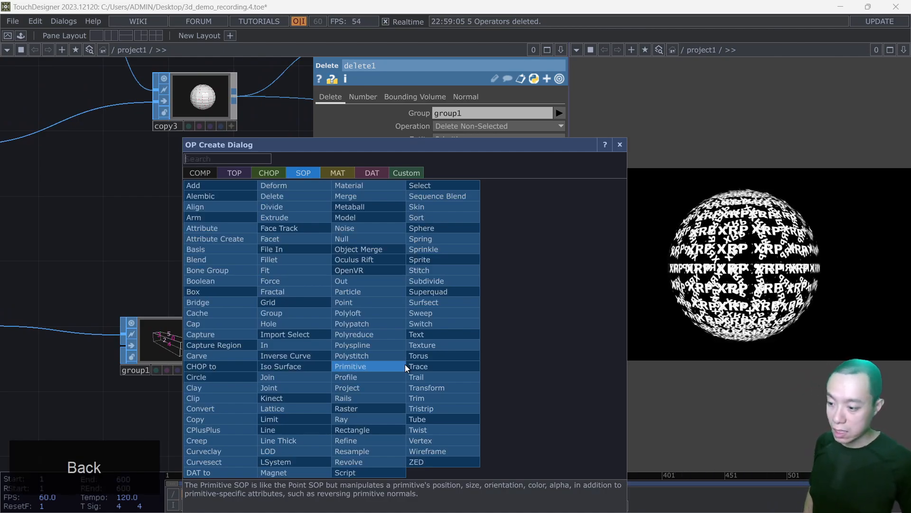
{"action": "left_click", "coordinate": [121, 279]}
{"action": "key", "text": "Tab"}
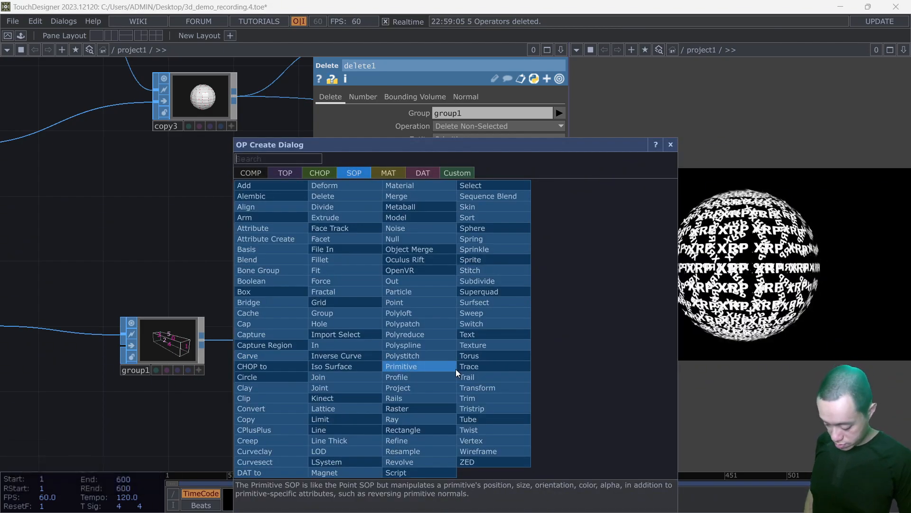
{"action": "left_click", "coordinate": [32, 297]}
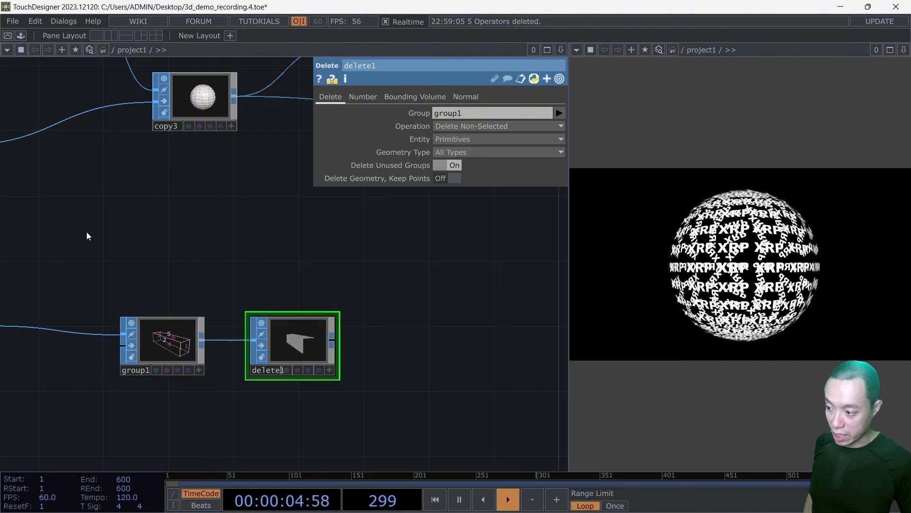
Add a Texture SOP to the network between box2 and group1.
{"action": "scroll", "coordinate": [88, 231], "scroll_direction": "down", "scroll_amount": 2}
{"action": "left_click_drag", "start_coordinate": [126, 228], "coordinate": [273, 278]}
{"action": "scroll", "coordinate": [215, 329], "scroll_direction": "up", "scroll_amount": 2}
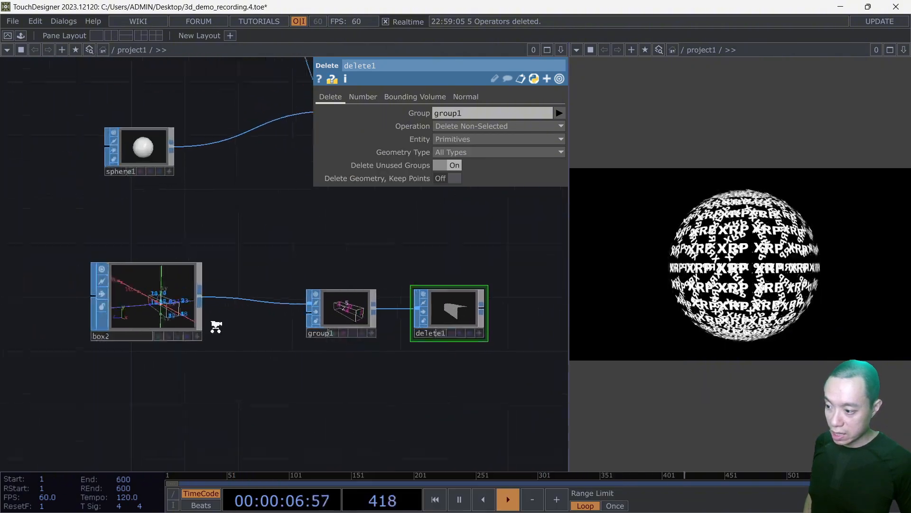
{"action": "scroll", "coordinate": [243, 317], "scroll_direction": "down", "scroll_amount": 2}
{"action": "left_click_drag", "start_coordinate": [397, 366], "coordinate": [309, 364]}
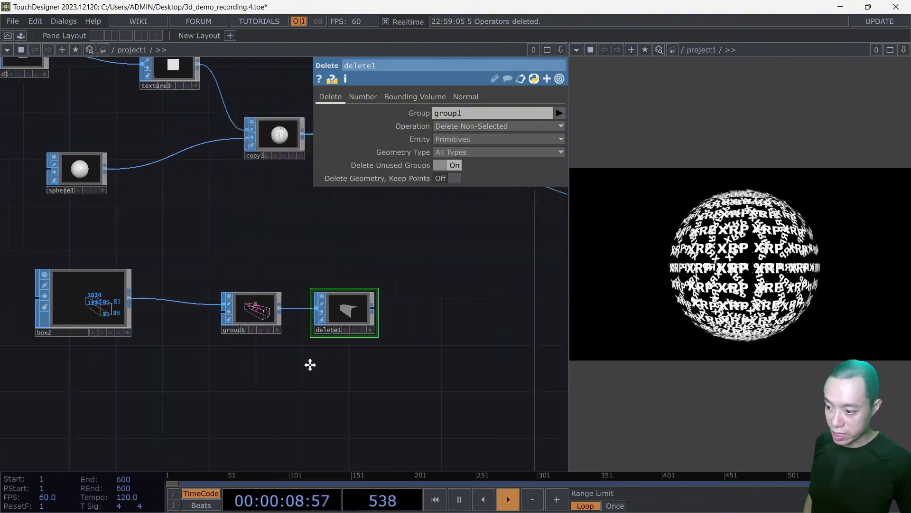
{"action": "key", "text": "Tab"}
{"action": "type", "text": "te"}
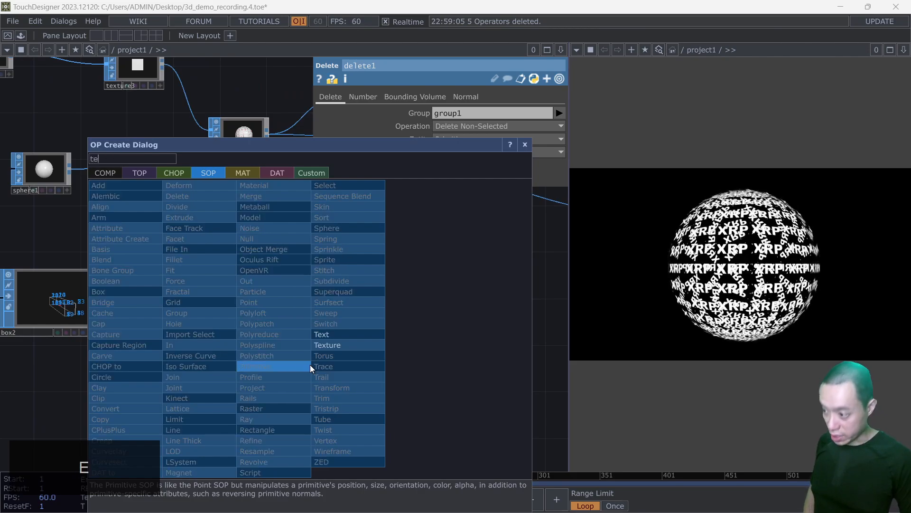
{"action": "type", "text": "xtur"}
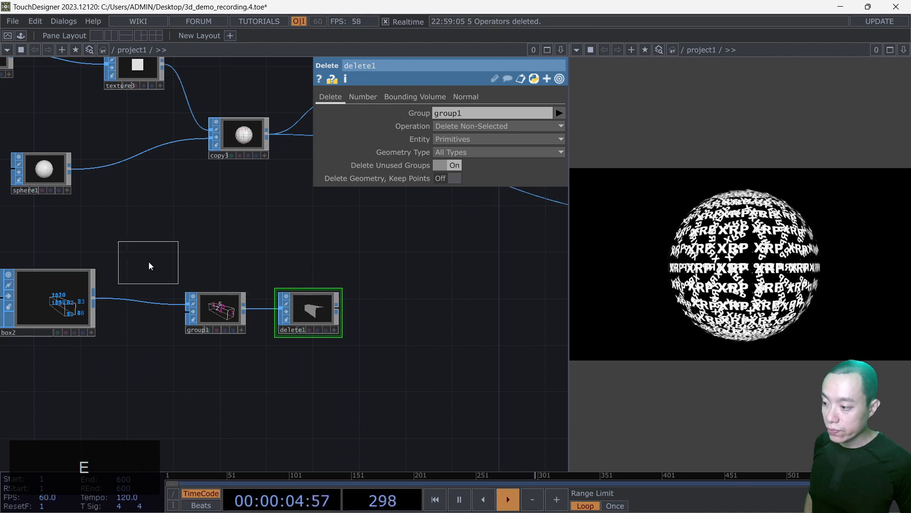
{"action": "left_click", "coordinate": [149, 262]}
Wire box2 into texture4 and texture4 into group1, and position texture4 between them.
{"action": "left_click_drag", "start_coordinate": [98, 298], "coordinate": [116, 268]}
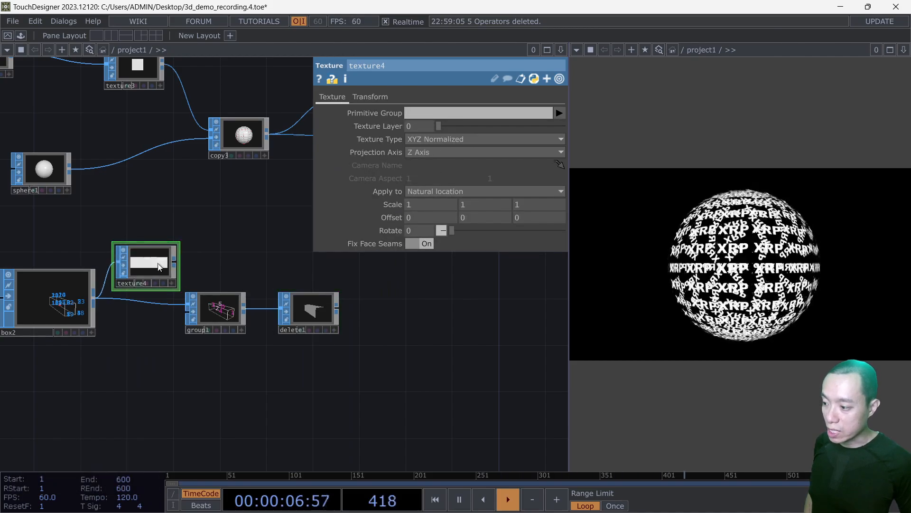
{"action": "left_click_drag", "start_coordinate": [175, 262], "coordinate": [186, 305]}
{"action": "left_click_drag", "start_coordinate": [225, 280], "coordinate": [238, 308]}
{"action": "left_click_drag", "start_coordinate": [148, 292], "coordinate": [143, 304]}
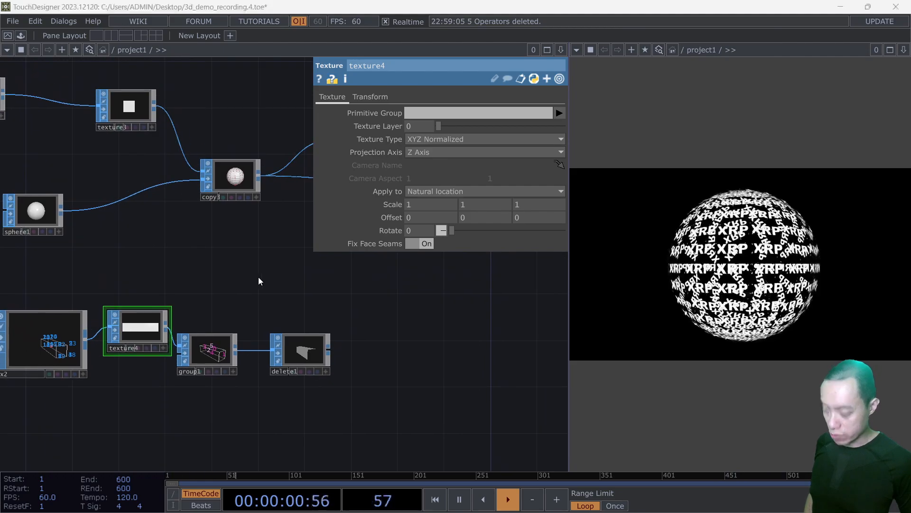
Add a Material SOP above group1, wire texture4's output into it, and position it clear of the group1 branch.
{"action": "key", "text": "Tab"}
{"action": "type", "text": "material"}
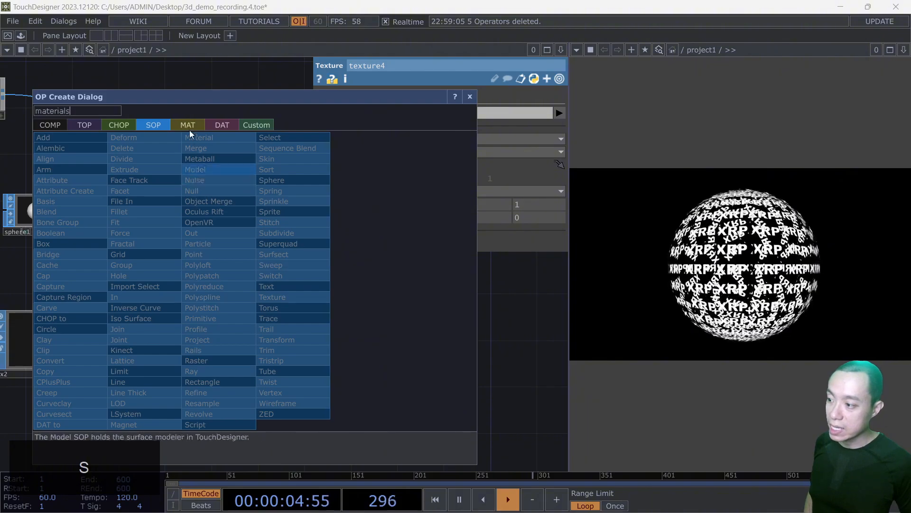
{"action": "type", "text": "s"}
{"action": "key", "text": "BackSpace"}
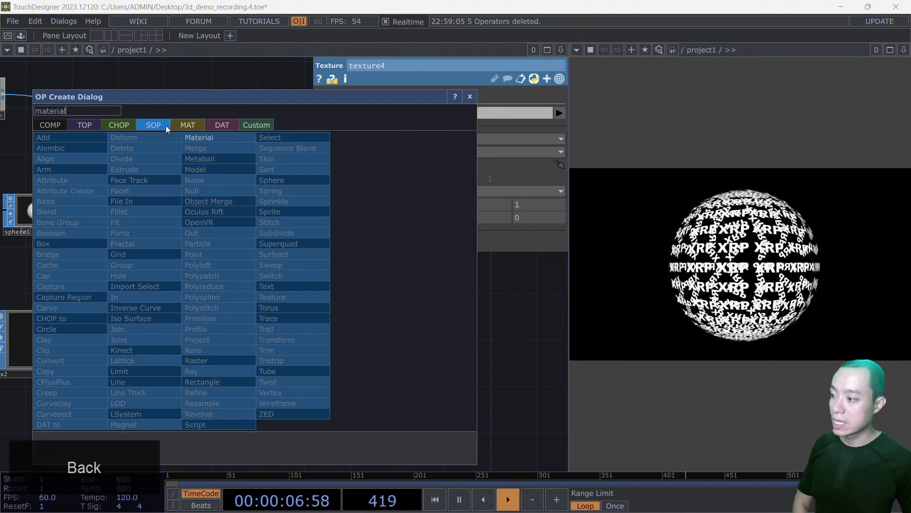
{"action": "left_click", "coordinate": [213, 139]}
{"action": "left_click", "coordinate": [209, 257]}
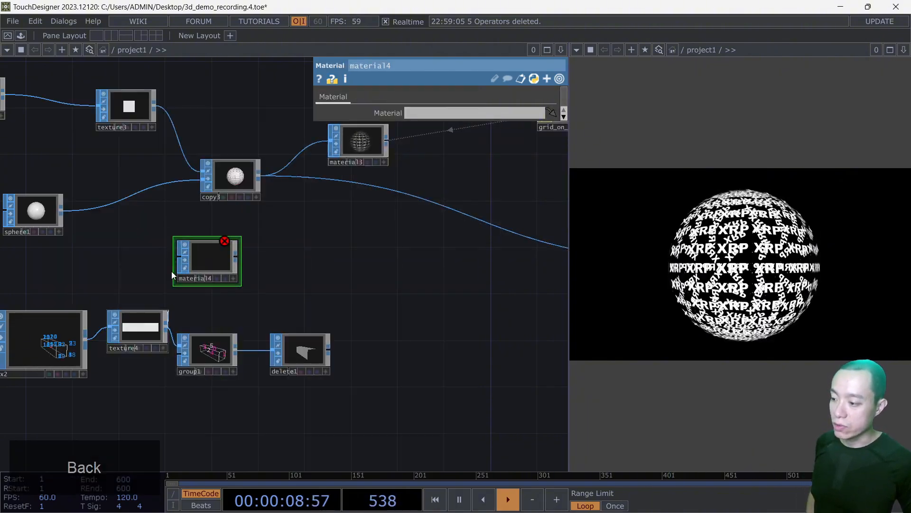
{"action": "left_click_drag", "start_coordinate": [172, 271], "coordinate": [179, 257]}
{"action": "left_click_drag", "start_coordinate": [199, 259], "coordinate": [304, 259]}
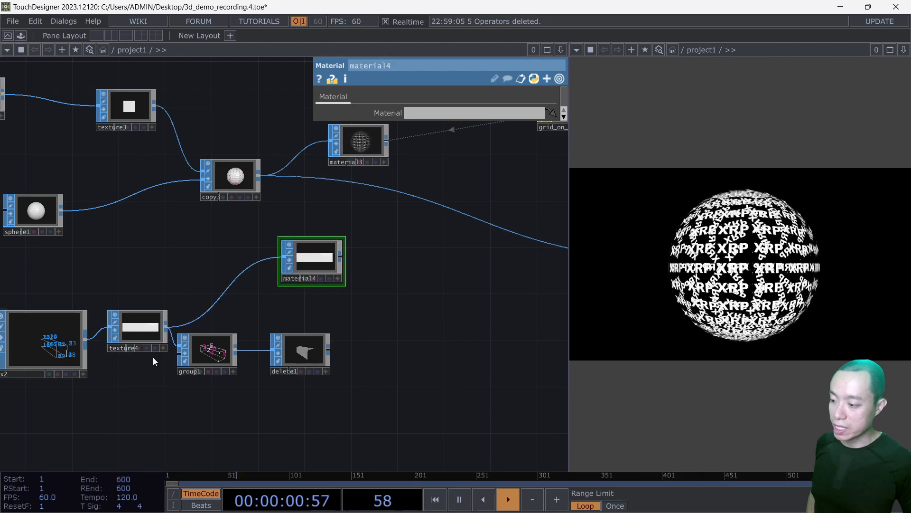
Spread delete1, group1 and texture4 farther apart along the box chain to make room in the network.
{"action": "scroll", "coordinate": [153, 358], "scroll_direction": "down", "scroll_amount": 3}
{"action": "left_click_drag", "start_coordinate": [152, 379], "coordinate": [255, 376]}
{"action": "left_click_drag", "start_coordinate": [460, 215], "coordinate": [388, 221]}
{"action": "left_click", "coordinate": [481, 179]}
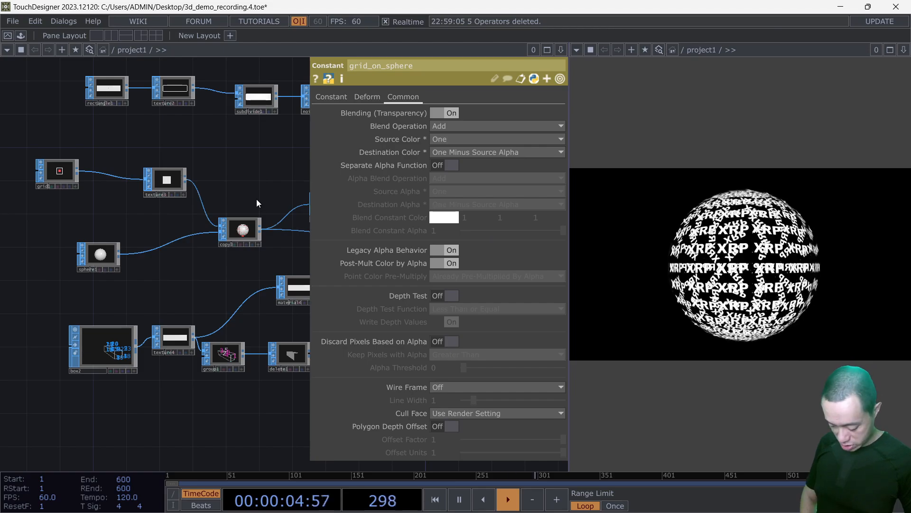
{"action": "key", "text": "p"}
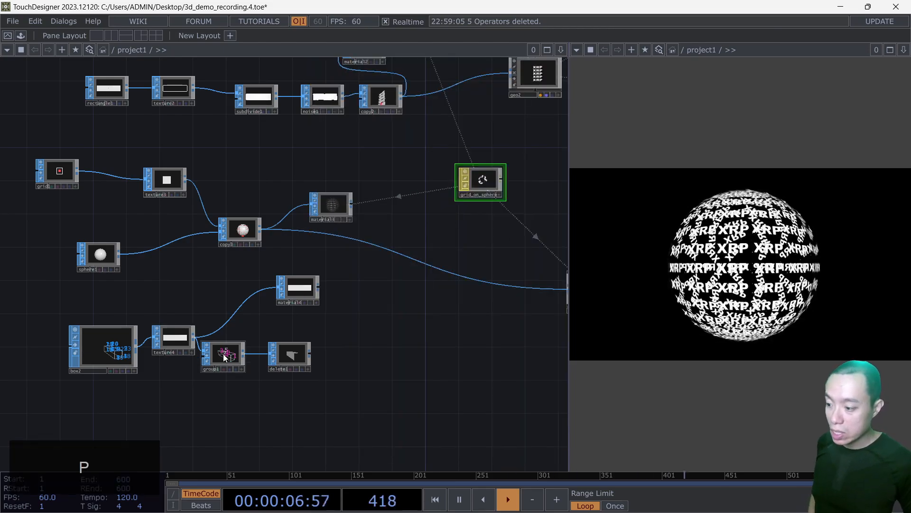
{"action": "left_click_drag", "start_coordinate": [299, 356], "coordinate": [440, 356]}
{"action": "left_click_drag", "start_coordinate": [231, 357], "coordinate": [301, 358]}
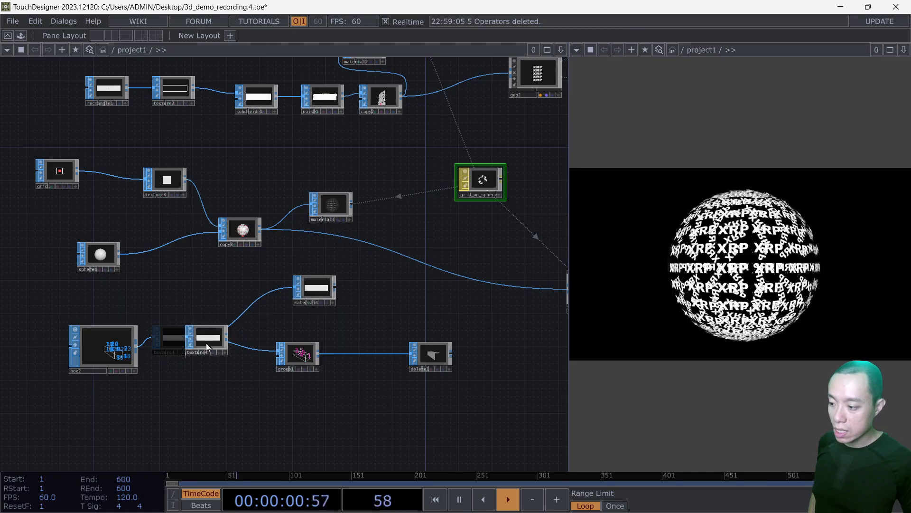
{"action": "left_click_drag", "start_coordinate": [206, 342], "coordinate": [206, 343]}
Duplicate the grid_on_sphere Constant material and place the copy beside material4.
{"action": "scroll", "coordinate": [224, 340], "scroll_direction": "up", "scroll_amount": 2}
{"action": "scroll", "coordinate": [224, 340], "scroll_direction": "down", "scroll_amount": 1}
{"action": "left_click_drag", "start_coordinate": [358, 298], "coordinate": [269, 321]}
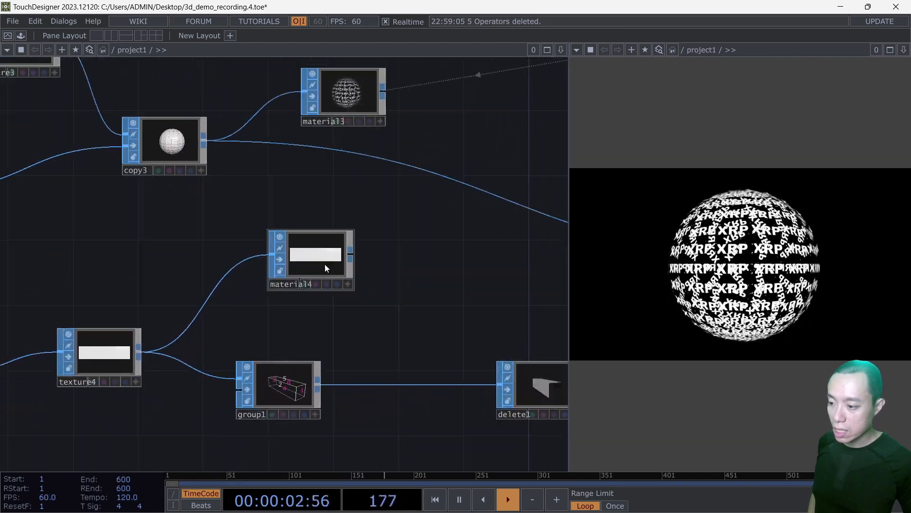
{"action": "scroll", "coordinate": [325, 264], "scroll_direction": "down", "scroll_amount": 3}
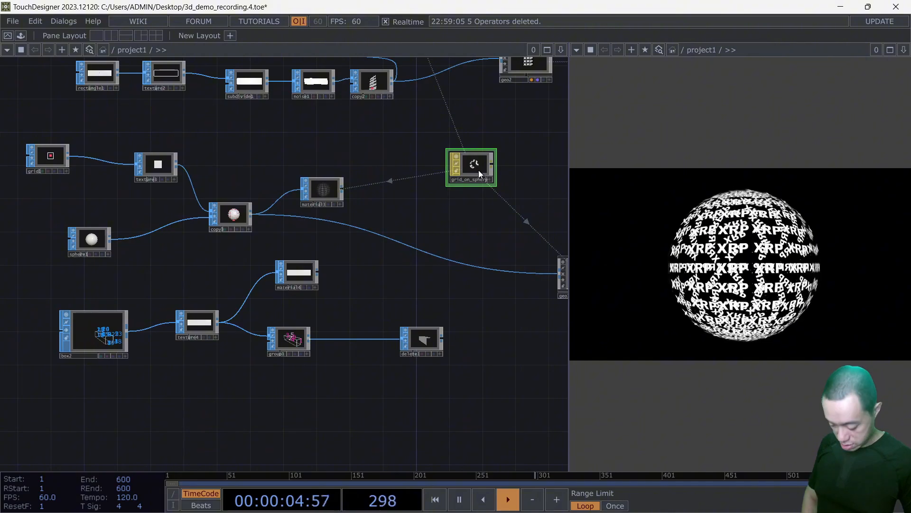
{"action": "key", "text": "p"}
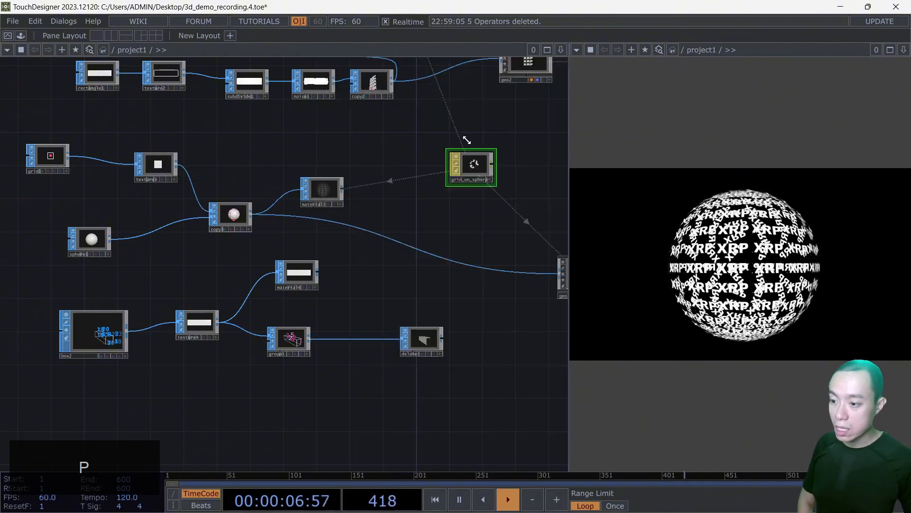
{"action": "key", "text": "ctrl+c"}
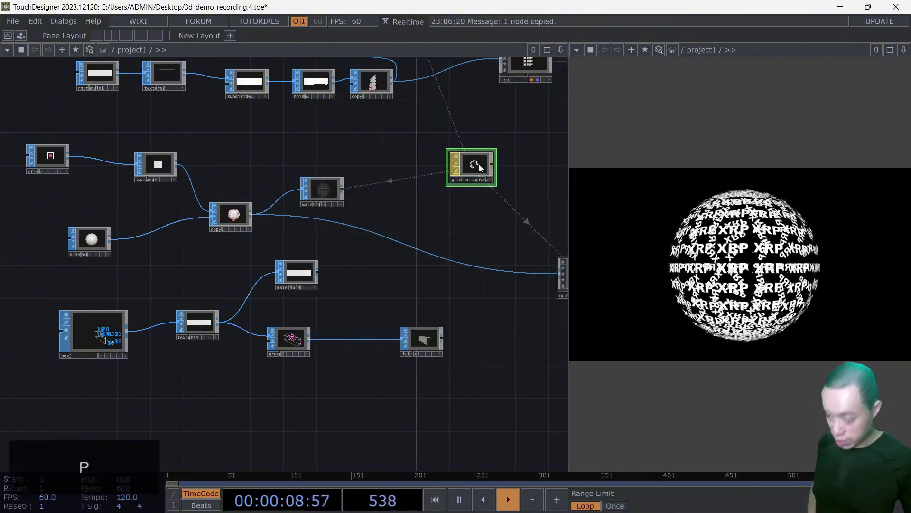
{"action": "key", "text": "ctrl+v"}
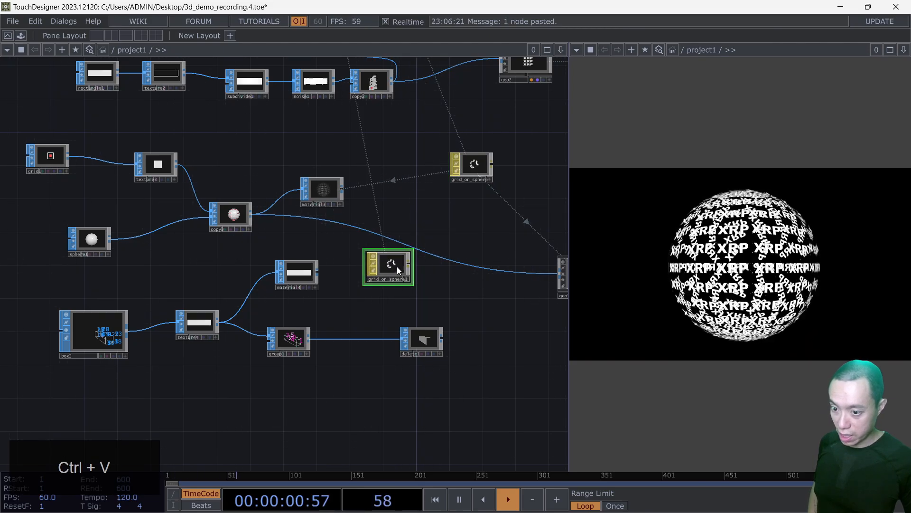
{"action": "left_click", "coordinate": [388, 267]}
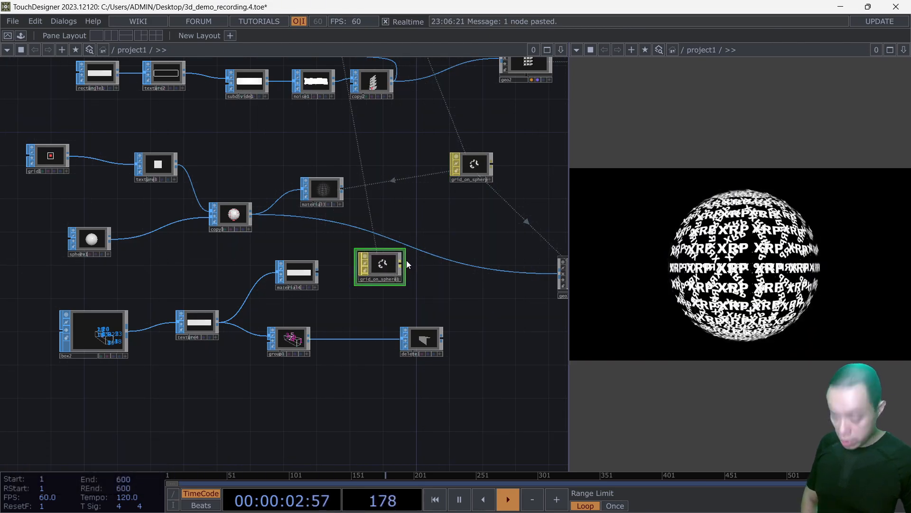
Rename the duplicated Constant material as stair.
{"action": "key", "text": "p"}
{"action": "left_click", "coordinate": [332, 96]}
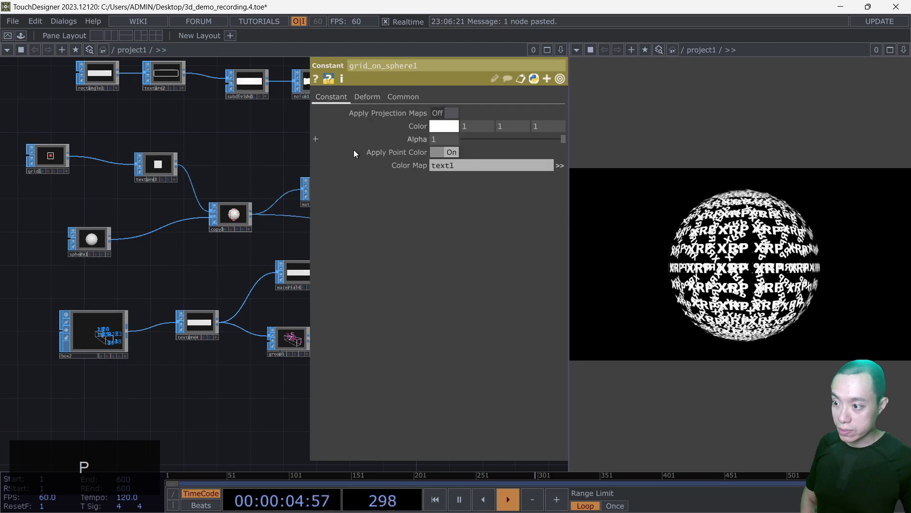
{"action": "scroll", "coordinate": [190, 278], "scroll_direction": "down", "scroll_amount": 3}
{"action": "left_click_drag", "start_coordinate": [151, 278], "coordinate": [41, 281]}
{"action": "scroll", "coordinate": [204, 296], "scroll_direction": "up", "scroll_amount": 6}
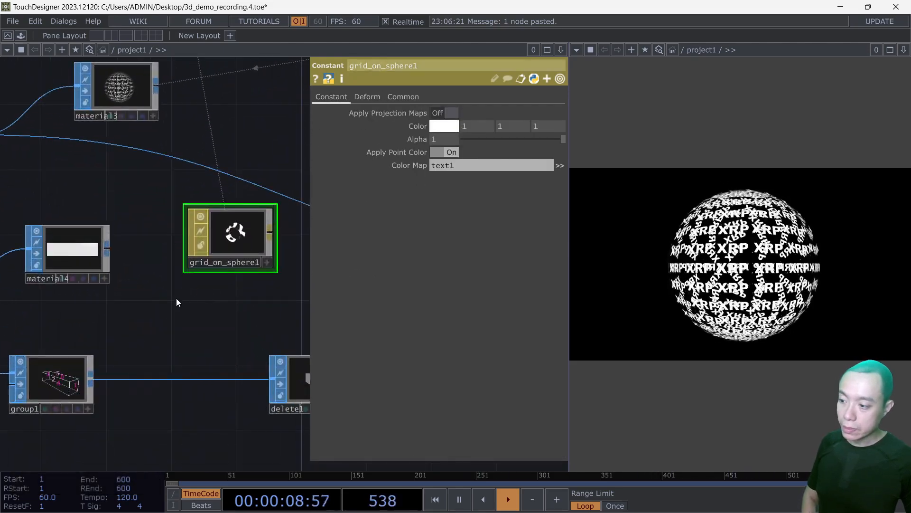
{"action": "left_click_drag", "start_coordinate": [176, 298], "coordinate": [372, 279]}
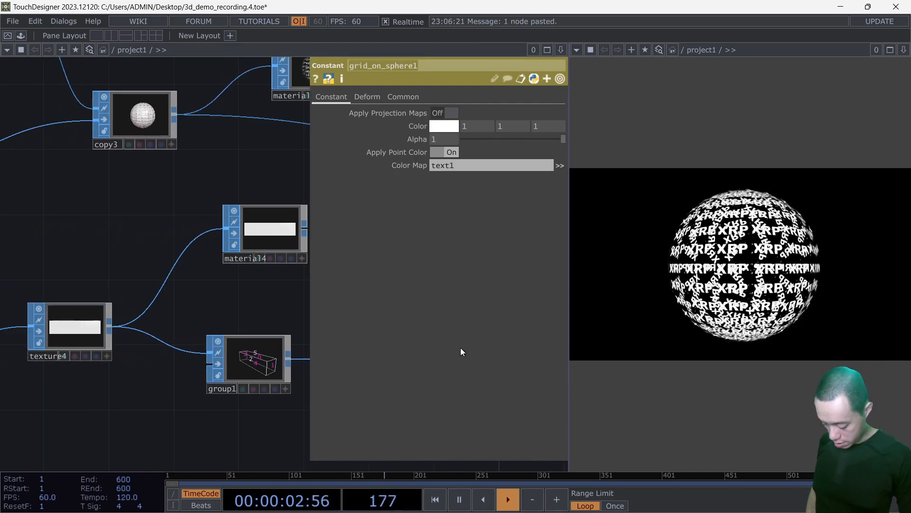
{"action": "type", "text": "stair"}
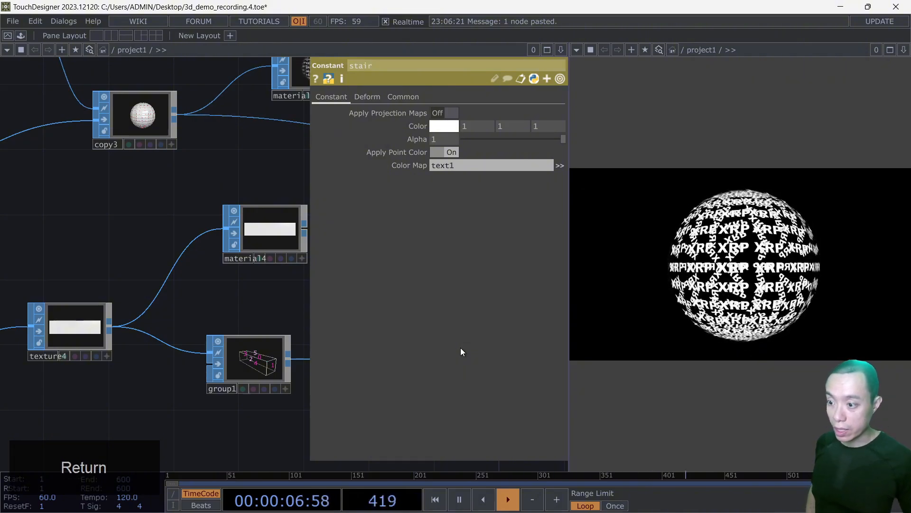
Assign the stair material to material4.
{"action": "scroll", "coordinate": [272, 302], "scroll_direction": "down", "scroll_amount": 3}
{"action": "left_click_drag", "start_coordinate": [207, 315], "coordinate": [118, 328]}
{"action": "left_click_drag", "start_coordinate": [239, 274], "coordinate": [412, 113]}
{"action": "left_click_drag", "start_coordinate": [252, 307], "coordinate": [372, 271]}
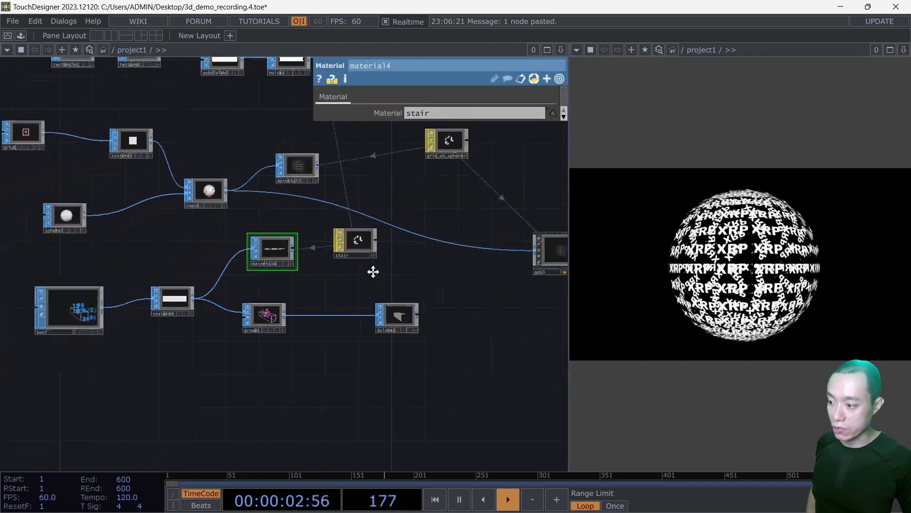
Activate material4's viewer and orbit the box to inspect the applied text material.
{"action": "scroll", "coordinate": [299, 254], "scroll_direction": "up", "scroll_amount": 5}
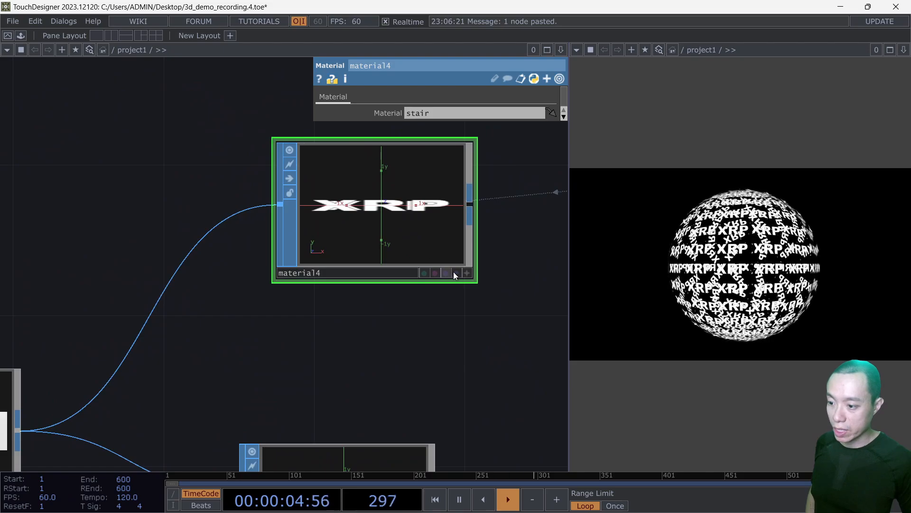
{"action": "left_click", "coordinate": [467, 273]}
{"action": "mouse_move", "coordinate": [434, 213]}
{"action": "left_mouse_down"}
{"action": "mouse_move", "coordinate": [405, 220]}
{"action": "mouse_move", "coordinate": [404, 203]}
{"action": "mouse_move", "coordinate": [399, 214]}
{"action": "mouse_move", "coordinate": [437, 216]}
{"action": "mouse_move", "coordinate": [441, 226]}
{"action": "mouse_move", "coordinate": [426, 198]}
{"action": "left_mouse_up"}
{"action": "scroll", "coordinate": [489, 365], "scroll_direction": "down", "scroll_amount": 4}
{"action": "key", "text": "p"}
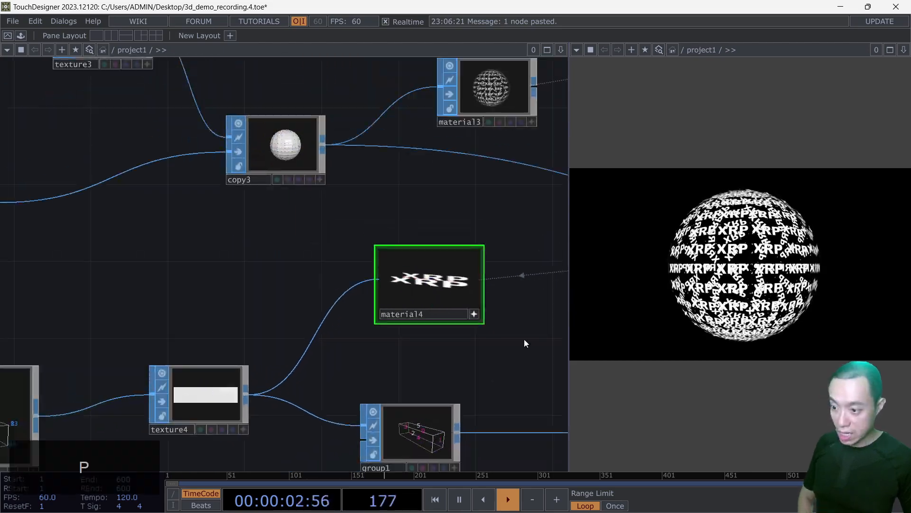
Turn off Blending (Transparency) on the stair material and display its Constant parameters.
{"action": "left_click_drag", "start_coordinate": [524, 339], "coordinate": [347, 327]}
{"action": "left_click", "coordinate": [466, 254]}
{"action": "key", "text": "p"}
{"action": "left_click", "coordinate": [379, 96]}
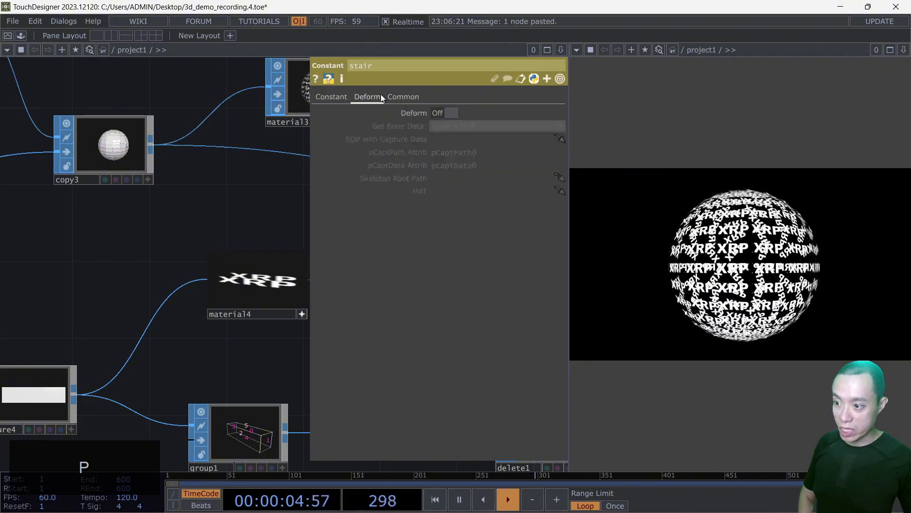
{"action": "left_click", "coordinate": [402, 98]}
{"action": "left_click", "coordinate": [451, 113]}
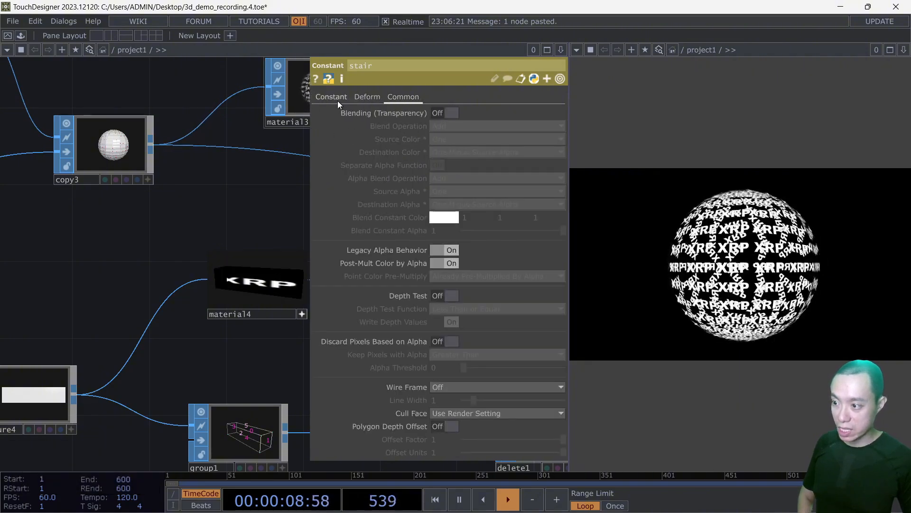
{"action": "left_click", "coordinate": [334, 97]}
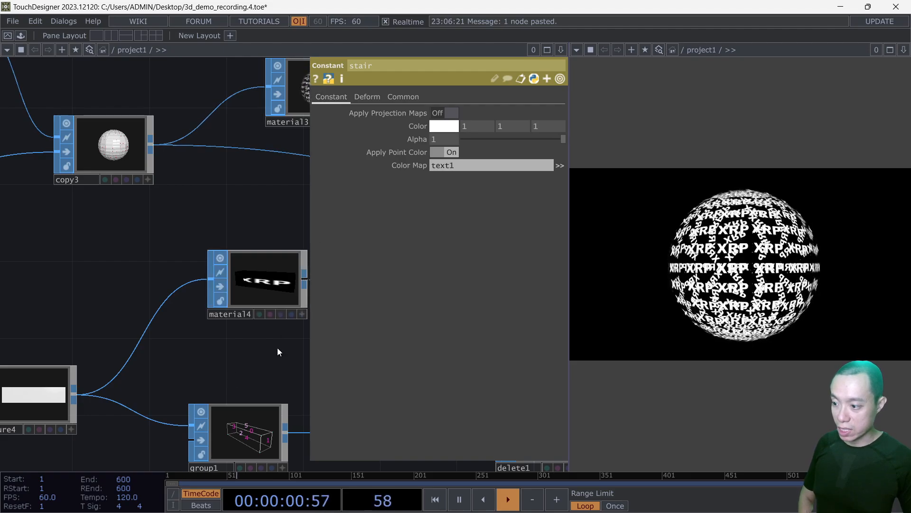
Set texture4's Texture Type to Face.
{"action": "scroll", "coordinate": [198, 333], "scroll_direction": "down", "scroll_amount": 5}
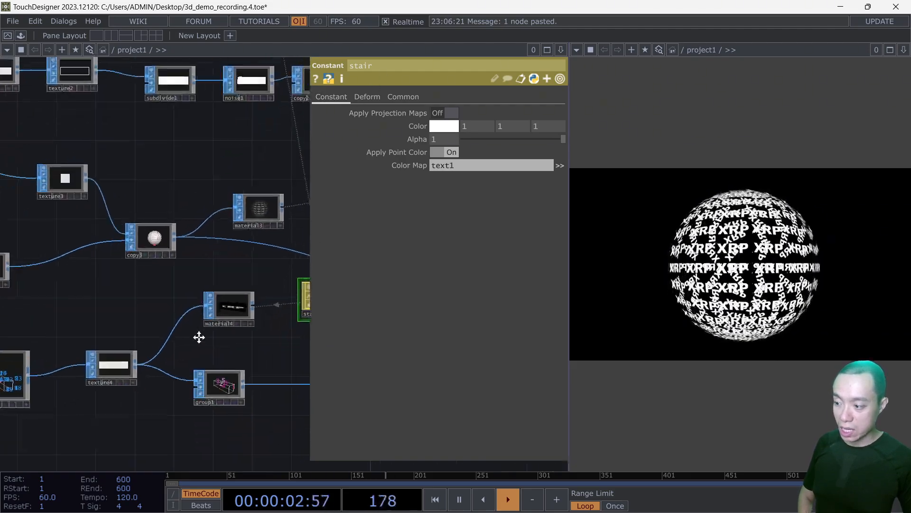
{"action": "left_click", "coordinate": [124, 360]}
{"action": "left_click", "coordinate": [442, 138]}
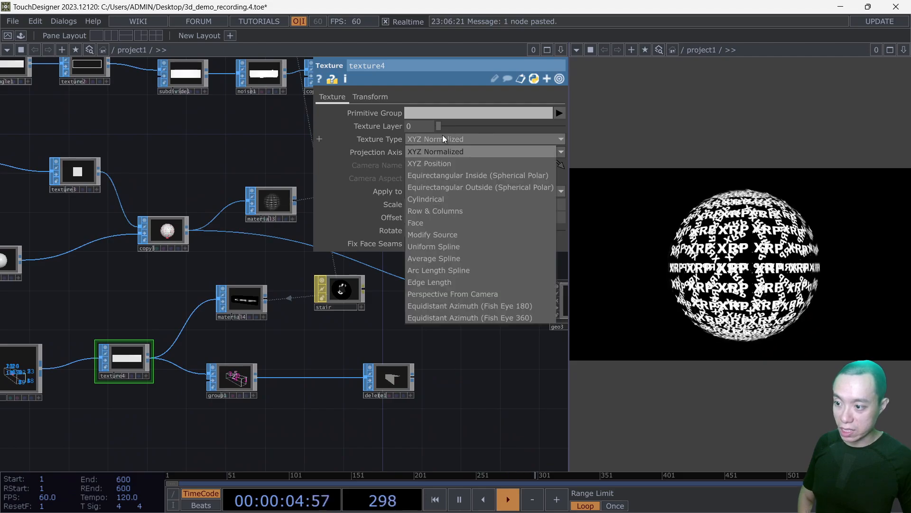
{"action": "left_click", "coordinate": [437, 222]}
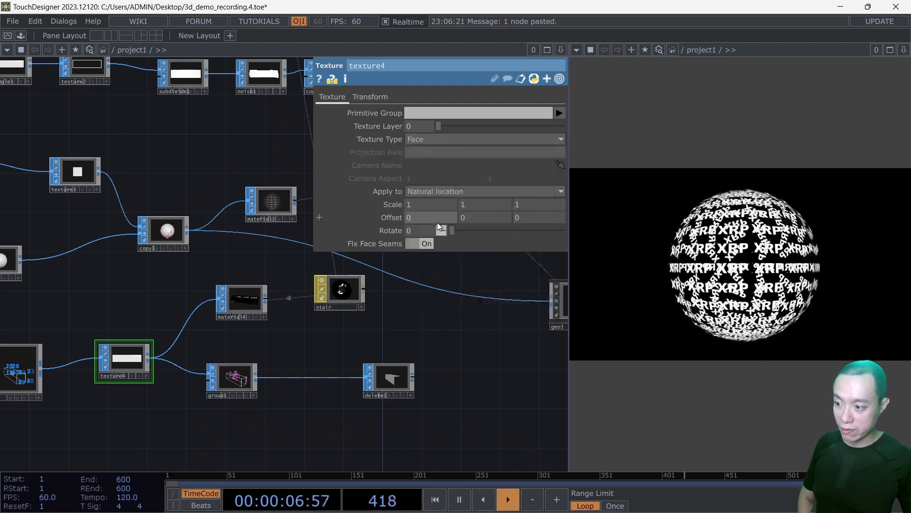
Turn Legacy Alpha Behavior off and Depth Test on for the stair material.
{"action": "scroll", "coordinate": [270, 329], "scroll_direction": "up", "scroll_amount": 5}
{"action": "left_click", "coordinate": [364, 260]}
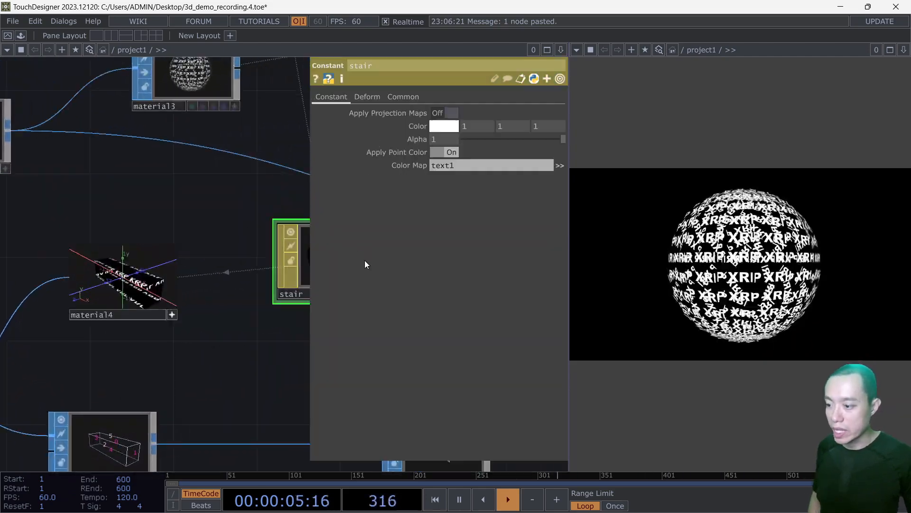
{"action": "left_click", "coordinate": [378, 98]}
{"action": "left_click", "coordinate": [403, 97]}
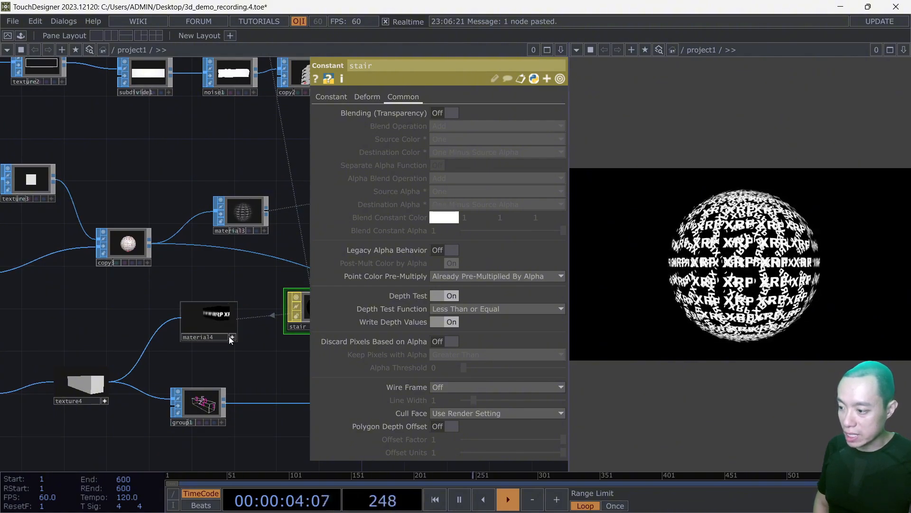
Activate material4's viewer and orbit the box to inspect how the text sits on its faces.
{"action": "scroll", "coordinate": [230, 338], "scroll_direction": "up", "scroll_amount": 5}
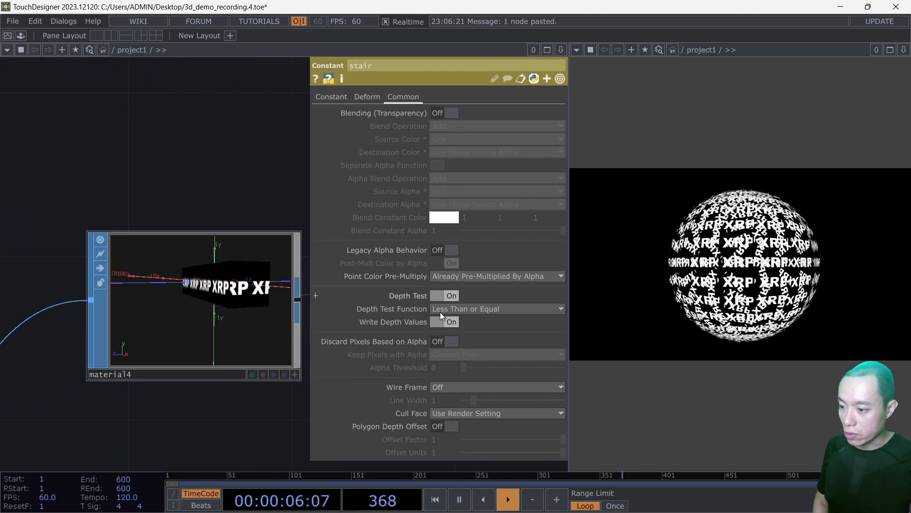
{"action": "left_click", "coordinate": [294, 374]}
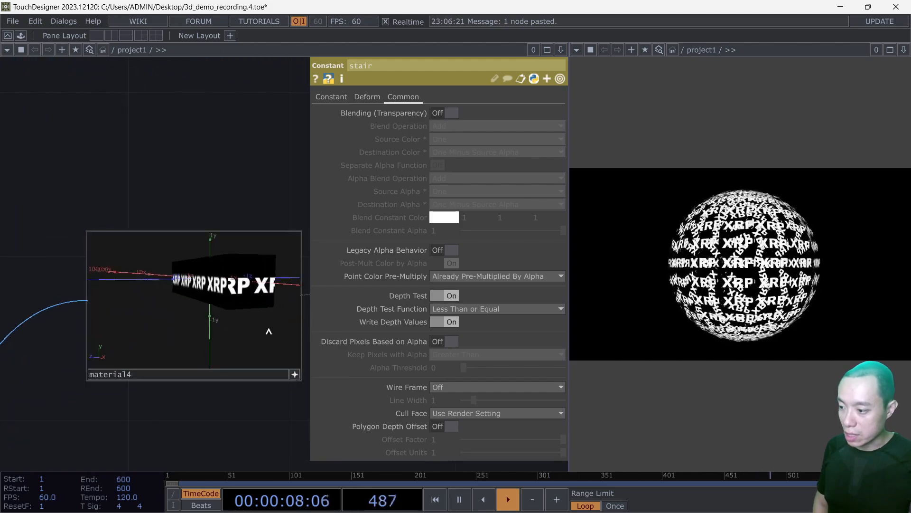
{"action": "mouse_move", "coordinate": [261, 299]}
{"action": "left_mouse_down"}
{"action": "mouse_move", "coordinate": [243, 300]}
{"action": "mouse_move", "coordinate": [277, 302]}
{"action": "mouse_move", "coordinate": [256, 305]}
{"action": "left_mouse_up"}
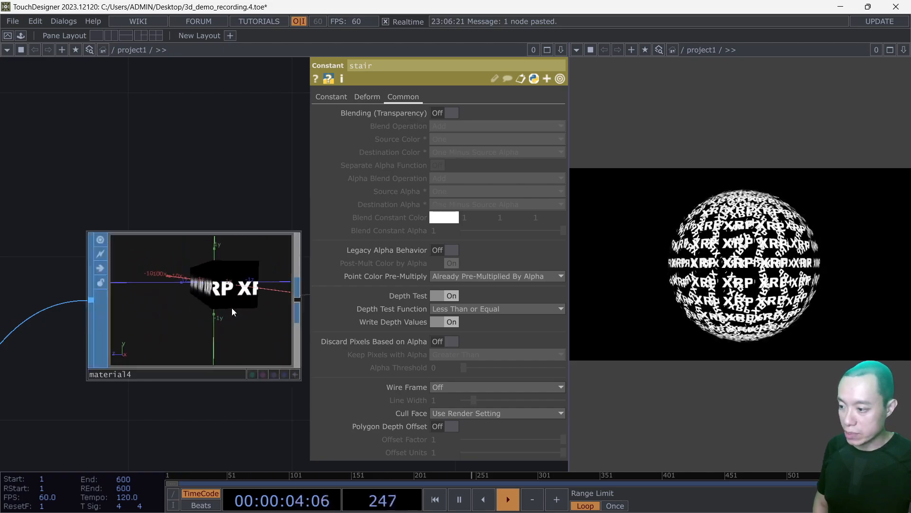
{"action": "left_click", "coordinate": [240, 292]}
Set the Y Translate of texture4's texture transform to 0.5.
{"action": "scroll", "coordinate": [239, 293], "scroll_direction": "down", "scroll_amount": 5}
{"action": "left_click_drag", "start_coordinate": [157, 399], "coordinate": [295, 340]}
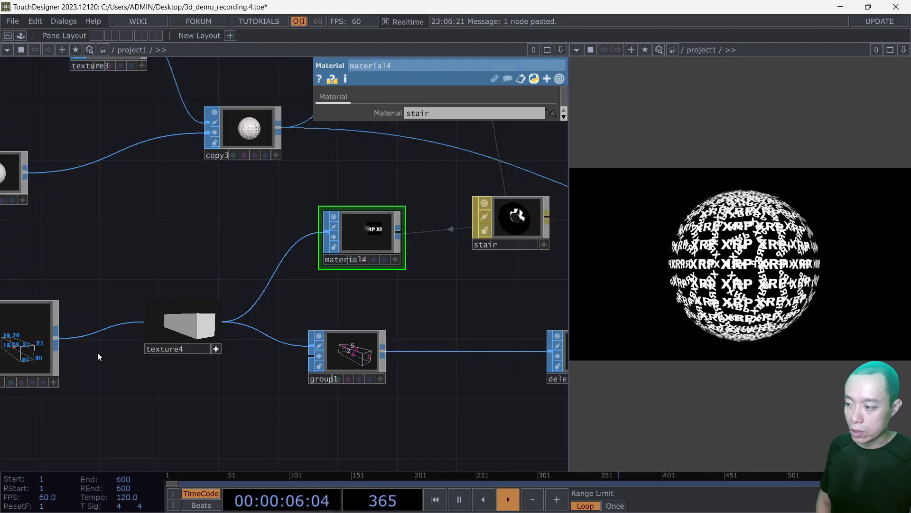
{"action": "left_click", "coordinate": [206, 309]}
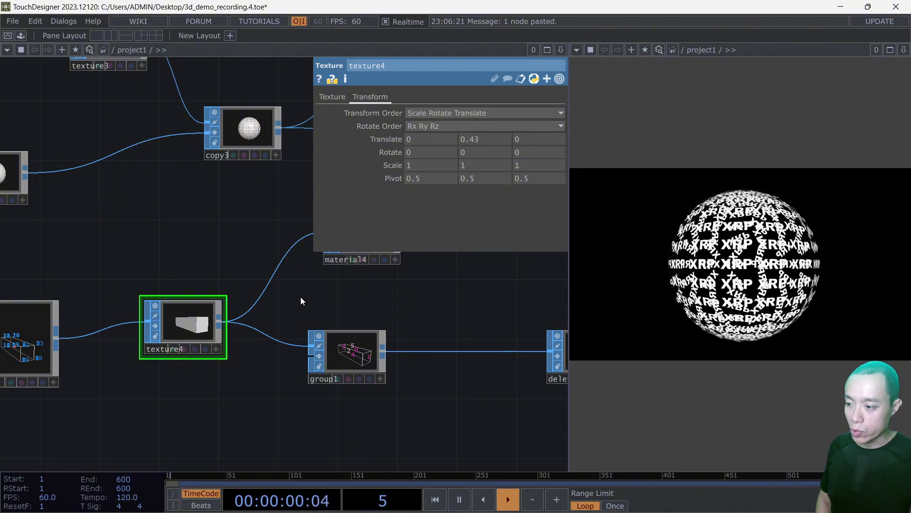
{"action": "left_click_drag", "start_coordinate": [271, 304], "coordinate": [201, 326]}
{"action": "scroll", "coordinate": [306, 258], "scroll_direction": "up", "scroll_amount": 6}
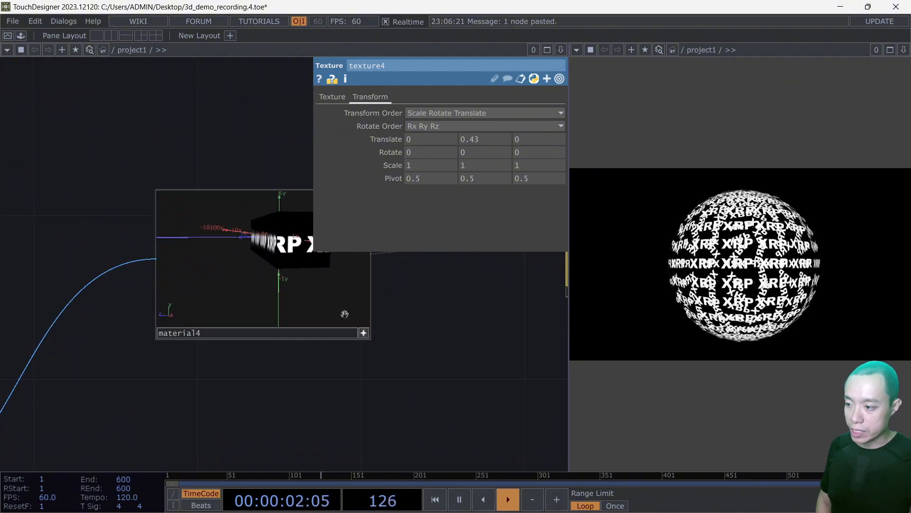
{"action": "left_click", "coordinate": [478, 139]}
{"action": "type", "text": "0.5"}
{"action": "key", "text": "Return"}
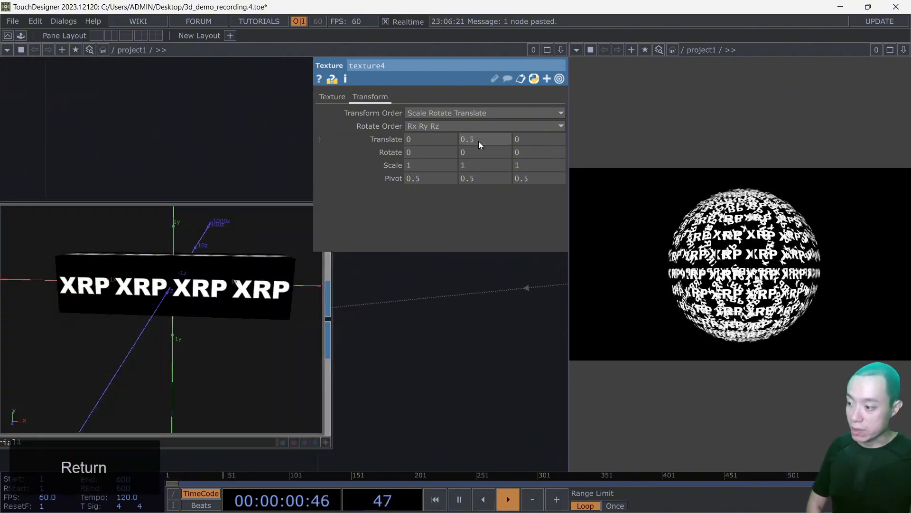
Look over the box branch and the wider network to locate the existing sphere geometry and render setup.
{"action": "scroll", "coordinate": [340, 392], "scroll_direction": "down", "scroll_amount": 3}
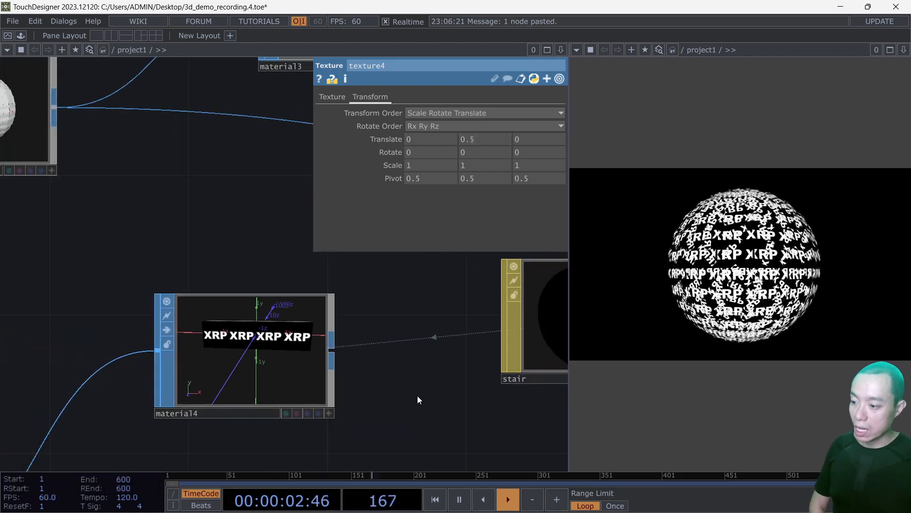
{"action": "left_click_drag", "start_coordinate": [417, 396], "coordinate": [270, 276]}
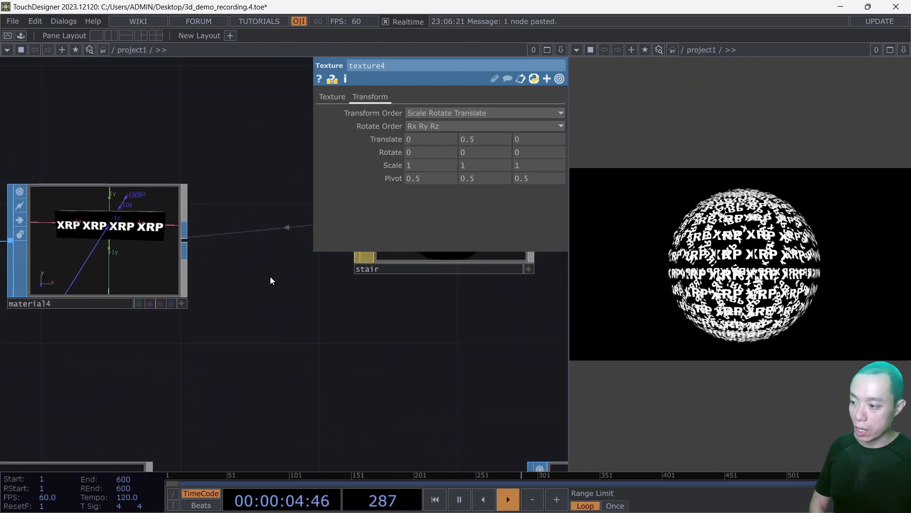
{"action": "scroll", "coordinate": [275, 275], "scroll_direction": "down", "scroll_amount": 2}
{"action": "scroll", "coordinate": [251, 287], "scroll_direction": "down", "scroll_amount": 3}
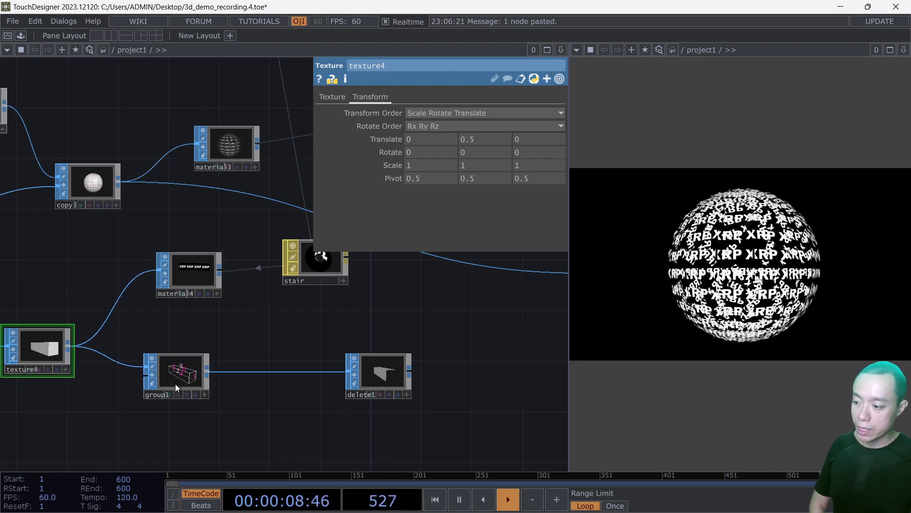
{"action": "scroll", "coordinate": [180, 379], "scroll_direction": "up", "scroll_amount": 5}
{"action": "scroll", "coordinate": [433, 333], "scroll_direction": "down", "scroll_amount": 3}
{"action": "left_click_drag", "start_coordinate": [475, 318], "coordinate": [71, 295]}
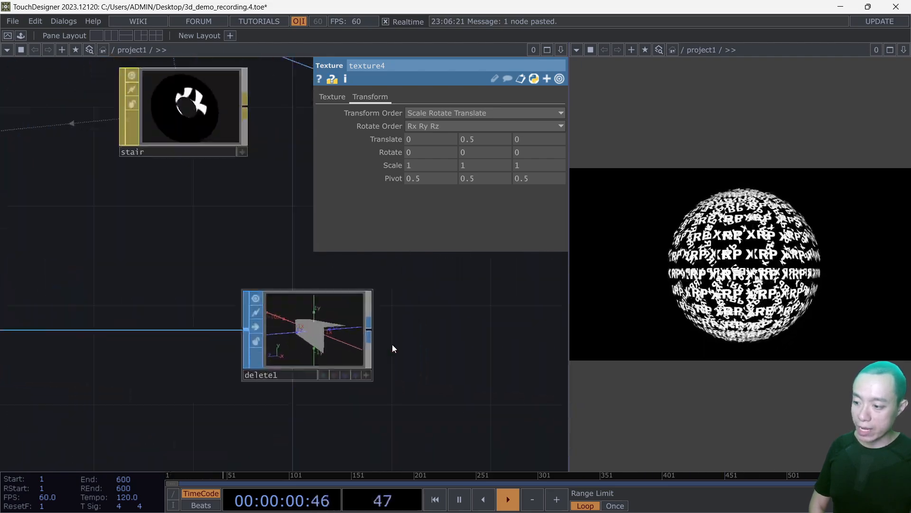
{"action": "scroll", "coordinate": [392, 346], "scroll_direction": "down", "scroll_amount": 2}
{"action": "left_click_drag", "start_coordinate": [464, 361], "coordinate": [324, 390]}
{"action": "scroll", "coordinate": [325, 391], "scroll_direction": "down", "scroll_amount": 10}
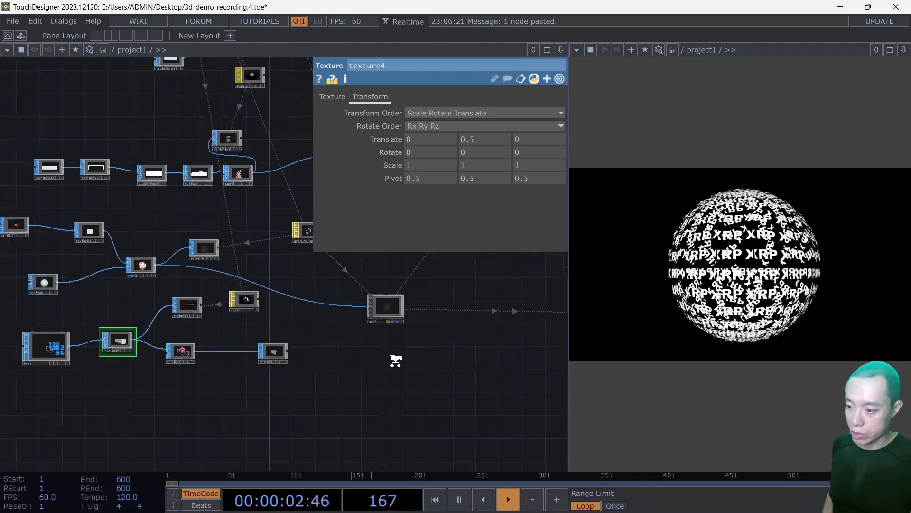
{"action": "scroll", "coordinate": [335, 389], "scroll_direction": "down", "scroll_amount": 3}
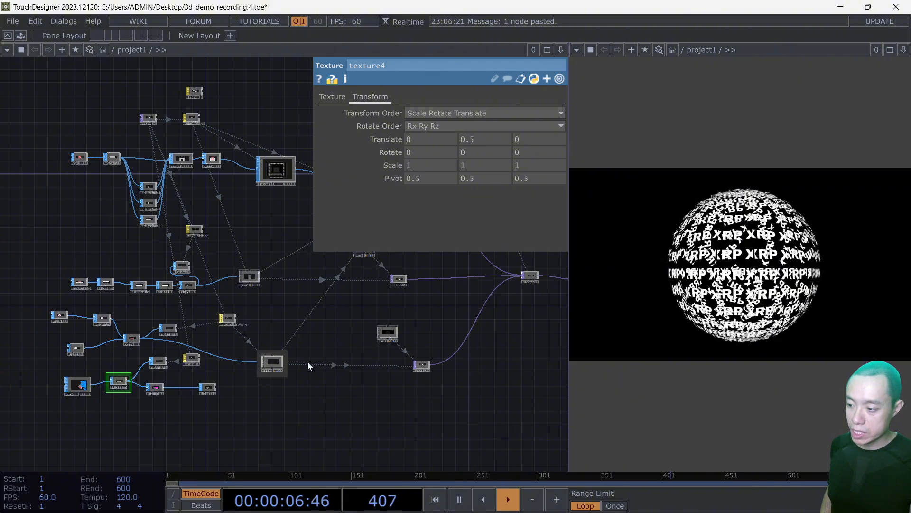
Duplicate geo3 together with its render node and the component linked to that render.
{"action": "left_click", "coordinate": [275, 364]}
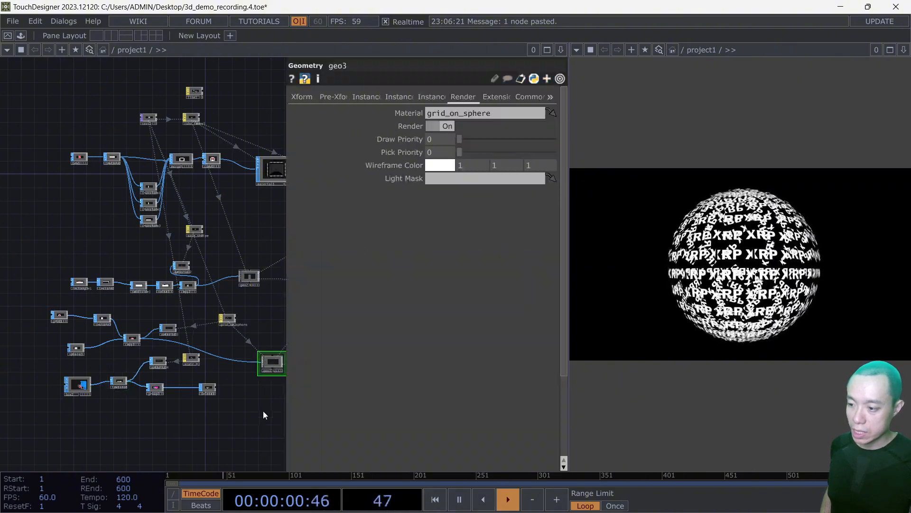
{"action": "scroll", "coordinate": [231, 370], "scroll_direction": "down", "scroll_amount": 3}
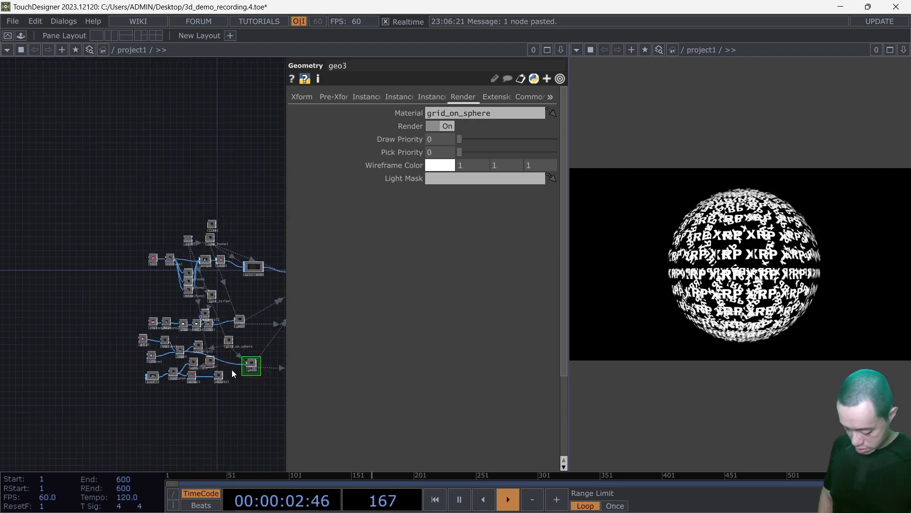
{"action": "key", "text": "p"}
{"action": "scroll", "coordinate": [305, 361], "scroll_direction": "up", "scroll_amount": 5}
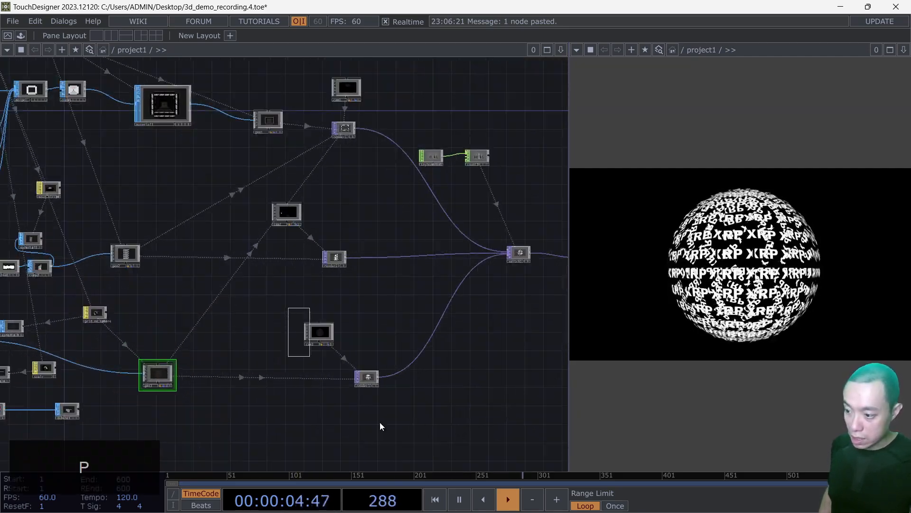
{"action": "right_click_drag", "start_coordinate": [380, 422], "coordinate": [404, 429]}
{"action": "left_click_drag", "start_coordinate": [291, 410], "coordinate": [289, 367]}
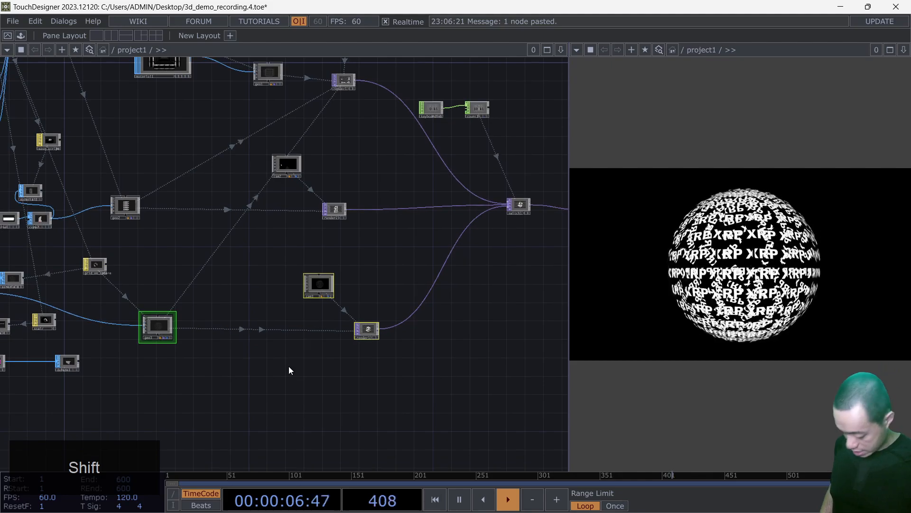
{"action": "key", "text": "ctrl+c"}
{"action": "key", "text": "ctrl+v"}
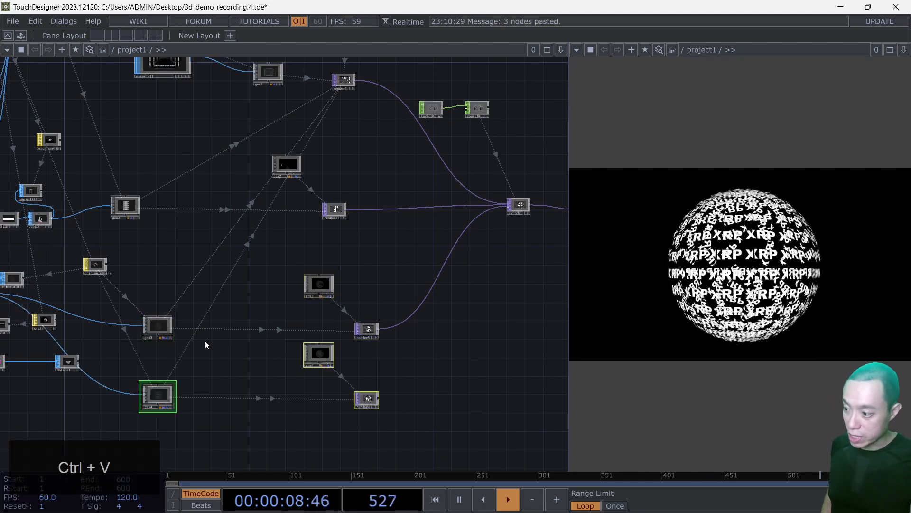
Assign the stair material to the duplicated geometry geo4 in place of grid_on_sphere.
{"action": "scroll", "coordinate": [214, 339], "scroll_direction": "up", "scroll_amount": 2}
{"action": "left_click_drag", "start_coordinate": [240, 346], "coordinate": [326, 292]}
{"action": "key", "text": "p"}
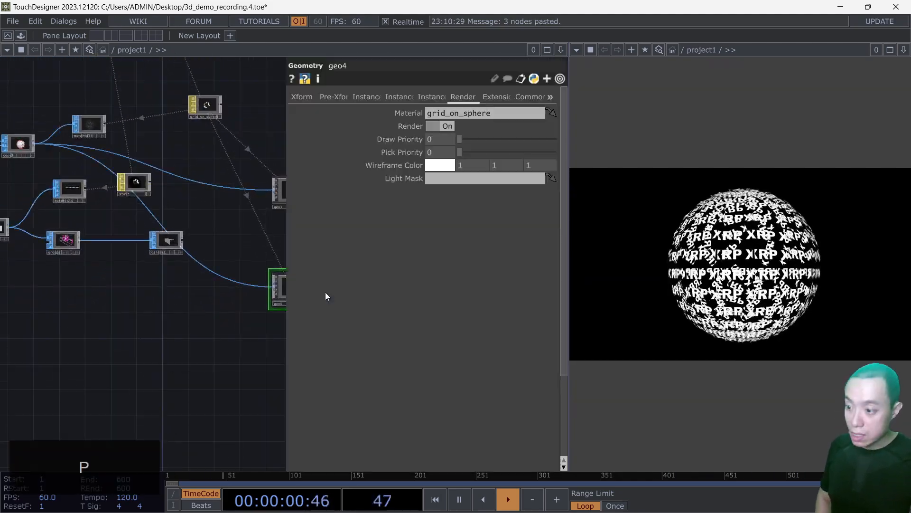
{"action": "scroll", "coordinate": [238, 238], "scroll_direction": "down", "scroll_amount": 2}
{"action": "left_click_drag", "start_coordinate": [157, 260], "coordinate": [84, 267]}
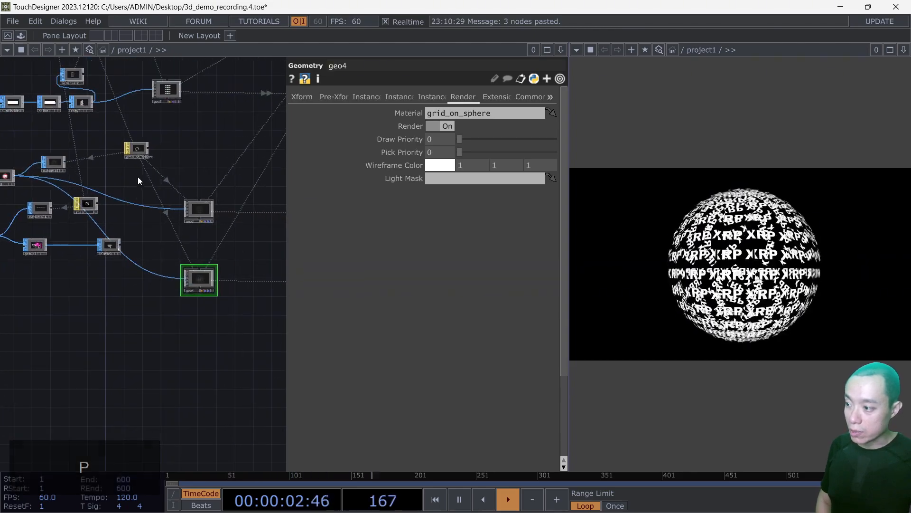
{"action": "scroll", "coordinate": [95, 196], "scroll_direction": "up", "scroll_amount": 2}
{"action": "left_click", "coordinate": [94, 196]}
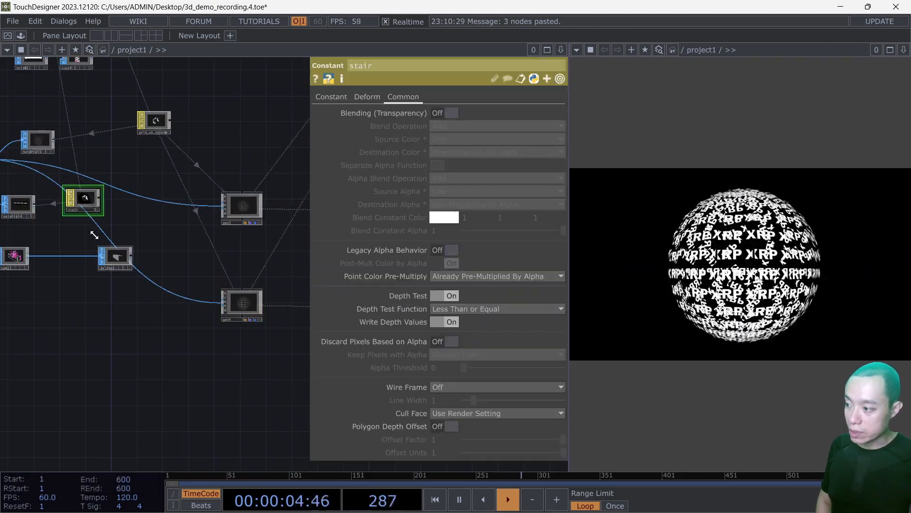
{"action": "scroll", "coordinate": [86, 219], "scroll_direction": "up", "scroll_amount": 3}
{"action": "scroll", "coordinate": [87, 219], "scroll_direction": "down", "scroll_amount": 5}
{"action": "left_click_drag", "start_coordinate": [84, 206], "coordinate": [439, 114]}
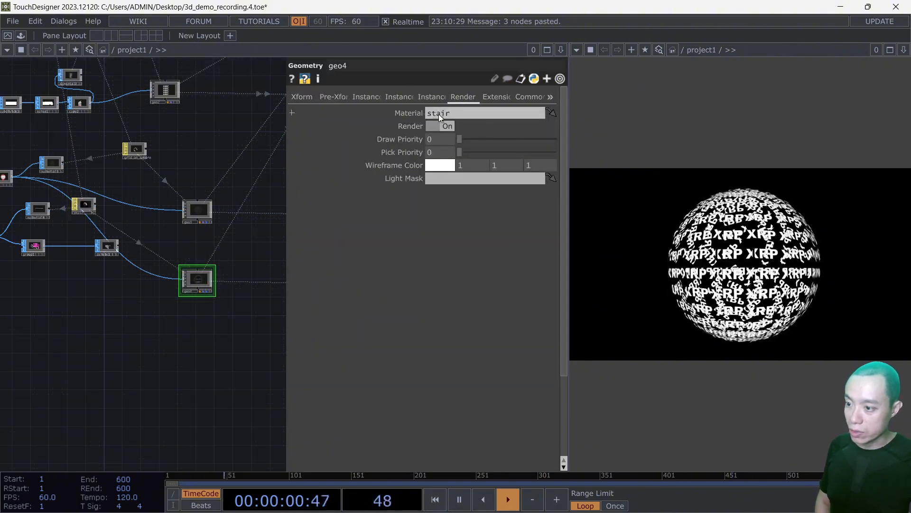
Feed delete1 into geo4 instead of the sphere copies and check the result in geo4's viewer.
{"action": "scroll", "coordinate": [212, 351], "scroll_direction": "up", "scroll_amount": 10}
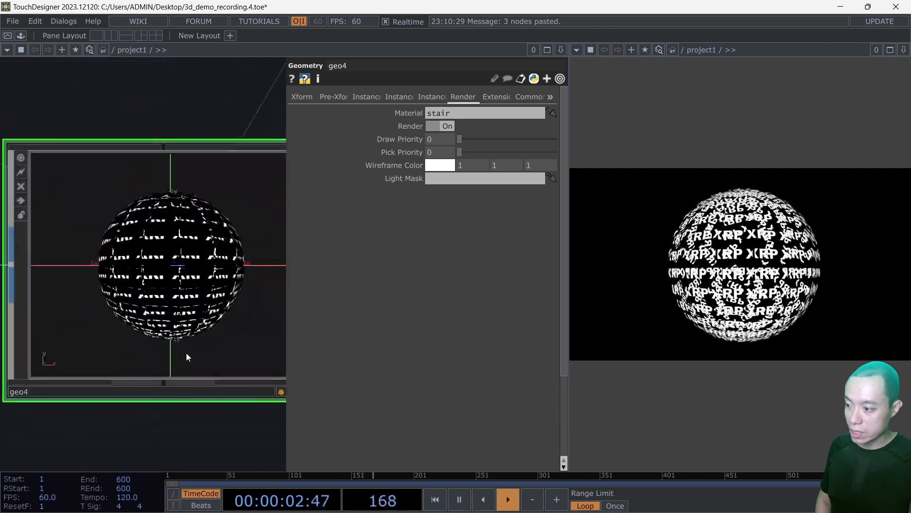
{"action": "scroll", "coordinate": [187, 352], "scroll_direction": "down", "scroll_amount": 5}
{"action": "scroll", "coordinate": [200, 285], "scroll_direction": "down", "scroll_amount": 6}
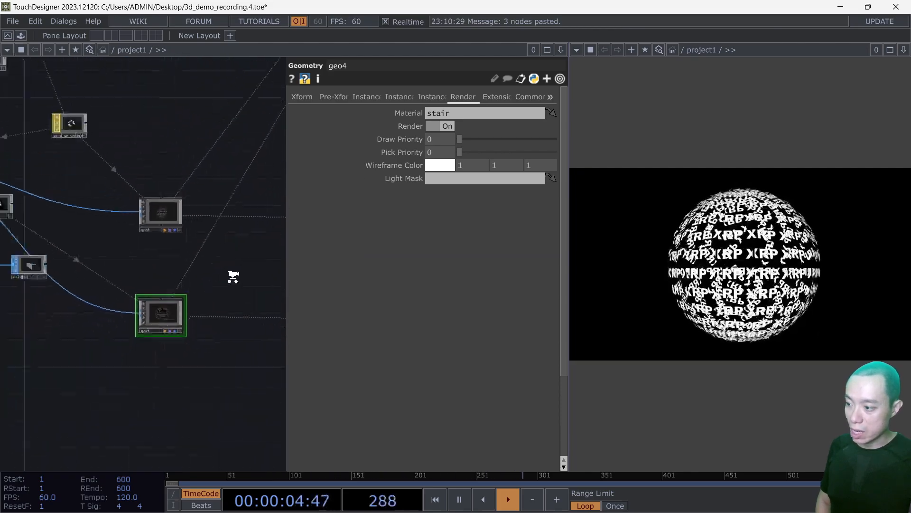
{"action": "left_click_drag", "start_coordinate": [148, 323], "coordinate": [212, 251]}
{"action": "scroll", "coordinate": [64, 263], "scroll_direction": "up", "scroll_amount": 5}
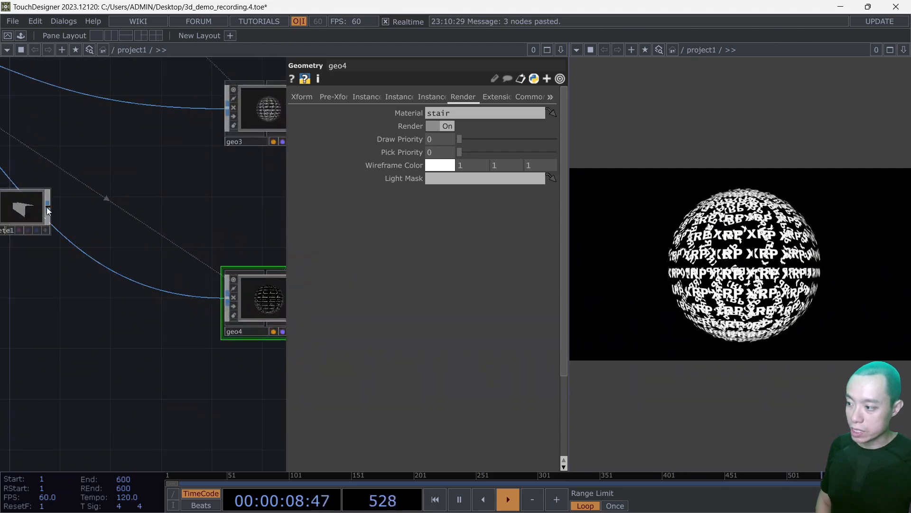
{"action": "left_click_drag", "start_coordinate": [164, 300], "coordinate": [220, 298]}
{"action": "left_click_drag", "start_coordinate": [201, 384], "coordinate": [71, 391]}
{"action": "scroll", "coordinate": [157, 294], "scroll_direction": "up", "scroll_amount": 6}
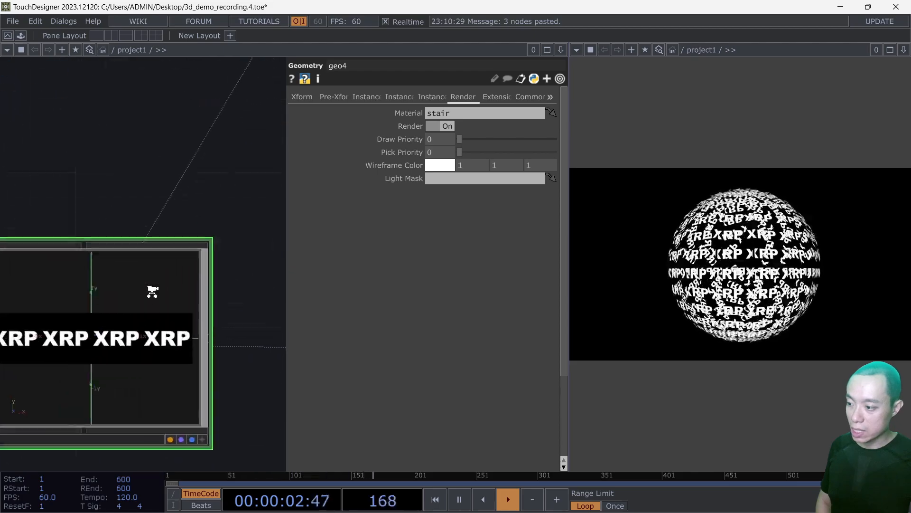
{"action": "scroll", "coordinate": [166, 309], "scroll_direction": "down", "scroll_amount": 6}
{"action": "left_click_drag", "start_coordinate": [196, 383], "coordinate": [295, 317]}
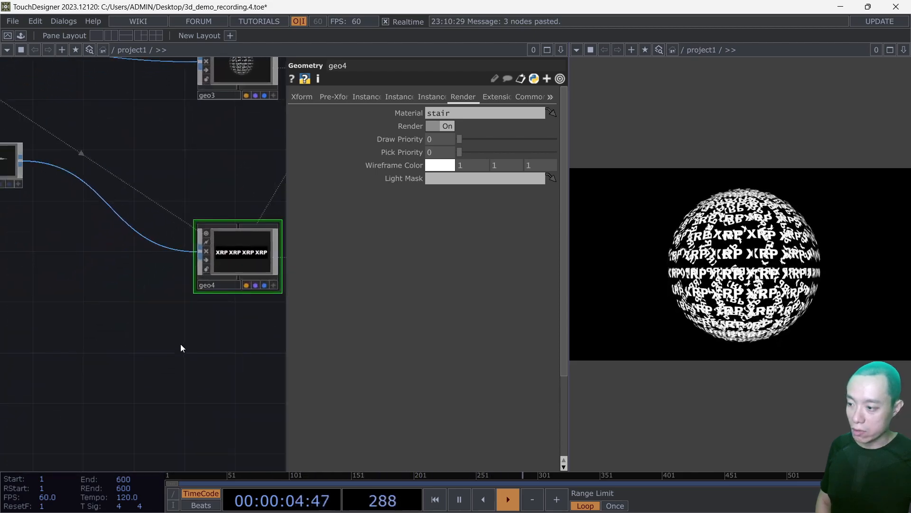
Insert a Copy SOP on the wire between delete1 and geo4.
{"action": "scroll", "coordinate": [181, 340], "scroll_direction": "down", "scroll_amount": 2}
{"action": "right_click", "coordinate": [116, 207]}
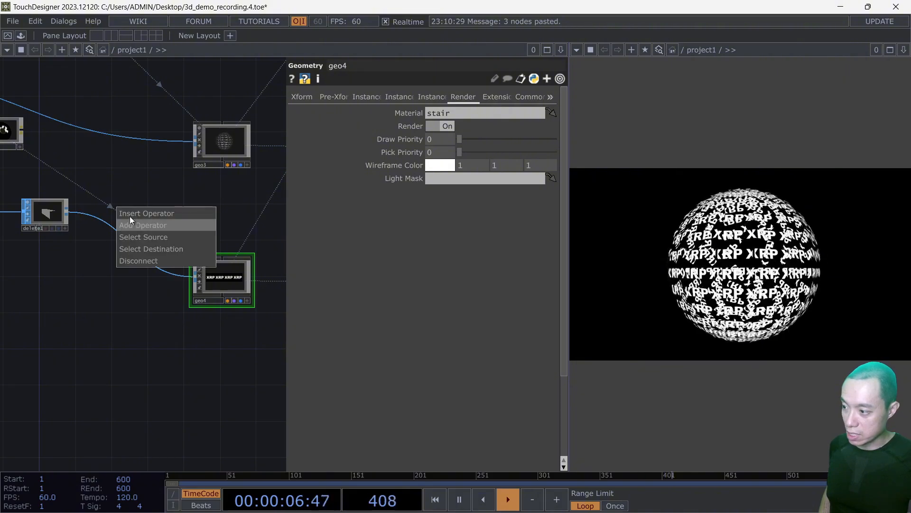
{"action": "left_click", "coordinate": [129, 215]}
{"action": "type", "text": "copy"}
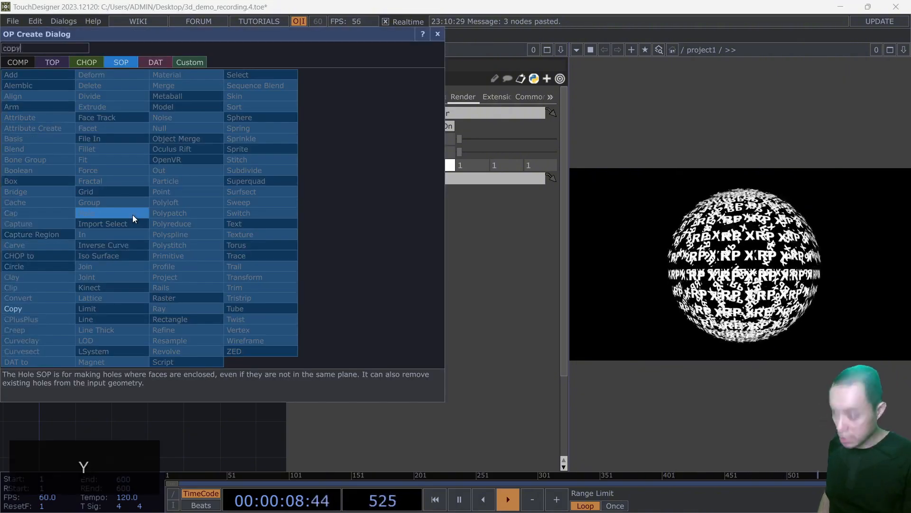
{"action": "left_click", "coordinate": [52, 310]}
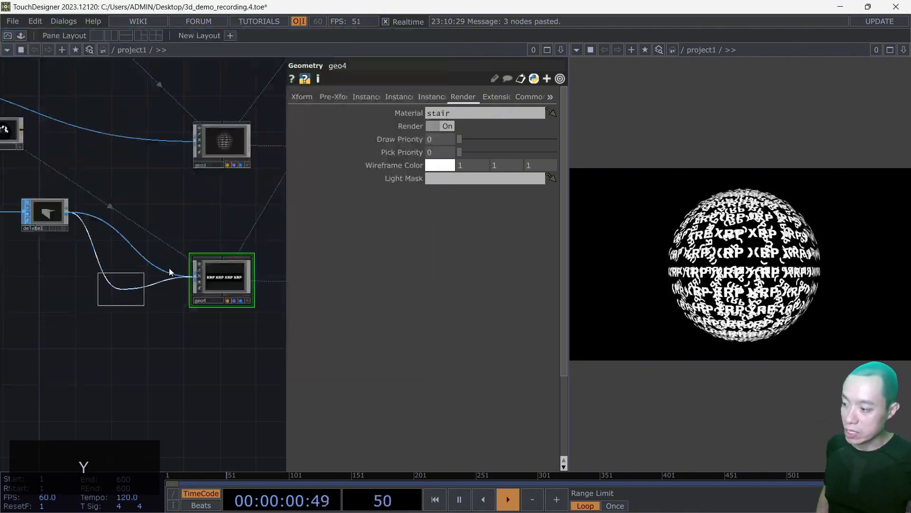
{"action": "left_click", "coordinate": [132, 252]}
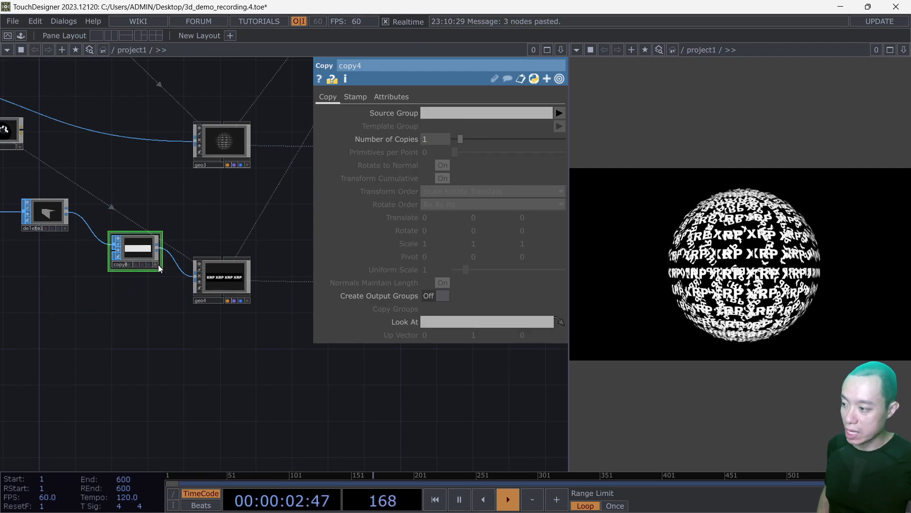
Set copy4's Number of Copies to 6 and its Y Translate to 1.
{"action": "left_click_drag", "start_coordinate": [157, 311], "coordinate": [218, 381]}
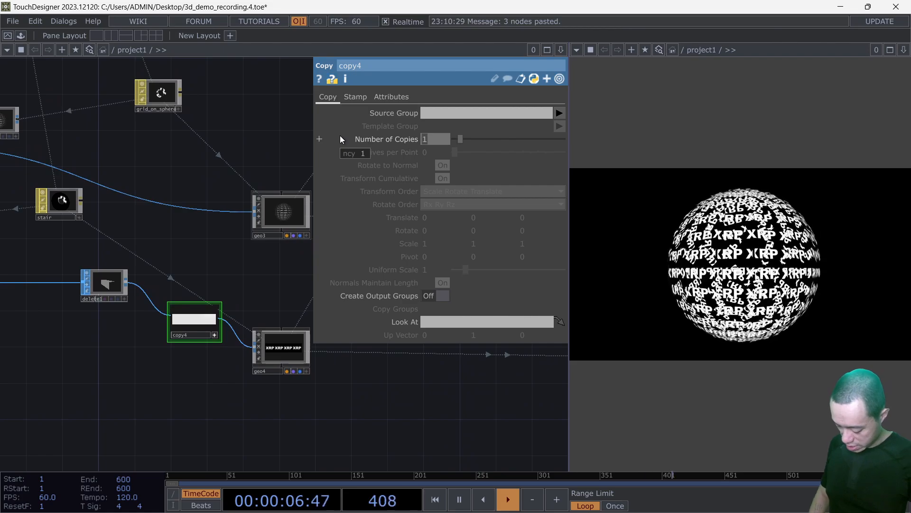
{"action": "type", "text": "6"}
{"action": "key", "text": "Return"}
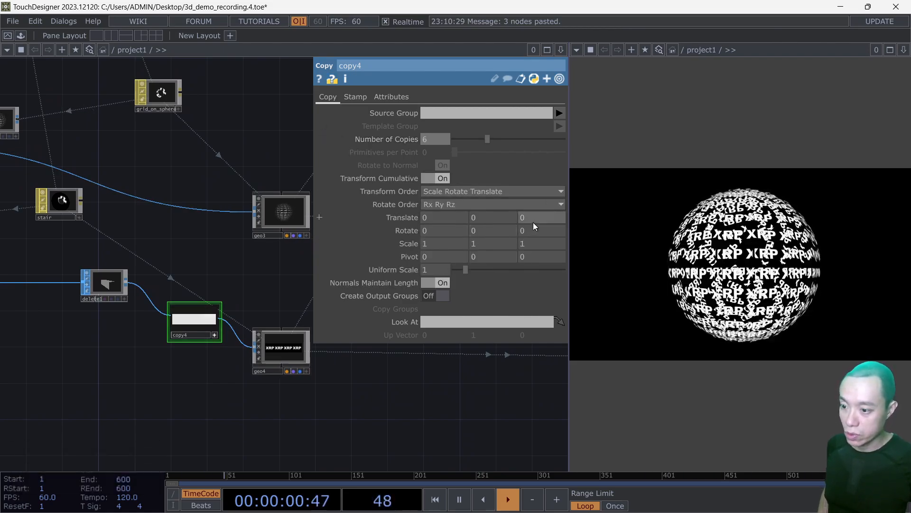
{"action": "middle_click_drag", "start_coordinate": [482, 218], "coordinate": [482, 204]}
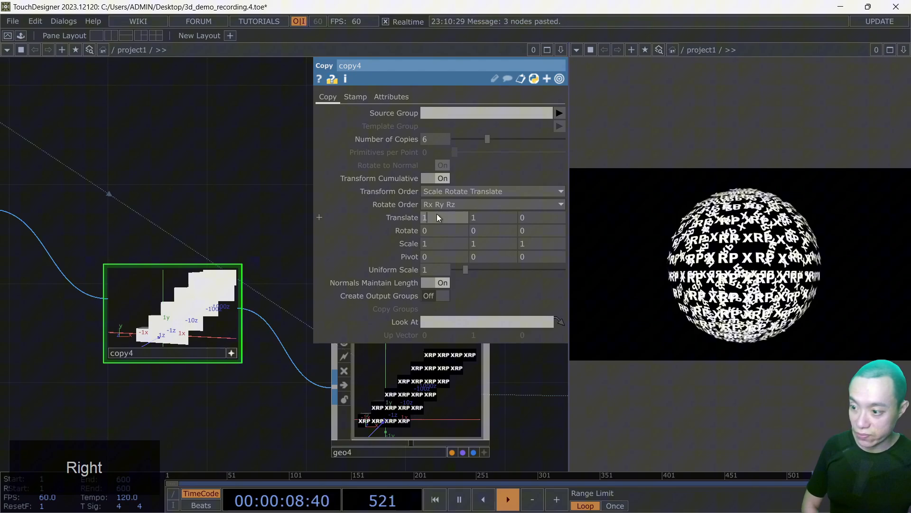
Set copy4's X Translate to 0 and its Z Translate to 1.
{"action": "type", "text": "0"}
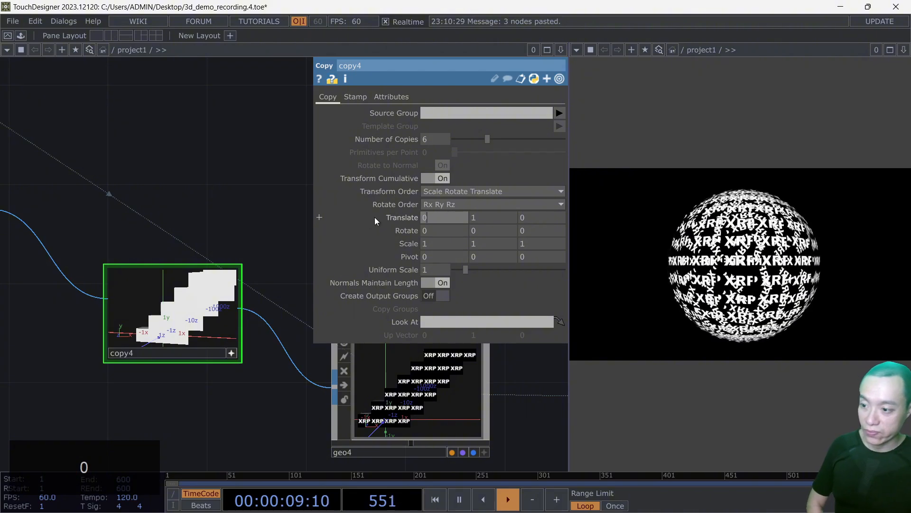
{"action": "left_click", "coordinate": [530, 217]}
{"action": "type", "text": "1"}
{"action": "key", "text": "Return"}
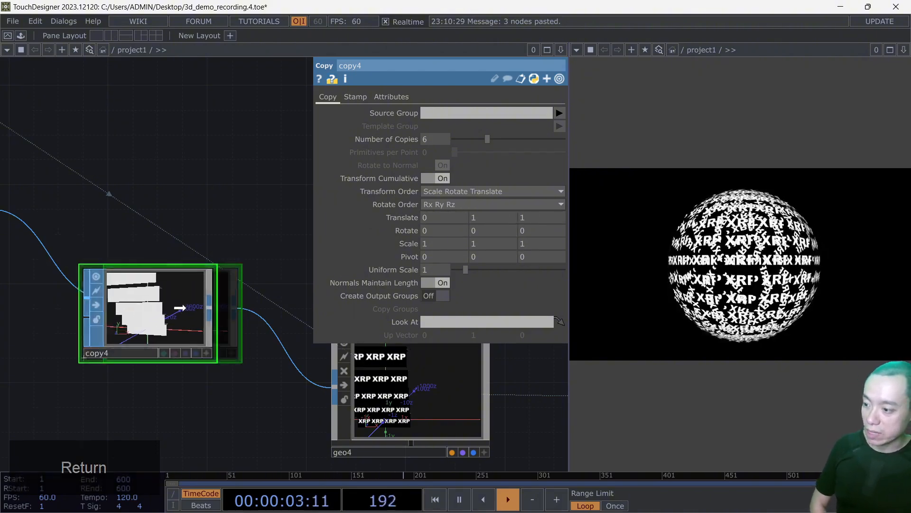
Orbit copy4's geometry to a side view and set its Z Translate to -1.
{"action": "left_click", "coordinate": [231, 353]}
{"action": "left_click_drag", "start_coordinate": [192, 320], "coordinate": [173, 324]}
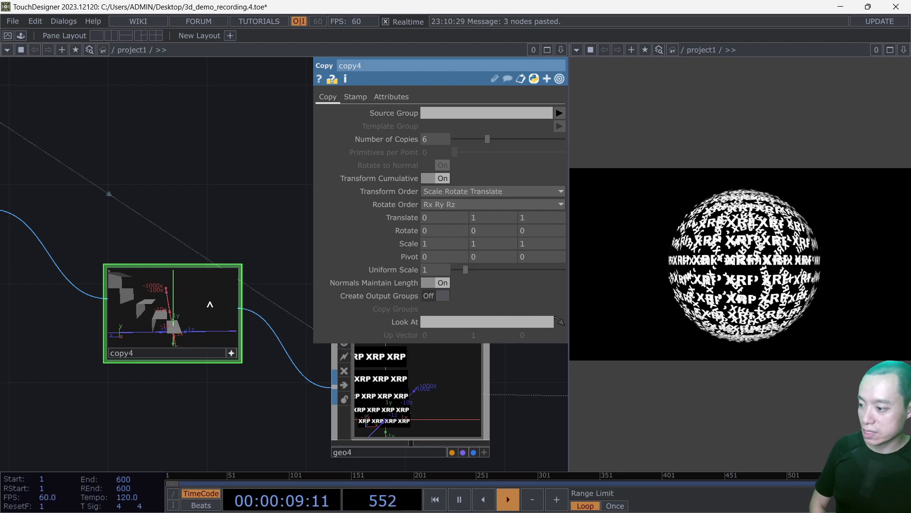
{"action": "left_click", "coordinate": [520, 221]}
{"action": "type", "text": "-"}
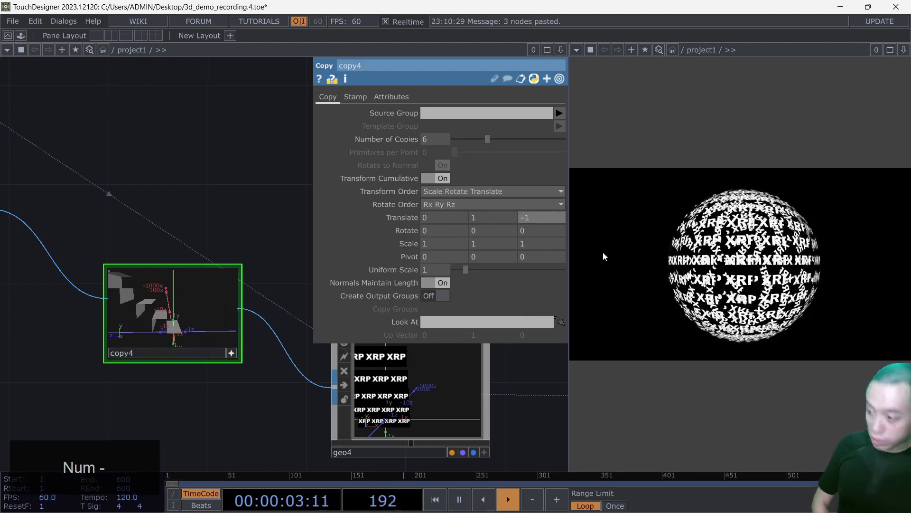
{"action": "key", "text": "Return"}
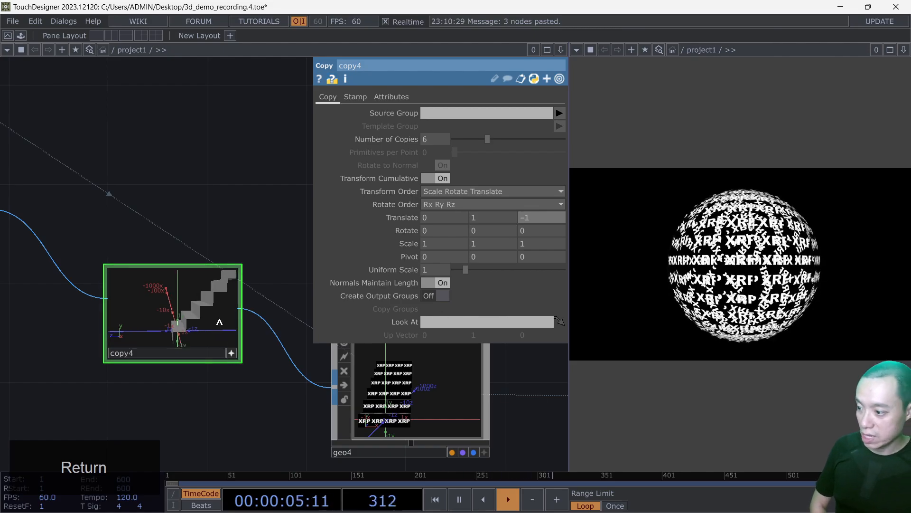
{"action": "left_click", "coordinate": [232, 353]}
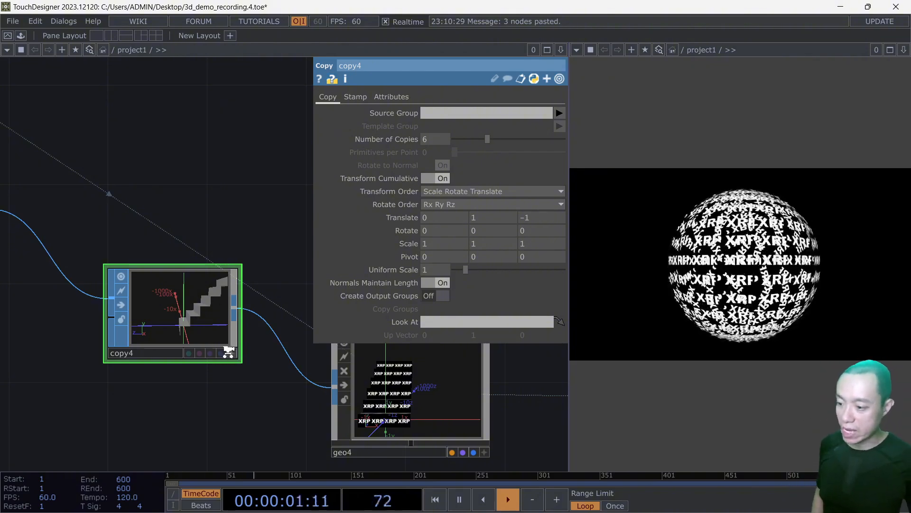
Inspect how the XRP text sits on the copied steps in geo4's viewer.
{"action": "scroll", "coordinate": [227, 351], "scroll_direction": "down", "scroll_amount": 2}
{"action": "left_click_drag", "start_coordinate": [238, 405], "coordinate": [127, 385]}
{"action": "scroll", "coordinate": [209, 341], "scroll_direction": "up", "scroll_amount": 6}
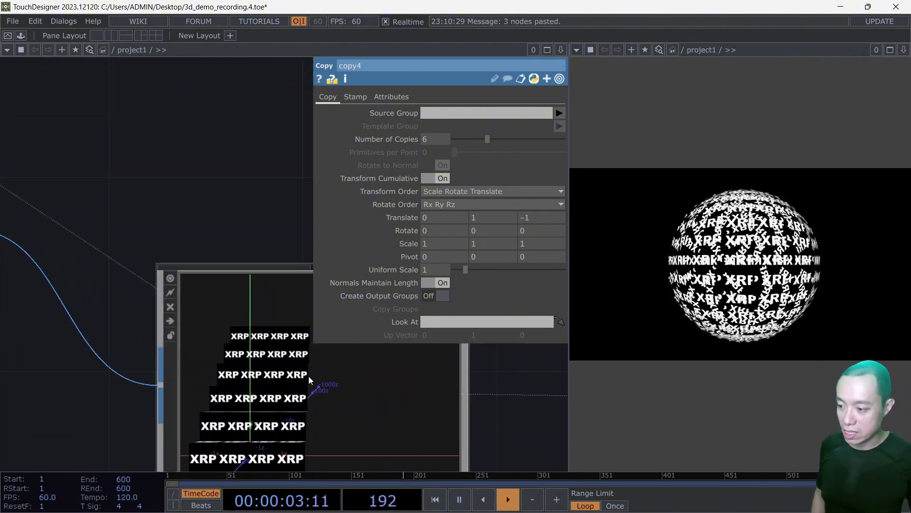
{"action": "scroll", "coordinate": [309, 380], "scroll_direction": "down", "scroll_amount": 4}
{"action": "left_click_drag", "start_coordinate": [423, 442], "coordinate": [304, 376]}
{"action": "scroll", "coordinate": [259, 277], "scroll_direction": "down", "scroll_amount": 1}
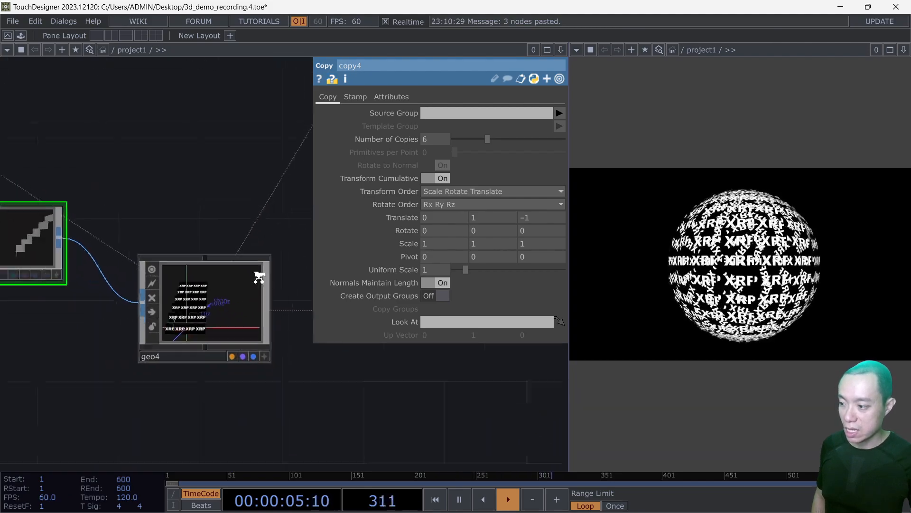
Animate texture4's texture offset by setting its X Translate to the expression absTime.seconds.
{"action": "scroll", "coordinate": [258, 277], "scroll_direction": "down", "scroll_amount": 3}
{"action": "left_click_drag", "start_coordinate": [294, 230], "coordinate": [519, 319]}
{"action": "left_click_drag", "start_coordinate": [231, 247], "coordinate": [391, 249]}
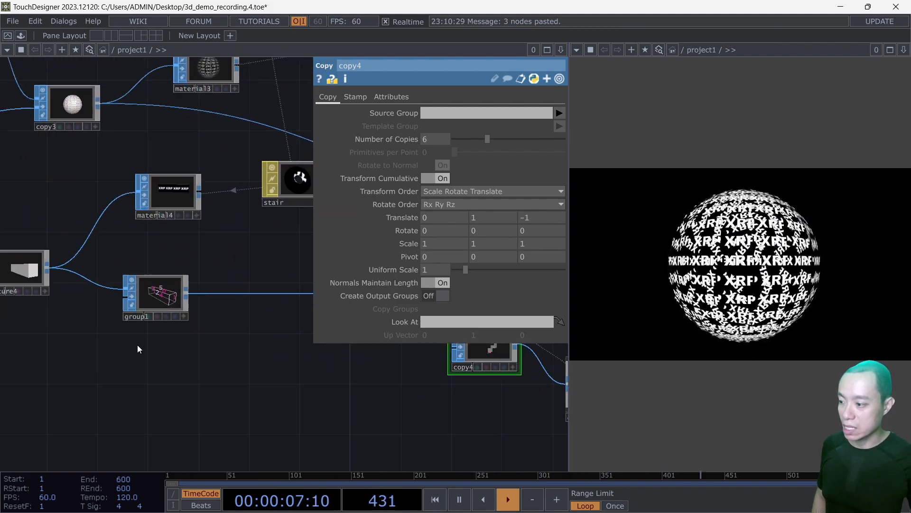
{"action": "left_click_drag", "start_coordinate": [93, 274], "coordinate": [196, 270]}
{"action": "left_click", "coordinate": [125, 268]}
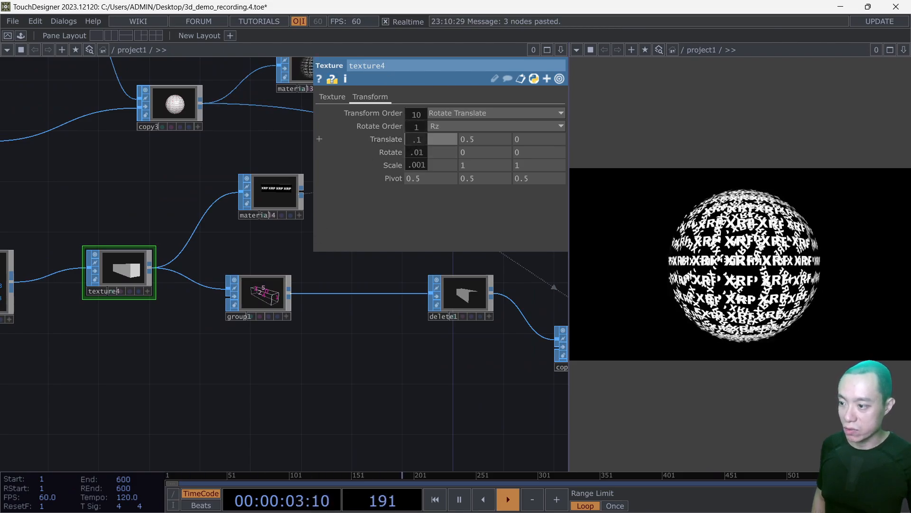
{"action": "middle_click_drag", "start_coordinate": [420, 139], "coordinate": [418, 125]}
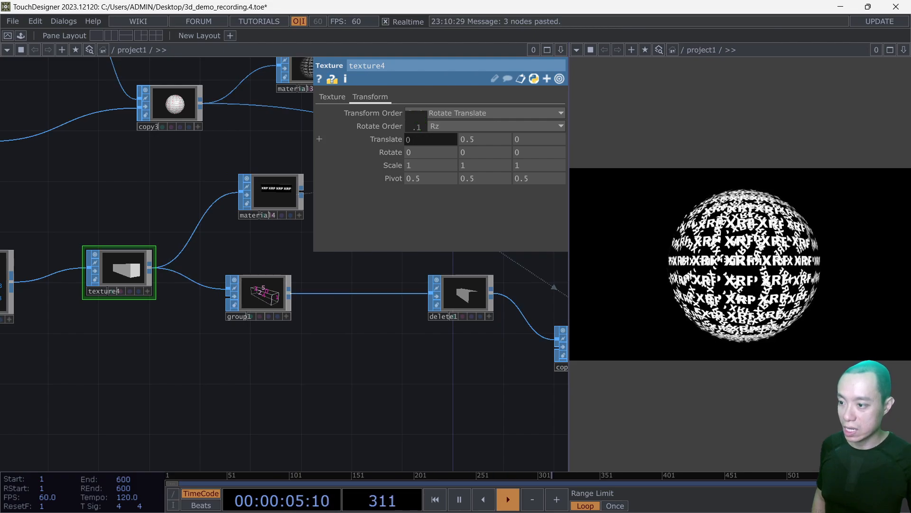
{"action": "type", "text": "a"}
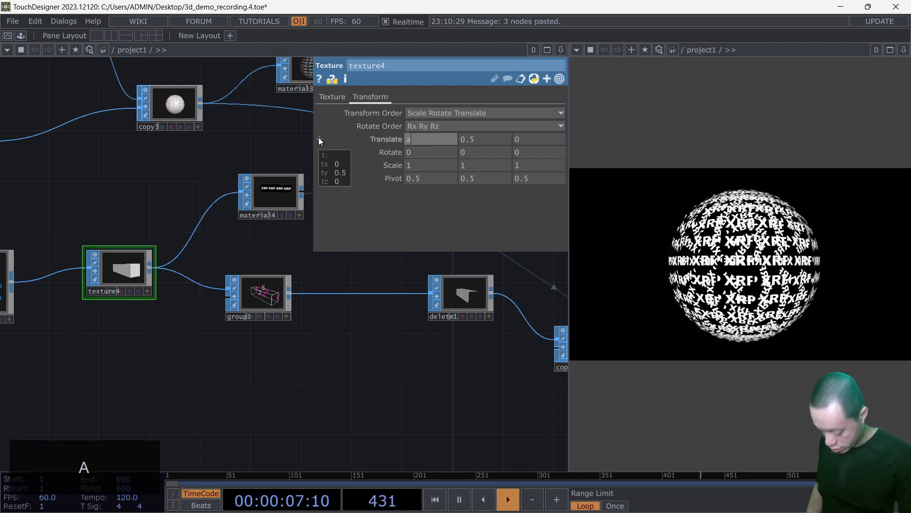
{"action": "type", "text": "bsTime"}
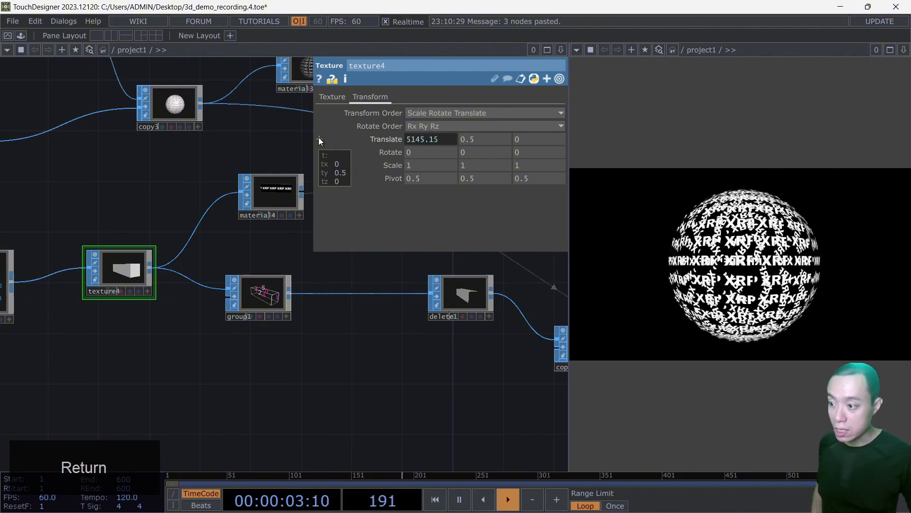
Check the moving XRP texture on the box in material4 and on the steps in geo4's viewer.
{"action": "scroll", "coordinate": [243, 209], "scroll_direction": "up", "scroll_amount": 5}
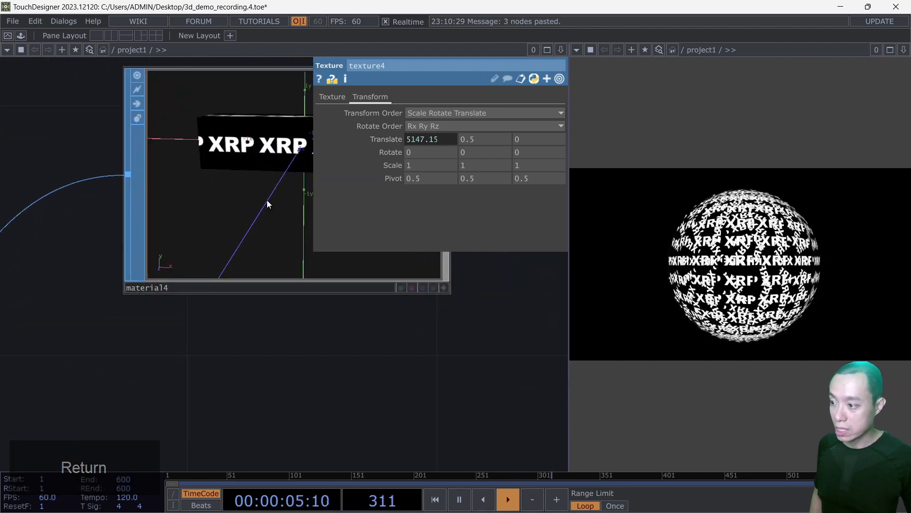
{"action": "scroll", "coordinate": [267, 200], "scroll_direction": "down", "scroll_amount": 6}
{"action": "scroll", "coordinate": [285, 368], "scroll_direction": "up", "scroll_amount": 10}
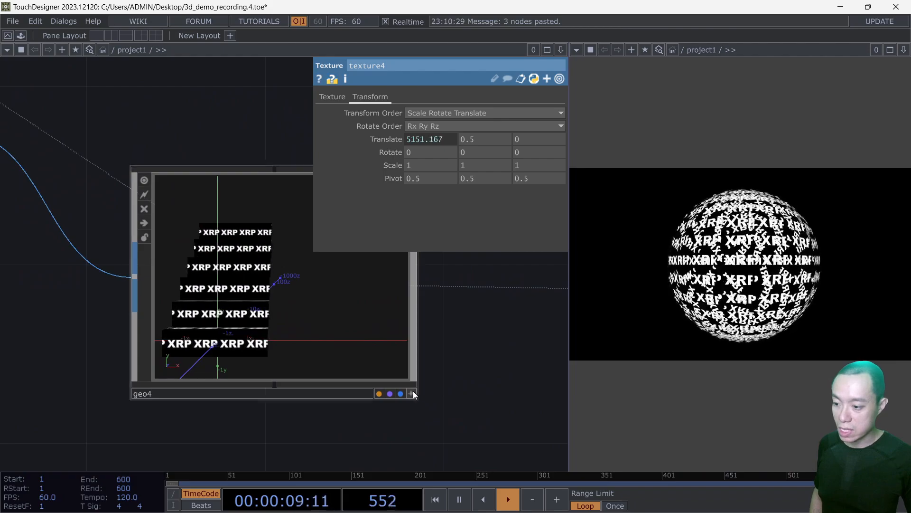
{"action": "left_click", "coordinate": [412, 392]}
{"action": "scroll", "coordinate": [295, 301], "scroll_direction": "down", "scroll_amount": 3}
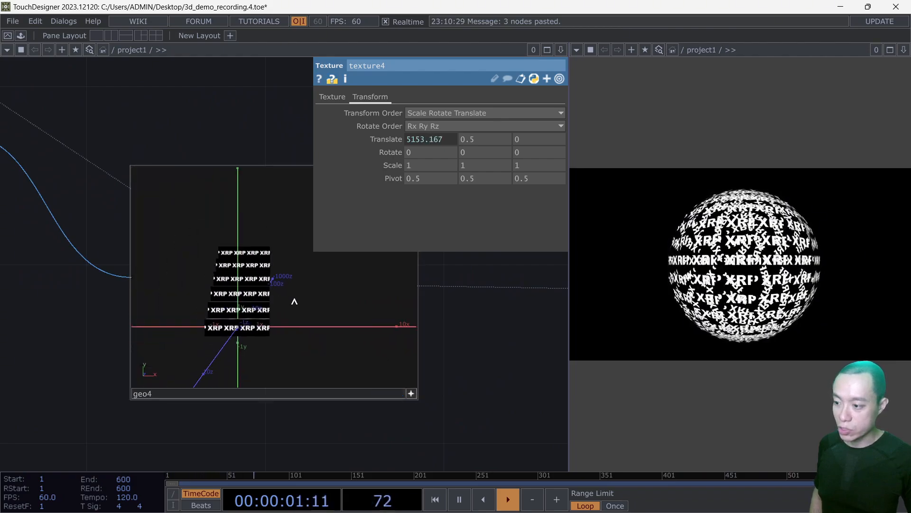
{"action": "scroll", "coordinate": [459, 343], "scroll_direction": "down", "scroll_amount": 10}
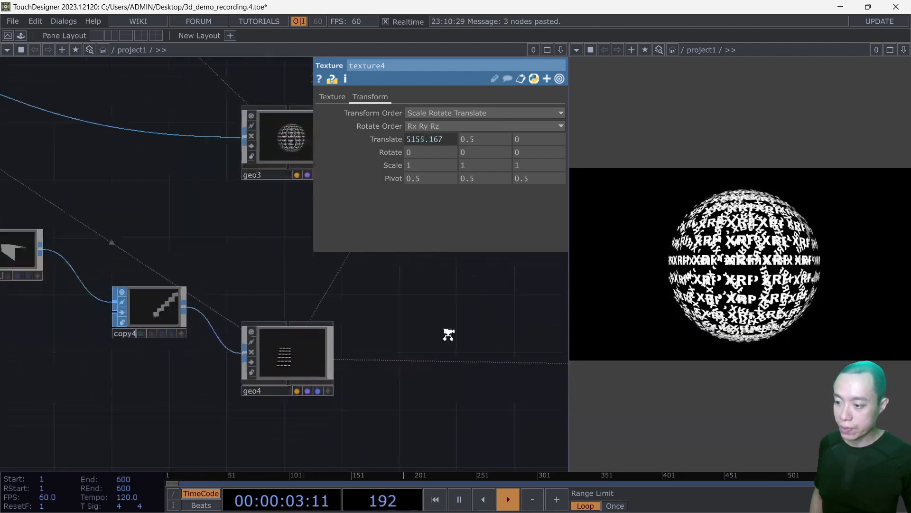
Find the cam4 camera feeding render4 and make its viewer active.
{"action": "scroll", "coordinate": [366, 361], "scroll_direction": "down", "scroll_amount": 10}
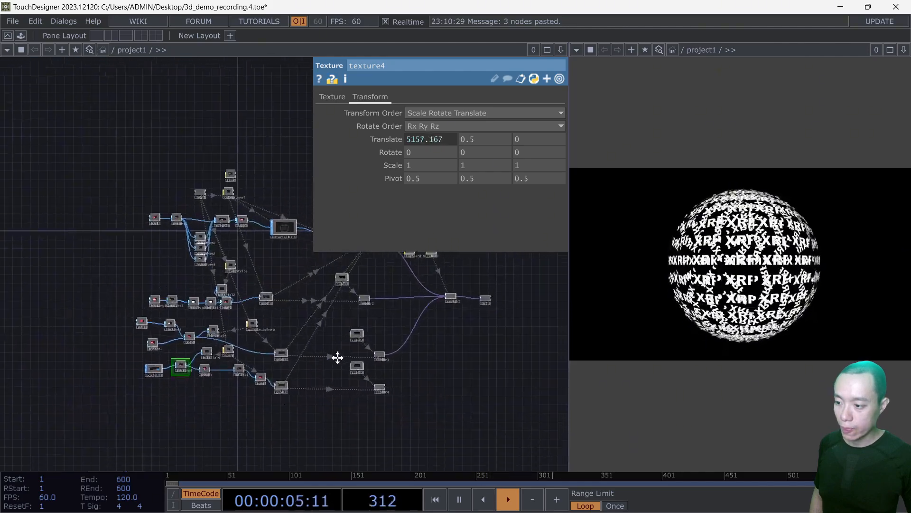
{"action": "scroll", "coordinate": [348, 312], "scroll_direction": "up", "scroll_amount": 6}
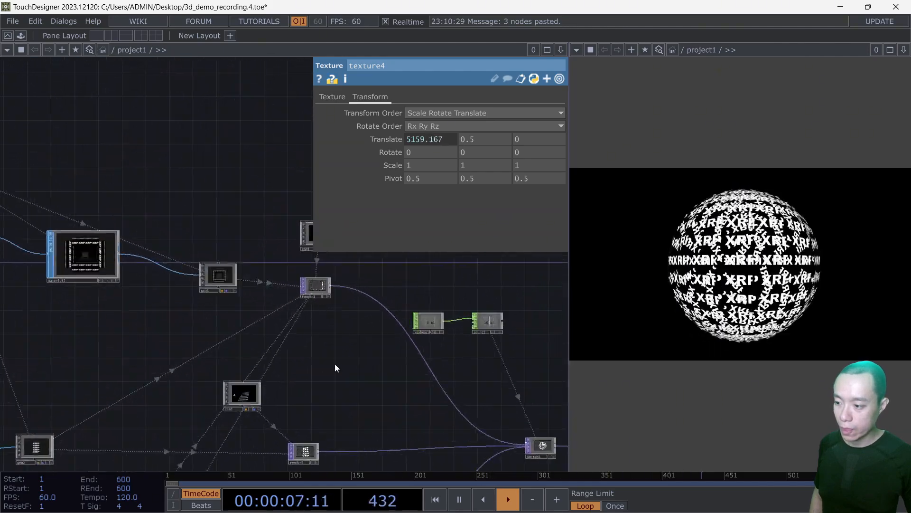
{"action": "left_click_drag", "start_coordinate": [343, 348], "coordinate": [377, 234]}
{"action": "left_click_drag", "start_coordinate": [272, 421], "coordinate": [275, 339]}
{"action": "left_click_drag", "start_coordinate": [347, 329], "coordinate": [291, 320]}
{"action": "scroll", "coordinate": [292, 320], "scroll_direction": "up", "scroll_amount": 5}
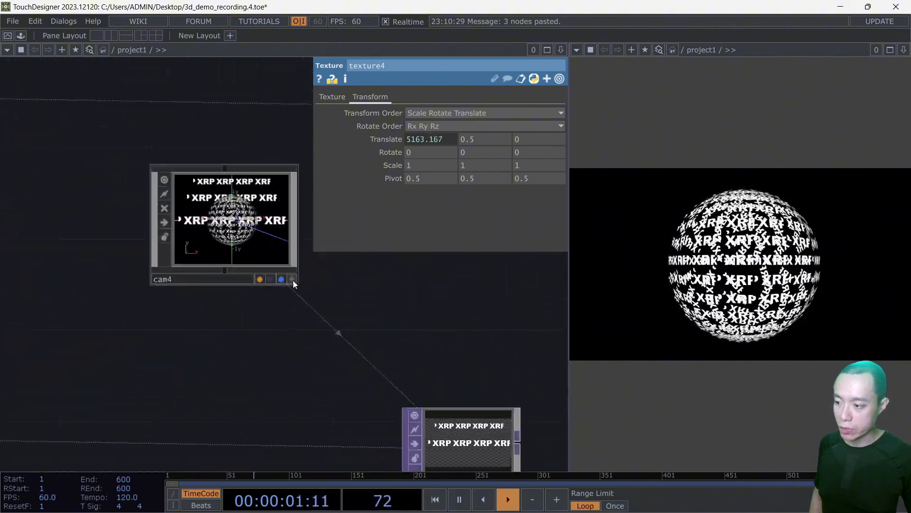
{"action": "scroll", "coordinate": [342, 283], "scroll_direction": "down", "scroll_amount": 5}
{"action": "scroll", "coordinate": [311, 283], "scroll_direction": "up", "scroll_amount": 5}
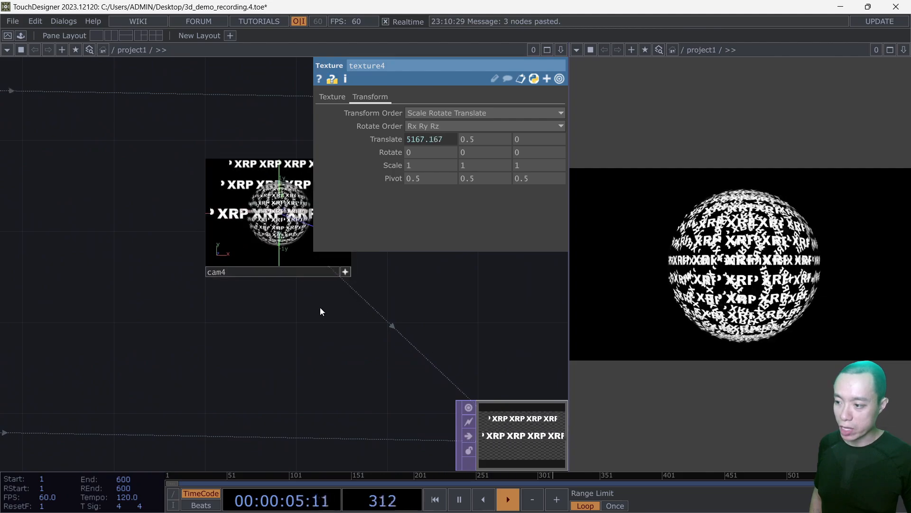
Turn off geo3's display flag so the sphere is hidden from the camera viewers.
{"action": "scroll", "coordinate": [320, 307], "scroll_direction": "down", "scroll_amount": 2}
{"action": "middle_click_drag", "start_coordinate": [213, 352], "coordinate": [273, 330]}
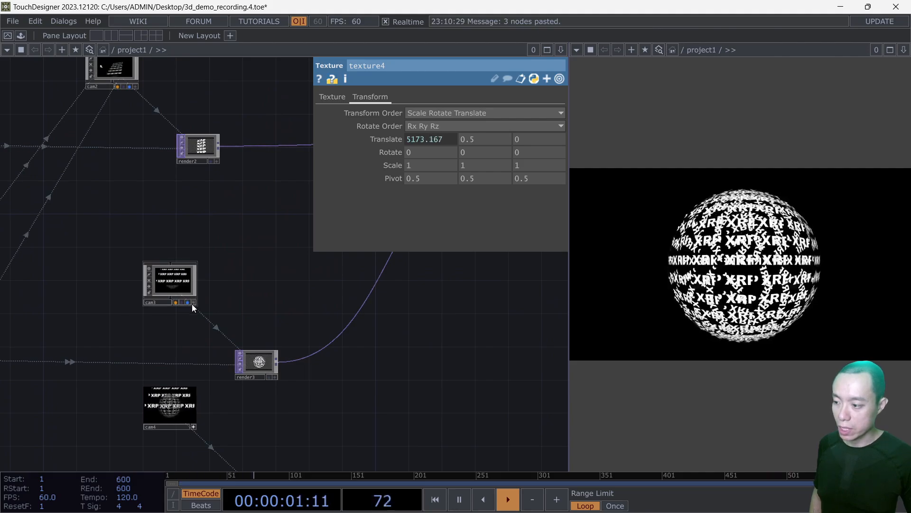
{"action": "scroll", "coordinate": [185, 308], "scroll_direction": "up", "scroll_amount": 3}
{"action": "middle_click_drag", "start_coordinate": [377, 365], "coordinate": [321, 352]}
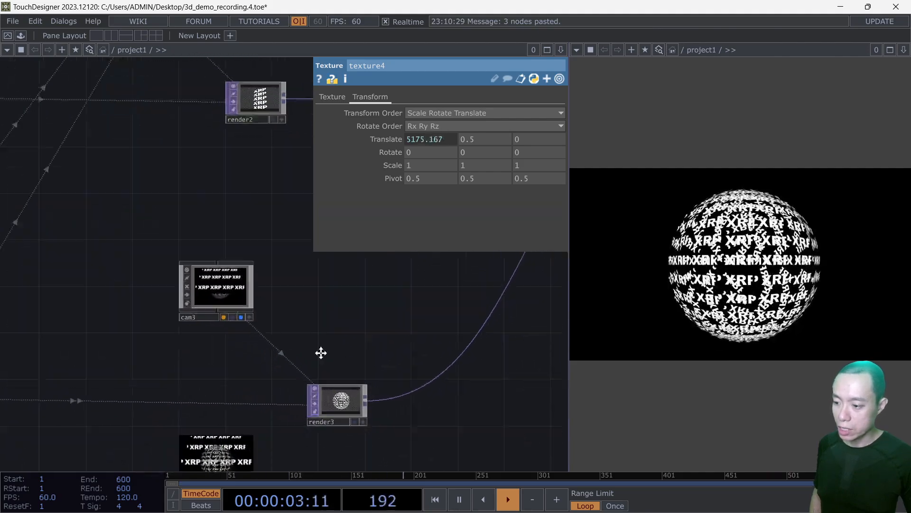
{"action": "left_click_drag", "start_coordinate": [435, 304], "coordinate": [864, 259]}
{"action": "scroll", "coordinate": [261, 373], "scroll_direction": "up", "scroll_amount": 3}
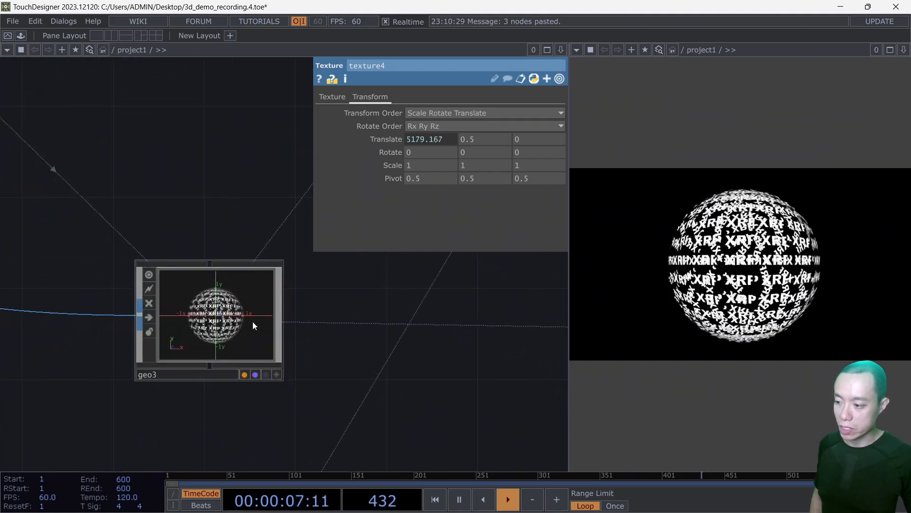
{"action": "scroll", "coordinate": [332, 327], "scroll_direction": "down", "scroll_amount": 3}
{"action": "left_click_drag", "start_coordinate": [437, 392], "coordinate": [45, 258]}
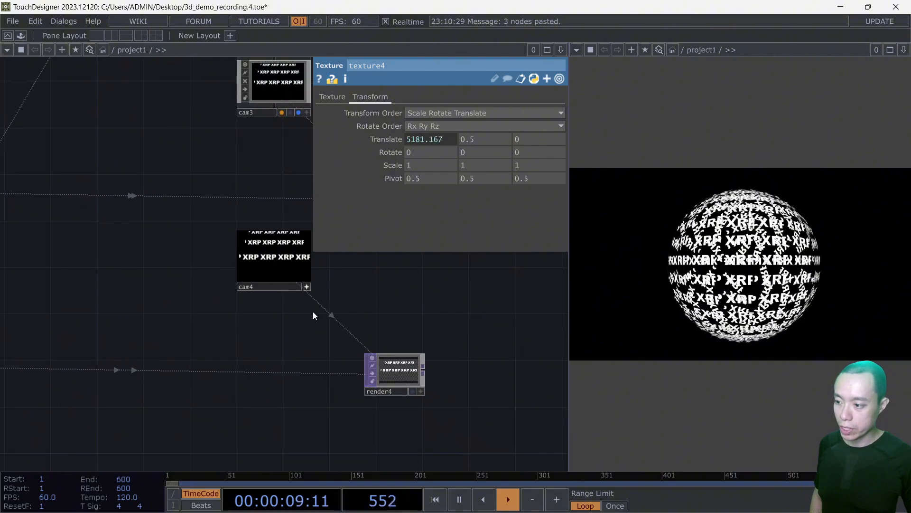
Try orbiting cam4's view, then home it on the staircase.
{"action": "scroll", "coordinate": [292, 308], "scroll_direction": "up", "scroll_amount": 3}
{"action": "left_click_drag", "start_coordinate": [275, 340], "coordinate": [222, 431]}
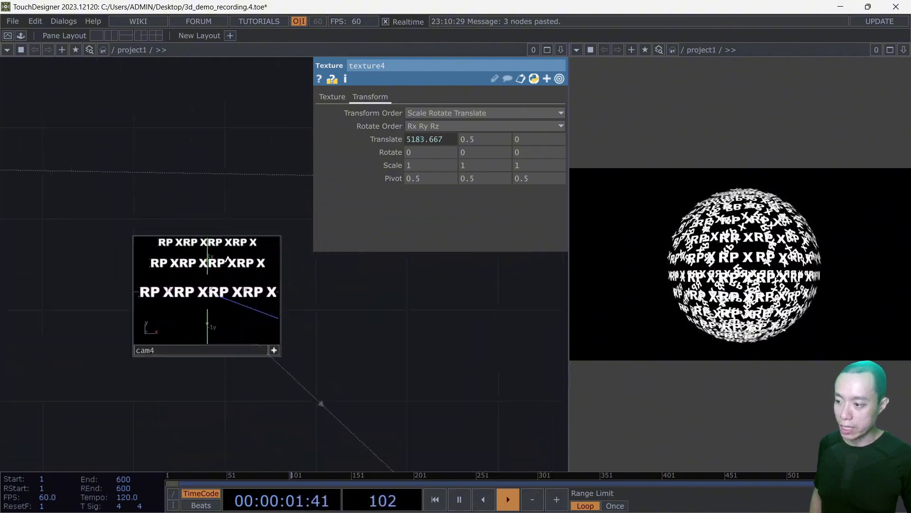
{"action": "left_click", "coordinate": [274, 350]}
{"action": "left_click_drag", "start_coordinate": [220, 285], "coordinate": [222, 284]}
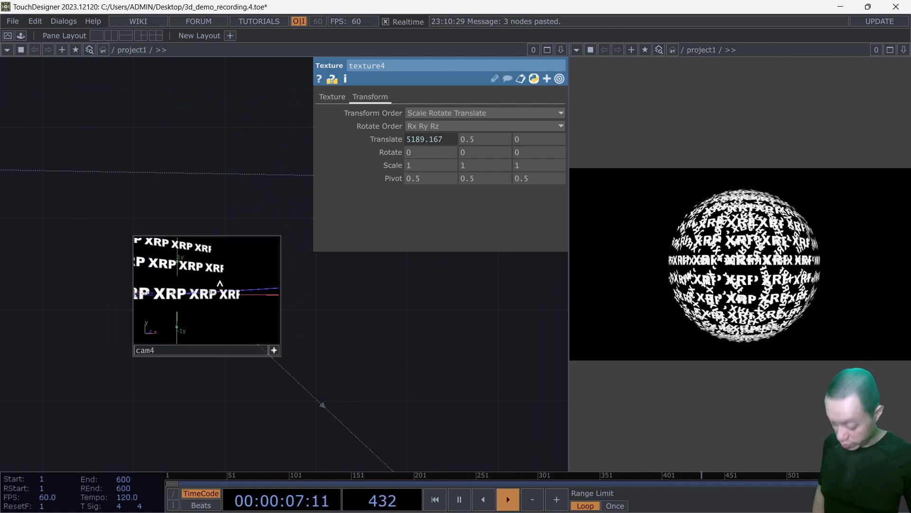
{"action": "key", "text": "h"}
{"action": "scroll", "coordinate": [206, 297], "scroll_direction": "up", "scroll_amount": 3}
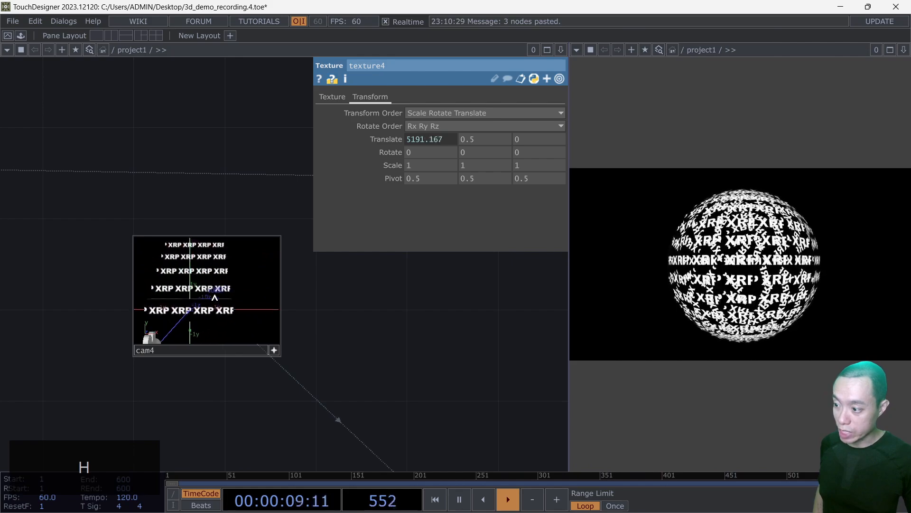
Orbit and pan cam4 to an angled side view of the whole staircase, then deactivate its viewer.
{"action": "mouse_move", "coordinate": [214, 297]}
{"action": "left_mouse_down"}
{"action": "mouse_move", "coordinate": [223, 300]}
{"action": "mouse_move", "coordinate": [213, 282]}
{"action": "left_mouse_up"}
{"action": "right_click_drag", "start_coordinate": [213, 282], "coordinate": [289, 324]}
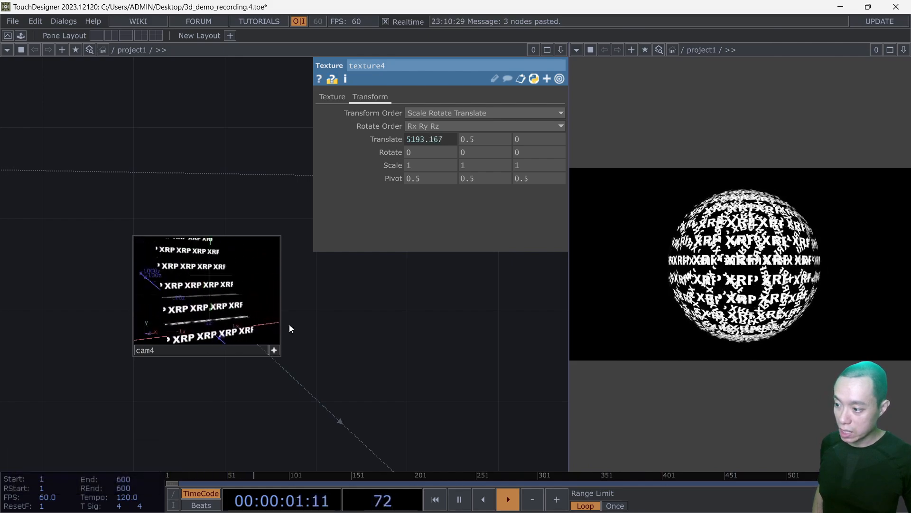
{"action": "scroll", "coordinate": [248, 305], "scroll_direction": "down", "scroll_amount": 3}
{"action": "right_click_drag", "start_coordinate": [227, 289], "coordinate": [234, 294]}
{"action": "mouse_move", "coordinate": [230, 293]}
{"action": "left_mouse_down"}
{"action": "mouse_move", "coordinate": [242, 296]}
{"action": "mouse_move", "coordinate": [222, 303]}
{"action": "mouse_move", "coordinate": [240, 308]}
{"action": "left_mouse_up"}
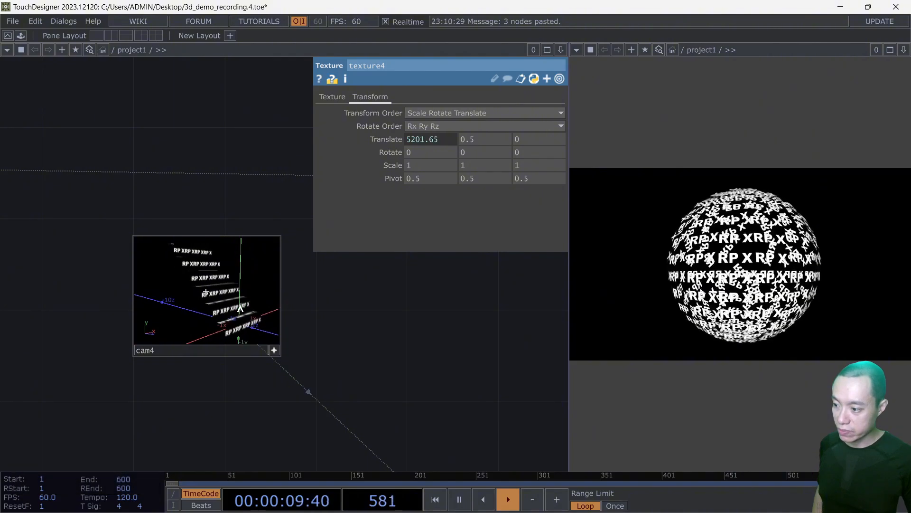
{"action": "left_click", "coordinate": [275, 350]}
Check the framing in render4 and readjust cam4's view to show the whole staircase from a more frontal angle.
{"action": "scroll", "coordinate": [462, 361], "scroll_direction": "down", "scroll_amount": 3}
{"action": "left_click_drag", "start_coordinate": [460, 360], "coordinate": [331, 294]}
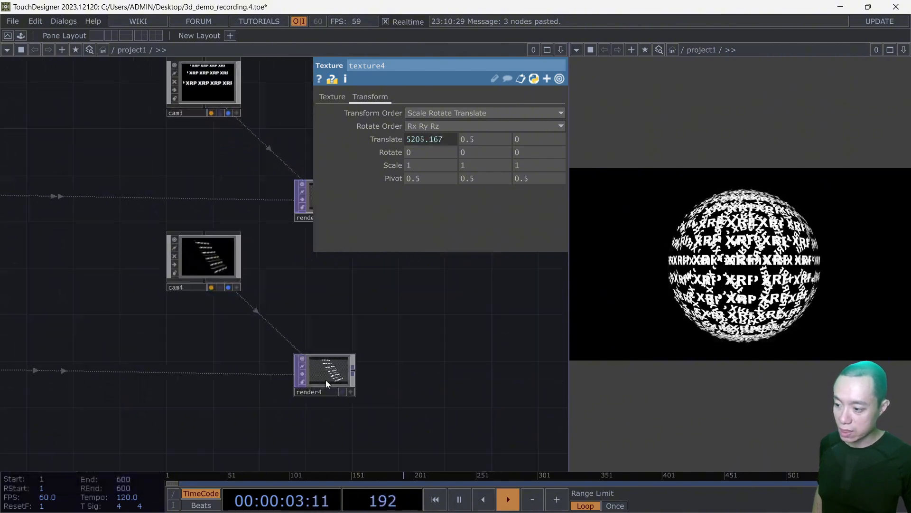
{"action": "scroll", "coordinate": [326, 380], "scroll_direction": "up", "scroll_amount": 5}
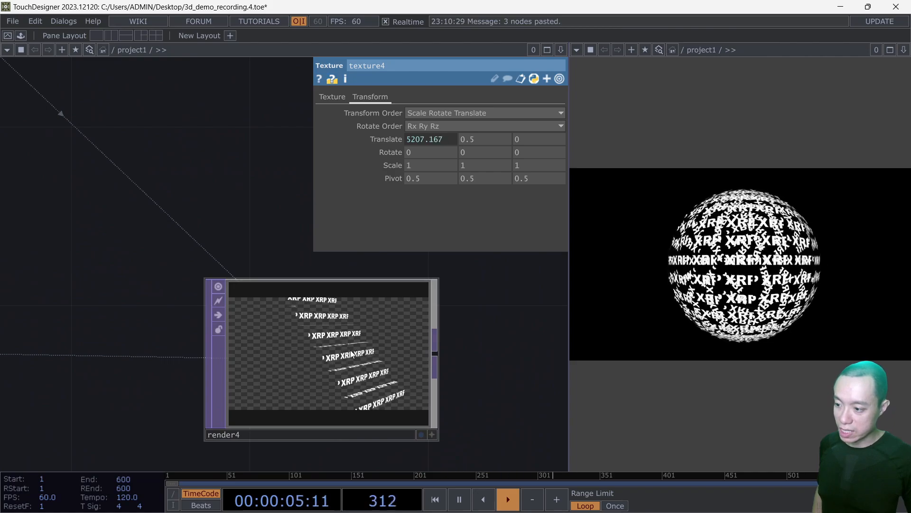
{"action": "scroll", "coordinate": [189, 191], "scroll_direction": "down", "scroll_amount": 4}
{"action": "left_click_drag", "start_coordinate": [226, 197], "coordinate": [279, 284]}
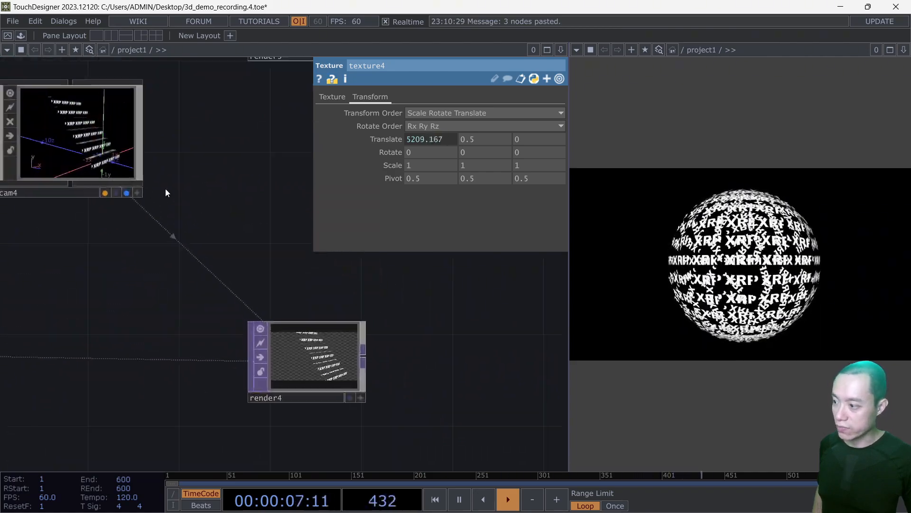
{"action": "left_click", "coordinate": [139, 193]}
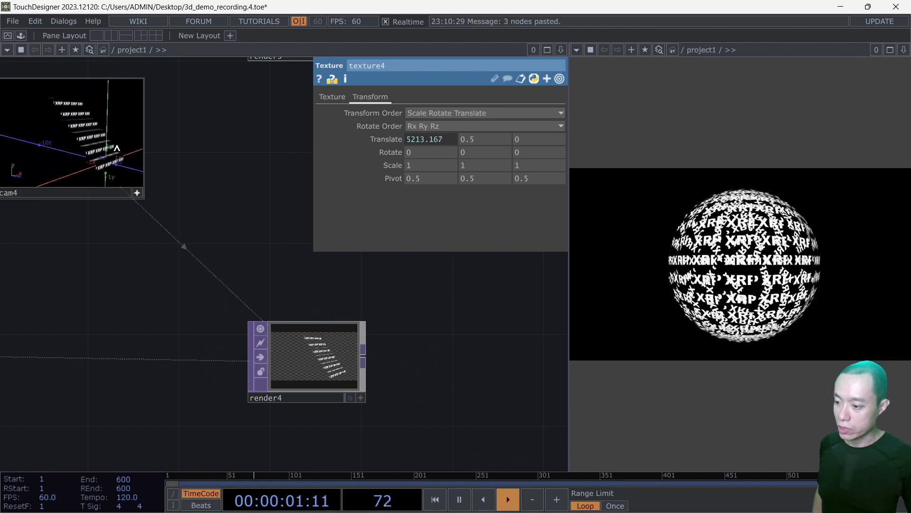
{"action": "key", "text": "shift"}
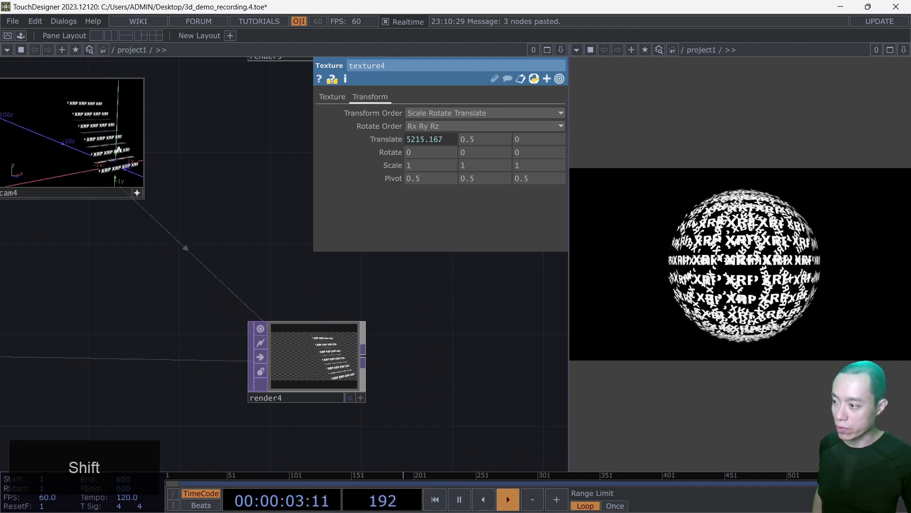
{"action": "left_click_drag", "start_coordinate": [94, 153], "coordinate": [70, 147], "text": "shift"}
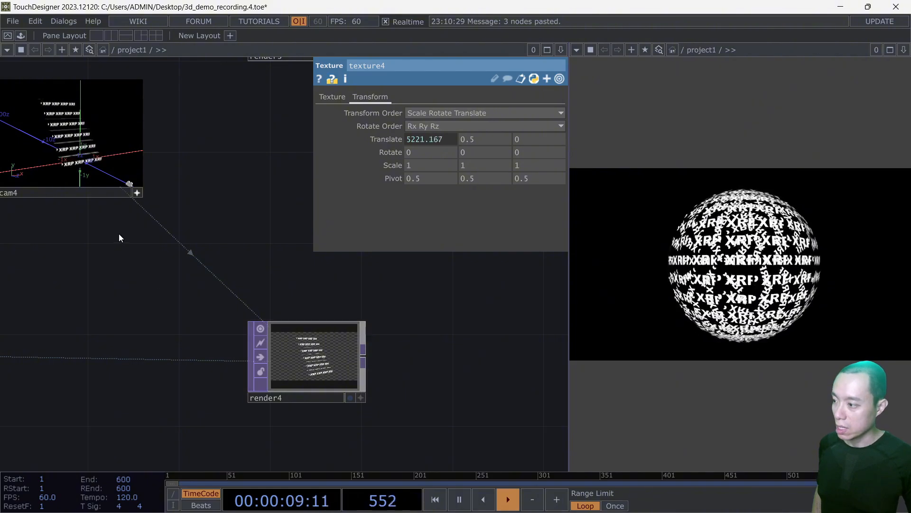
{"action": "key", "text": "shift"}
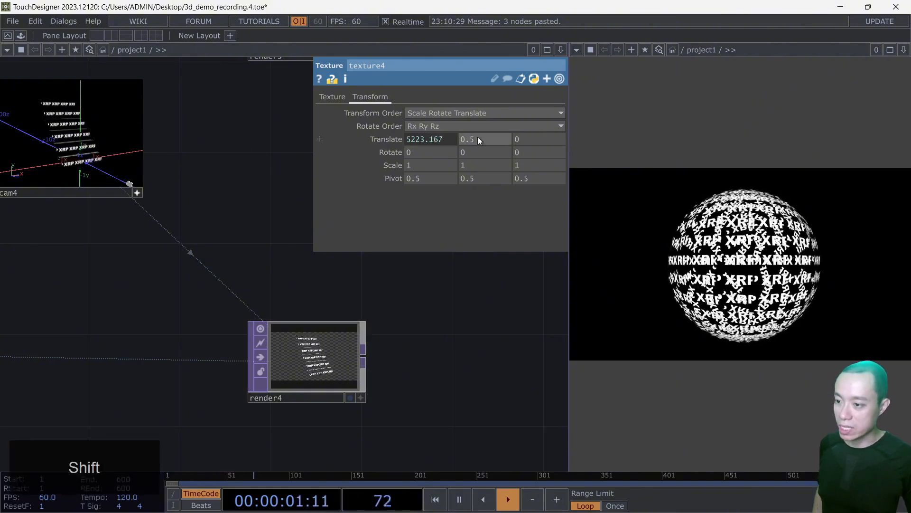
Move the absTime.seconds expression from texture4's X Translate to its Y Translate, leaving X at 0.
{"action": "left_click", "coordinate": [385, 140]}
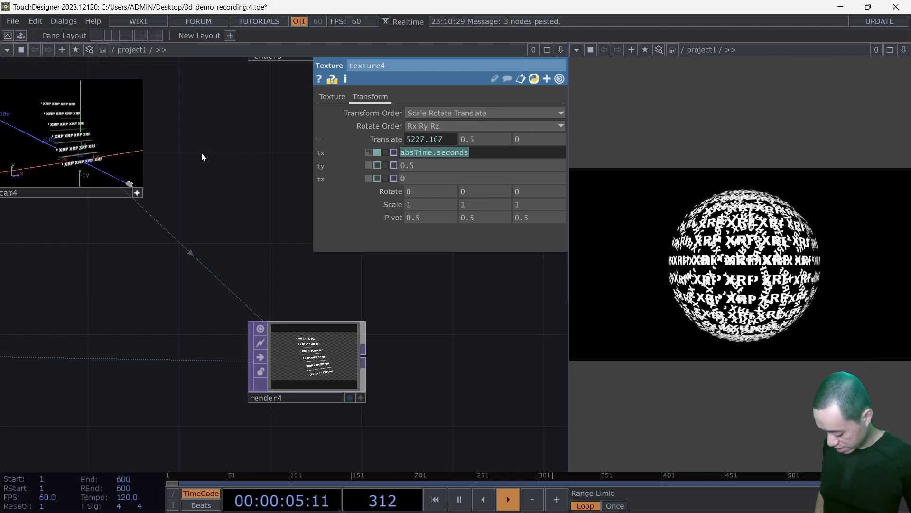
{"action": "key", "text": "ctrl+x"}
{"action": "key", "text": "Return"}
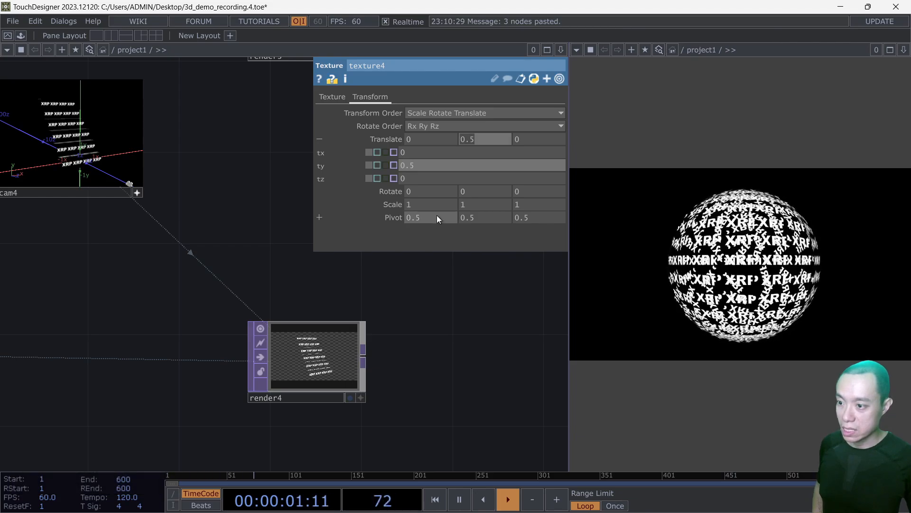
{"action": "key", "text": "ctrl+v"}
{"action": "key", "text": "Return"}
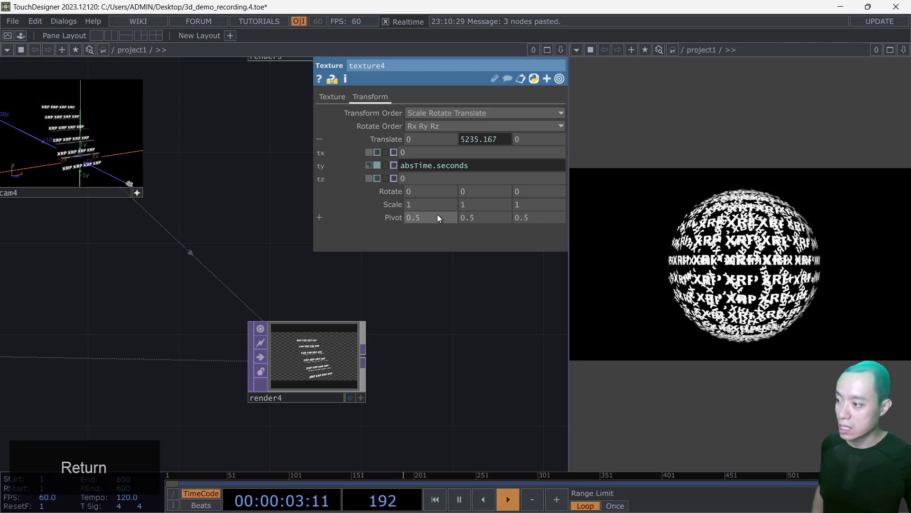
Check the vertically moving text in render4 and orbit cam4 to look at the steps from higher up.
{"action": "scroll", "coordinate": [308, 348], "scroll_direction": "up", "scroll_amount": 5}
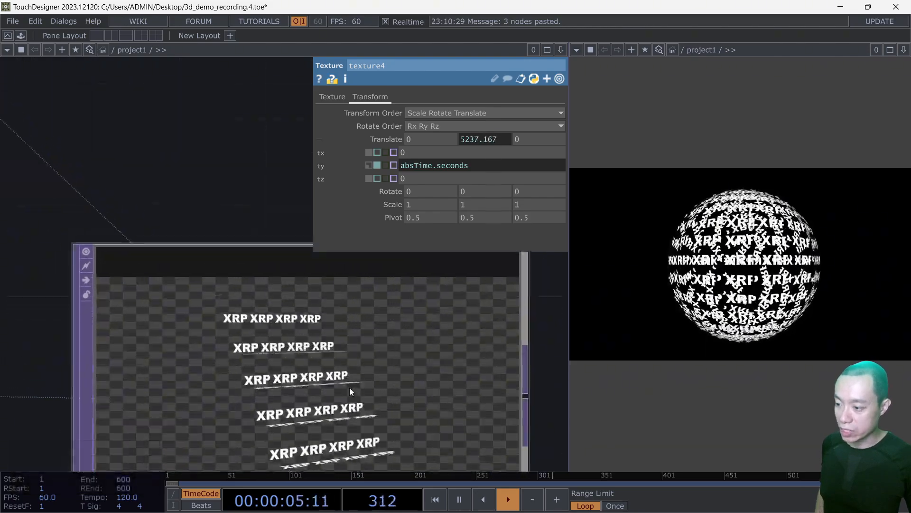
{"action": "scroll", "coordinate": [350, 387], "scroll_direction": "down", "scroll_amount": 5}
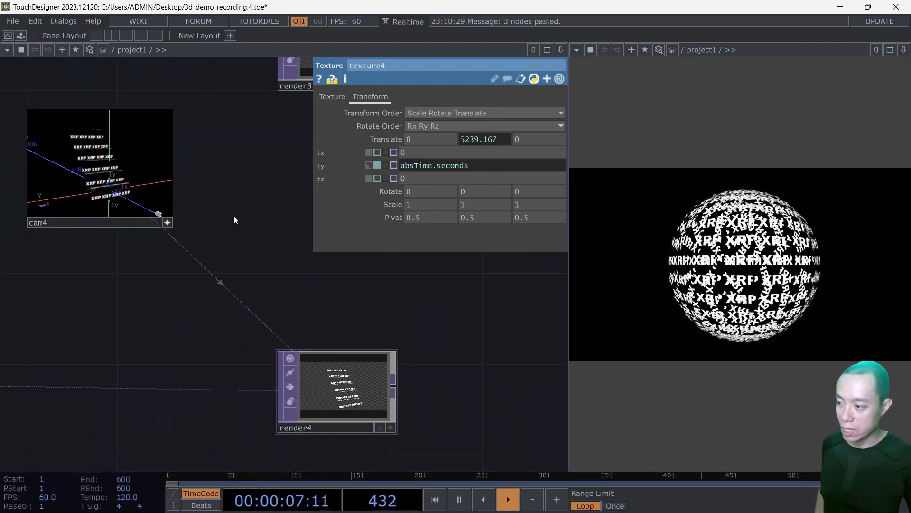
{"action": "left_click_drag", "start_coordinate": [125, 181], "coordinate": [115, 181]}
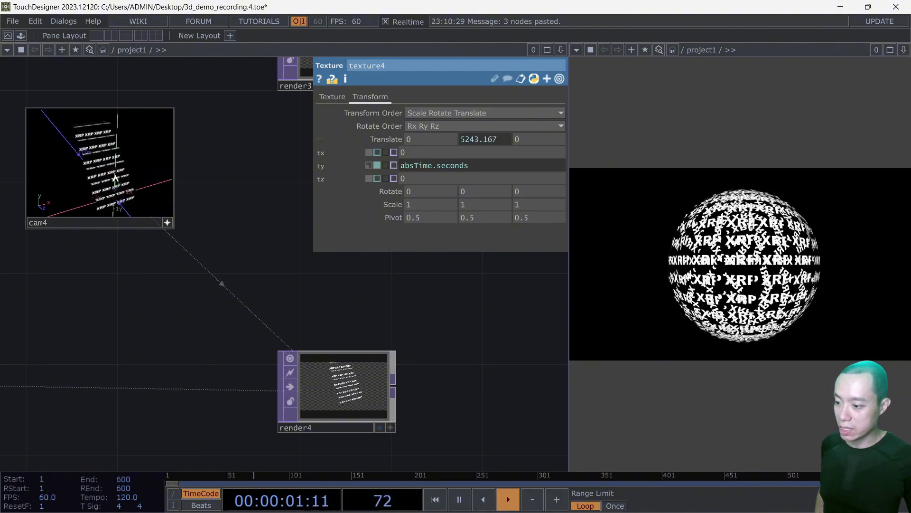
Adjust cam4's angle on the staircase slightly and check the vertically moving text up close in render4.
{"action": "scroll", "coordinate": [113, 169], "scroll_direction": "down", "scroll_amount": 2}
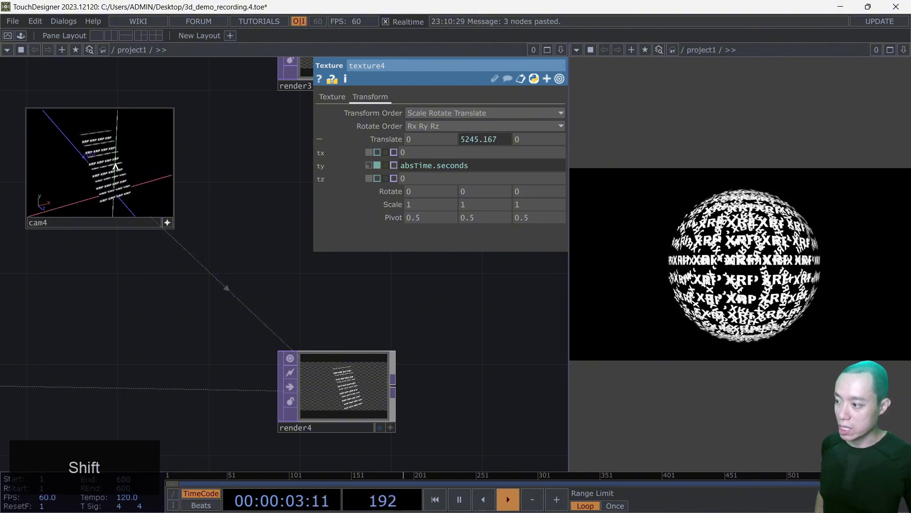
{"action": "left_click_drag", "start_coordinate": [113, 170], "coordinate": [116, 170]}
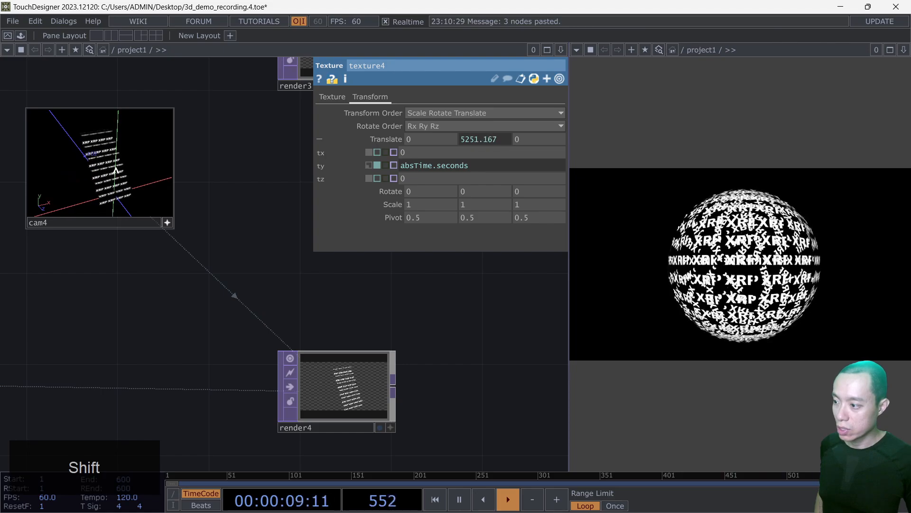
{"action": "scroll", "coordinate": [381, 415], "scroll_direction": "up", "scroll_amount": 10}
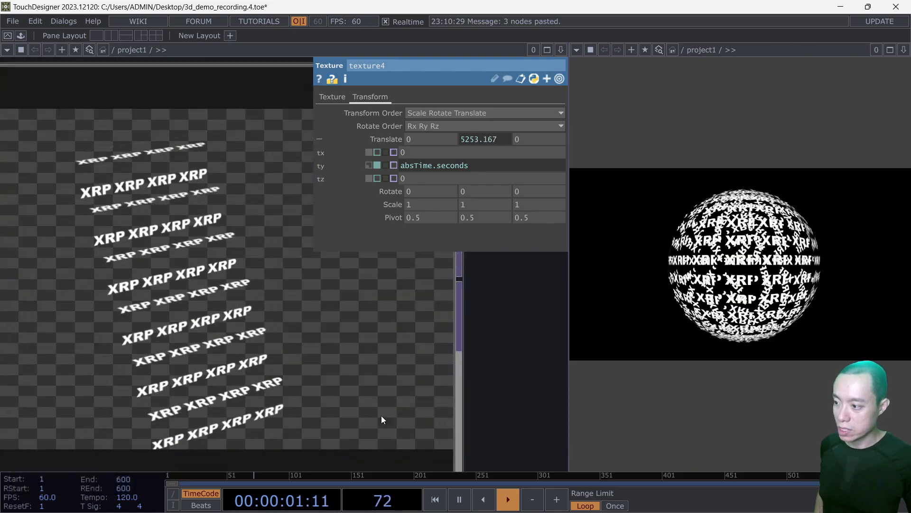
{"action": "scroll", "coordinate": [381, 415], "scroll_direction": "down", "scroll_amount": 5}
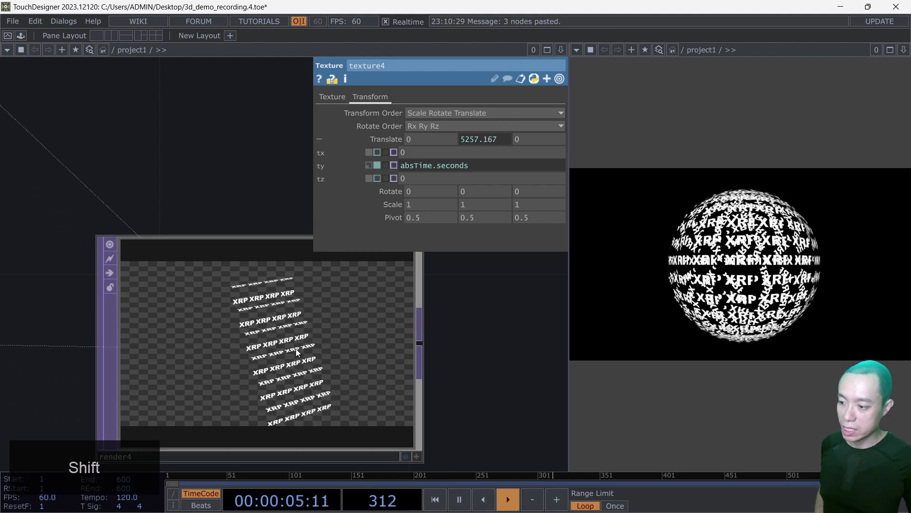
{"action": "scroll", "coordinate": [112, 153], "scroll_direction": "down", "scroll_amount": 5, "text": "shift"}
Move cam4 closer and recentre it so the XRP steps fill the height of the render4 frame.
{"action": "left_click_drag", "start_coordinate": [200, 196], "coordinate": [398, 359]}
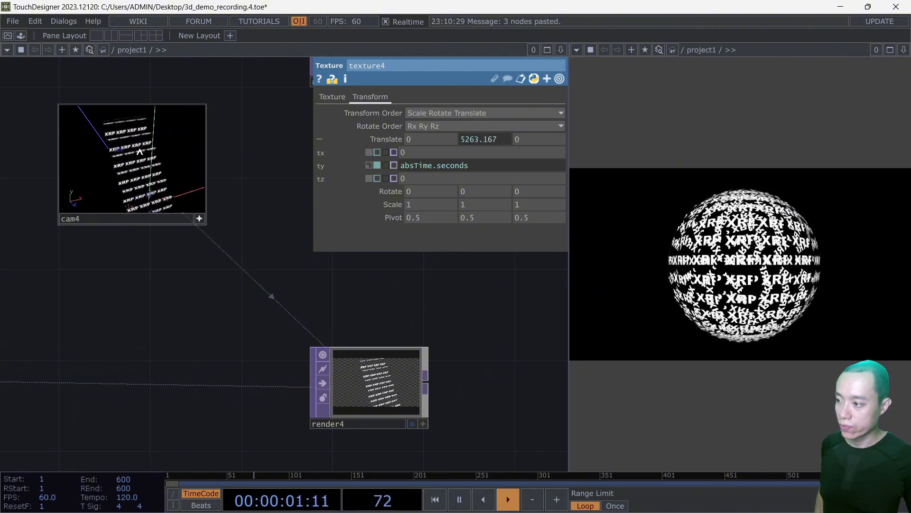
{"action": "right_click_drag", "start_coordinate": [140, 152], "coordinate": [137, 139]}
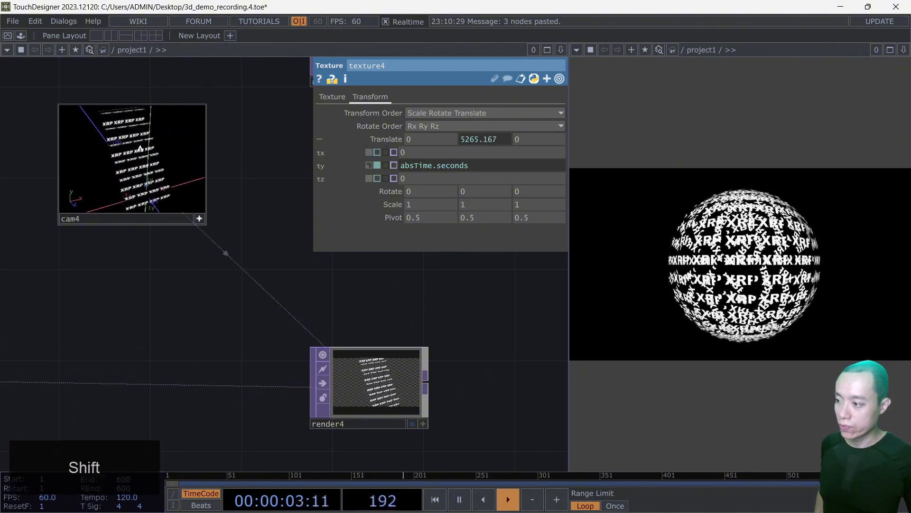
{"action": "middle_click_drag", "start_coordinate": [137, 139], "coordinate": [140, 149], "text": "shift"}
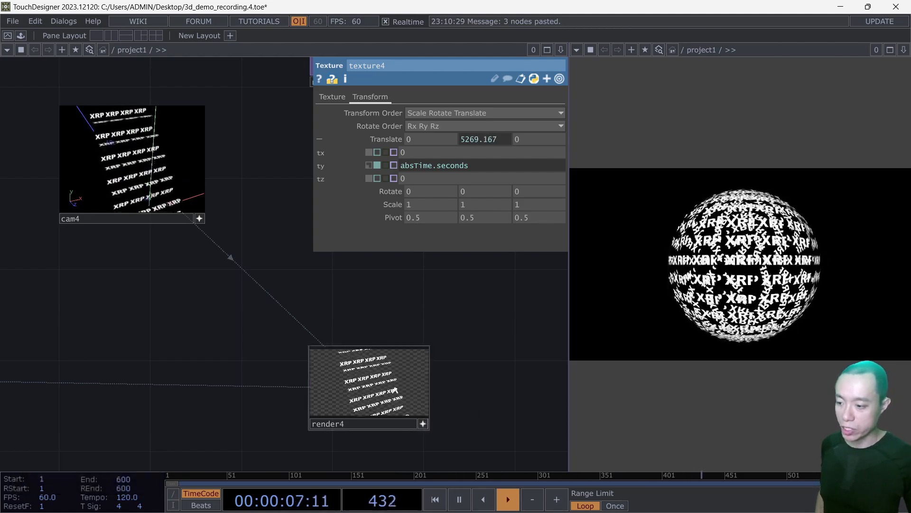
Hide the parameter window and connect render4's output to switch1 as an additional input after render3.
{"action": "scroll", "coordinate": [438, 392], "scroll_direction": "down", "scroll_amount": 10}
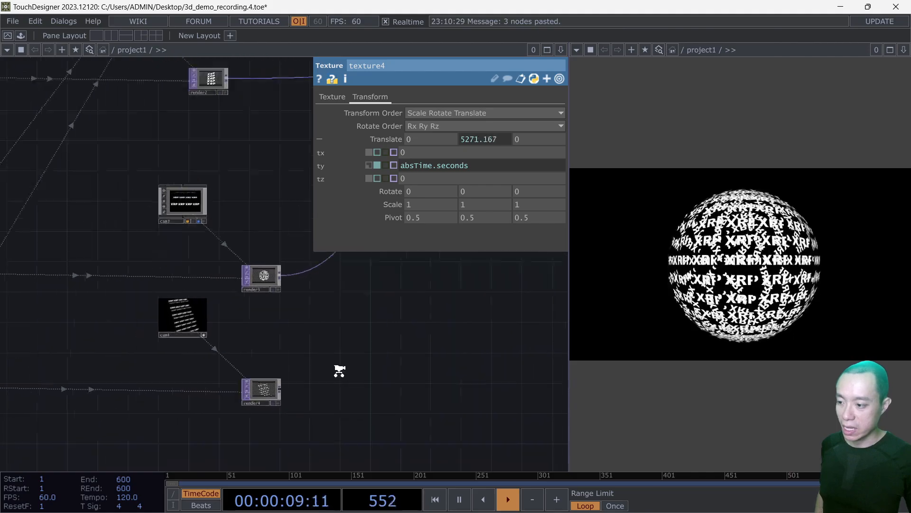
{"action": "key", "text": "p"}
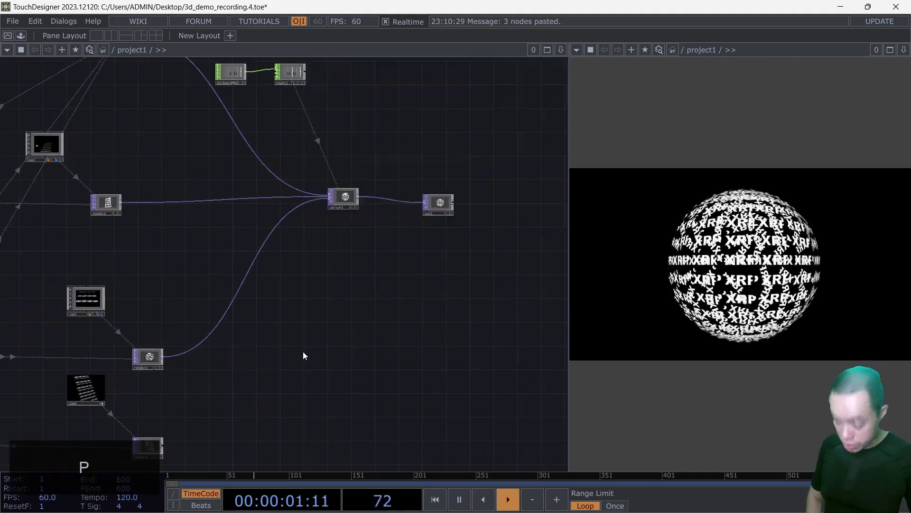
{"action": "left_click_drag", "start_coordinate": [163, 443], "coordinate": [327, 199]}
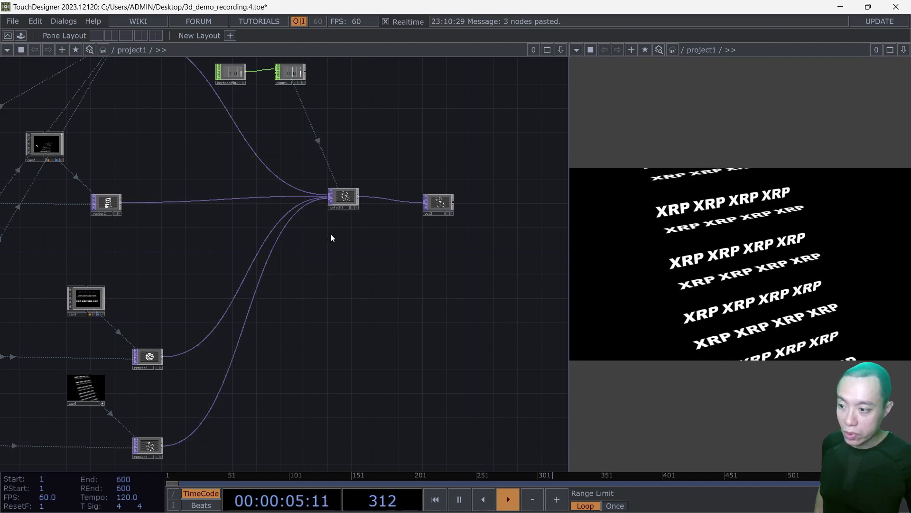
{"action": "scroll", "coordinate": [338, 183], "scroll_direction": "up", "scroll_amount": 5}
{"action": "scroll", "coordinate": [407, 154], "scroll_direction": "down", "scroll_amount": 4}
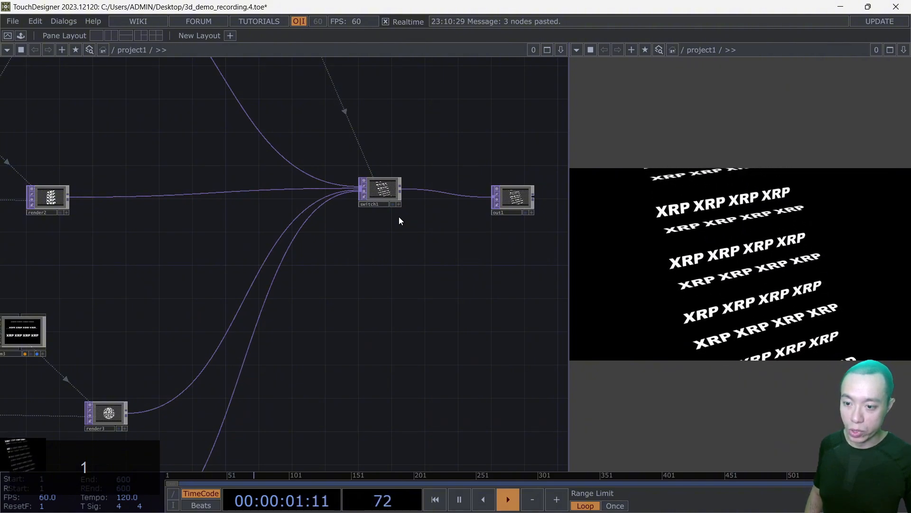
{"action": "scroll", "coordinate": [404, 163], "scroll_direction": "down", "scroll_amount": 1}
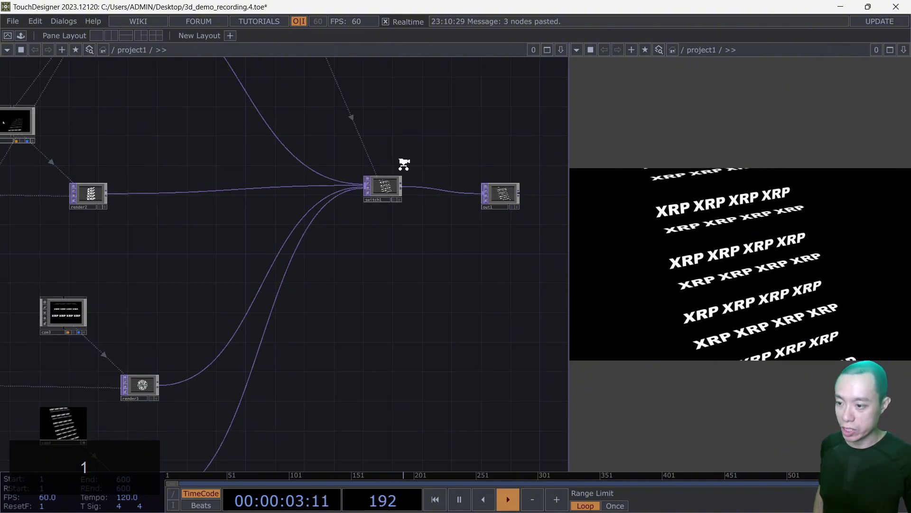
Return to the cam4 and render4 nodes, deactivate cam4's viewer, and bring the lower geometry-to-render chains into view.
{"action": "scroll", "coordinate": [404, 164], "scroll_direction": "down", "scroll_amount": 5}
{"action": "left_click_drag", "start_coordinate": [409, 279], "coordinate": [466, 242]}
{"action": "scroll", "coordinate": [279, 297], "scroll_direction": "up", "scroll_amount": 6}
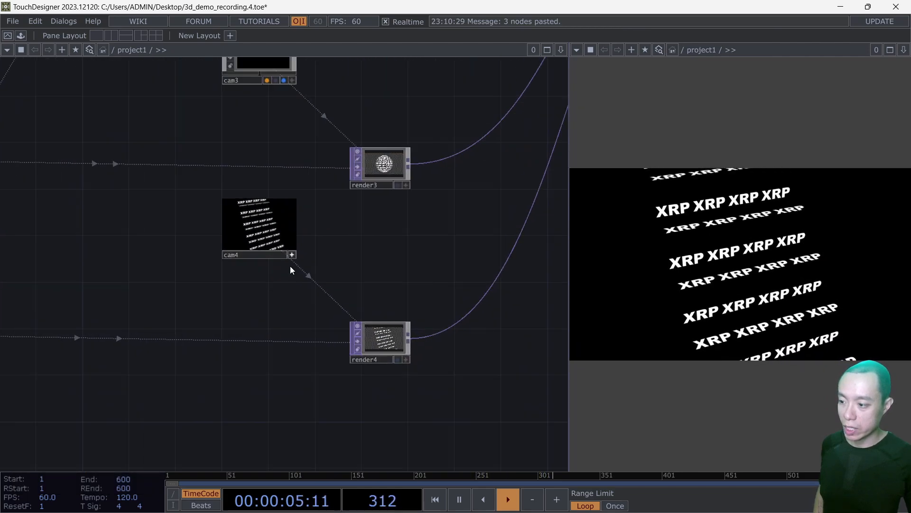
{"action": "scroll", "coordinate": [355, 245], "scroll_direction": "down", "scroll_amount": 5}
{"action": "left_click_drag", "start_coordinate": [357, 265], "coordinate": [451, 264]}
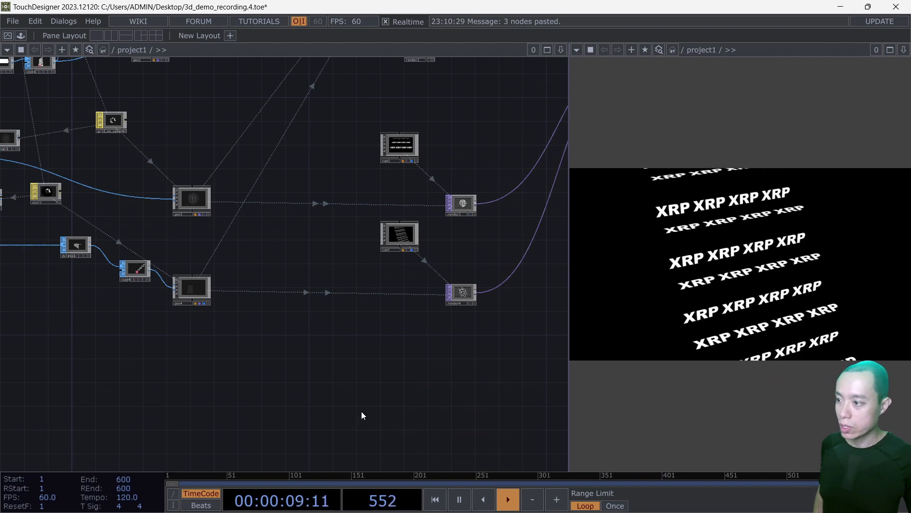